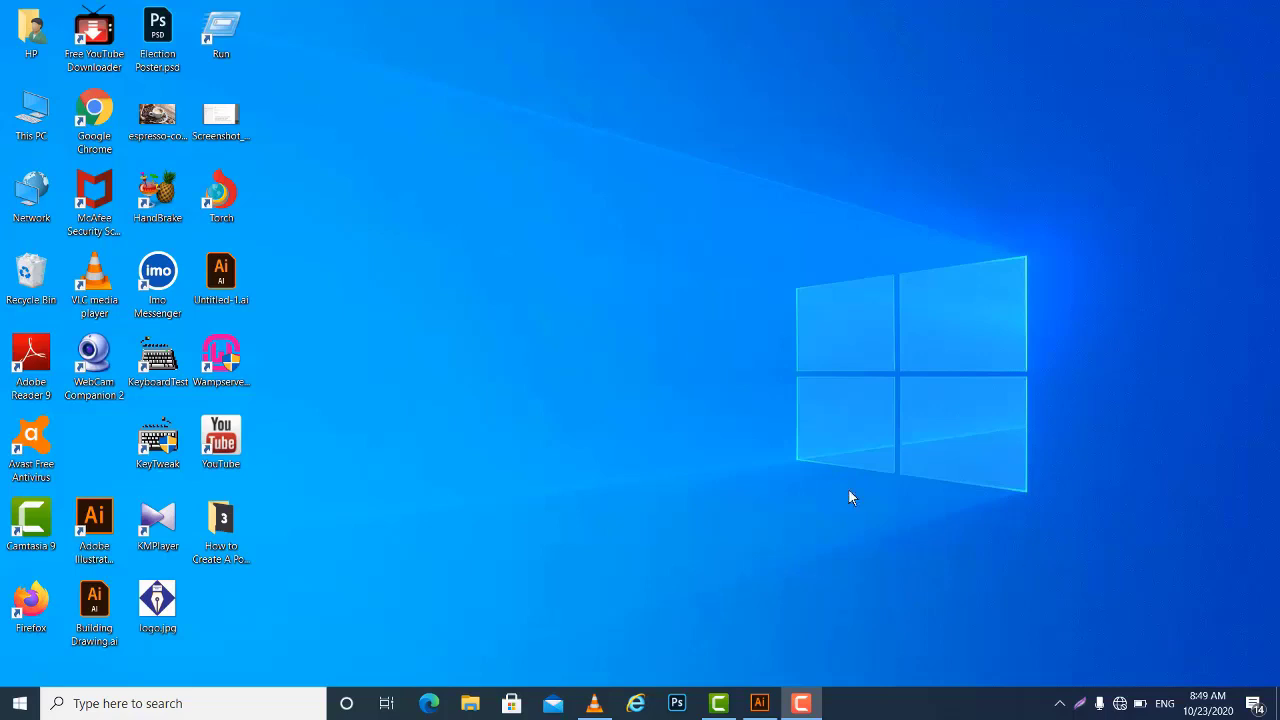
Refresh the Windows desktop and bring the Illustrator coffee flyer window to the front
{"action": "right_click", "coordinate": [614, 371]}
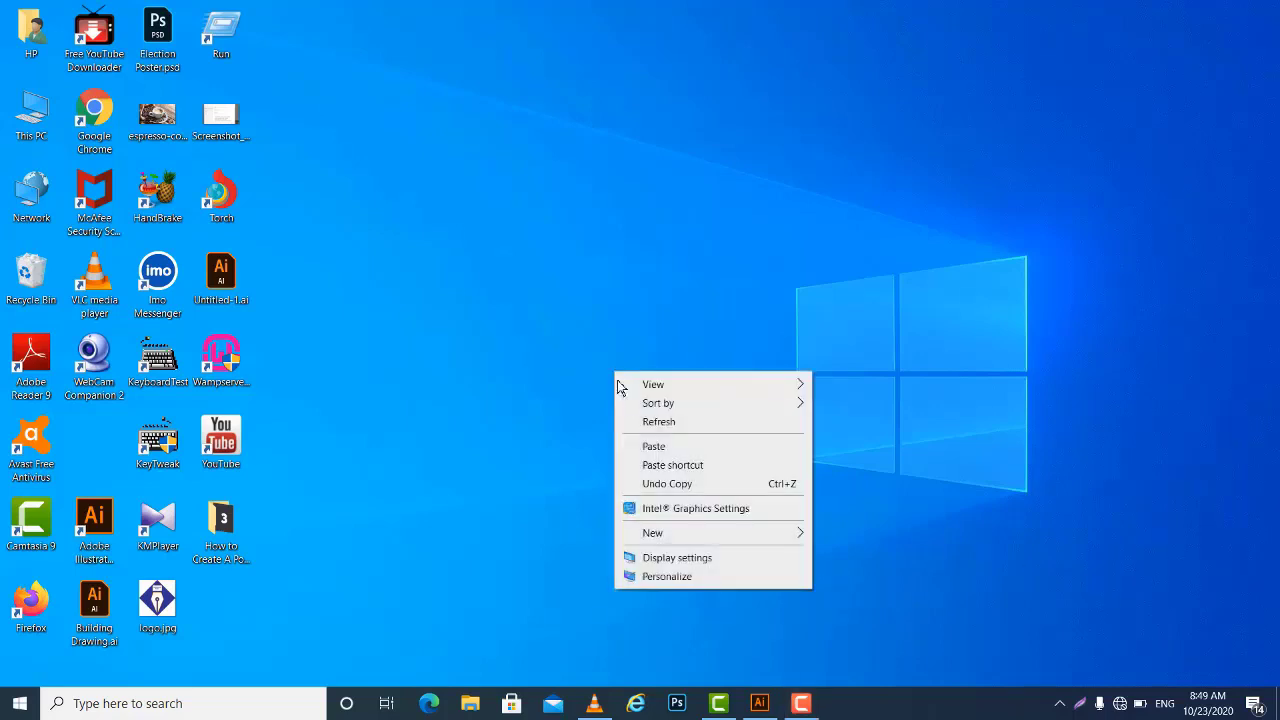
{"action": "left_click", "coordinate": [662, 423]}
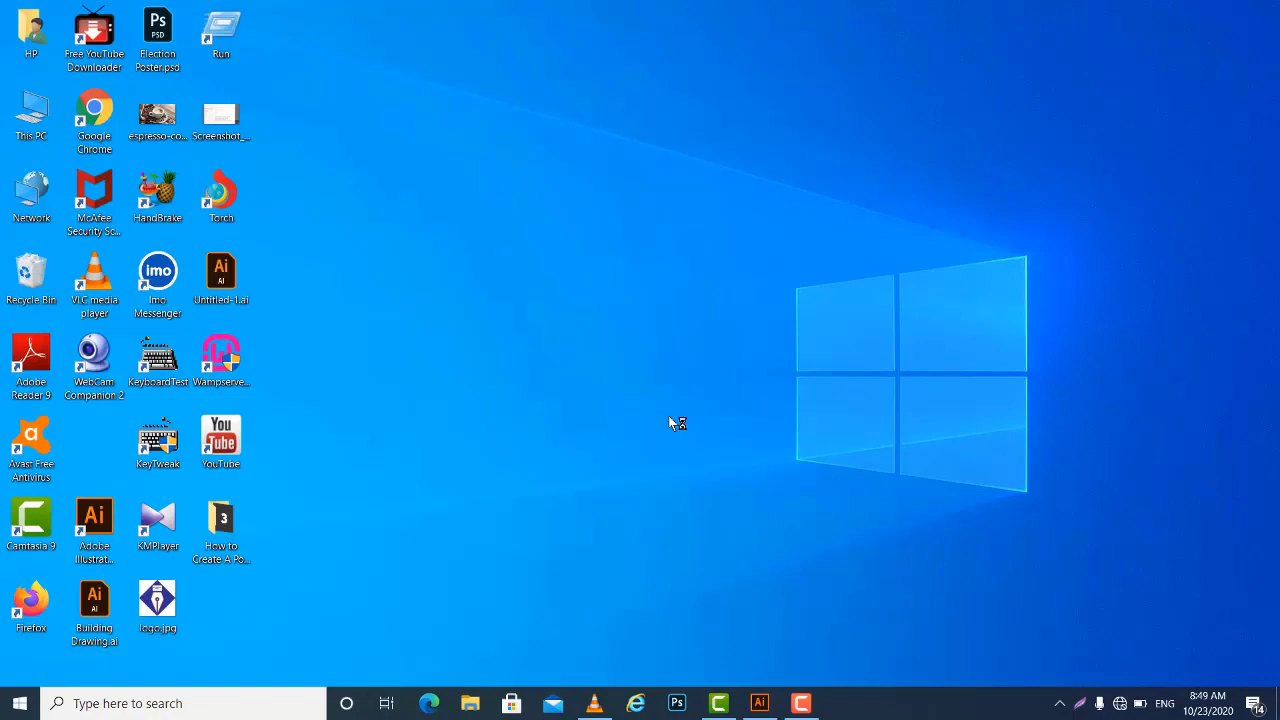
{"action": "left_click", "coordinate": [760, 703]}
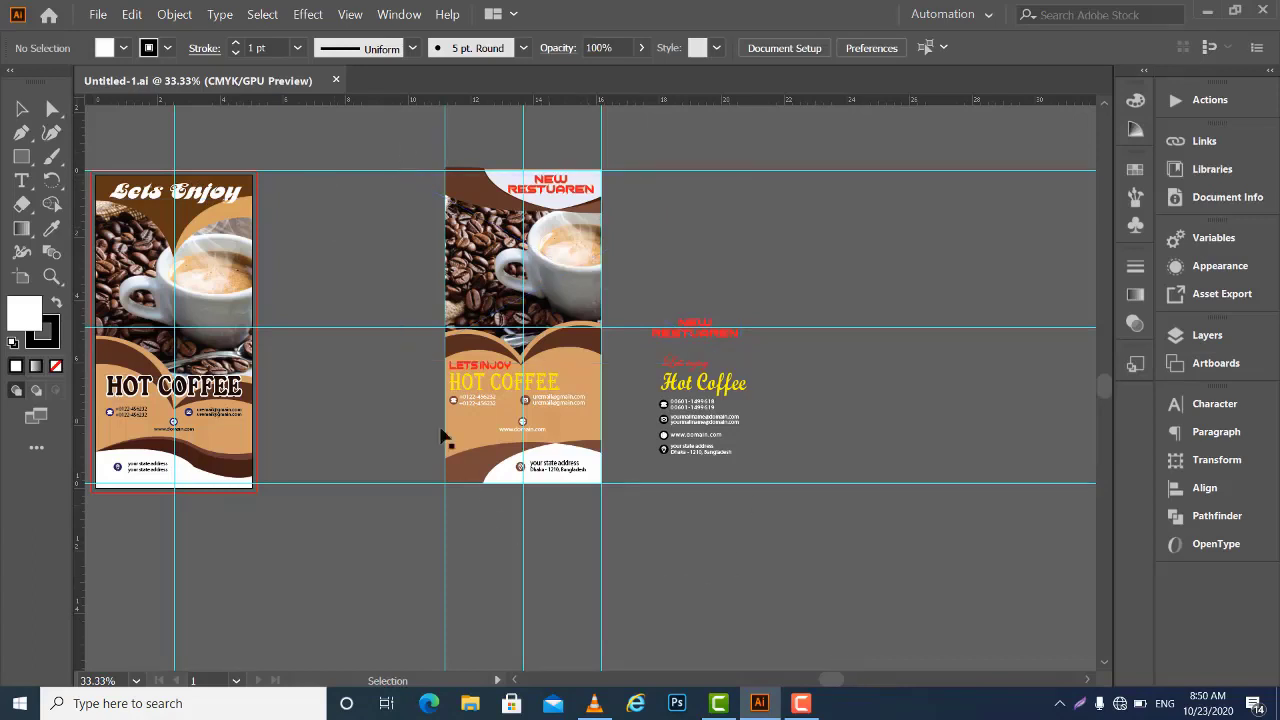
Create a new 5 × 10 in portrait document, Untitled-1, from the custom preset
{"action": "left_click", "coordinate": [98, 14]}
{"action": "left_click", "coordinate": [112, 36]}
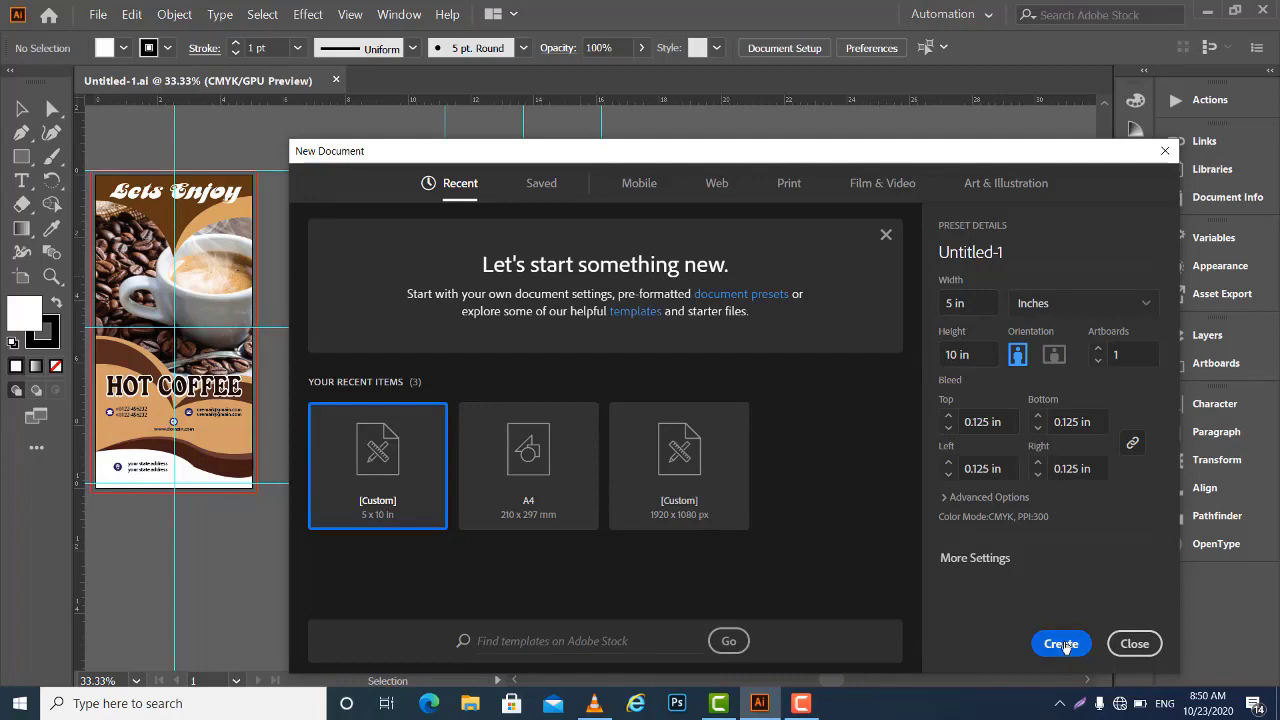
{"action": "left_click", "coordinate": [1062, 644]}
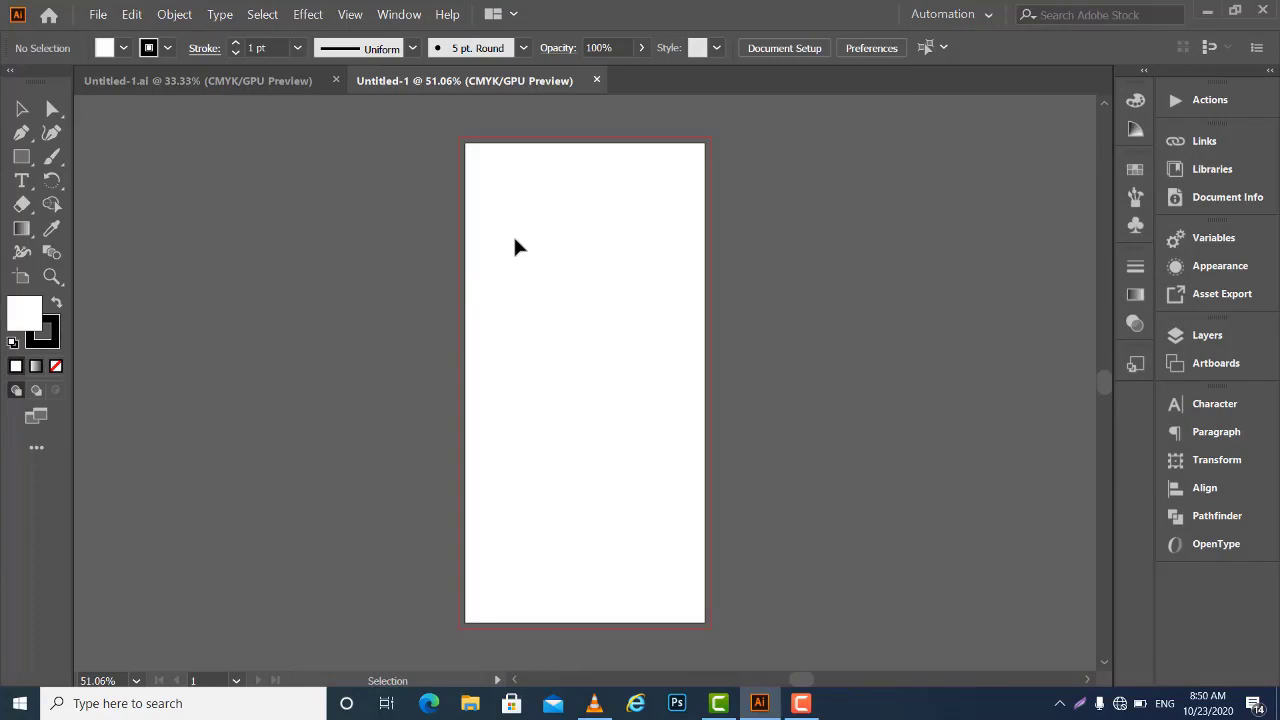
Turn on rulers and draw a 5 × 10 in rectangle spanning the artboard corner to corner
{"action": "left_click", "coordinate": [394, 13]}
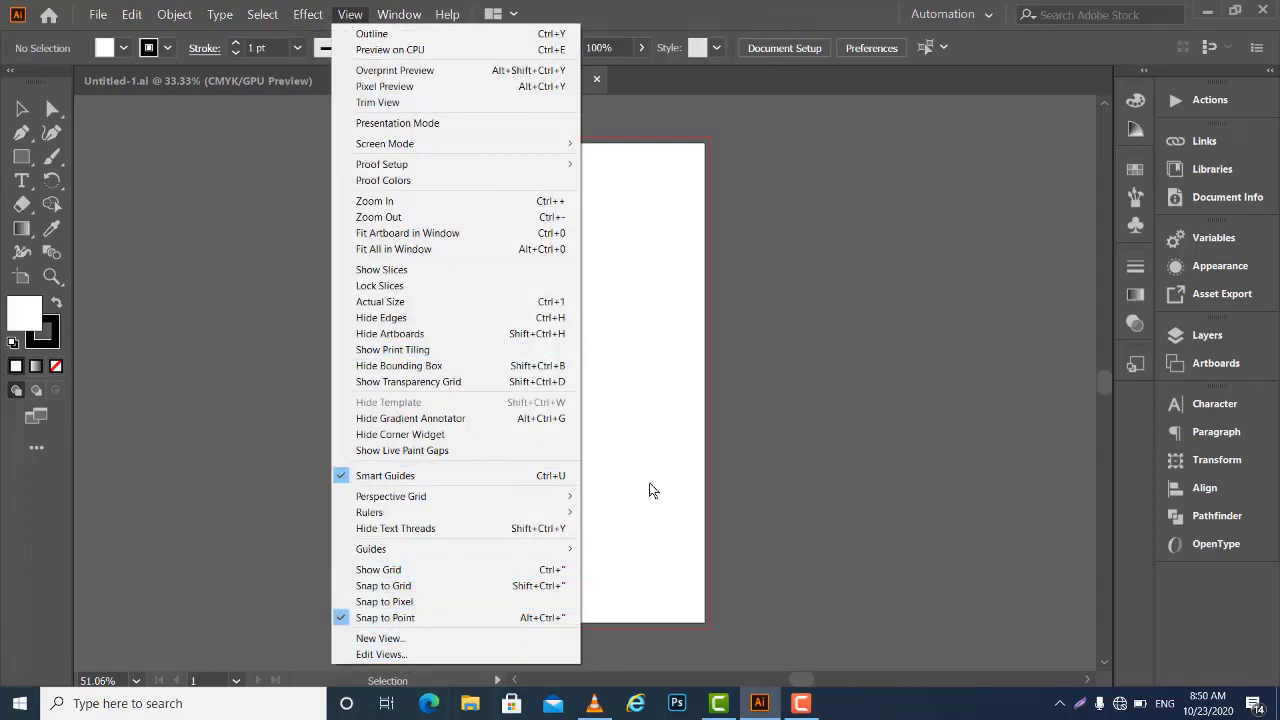
{"action": "mouse_move", "coordinate": [370, 512]}
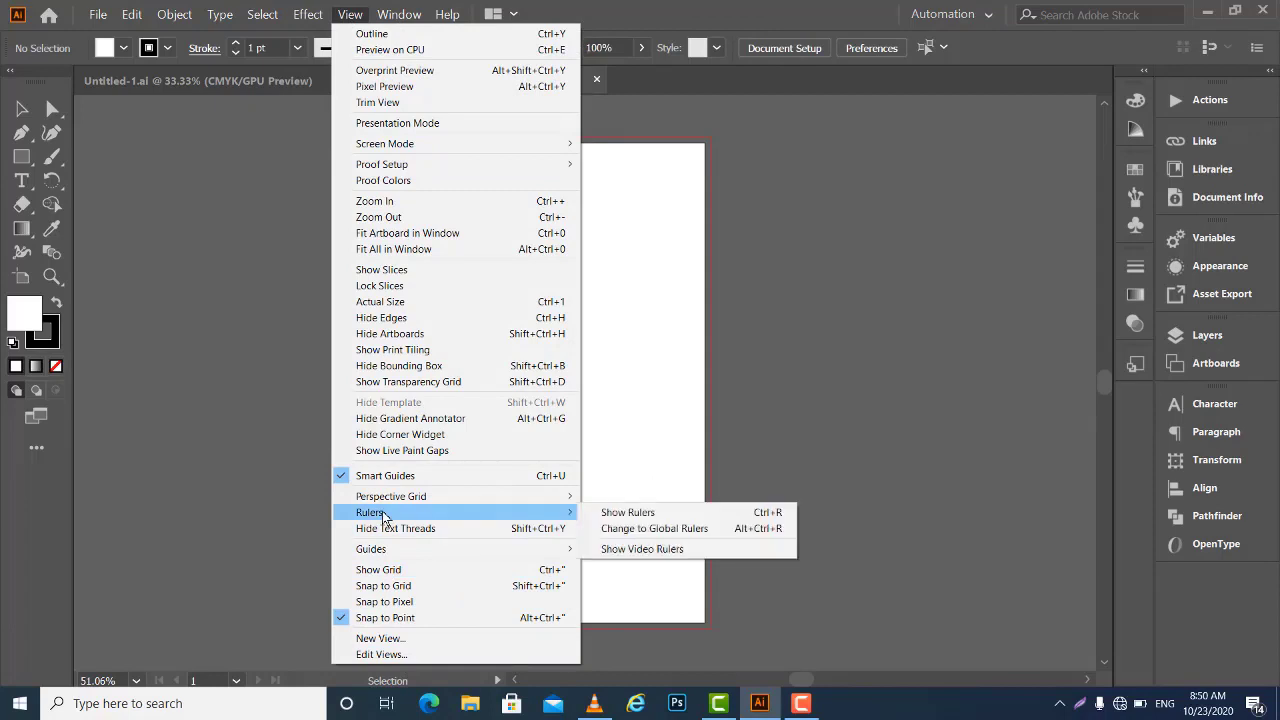
{"action": "left_click", "coordinate": [672, 513]}
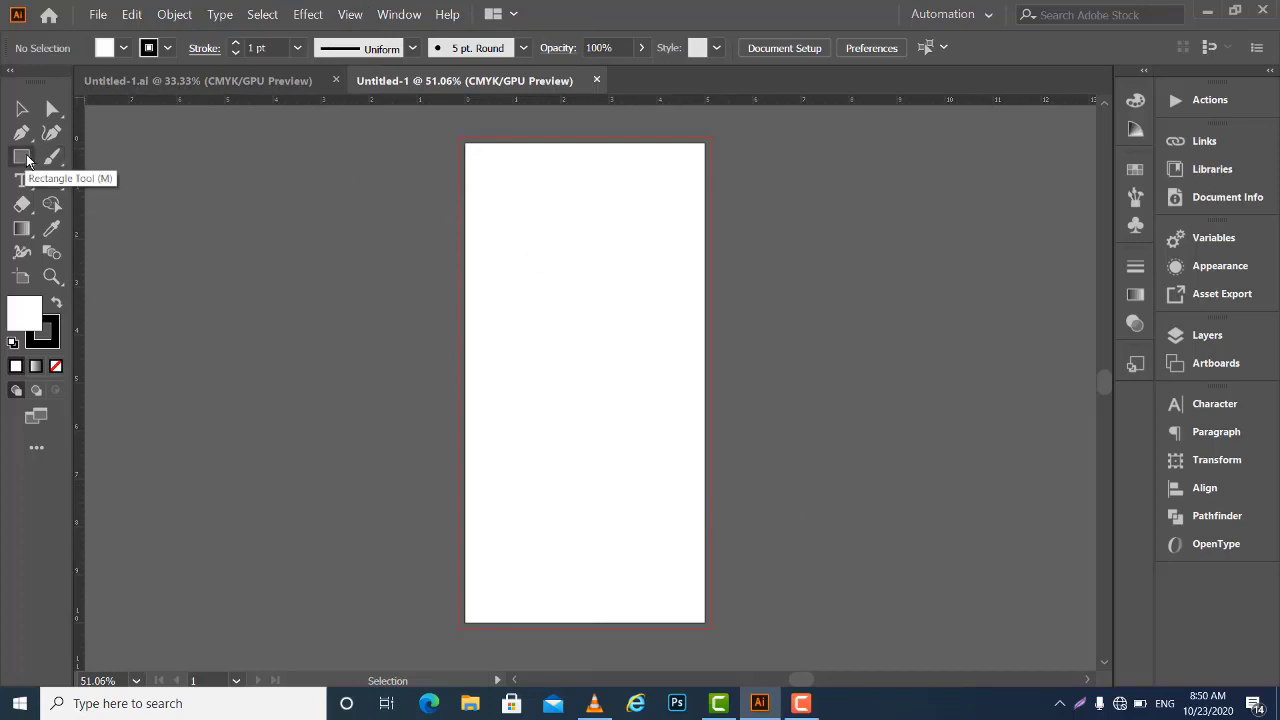
{"action": "left_click_drag", "start_coordinate": [26, 160], "coordinate": [148, 160]}
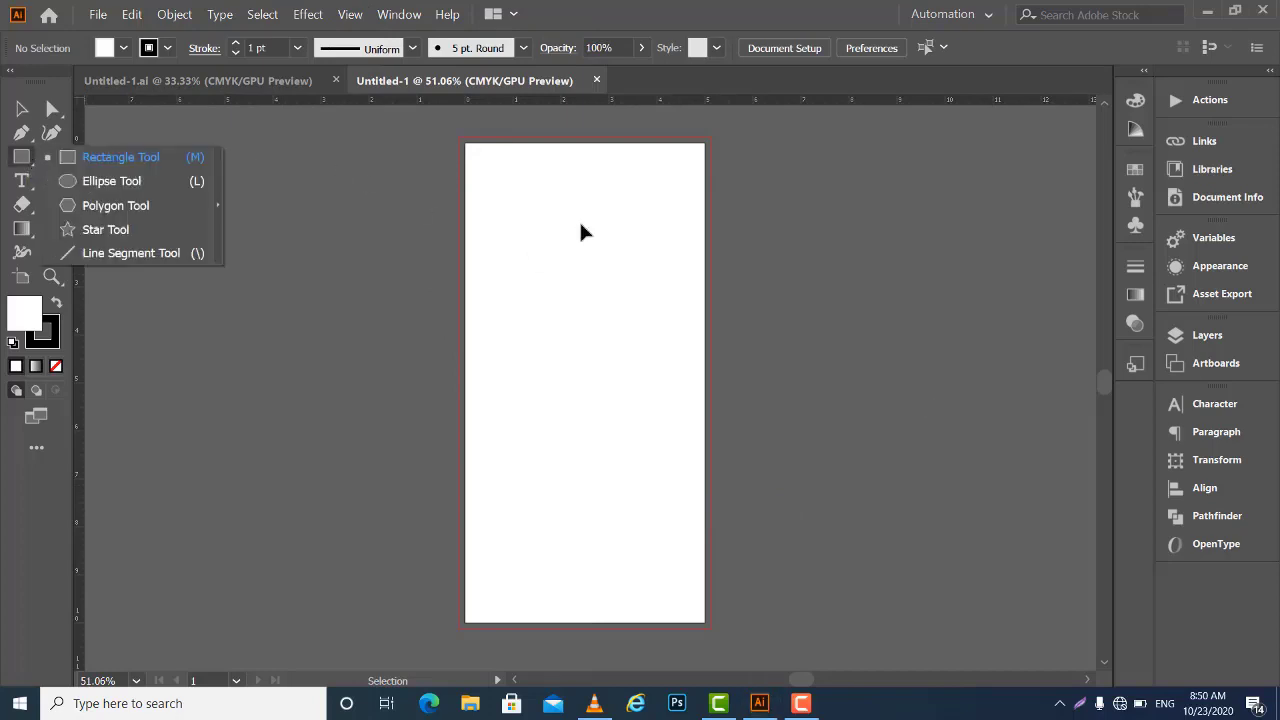
{"action": "left_click", "coordinate": [148, 160]}
{"action": "left_click_drag", "start_coordinate": [466, 143], "coordinate": [703, 621]}
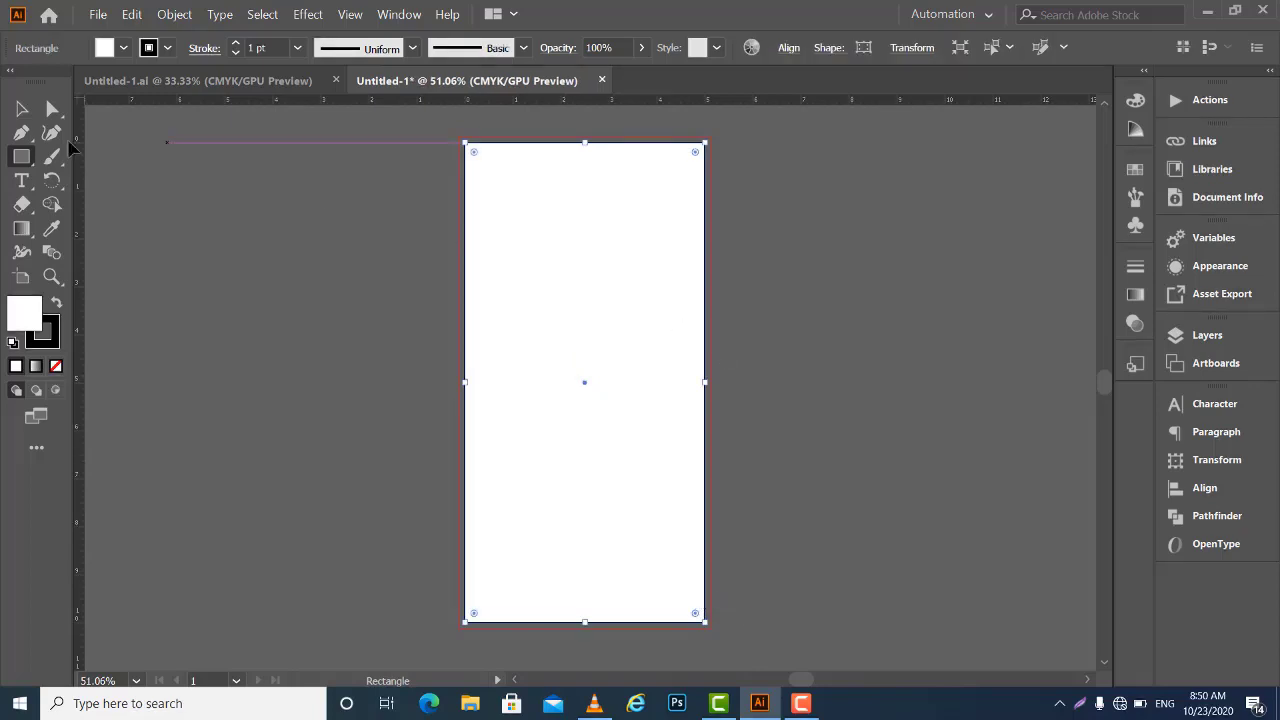
{"action": "left_click", "coordinate": [22, 108]}
{"action": "left_click_drag", "start_coordinate": [851, 222], "coordinate": [545, 368]}
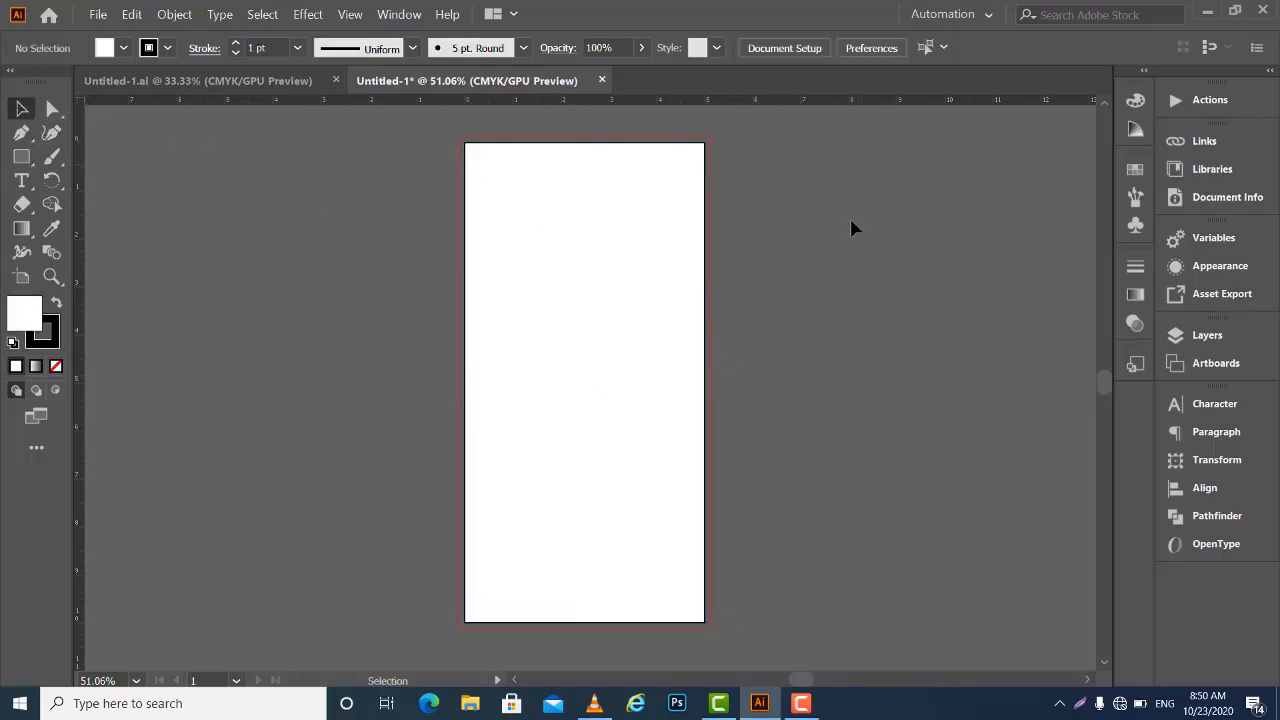
{"action": "left_click", "coordinate": [546, 362]}
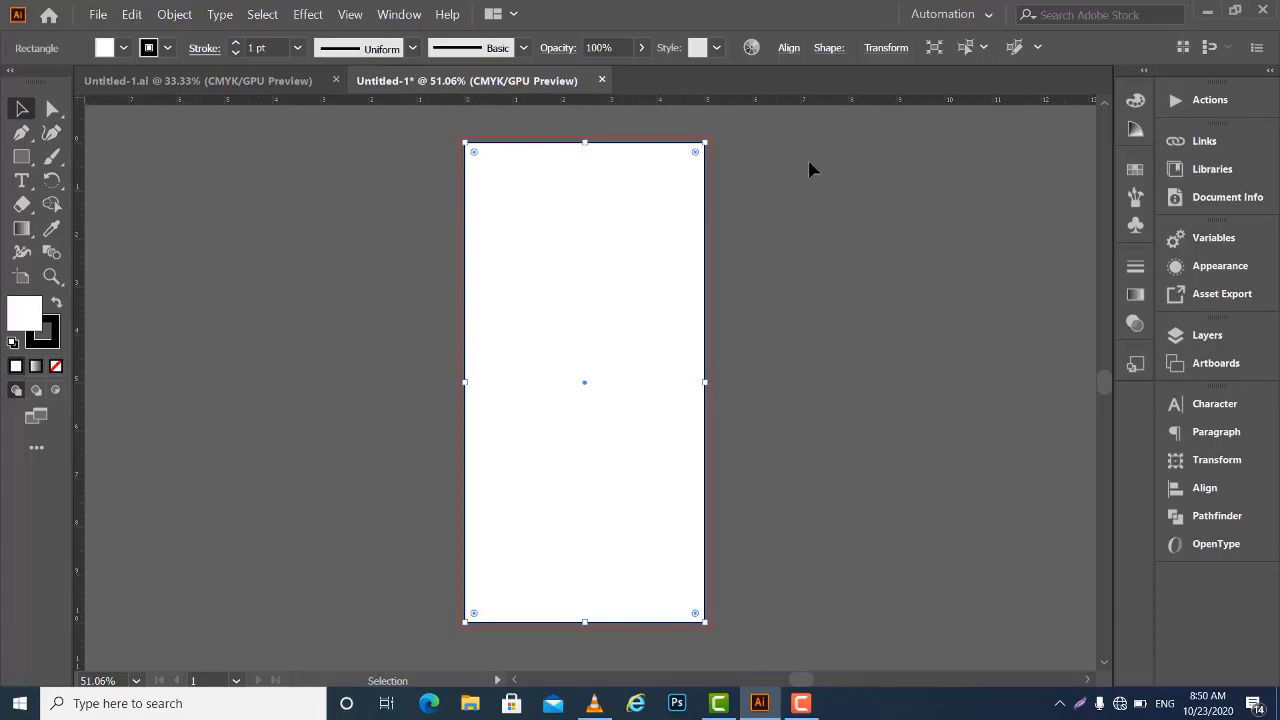
{"action": "key", "text": "ctrl+shift+b"}
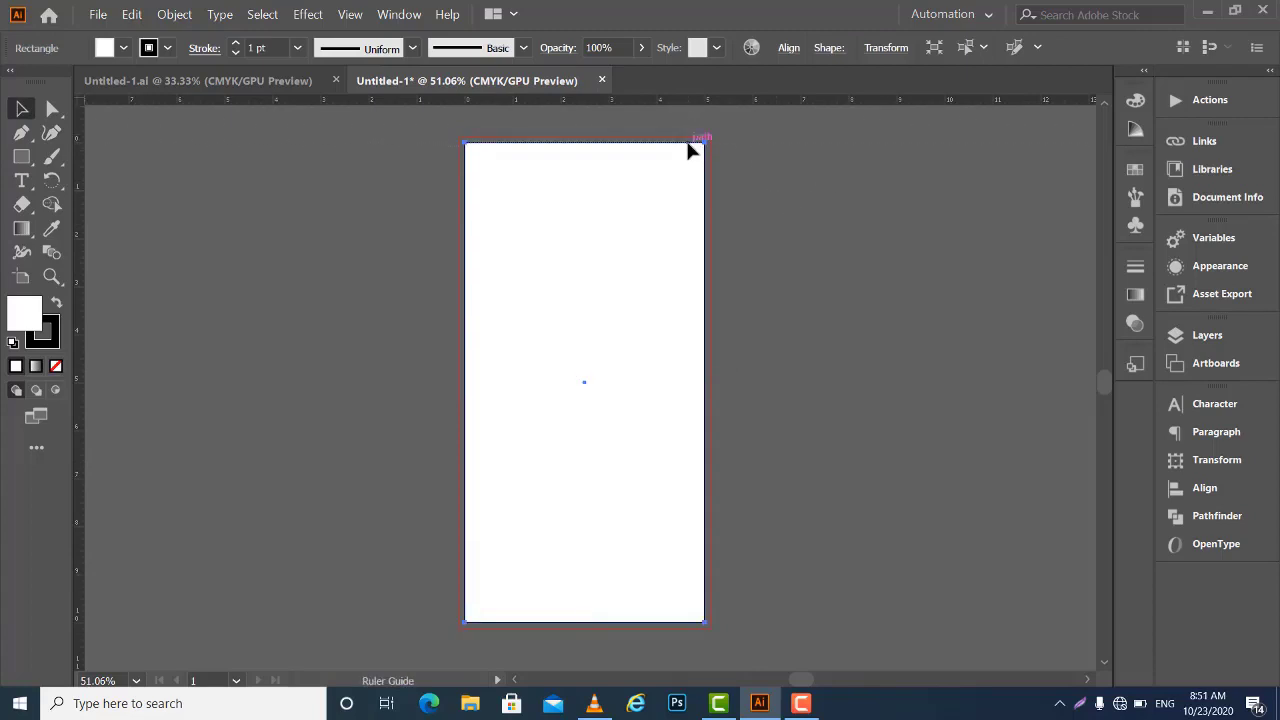
Place guides on the artboard's top edge, left edge, vertical centre and right edge
{"action": "left_click_drag", "start_coordinate": [687, 143], "coordinate": [692, 142]}
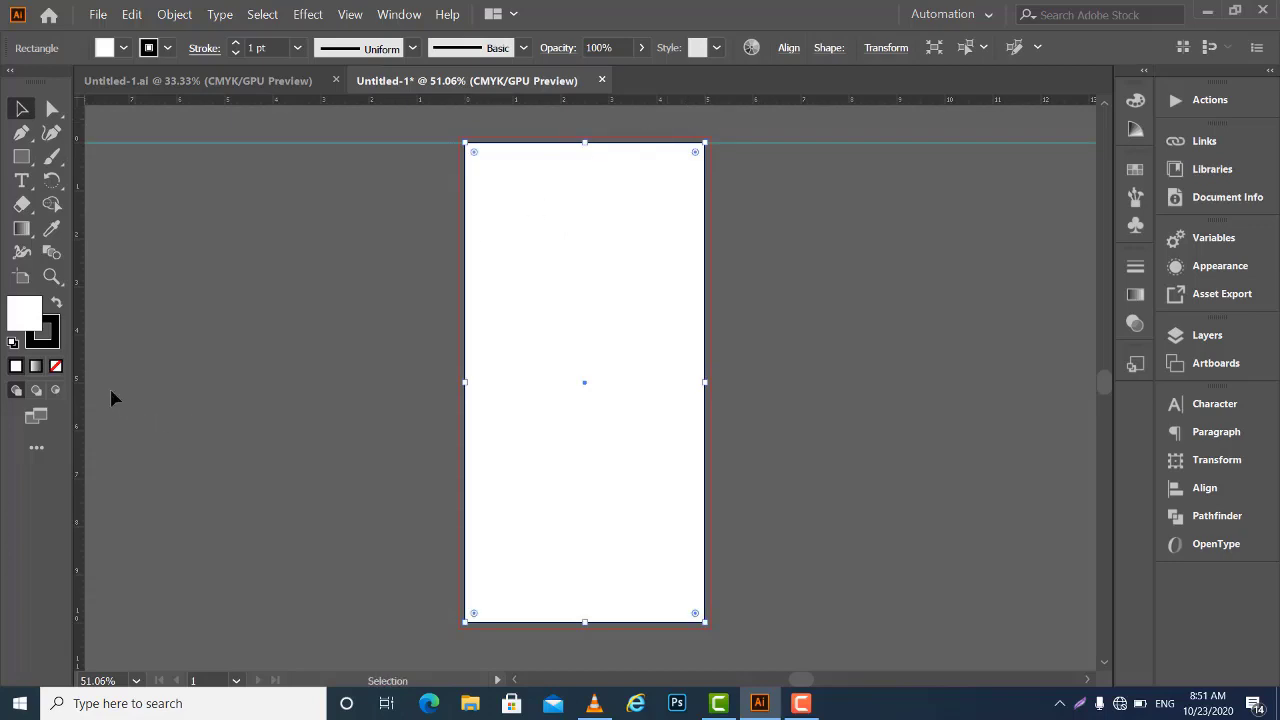
{"action": "key", "text": "ctrl+shift+b"}
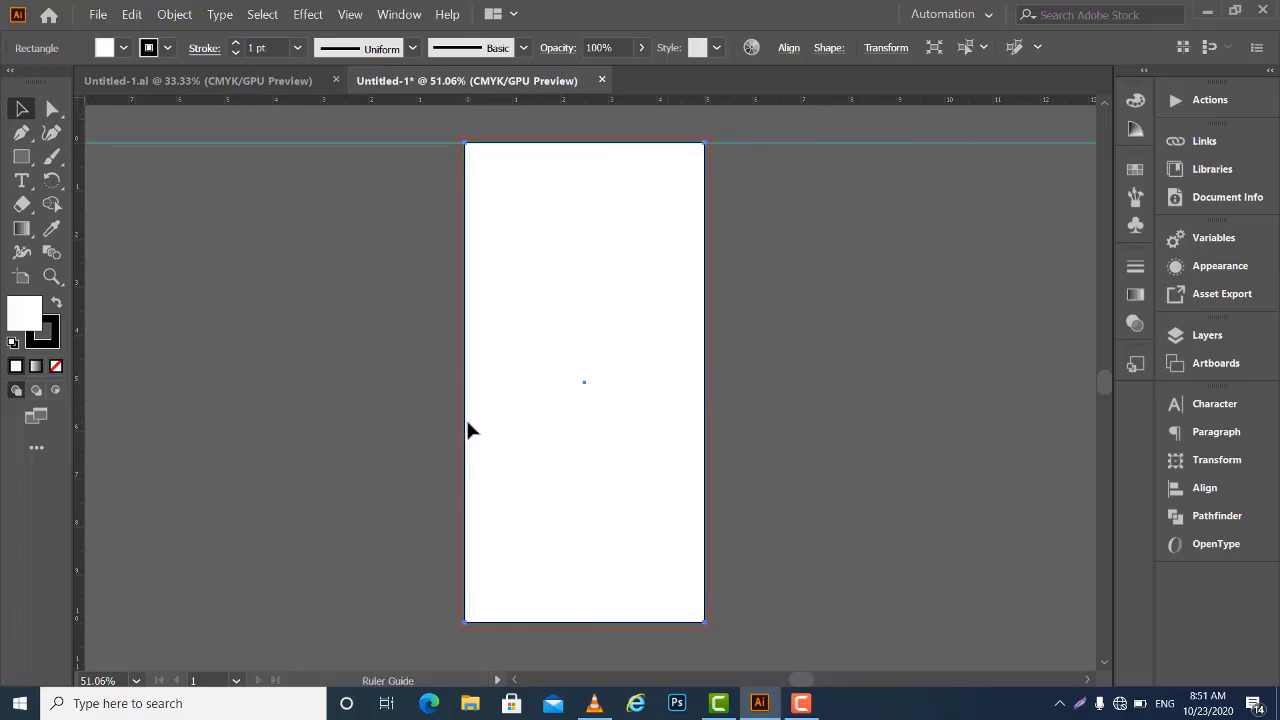
{"action": "left_click_drag", "start_coordinate": [466, 428], "coordinate": [466, 430]}
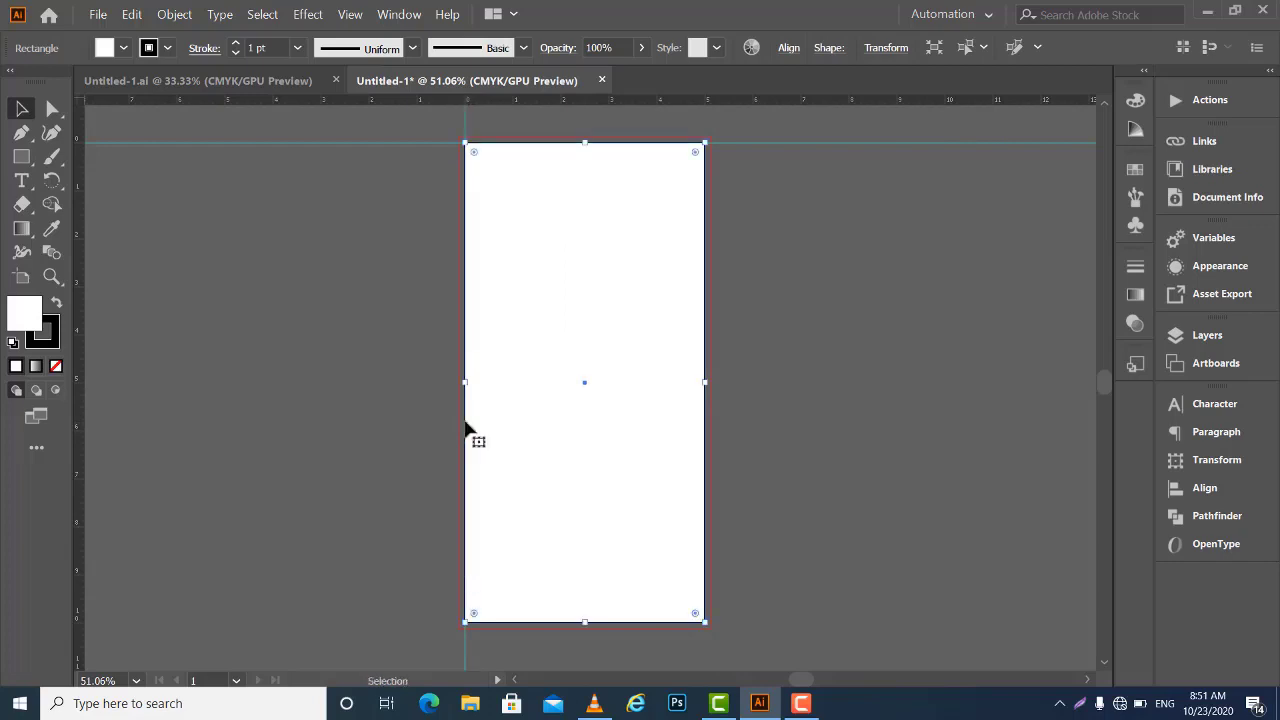
{"action": "mouse_move", "coordinate": [80, 340]}
{"action": "left_mouse_down"}
{"action": "mouse_move", "coordinate": [621, 379]}
{"action": "mouse_move", "coordinate": [585, 393]}
{"action": "left_mouse_up"}
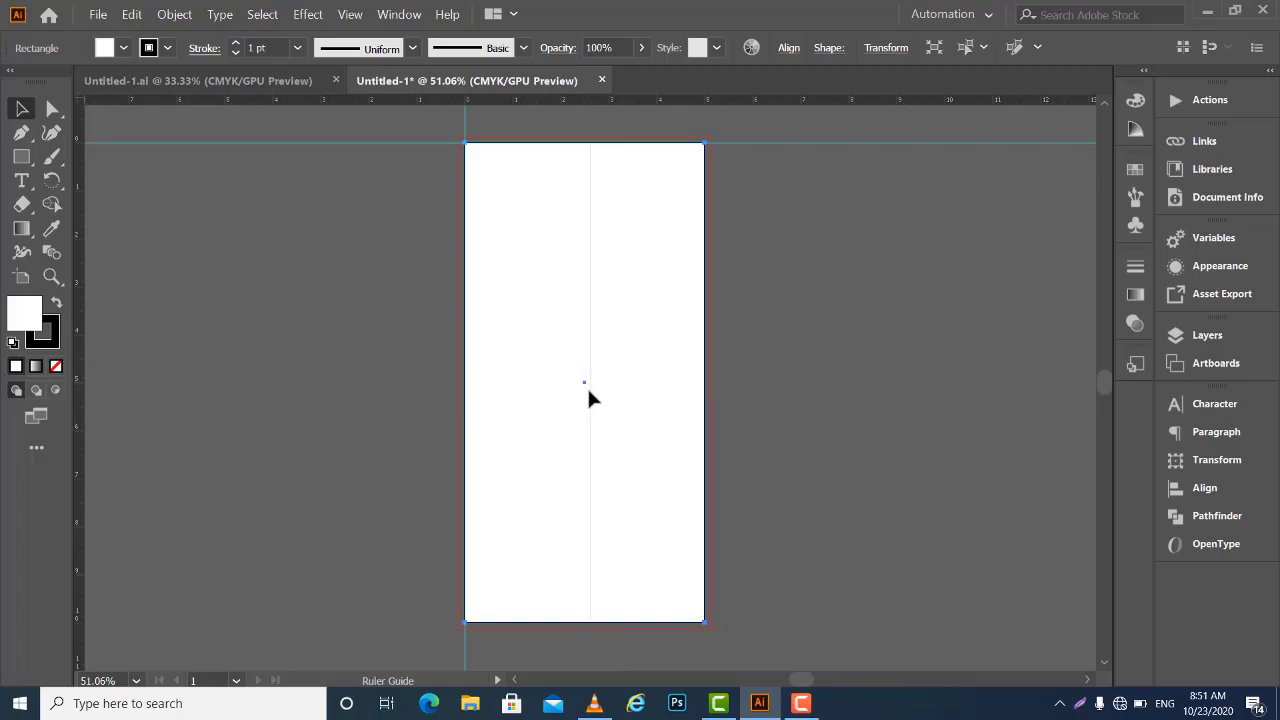
{"action": "left_click_drag", "start_coordinate": [586, 394], "coordinate": [584, 394]}
{"action": "left_click", "coordinate": [87, 264]}
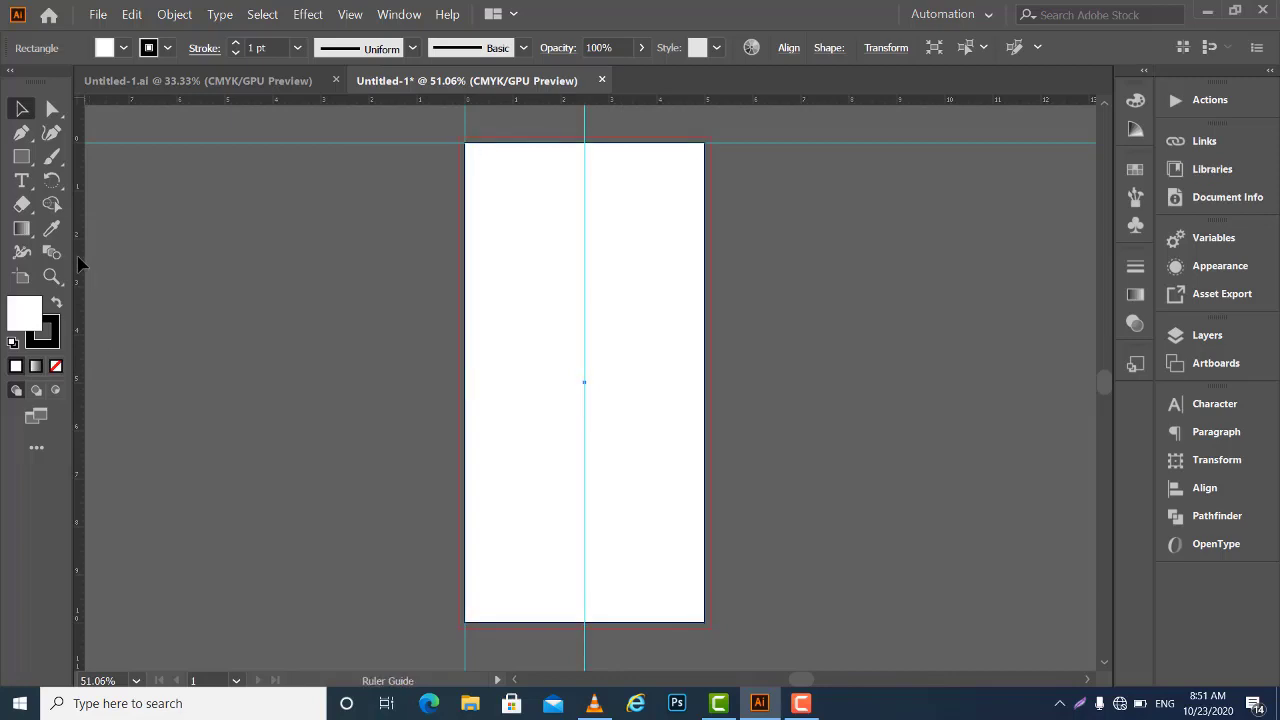
{"action": "left_click", "coordinate": [704, 409]}
Add guides along the artboard's bottom edge and its horizontal centre line
{"action": "left_click_drag", "start_coordinate": [651, 102], "coordinate": [646, 597]}
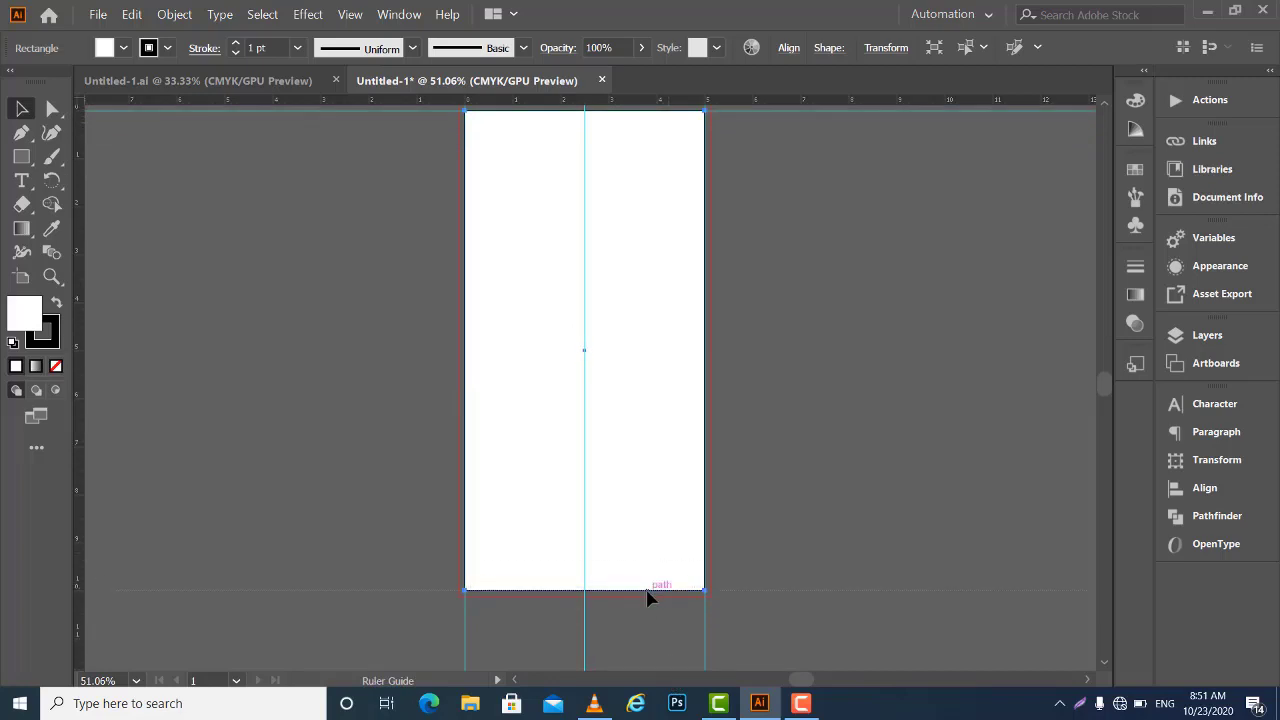
{"action": "left_click", "coordinate": [646, 597]}
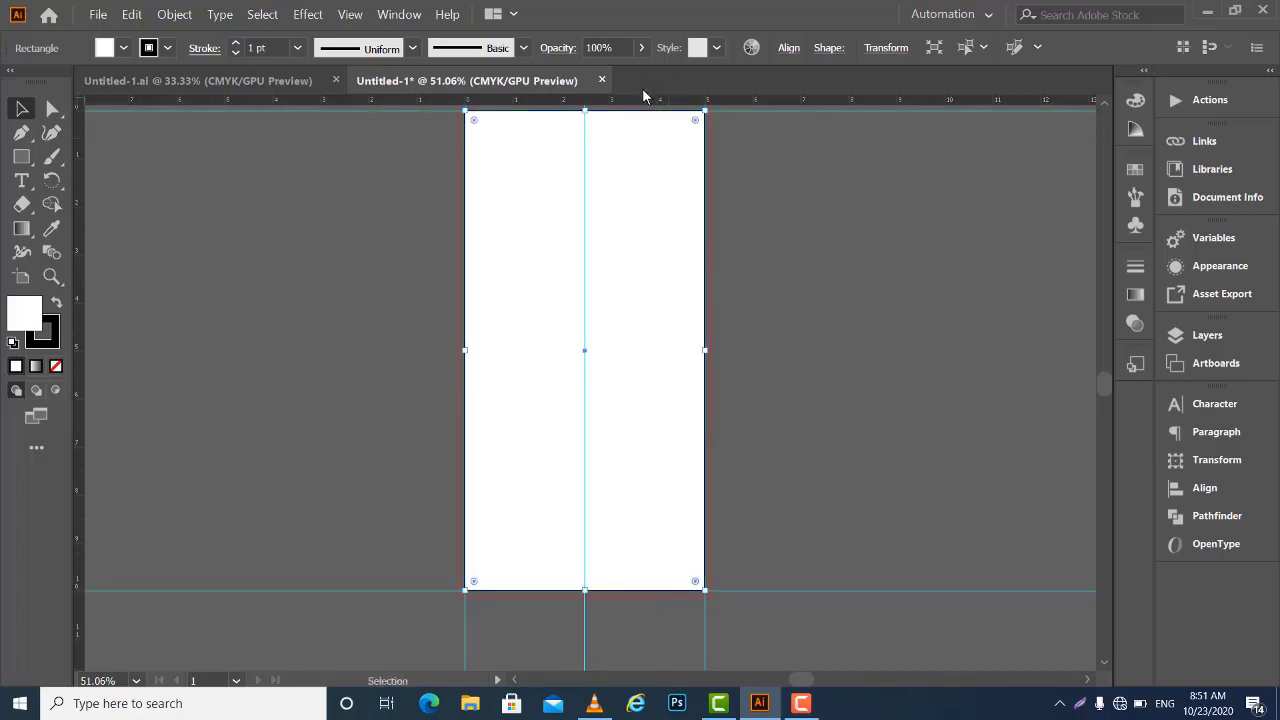
{"action": "left_click_drag", "start_coordinate": [645, 102], "coordinate": [648, 233]}
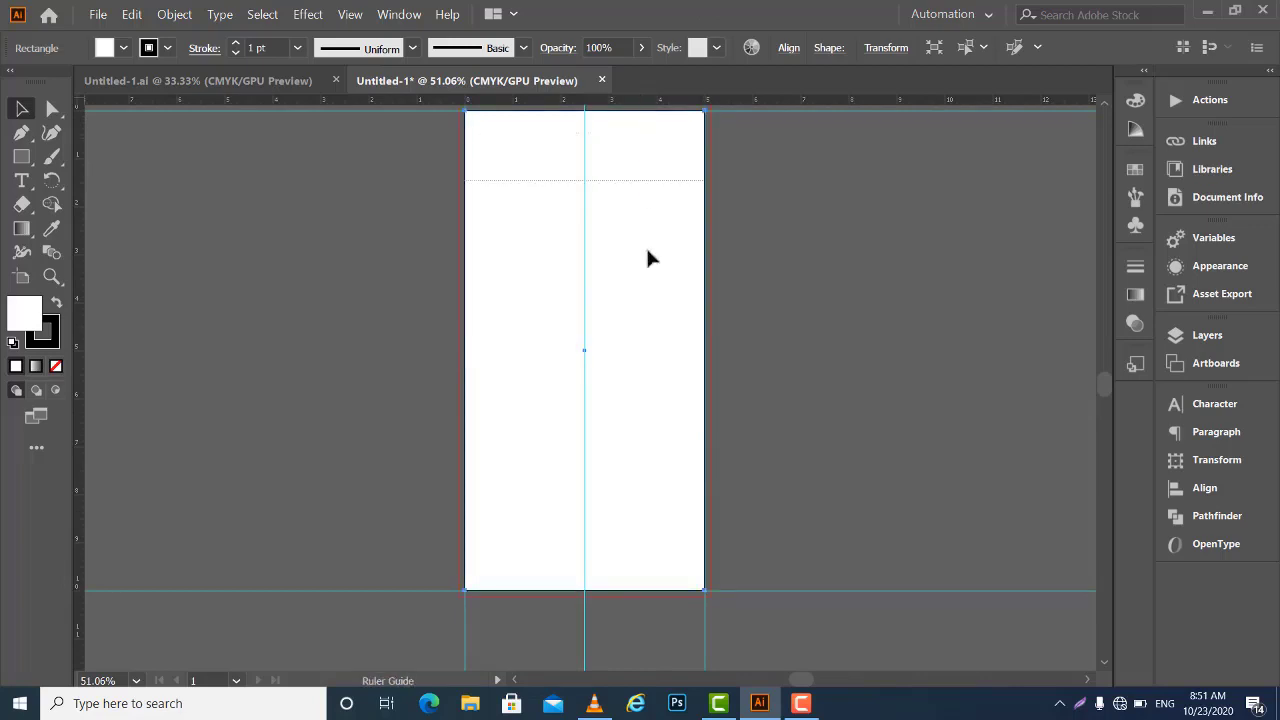
{"action": "left_click_drag", "start_coordinate": [647, 419], "coordinate": [644, 349]}
{"action": "left_click_drag", "start_coordinate": [644, 349], "coordinate": [644, 352]}
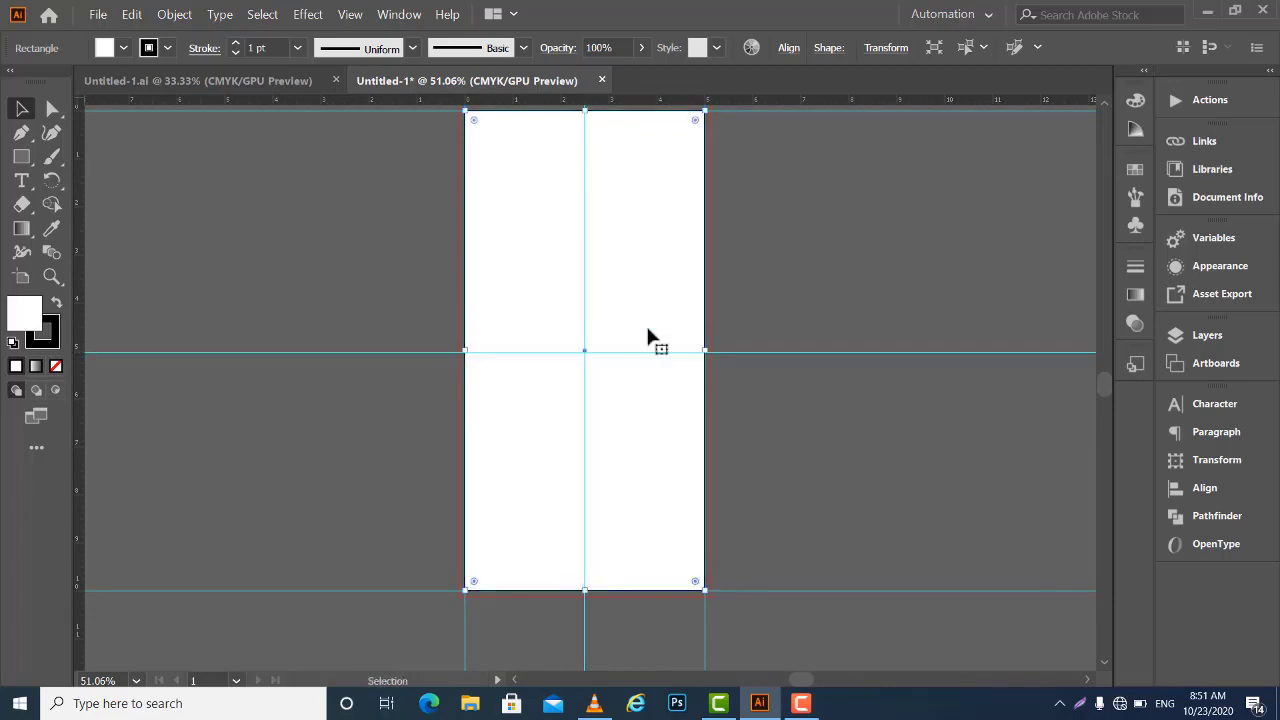
{"action": "left_click", "coordinate": [893, 285]}
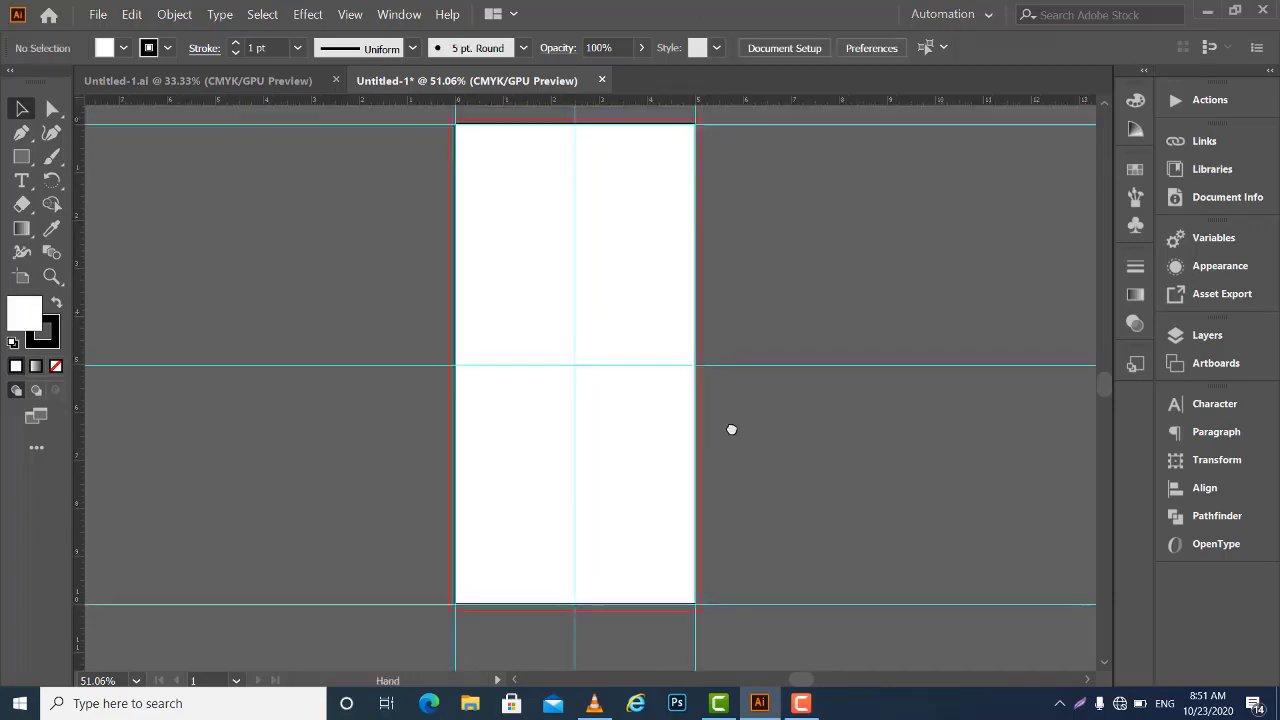
{"action": "left_click_drag", "start_coordinate": [848, 230], "coordinate": [805, 271]}
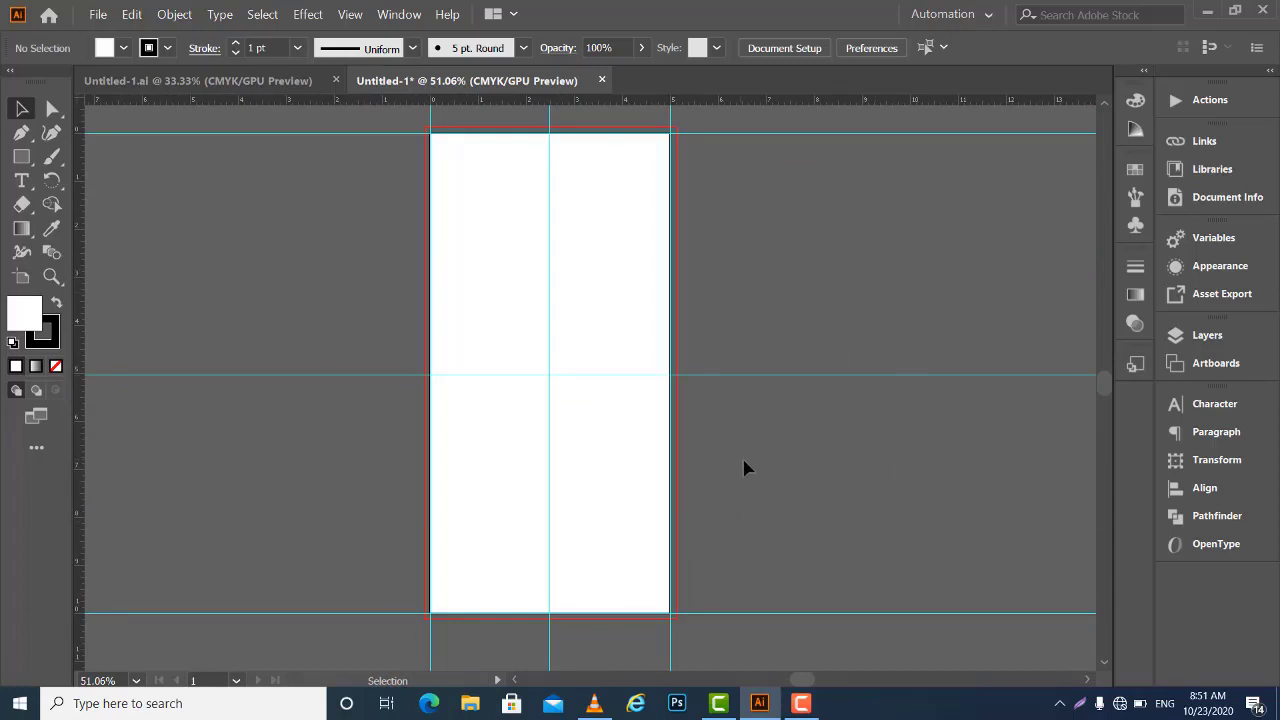
Draw a large unfilled ellipse straddling the artboard's bottom edge
{"action": "left_click_drag", "start_coordinate": [612, 515], "coordinate": [543, 398]}
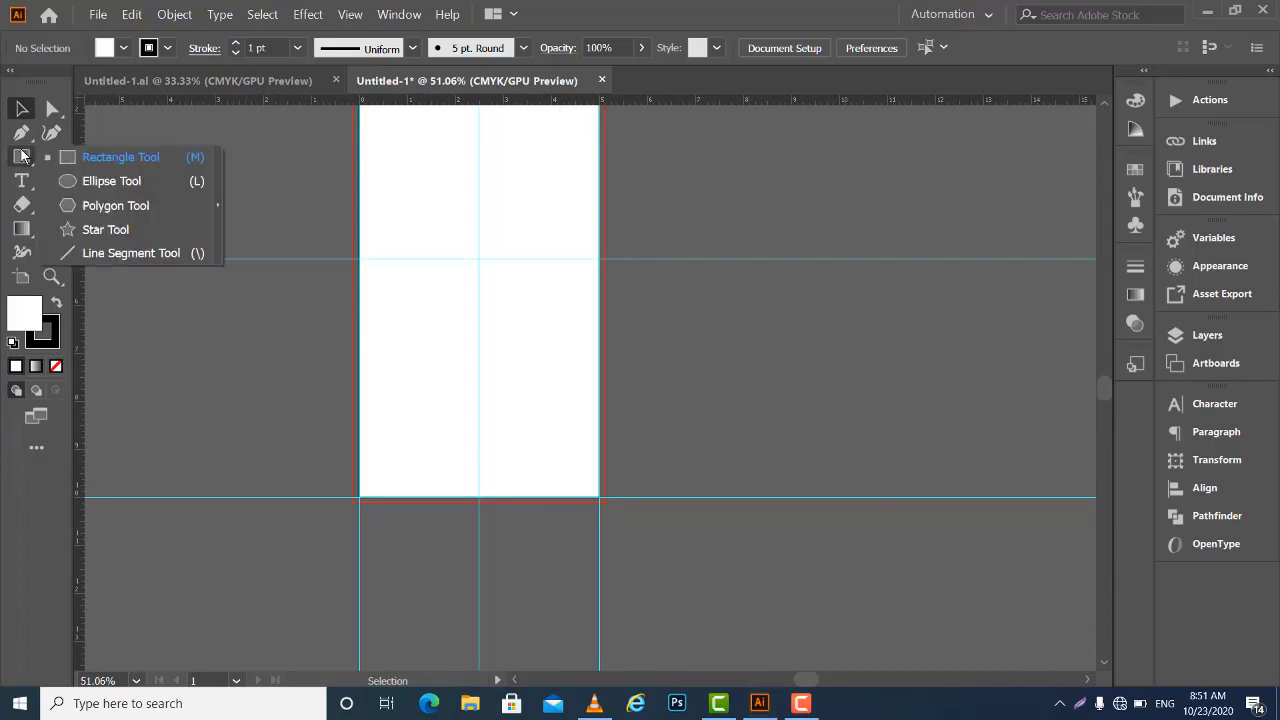
{"action": "left_click_drag", "start_coordinate": [21, 156], "coordinate": [105, 180]}
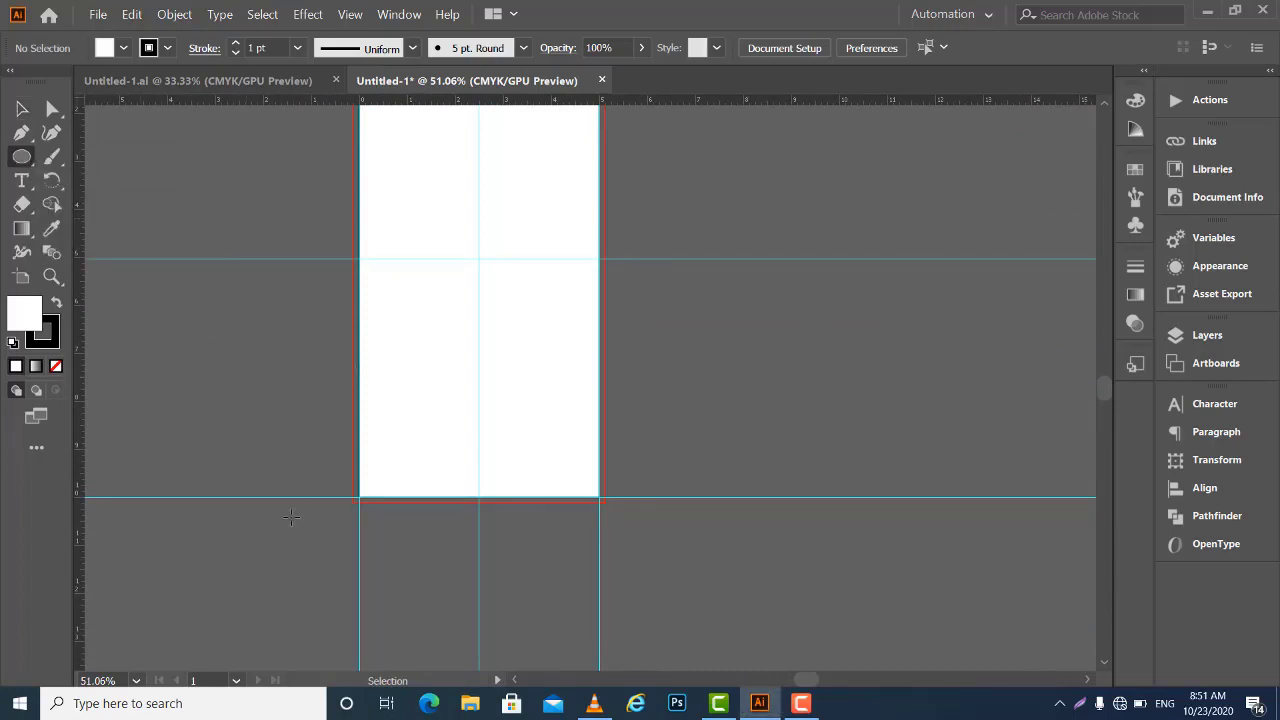
{"action": "mouse_move", "coordinate": [263, 414]}
{"action": "left_mouse_down"}
{"action": "mouse_move", "coordinate": [620, 583]}
{"action": "mouse_move", "coordinate": [586, 630]}
{"action": "left_mouse_up"}
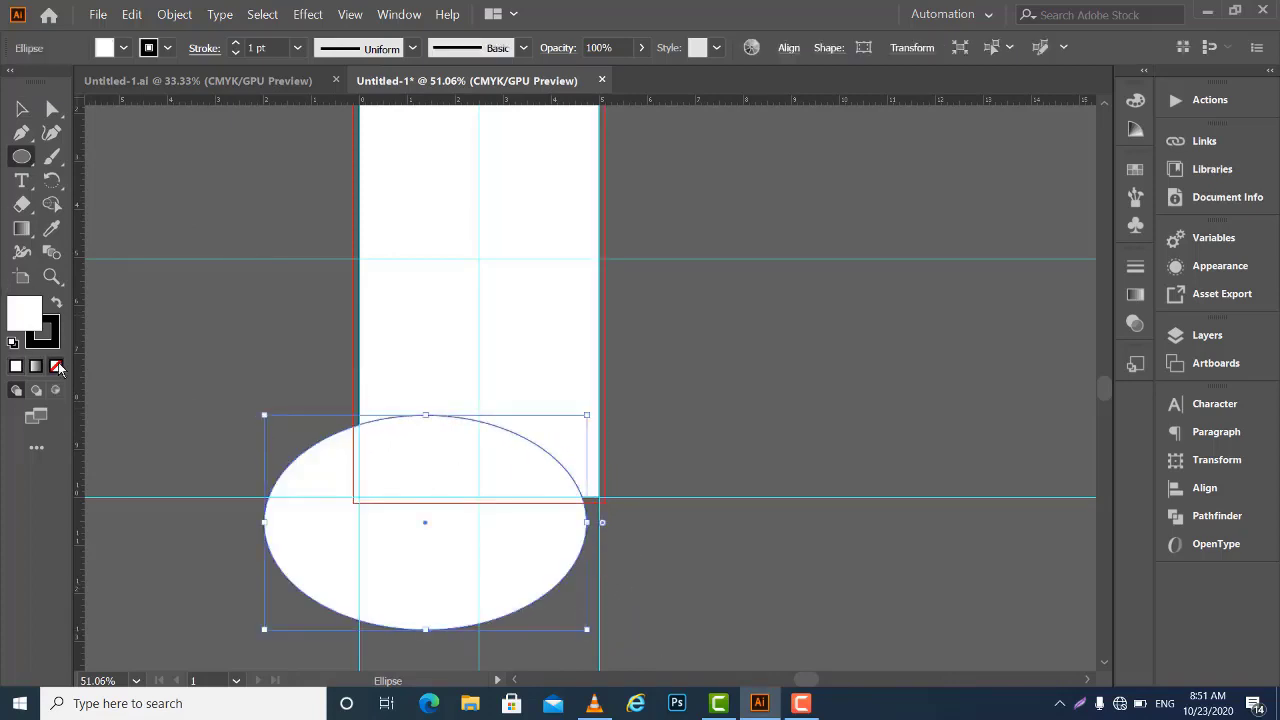
{"action": "left_click", "coordinate": [57, 367]}
{"action": "left_click", "coordinate": [22, 108]}
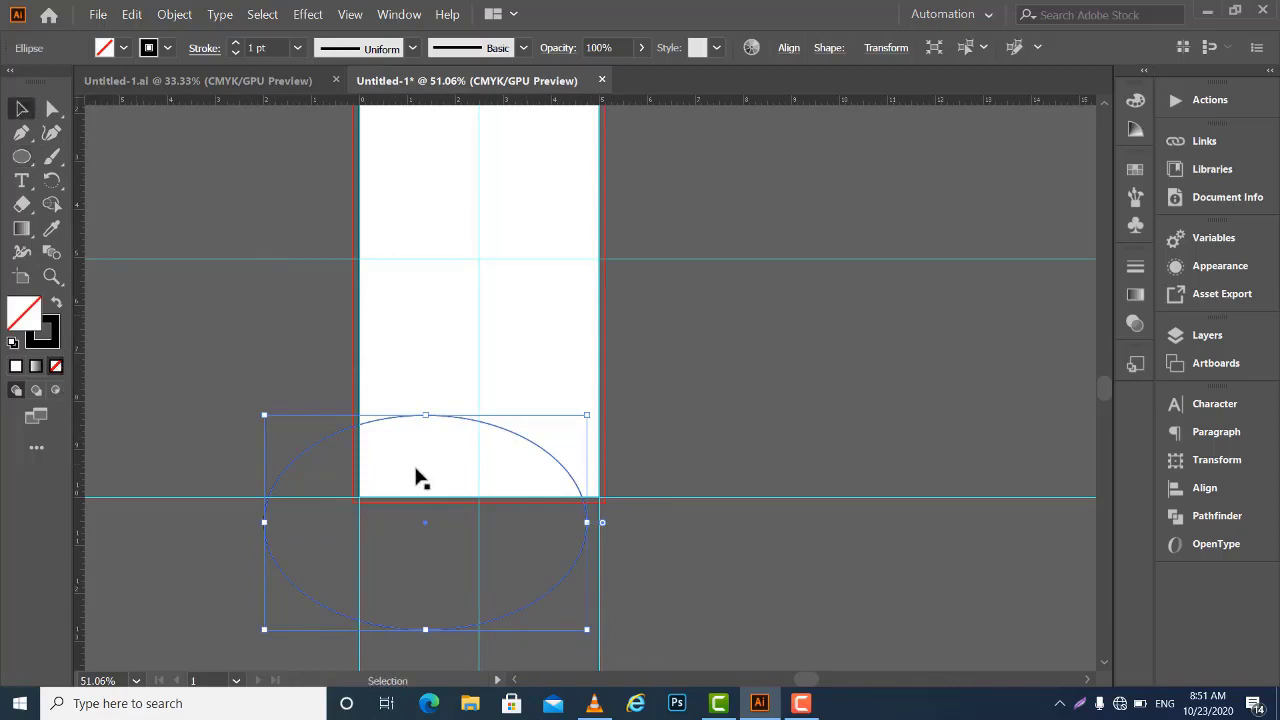
{"action": "left_click_drag", "start_coordinate": [344, 436], "coordinate": [333, 436]}
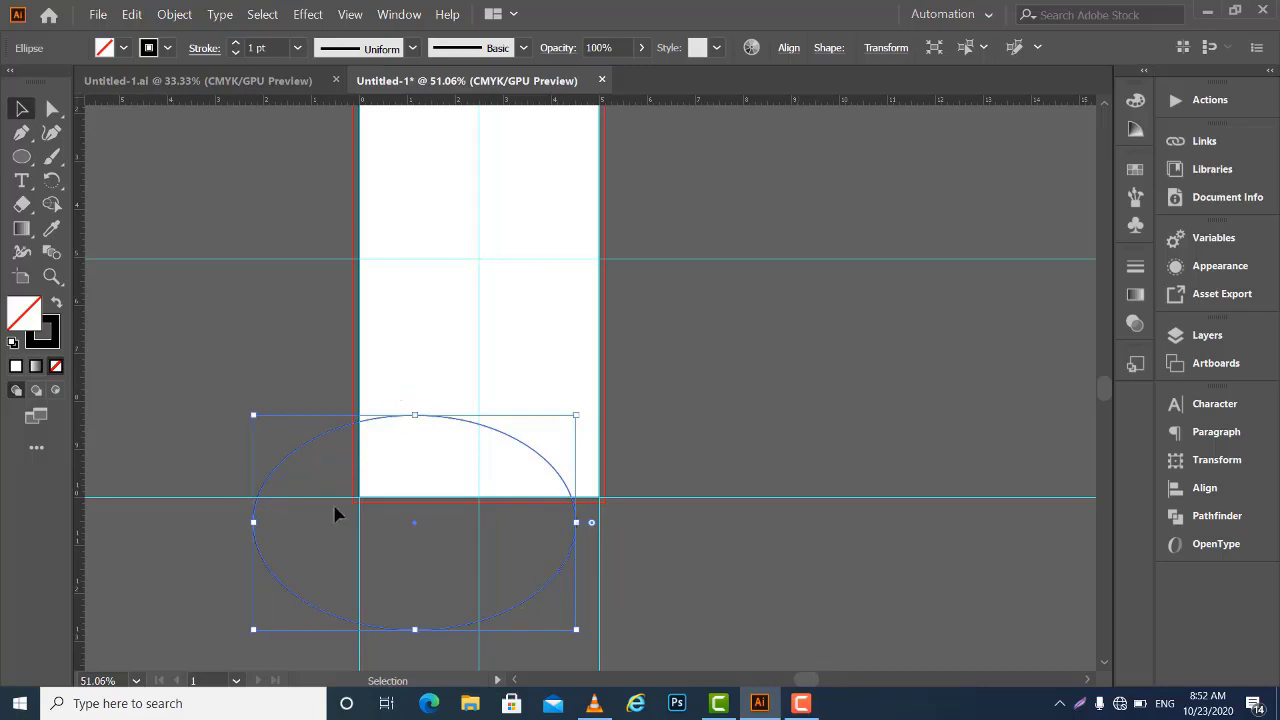
Copy the ellipse to the clipboard
{"action": "left_click", "coordinate": [138, 15]}
{"action": "left_click", "coordinate": [151, 91]}
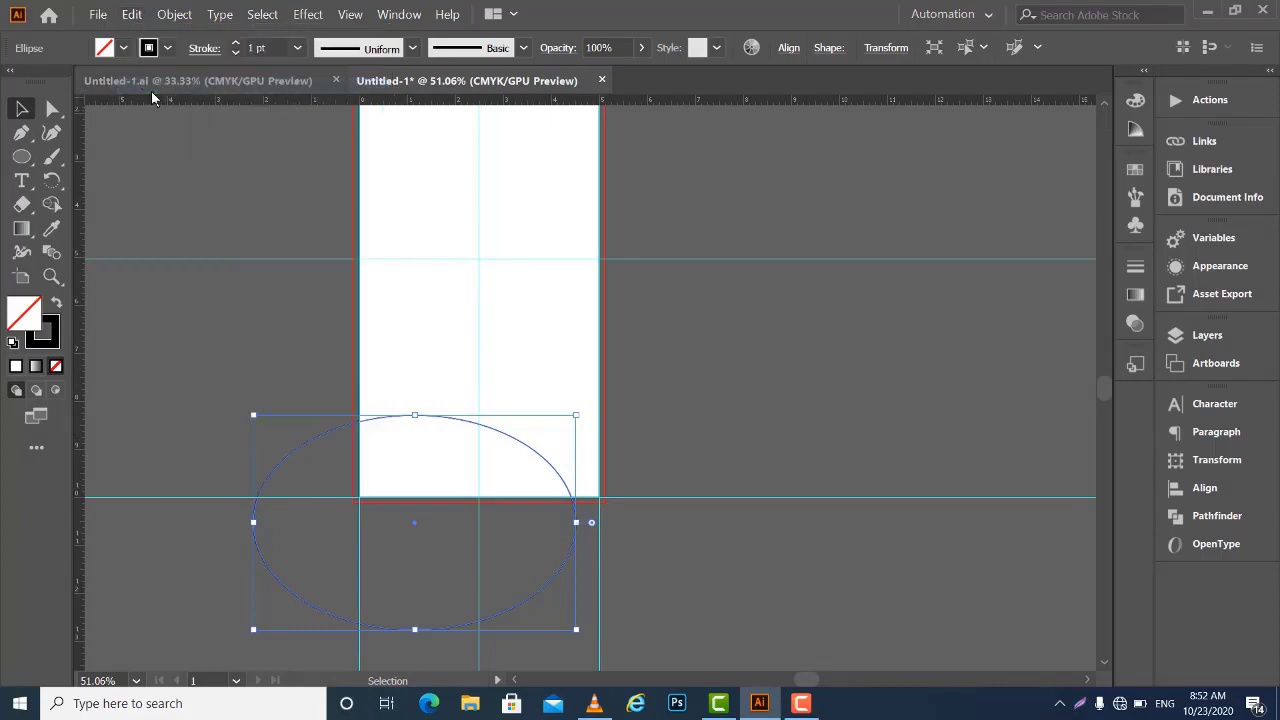
{"action": "left_click", "coordinate": [136, 15]}
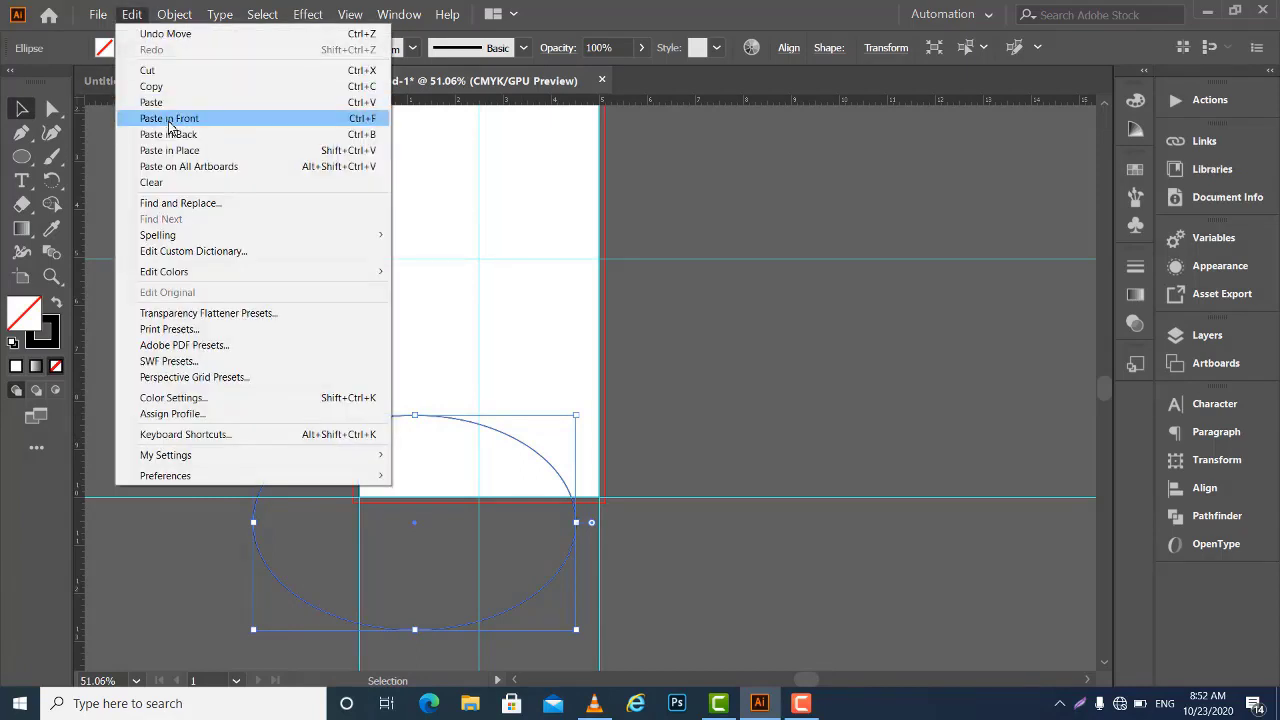
Paste a copy of the ellipse in front and shift it to the artboard's right edge
{"action": "left_click", "coordinate": [170, 120]}
{"action": "left_click_drag", "start_coordinate": [289, 462], "coordinate": [462, 476]}
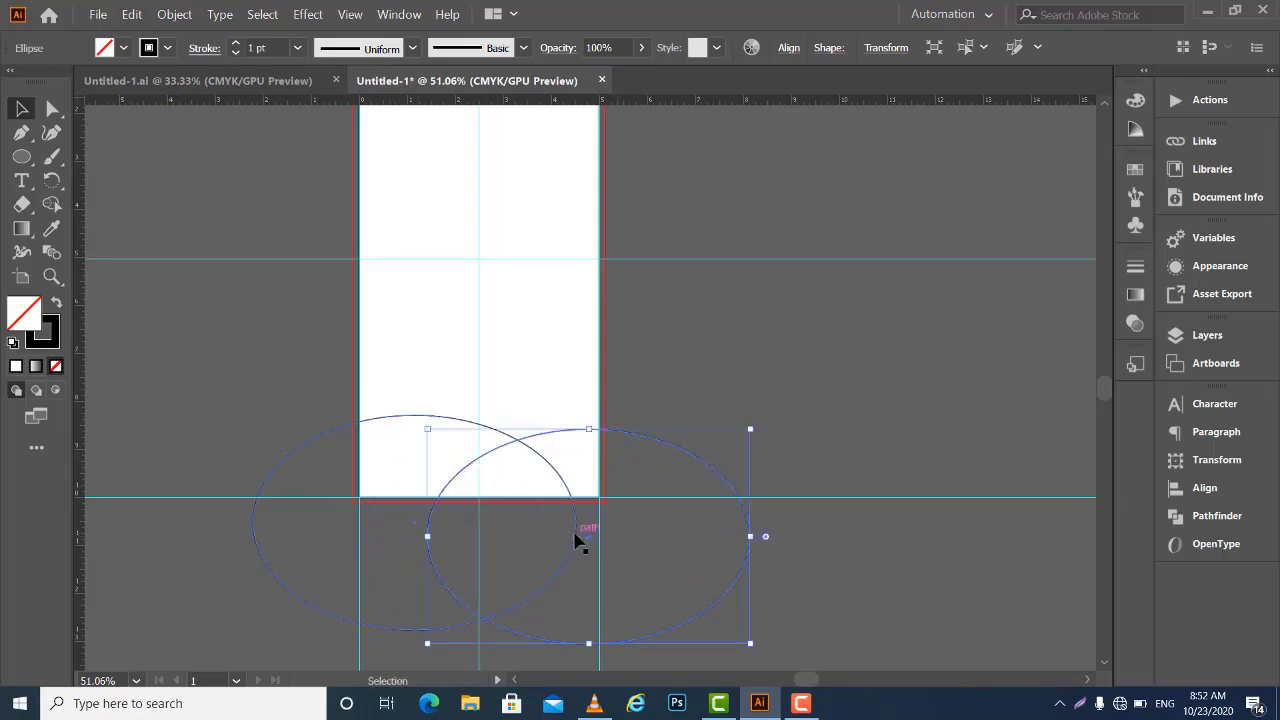
{"action": "left_click", "coordinate": [137, 366]}
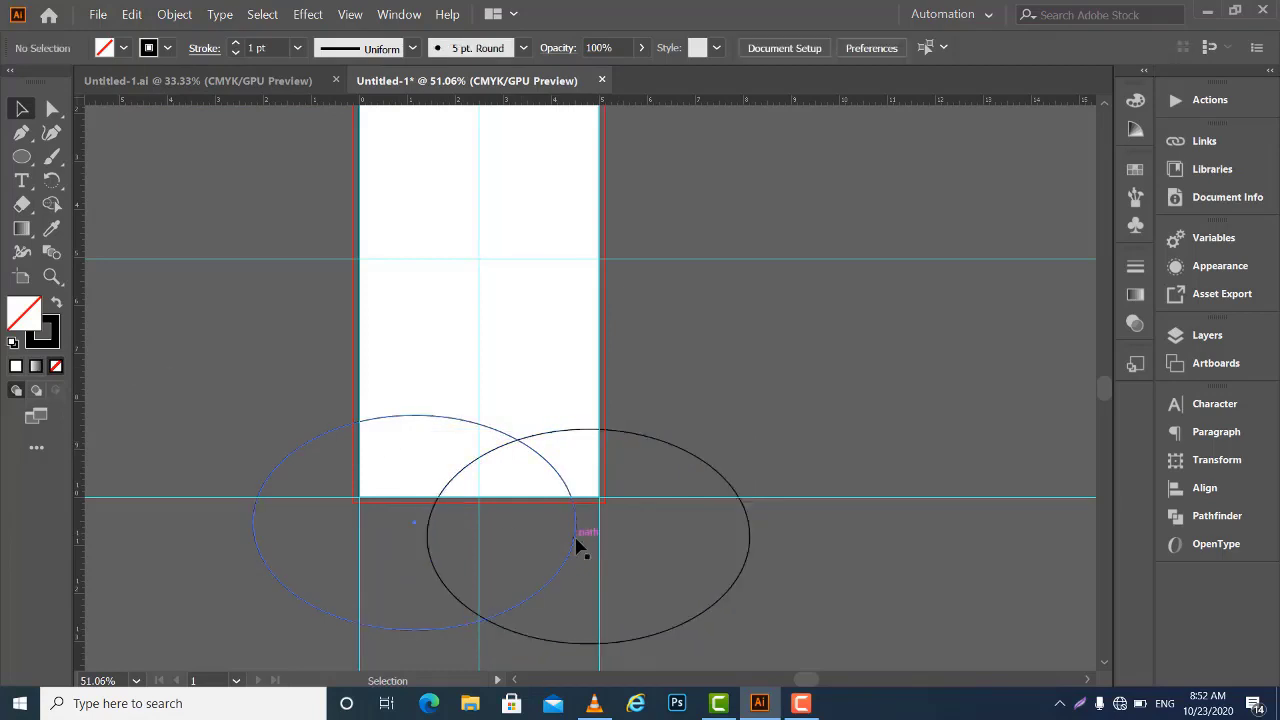
{"action": "left_click_drag", "start_coordinate": [575, 545], "coordinate": [564, 546]}
{"action": "left_click", "coordinate": [712, 541]}
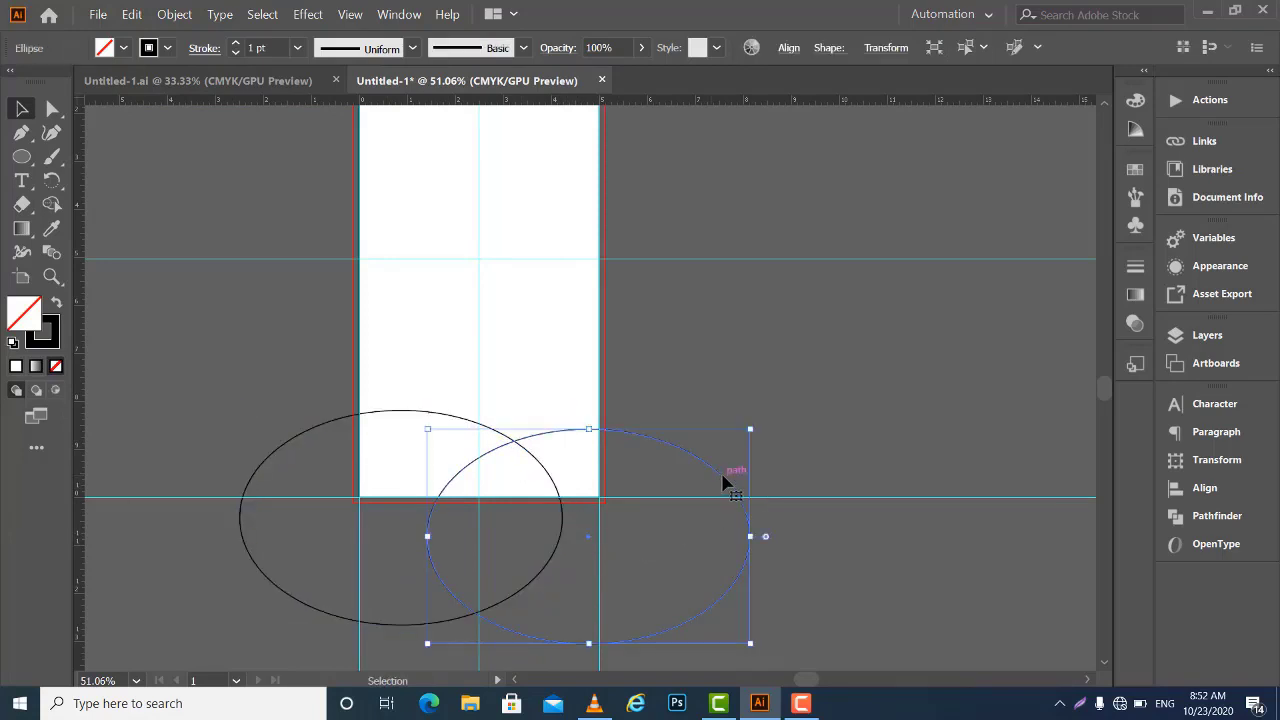
{"action": "left_click_drag", "start_coordinate": [726, 482], "coordinate": [737, 483]}
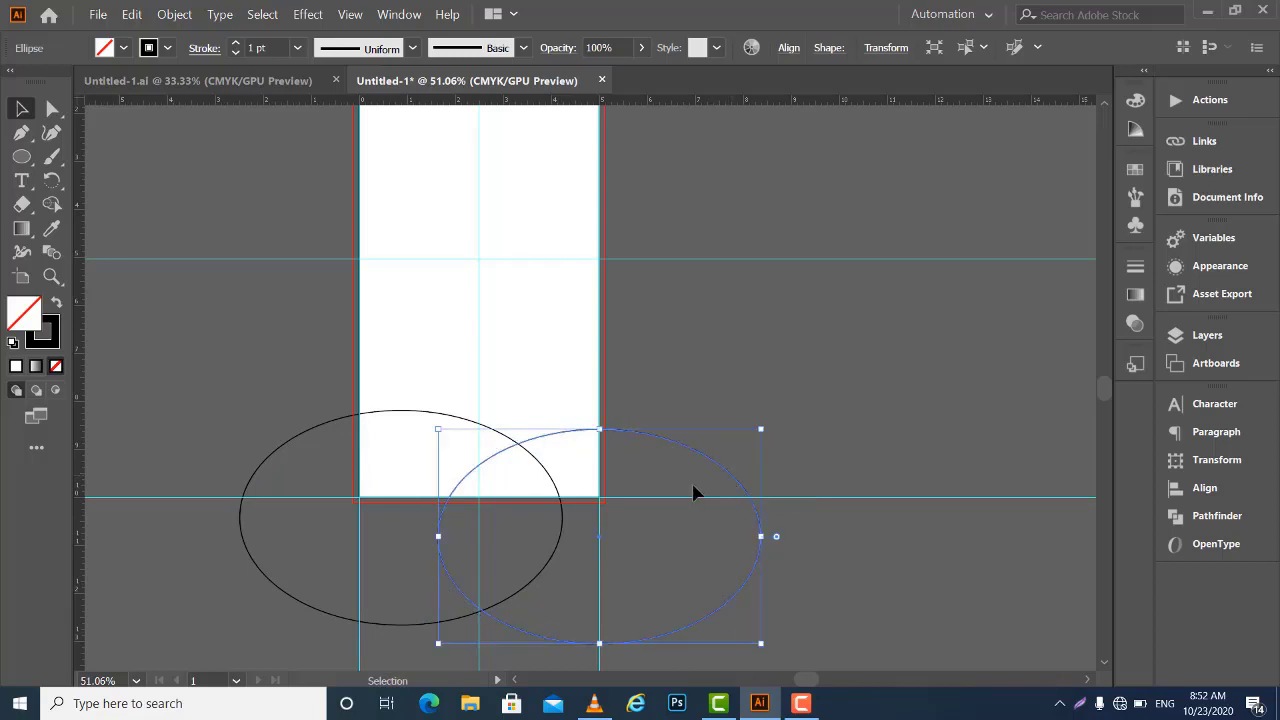
{"action": "left_click", "coordinate": [197, 383]}
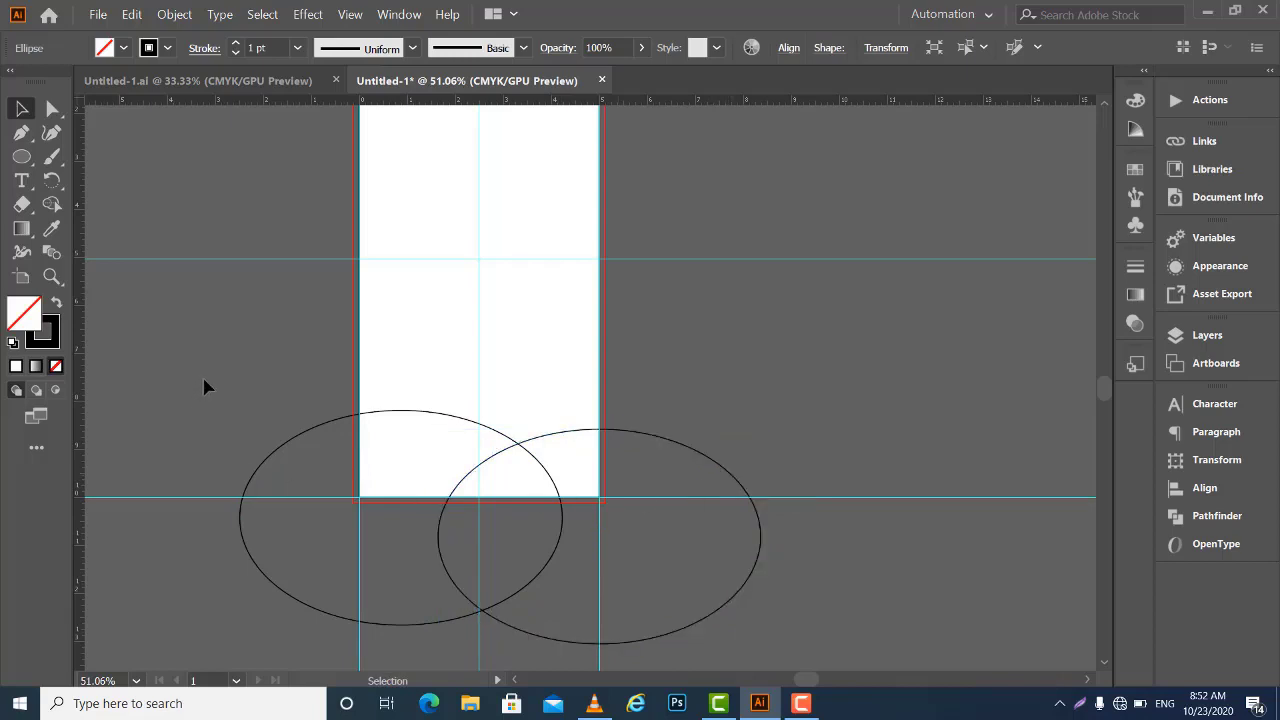
{"action": "left_click", "coordinate": [329, 424]}
Shrink the left ellipse slightly and duplicate it as a middle ellipse below the centre
{"action": "key", "text": "a"}
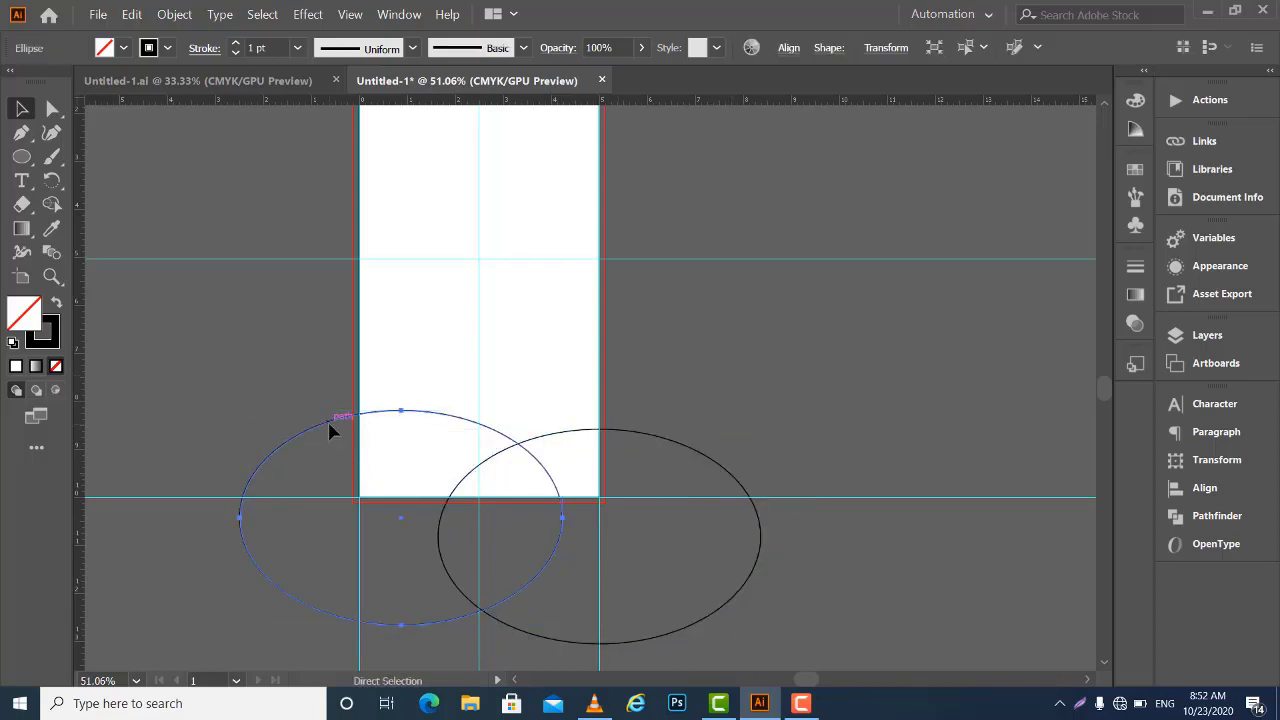
{"action": "key", "text": "v"}
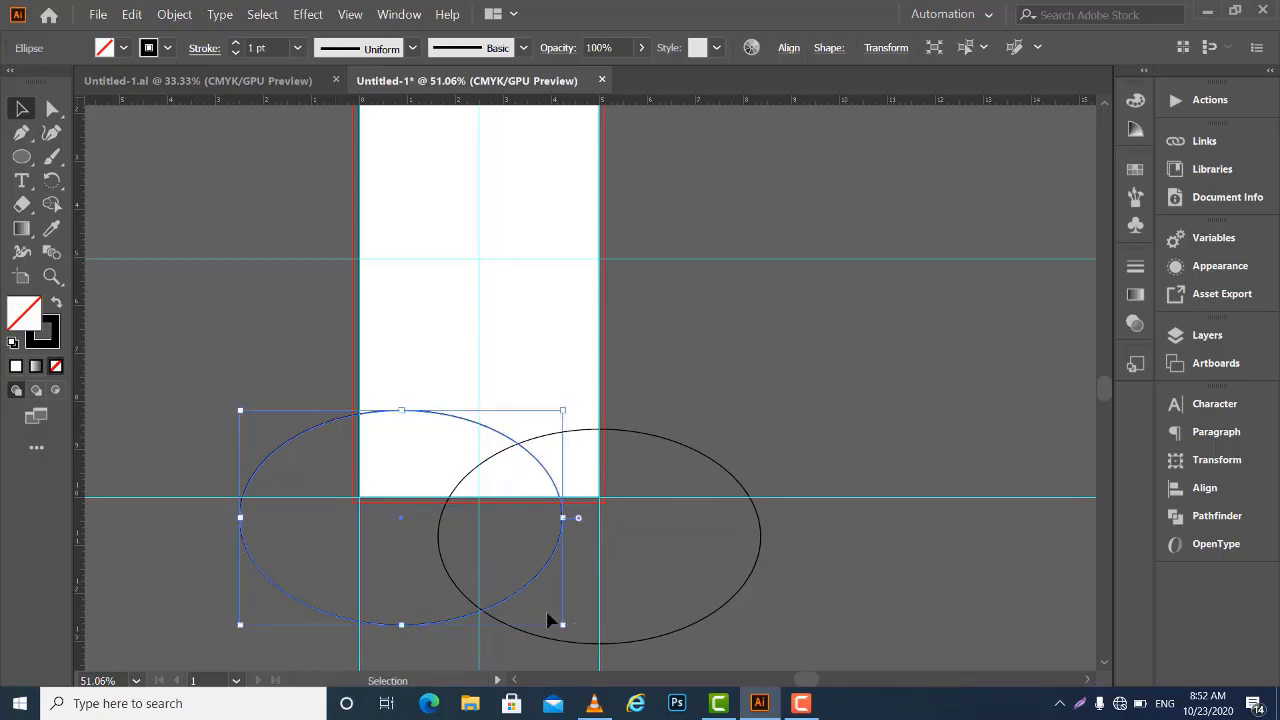
{"action": "left_click", "coordinate": [310, 440]}
{"action": "left_click", "coordinate": [305, 437]}
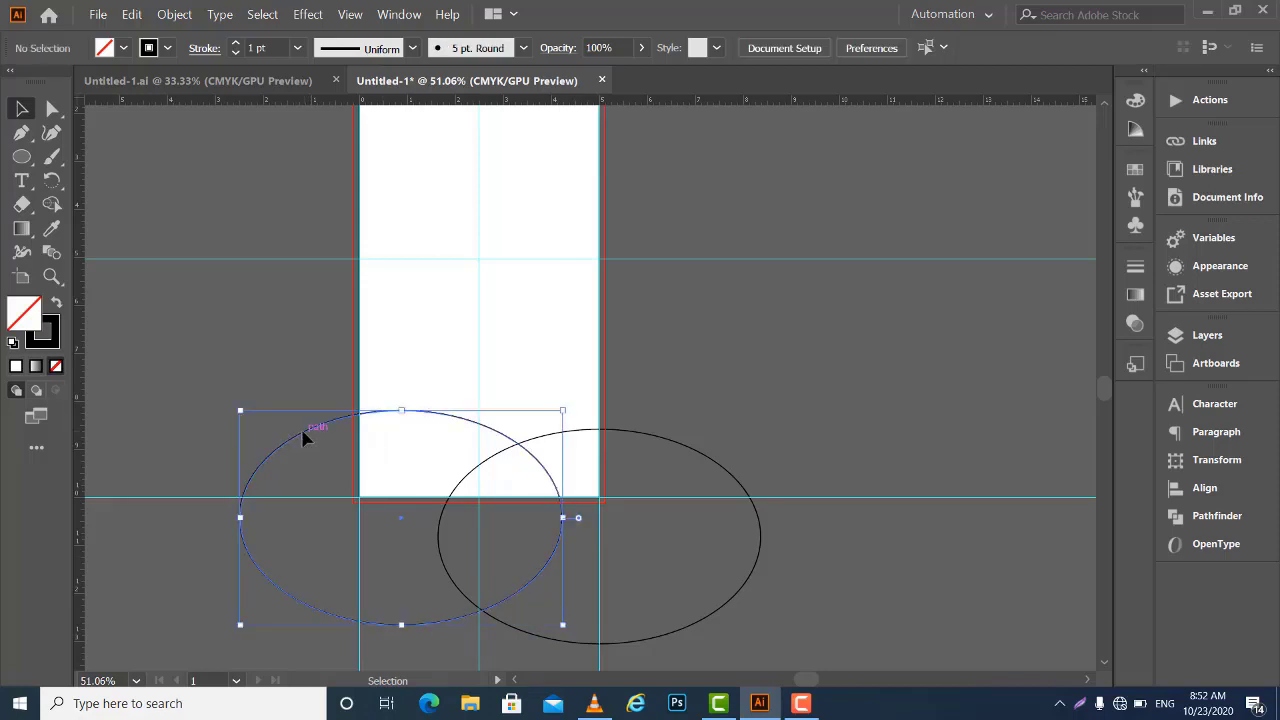
{"action": "left_click_drag", "start_coordinate": [563, 625], "coordinate": [552, 617]}
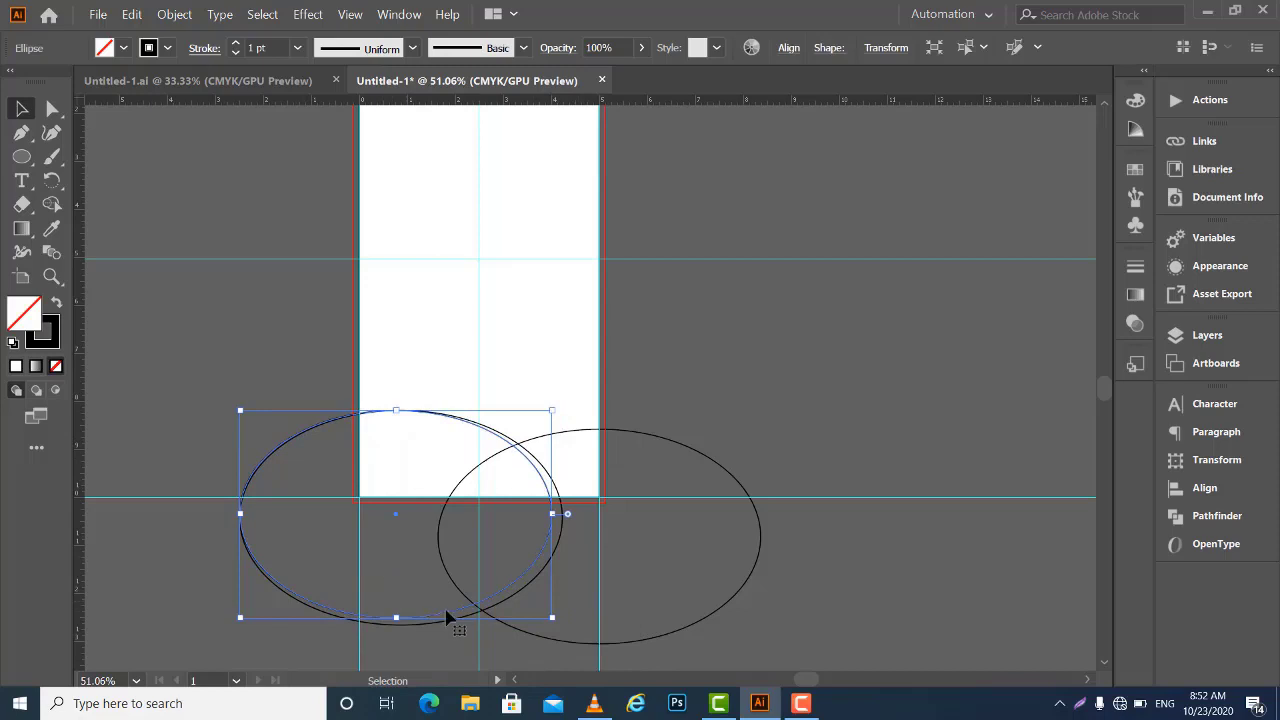
{"action": "mouse_move", "coordinate": [447, 620]}
{"action": "left_mouse_down"}
{"action": "mouse_move", "coordinate": [461, 652]}
{"action": "mouse_move", "coordinate": [537, 676]}
{"action": "left_mouse_up"}
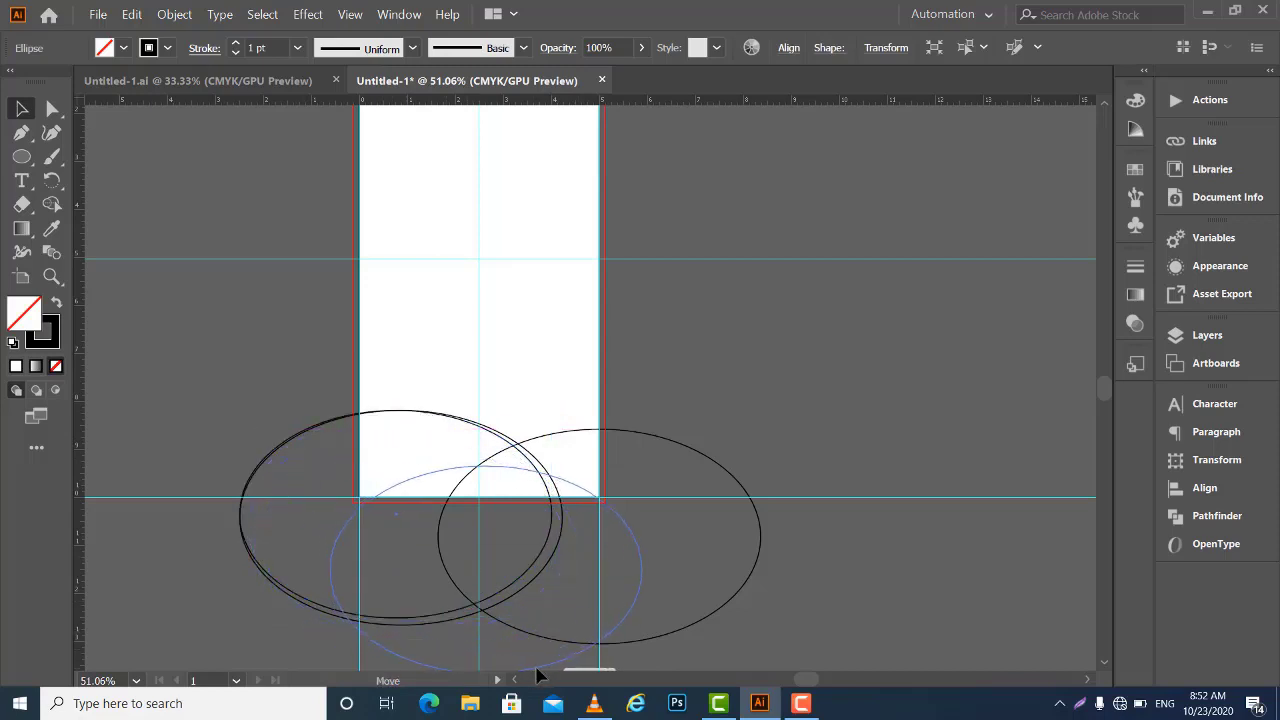
{"action": "left_click_drag", "start_coordinate": [537, 676], "coordinate": [540, 676]}
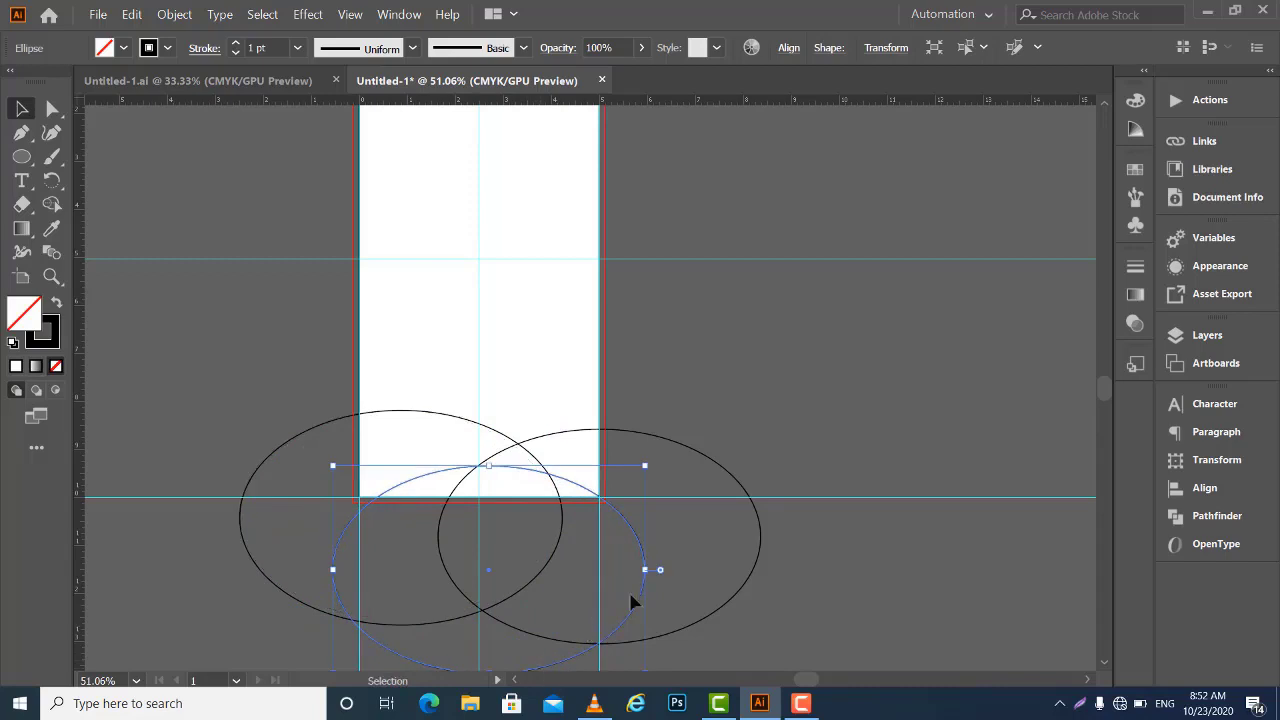
Fine-tune the middle and right ellipse positions to form the wavy base
{"action": "left_click", "coordinate": [878, 504]}
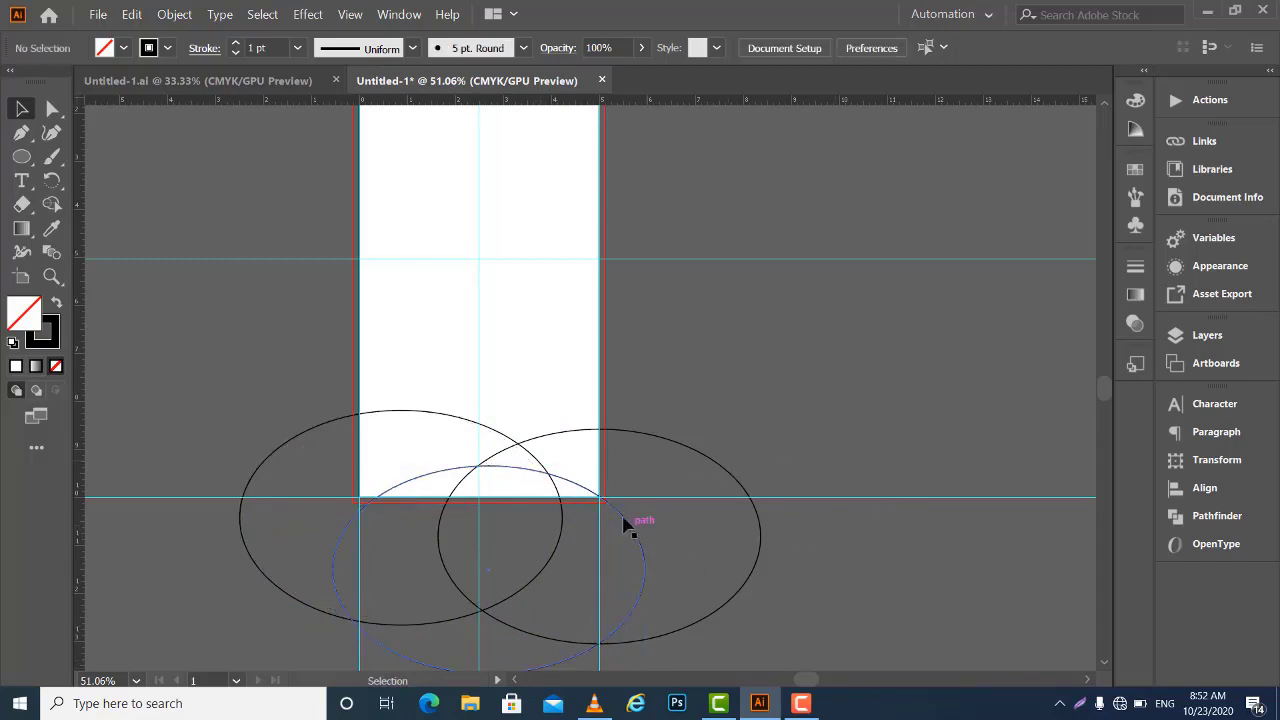
{"action": "left_click_drag", "start_coordinate": [610, 505], "coordinate": [624, 480]}
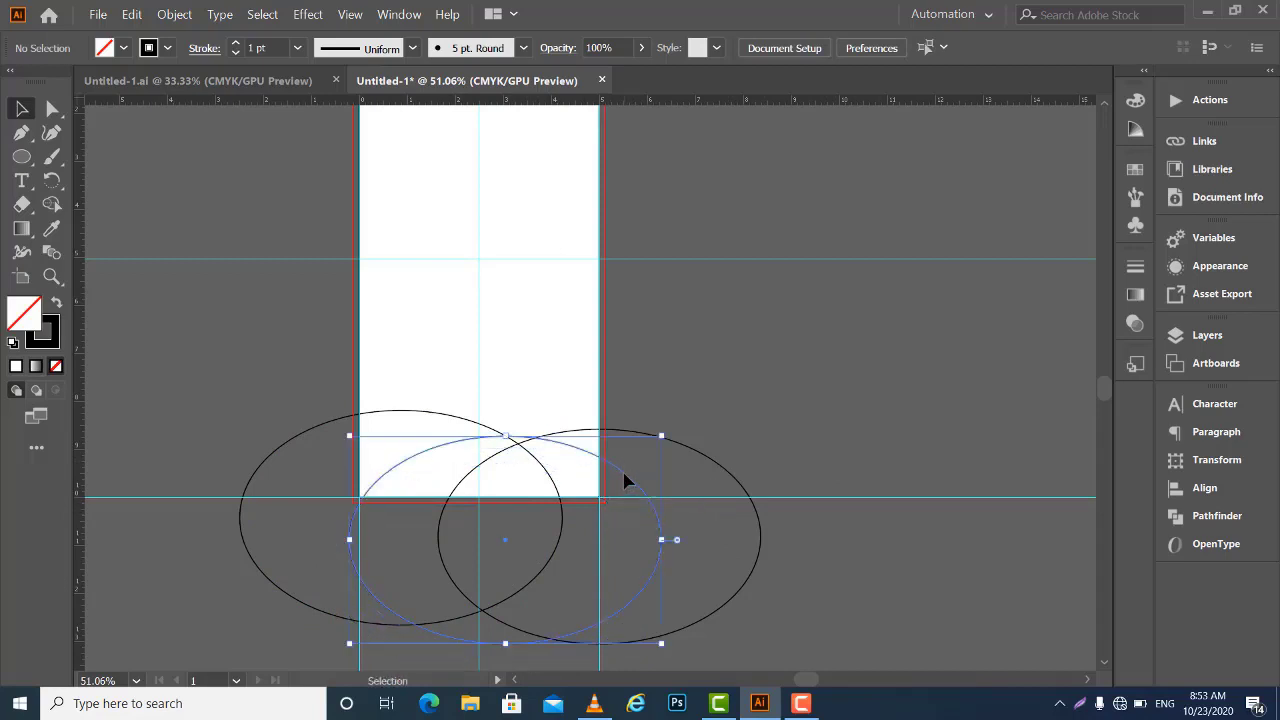
{"action": "left_click", "coordinate": [818, 436]}
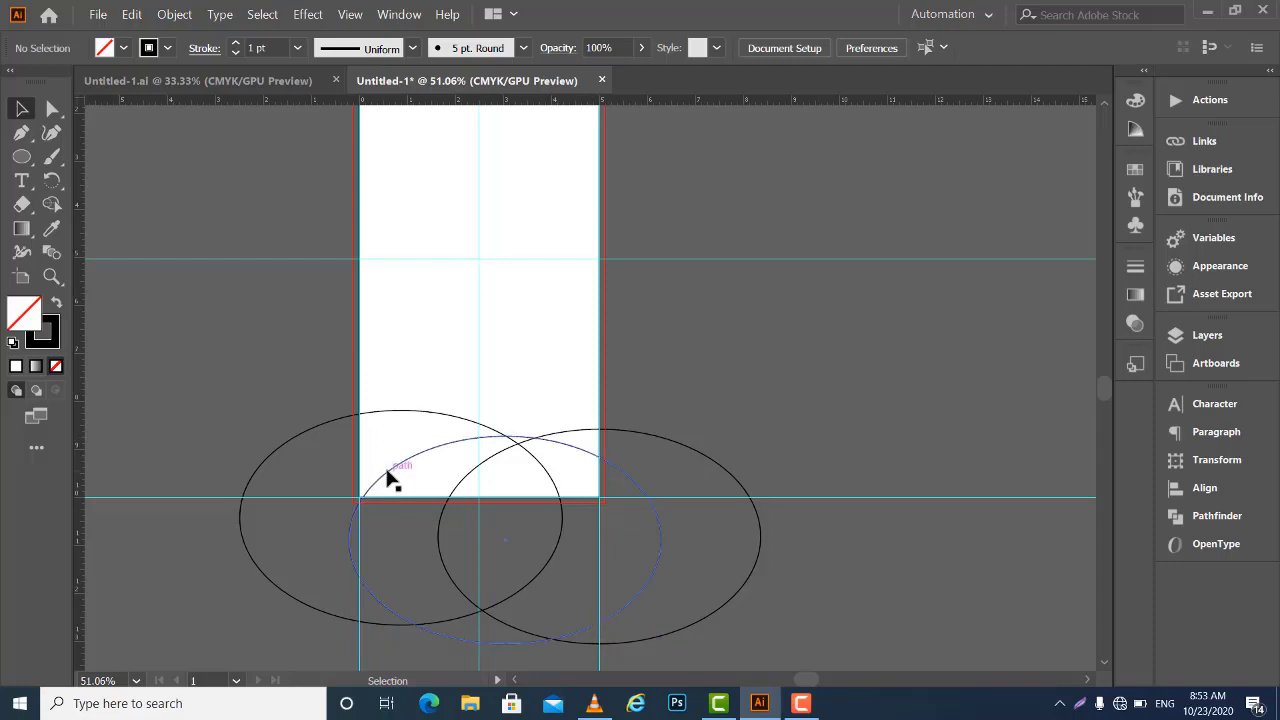
{"action": "left_click_drag", "start_coordinate": [387, 472], "coordinate": [408, 472]}
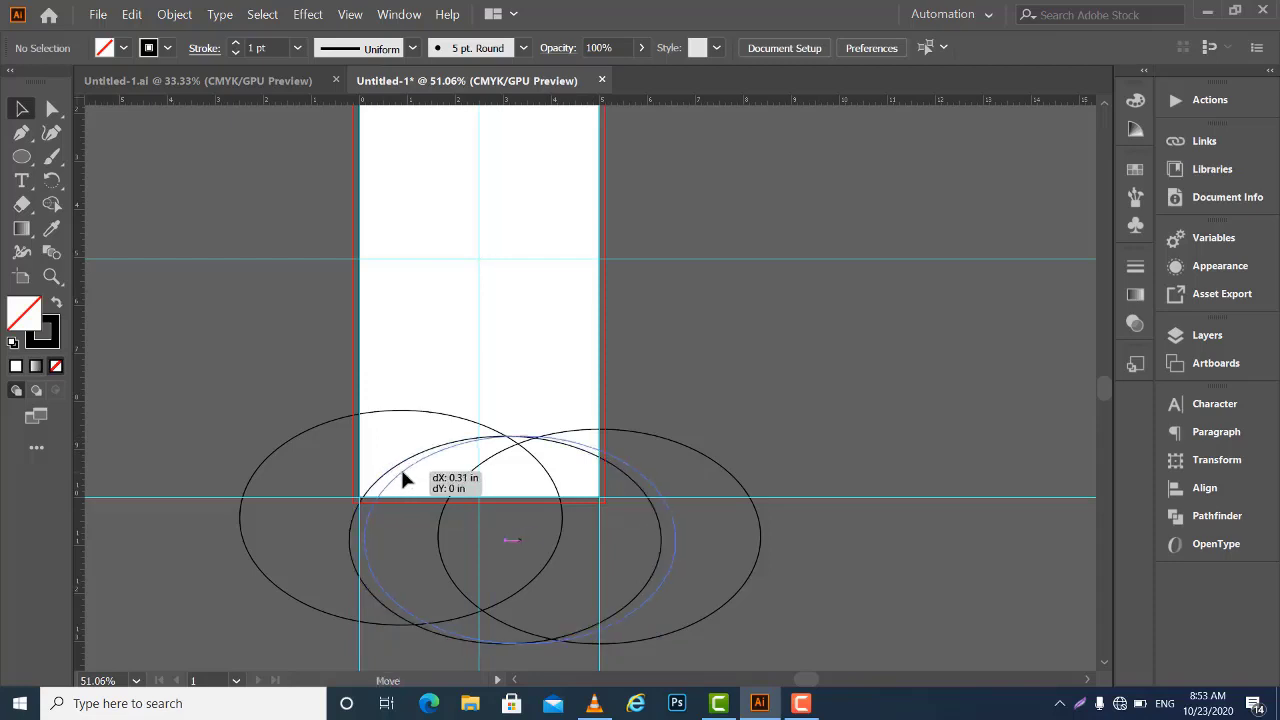
{"action": "left_click", "coordinate": [806, 432]}
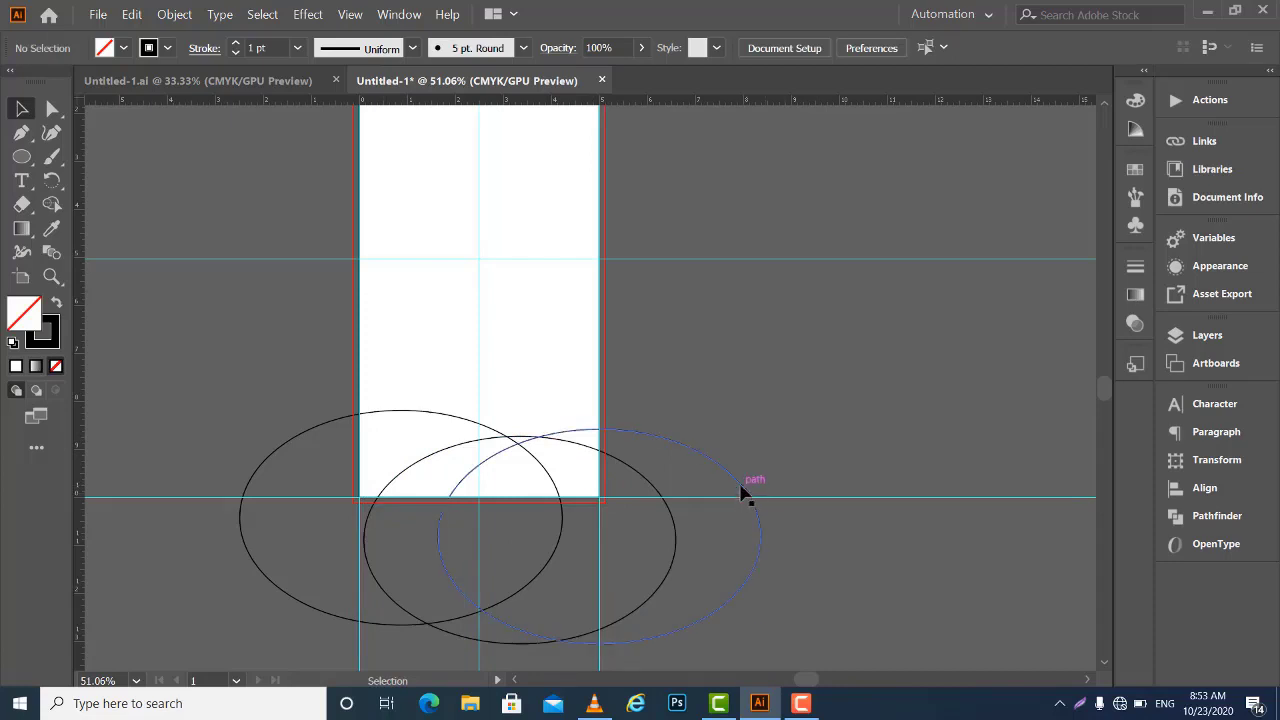
{"action": "mouse_move", "coordinate": [742, 493]}
{"action": "left_mouse_down"}
{"action": "mouse_move", "coordinate": [742, 470]}
{"action": "mouse_move", "coordinate": [754, 481]}
{"action": "left_mouse_up"}
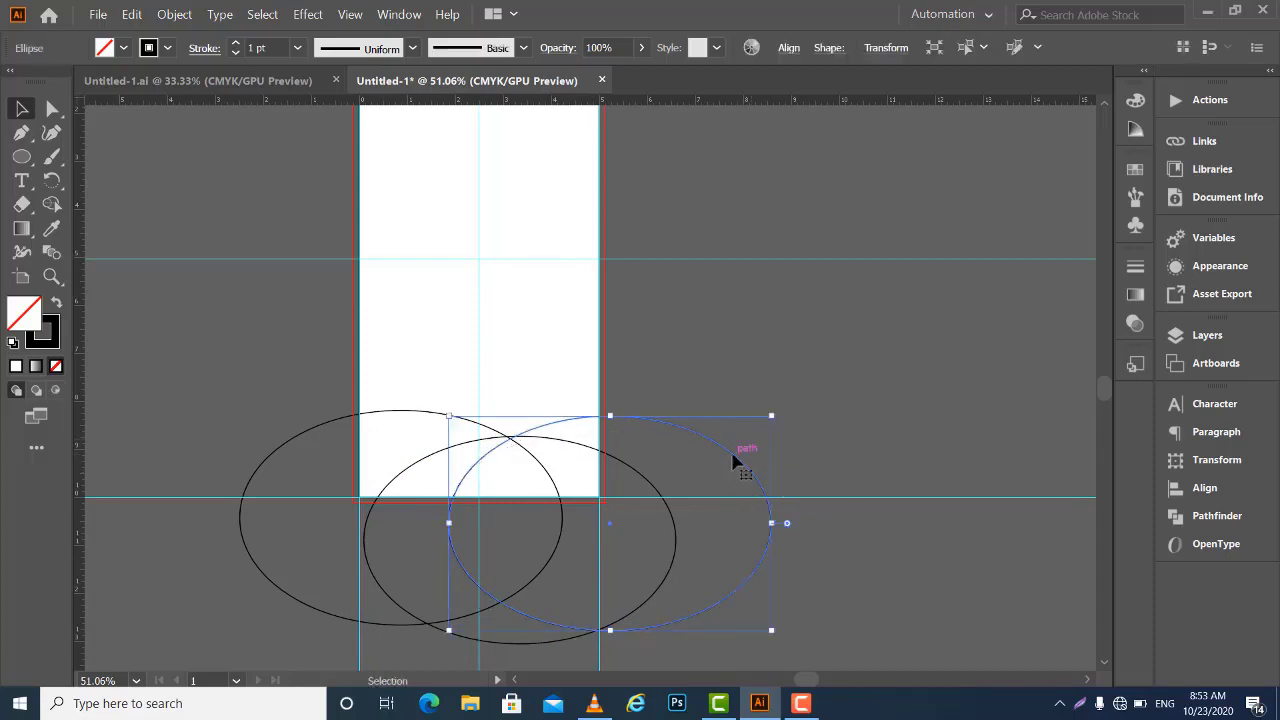
{"action": "left_click_drag", "start_coordinate": [733, 461], "coordinate": [727, 460]}
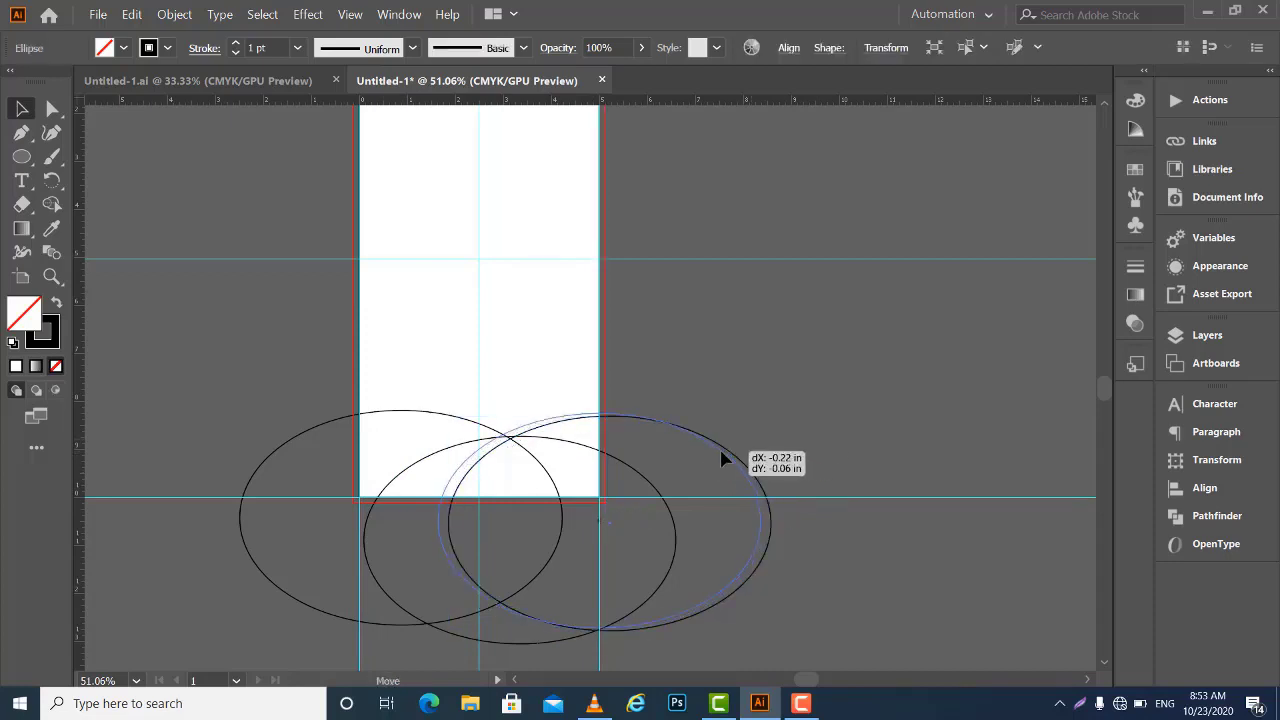
{"action": "left_click_drag", "start_coordinate": [727, 460], "coordinate": [727, 460]}
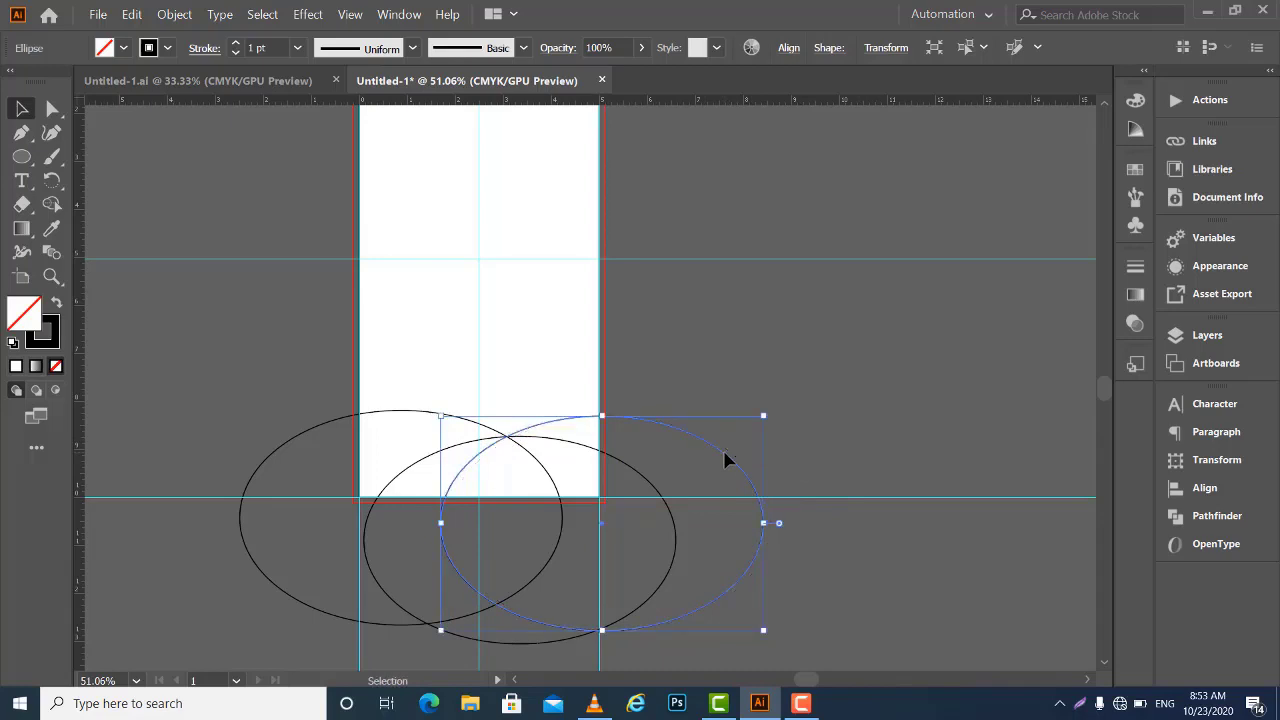
{"action": "left_click", "coordinate": [869, 436]}
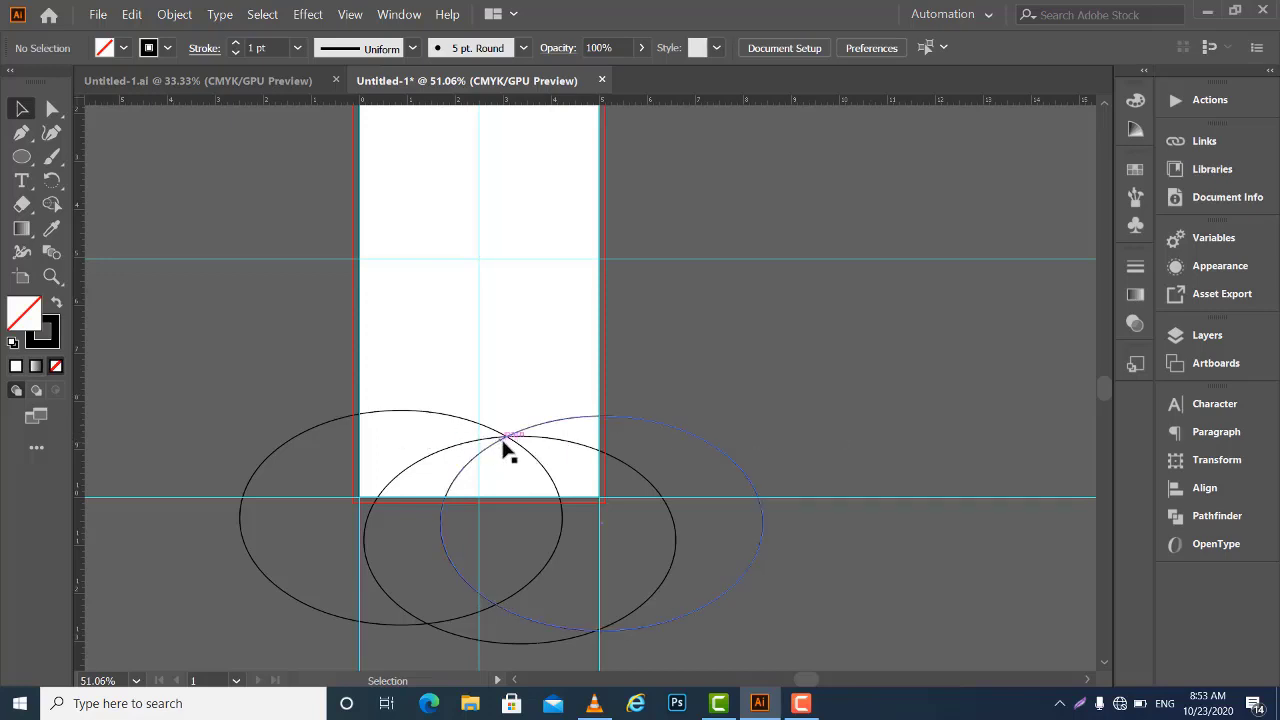
{"action": "key", "text": "ctrl+plus"}
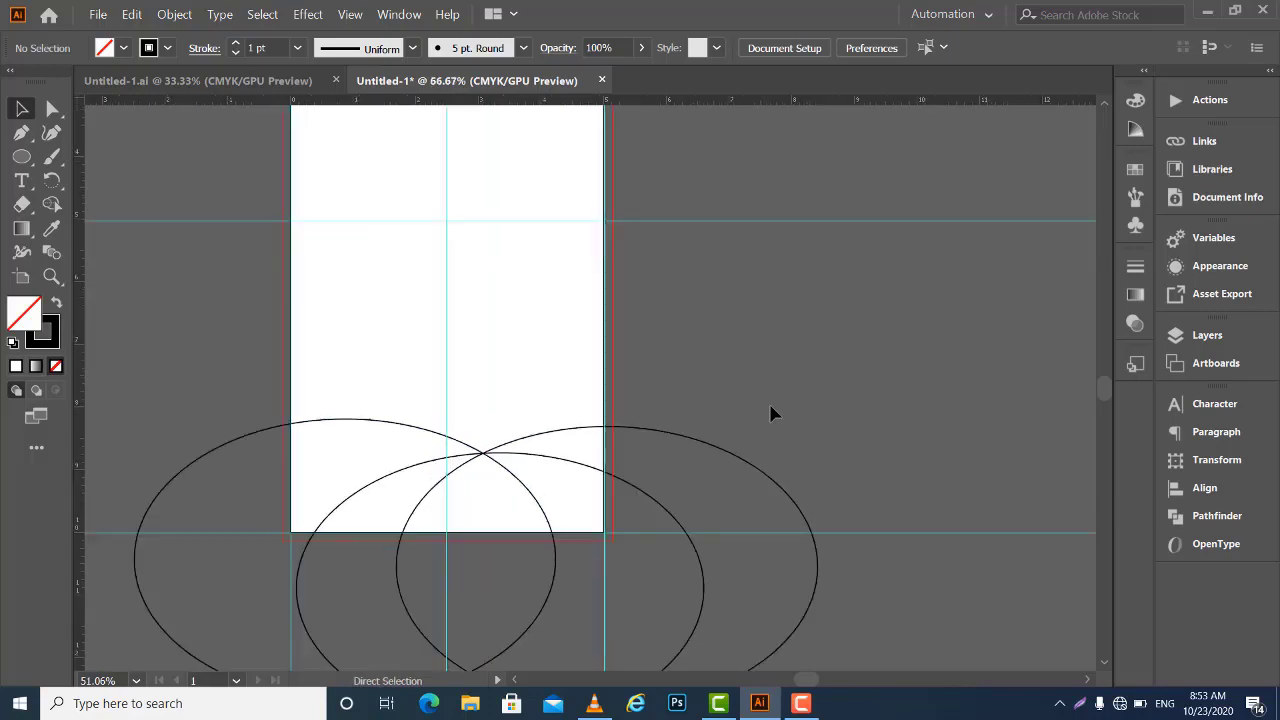
Shift-select the left, middle and right ellipses, leaving the white background rectangle unselected
{"action": "left_click_drag", "start_coordinate": [692, 452], "coordinate": [724, 417]}
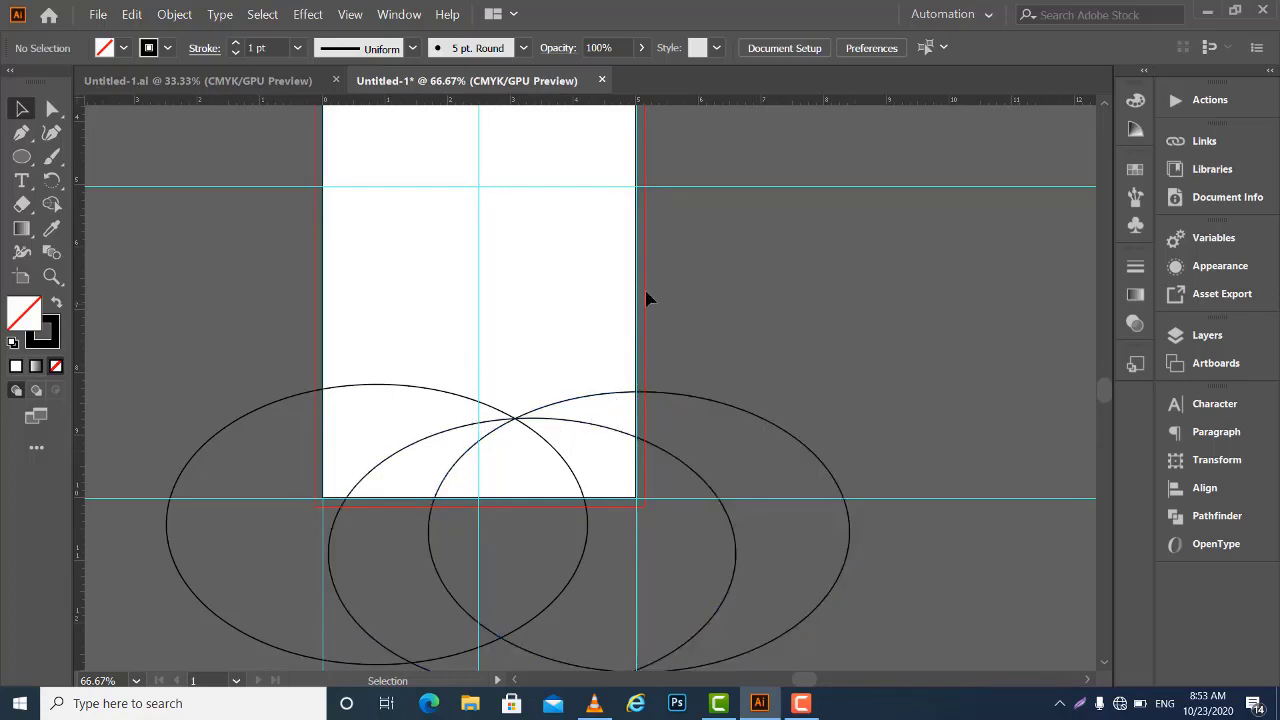
{"action": "left_click", "coordinate": [593, 282]}
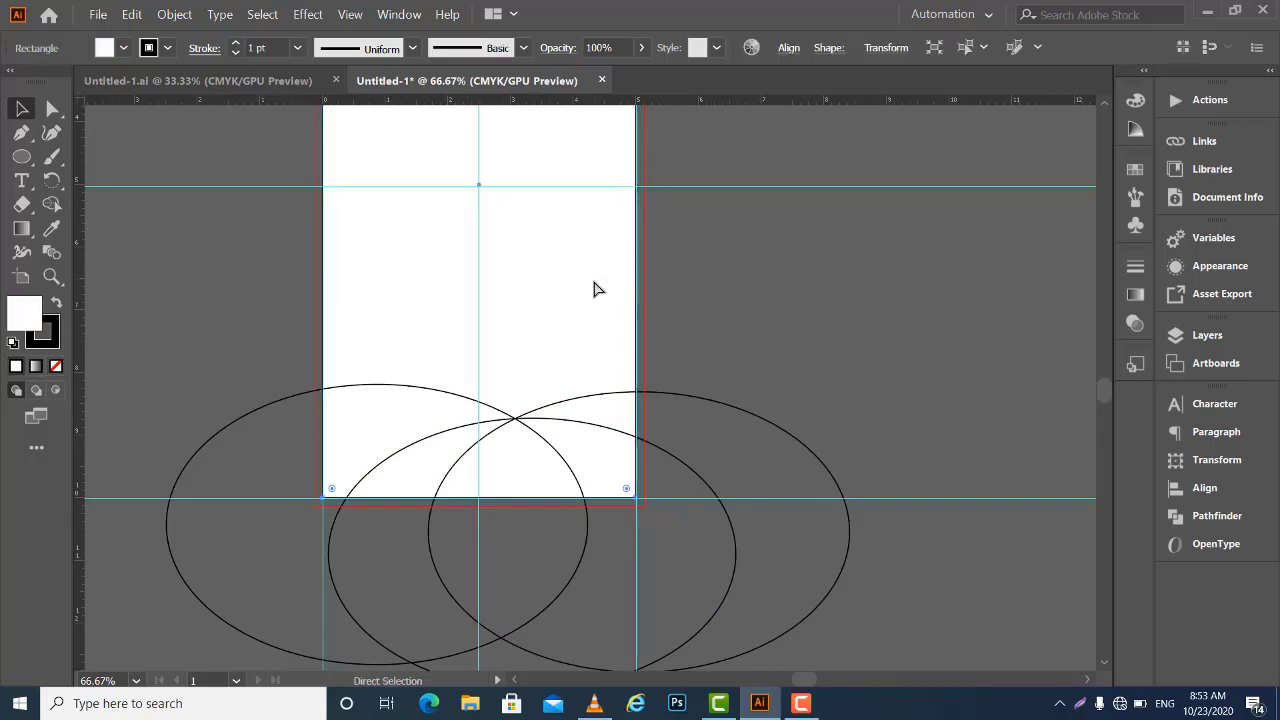
{"action": "key", "text": "v"}
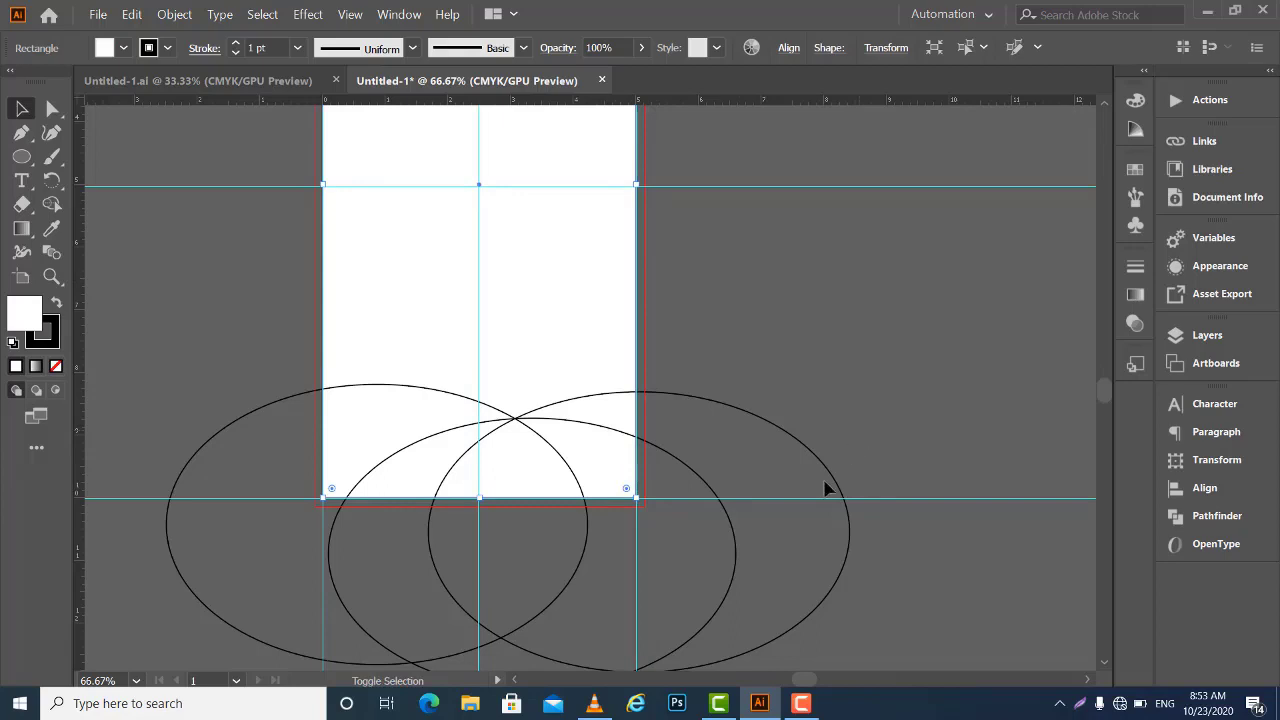
{"action": "left_click", "coordinate": [703, 580], "text": "shift"}
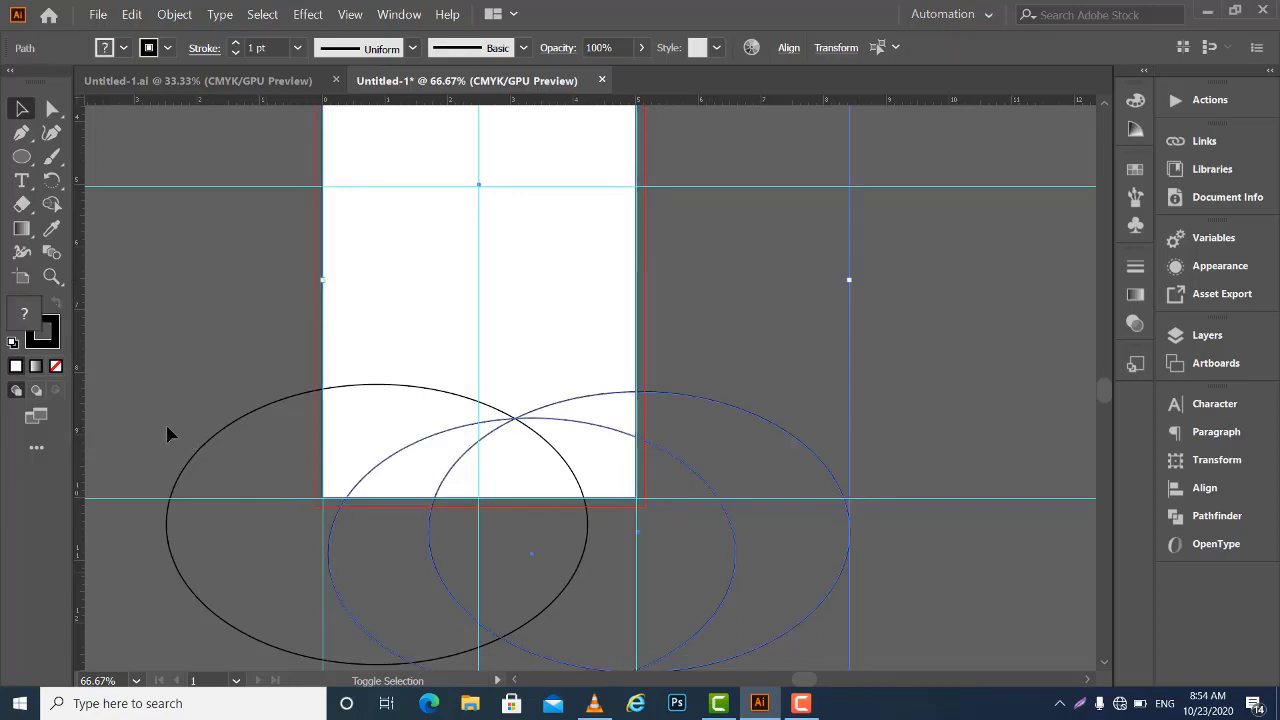
{"action": "left_click", "coordinate": [249, 545], "text": "shift"}
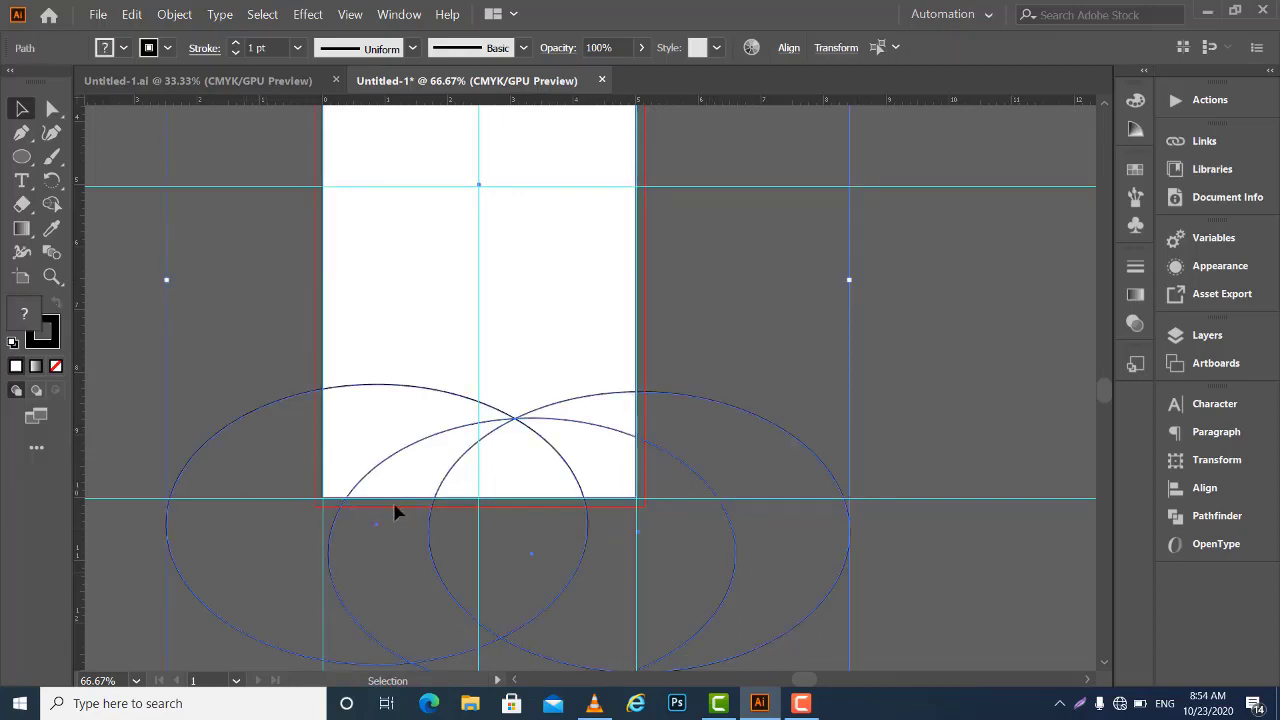
{"action": "left_click", "coordinate": [1216, 516]}
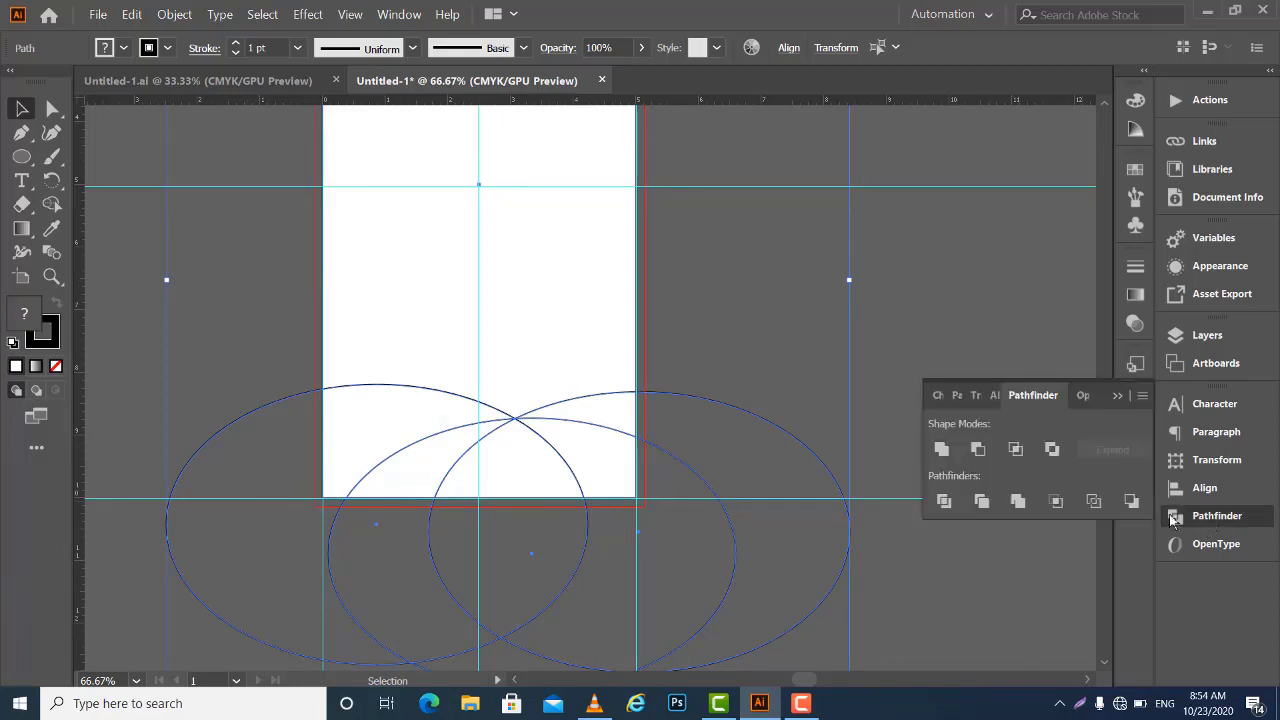
Divide the three ellipses with Pathfinder and ungroup the resulting pieces
{"action": "left_click", "coordinate": [945, 502]}
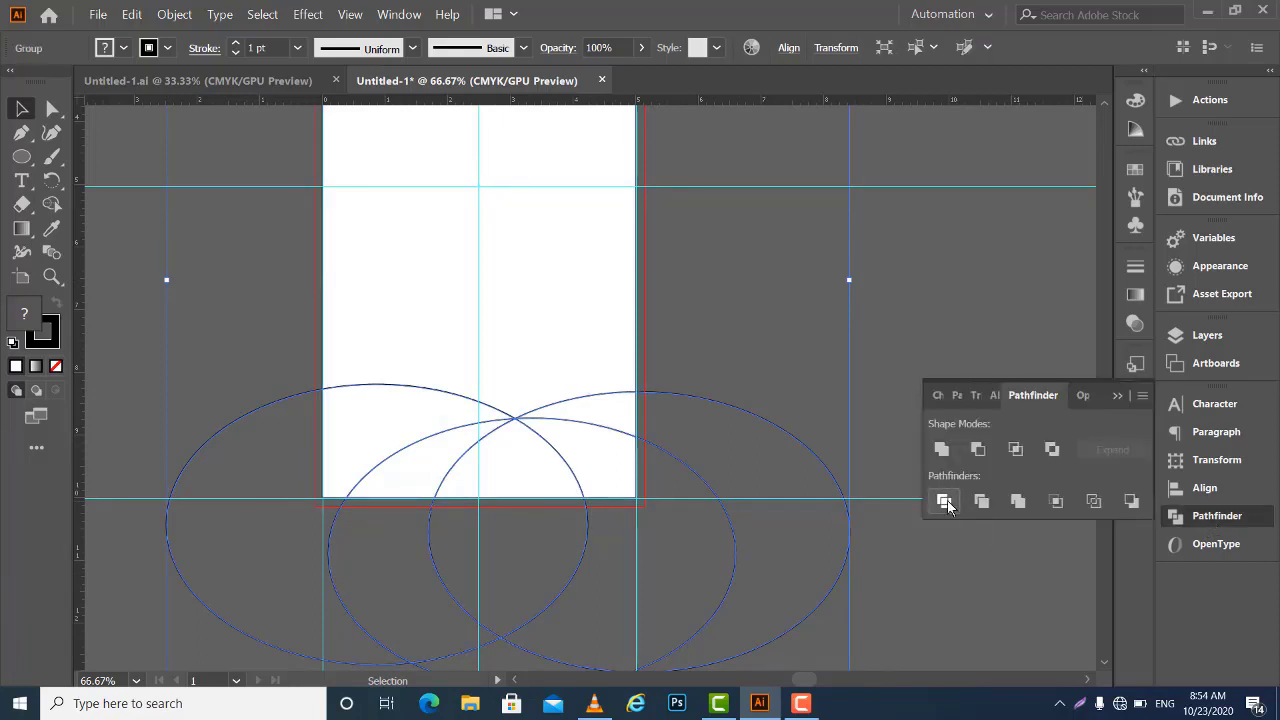
{"action": "left_click", "coordinate": [1118, 397]}
{"action": "left_click", "coordinate": [774, 345]}
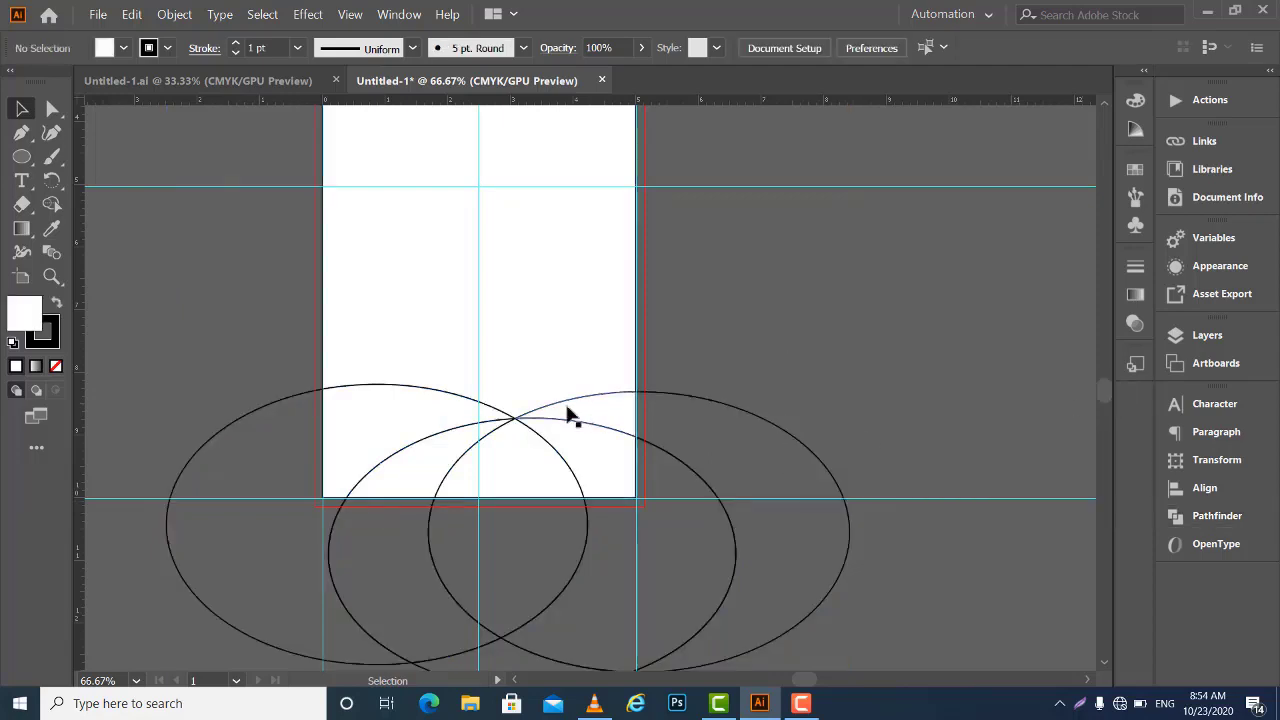
{"action": "left_click", "coordinate": [526, 419]}
{"action": "right_click", "coordinate": [526, 418]}
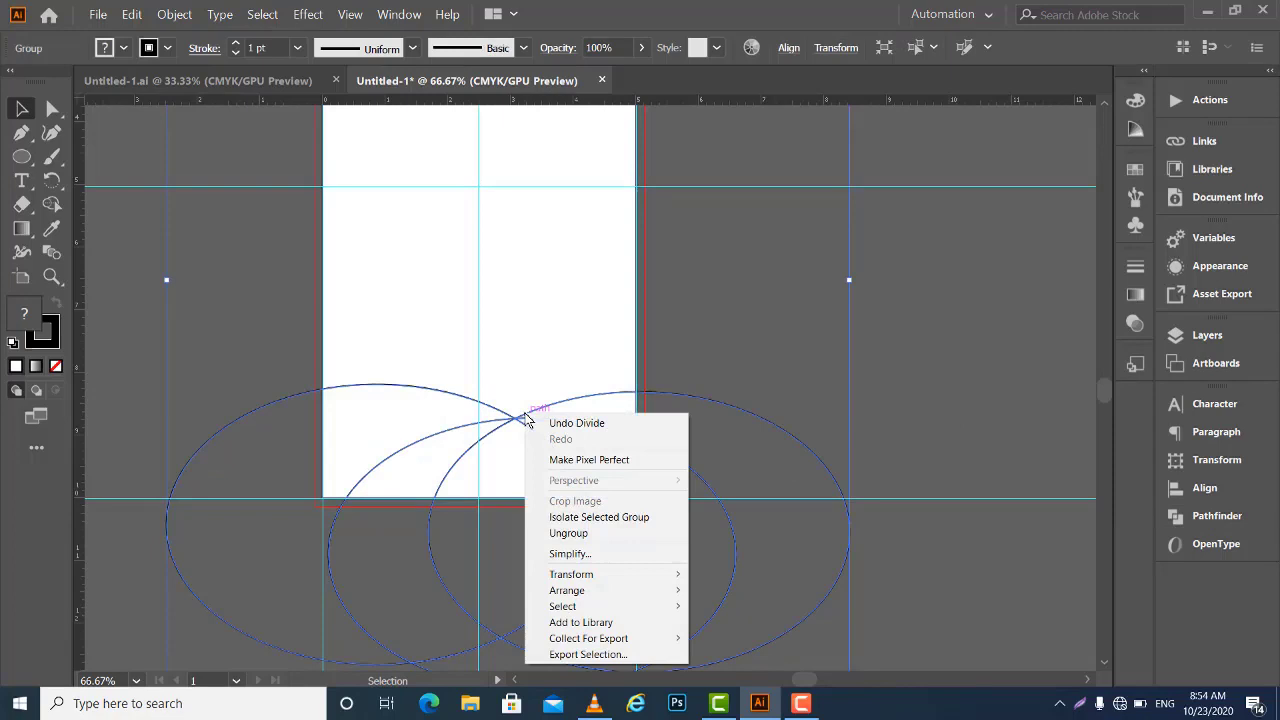
{"action": "left_click", "coordinate": [581, 535]}
{"action": "left_click", "coordinate": [535, 528]}
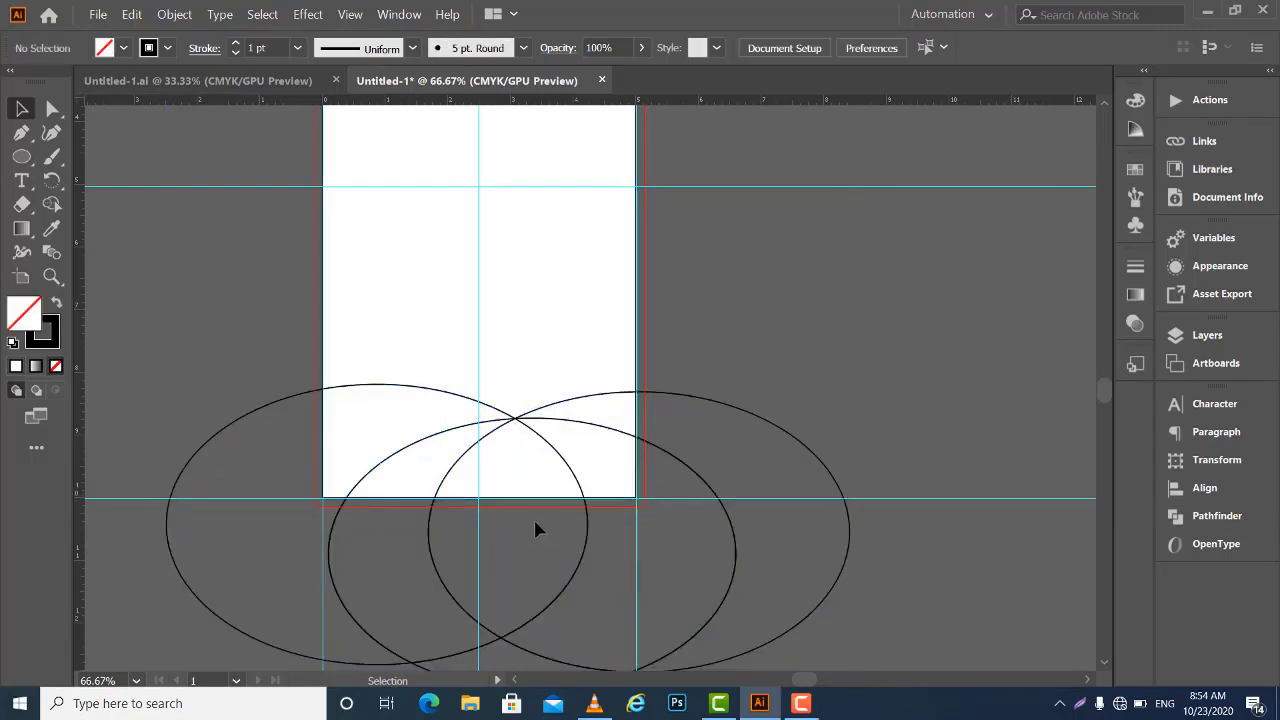
Delete the right outer arc and the unwanted arc pieces inside and below the artboard
{"action": "left_click", "coordinate": [708, 490]}
{"action": "key", "text": "ctrl+shift+a"}
{"action": "left_click", "coordinate": [708, 493]}
{"action": "key", "text": "Delete"}
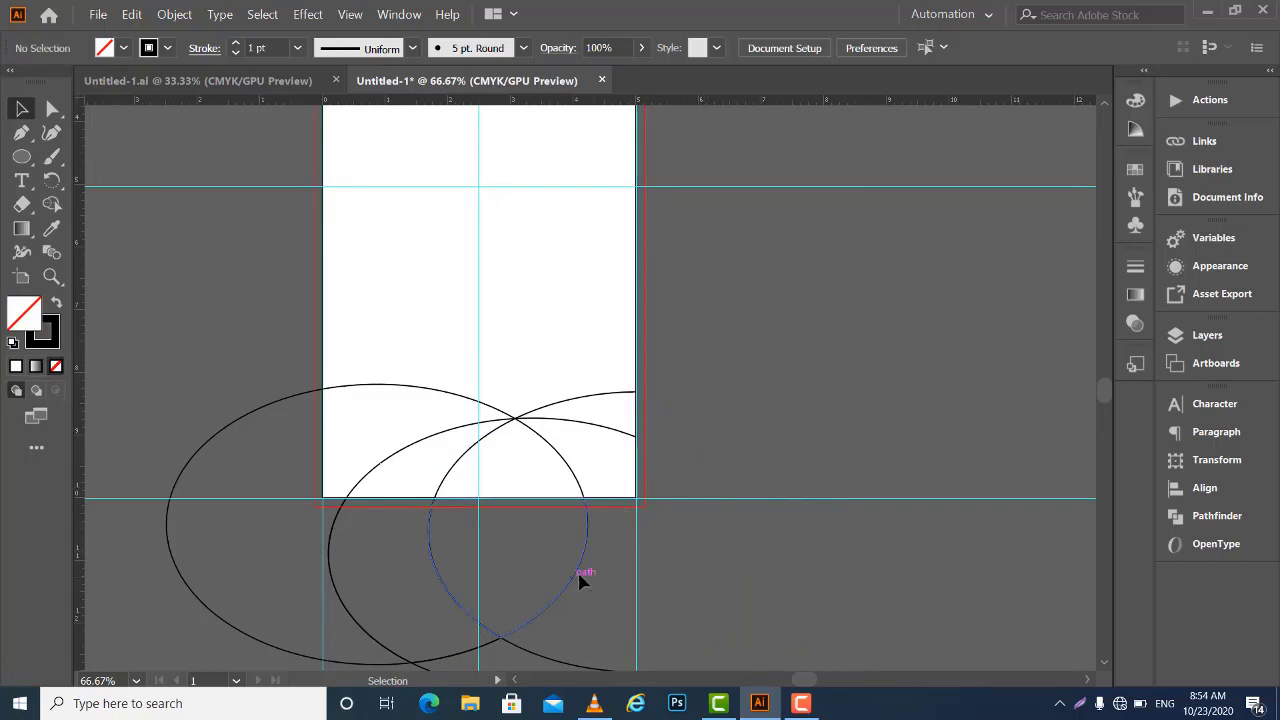
{"action": "left_click", "coordinate": [577, 578]}
{"action": "key", "text": "Delete"}
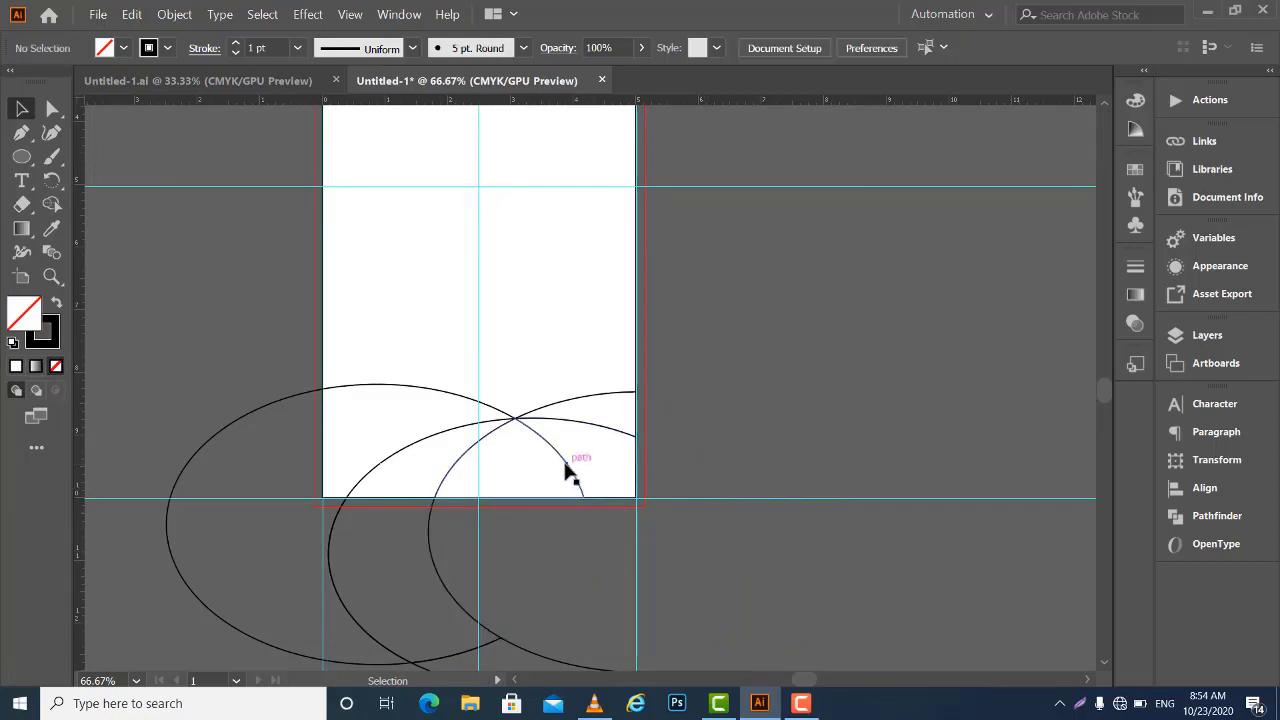
{"action": "left_click", "coordinate": [565, 462]}
{"action": "key", "text": "Delete"}
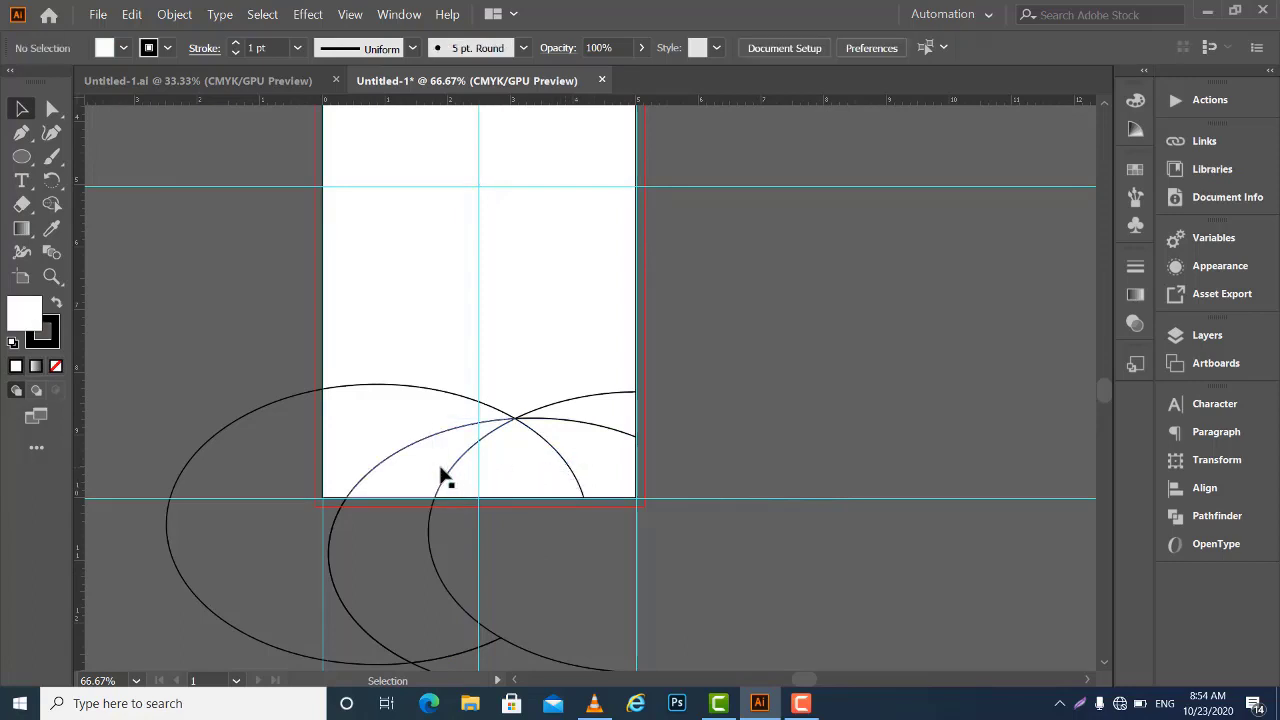
{"action": "left_click", "coordinate": [447, 467]}
{"action": "key", "text": "Delete"}
{"action": "left_click", "coordinate": [366, 614]}
{"action": "key", "text": "Delete"}
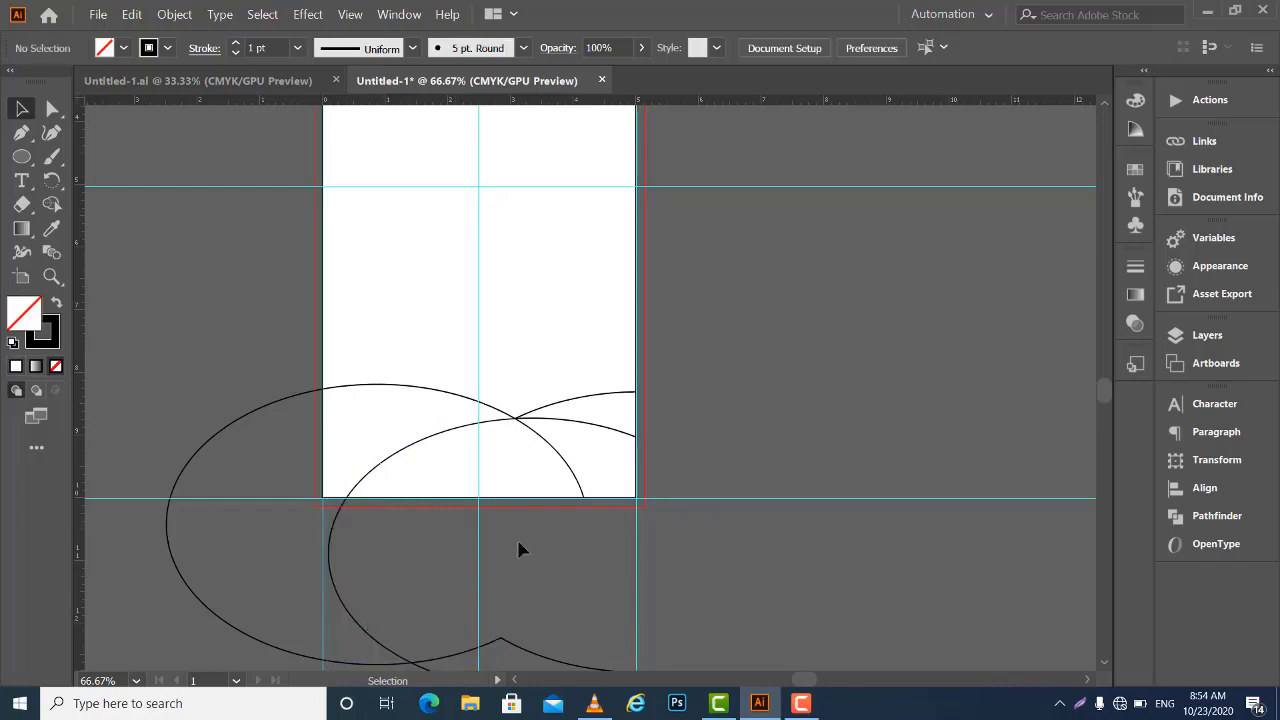
Delete the last leftover arc, the large pieces below the artboard and the white arc-bottomed shape
{"action": "left_click_drag", "start_coordinate": [518, 548], "coordinate": [528, 463]}
{"action": "left_click", "coordinate": [585, 390]}
{"action": "key", "text": "Delete"}
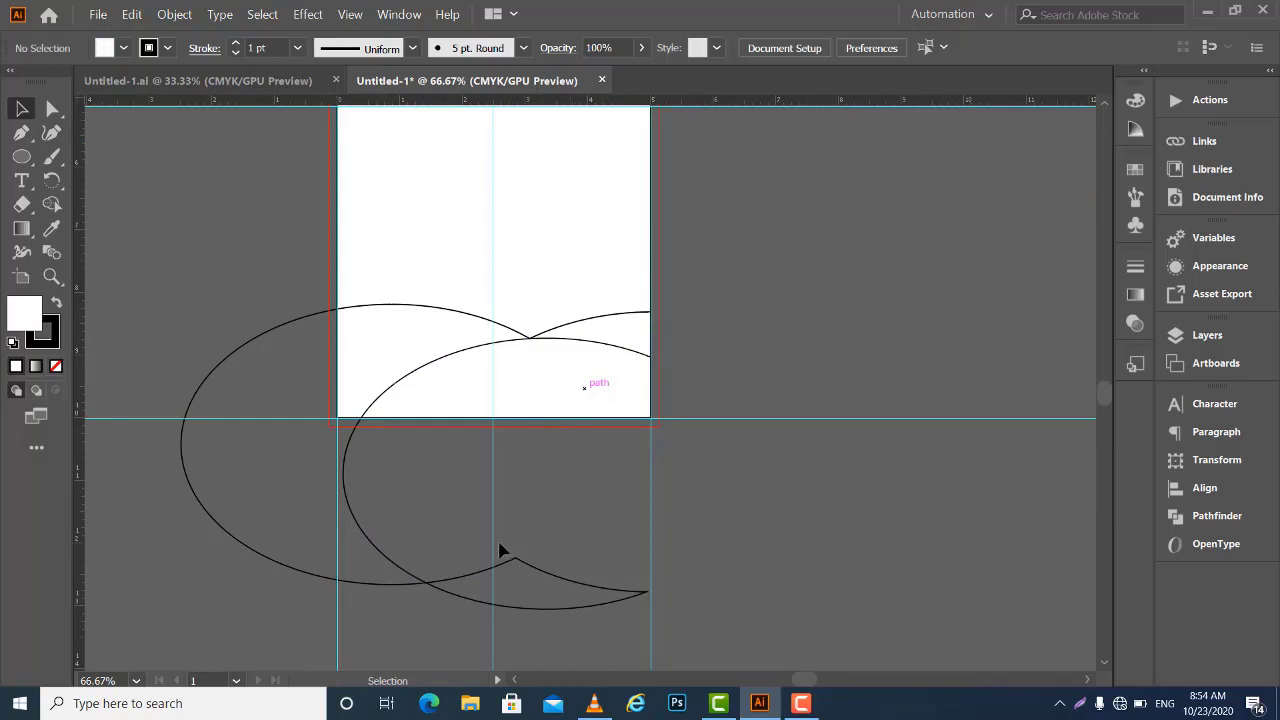
{"action": "left_click_drag", "start_coordinate": [412, 638], "coordinate": [407, 614]}
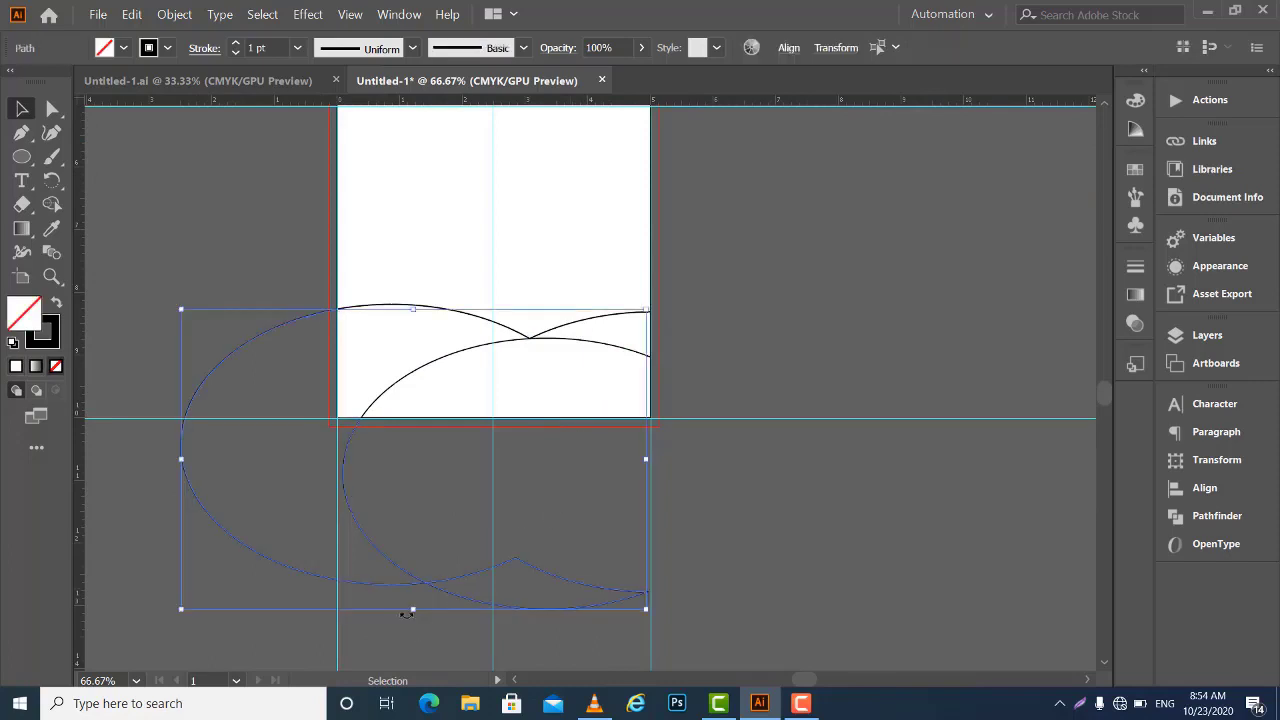
{"action": "key", "text": "Delete"}
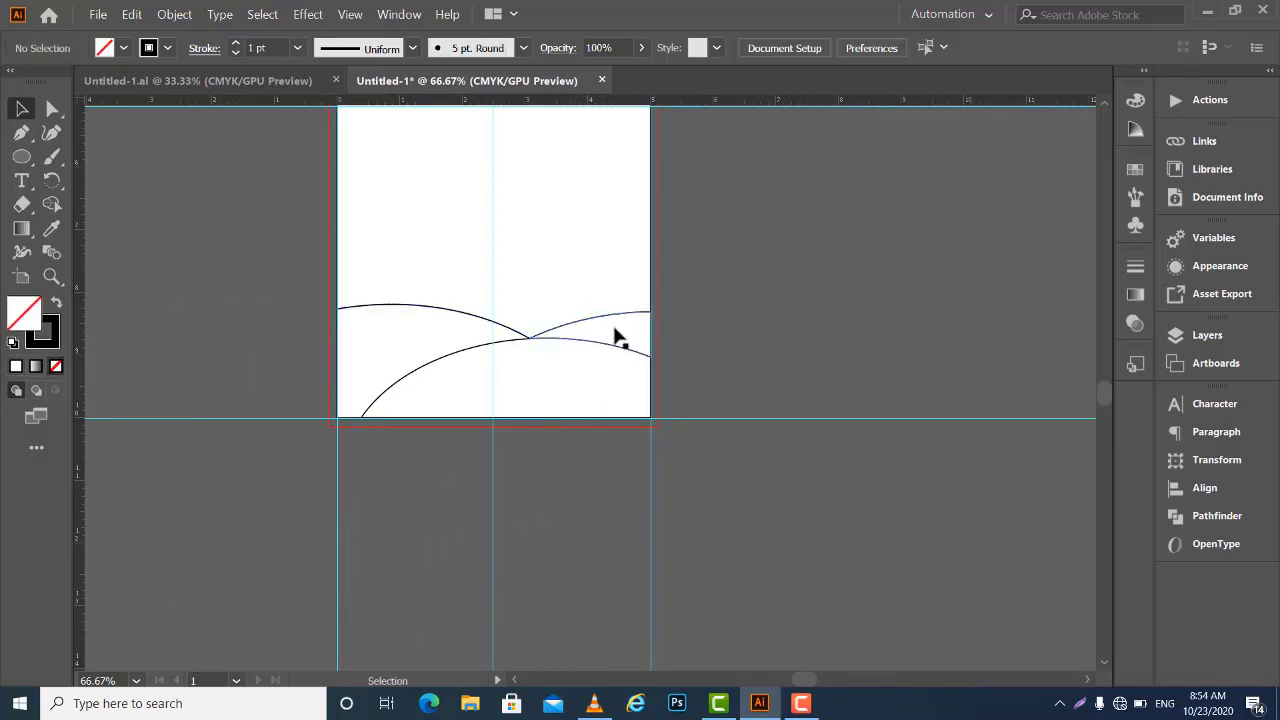
{"action": "left_click", "coordinate": [613, 343]}
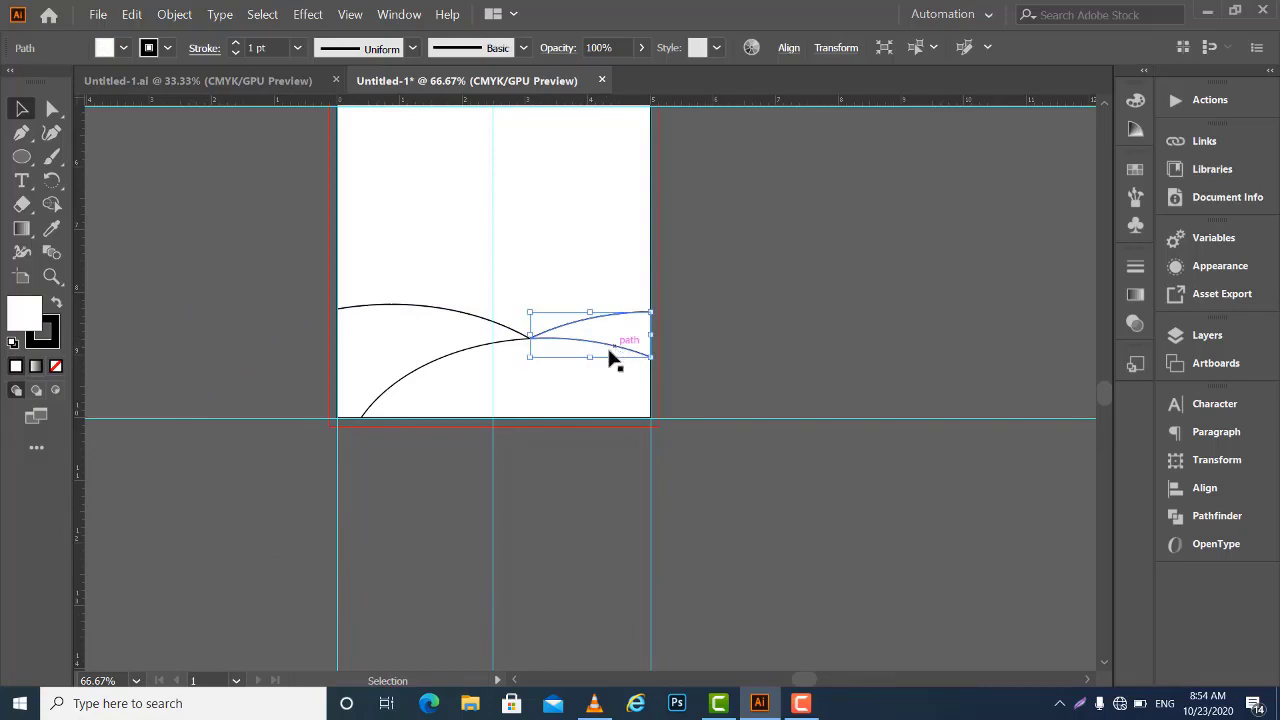
{"action": "left_click", "coordinate": [579, 392]}
{"action": "left_click_drag", "start_coordinate": [714, 357], "coordinate": [723, 540]}
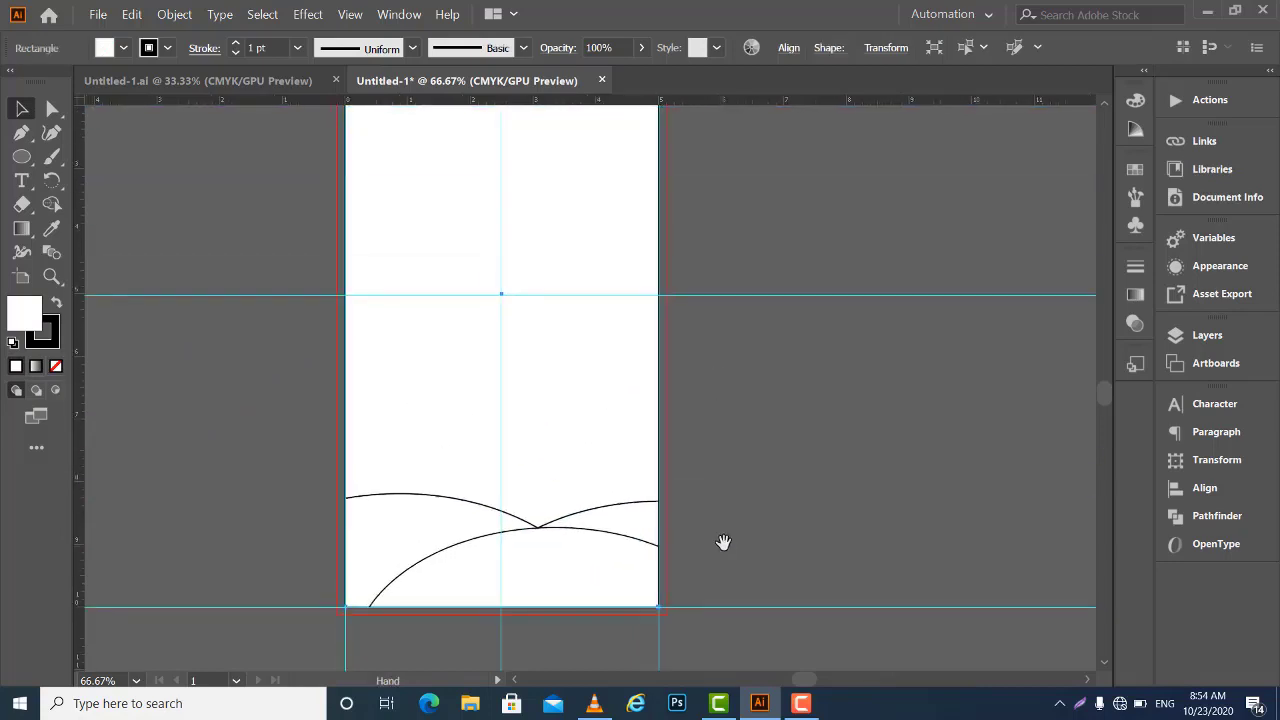
{"action": "left_click", "coordinate": [775, 350]}
{"action": "left_click_drag", "start_coordinate": [613, 366], "coordinate": [884, 336]}
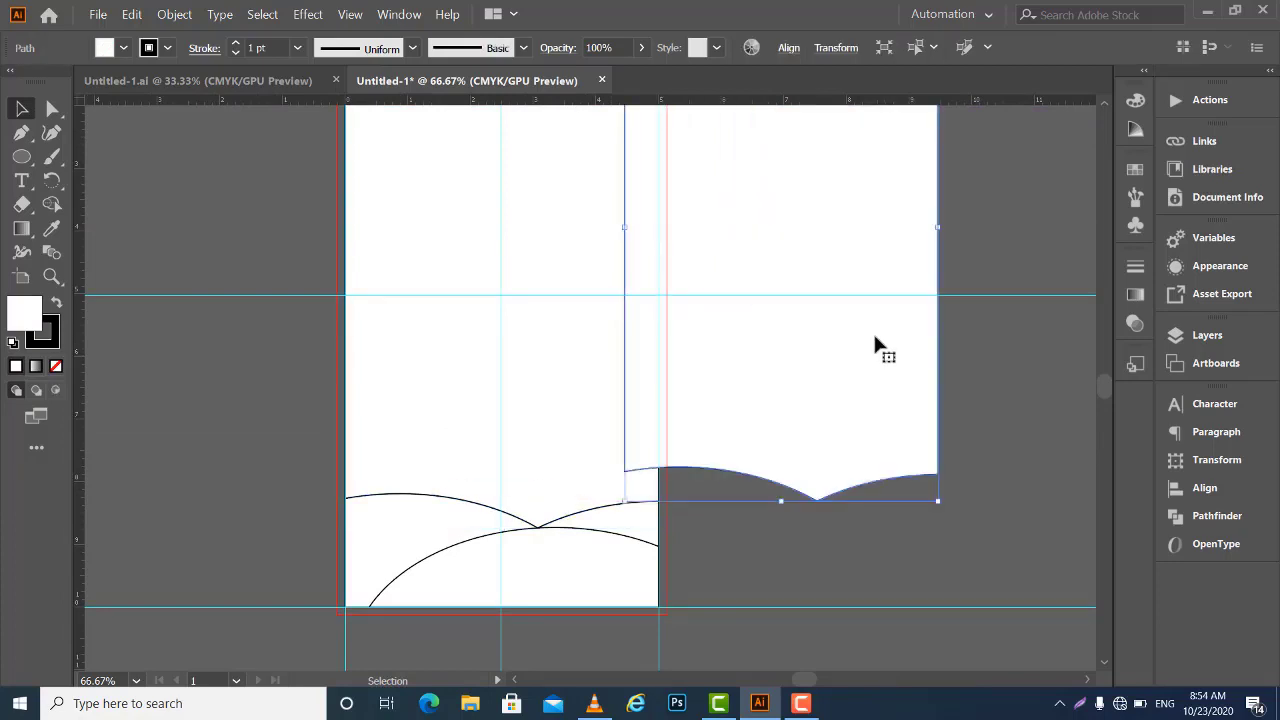
{"action": "key", "text": "Delete"}
Check the remaining left and right wave arcs and zoom in on them
{"action": "left_click", "coordinate": [583, 528]}
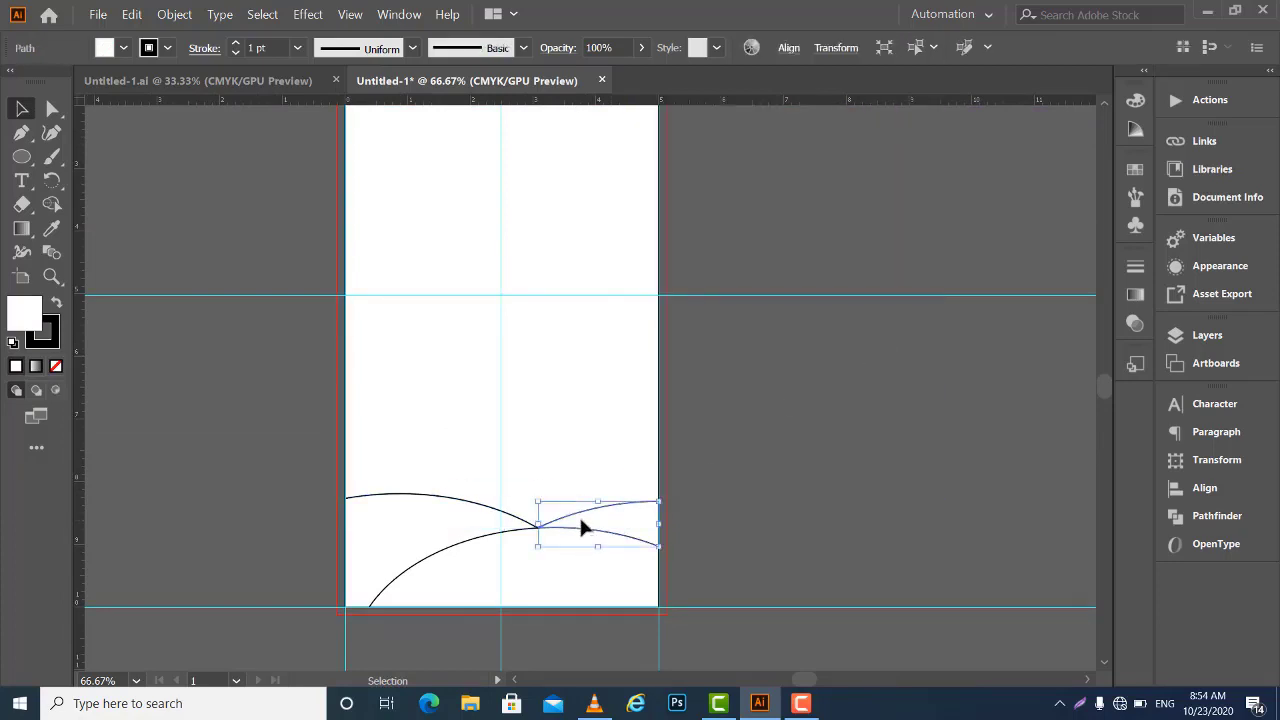
{"action": "left_click", "coordinate": [469, 538]}
{"action": "left_click", "coordinate": [800, 513]}
{"action": "left_click", "coordinate": [589, 531]}
{"action": "left_click", "coordinate": [800, 515]}
{"action": "key", "text": "ctrl+equal"}
{"action": "key", "text": "ctrl+equal"}
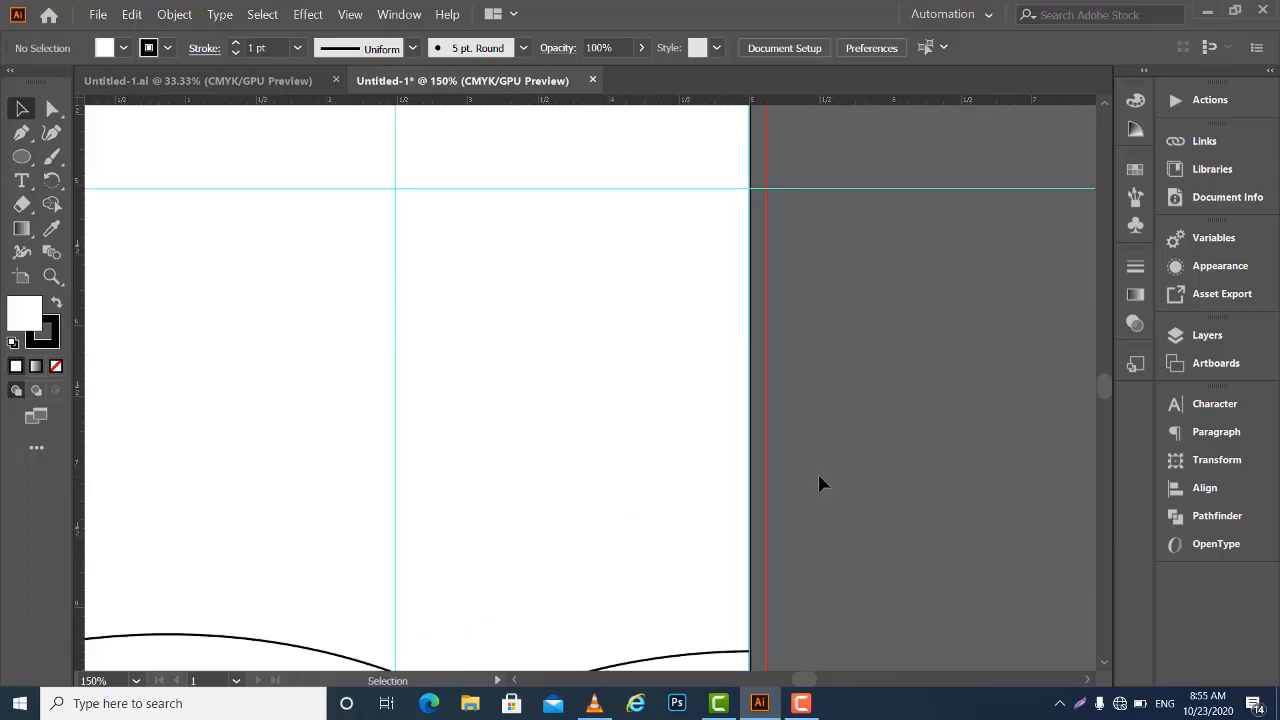
{"action": "left_click_drag", "start_coordinate": [814, 449], "coordinate": [911, 171]}
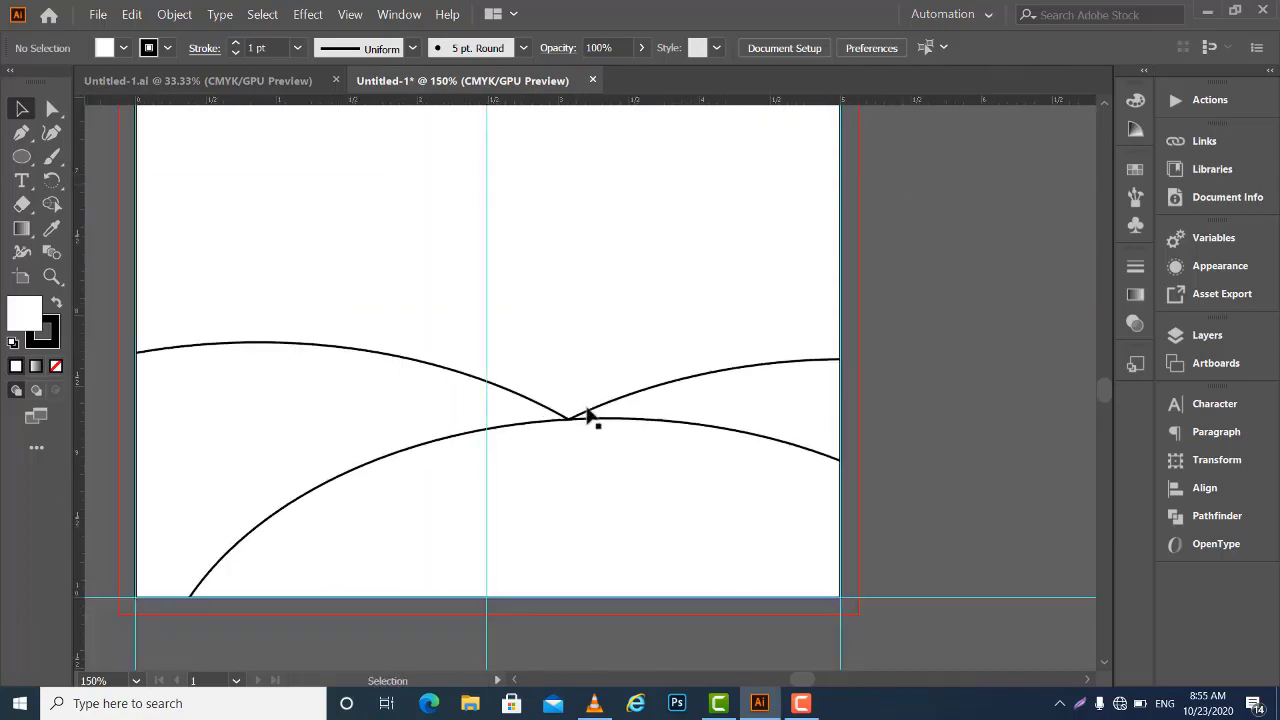
{"action": "left_click_drag", "start_coordinate": [588, 423], "coordinate": [666, 433]}
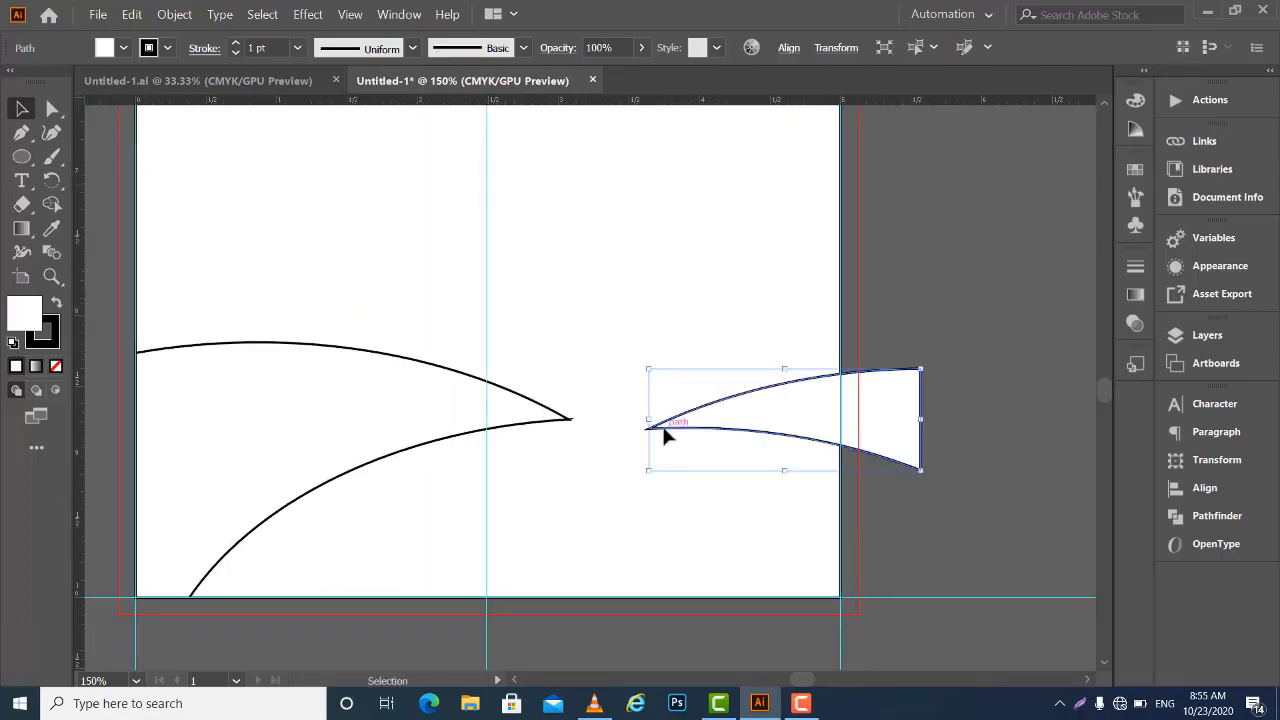
{"action": "left_click", "coordinate": [572, 420]}
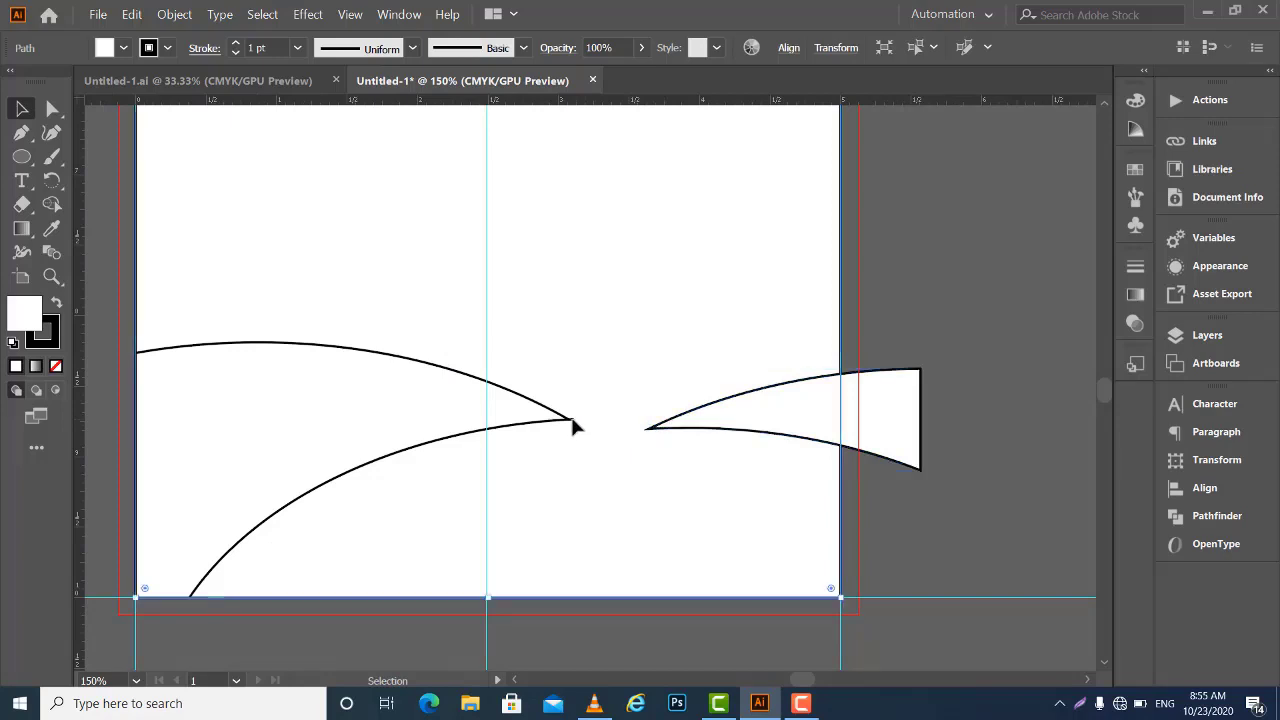
{"action": "left_click", "coordinate": [558, 422]}
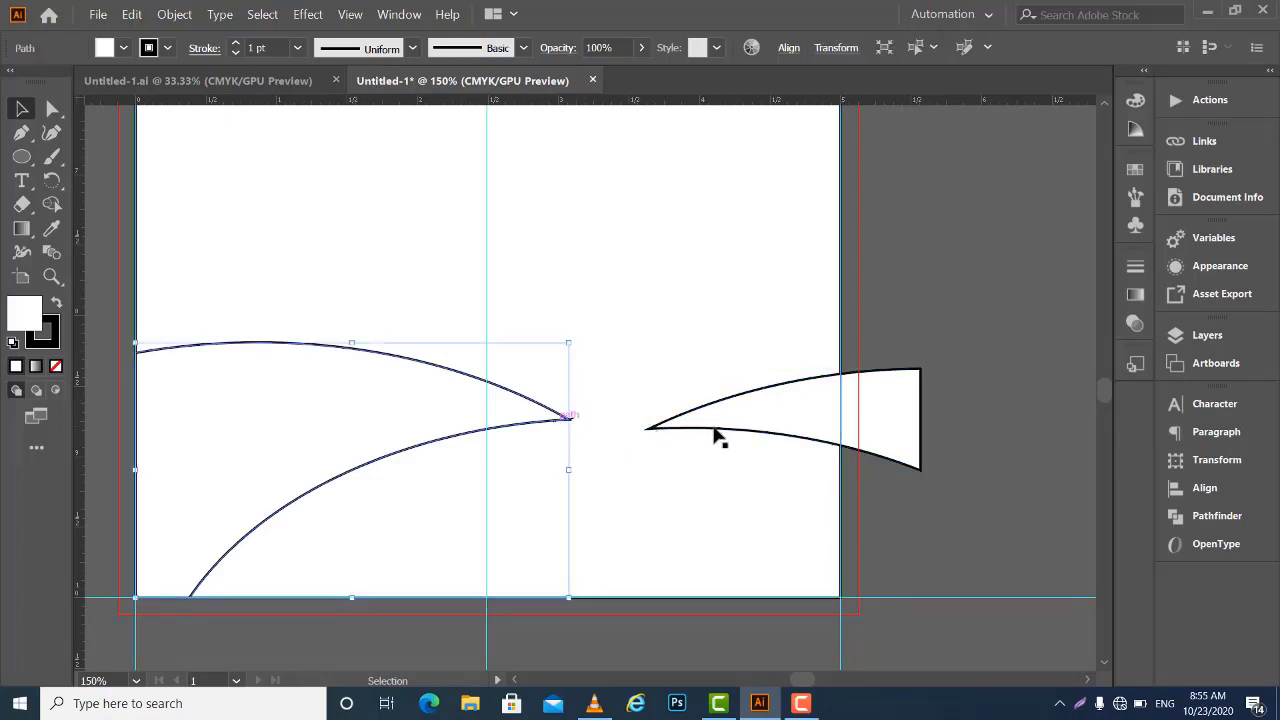
{"action": "left_click", "coordinate": [579, 432]}
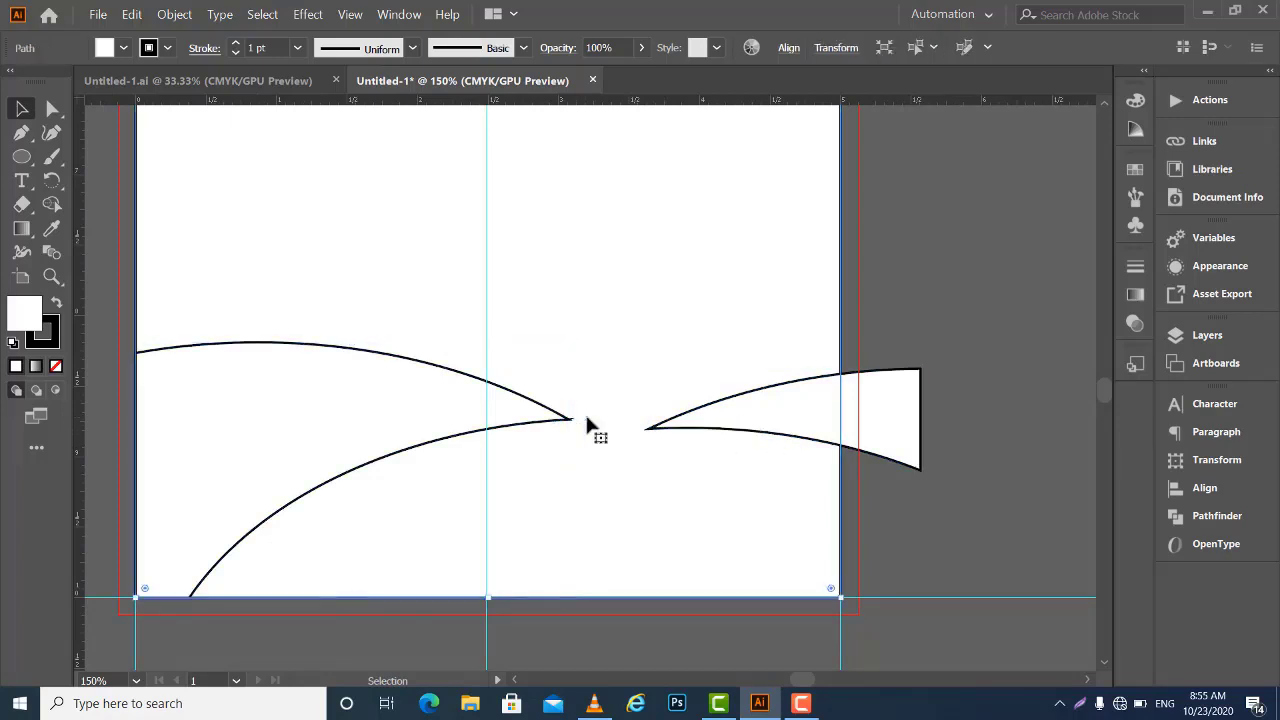
{"action": "key", "text": "ctrl+z"}
{"action": "left_click", "coordinate": [977, 414]}
{"action": "left_click", "coordinate": [826, 364]}
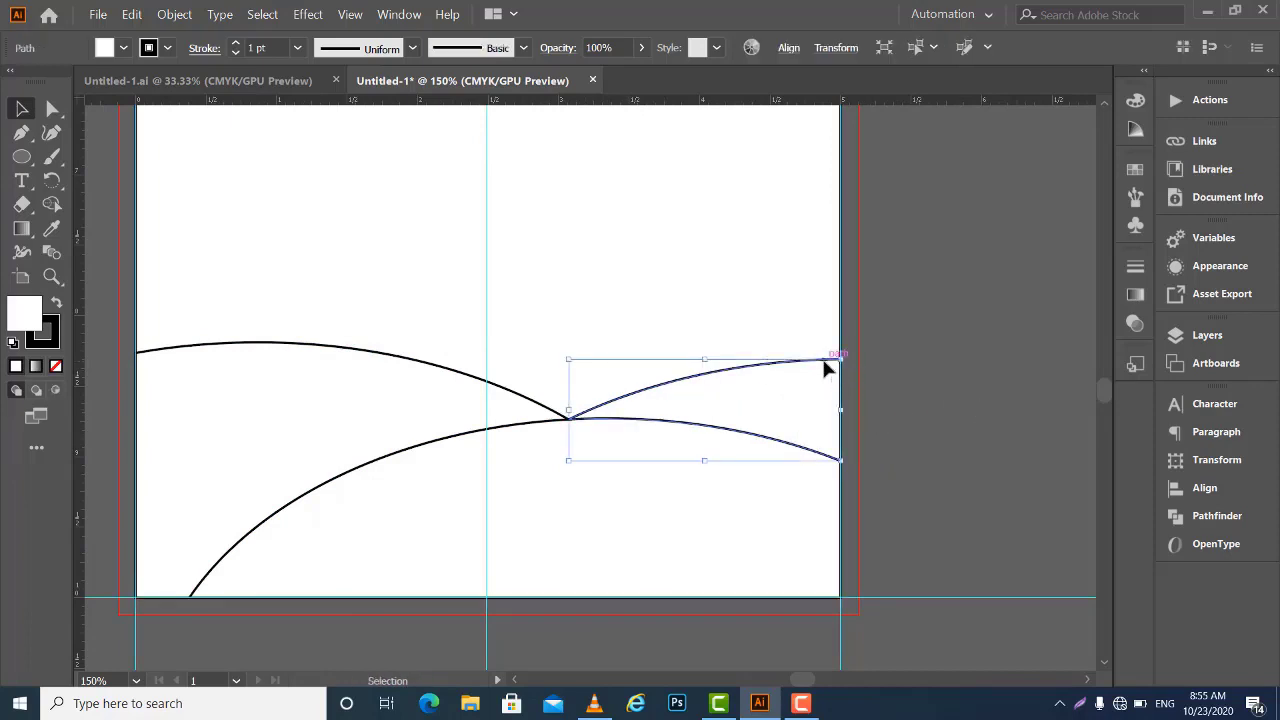
{"action": "left_click", "coordinate": [383, 357]}
{"action": "left_click", "coordinate": [990, 438]}
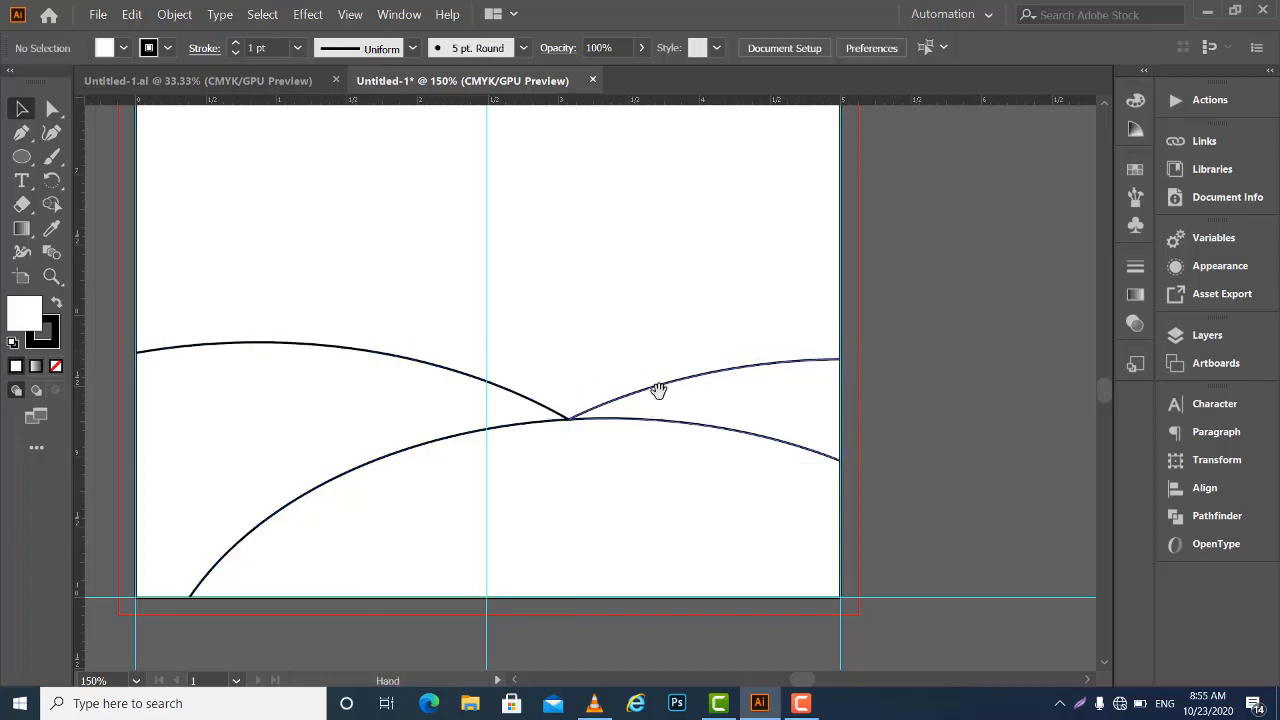
{"action": "key", "text": "ctrl+minus"}
{"action": "key", "text": "ctrl+minus"}
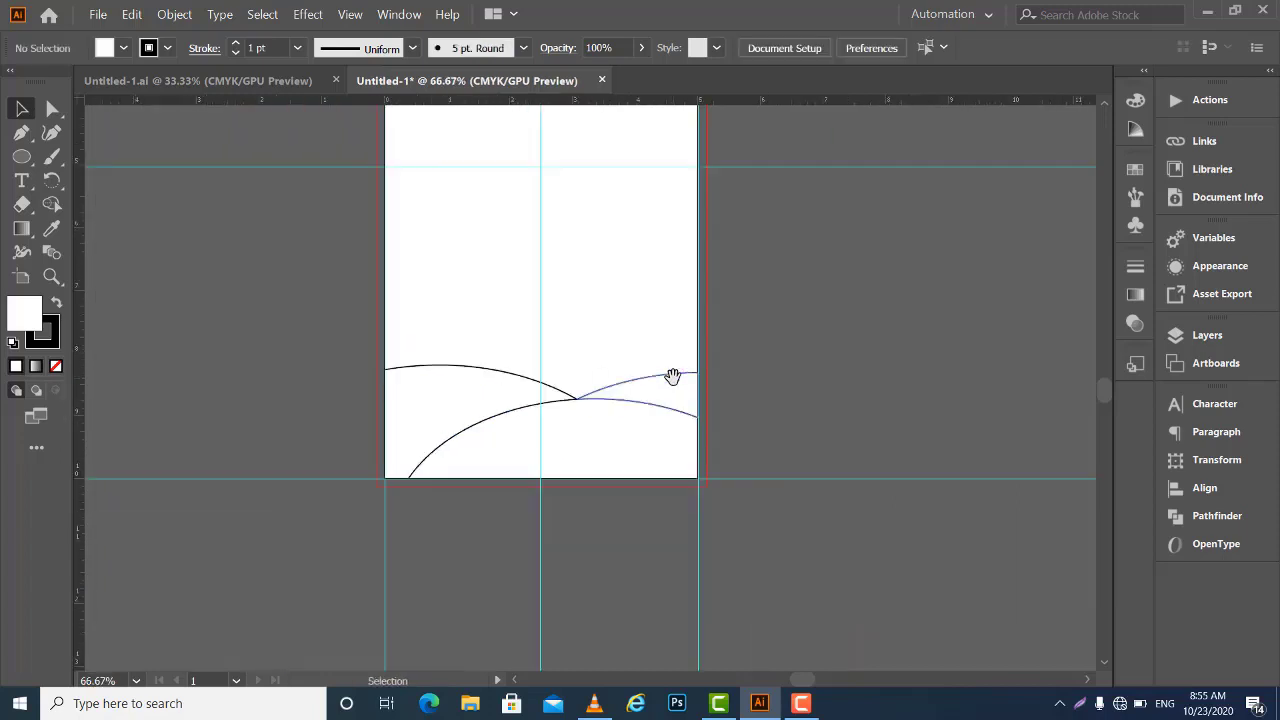
{"action": "left_click_drag", "start_coordinate": [579, 326], "coordinate": [562, 489]}
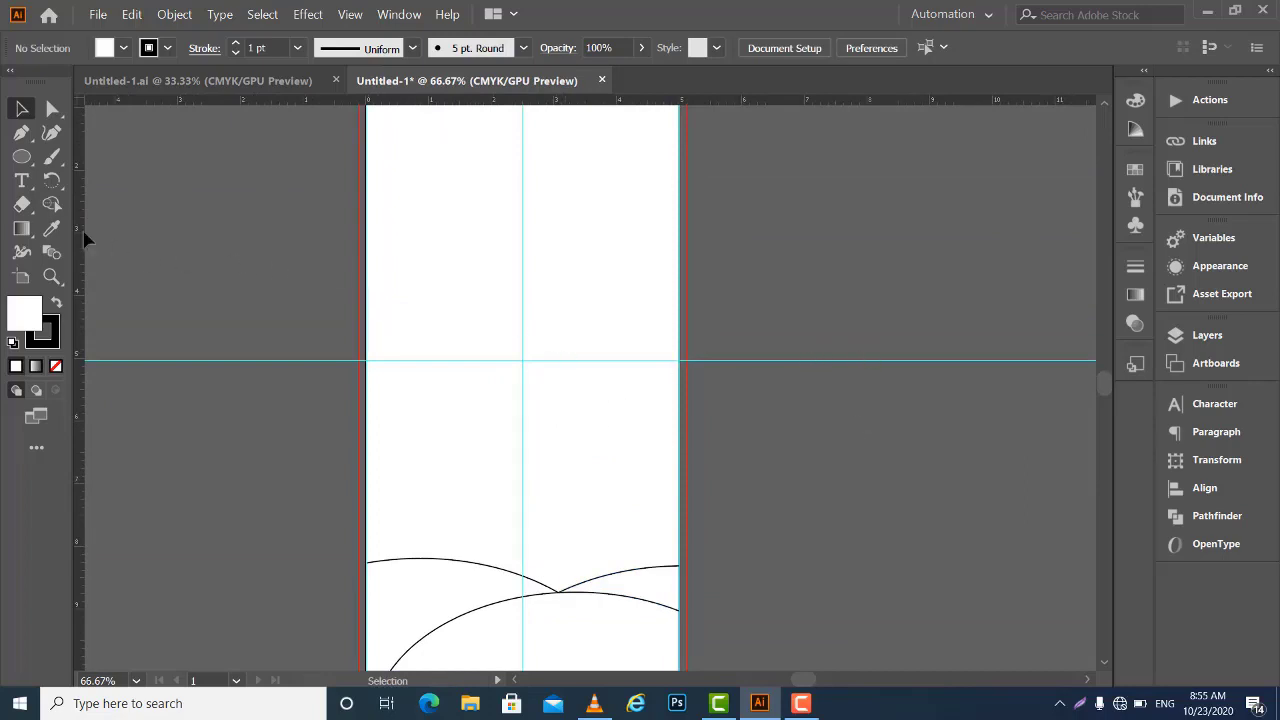
Draw a roughly 4.38 in circle at the artboard's upper left and remove its fill
{"action": "left_click", "coordinate": [24, 159]}
{"action": "left_click", "coordinate": [100, 181]}
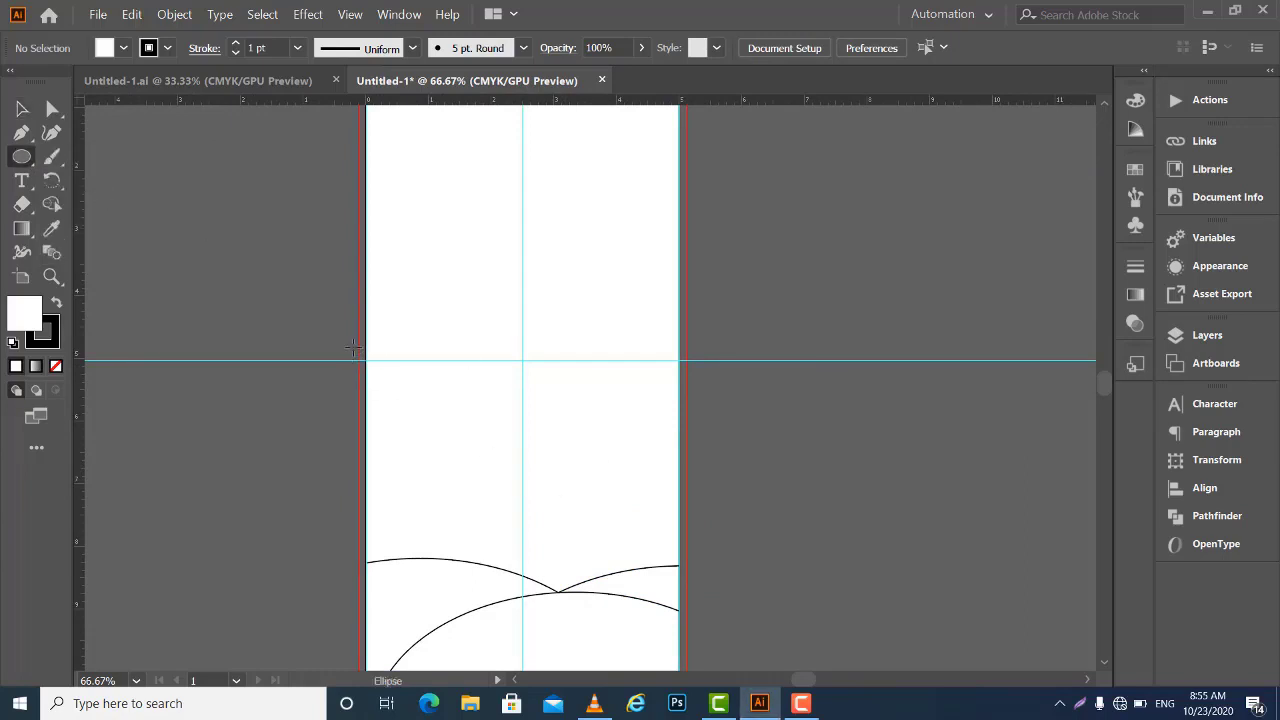
{"action": "left_click_drag", "start_coordinate": [347, 317], "coordinate": [686, 522]}
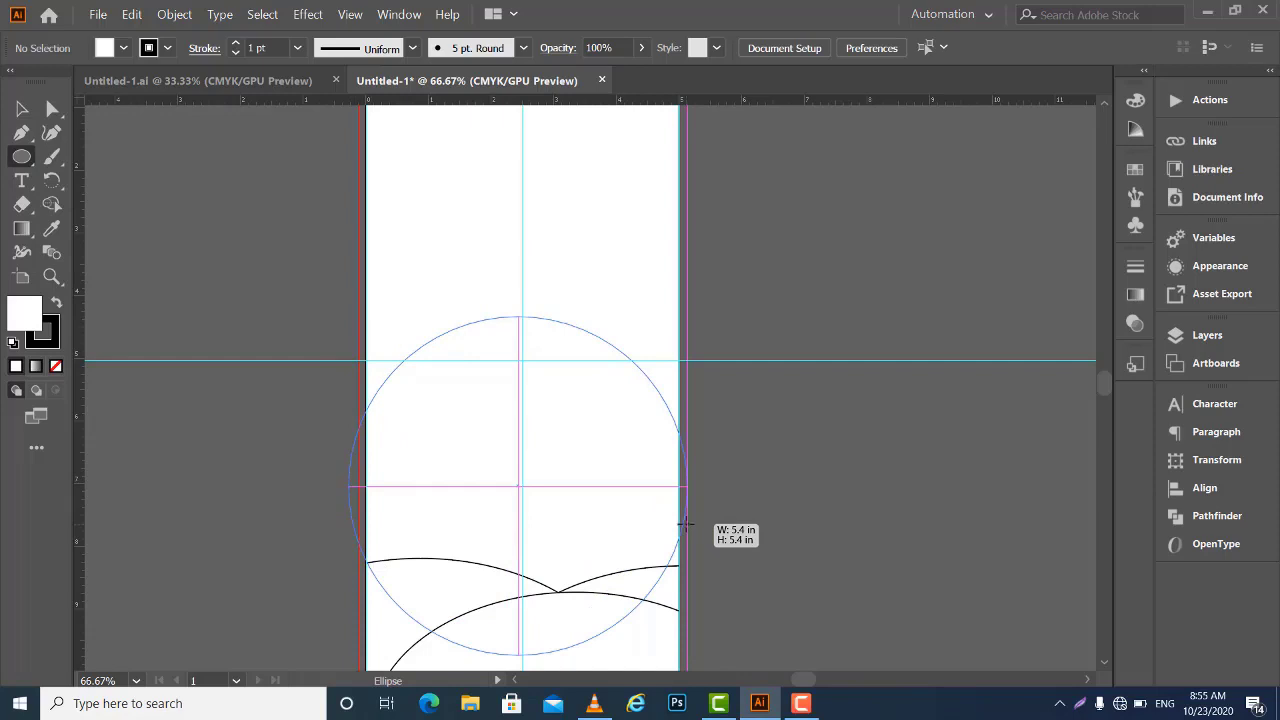
{"action": "left_click_drag", "start_coordinate": [685, 522], "coordinate": [685, 522]}
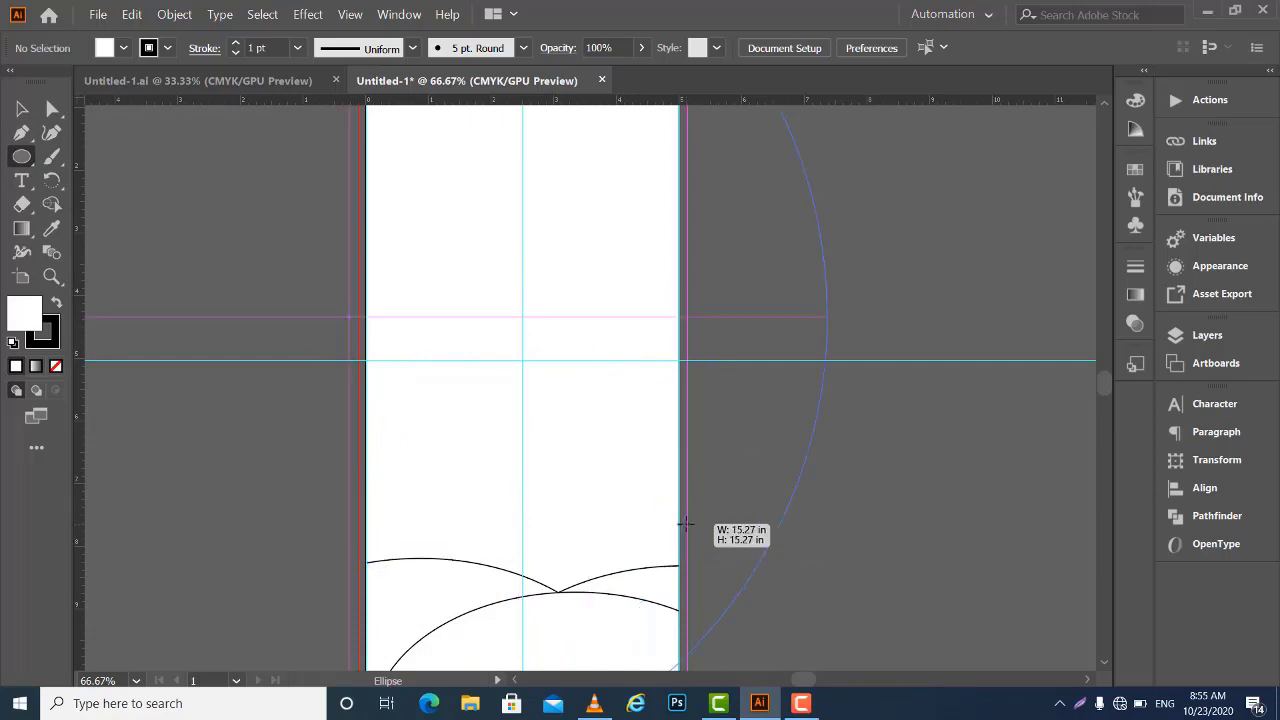
{"action": "left_click_drag", "start_coordinate": [685, 523], "coordinate": [447, 413]}
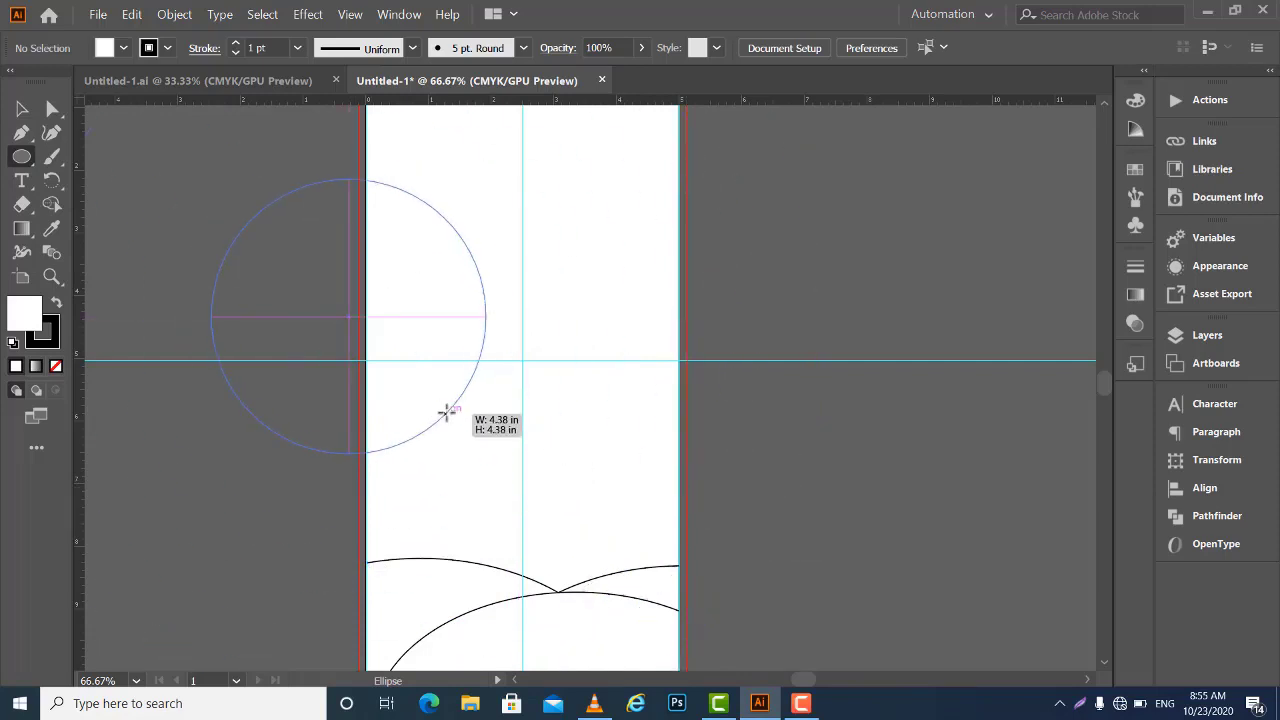
{"action": "left_click_drag", "start_coordinate": [447, 413], "coordinate": [447, 413]}
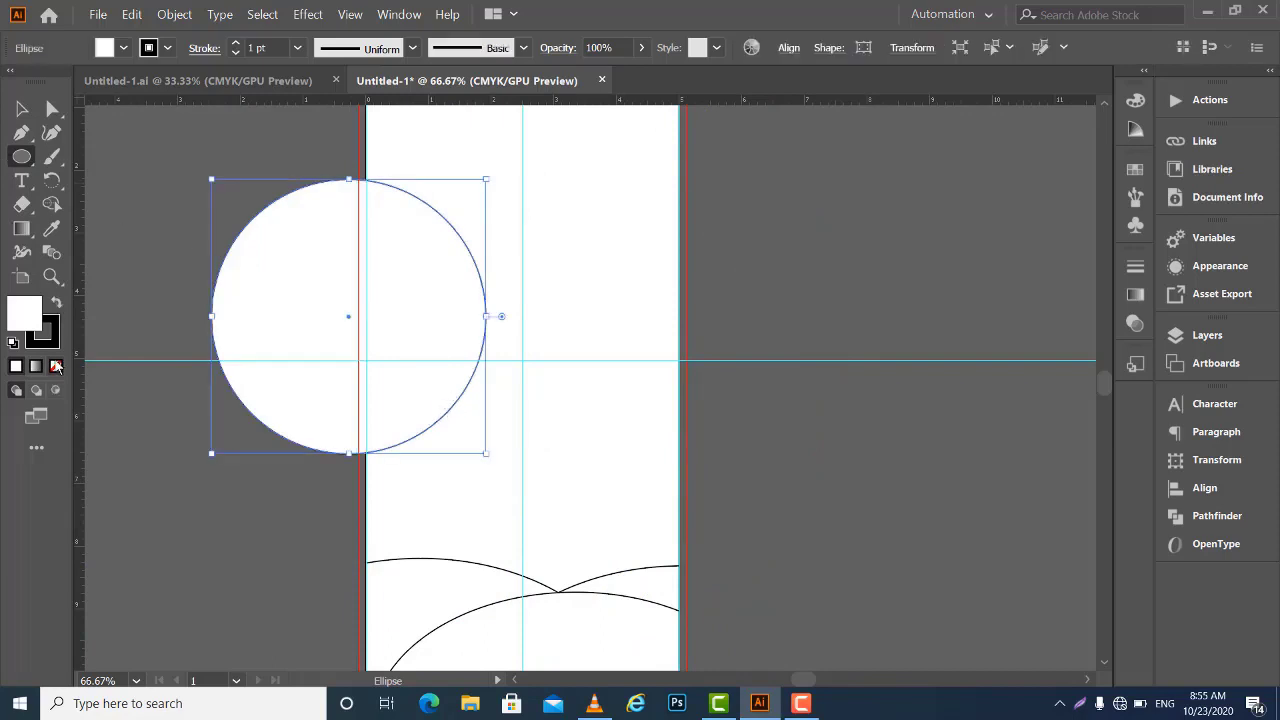
{"action": "left_click", "coordinate": [56, 367]}
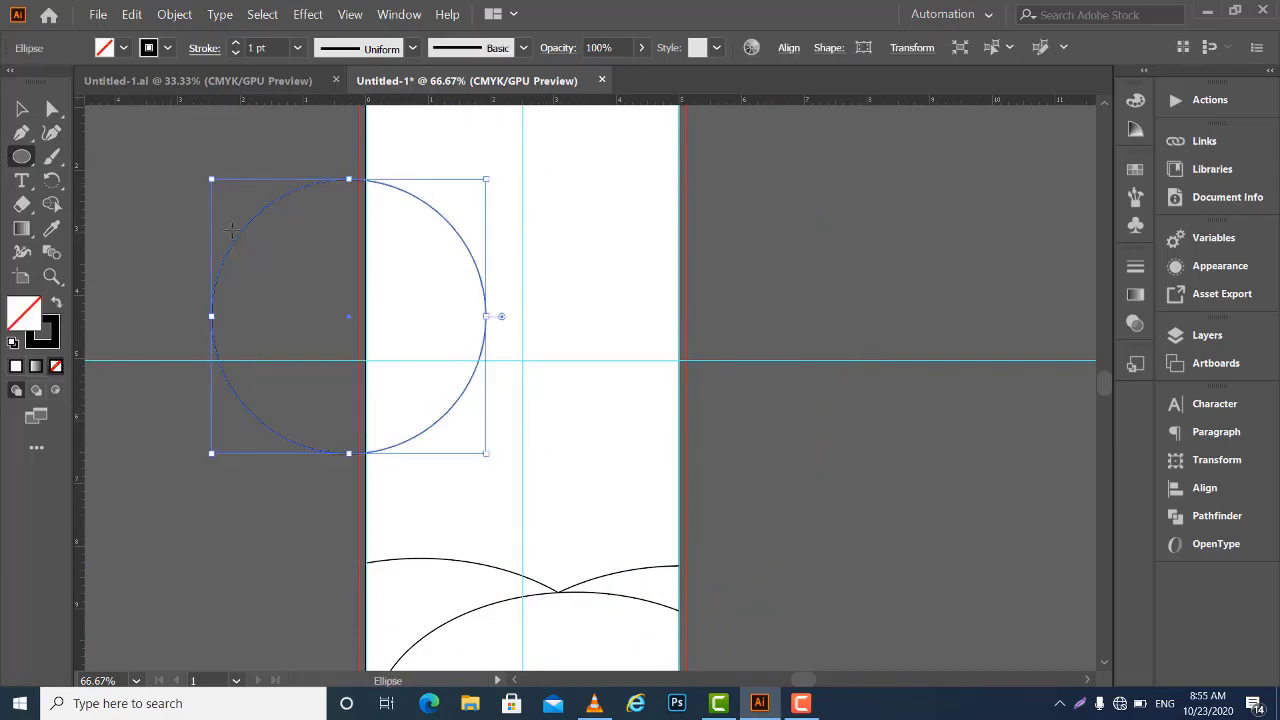
Move the circle down onto the artboard just above the wave curves
{"action": "key", "text": "v"}
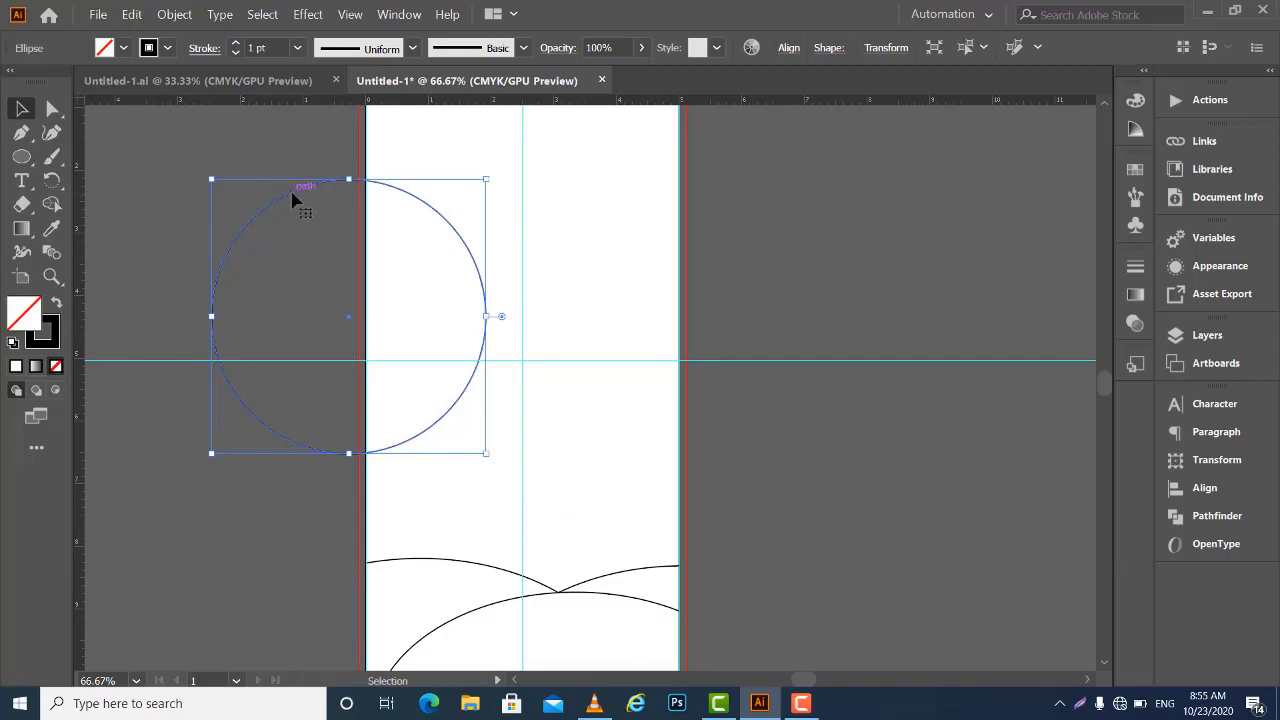
{"action": "left_click_drag", "start_coordinate": [295, 198], "coordinate": [425, 320]}
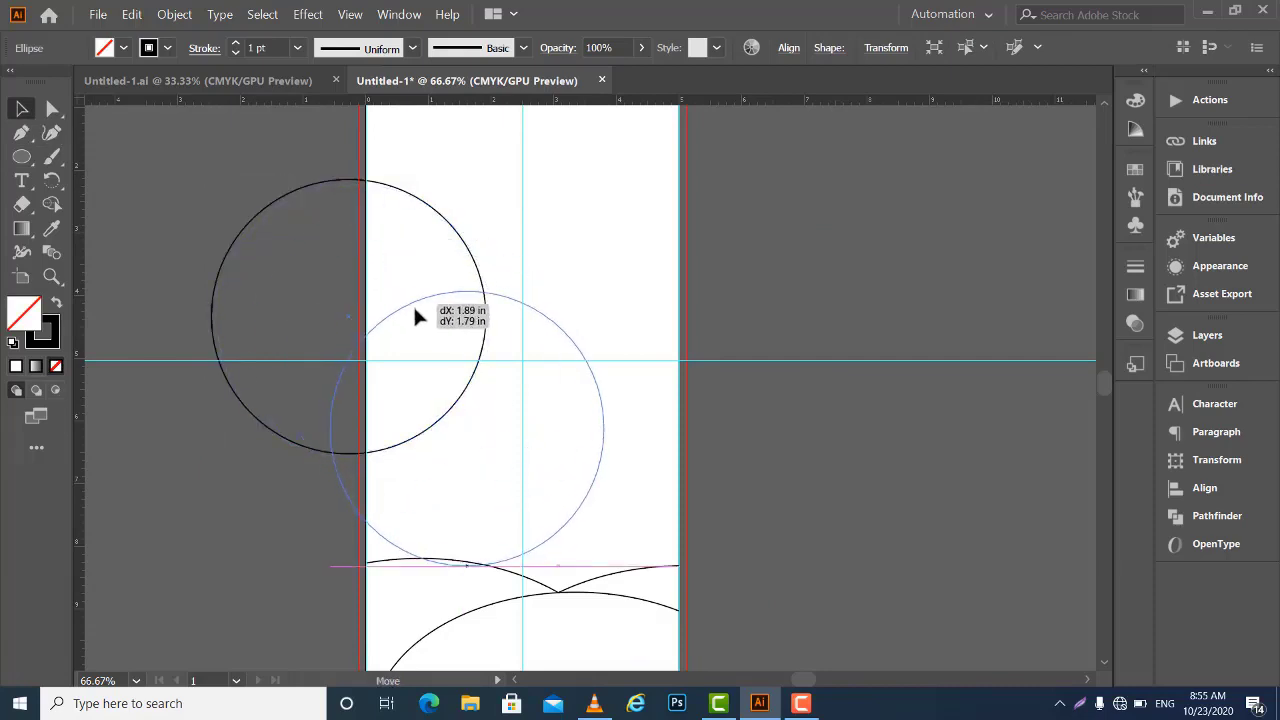
{"action": "left_click_drag", "start_coordinate": [425, 318], "coordinate": [417, 318]}
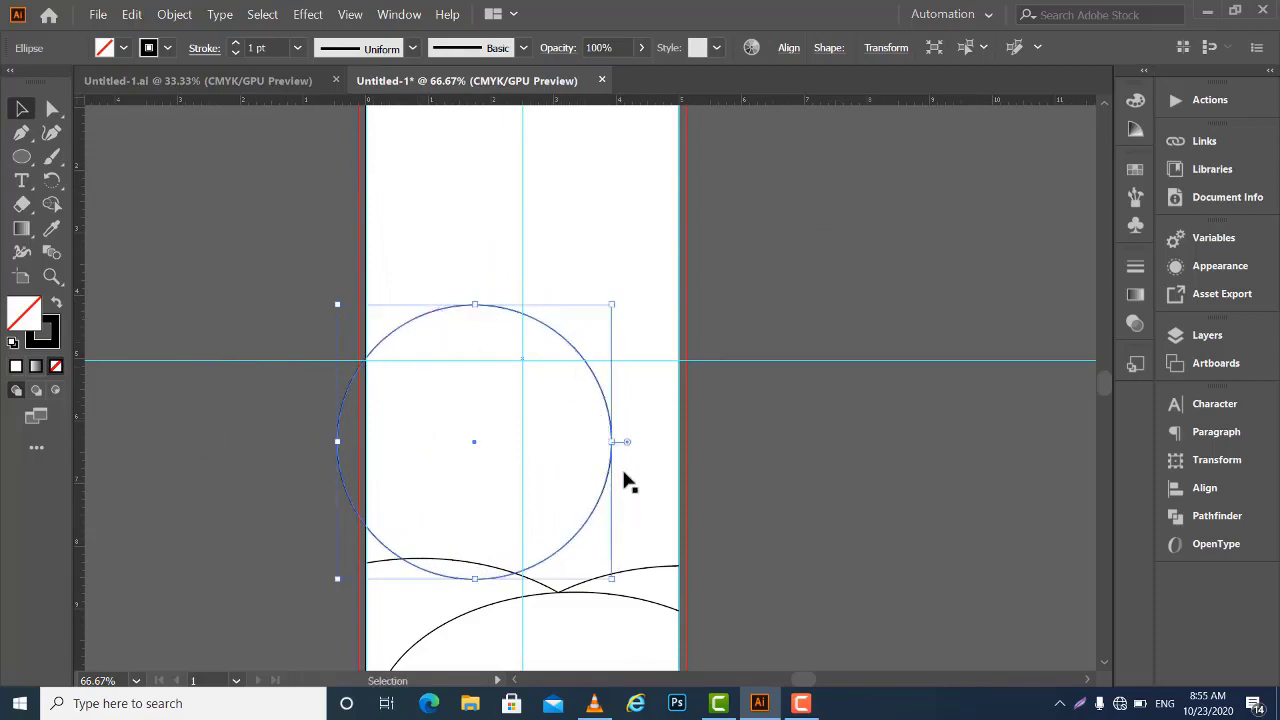
{"action": "left_click_drag", "start_coordinate": [510, 313], "coordinate": [497, 327]}
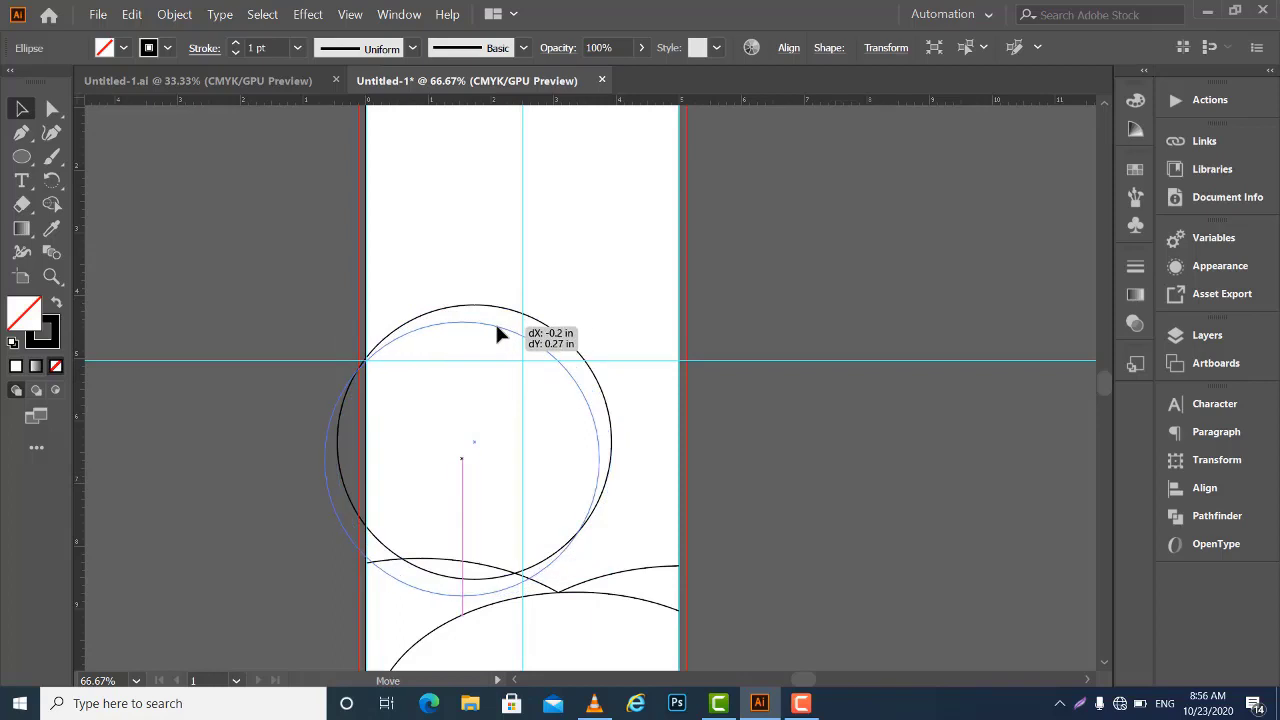
{"action": "left_click_drag", "start_coordinate": [497, 328], "coordinate": [497, 328]}
{"action": "left_click", "coordinate": [750, 407]}
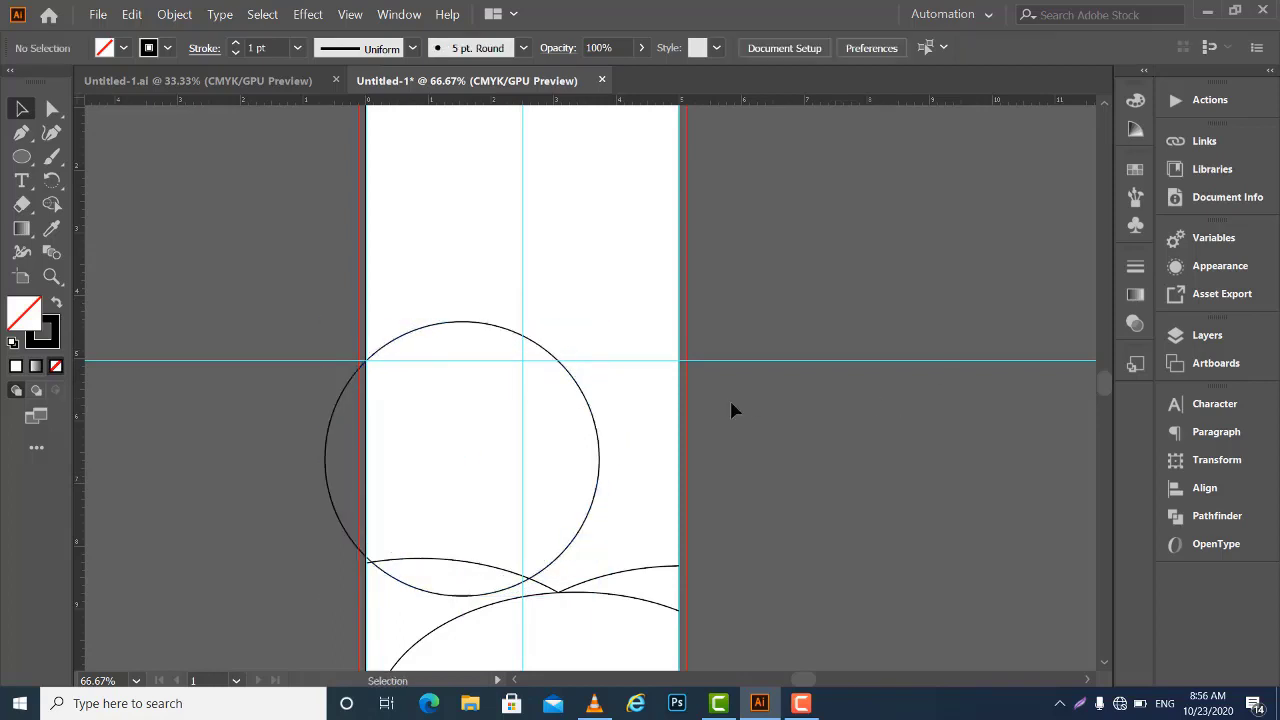
Enlarge the circle to about 4.99 in and centre it across the artboard's left edge
{"action": "double_click", "coordinate": [590, 520]}
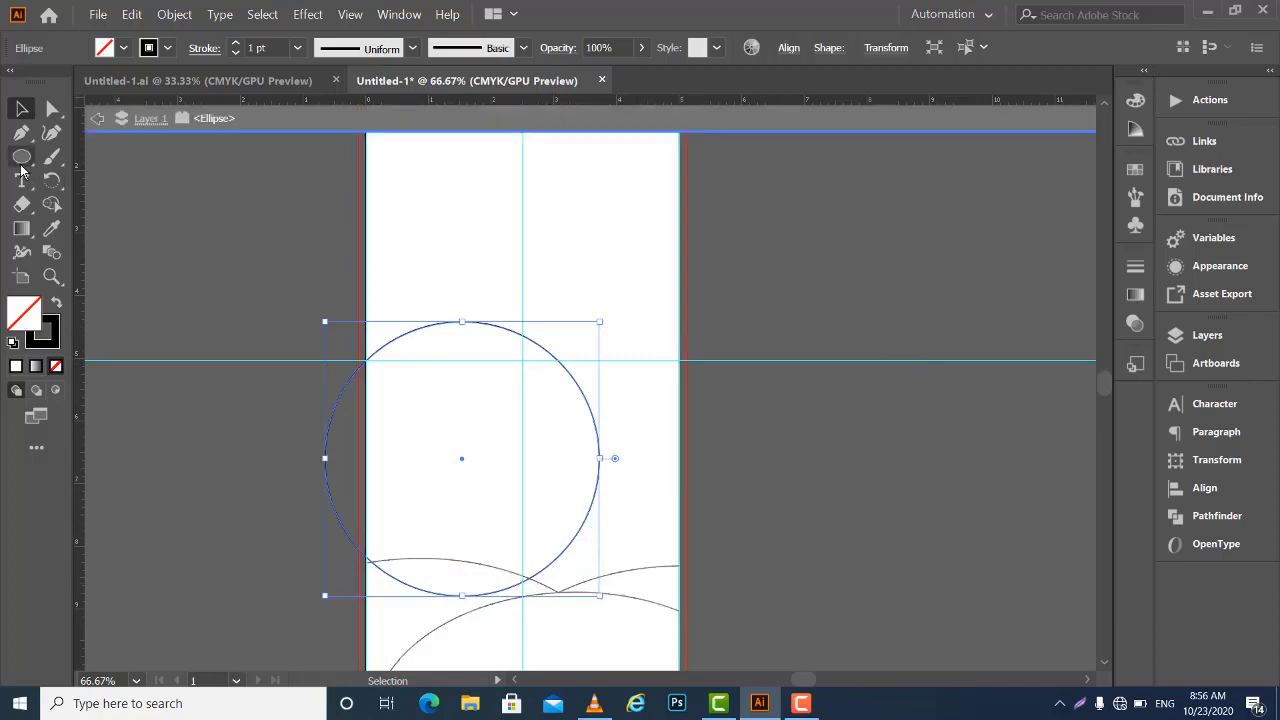
{"action": "left_click", "coordinate": [97, 118]}
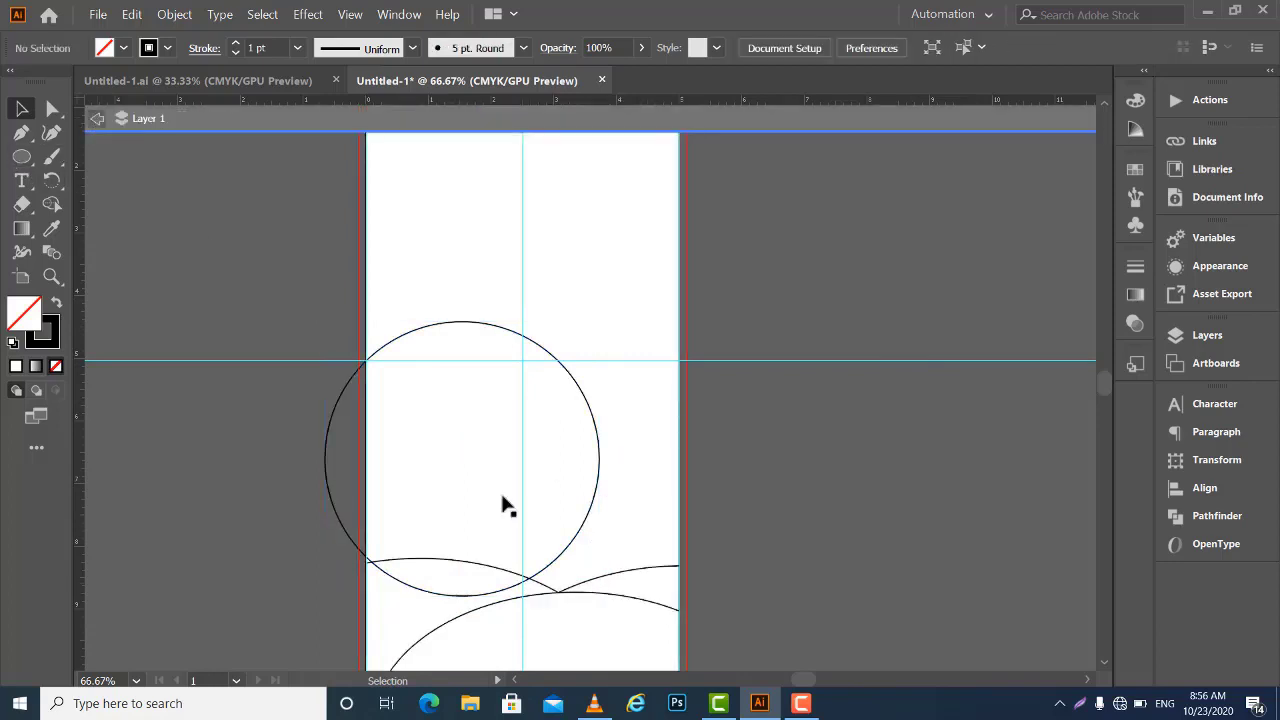
{"action": "left_click", "coordinate": [600, 478]}
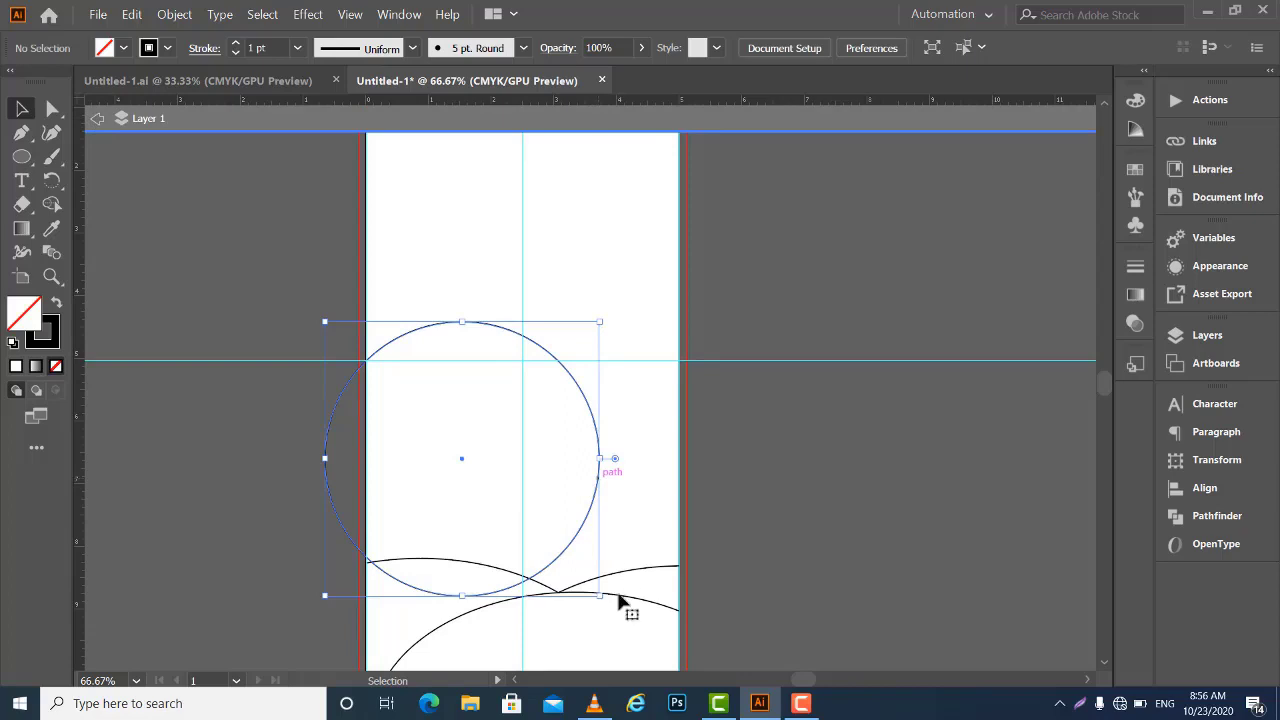
{"action": "left_click_drag", "start_coordinate": [600, 595], "coordinate": [701, 636]}
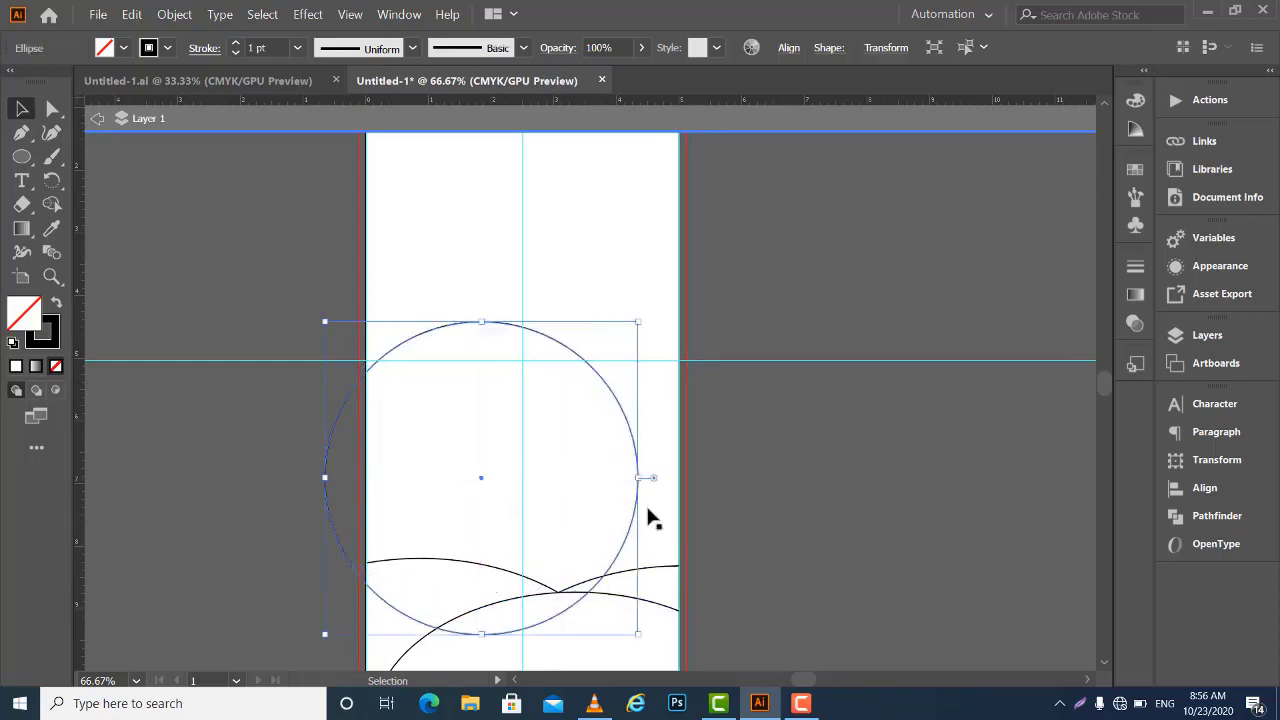
{"action": "left_click_drag", "start_coordinate": [624, 424], "coordinate": [571, 416]}
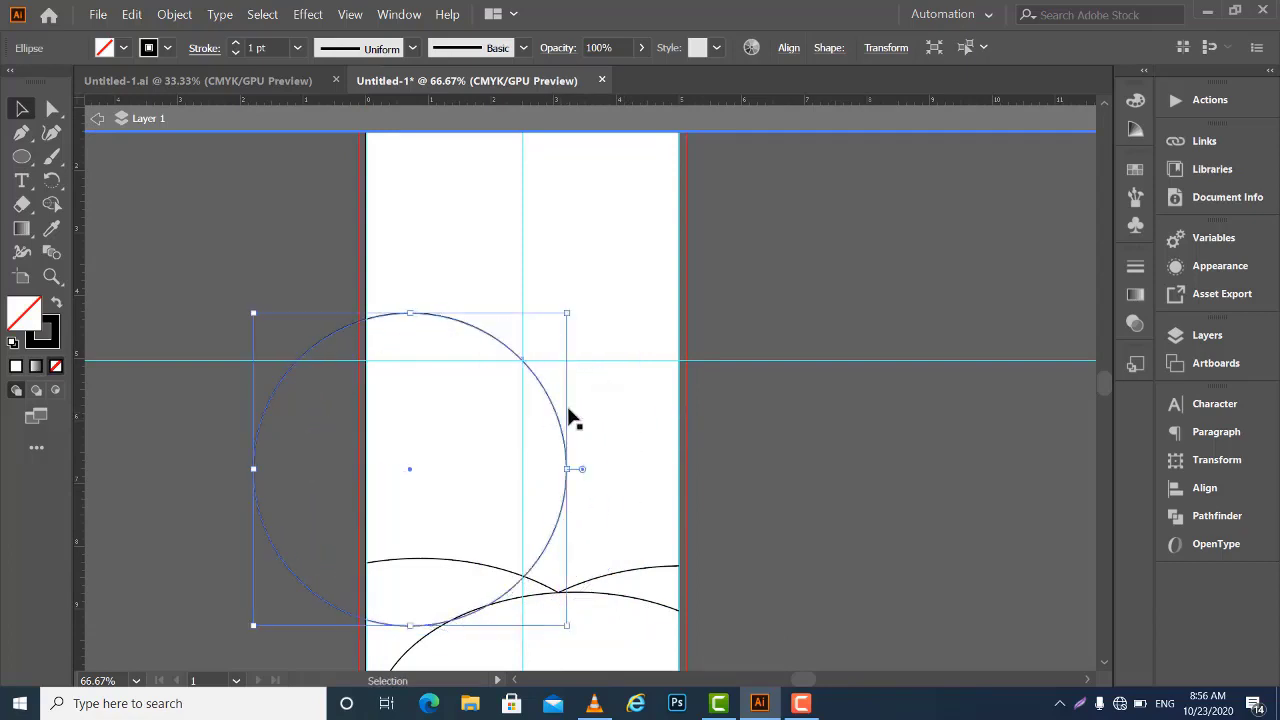
{"action": "left_click", "coordinate": [96, 119]}
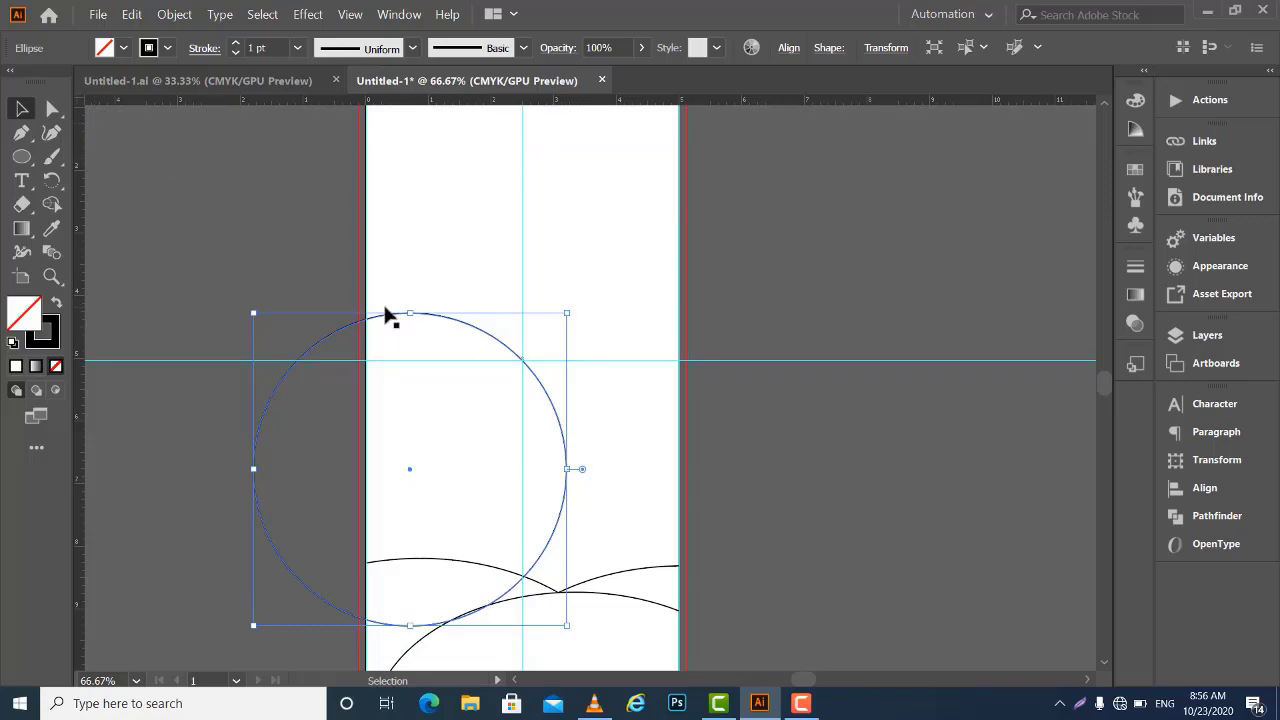
{"action": "left_click_drag", "start_coordinate": [335, 337], "coordinate": [335, 352]}
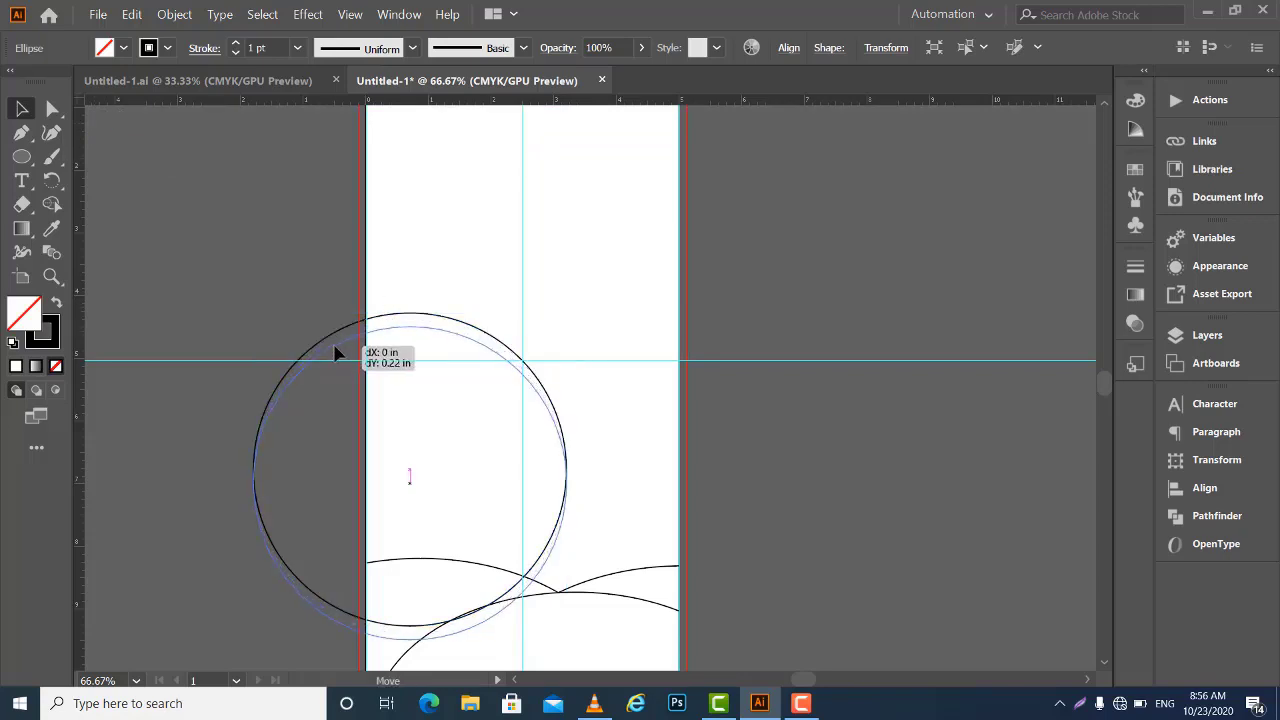
{"action": "key", "text": "Right"}
{"action": "key", "text": "Right"}
{"action": "key", "text": "Right"}
{"action": "key", "text": "Right"}
{"action": "key", "text": "Right"}
{"action": "key", "text": "Right"}
{"action": "key", "text": "Right"}
{"action": "key", "text": "Right"}
{"action": "key", "text": "Right"}
{"action": "key", "text": "Right"}
{"action": "key", "text": "Right"}
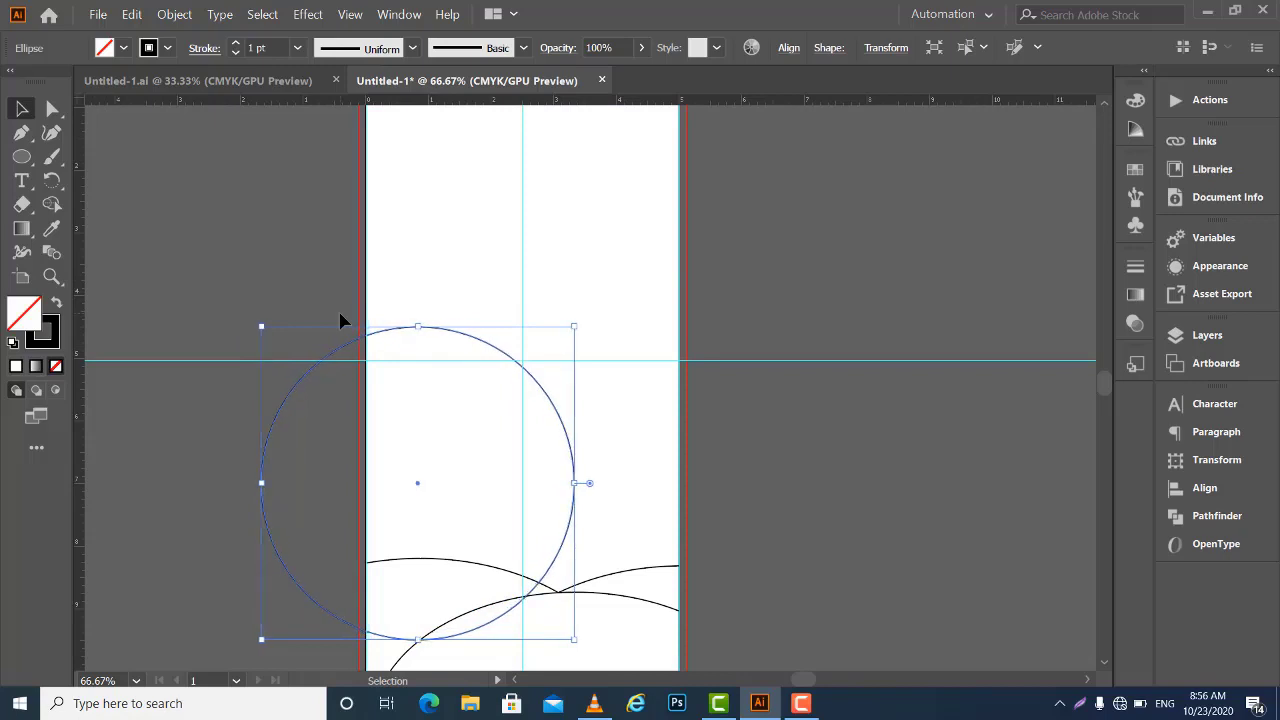
{"action": "key", "text": "Down"}
{"action": "key", "text": "Down"}
{"action": "key", "text": "Down"}
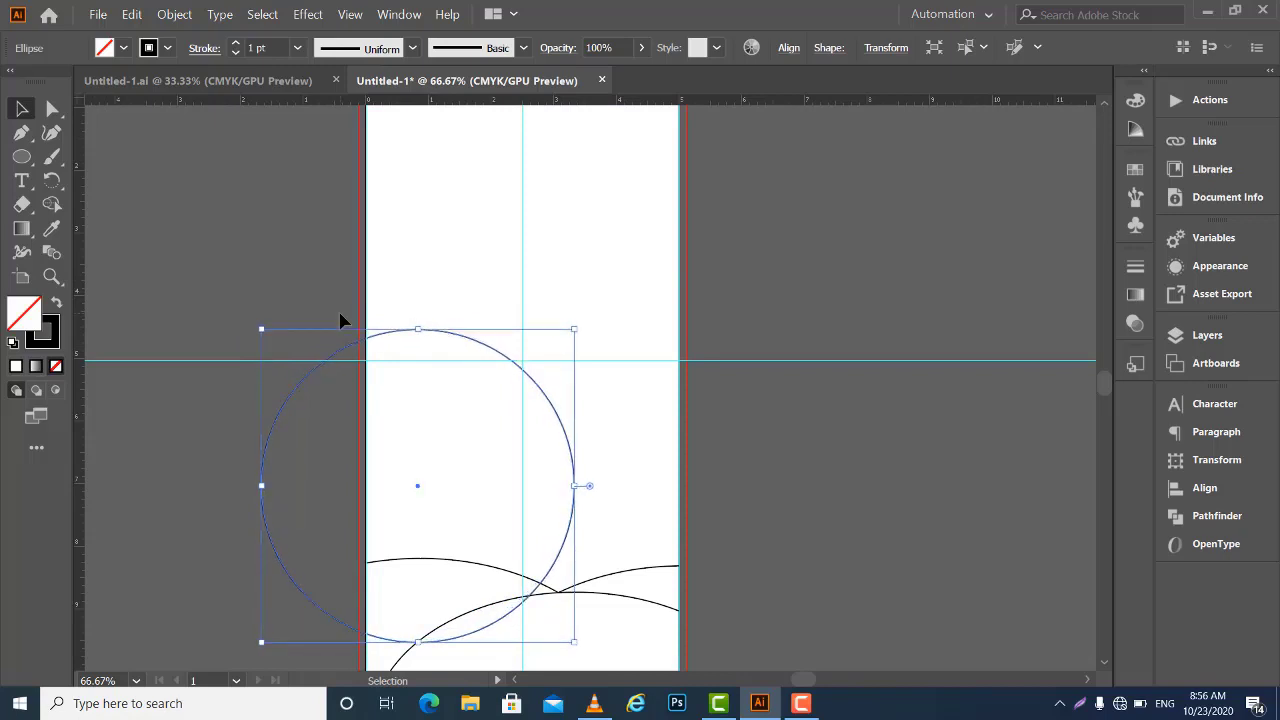
{"action": "left_click_drag", "start_coordinate": [260, 326], "coordinate": [253, 321]}
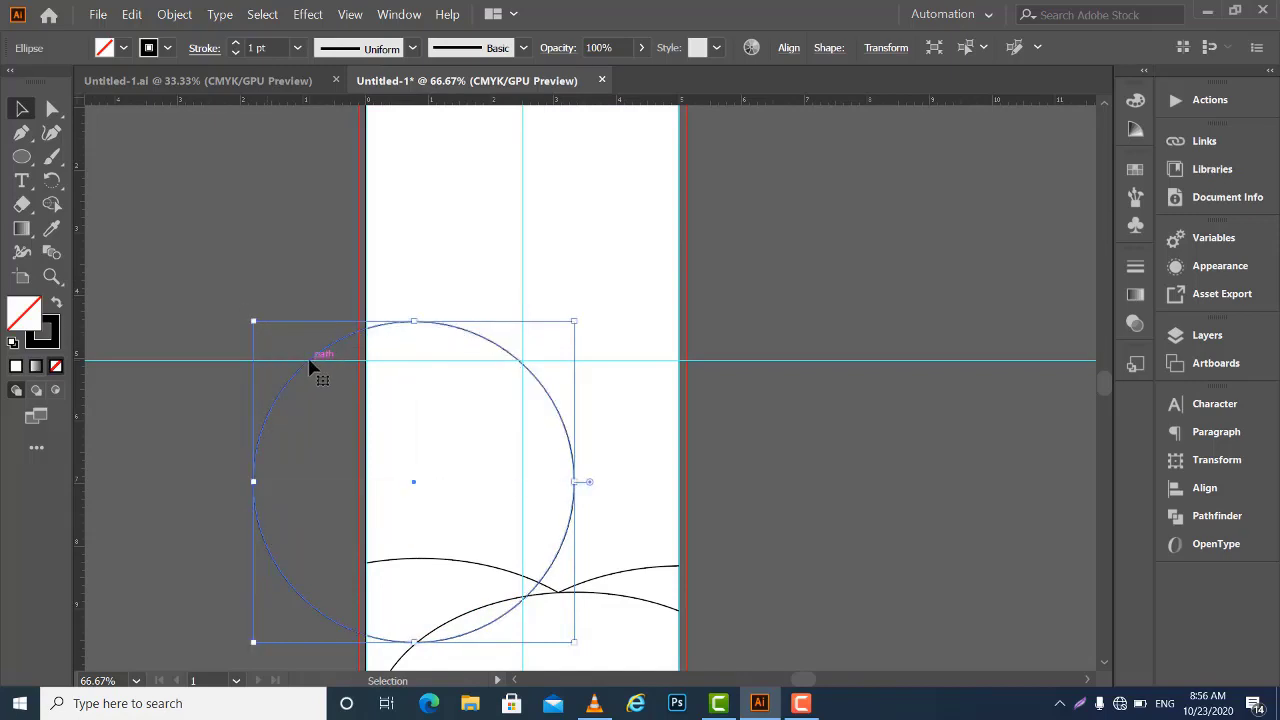
Duplicate the circle about 3 in to the right and nudge the copy slightly down over the right edge
{"action": "left_click_drag", "start_coordinate": [310, 366], "coordinate": [524, 381]}
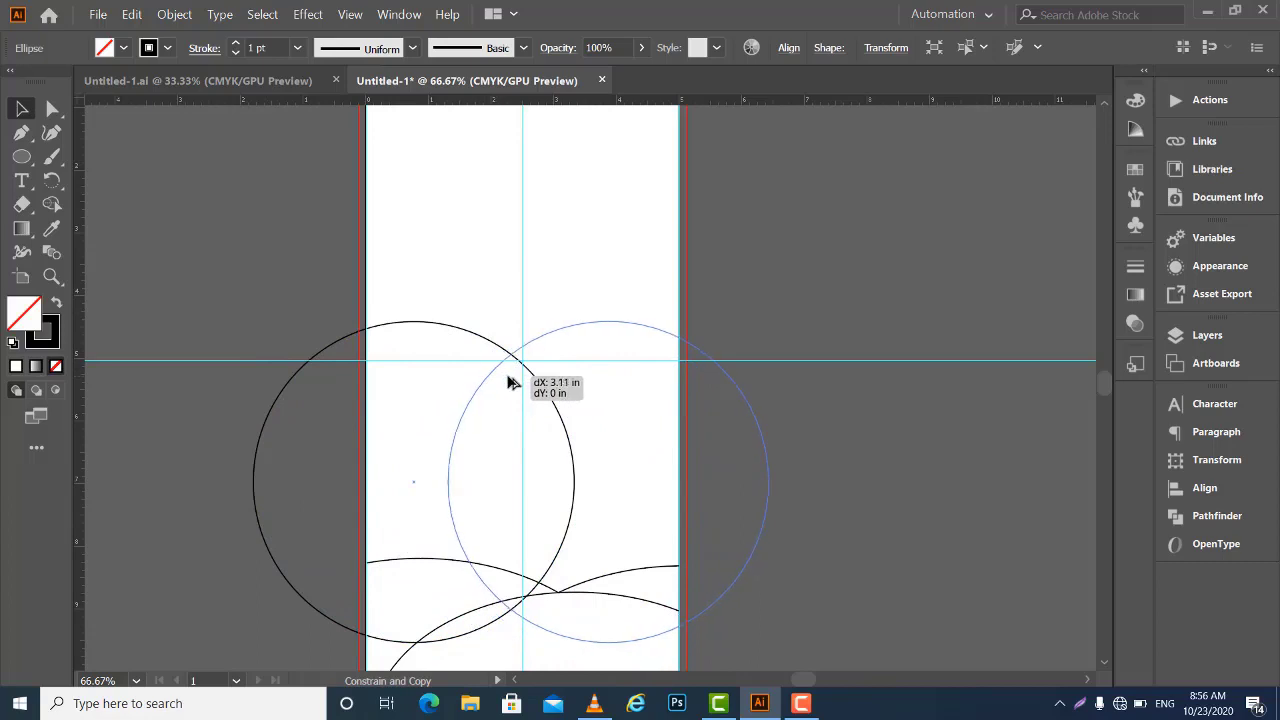
{"action": "left_click_drag", "start_coordinate": [527, 384], "coordinate": [527, 384]}
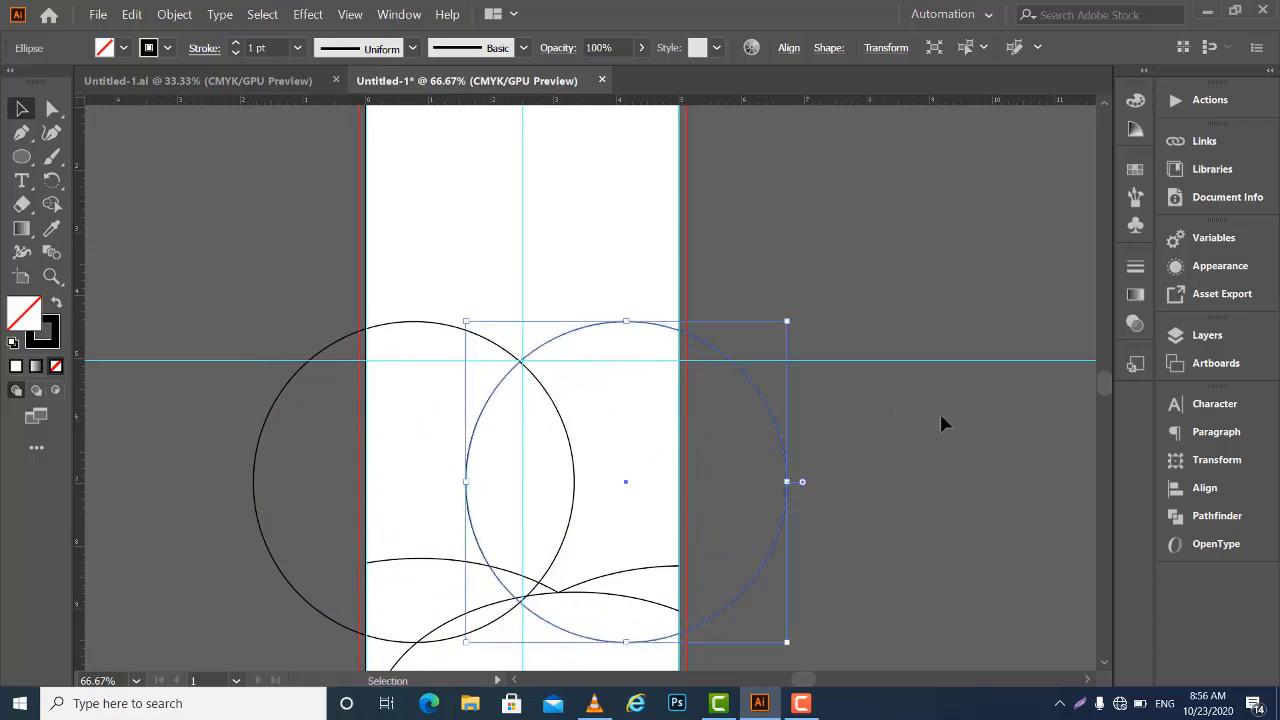
{"action": "left_click", "coordinate": [965, 430]}
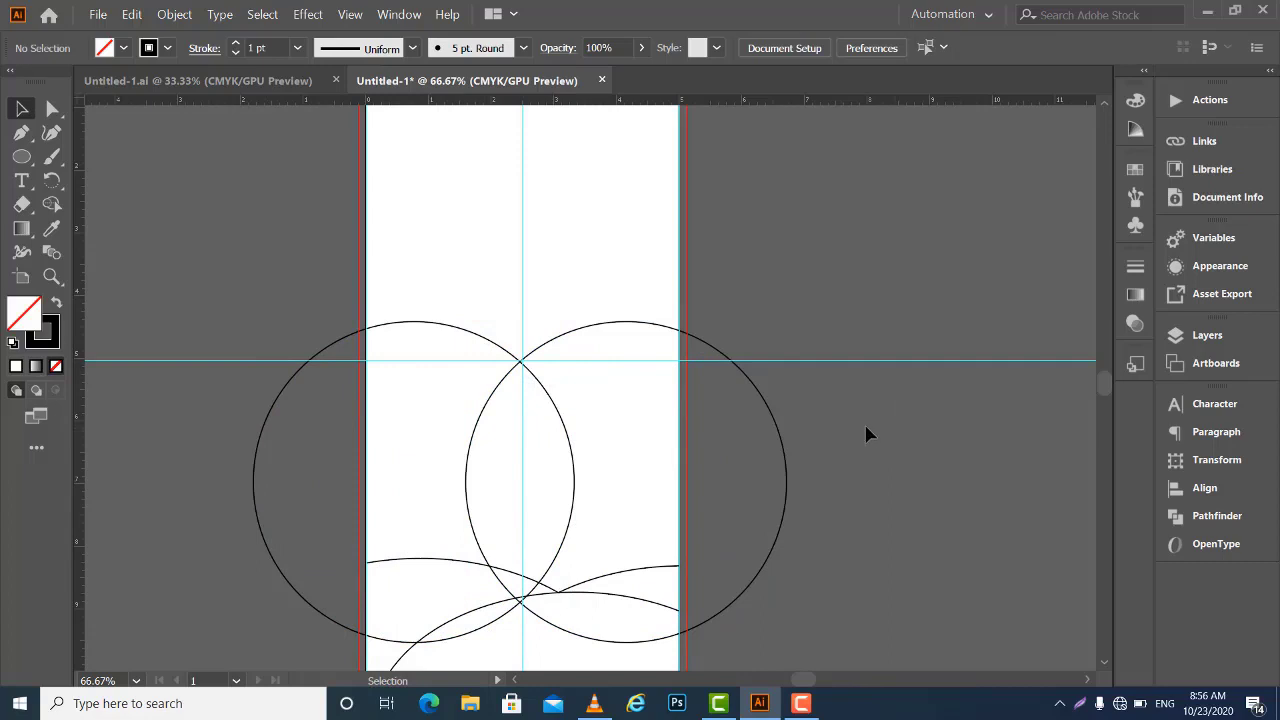
{"action": "left_click", "coordinate": [768, 411]}
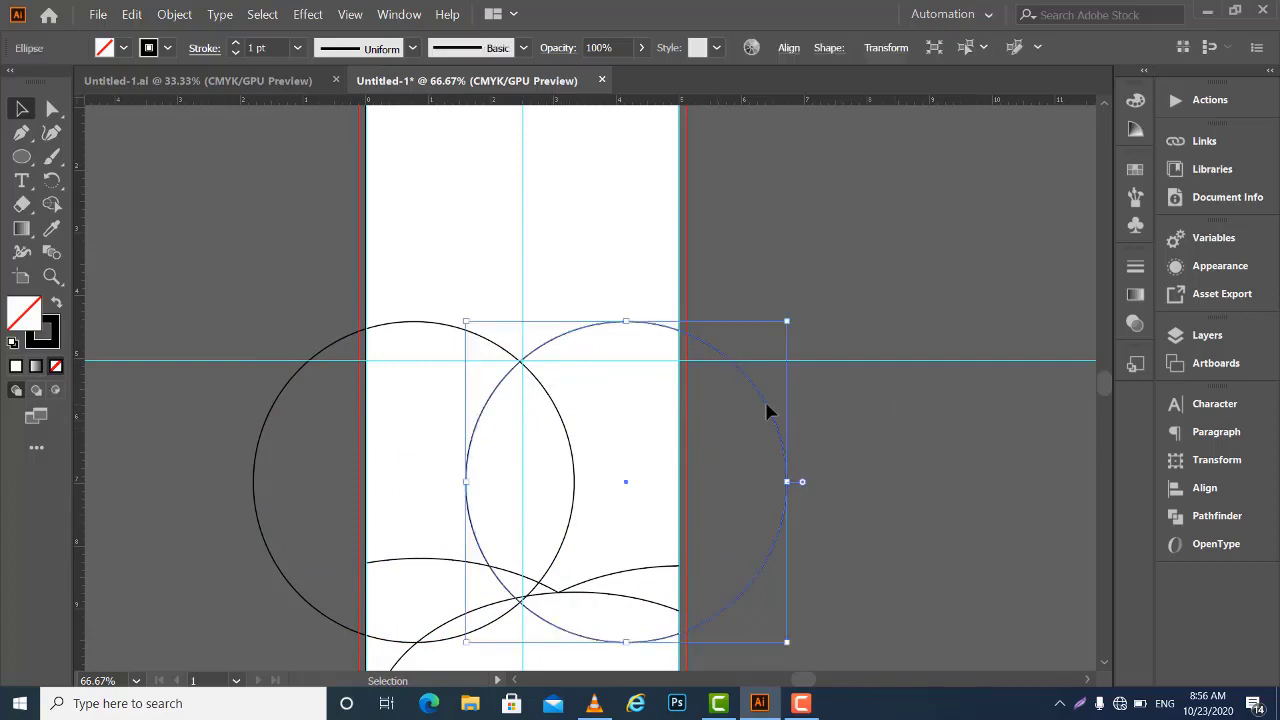
{"action": "left_click_drag", "start_coordinate": [768, 411], "coordinate": [775, 424]}
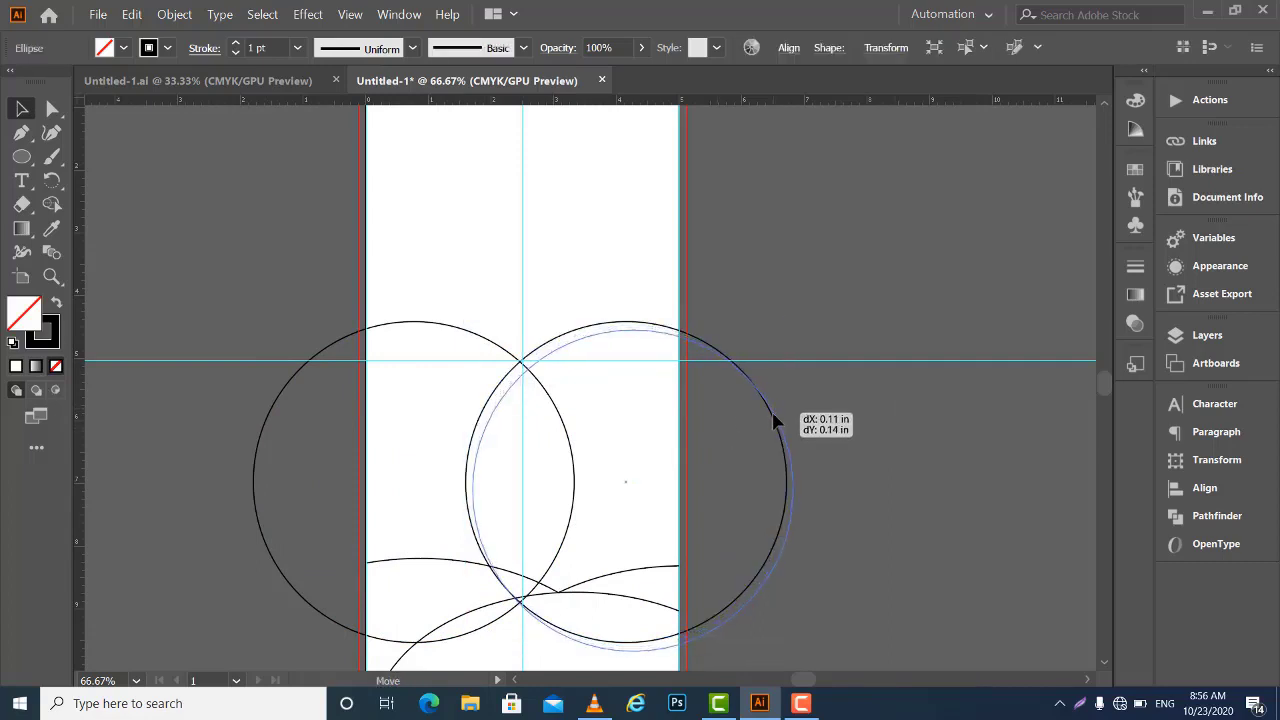
{"action": "left_click_drag", "start_coordinate": [775, 424], "coordinate": [777, 427]}
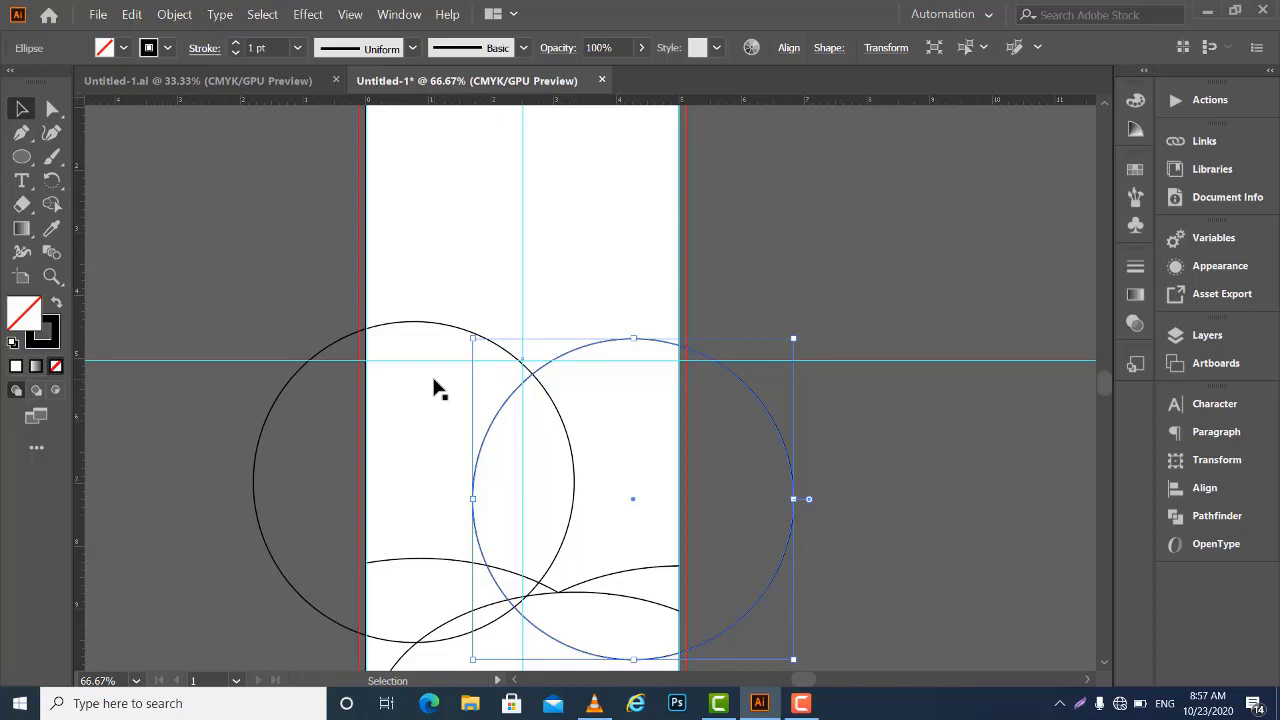
{"action": "key", "text": "Down"}
{"action": "key", "text": "Down"}
{"action": "key", "text": "Down"}
{"action": "key", "text": "Down"}
{"action": "key", "text": "Down"}
{"action": "key", "text": "Down"}
{"action": "key", "text": "Down"}
{"action": "key", "text": "Down"}
{"action": "key", "text": "Down"}
{"action": "key", "text": "Down"}
{"action": "key", "text": "Down"}
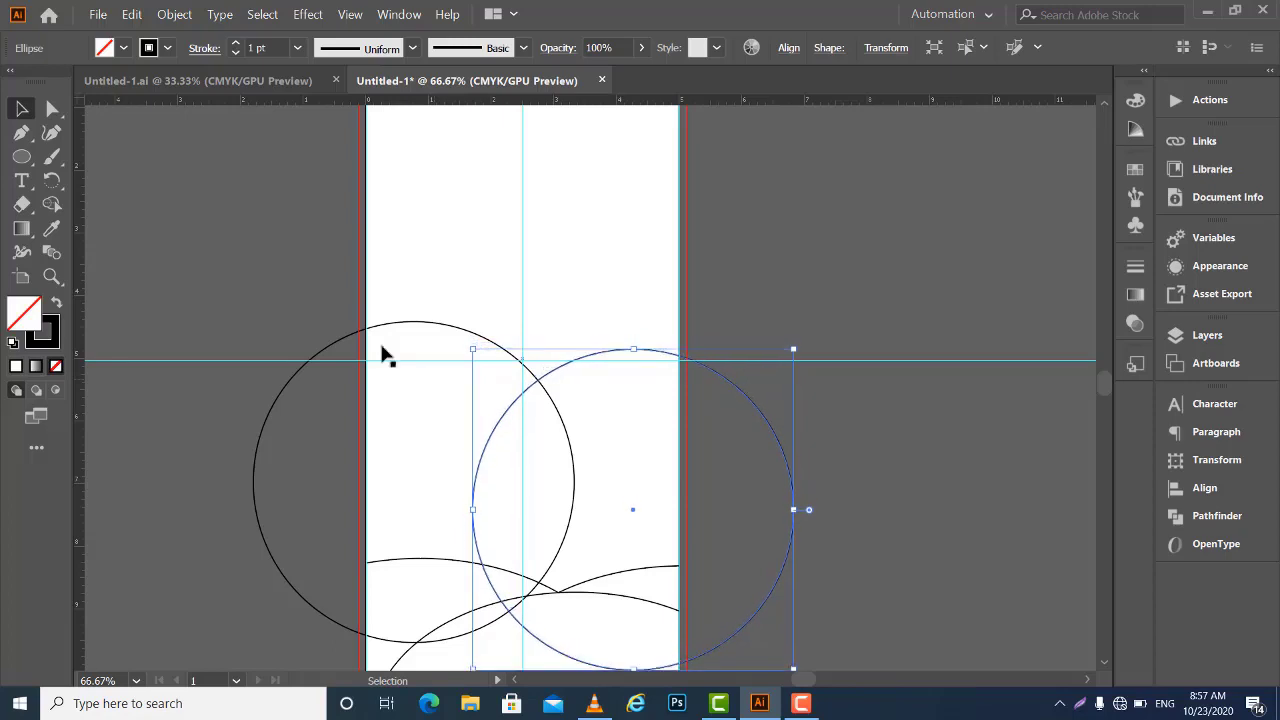
{"action": "left_click", "coordinate": [331, 392]}
{"action": "left_click", "coordinate": [773, 451]}
Add a smaller 4.65 in circle inside the right circle
{"action": "key", "text": "a"}
{"action": "left_click_drag", "start_coordinate": [817, 608], "coordinate": [821, 506]}
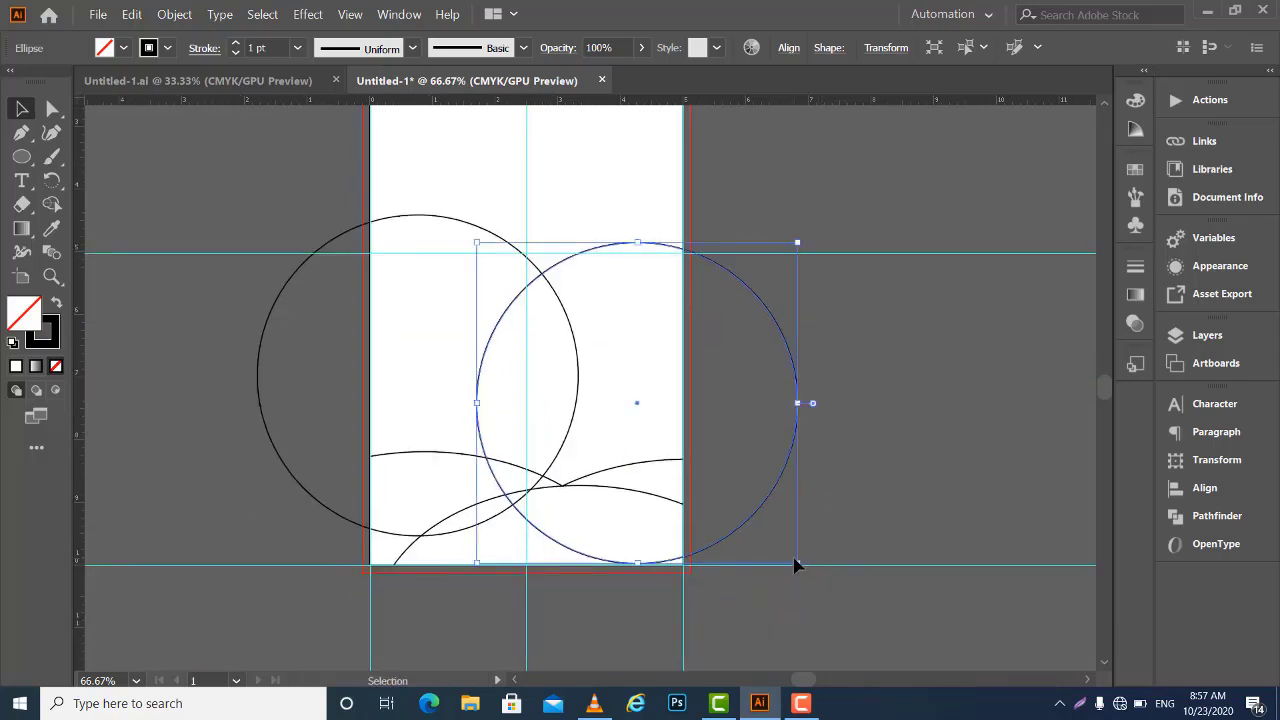
{"action": "left_click_drag", "start_coordinate": [797, 563], "coordinate": [787, 549]}
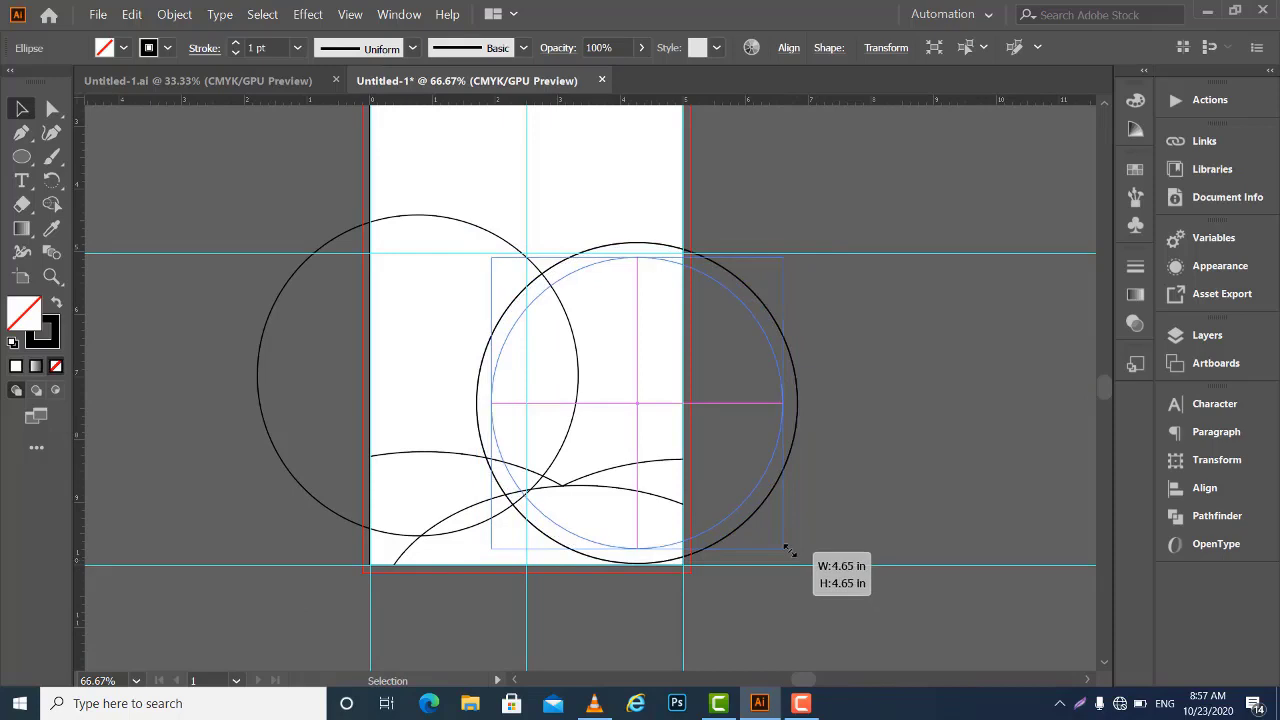
{"action": "left_click_drag", "start_coordinate": [787, 549], "coordinate": [783, 548]}
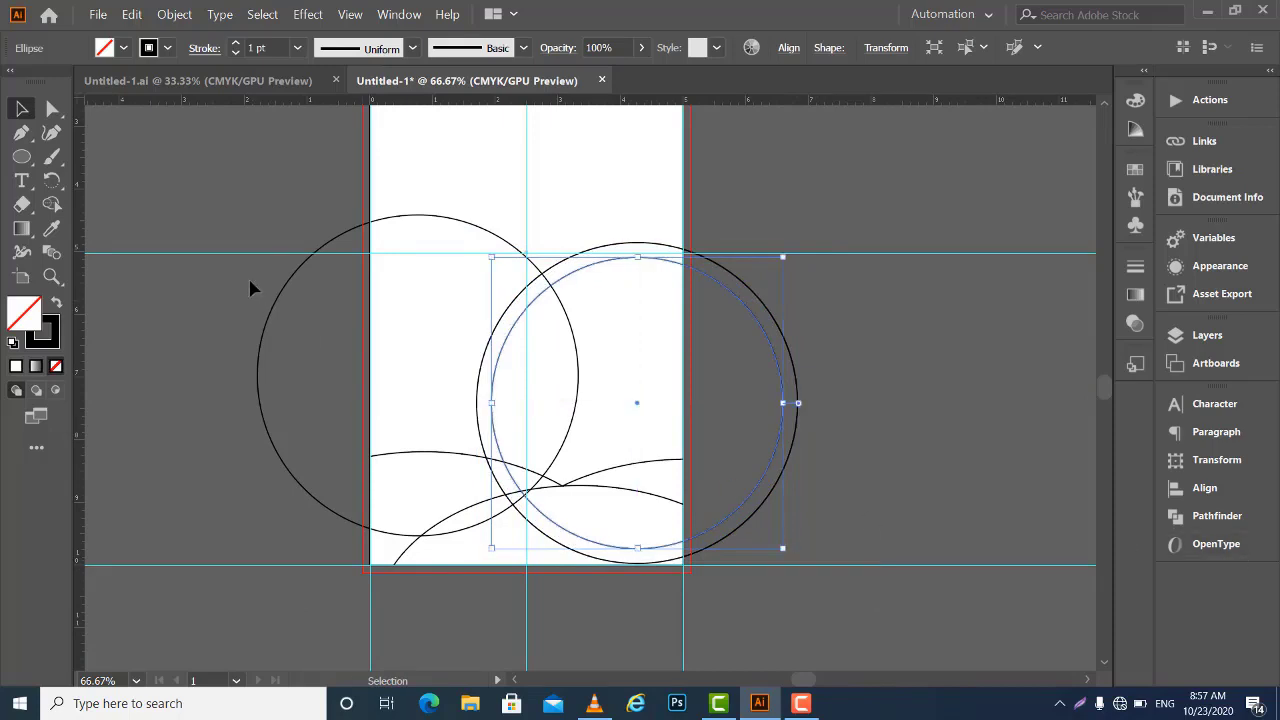
Shrink the left circle to about 4.7 in wide
{"action": "left_click", "coordinate": [305, 343]}
{"action": "key", "text": "a"}
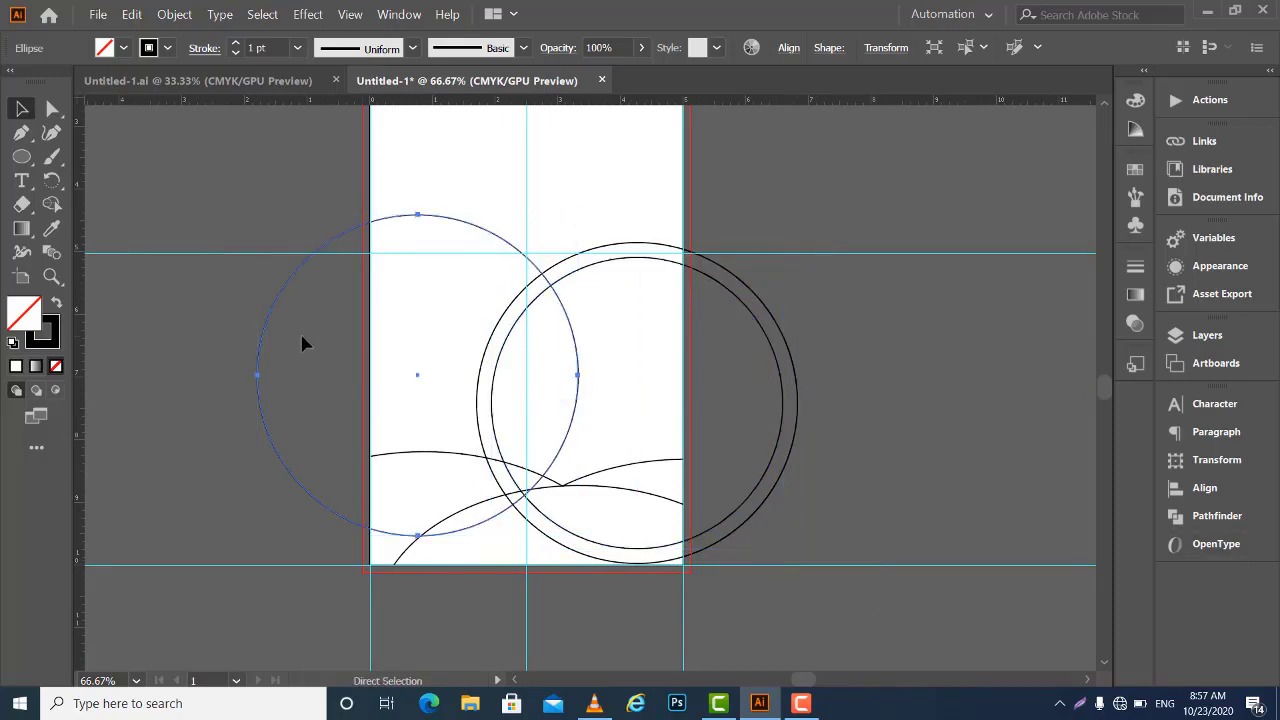
{"action": "key", "text": "v"}
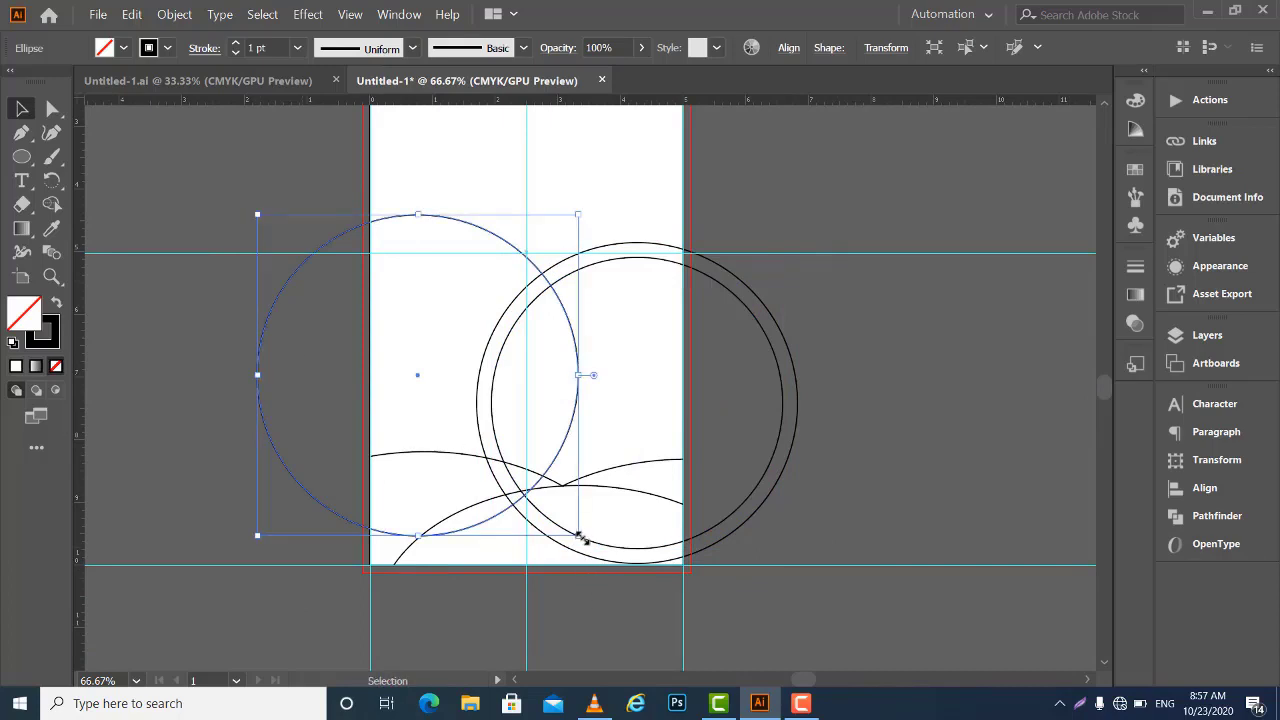
{"action": "left_click_drag", "start_coordinate": [578, 535], "coordinate": [568, 527]}
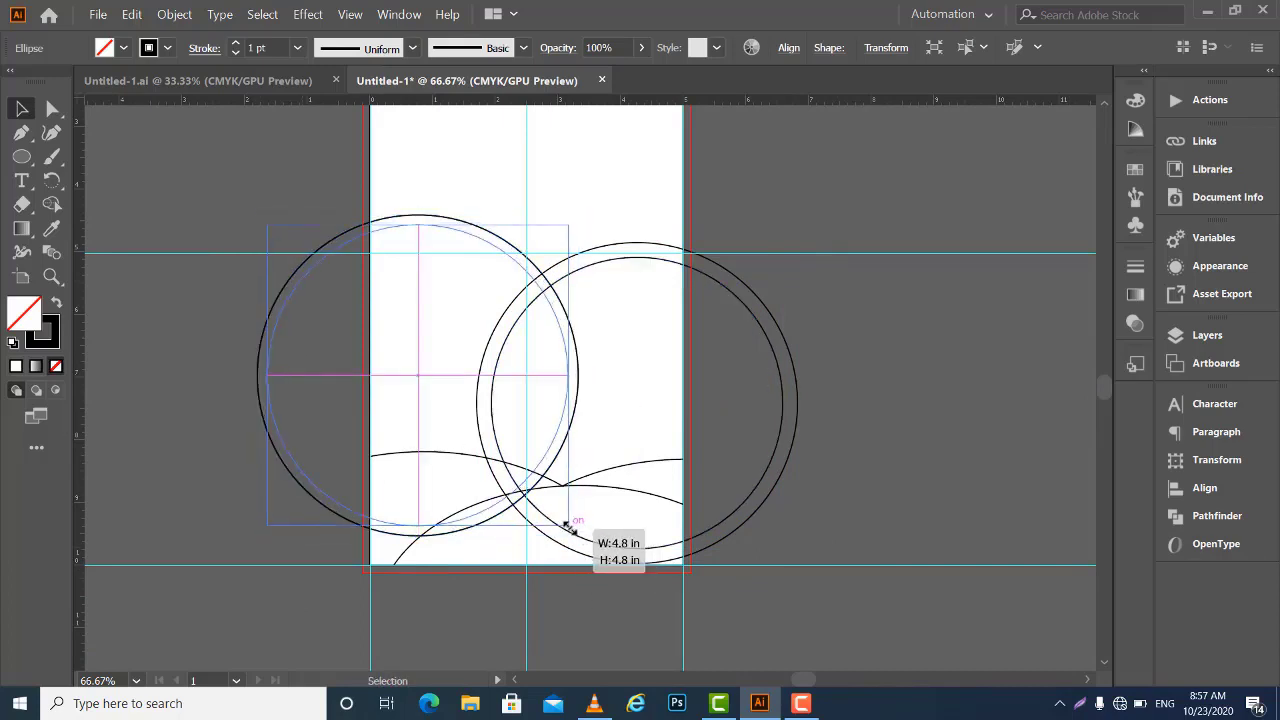
{"action": "left_click_drag", "start_coordinate": [568, 527], "coordinate": [566, 522]}
{"action": "left_click", "coordinate": [1014, 345]}
Select both circle pairs and nudge them slightly lower on the artboard
{"action": "left_click_drag", "start_coordinate": [791, 337], "coordinate": [789, 631]}
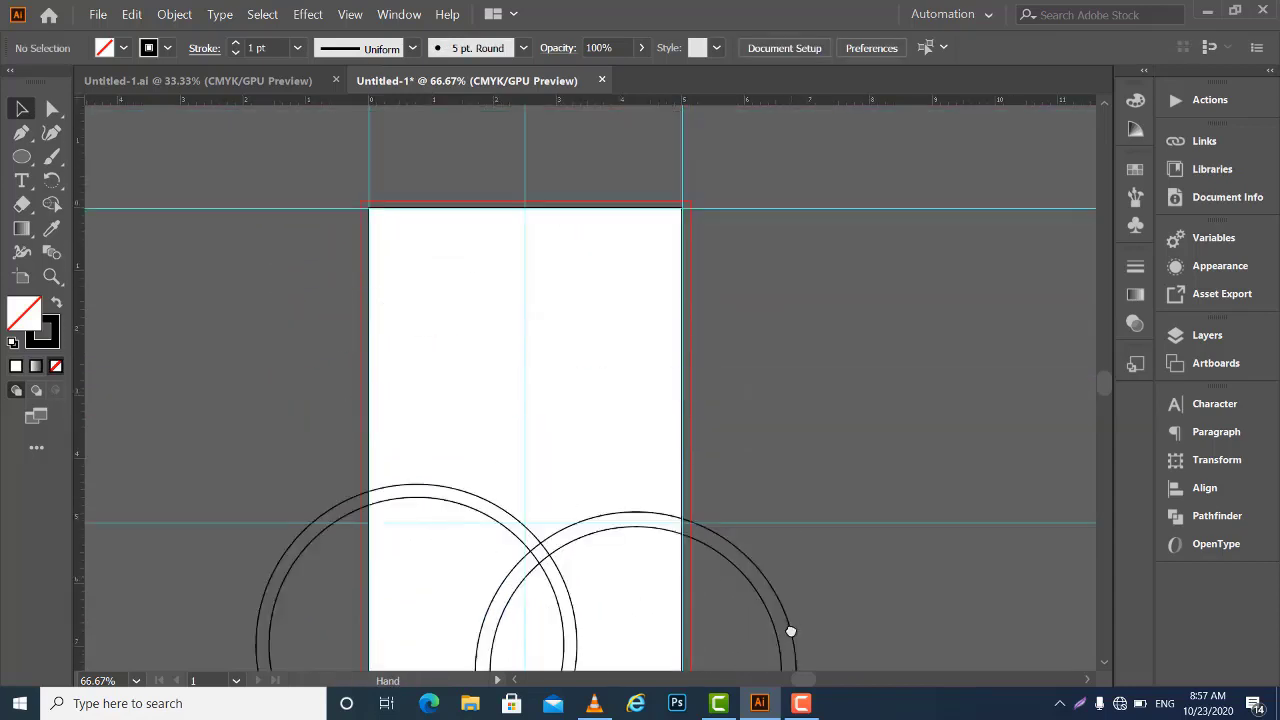
{"action": "left_click_drag", "start_coordinate": [777, 520], "coordinate": [769, 383]}
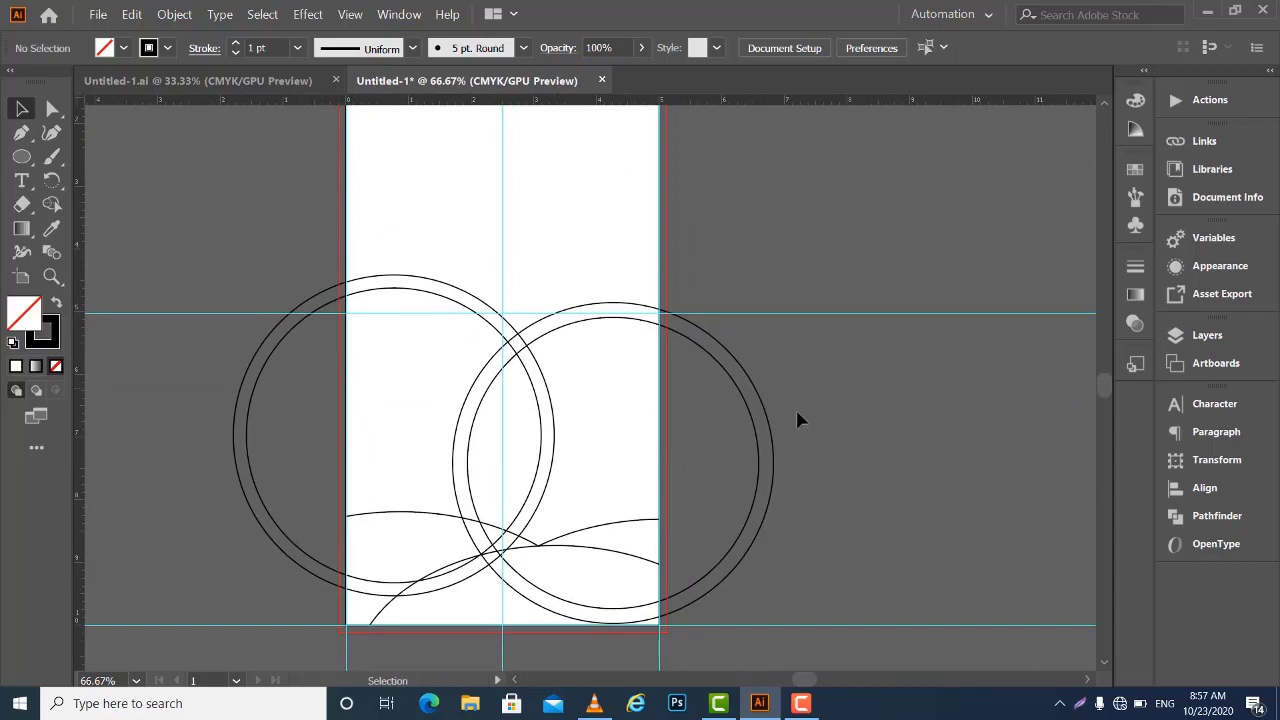
{"action": "left_click", "coordinate": [692, 463]}
{"action": "left_click", "coordinate": [268, 440], "text": "shift"}
{"action": "key", "text": "Down"}
{"action": "key", "text": "Down"}
{"action": "key", "text": "Down"}
{"action": "key", "text": "Down"}
{"action": "key", "text": "Down"}
{"action": "key", "text": "Down"}
{"action": "key", "text": "Down"}
{"action": "key", "text": "Down"}
{"action": "key", "text": "Down"}
{"action": "key", "text": "Down"}
{"action": "key", "text": "Down"}
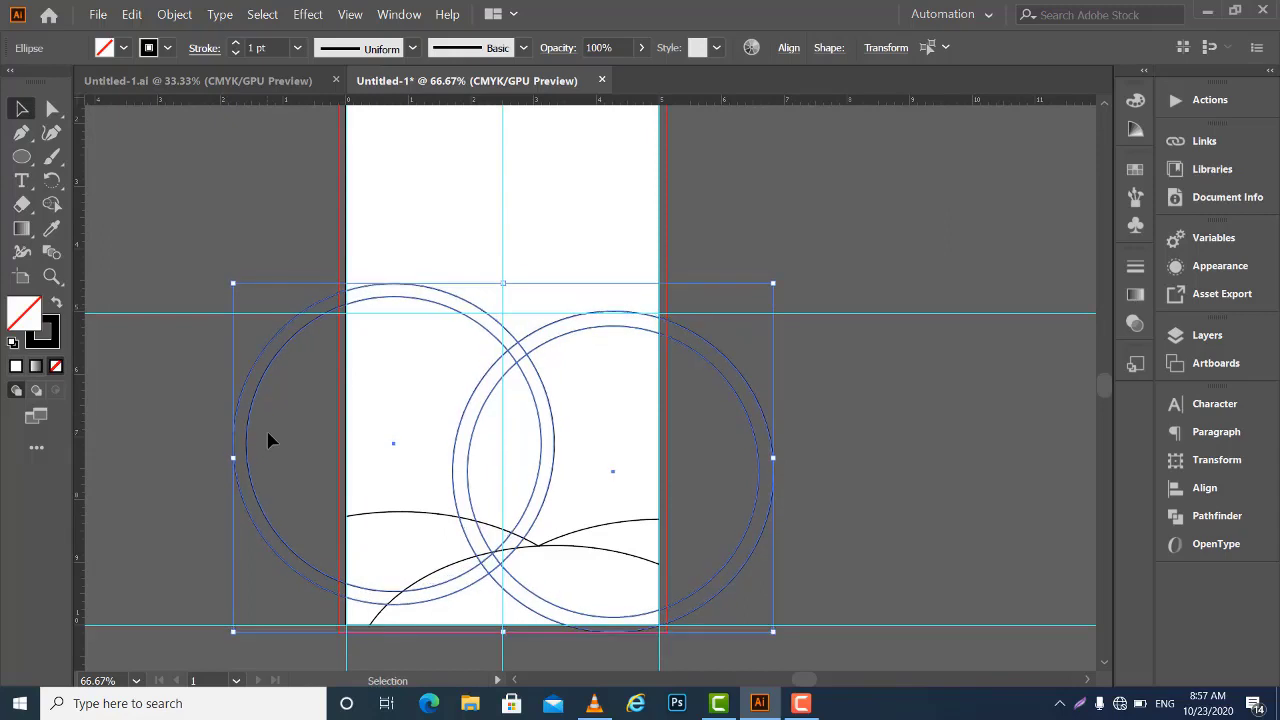
{"action": "key", "text": "Up"}
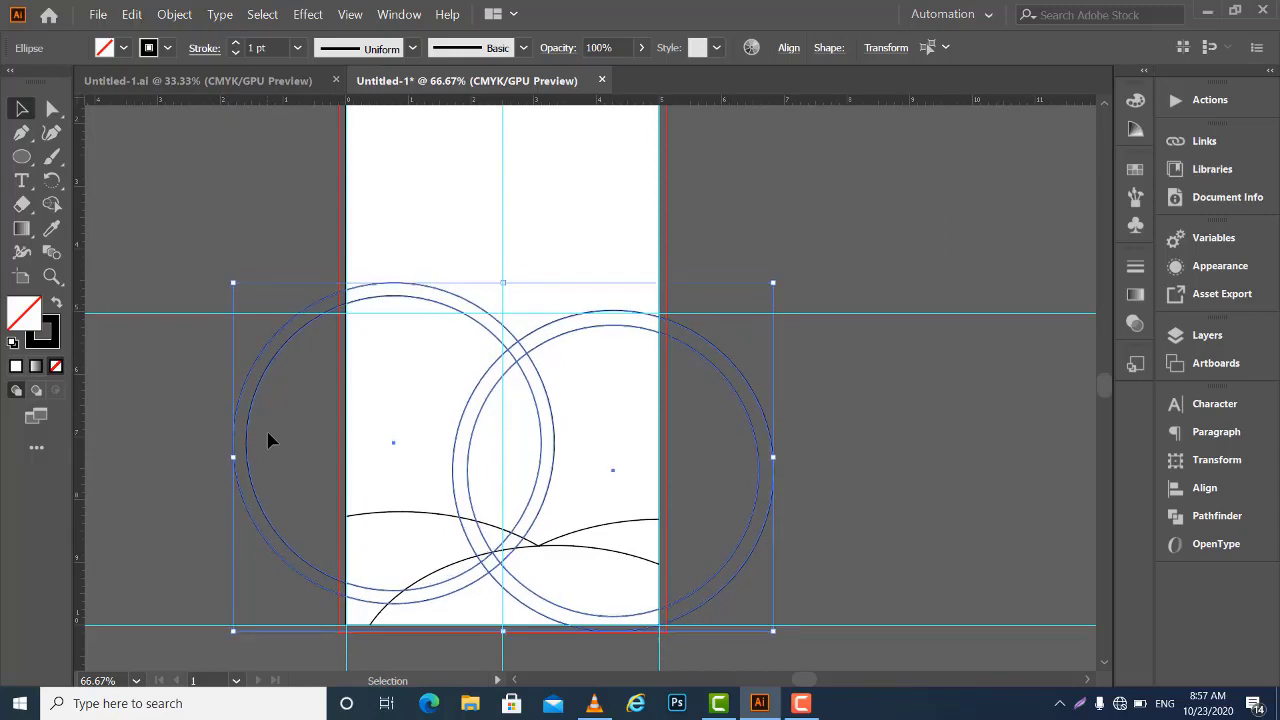
{"action": "left_click", "coordinate": [194, 368]}
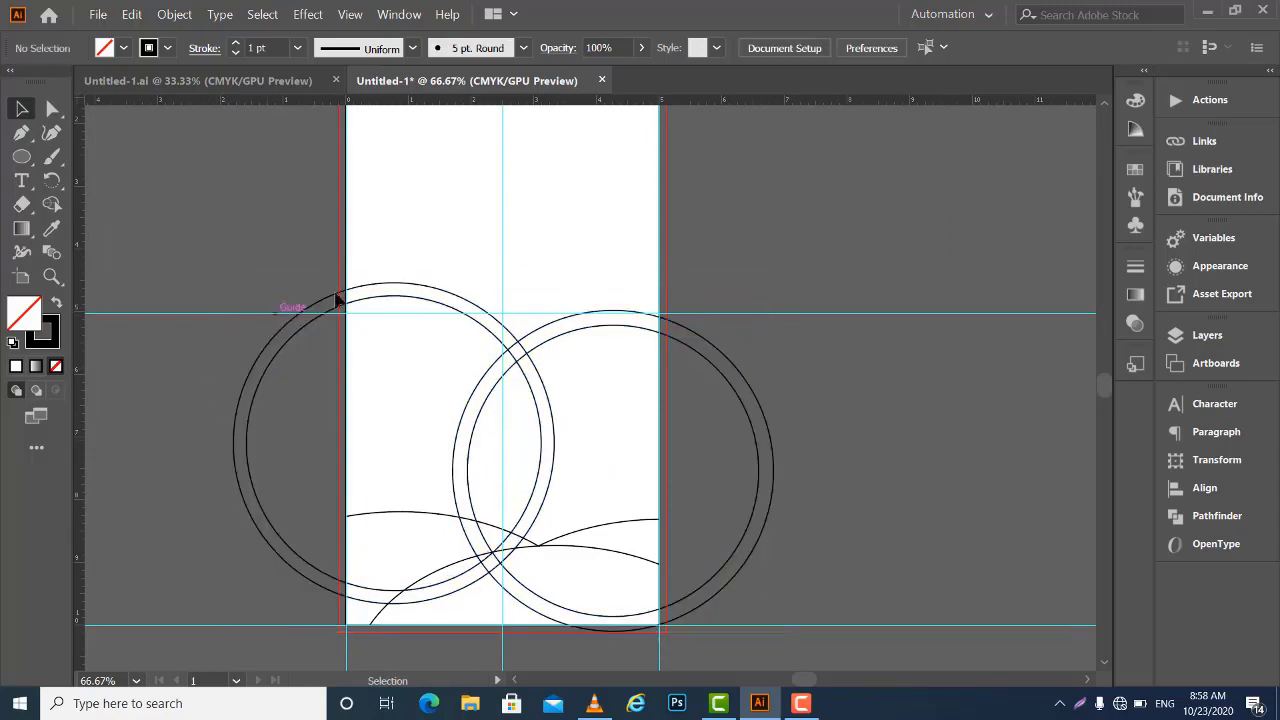
{"action": "left_click_drag", "start_coordinate": [375, 249], "coordinate": [360, 338]}
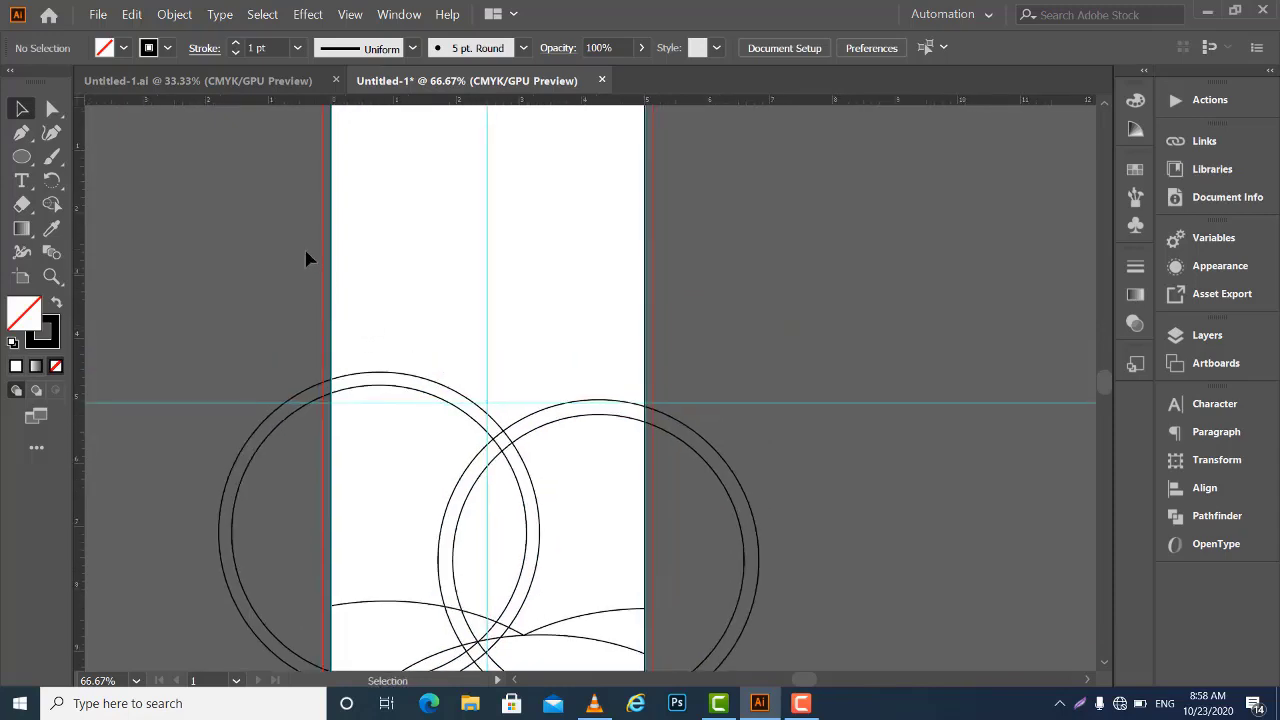
Select both overlapping circles and apply Pathfinder Divide
{"action": "left_click", "coordinate": [349, 270]}
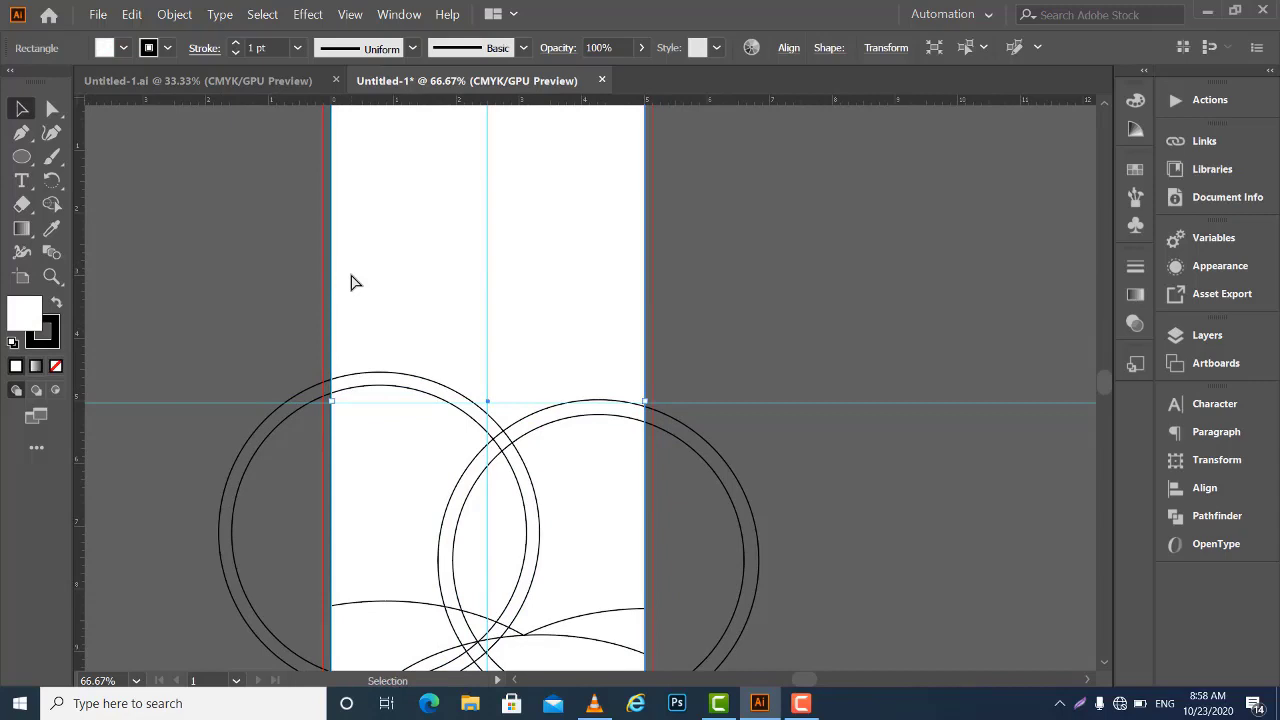
{"action": "left_click", "coordinate": [730, 470]}
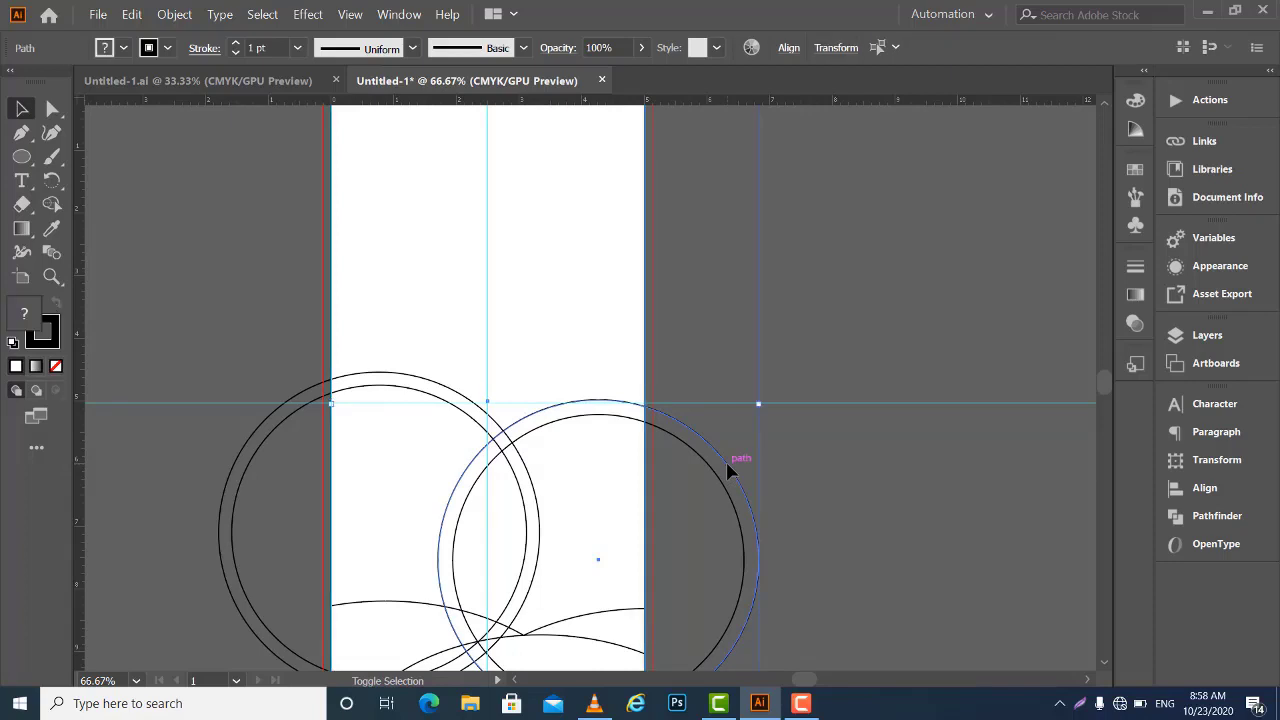
{"action": "left_click", "coordinate": [260, 432], "text": "shift"}
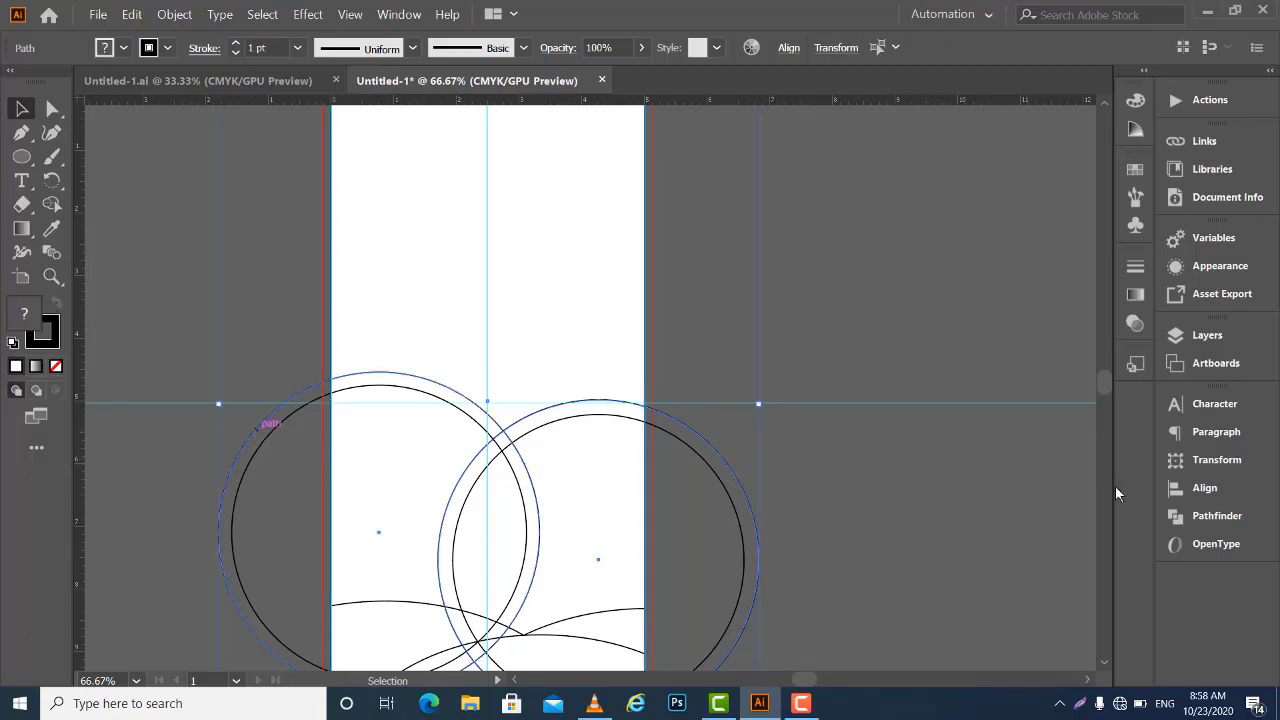
{"action": "left_click", "coordinate": [1200, 517]}
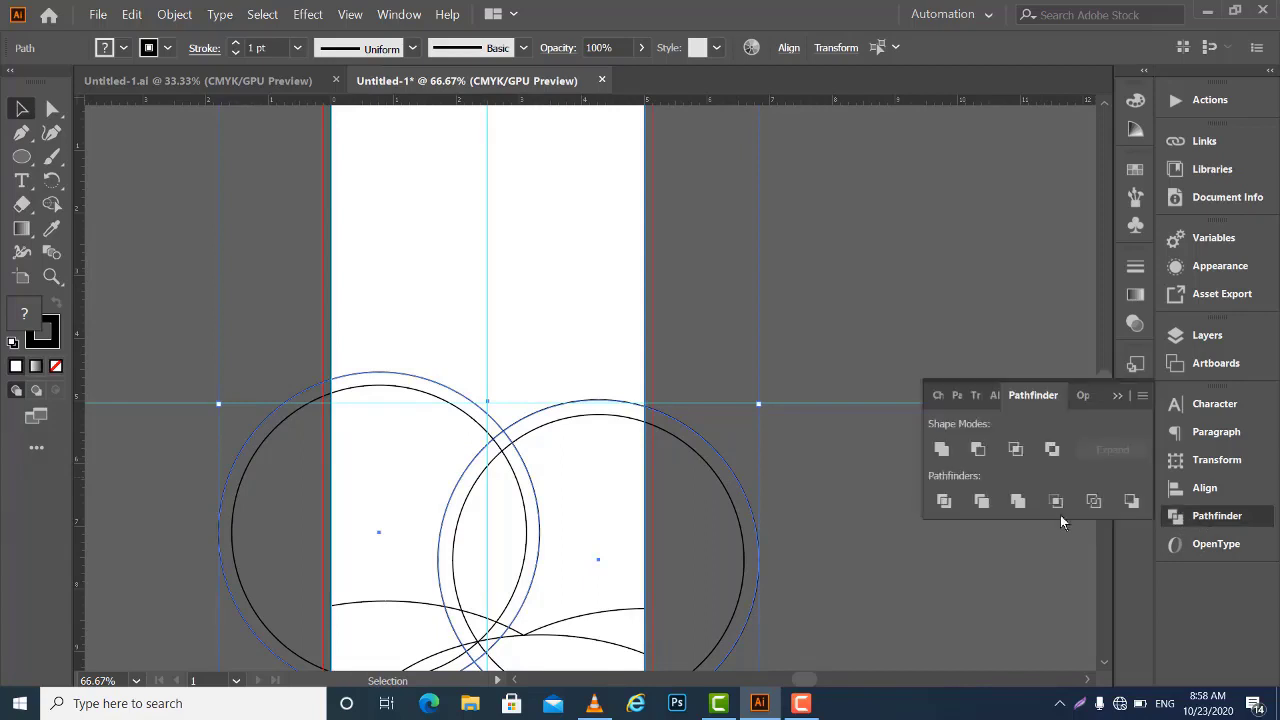
{"action": "left_click", "coordinate": [943, 501]}
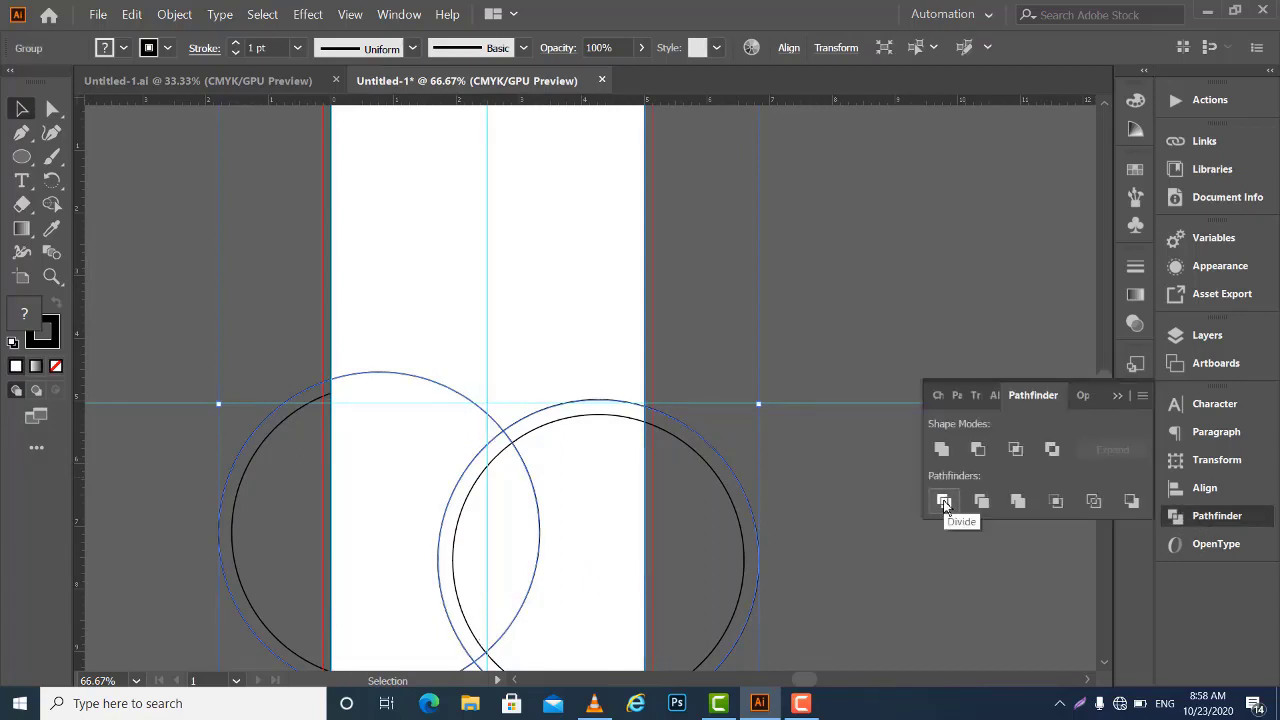
{"action": "left_click", "coordinate": [1120, 395]}
Ungroup the divided circle pieces into separate paths
{"action": "left_click", "coordinate": [826, 375]}
{"action": "left_click", "coordinate": [710, 452]}
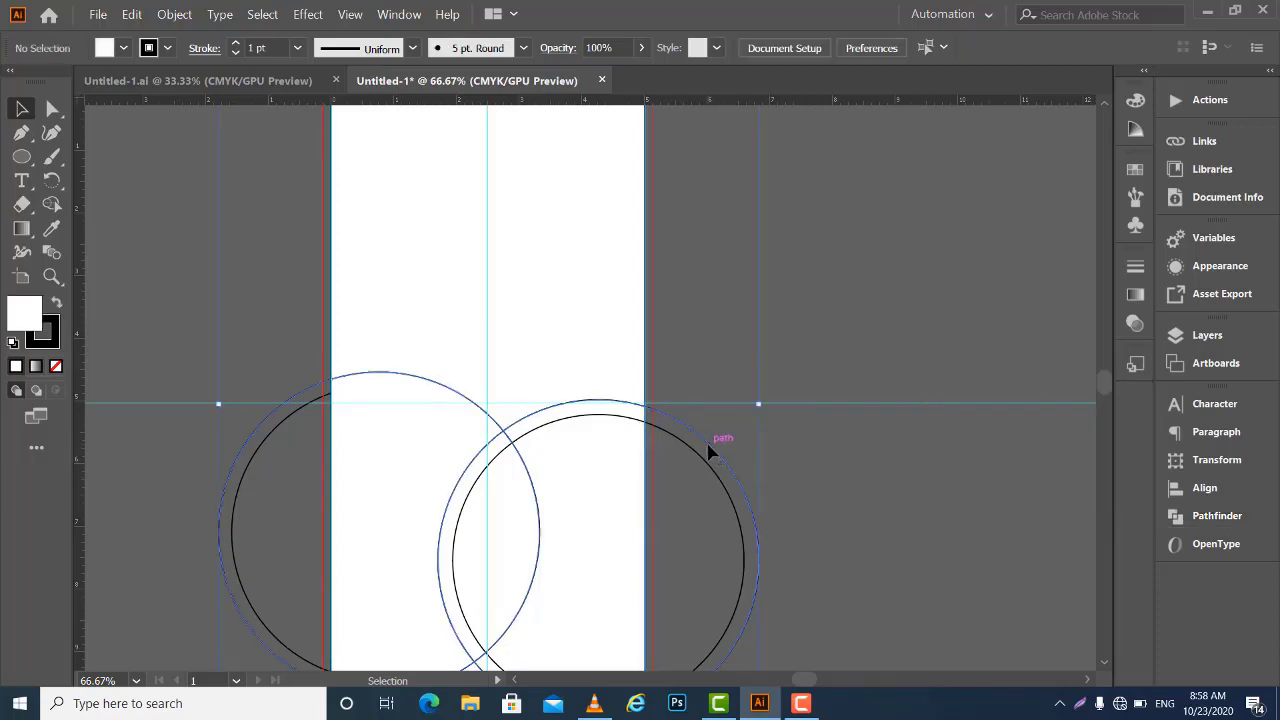
{"action": "right_click", "coordinate": [708, 445]}
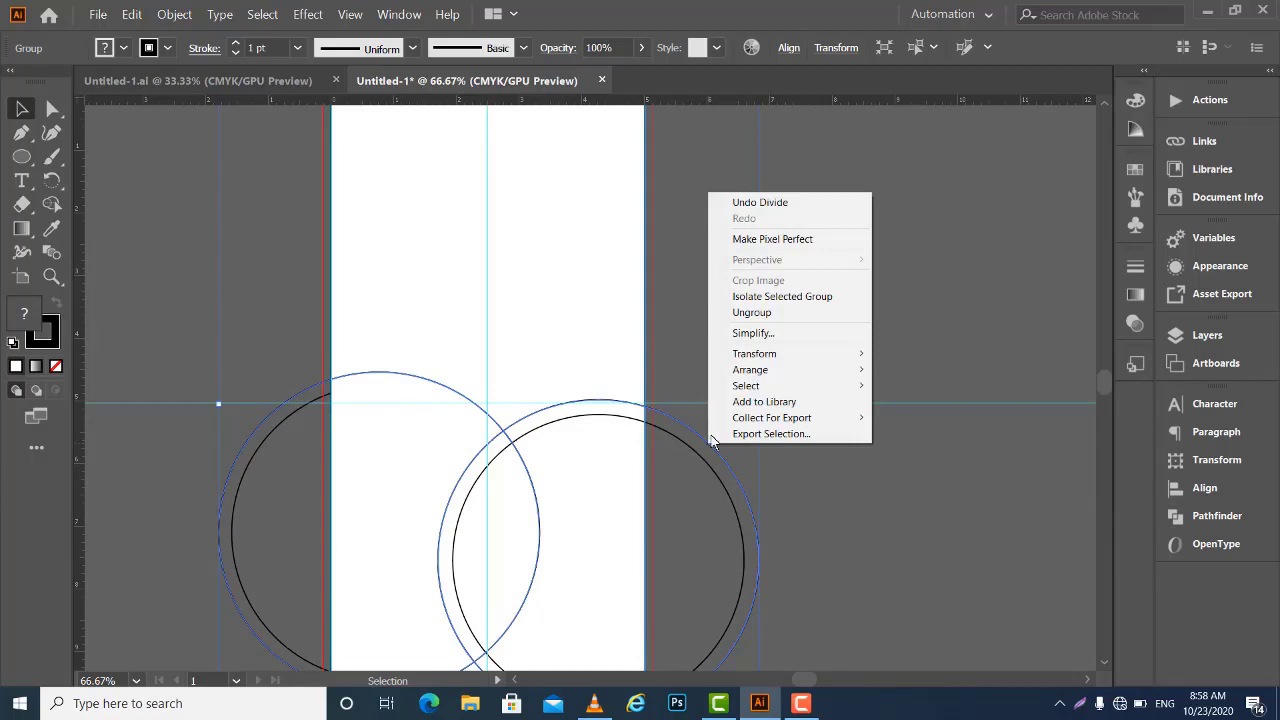
{"action": "left_click", "coordinate": [766, 313]}
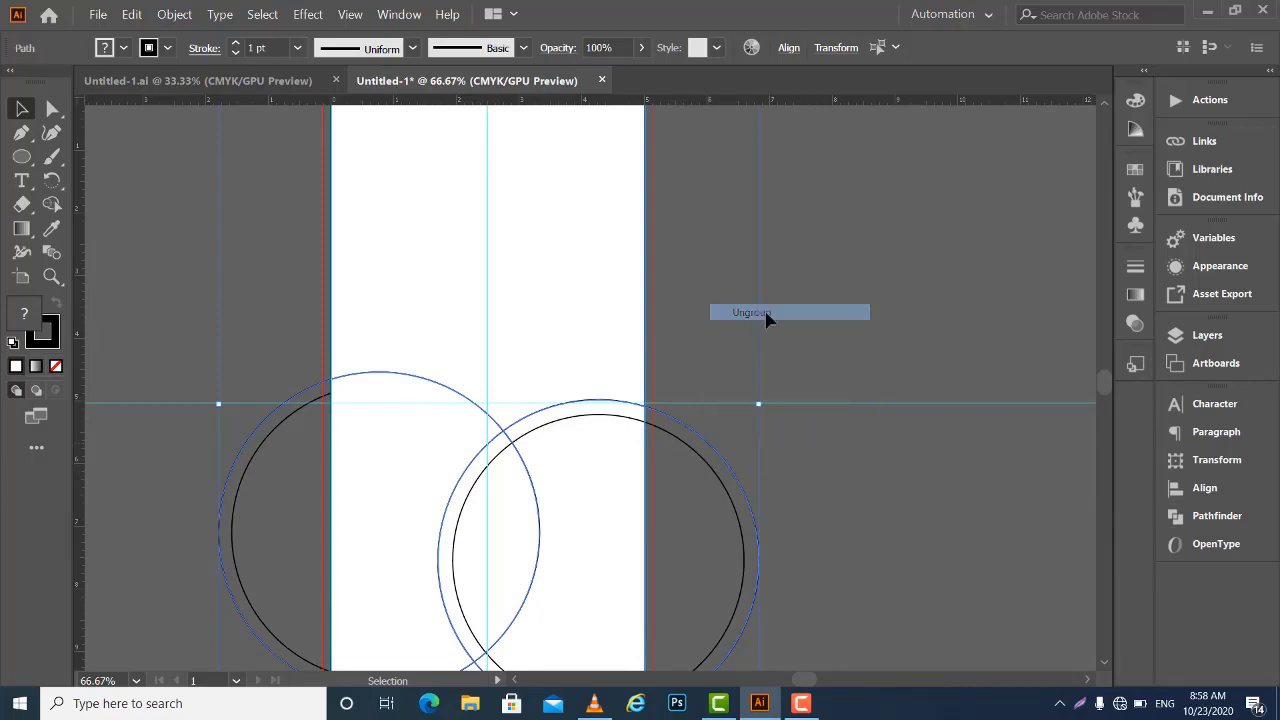
{"action": "left_click", "coordinate": [869, 486]}
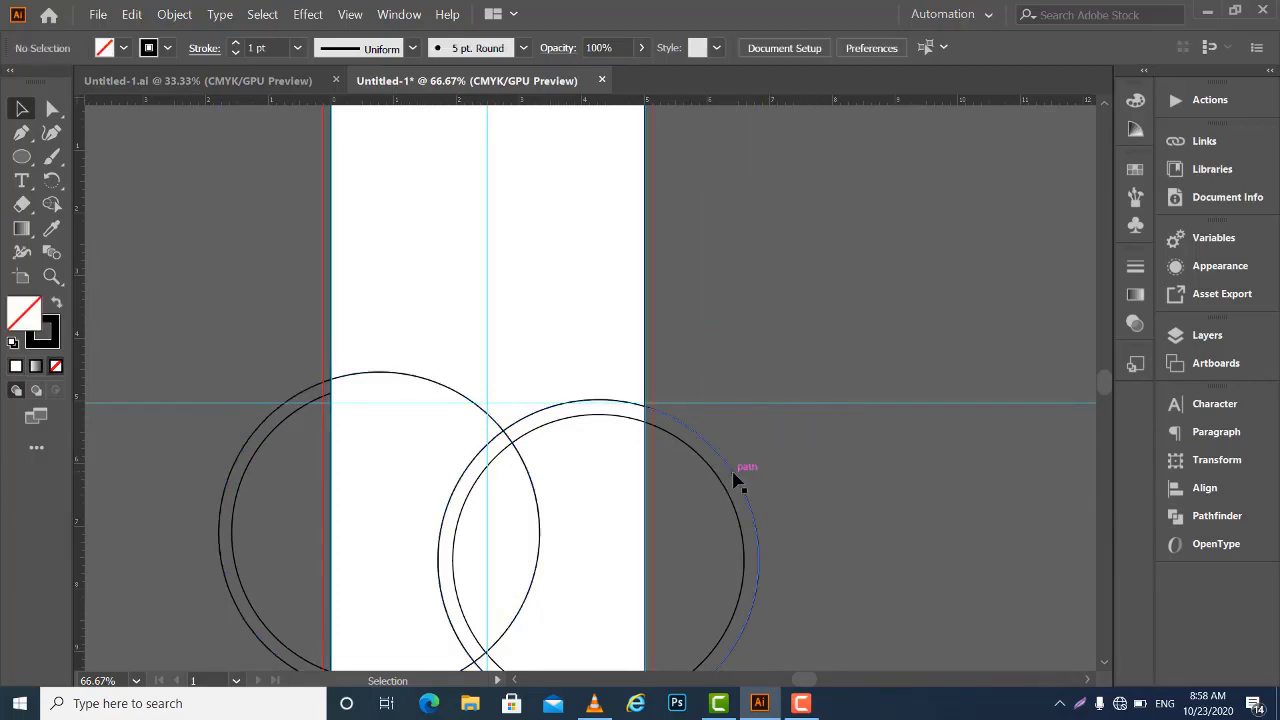
{"action": "left_click", "coordinate": [735, 480]}
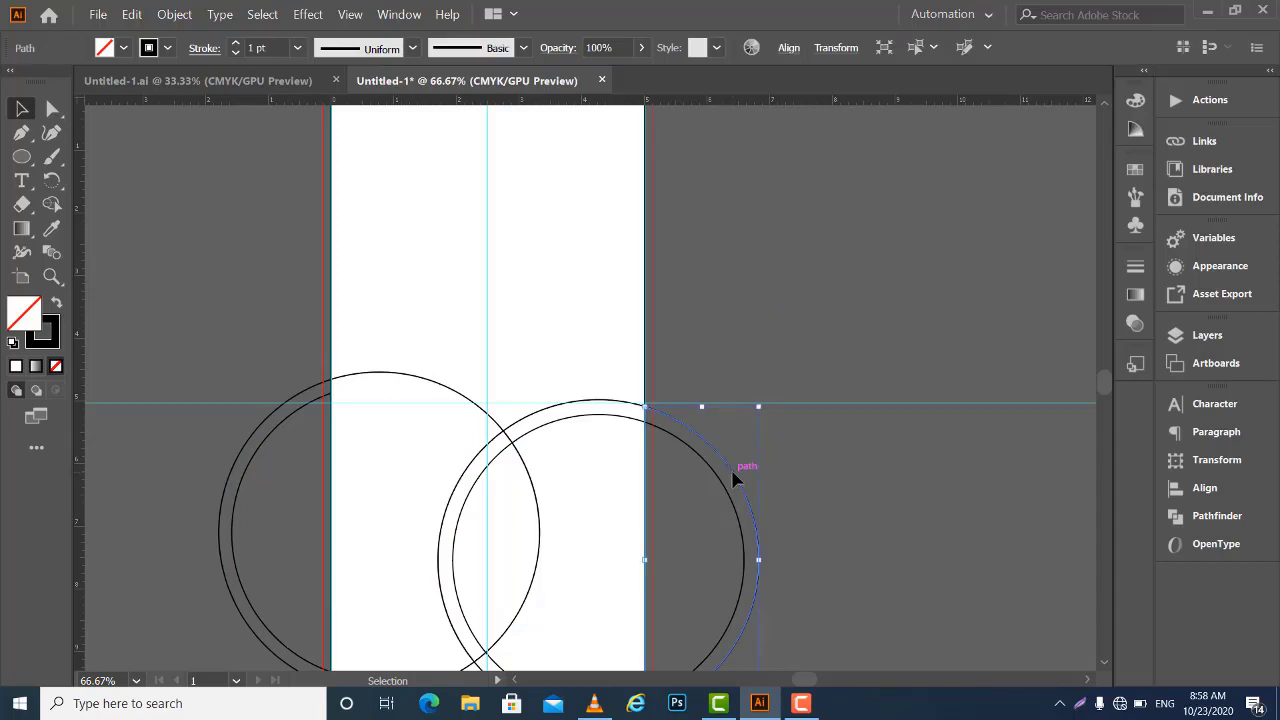
Delete the outer right arc and the small bottom path segment
{"action": "key", "text": "Delete"}
{"action": "scroll", "coordinate": [737, 500], "scroll_direction": "down", "scroll_amount": 2}
{"action": "scroll", "coordinate": [700, 500], "scroll_direction": "down", "scroll_amount": 3}
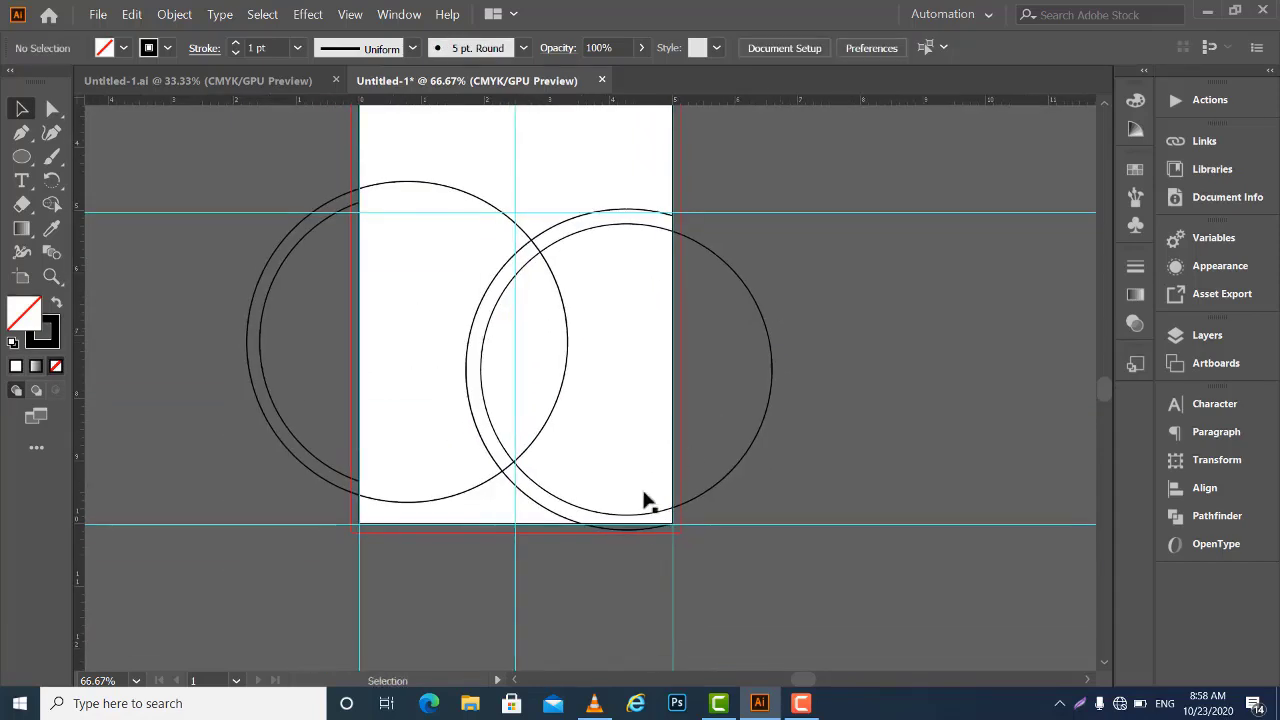
{"action": "left_click", "coordinate": [596, 532]}
{"action": "key", "text": "Delete"}
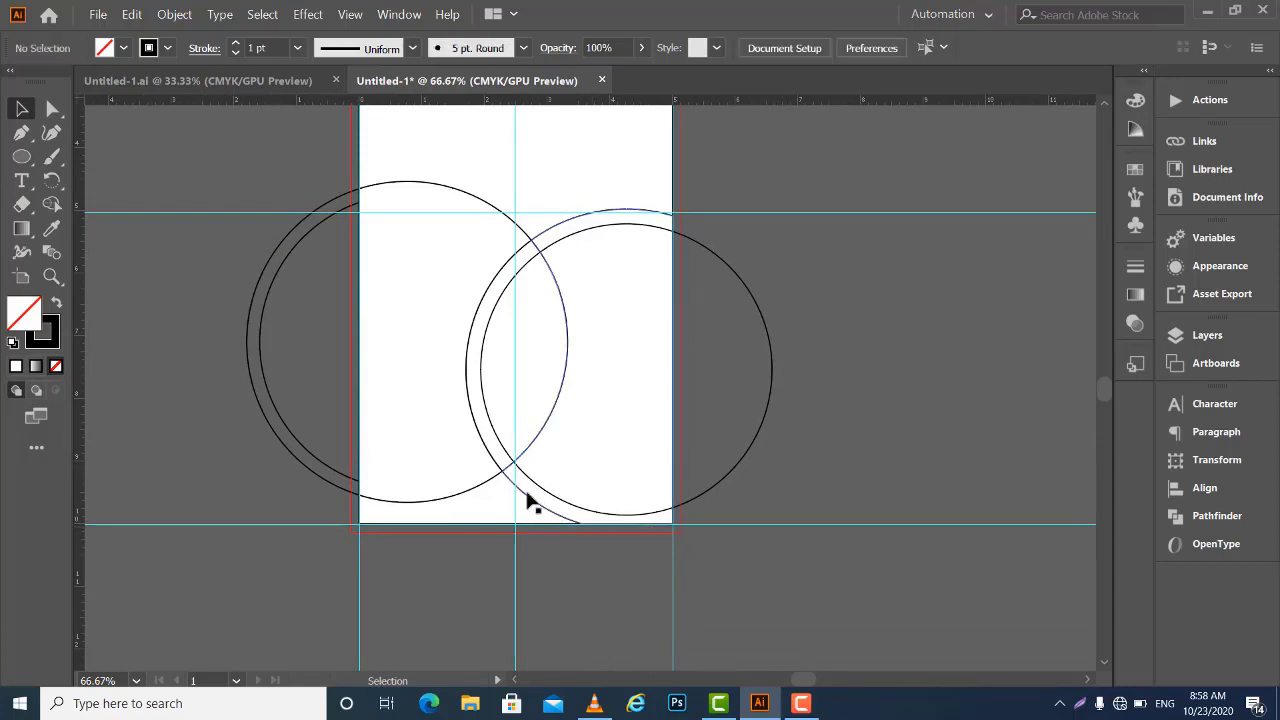
{"action": "left_click", "coordinate": [524, 500]}
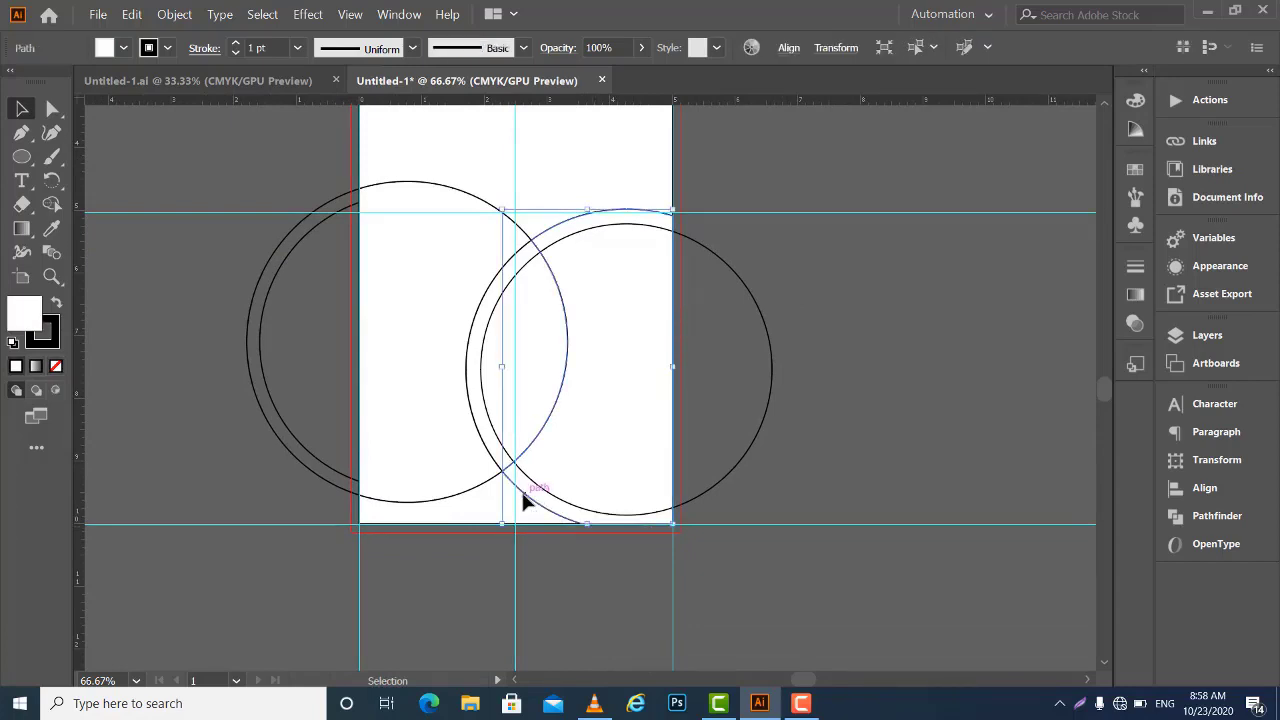
{"action": "left_click", "coordinate": [582, 396]}
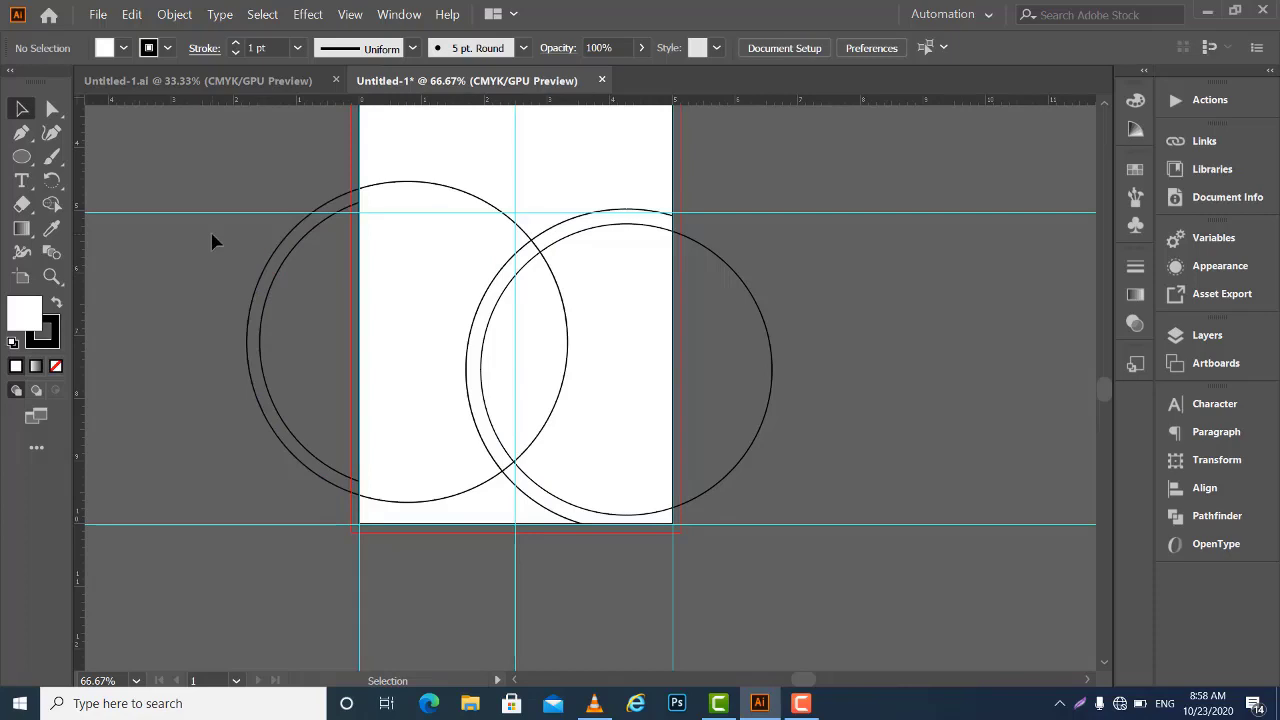
Delete the outer left arc, the lens-shaped overlap piece and a left circle piece
{"action": "left_click", "coordinate": [270, 275]}
{"action": "key", "text": "Delete"}
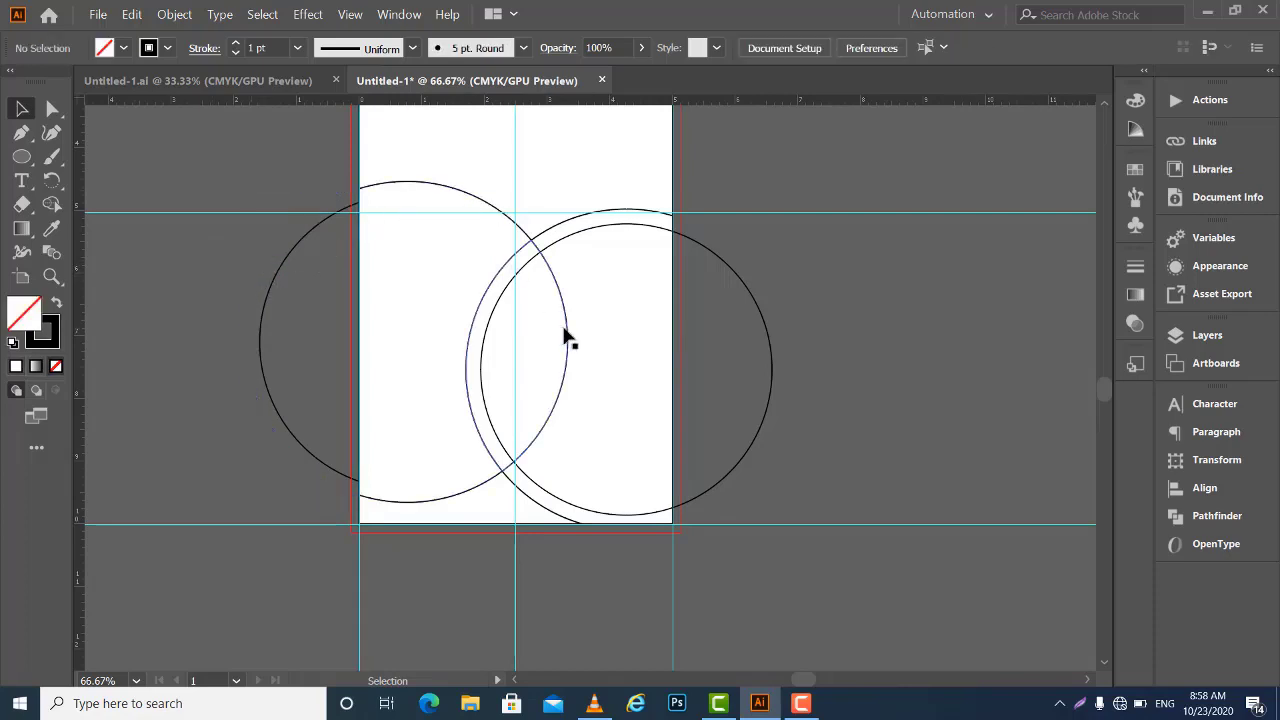
{"action": "left_click", "coordinate": [565, 336]}
{"action": "key", "text": "Delete"}
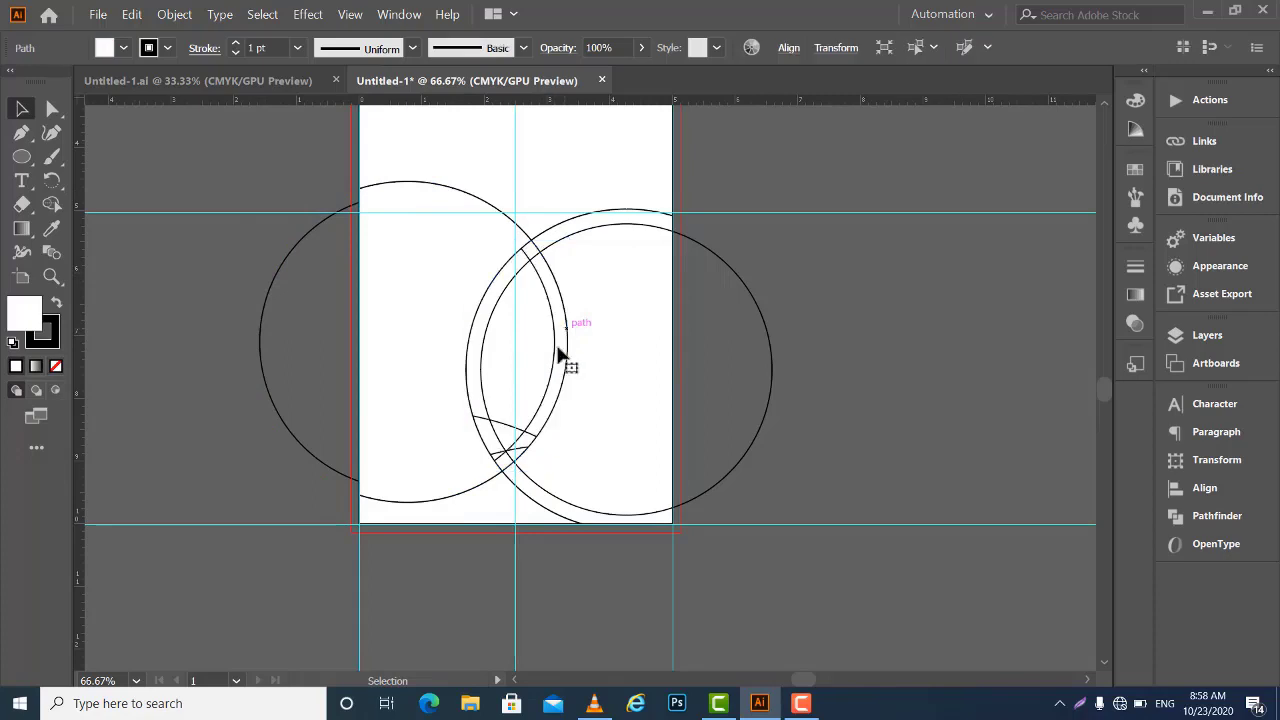
{"action": "left_click", "coordinate": [488, 481]}
{"action": "key", "text": "Delete"}
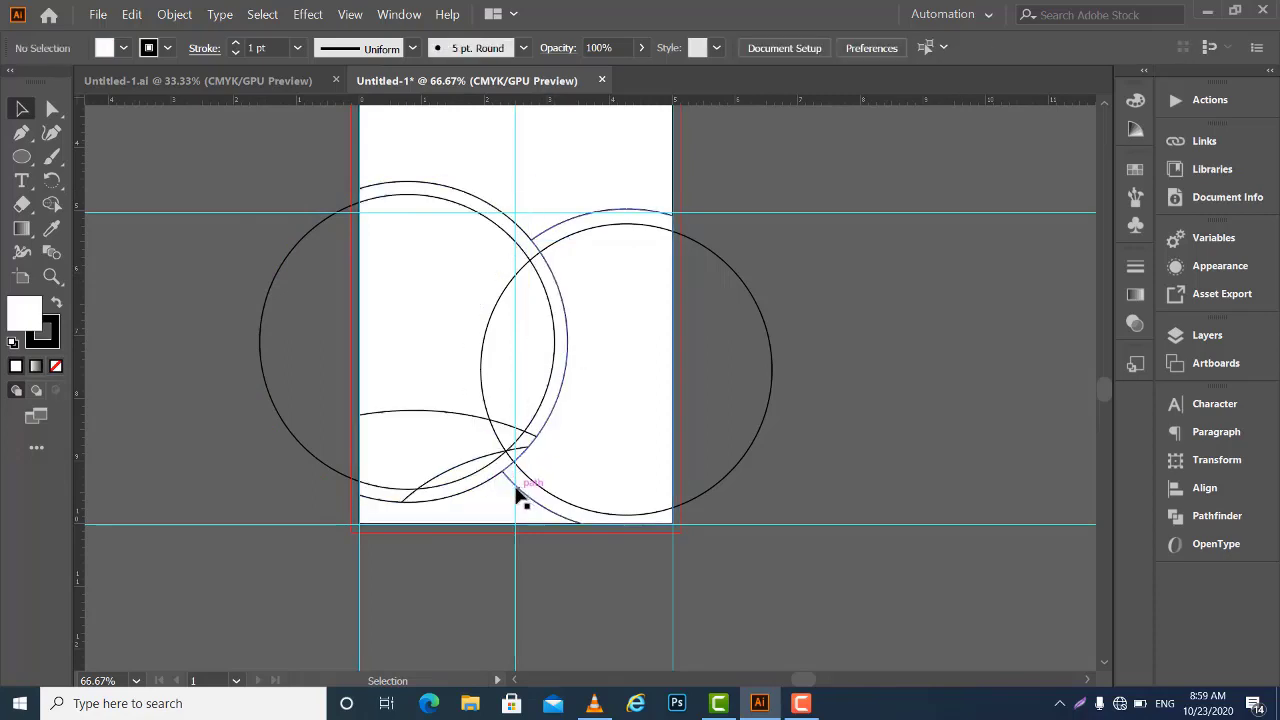
{"action": "left_click", "coordinate": [518, 491]}
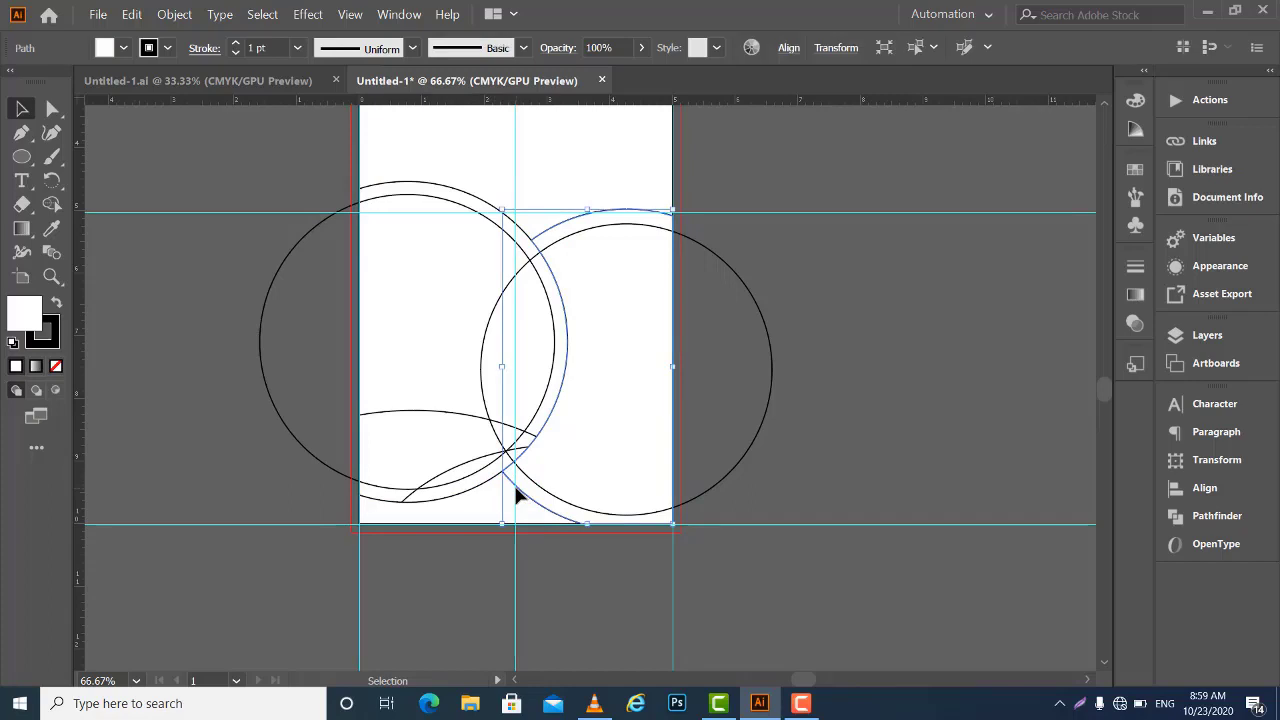
Restore the bottom arcs with undo, then delete the notched bottom arc
{"action": "key", "text": "ctrl+z"}
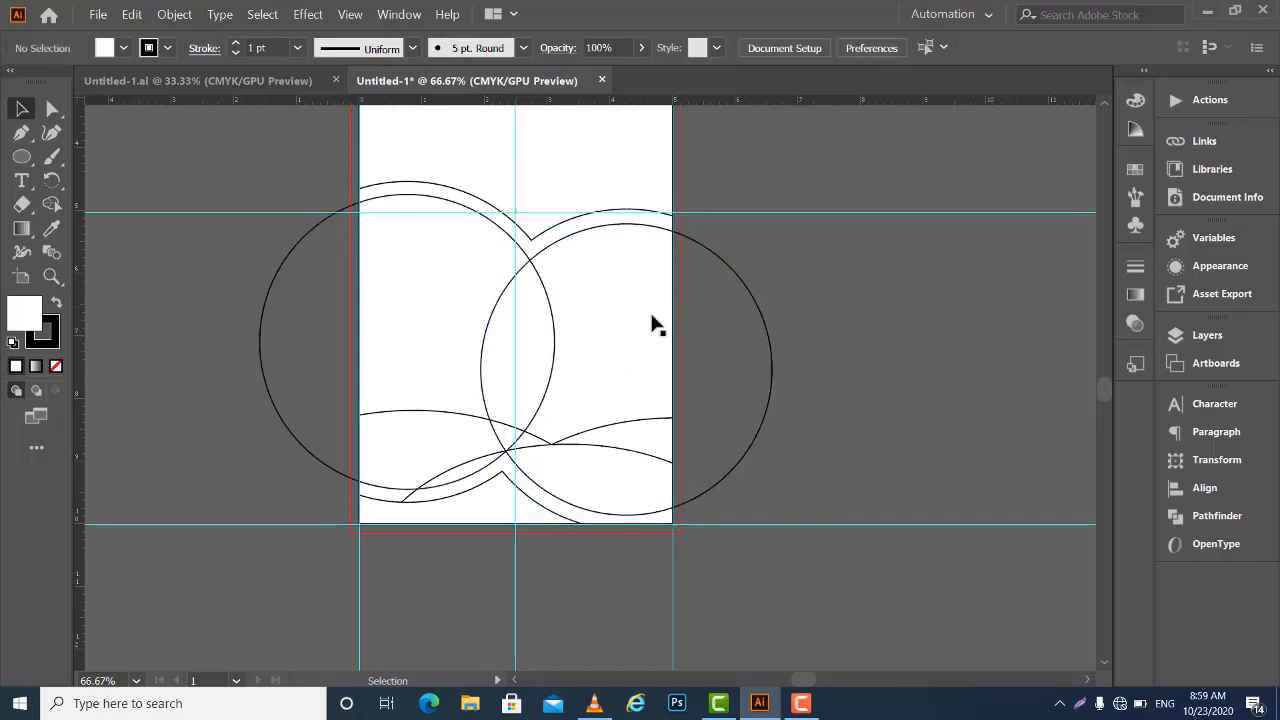
{"action": "scroll", "coordinate": [615, 285], "scroll_direction": "up", "scroll_amount": 2}
{"action": "scroll", "coordinate": [609, 317], "scroll_direction": "up", "scroll_amount": 2}
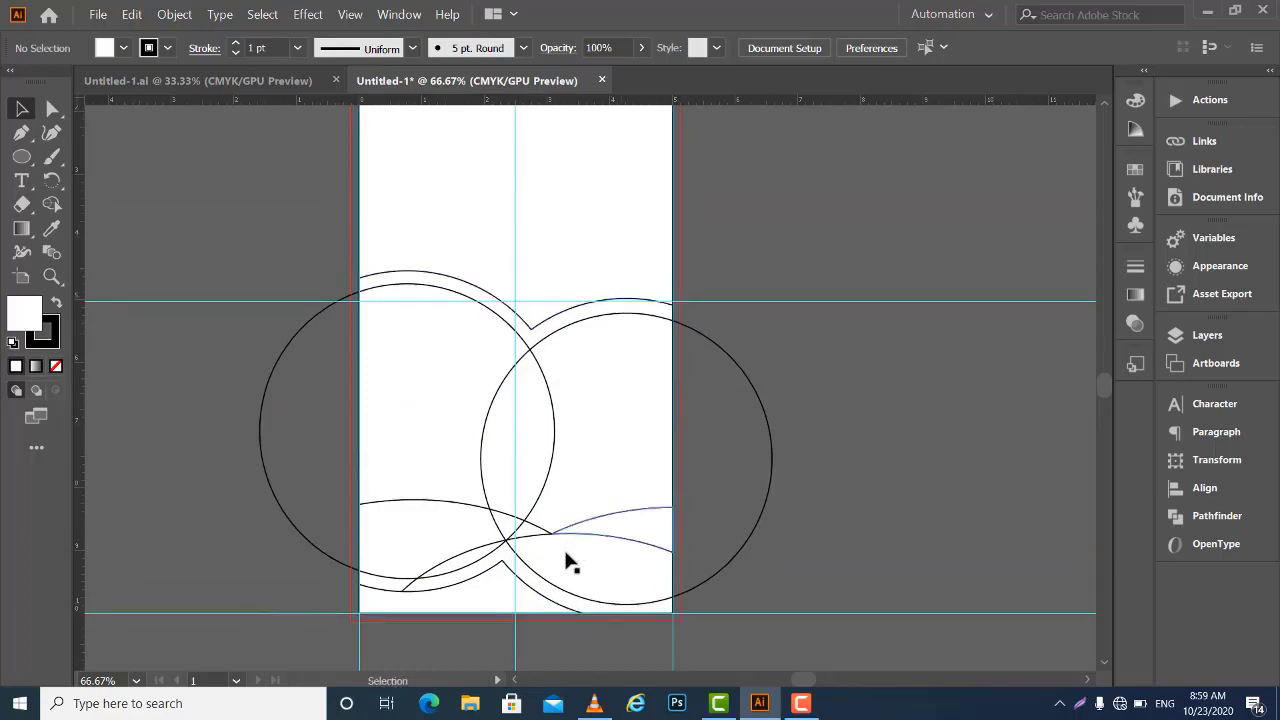
{"action": "left_click", "coordinate": [503, 578]}
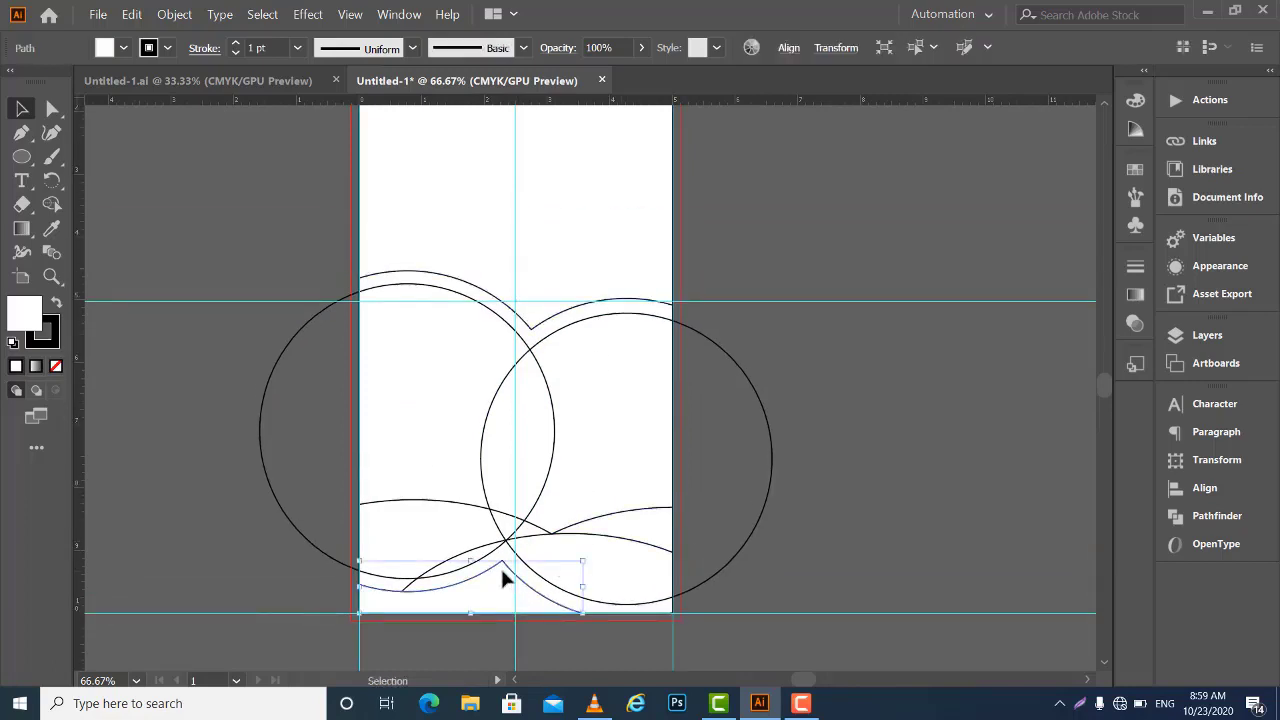
{"action": "key", "text": "Delete"}
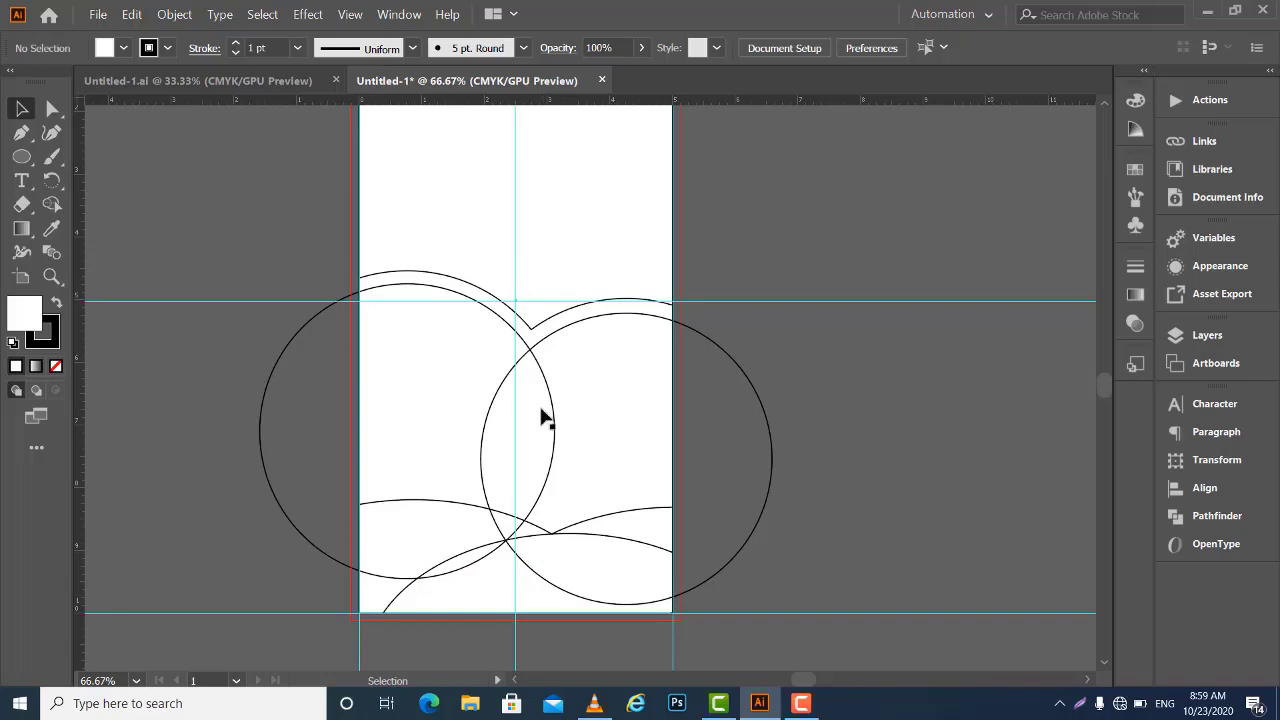
{"action": "scroll", "coordinate": [537, 320], "scroll_direction": "up", "scroll_amount": 2}
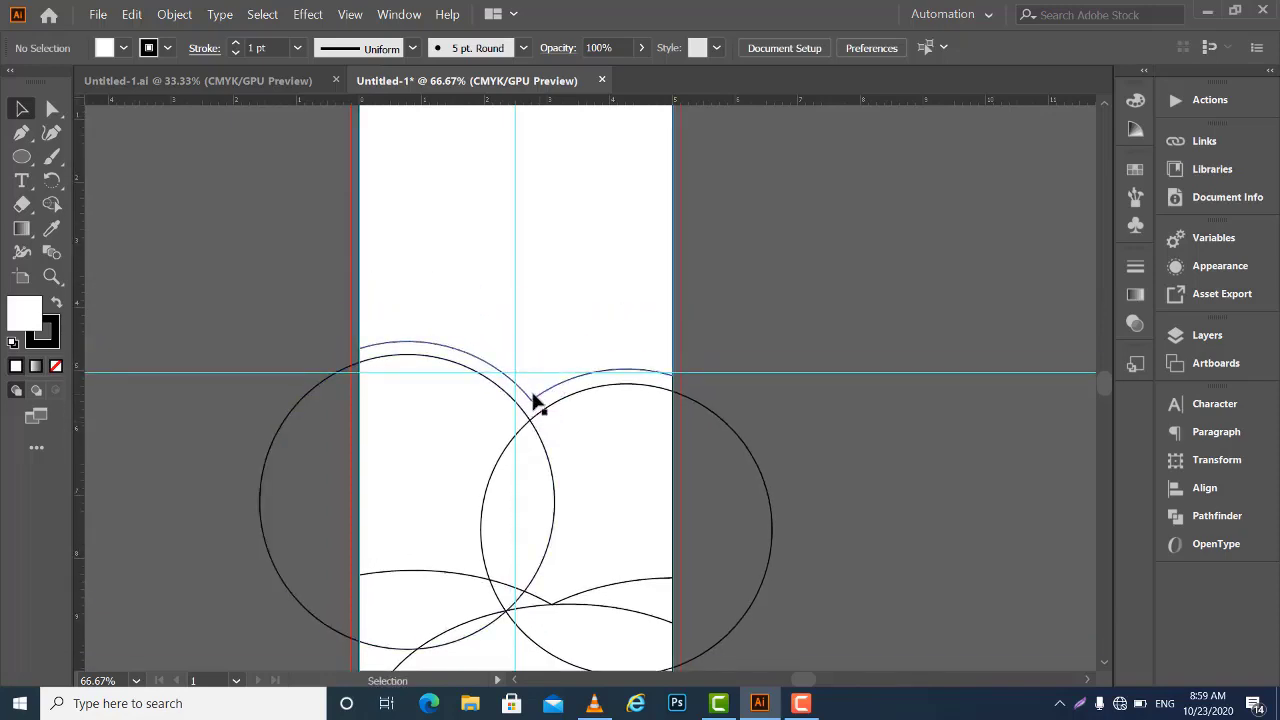
{"action": "left_click_drag", "start_coordinate": [535, 402], "coordinate": [869, 392]}
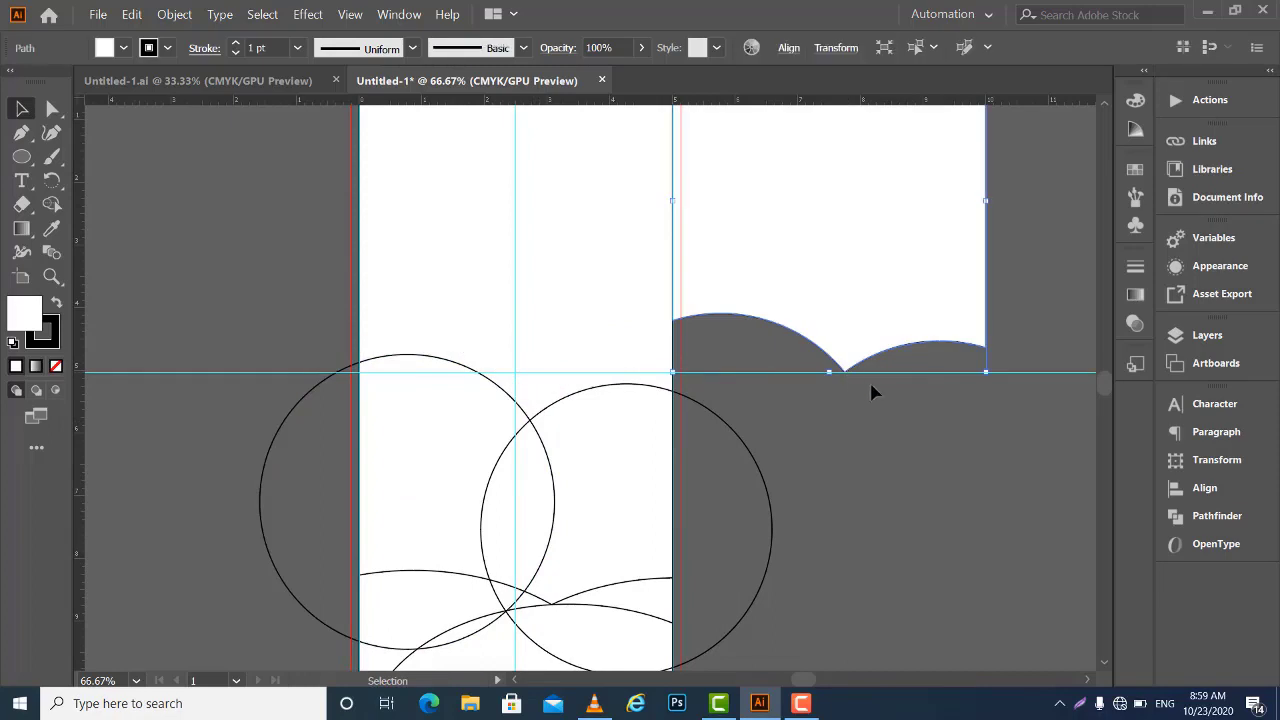
{"action": "key", "text": "a"}
{"action": "key", "text": "ctrl+z"}
{"action": "key", "text": "v"}
{"action": "left_click", "coordinate": [842, 407]}
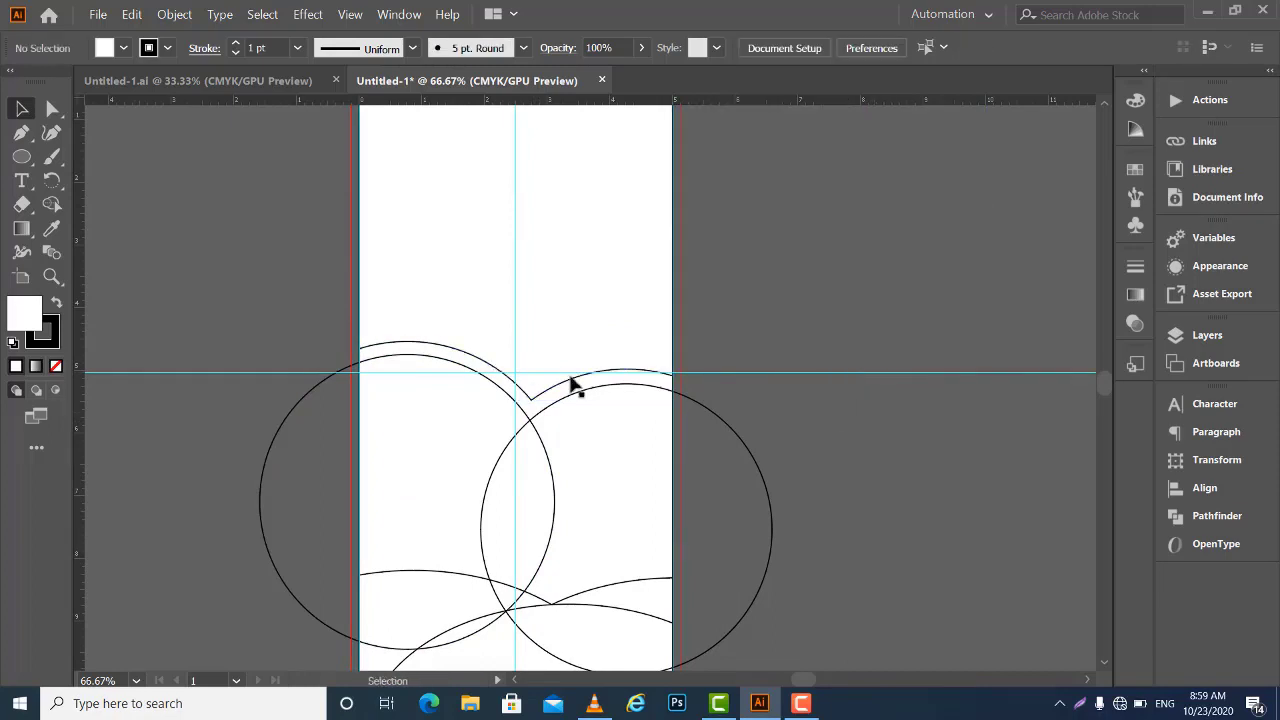
{"action": "left_click", "coordinate": [622, 374]}
{"action": "key", "text": "a"}
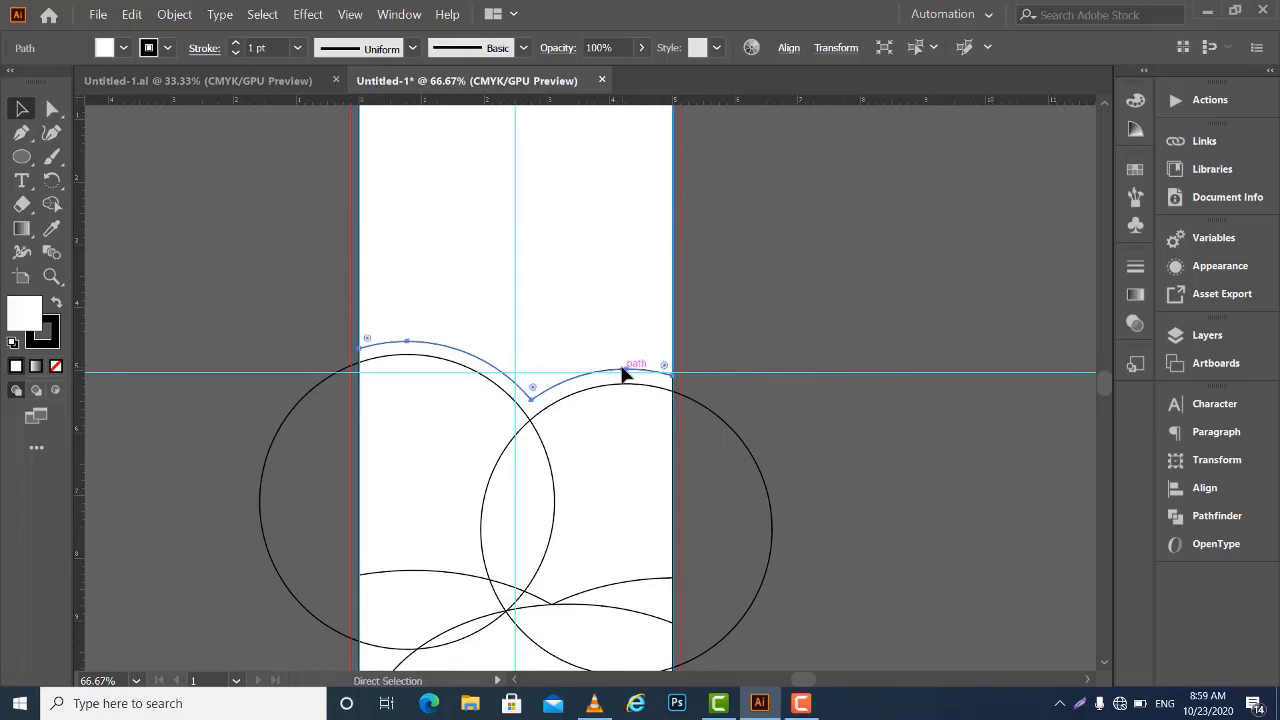
{"action": "key", "text": "ctrl+shift+a"}
{"action": "key", "text": "v"}
{"action": "mouse_move", "coordinate": [360, 308]}
{"action": "left_mouse_down"}
{"action": "mouse_move", "coordinate": [622, 381]}
{"action": "mouse_move", "coordinate": [588, 352]}
{"action": "left_mouse_up"}
{"action": "left_click", "coordinate": [318, 267]}
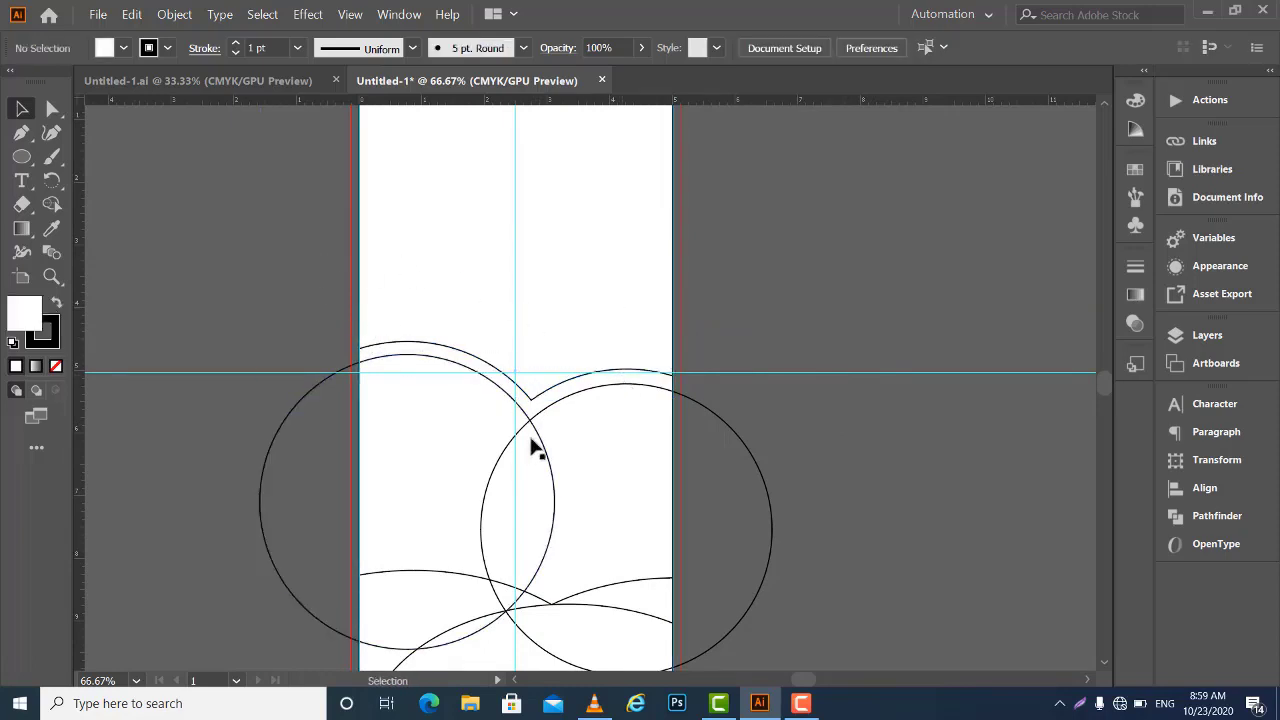
{"action": "left_click", "coordinate": [760, 478]}
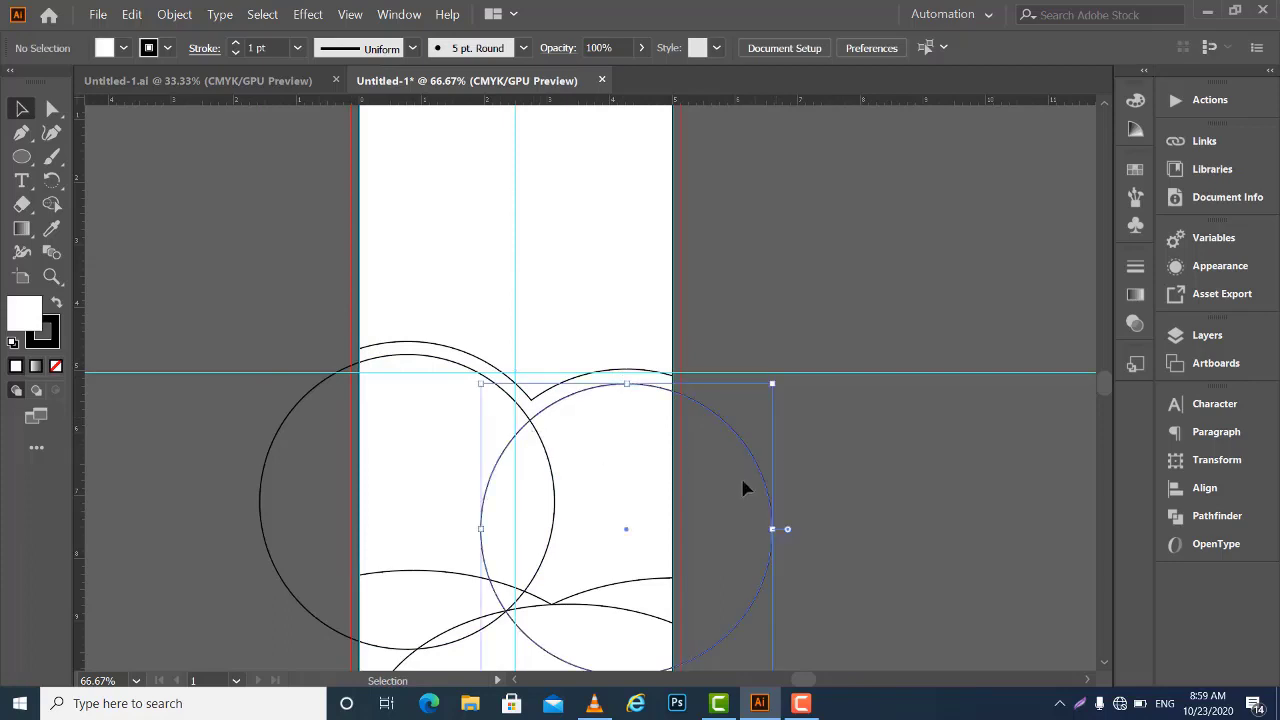
{"action": "left_click", "coordinate": [284, 503], "text": "shift"}
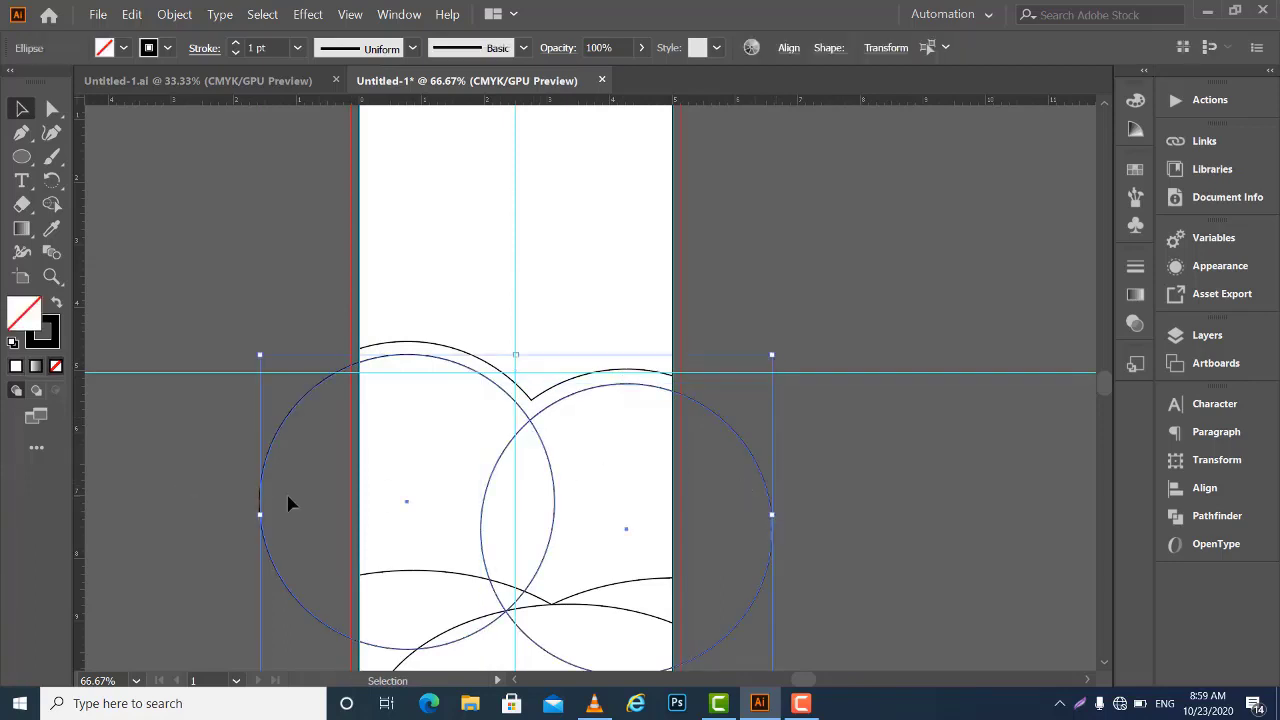
{"action": "left_click", "coordinate": [300, 472]}
{"action": "left_click", "coordinate": [475, 386]}
{"action": "left_click", "coordinate": [677, 245]}
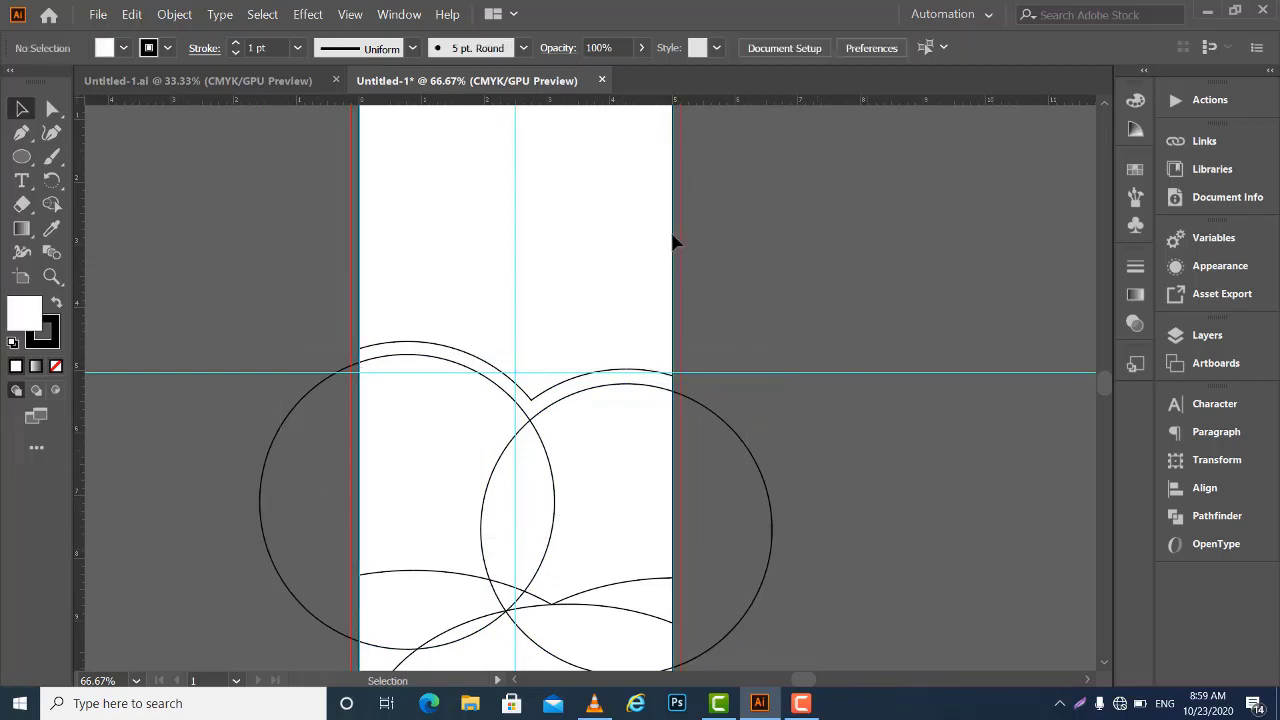
{"action": "left_click", "coordinate": [677, 518]}
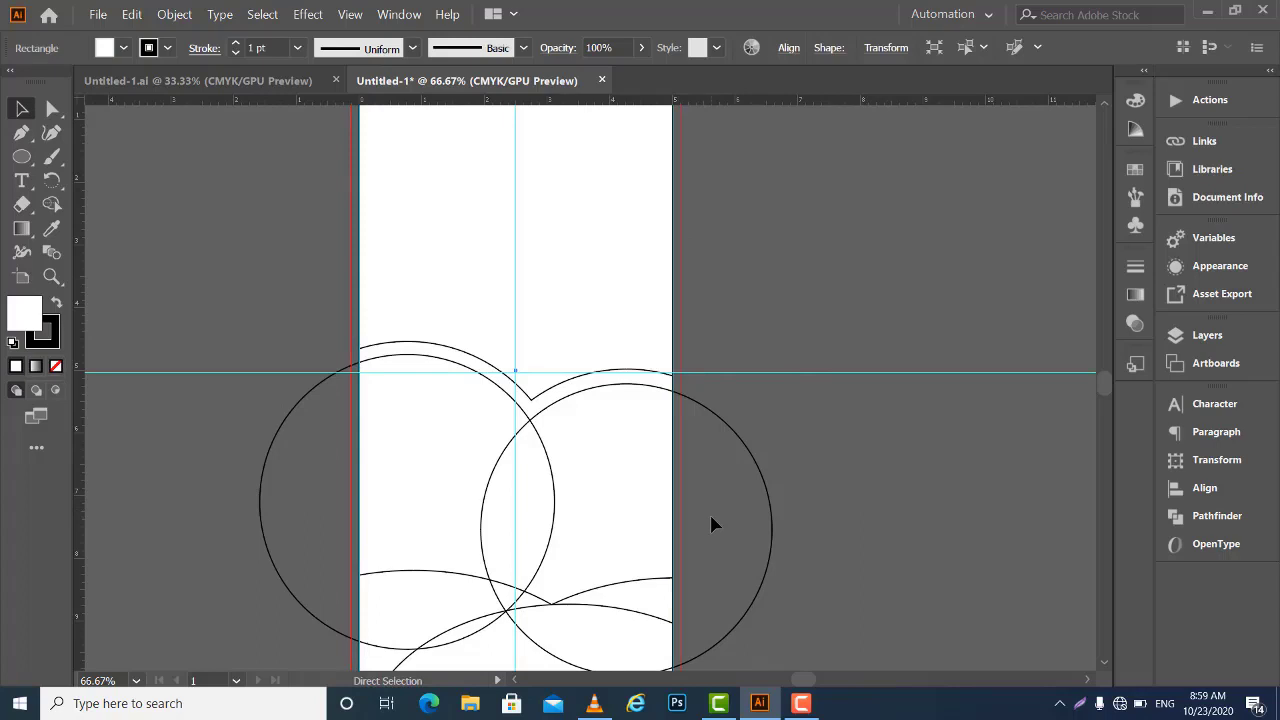
{"action": "left_click", "coordinate": [709, 524]}
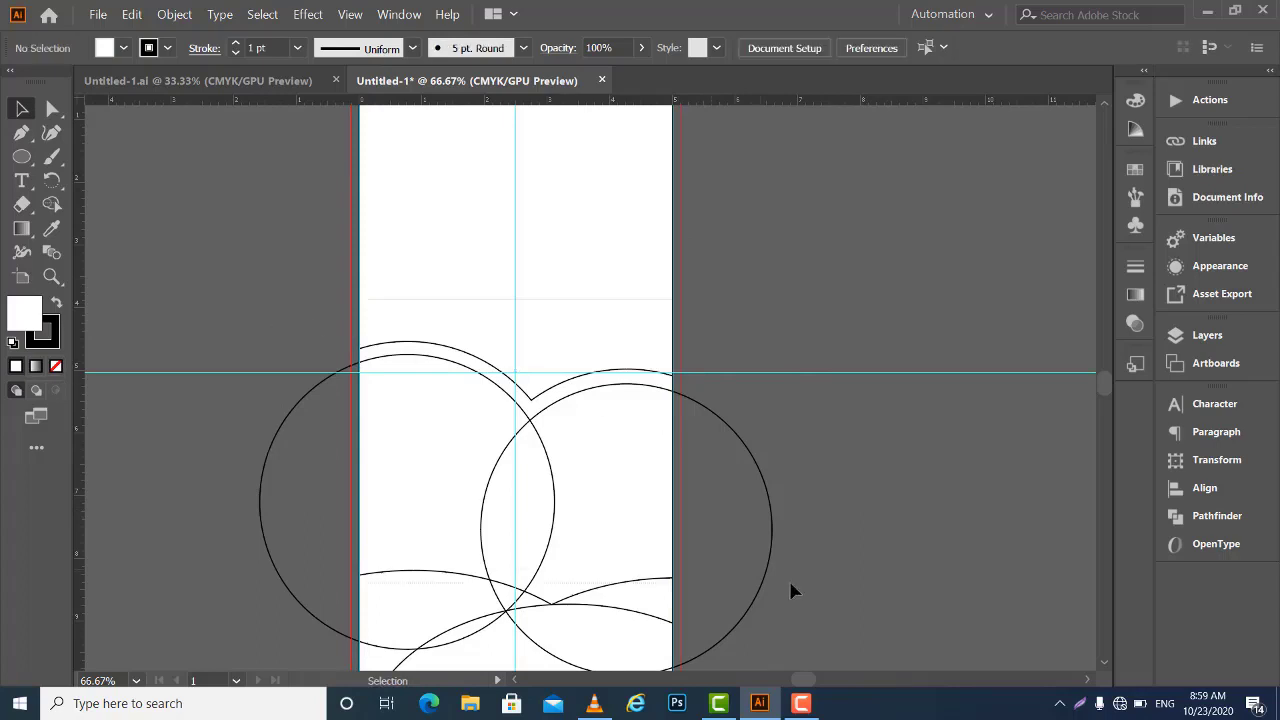
{"action": "left_click", "coordinate": [660, 578]}
{"action": "left_click", "coordinate": [982, 517]}
{"action": "scroll", "coordinate": [860, 335], "scroll_direction": "down", "scroll_amount": 3}
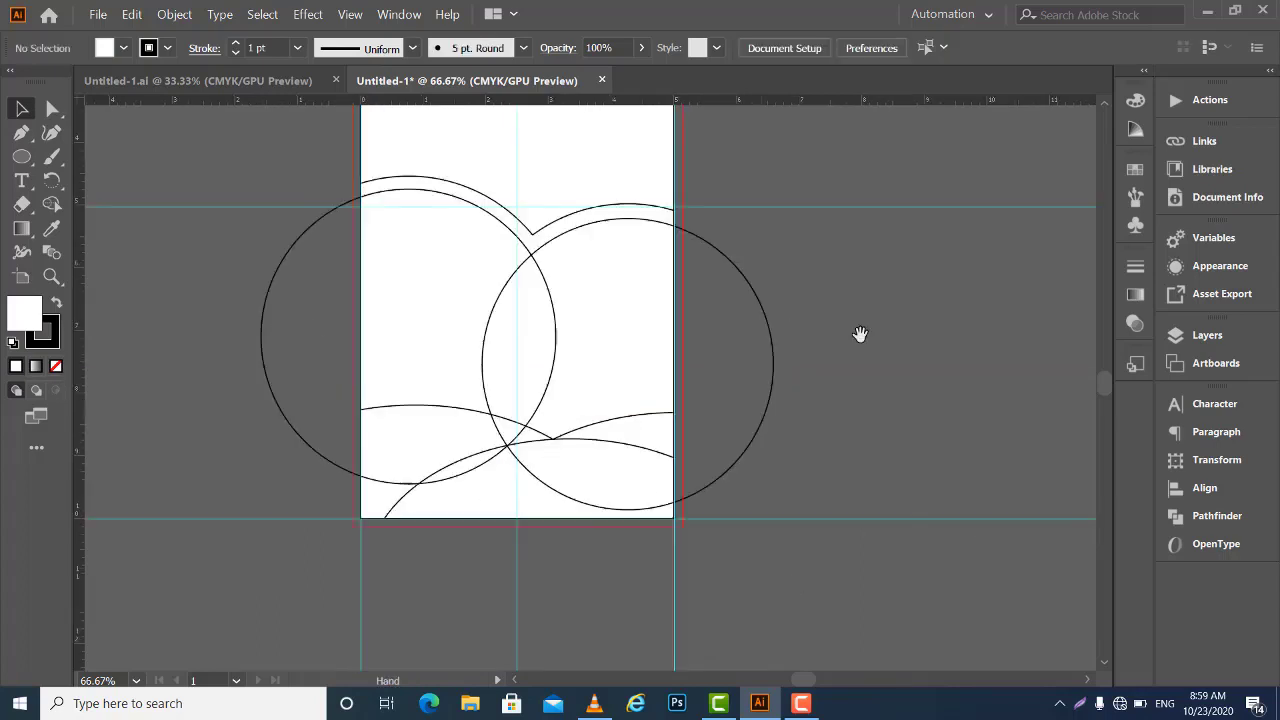
Undo the last change, deselect, and zoom to 100% over the circles
{"action": "left_click_drag", "start_coordinate": [429, 206], "coordinate": [436, 312]}
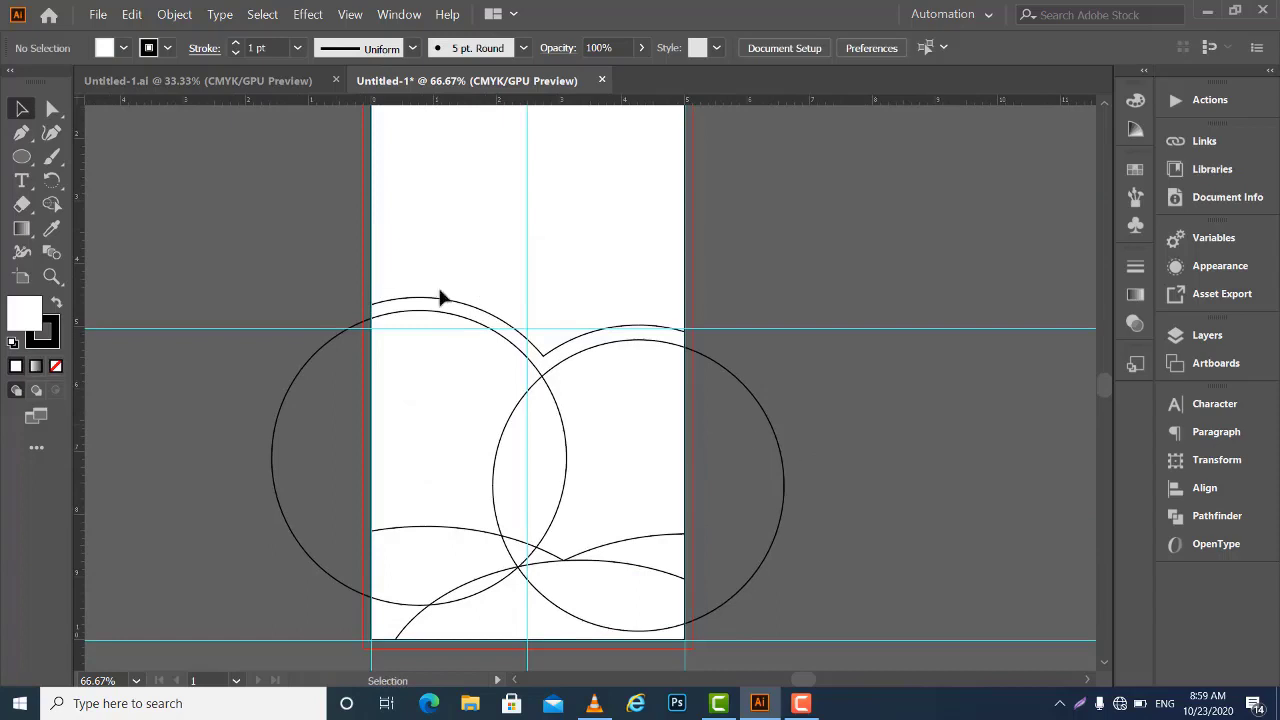
{"action": "key", "text": "space"}
{"action": "key", "text": "ctrl+z"}
{"action": "left_click", "coordinate": [823, 387]}
{"action": "key", "text": "ctrl+1"}
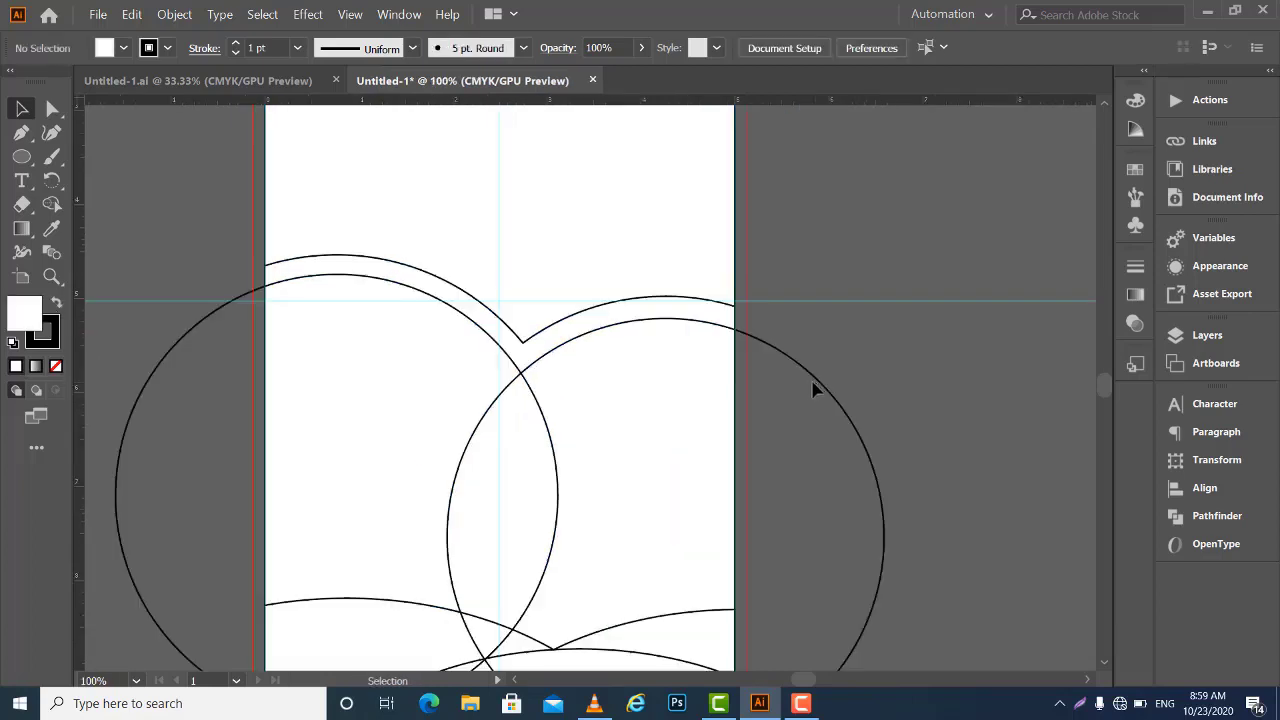
{"action": "left_click_drag", "start_coordinate": [709, 463], "coordinate": [709, 370]}
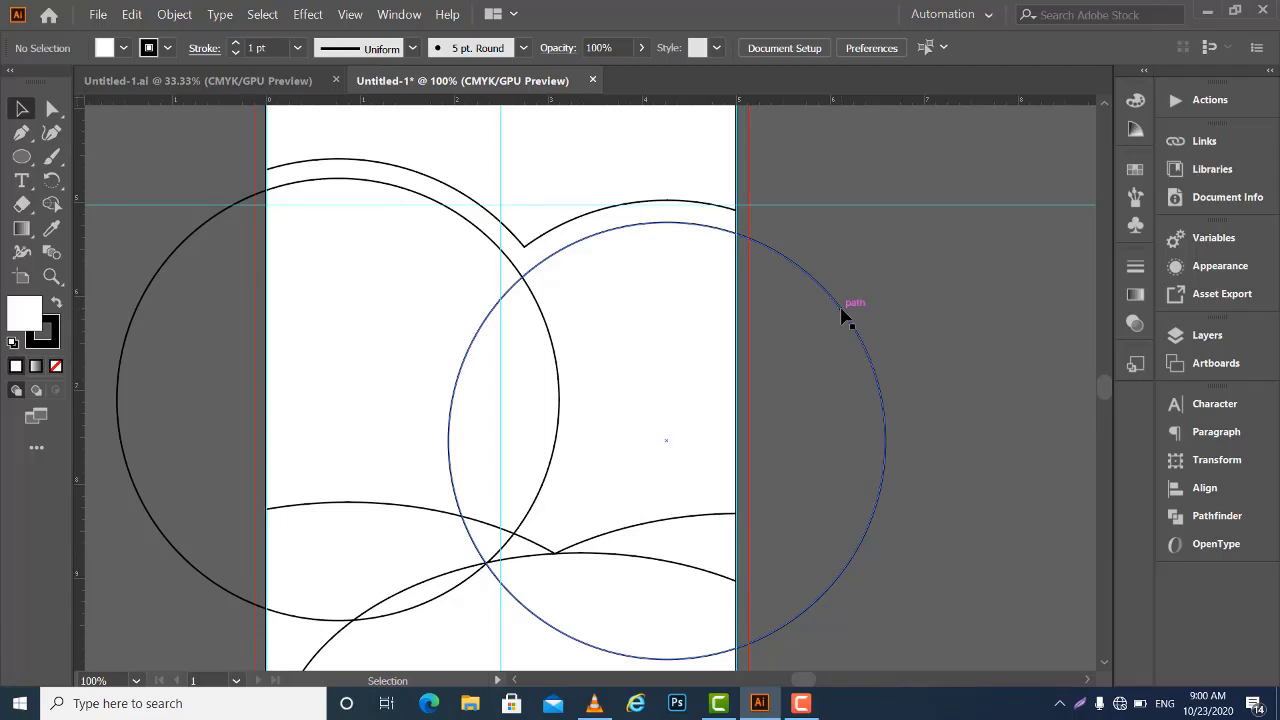
Select the right large circle so its resize bounding box shows
{"action": "key", "text": "a"}
{"action": "key", "text": "v"}
{"action": "left_click", "coordinate": [835, 362]}
{"action": "key", "text": "a"}
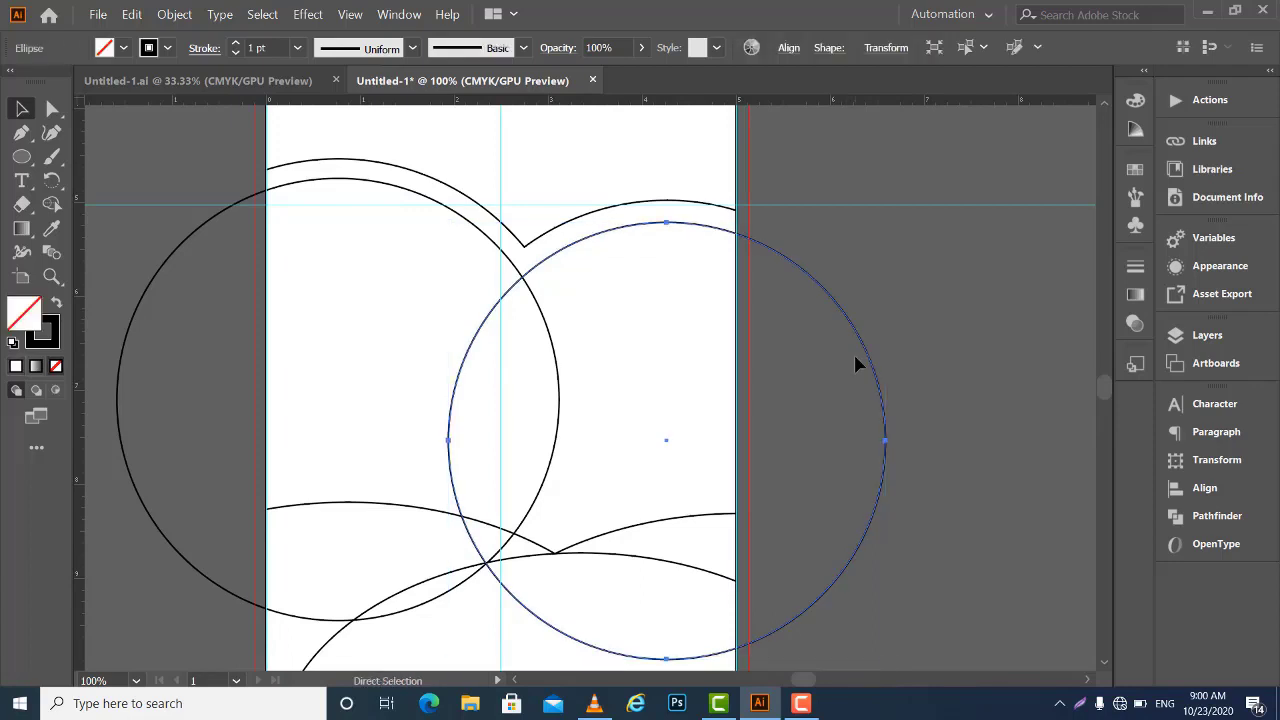
{"action": "left_click_drag", "start_coordinate": [880, 423], "coordinate": [825, 343]}
{"action": "key", "text": "v"}
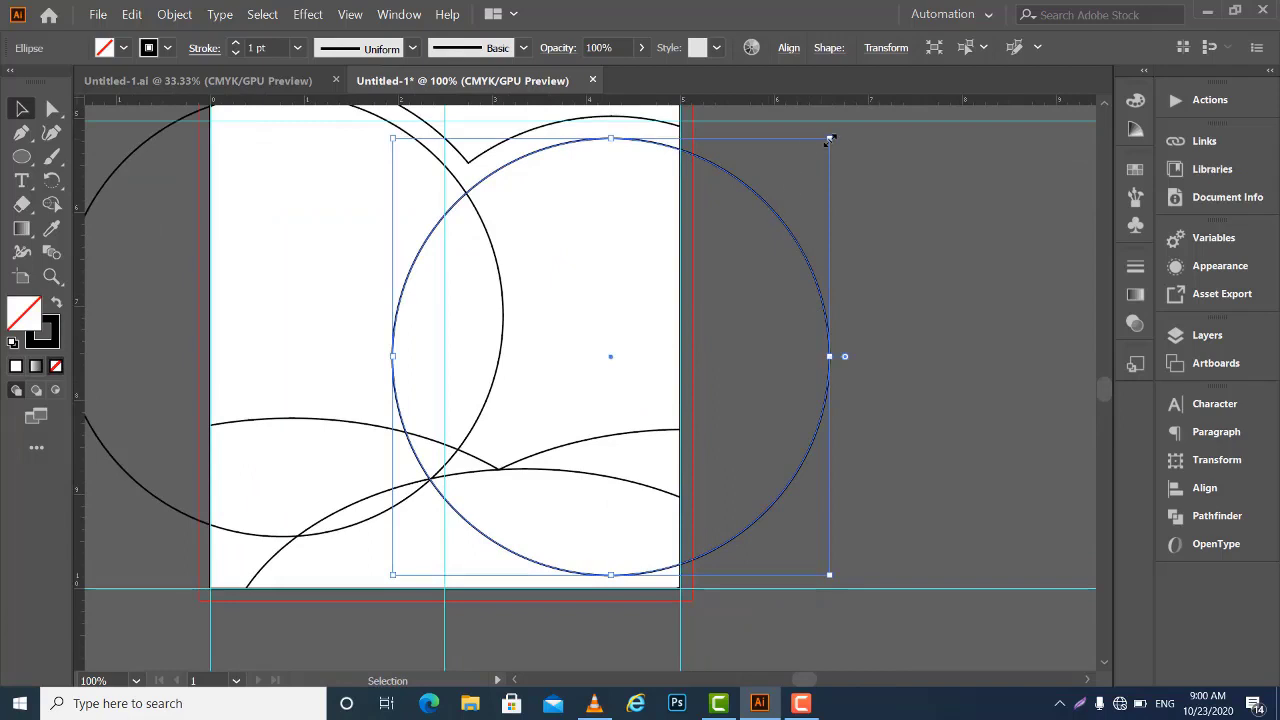
Resize the right circle slightly narrower and move it a little down
{"action": "left_click_drag", "start_coordinate": [829, 141], "coordinate": [822, 153]}
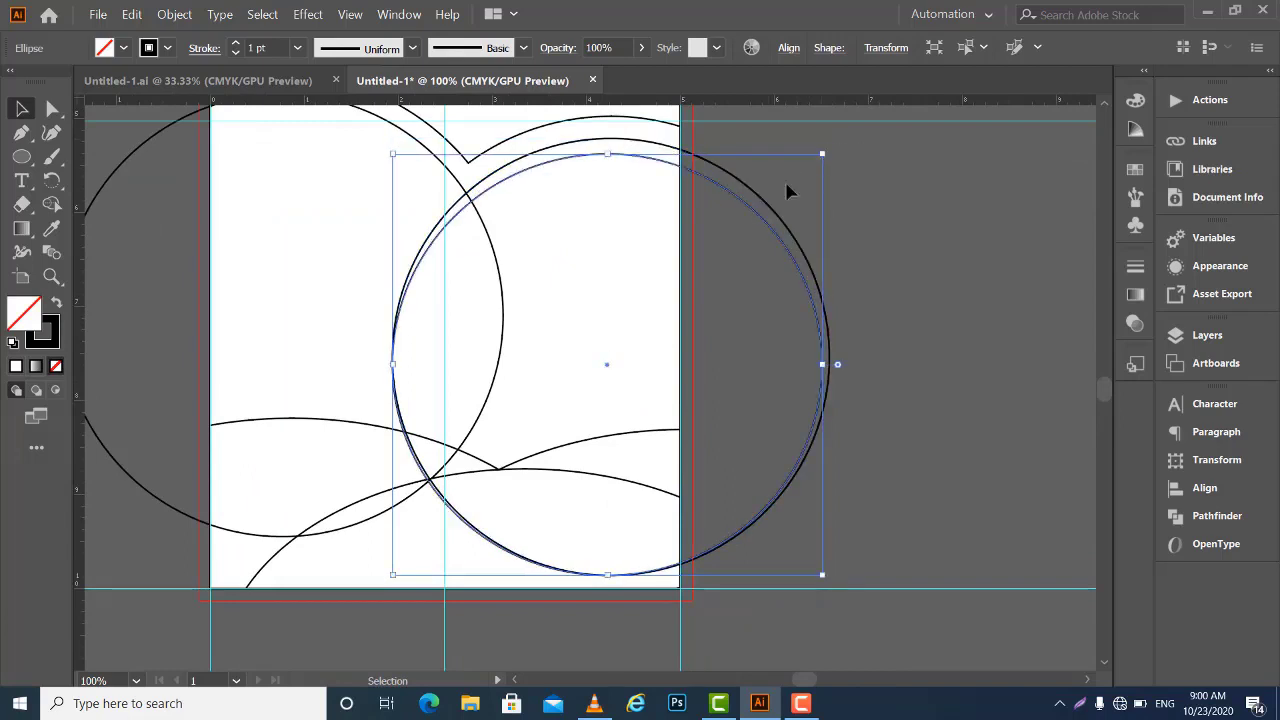
{"action": "left_click_drag", "start_coordinate": [745, 208], "coordinate": [753, 221]}
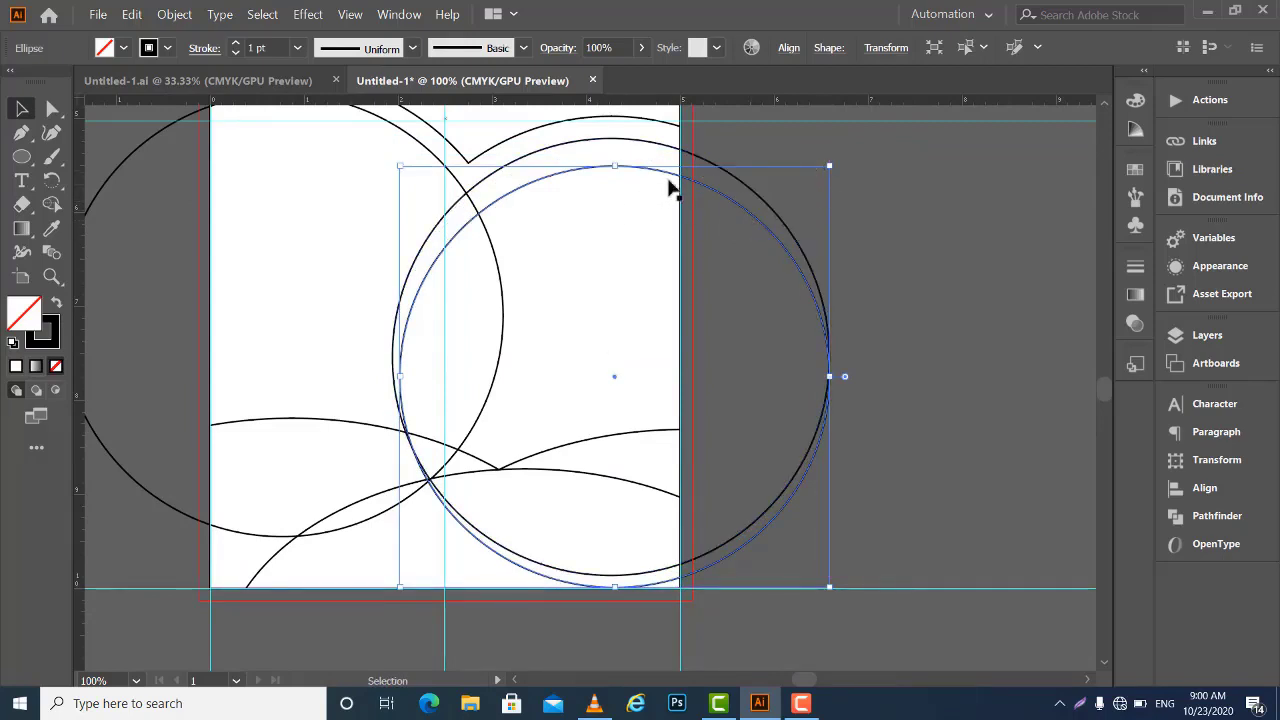
{"action": "left_click_drag", "start_coordinate": [676, 180], "coordinate": [678, 195]}
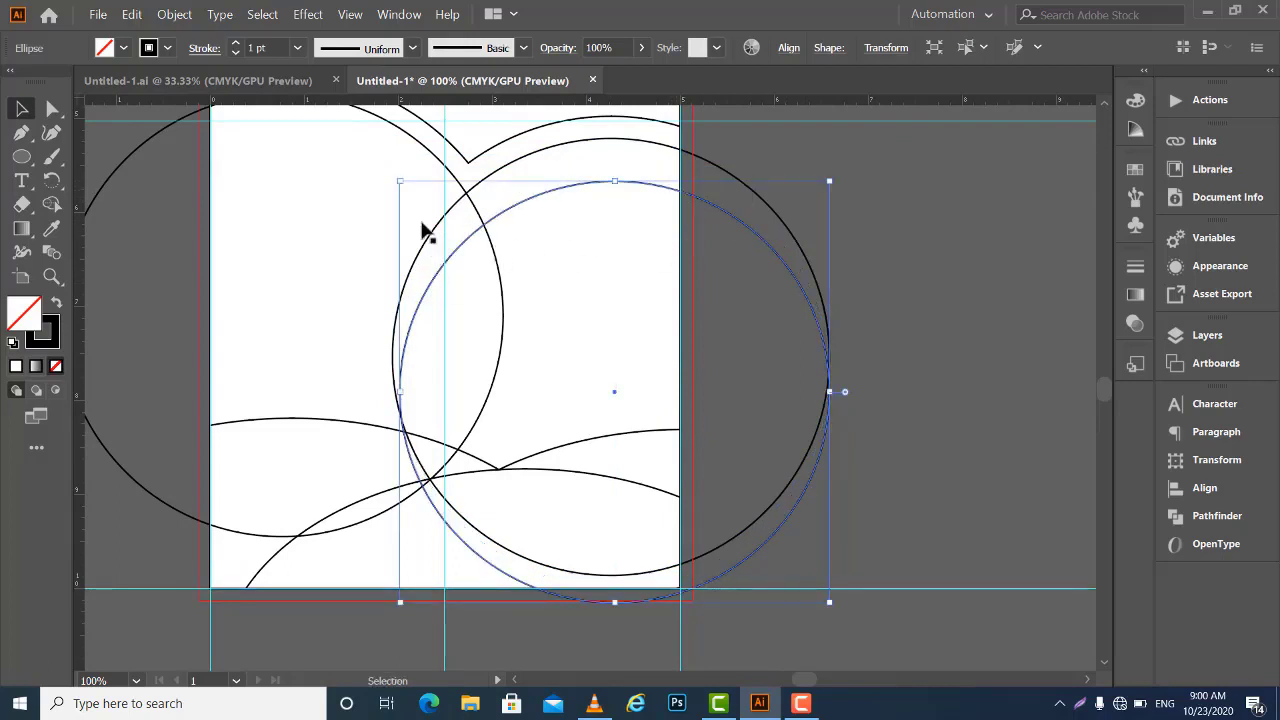
{"action": "left_click_drag", "start_coordinate": [400, 180], "coordinate": [355, 161]}
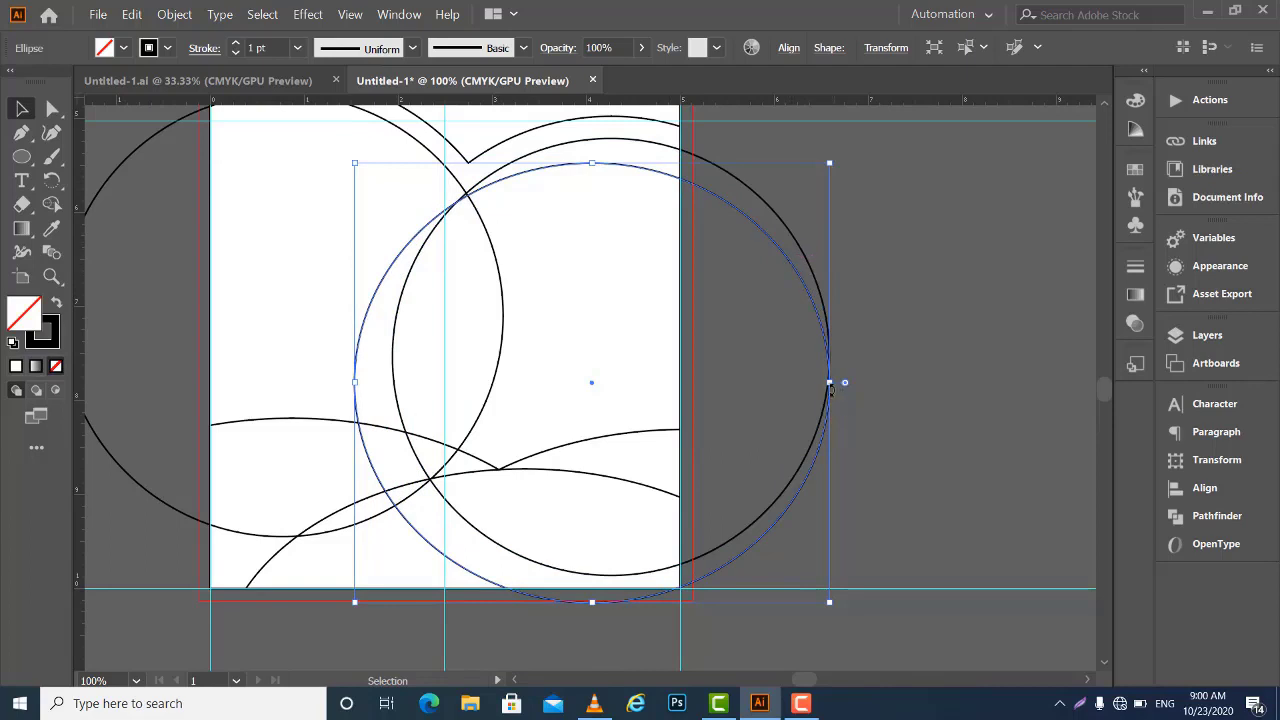
{"action": "left_click_drag", "start_coordinate": [830, 382], "coordinate": [809, 382]}
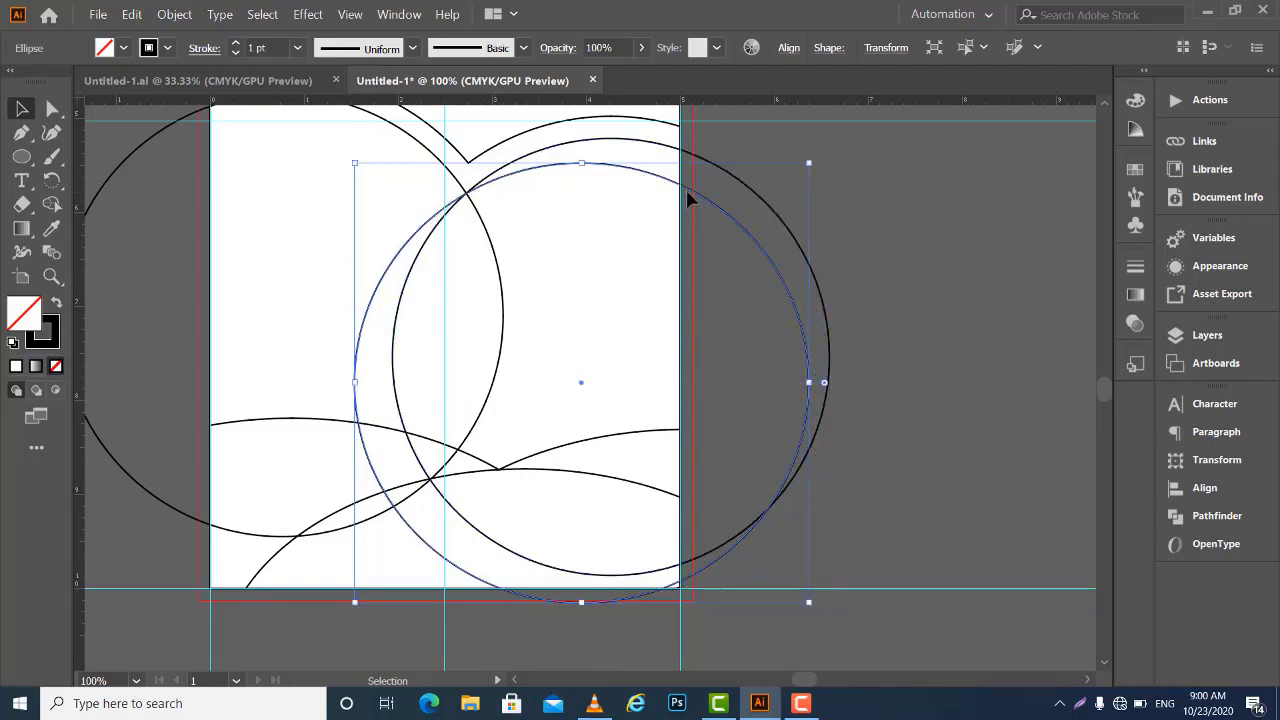
{"action": "left_click_drag", "start_coordinate": [687, 197], "coordinate": [690, 209]}
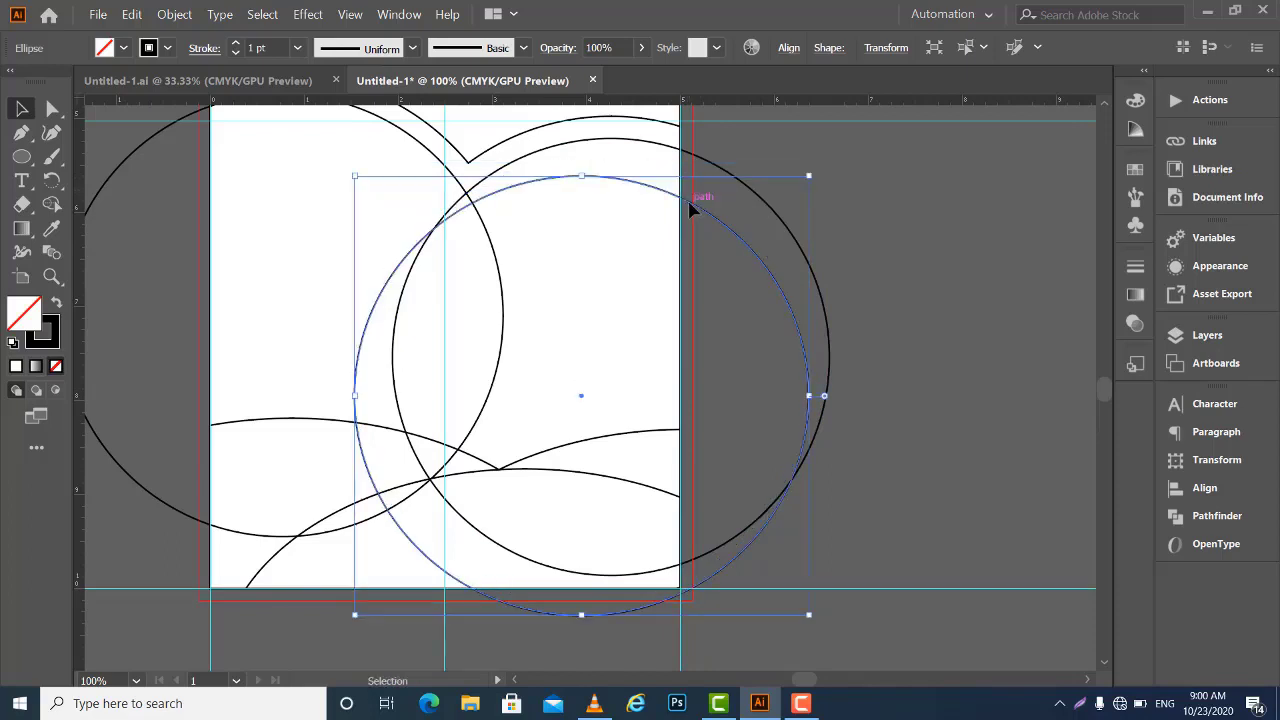
Enlarge the circle to about 4.93 in across and shift it left and slightly down
{"action": "scroll", "coordinate": [723, 334], "scroll_direction": "up", "scroll_amount": 2}
{"action": "scroll", "coordinate": [749, 371], "scroll_direction": "up", "scroll_amount": 2}
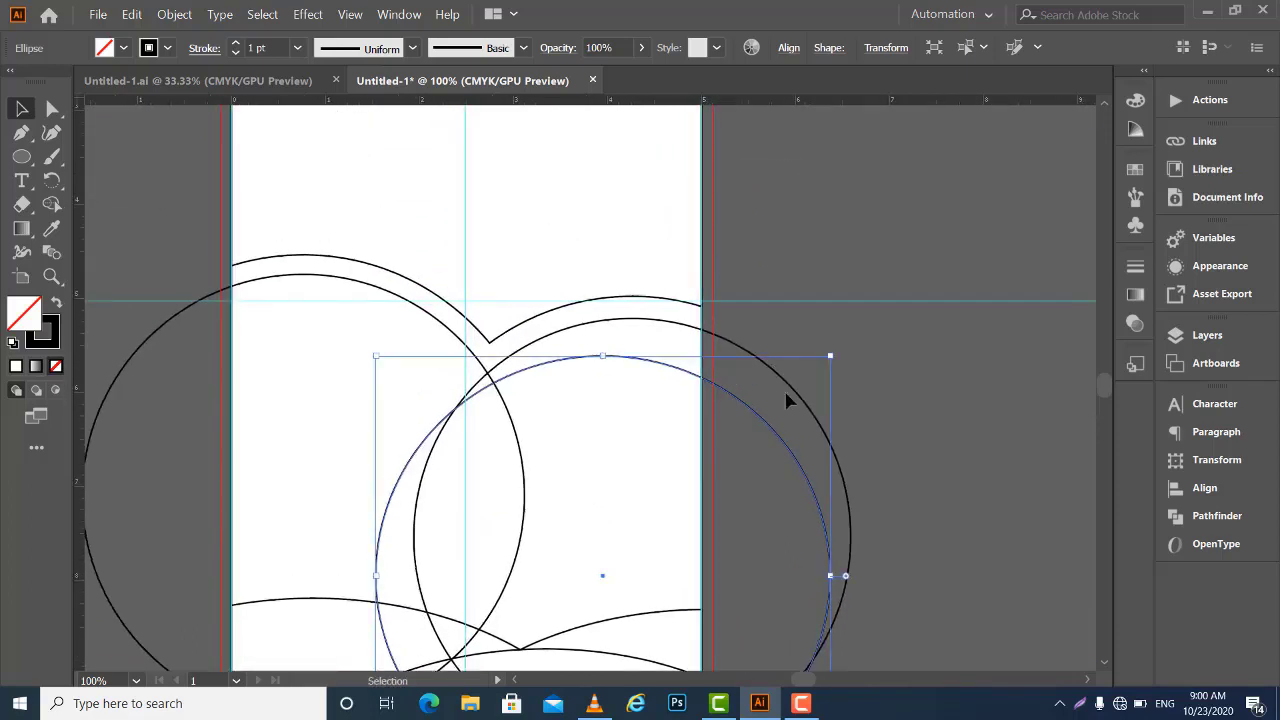
{"action": "mouse_move", "coordinate": [757, 414]}
{"action": "left_mouse_down"}
{"action": "mouse_move", "coordinate": [708, 329]}
{"action": "mouse_move", "coordinate": [707, 355]}
{"action": "left_mouse_up"}
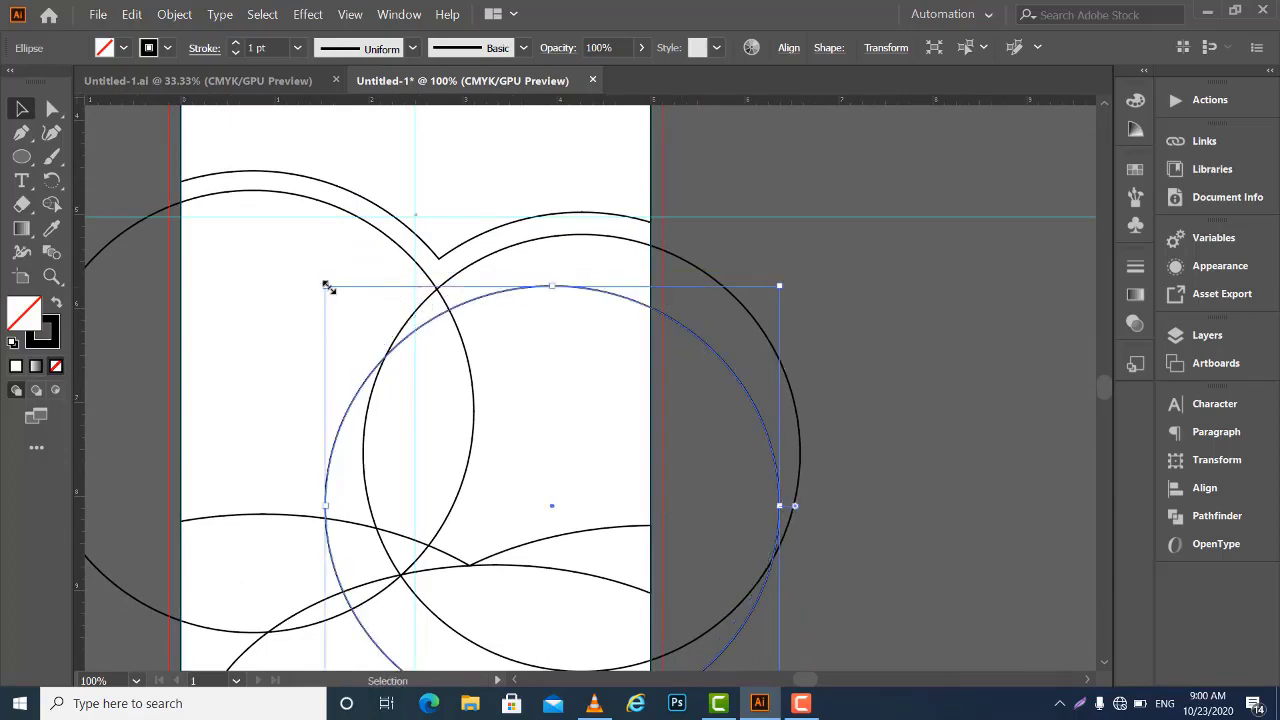
{"action": "left_click_drag", "start_coordinate": [325, 287], "coordinate": [313, 258]}
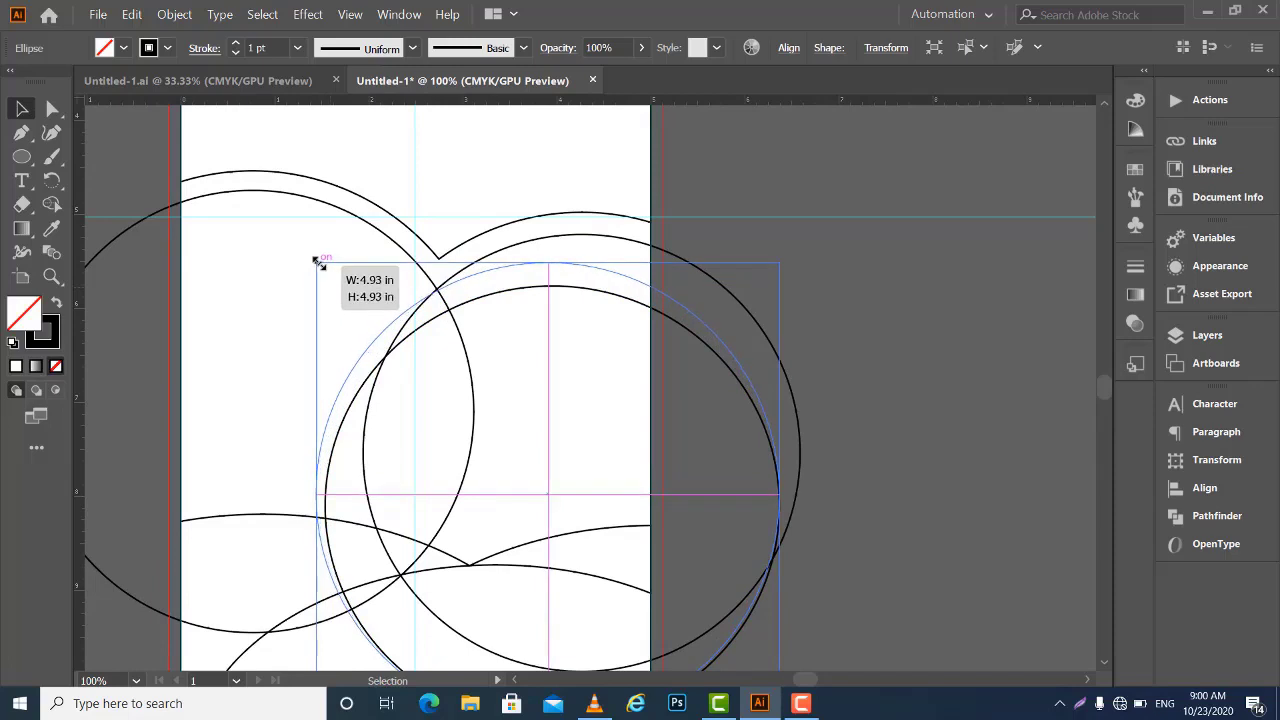
{"action": "left_click_drag", "start_coordinate": [313, 258], "coordinate": [318, 261]}
{"action": "left_click_drag", "start_coordinate": [743, 377], "coordinate": [731, 301]}
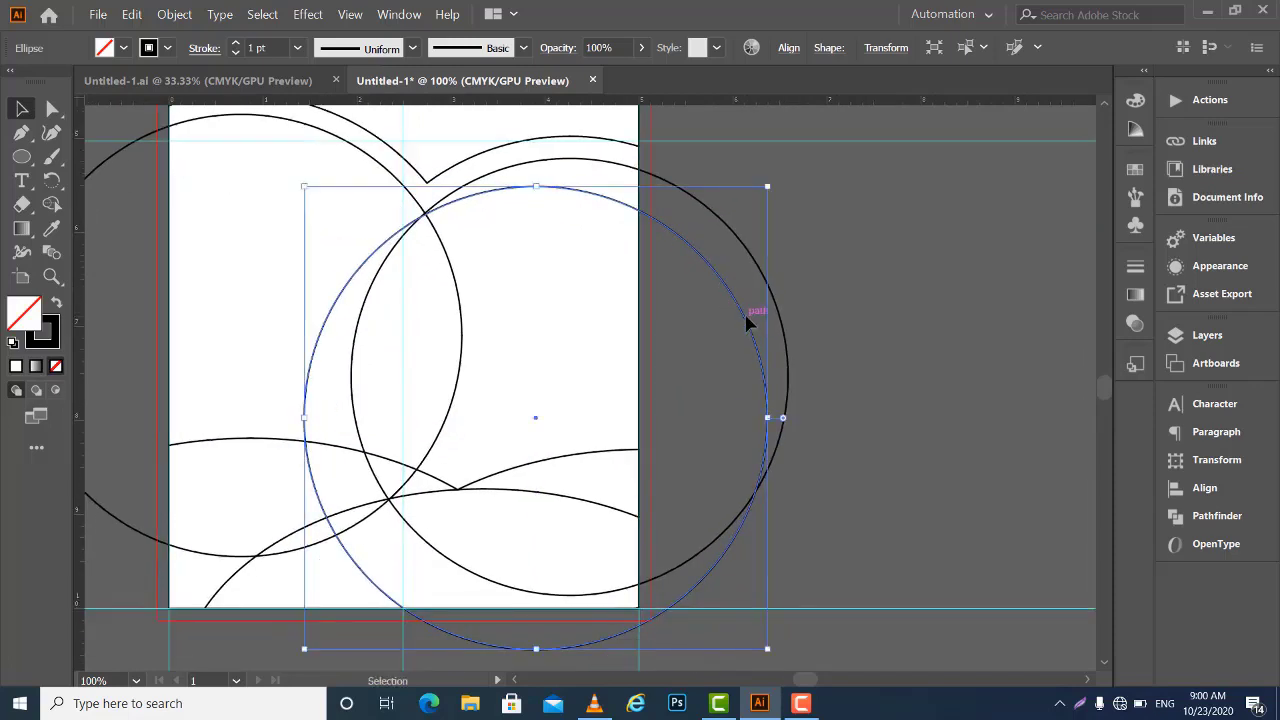
{"action": "left_click_drag", "start_coordinate": [748, 318], "coordinate": [722, 337]}
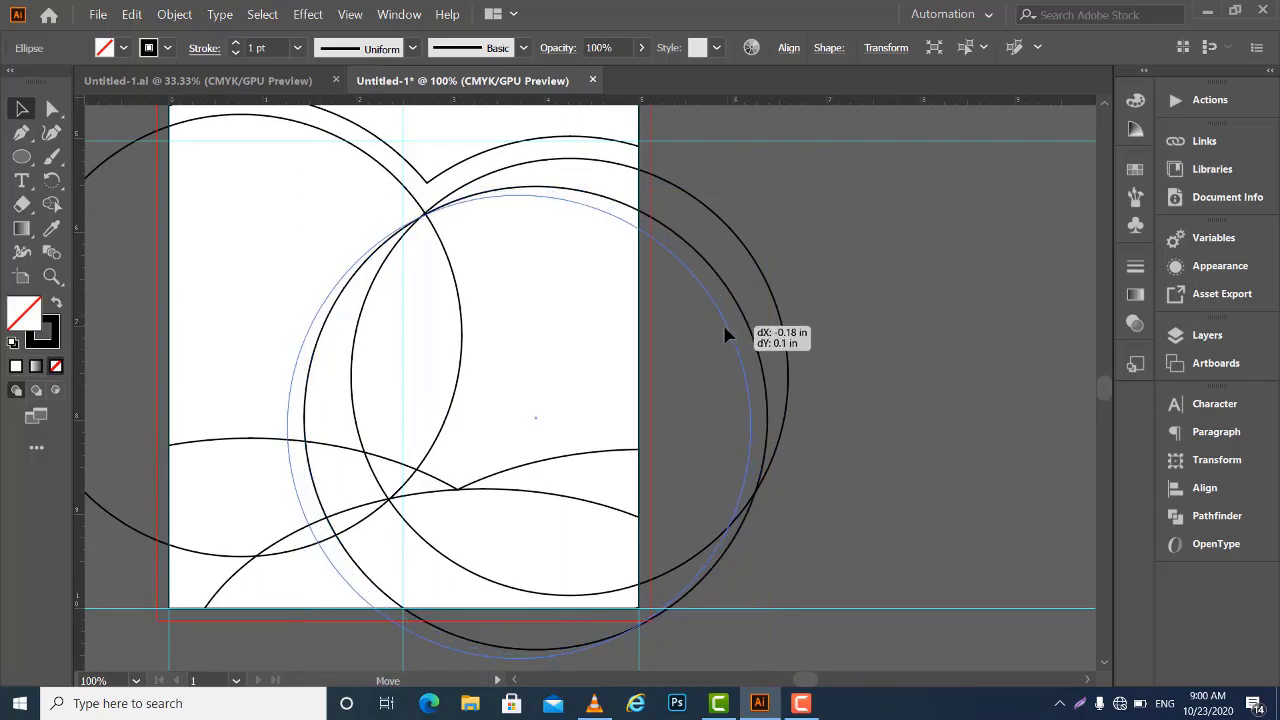
{"action": "left_click_drag", "start_coordinate": [721, 331], "coordinate": [719, 332]}
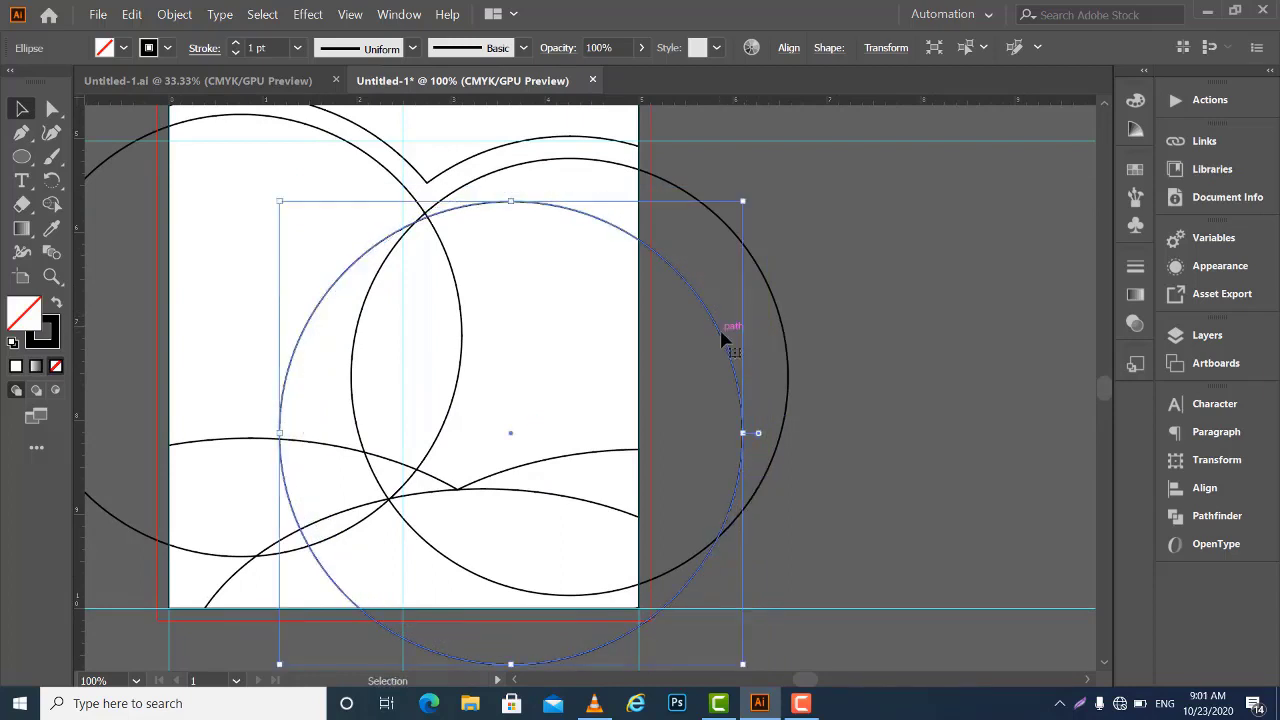
{"action": "left_click", "coordinate": [452, 215]}
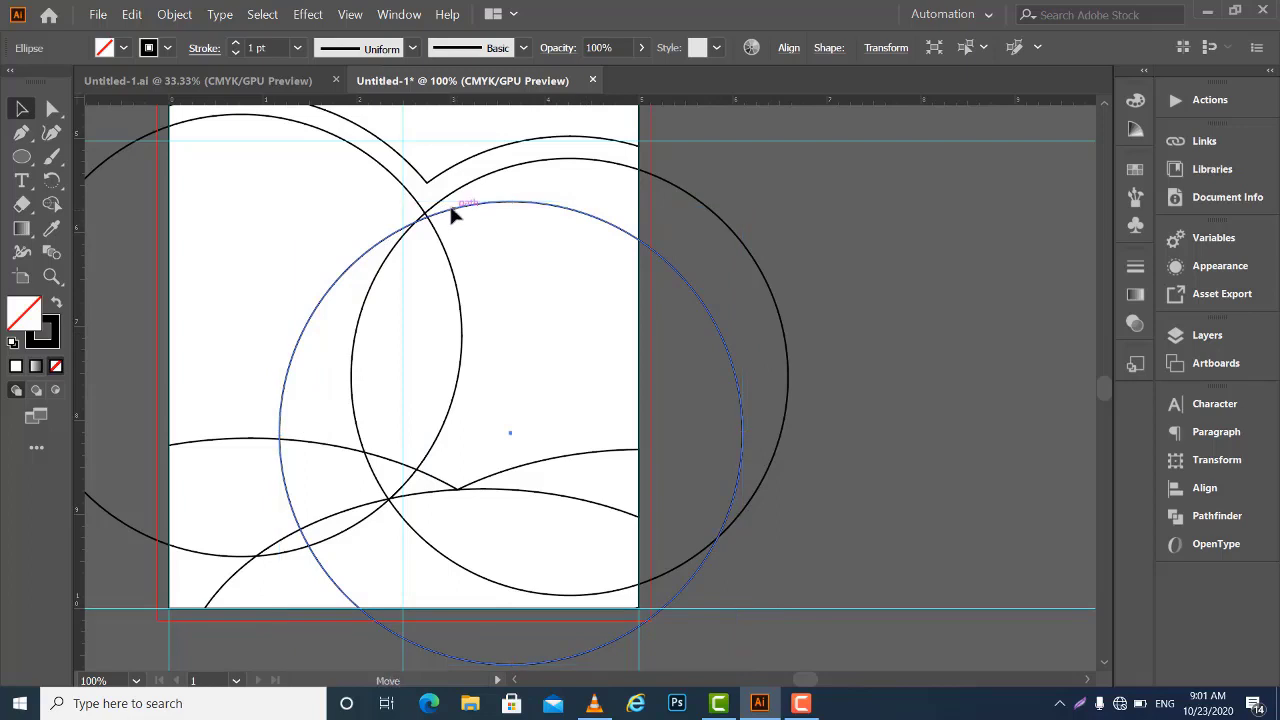
{"action": "left_click_drag", "start_coordinate": [452, 215], "coordinate": [447, 214]}
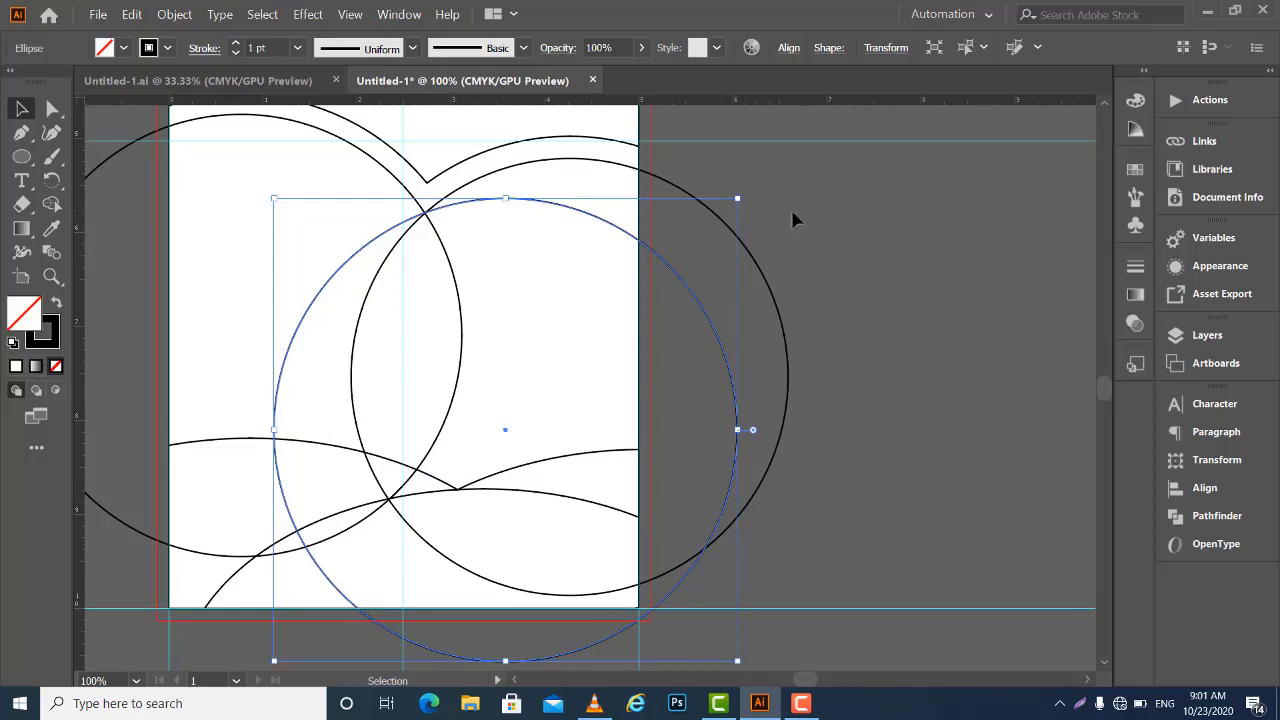
{"action": "left_click", "coordinate": [851, 228]}
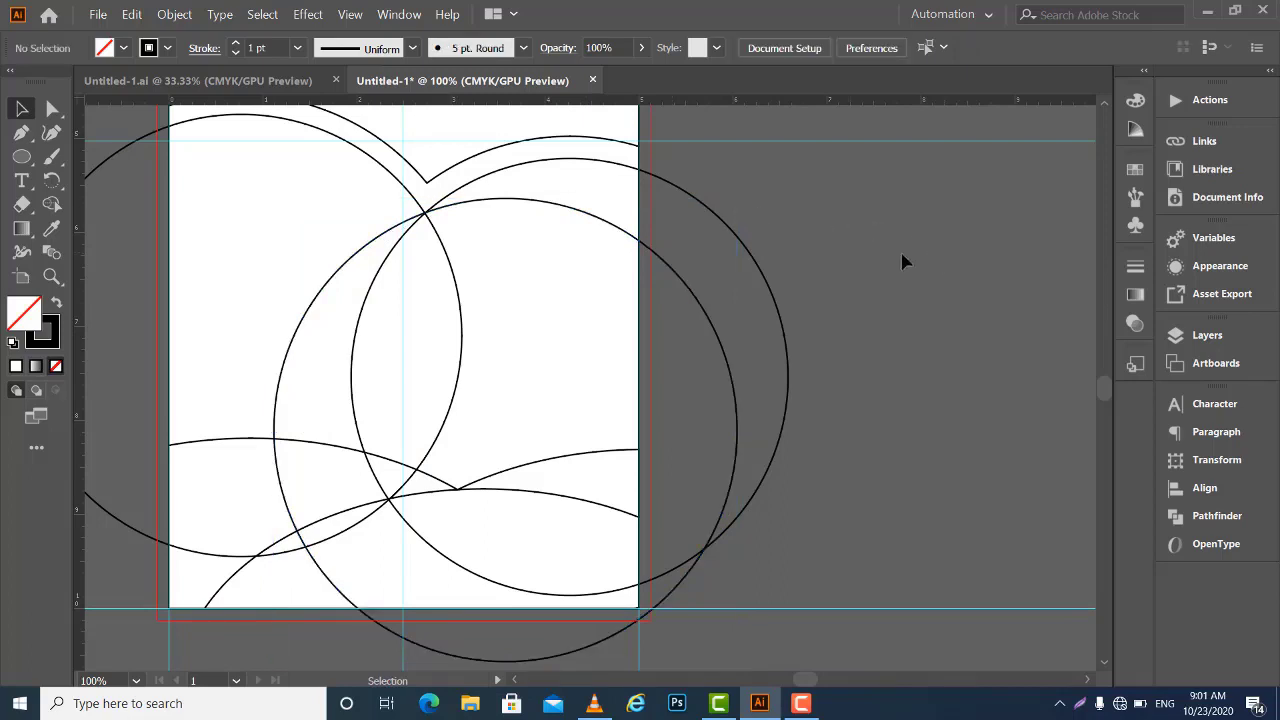
Narrow the page-centre circle and, zoomed in, nudge its top edge down to the crossing point
{"action": "scroll", "coordinate": [740, 291], "scroll_direction": "left", "scroll_amount": 5}
{"action": "scroll", "coordinate": [740, 291], "scroll_direction": "up", "scroll_amount": 1}
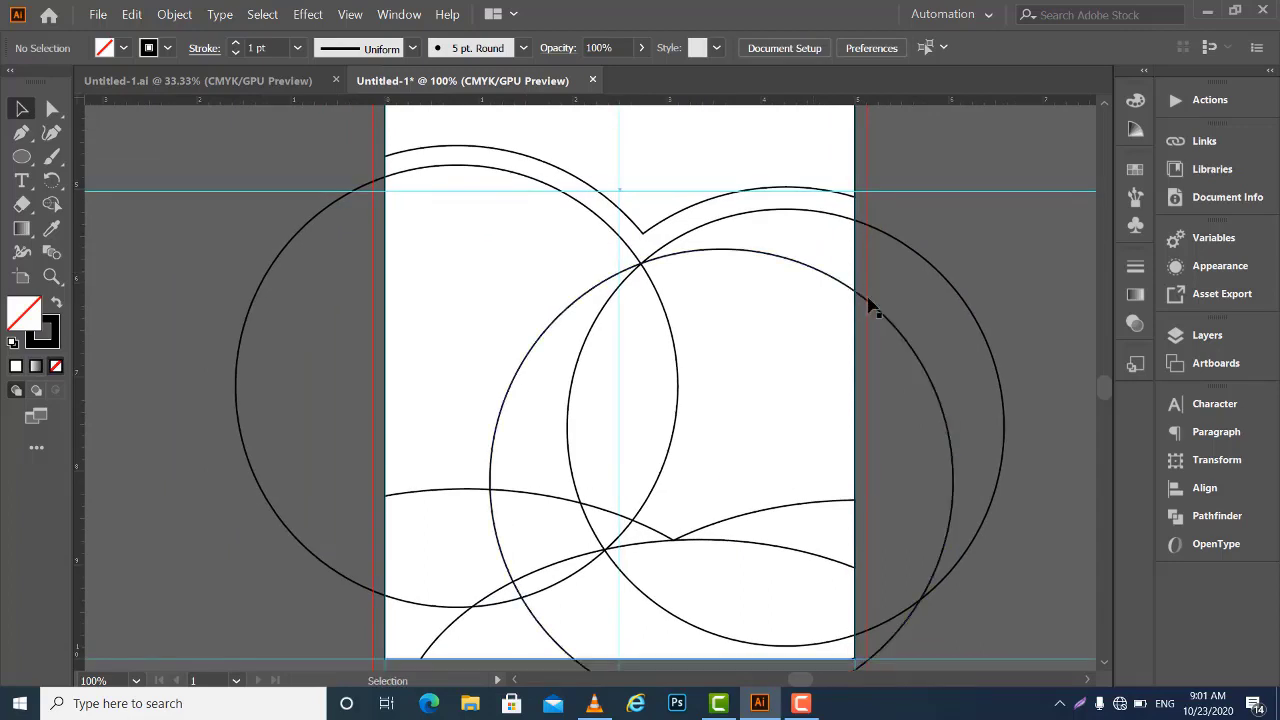
{"action": "left_click", "coordinate": [868, 308]}
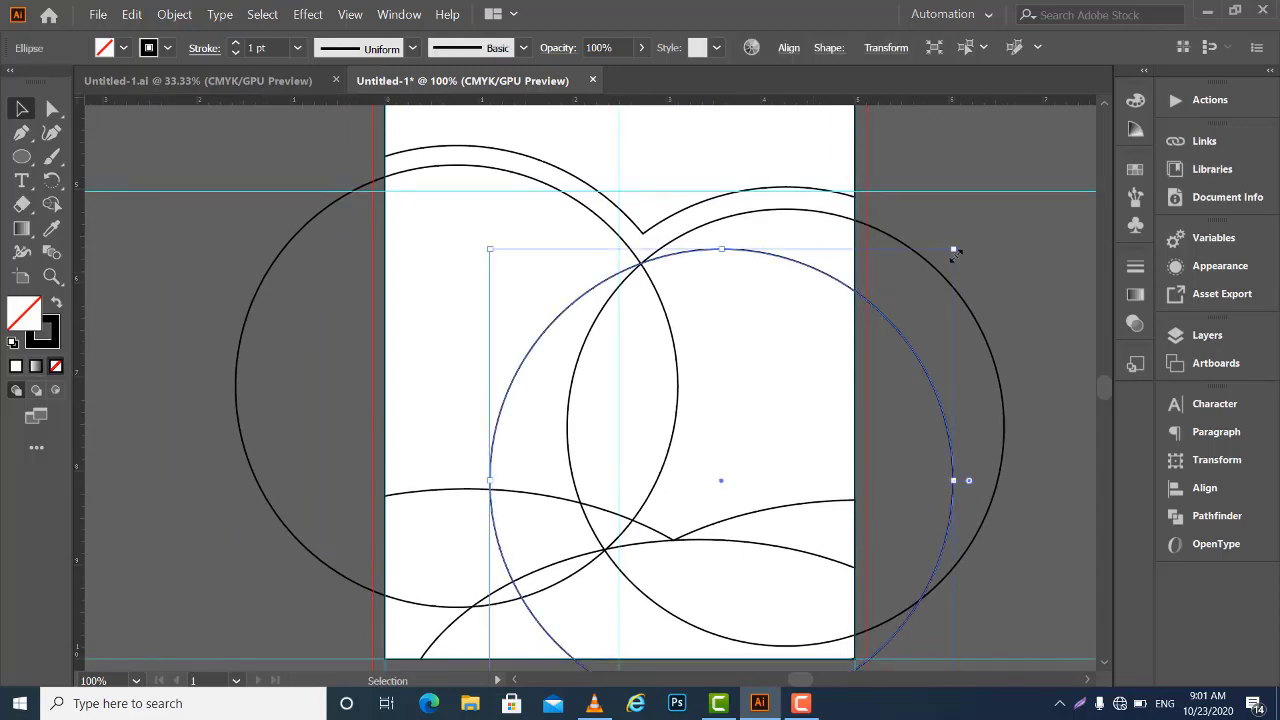
{"action": "left_click_drag", "start_coordinate": [953, 483], "coordinate": [946, 483]}
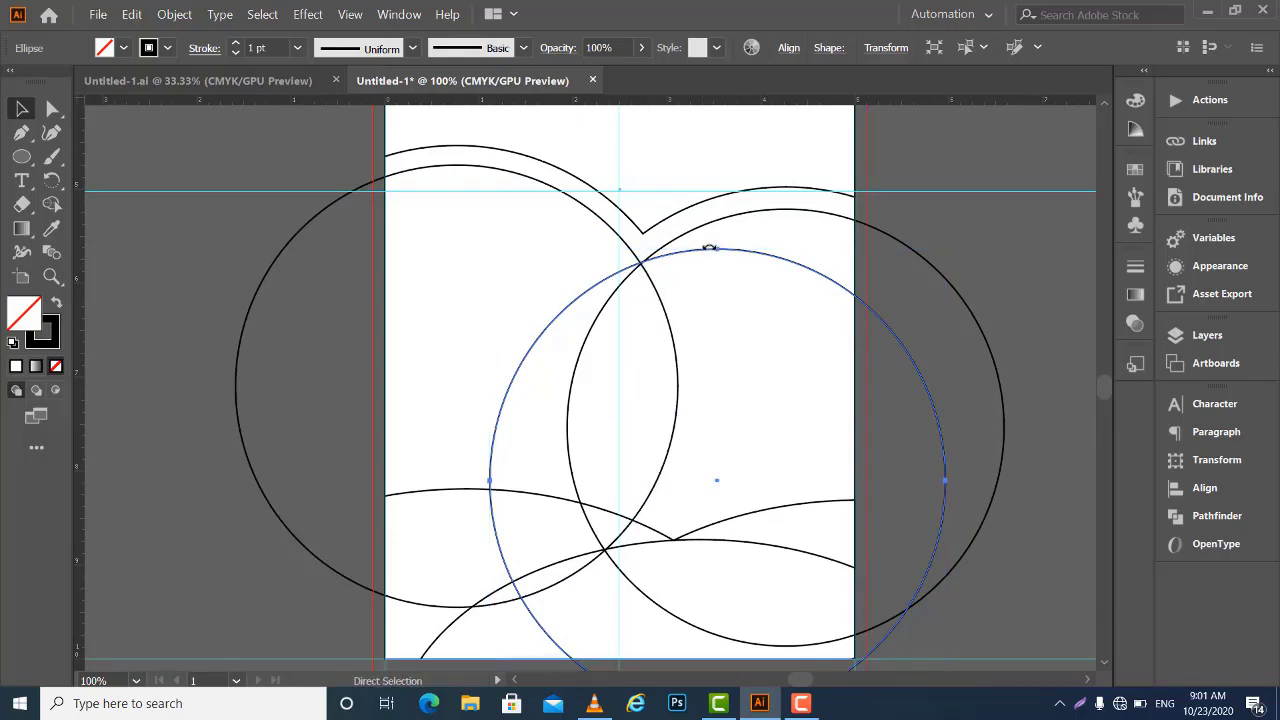
{"action": "key", "text": "ctrl+plus"}
{"action": "key", "text": "ctrl+plus"}
{"action": "left_click_drag", "start_coordinate": [612, 285], "coordinate": [671, 517]}
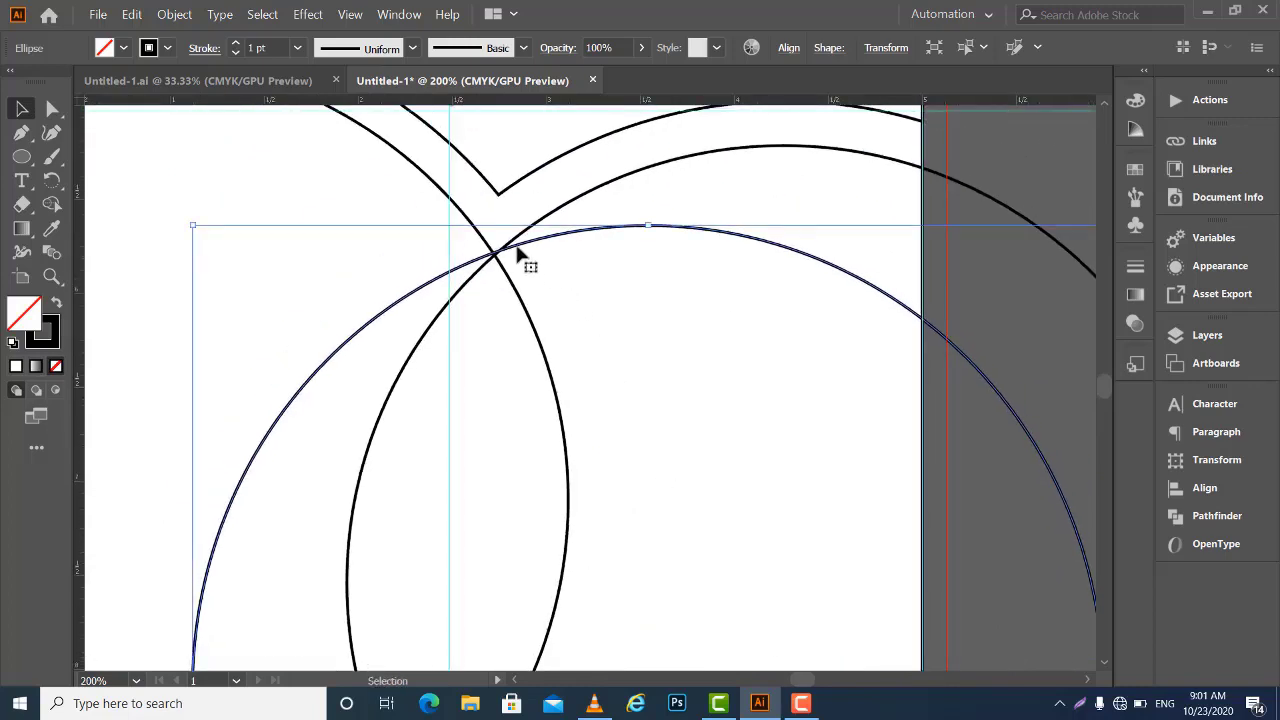
{"action": "mouse_move", "coordinate": [519, 245]}
{"action": "left_mouse_down"}
{"action": "mouse_move", "coordinate": [516, 258]}
{"action": "mouse_move", "coordinate": [888, 335]}
{"action": "left_mouse_up"}
Select the large left circle and zoom back out to the whole artboard
{"action": "left_click", "coordinate": [252, 280]}
{"action": "key", "text": "a"}
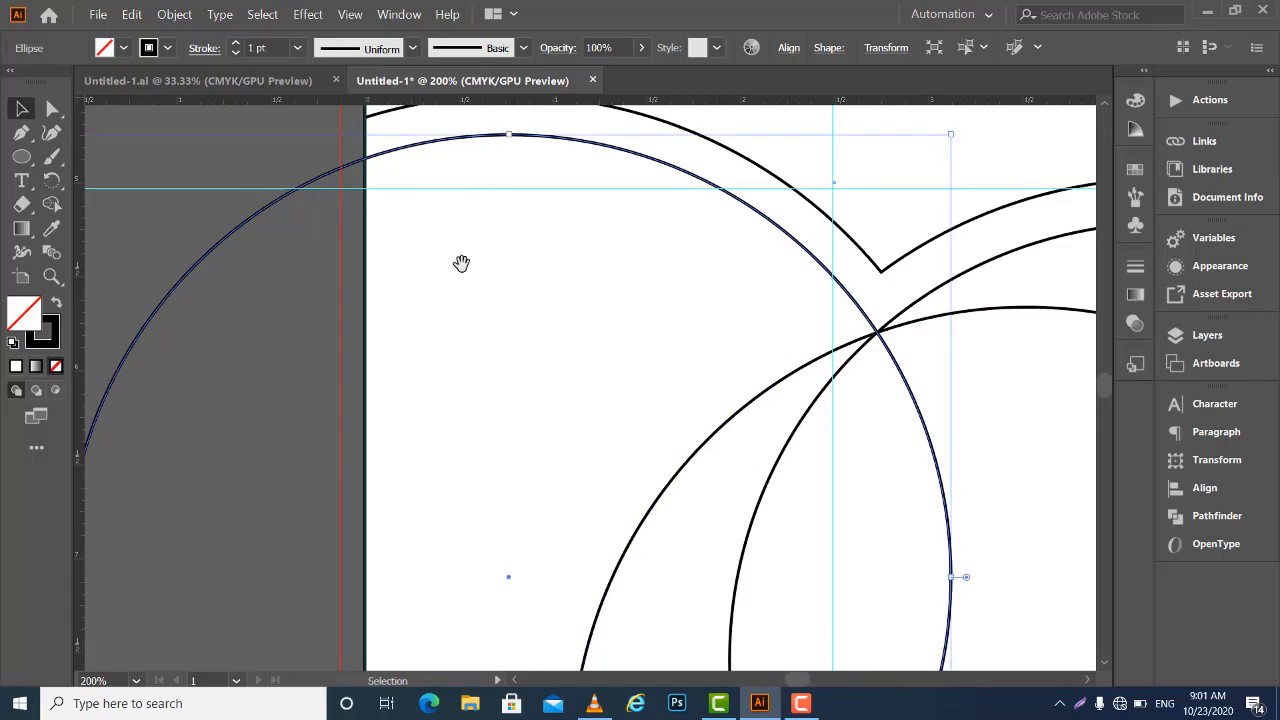
{"action": "key", "text": "ctrl+minus"}
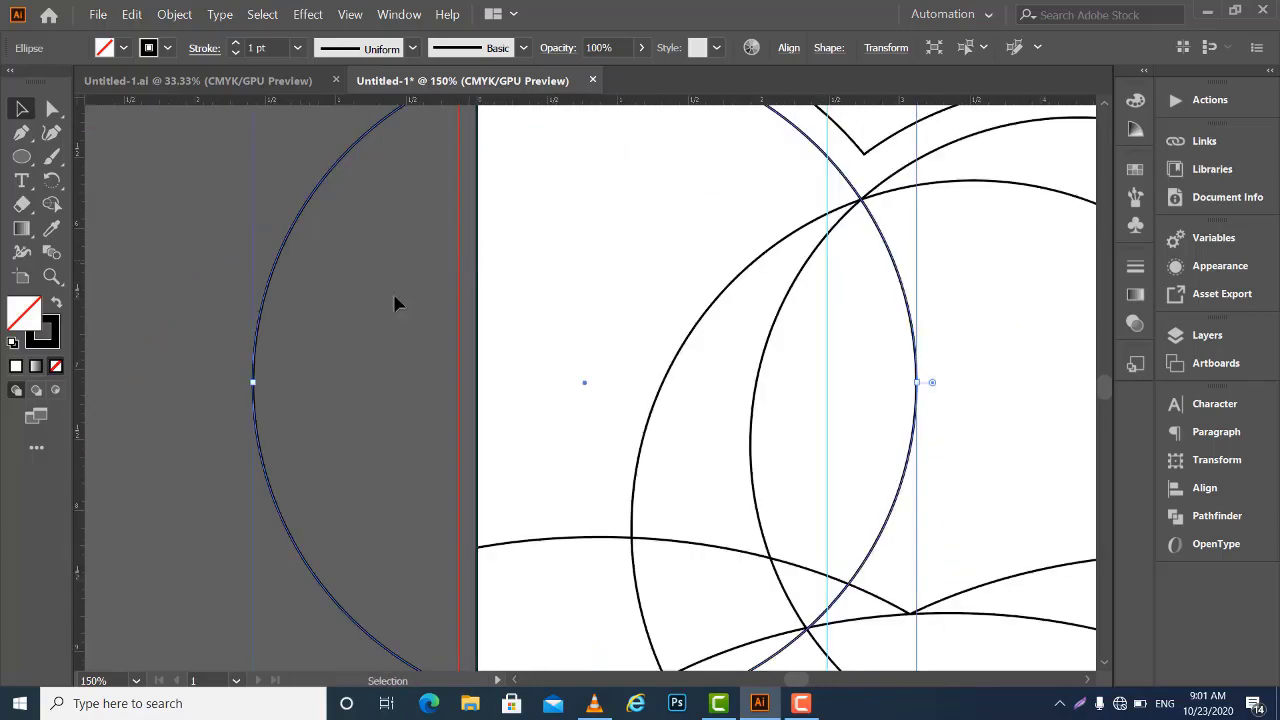
{"action": "left_click_drag", "start_coordinate": [466, 337], "coordinate": [306, 363]}
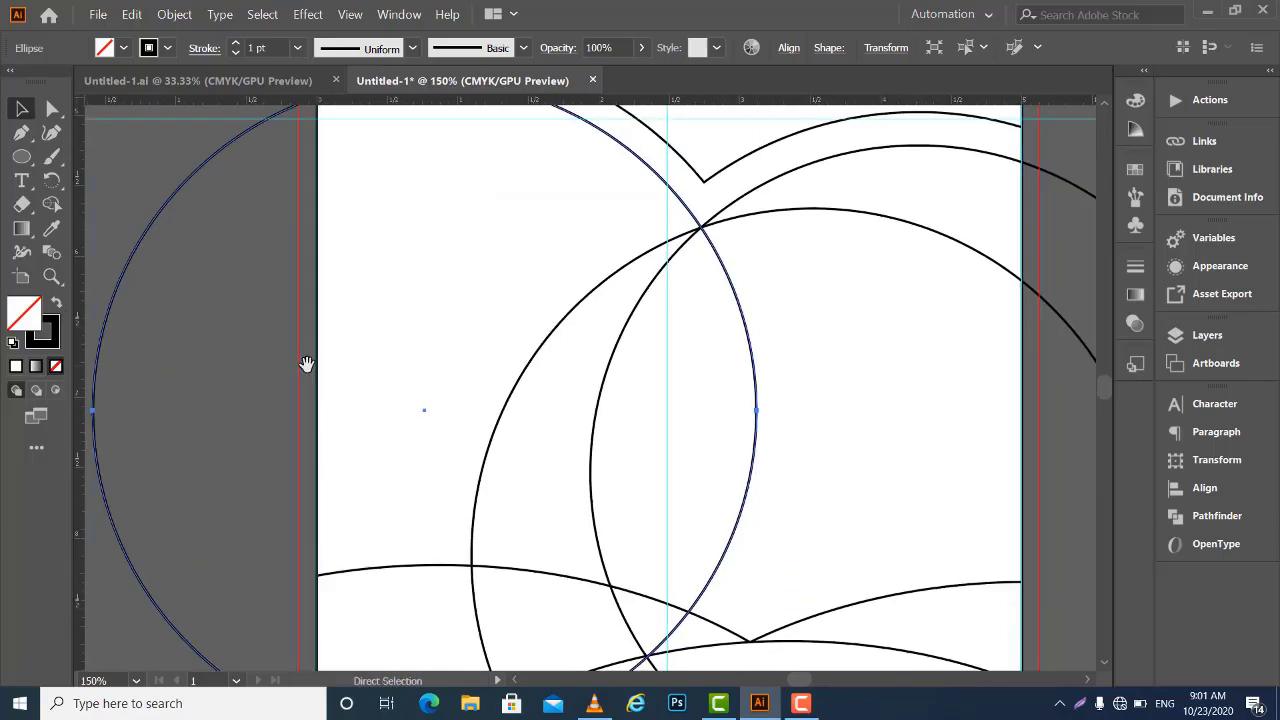
{"action": "key", "text": "ctrl+minus"}
{"action": "key", "text": "v"}
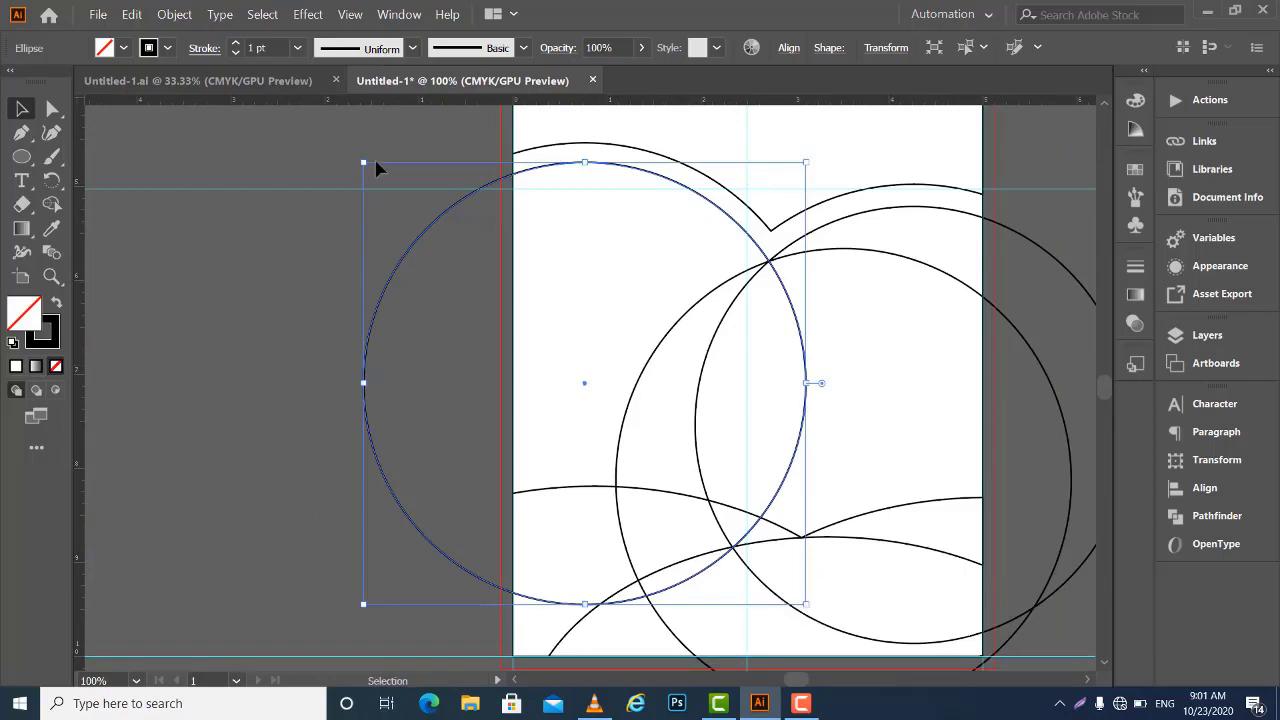
Shrink the inner left circle to about 4.42 in and move it slightly left and down
{"action": "left_click_drag", "start_coordinate": [364, 163], "coordinate": [370, 213]}
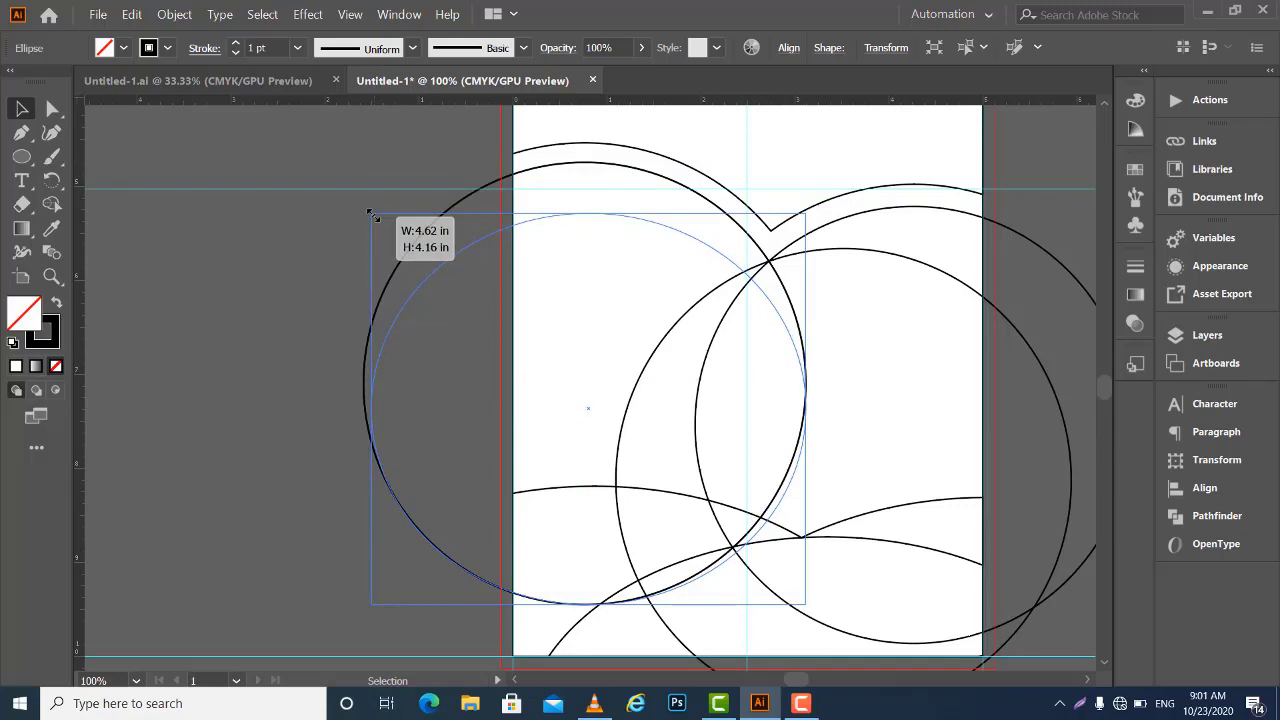
{"action": "left_click_drag", "start_coordinate": [370, 213], "coordinate": [370, 213]}
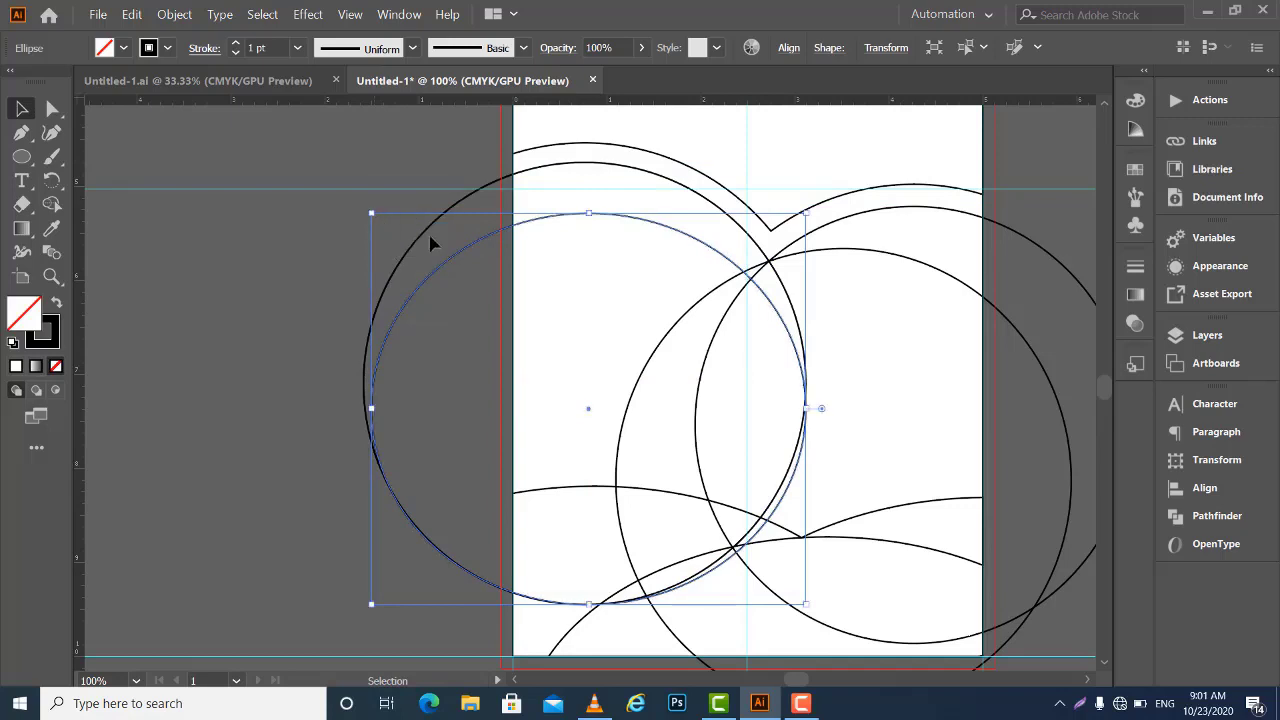
{"action": "key", "text": "ctrl+z"}
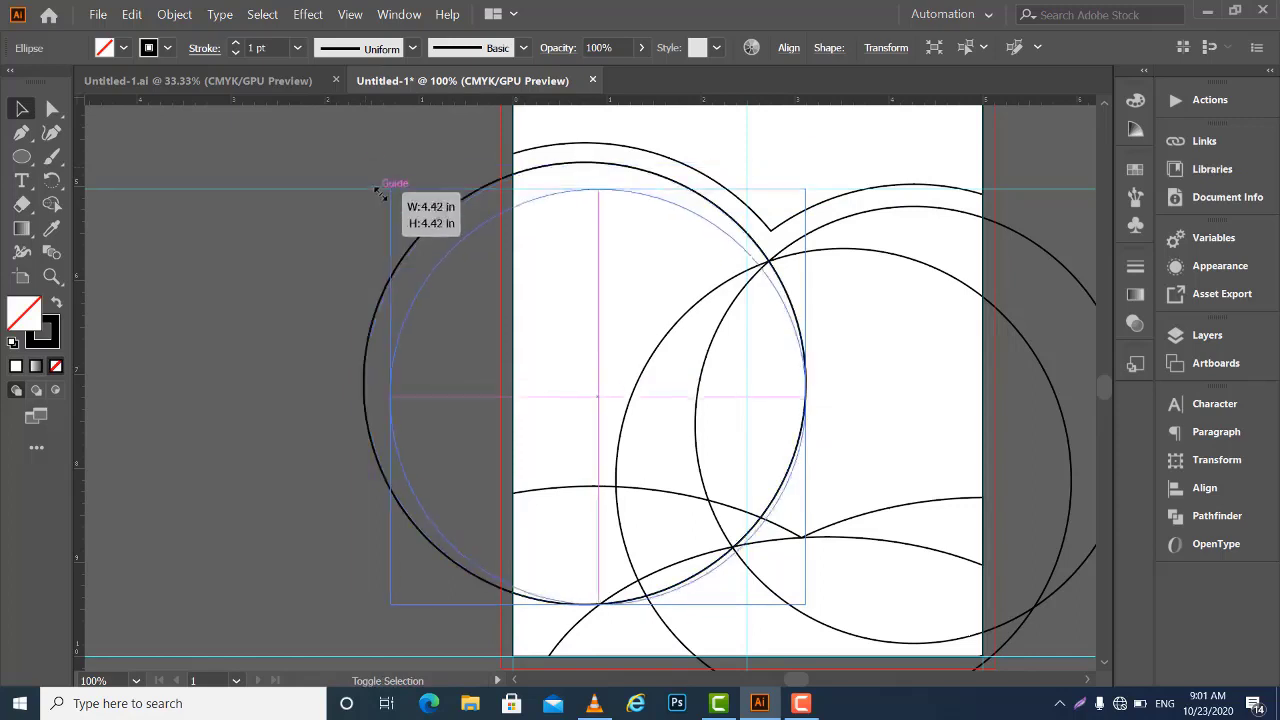
{"action": "left_click_drag", "start_coordinate": [364, 163], "coordinate": [401, 199]}
{"action": "left_click_drag", "start_coordinate": [661, 224], "coordinate": [573, 254]}
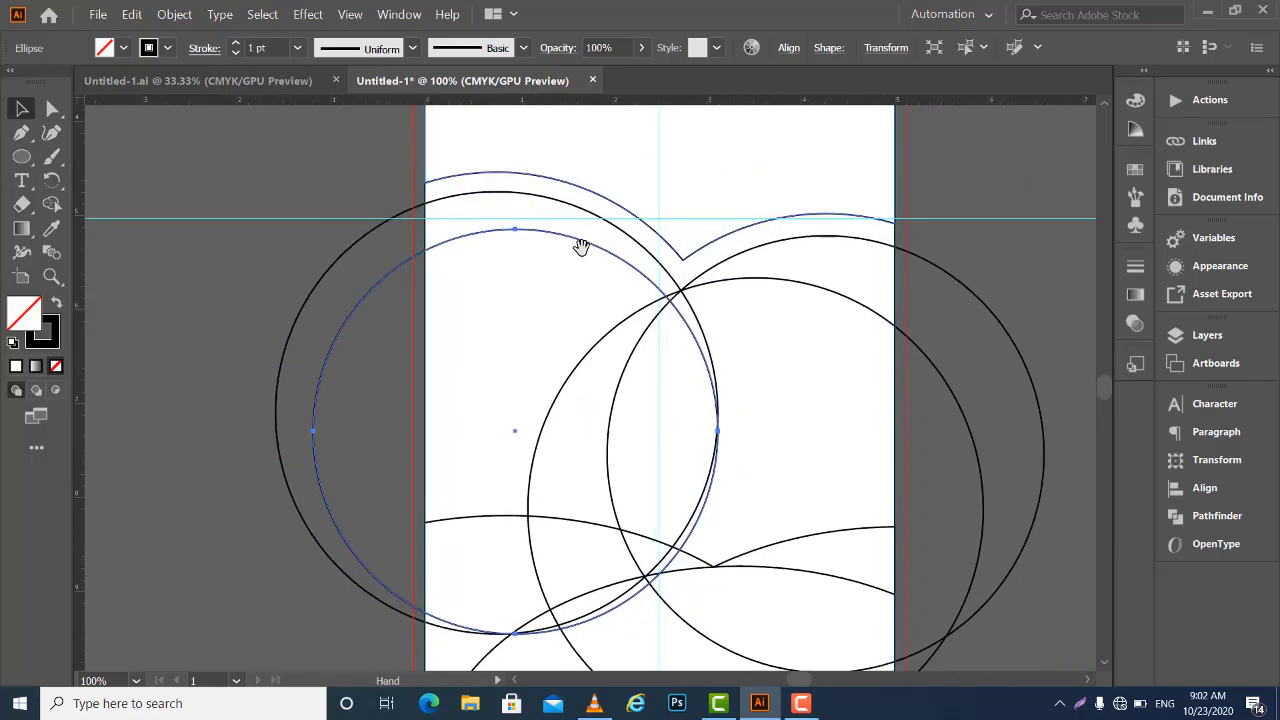
{"action": "left_click_drag", "start_coordinate": [596, 255], "coordinate": [587, 273]}
Adjust the left circle's sides to about 4.49 × 4.21 in and nudge it onto the crossing point
{"action": "left_click_drag", "start_coordinate": [712, 450], "coordinate": [742, 450]}
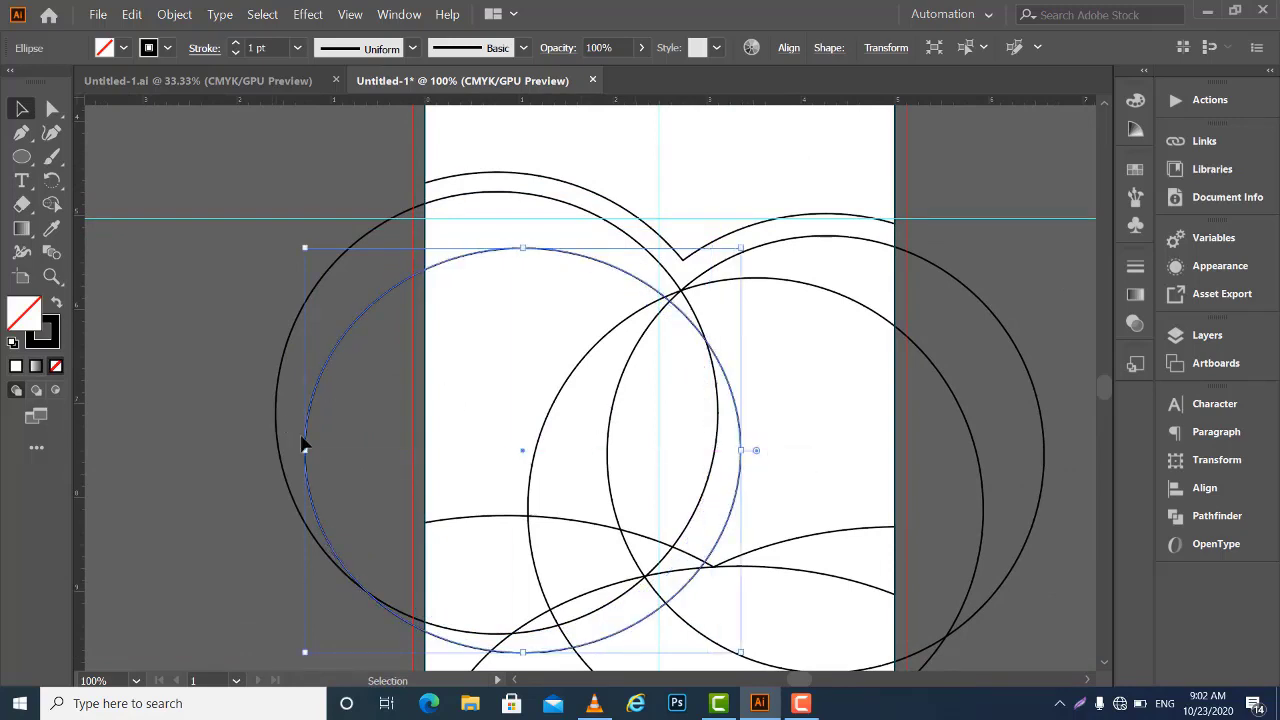
{"action": "left_click_drag", "start_coordinate": [305, 451], "coordinate": [313, 450]}
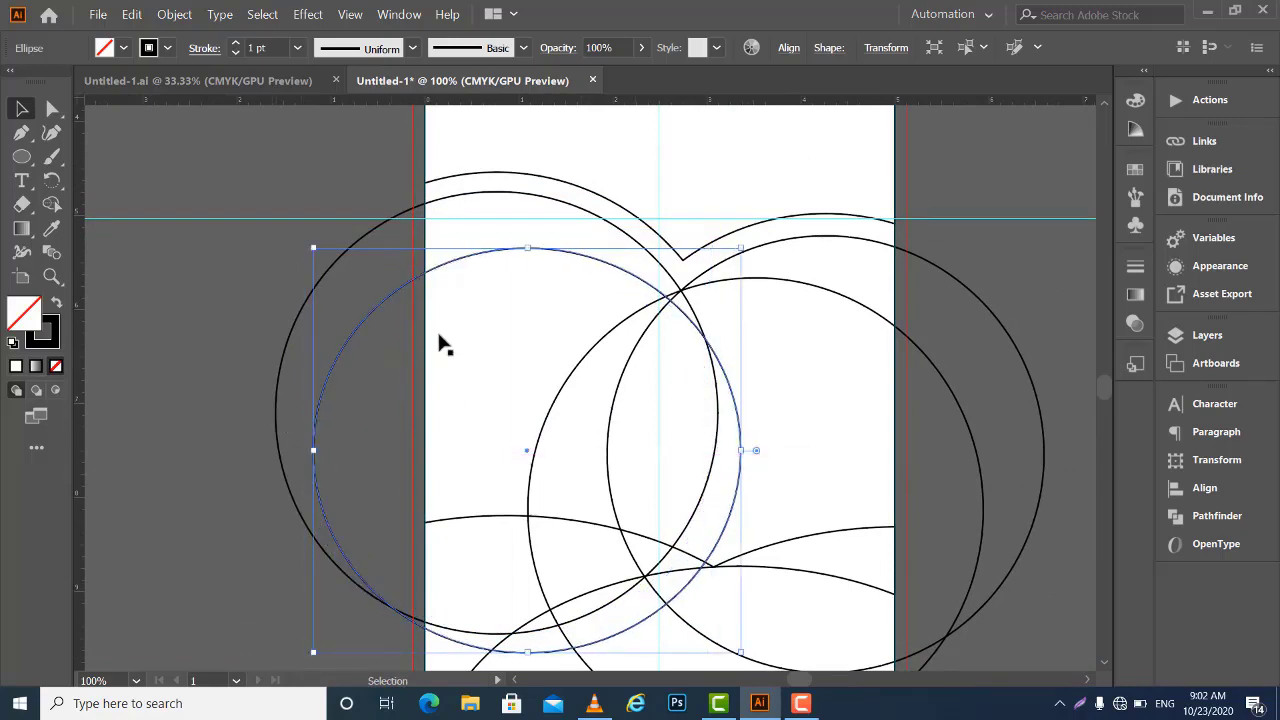
{"action": "left_click_drag", "start_coordinate": [503, 254], "coordinate": [526, 254]}
{"action": "left_click", "coordinate": [495, 272]}
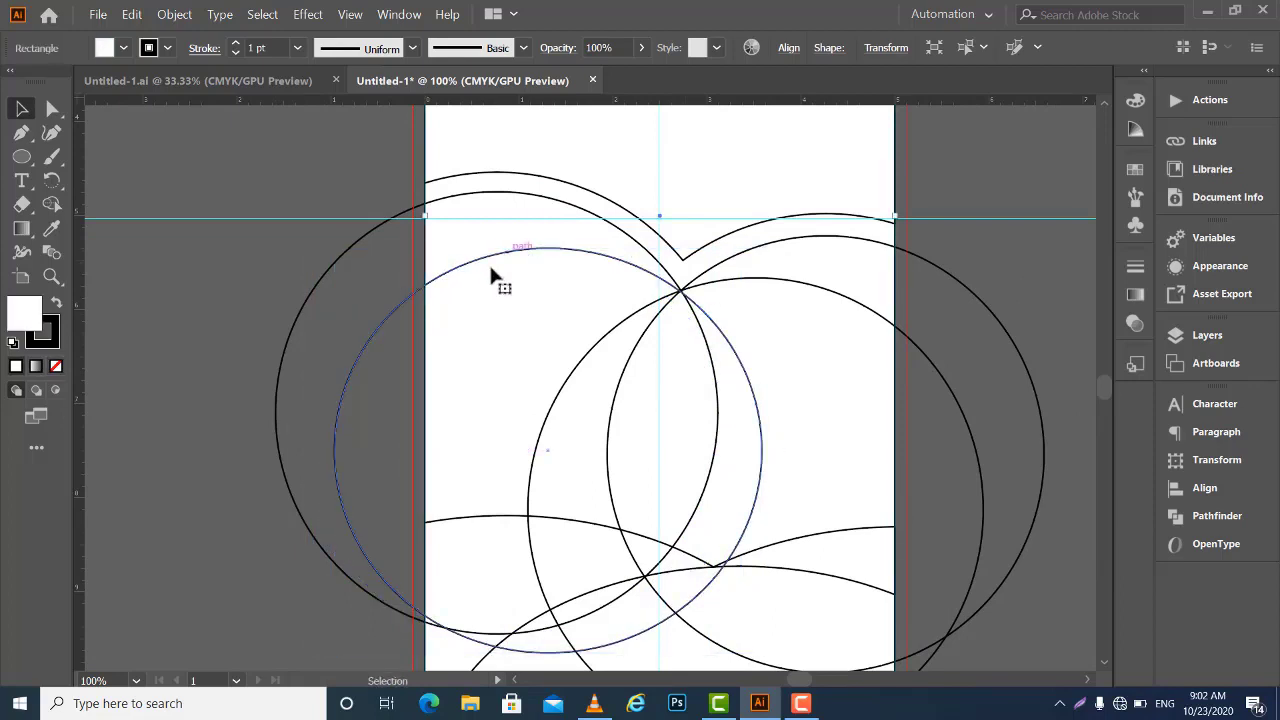
{"action": "left_click", "coordinate": [391, 321]}
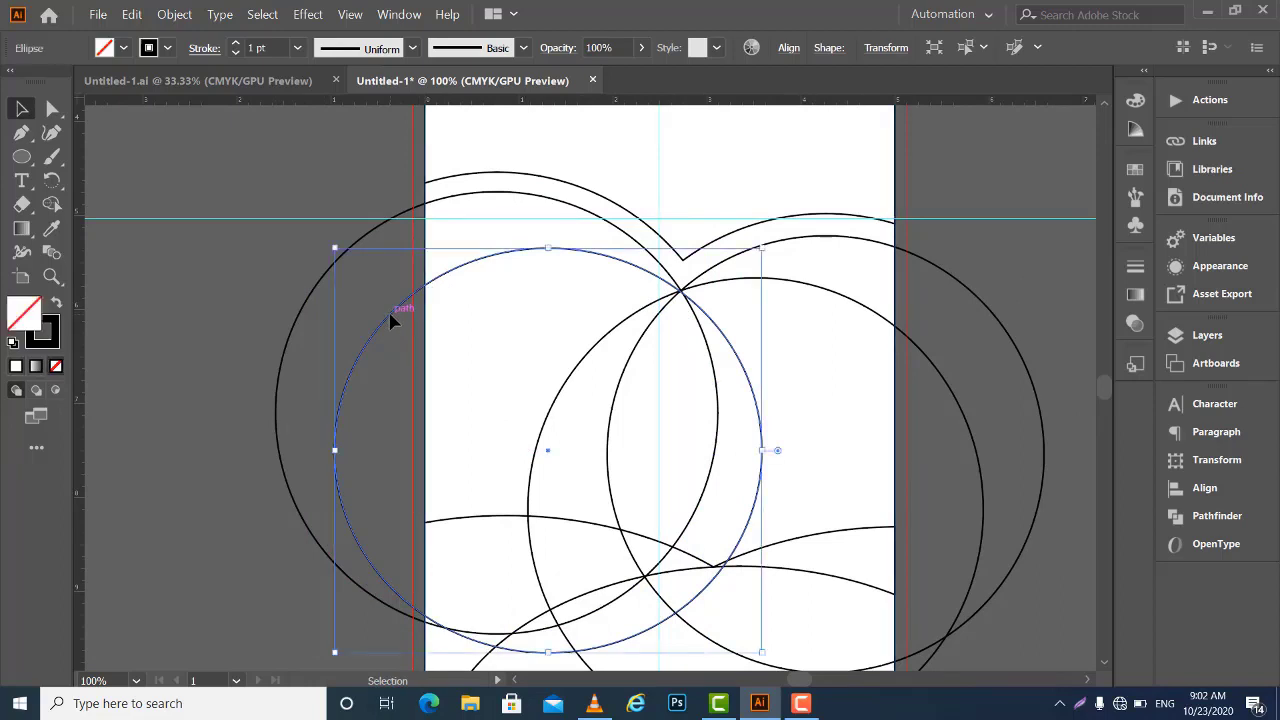
{"action": "left_click_drag", "start_coordinate": [334, 247], "coordinate": [339, 257]}
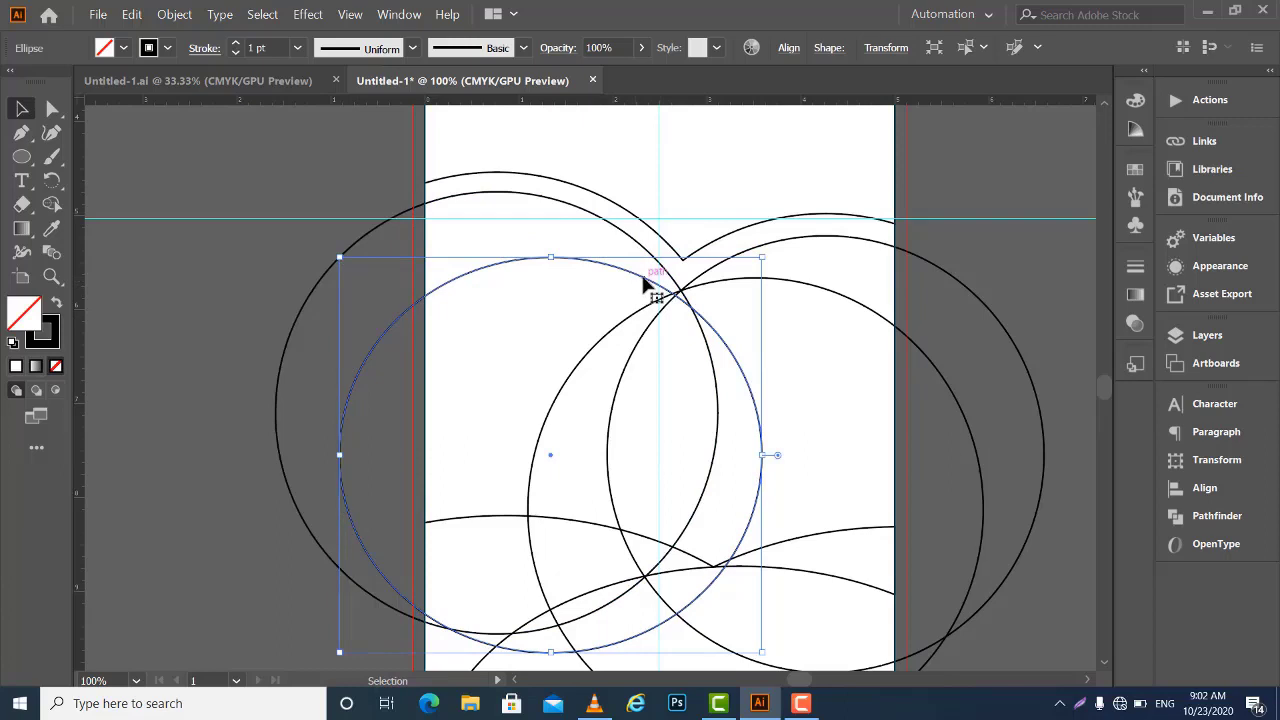
{"action": "left_click_drag", "start_coordinate": [646, 283], "coordinate": [680, 285]}
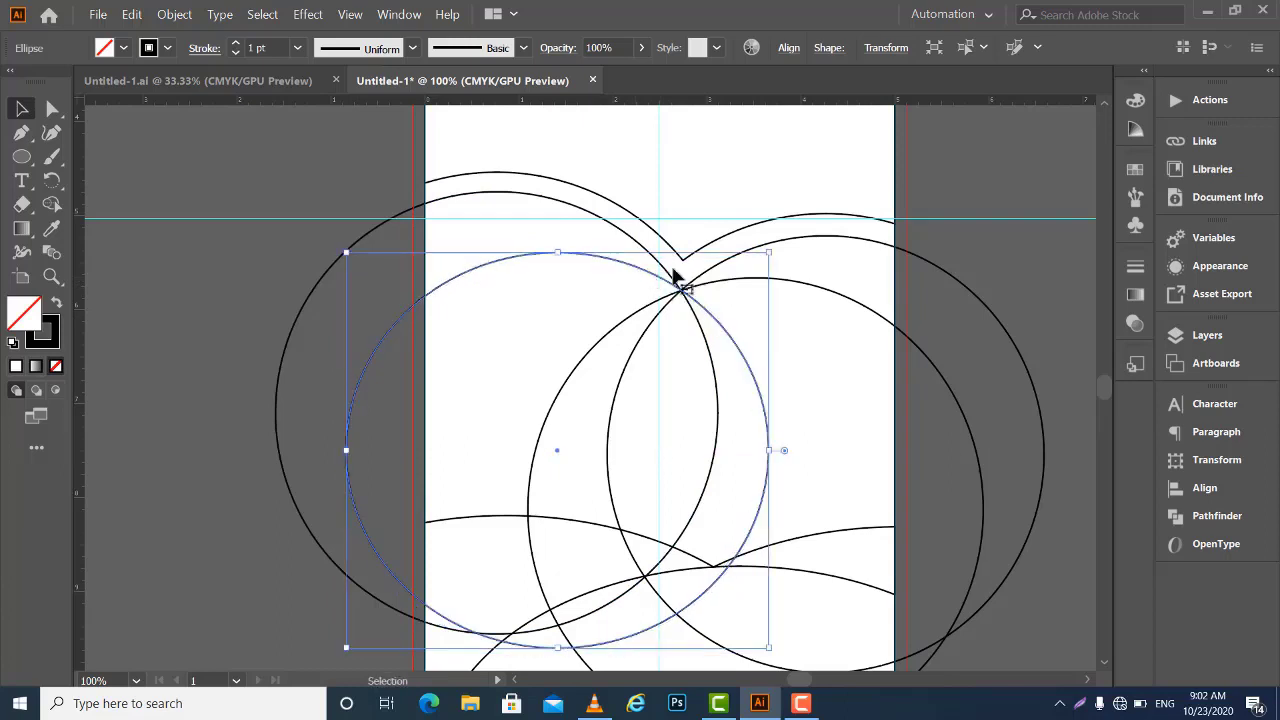
{"action": "left_click", "coordinate": [205, 308]}
{"action": "mouse_move", "coordinate": [540, 300]}
{"action": "left_mouse_down"}
{"action": "mouse_move", "coordinate": [437, 302]}
{"action": "mouse_move", "coordinate": [431, 347]}
{"action": "left_mouse_up"}
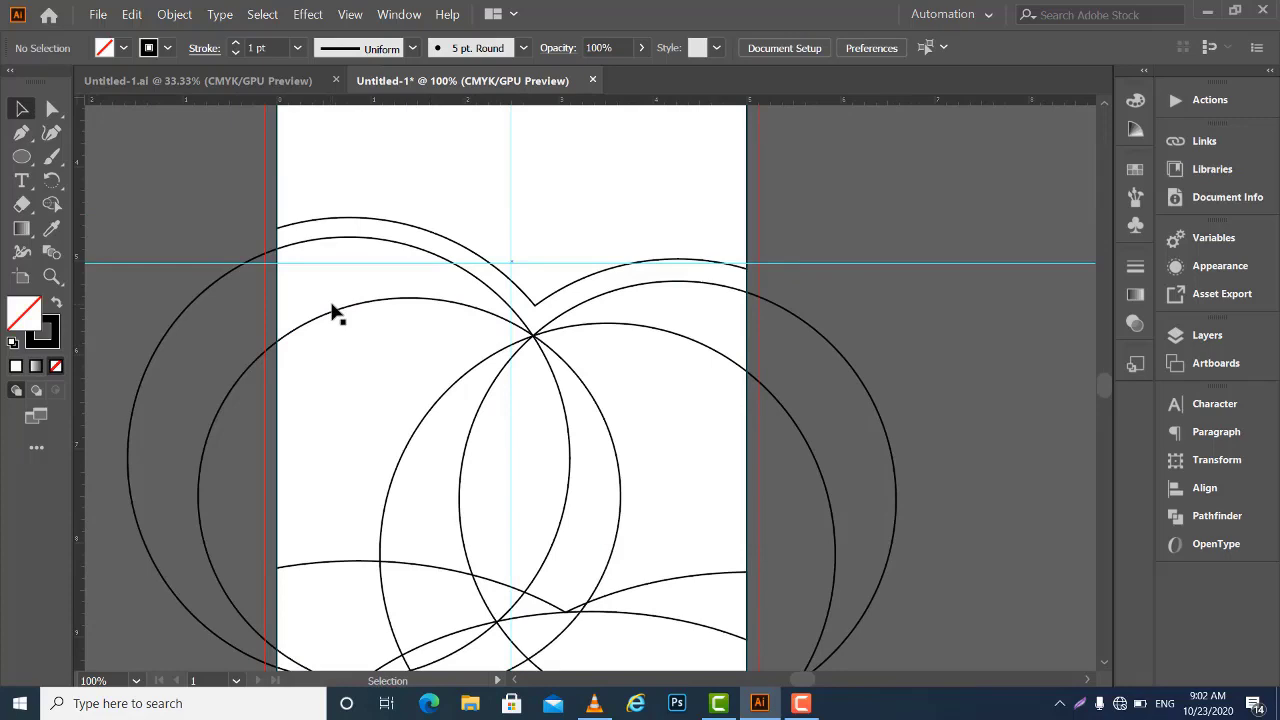
In Outline view, zoomed in, snap the left circle's arc exactly onto the crossing point
{"action": "key", "text": "a"}
{"action": "key", "text": "ctrl+y"}
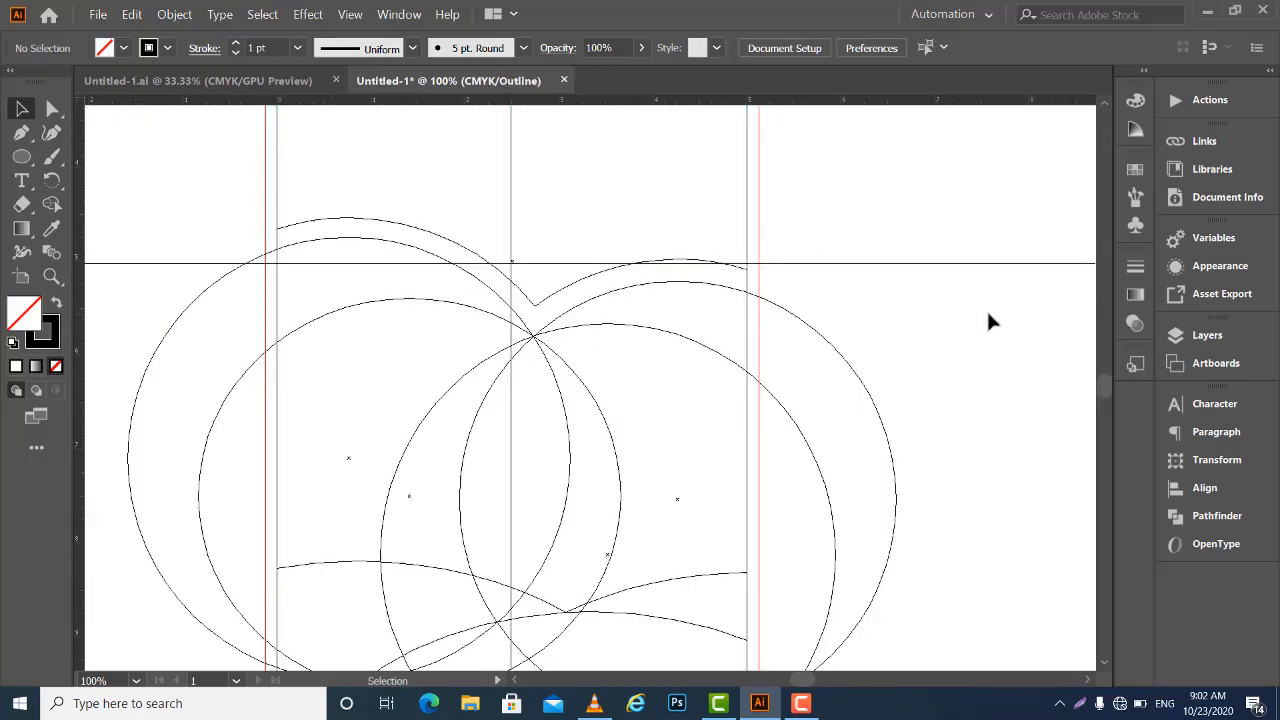
{"action": "key", "text": "ctrl+plus"}
{"action": "key", "text": "ctrl+plus"}
{"action": "key", "text": "ctrl+plus"}
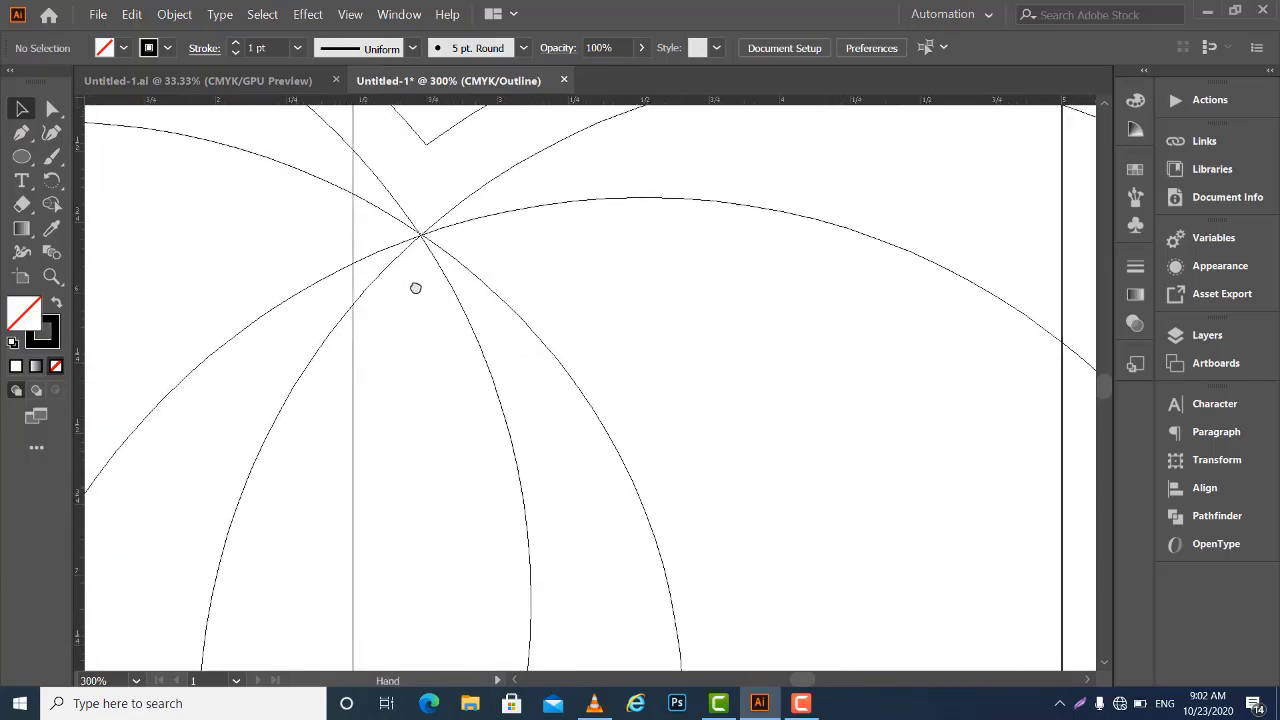
{"action": "left_click_drag", "start_coordinate": [393, 226], "coordinate": [427, 315]}
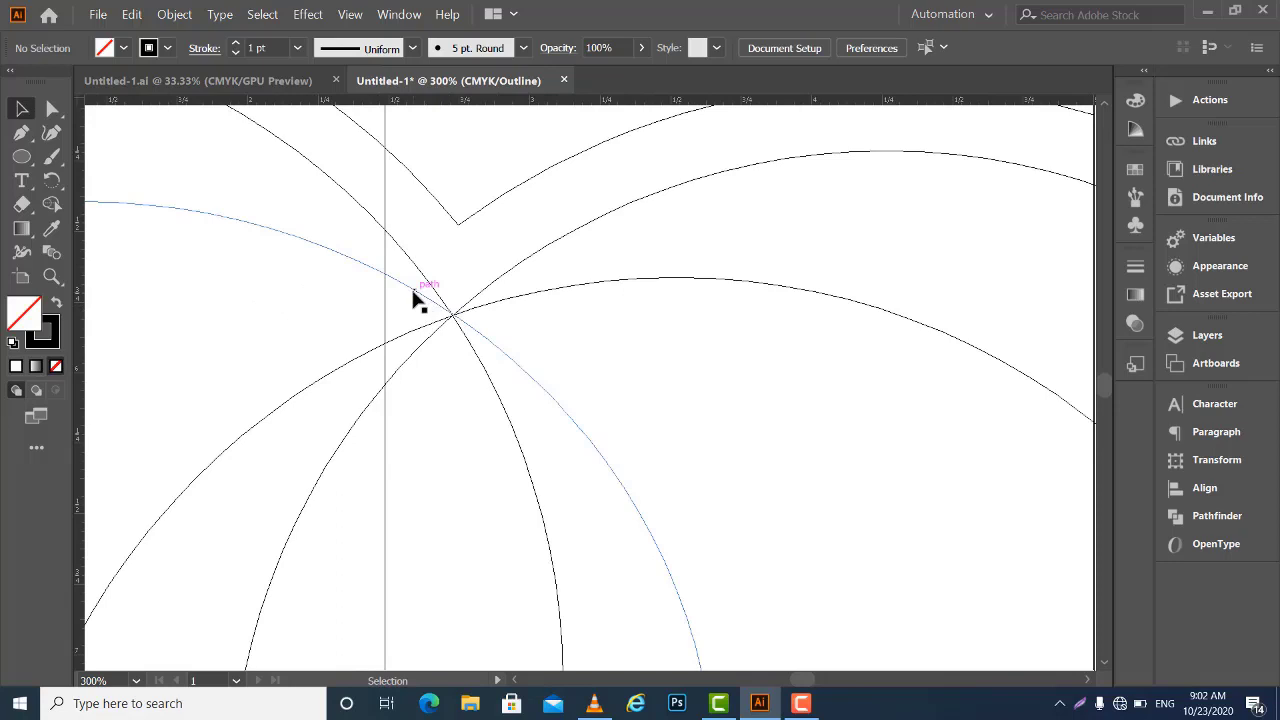
{"action": "left_click_drag", "start_coordinate": [412, 294], "coordinate": [429, 311]}
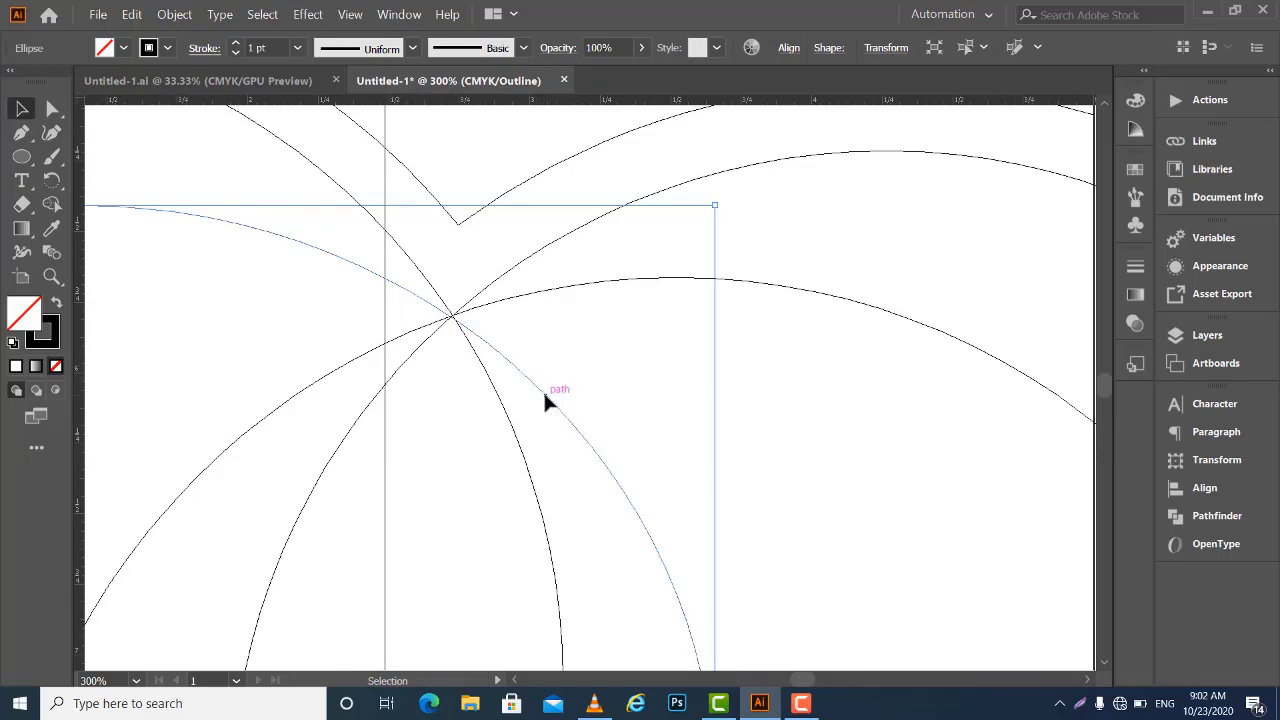
{"action": "left_click_drag", "start_coordinate": [545, 392], "coordinate": [547, 396]}
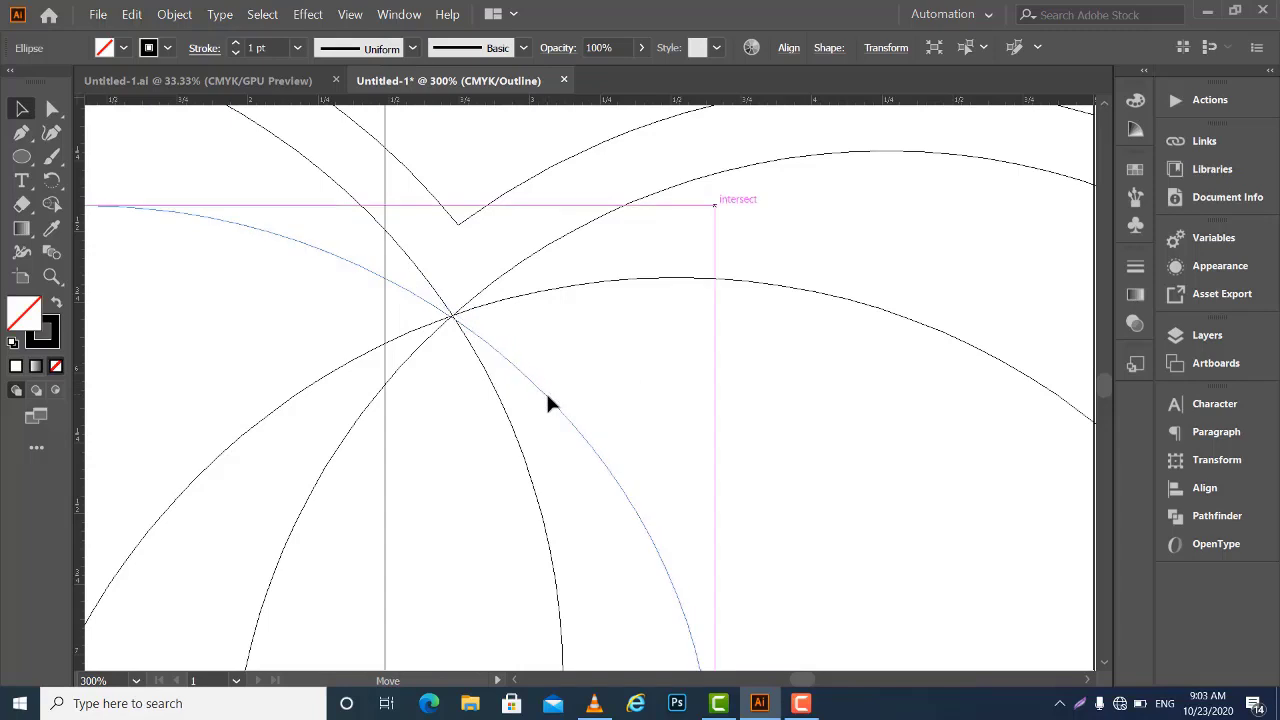
{"action": "left_click_drag", "start_coordinate": [547, 396], "coordinate": [547, 397]}
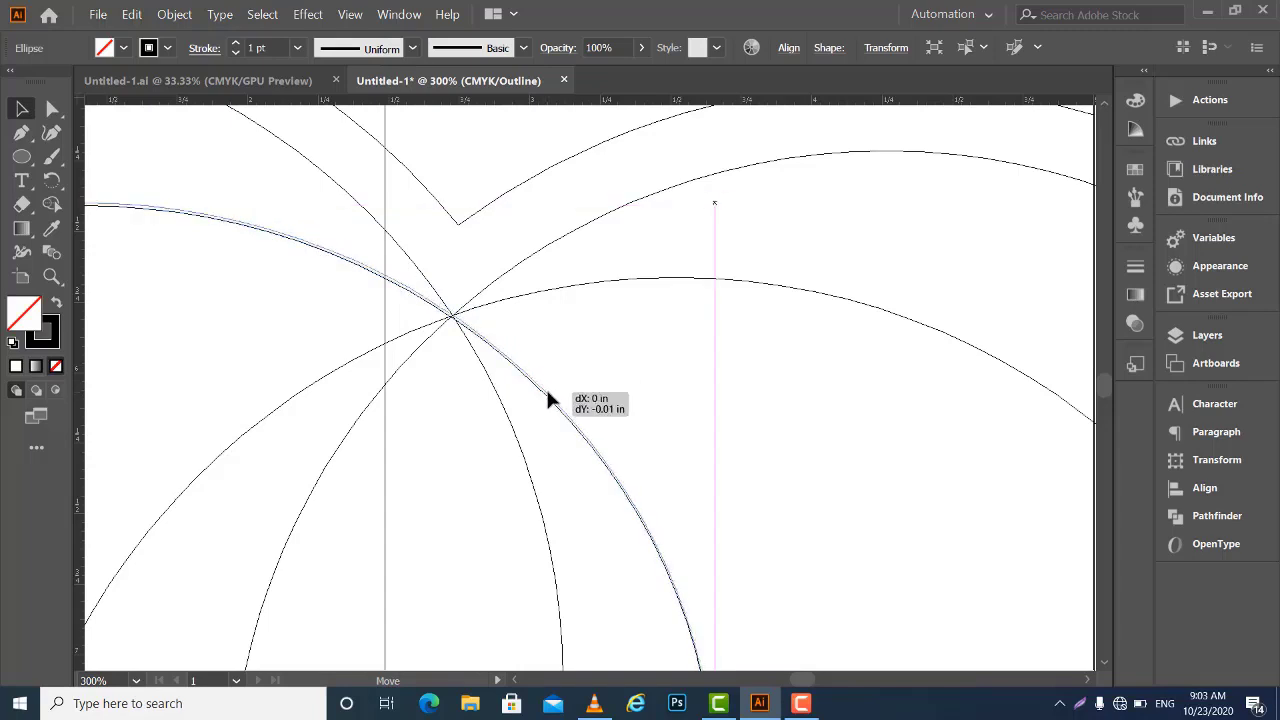
{"action": "left_click_drag", "start_coordinate": [547, 394], "coordinate": [547, 392]}
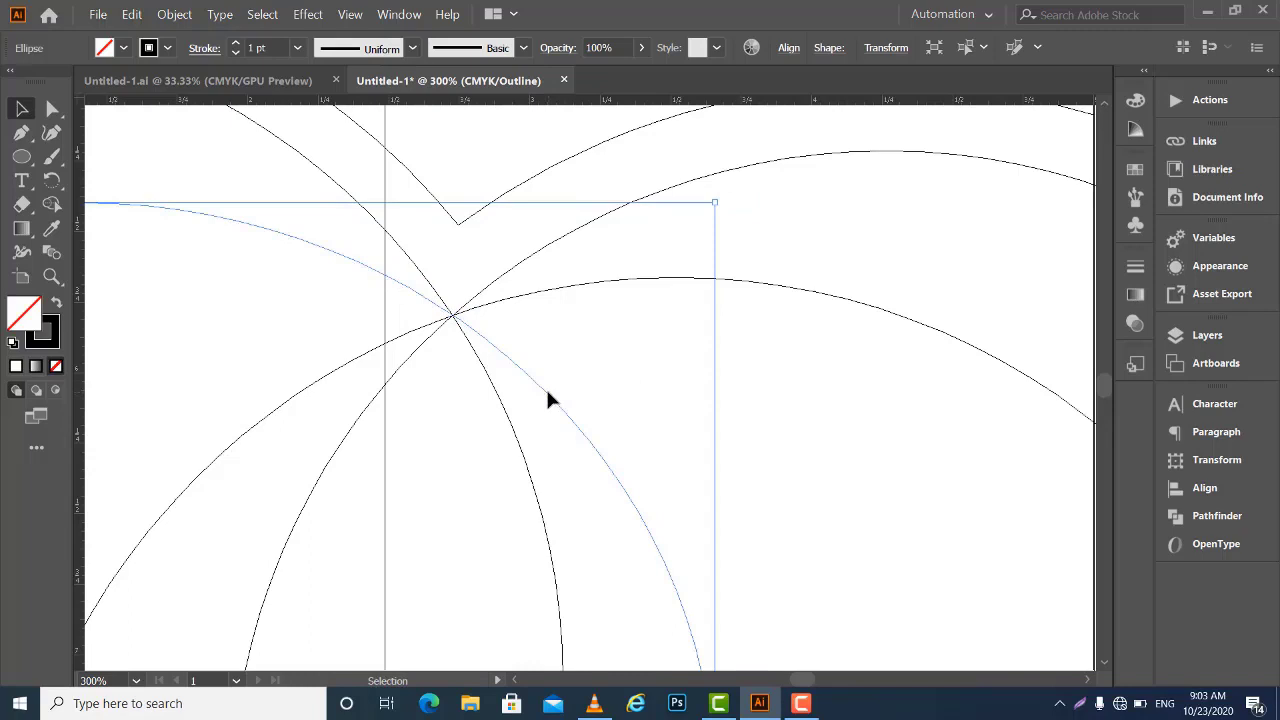
{"action": "key", "text": "ctrl+shift+a"}
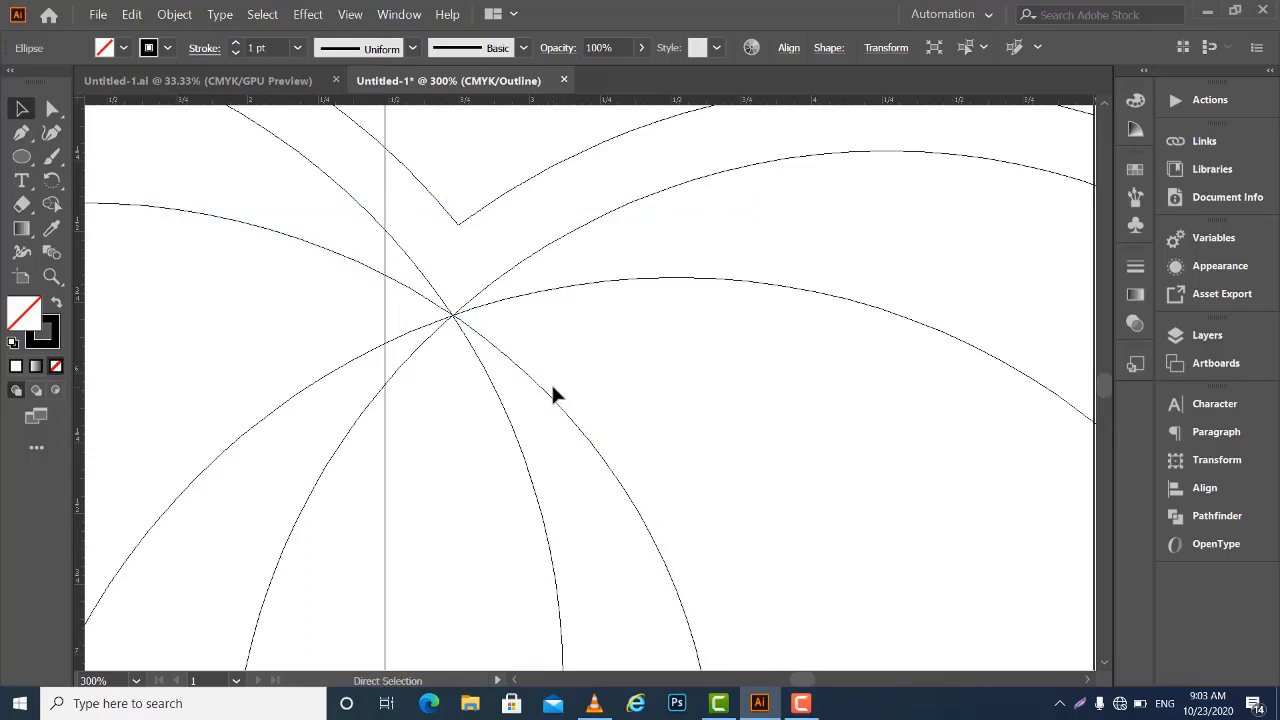
{"action": "key", "text": "ctrl+y"}
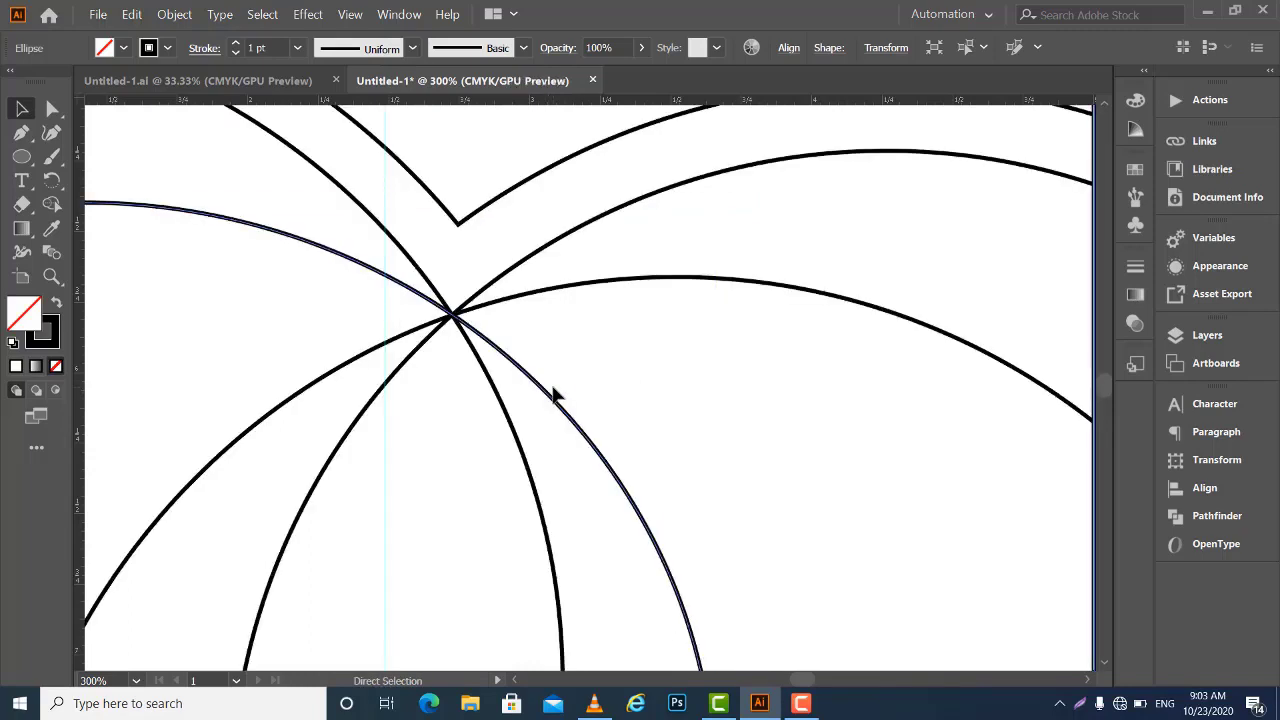
Zoom out and select the artboard-sized rectangle
{"action": "key", "text": "ctrl+minus"}
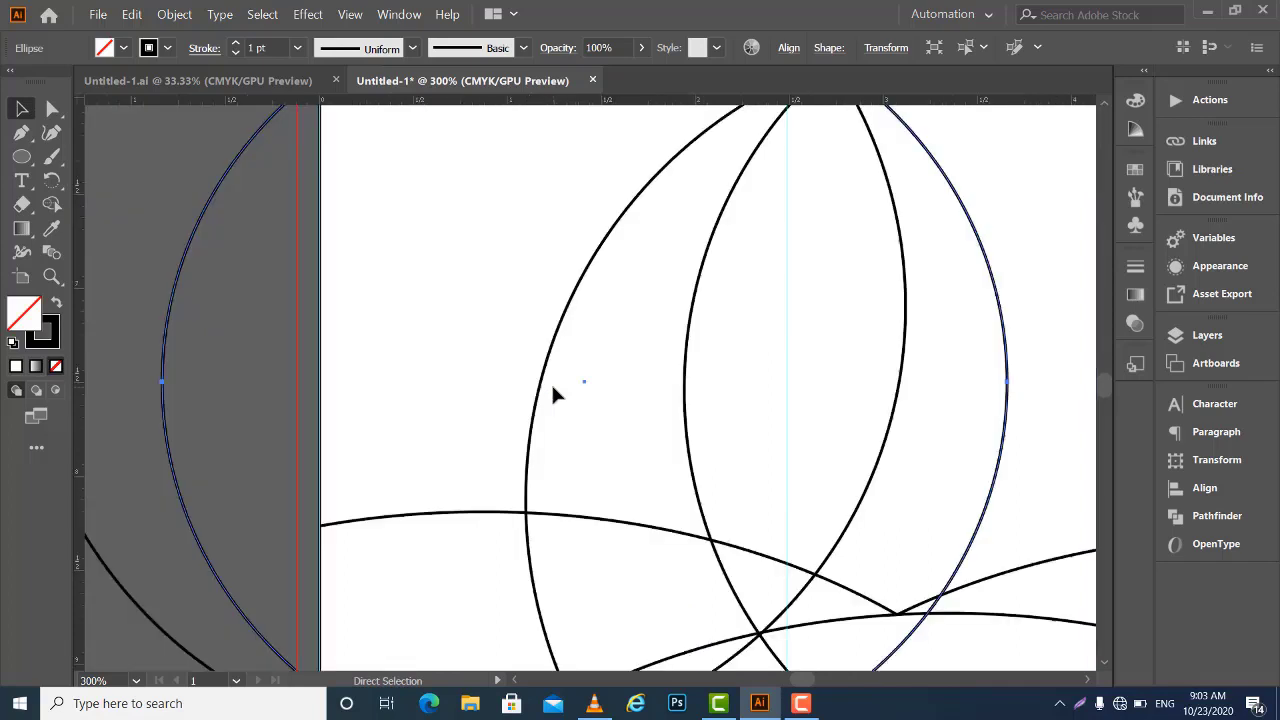
{"action": "key", "text": "ctrl+minus"}
{"action": "left_click_drag", "start_coordinate": [632, 340], "coordinate": [484, 512]}
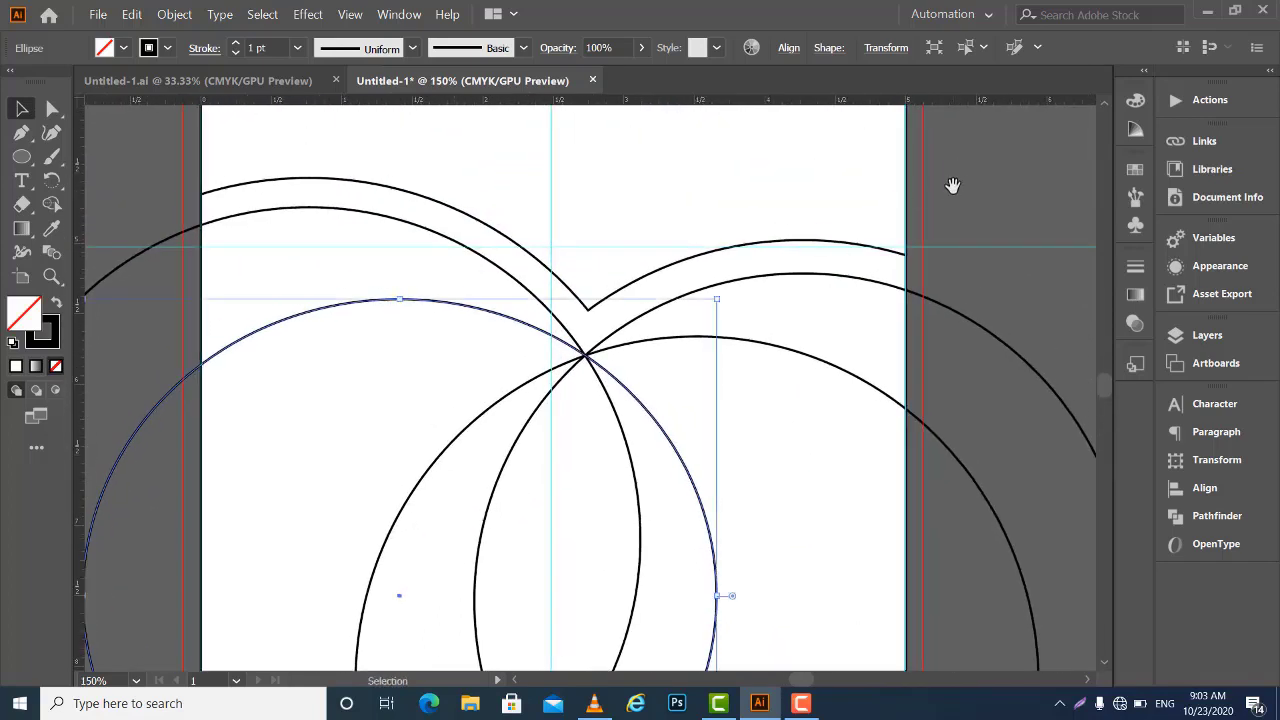
{"action": "scroll", "coordinate": [930, 400], "scroll_direction": "down", "scroll_amount": 2}
{"action": "left_click", "coordinate": [916, 458]}
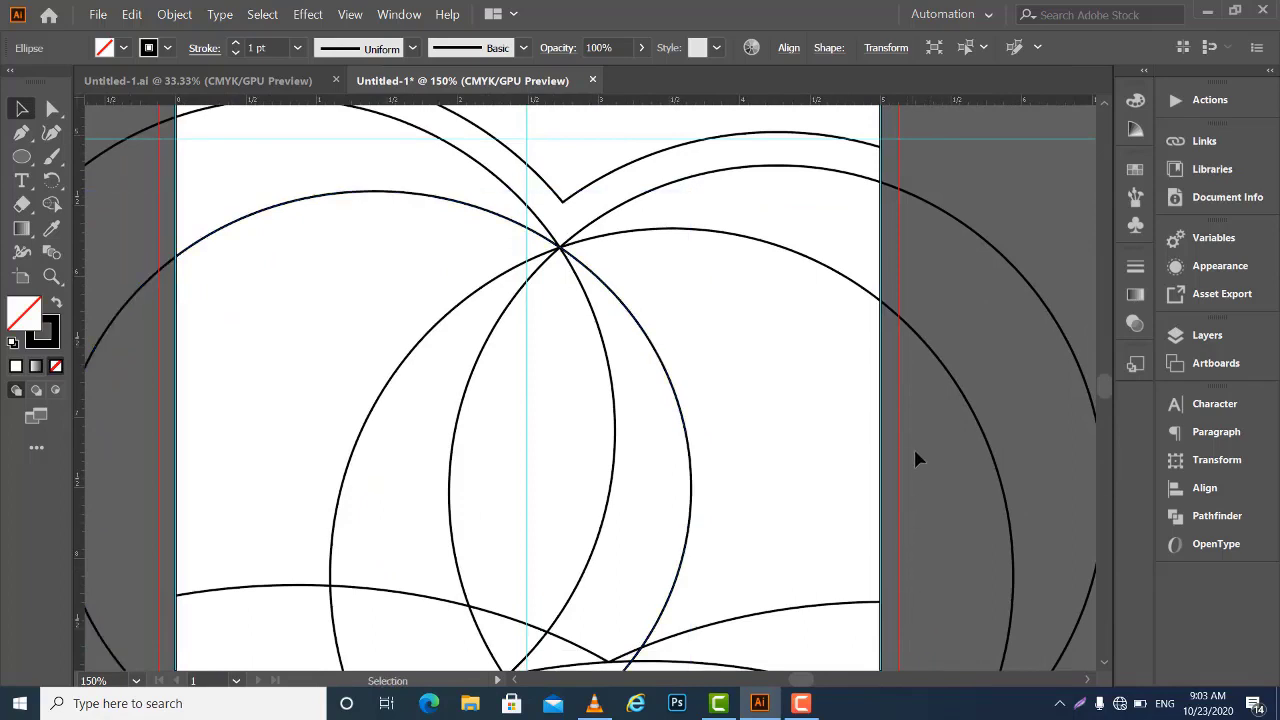
{"action": "left_click_drag", "start_coordinate": [879, 438], "coordinate": [850, 468]}
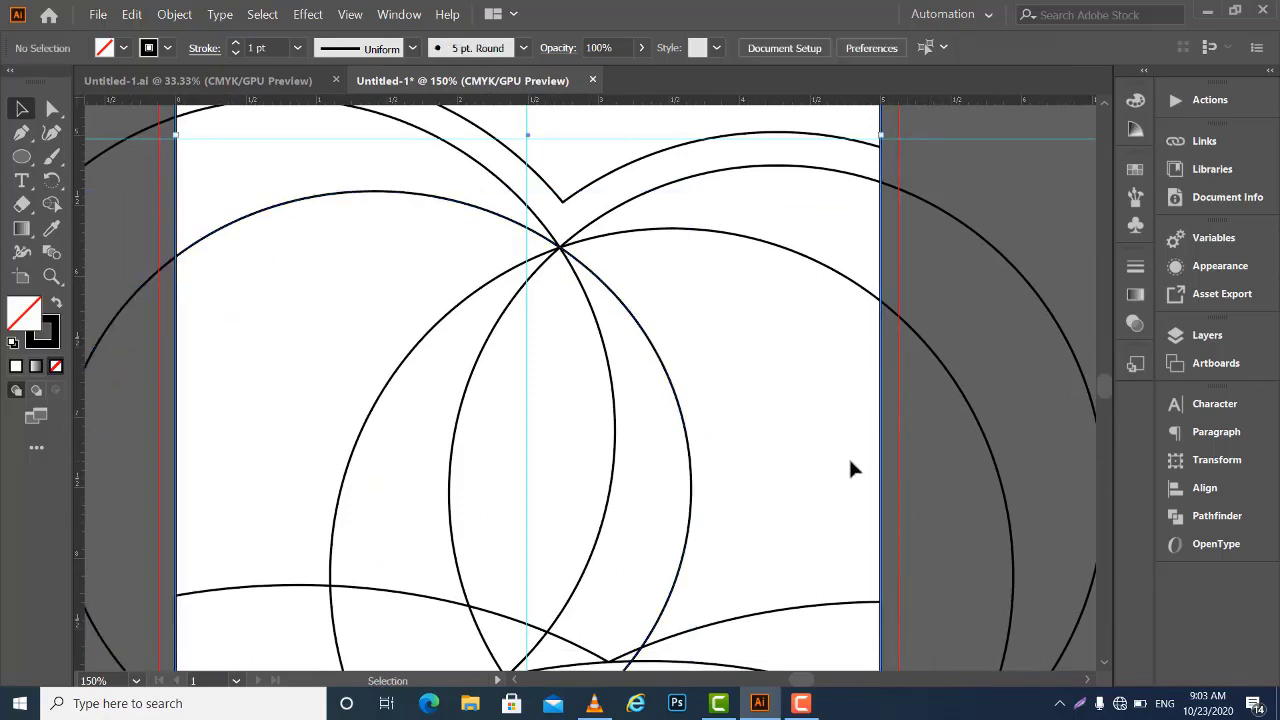
Add the right and left circles to the selection and bring up the Pathfinder panel
{"action": "key", "text": "a"}
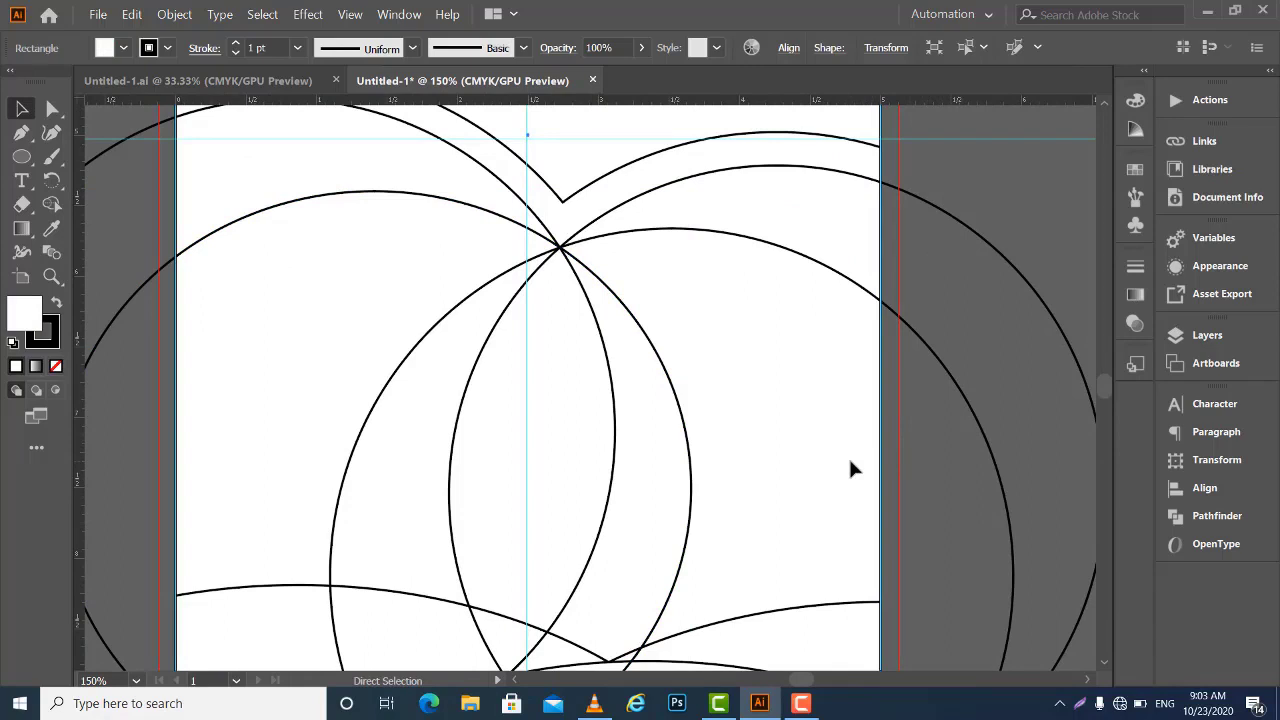
{"action": "key", "text": "v"}
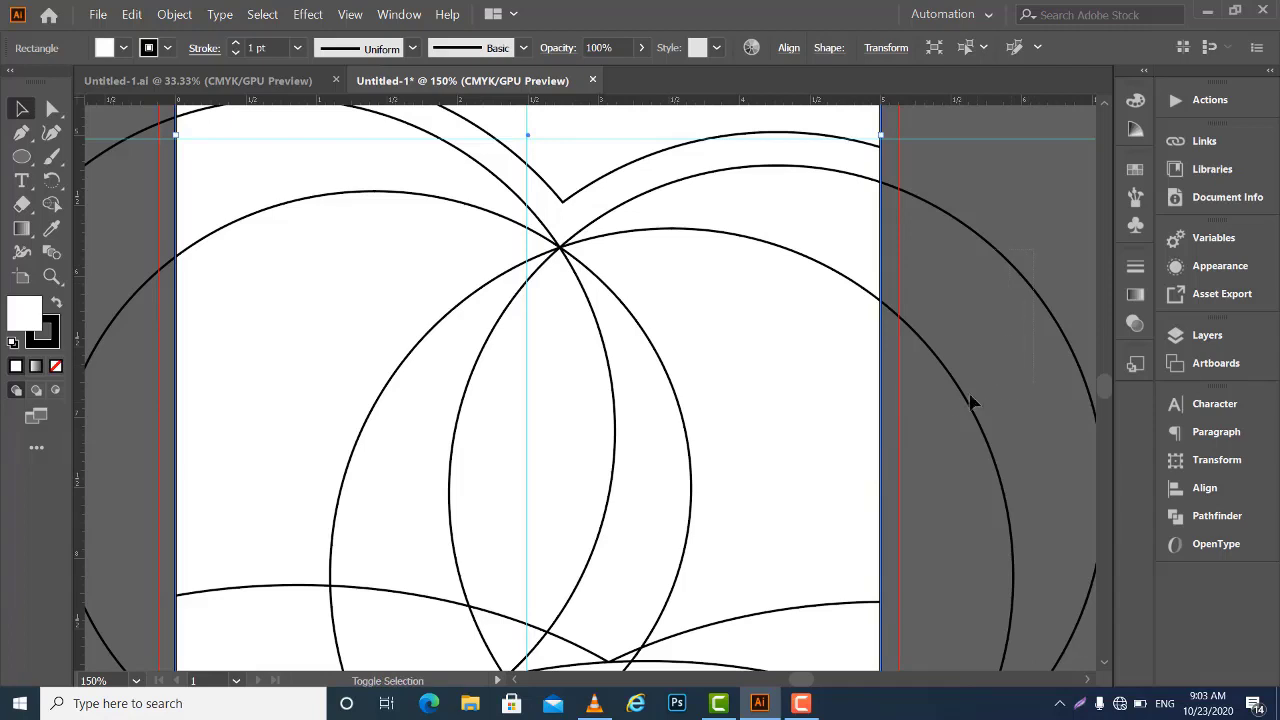
{"action": "left_click", "coordinate": [990, 430], "text": "shift"}
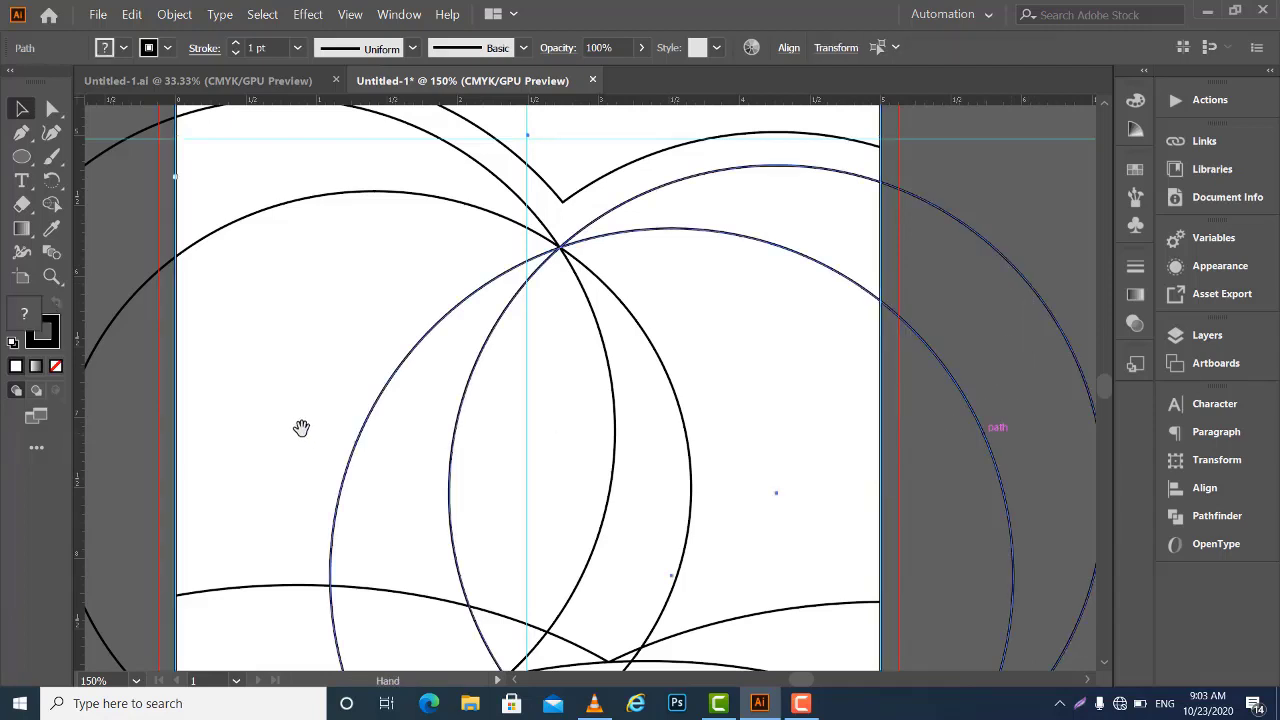
{"action": "left_click_drag", "start_coordinate": [382, 437], "coordinate": [487, 438]}
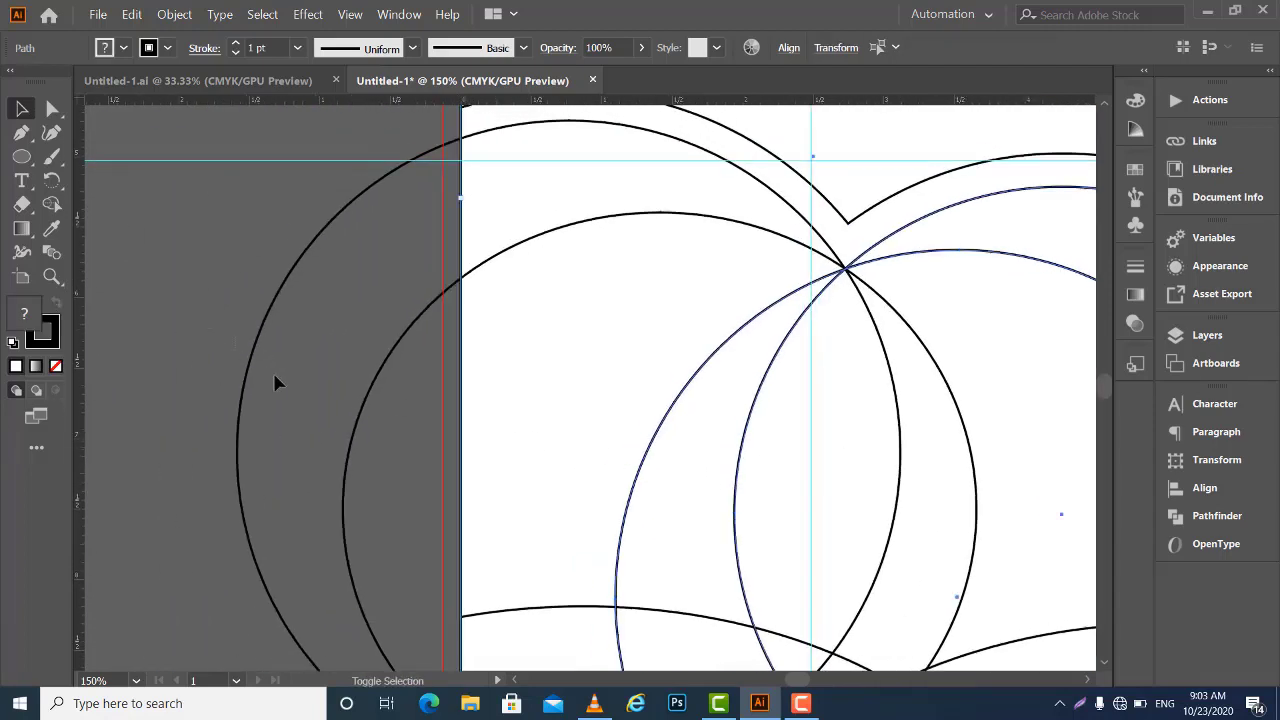
{"action": "left_click", "coordinate": [418, 433], "text": "shift"}
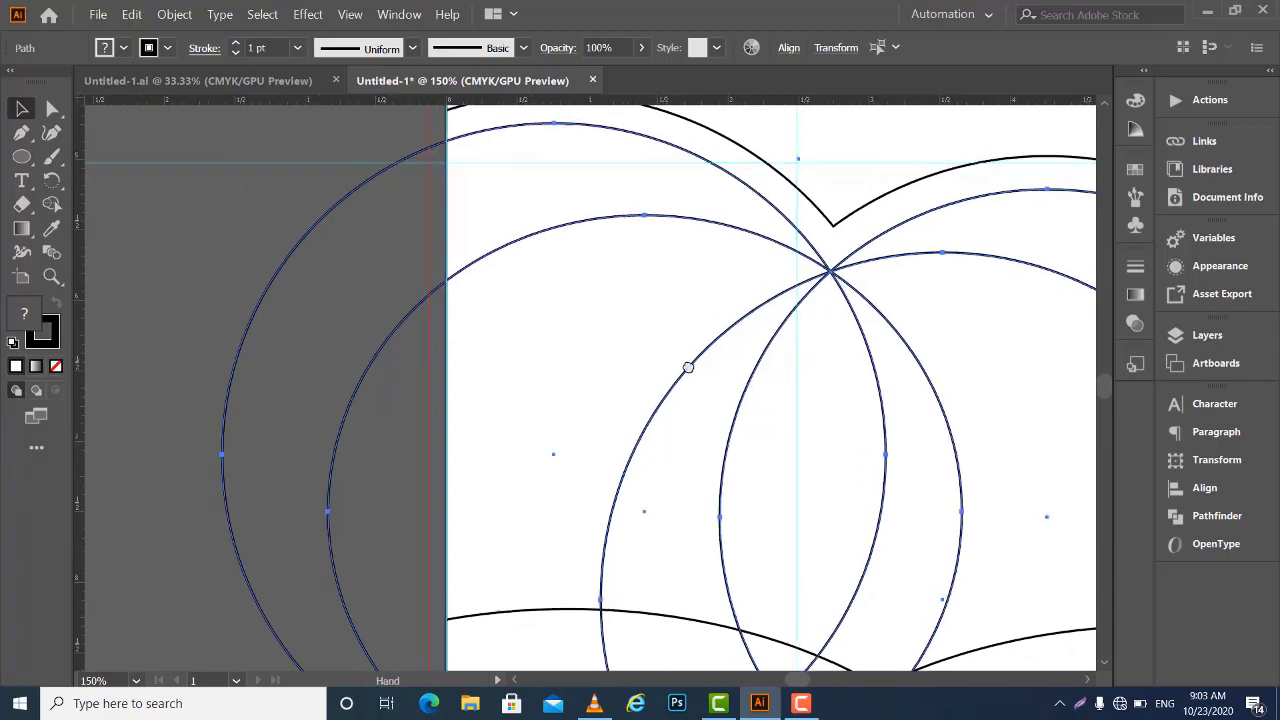
{"action": "left_click_drag", "start_coordinate": [727, 364], "coordinate": [538, 370]}
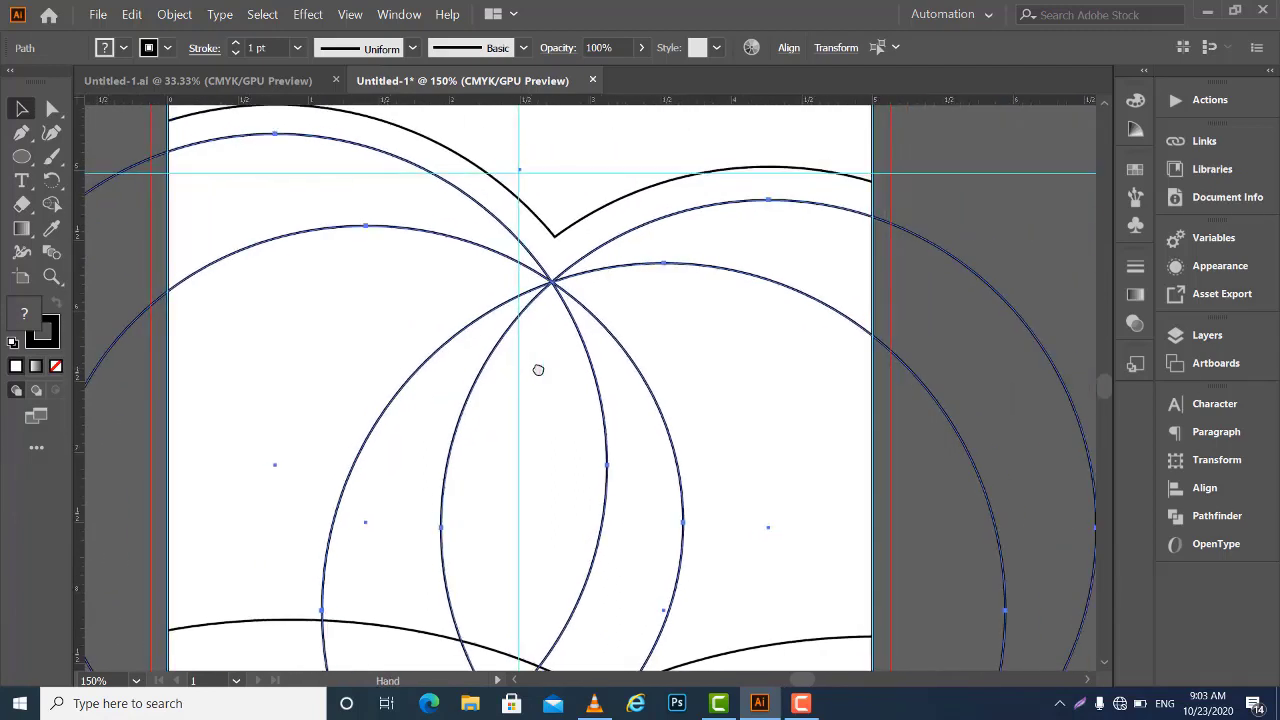
{"action": "left_click", "coordinate": [1213, 515]}
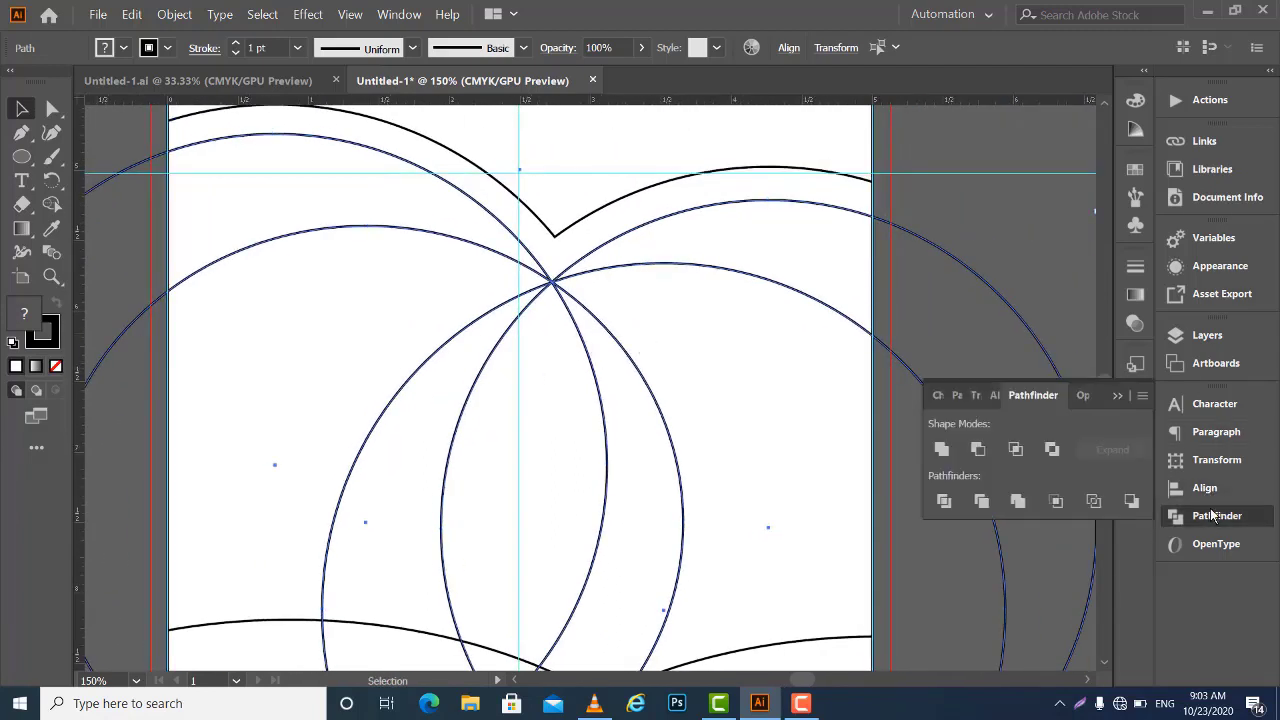
Divide the overlapping rectangle and circles with Pathfinder and ungroup the resulting pieces
{"action": "left_click", "coordinate": [943, 502]}
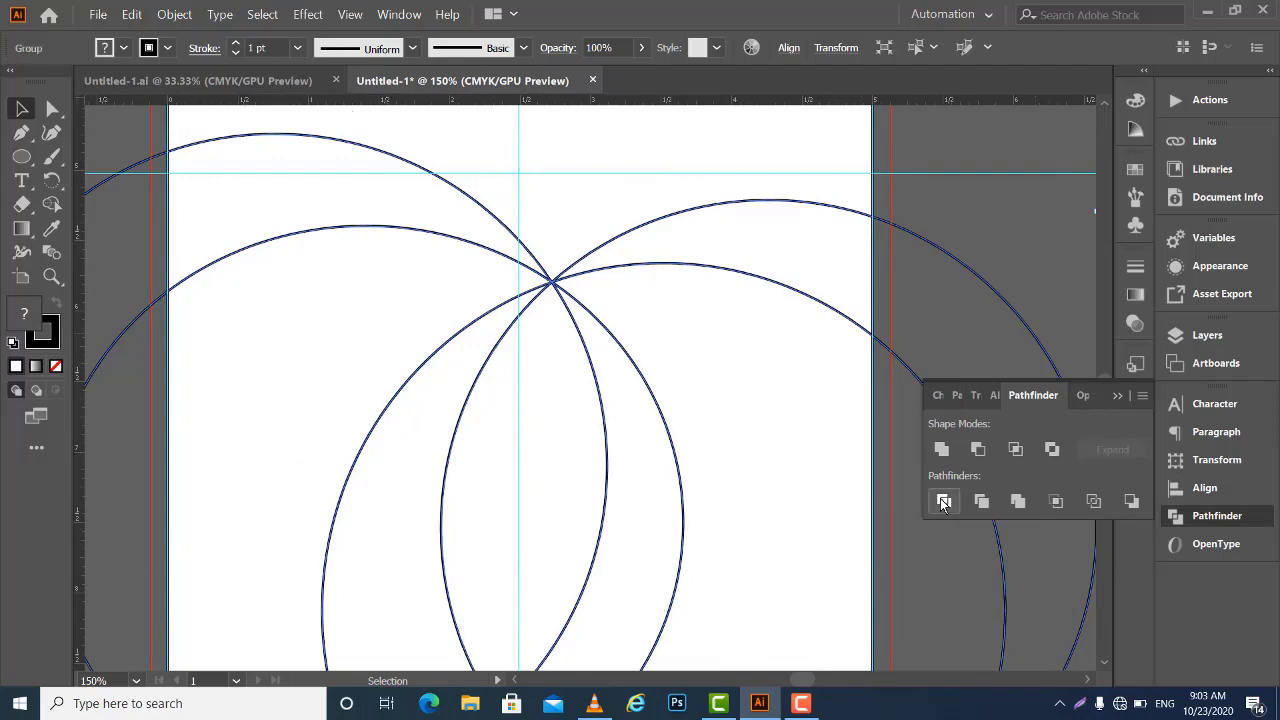
{"action": "left_click", "coordinate": [1115, 396]}
{"action": "left_click", "coordinate": [957, 335]}
{"action": "key", "text": "ctrl+z"}
{"action": "right_click", "coordinate": [551, 285]}
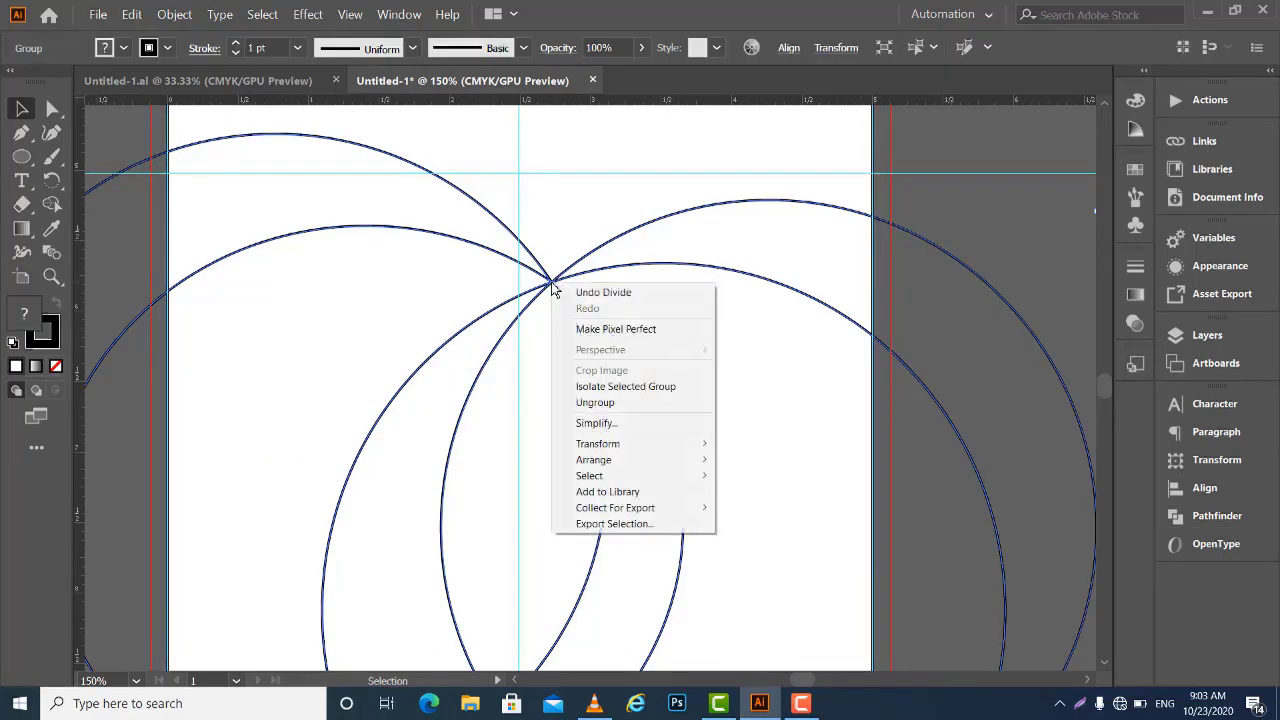
{"action": "left_click", "coordinate": [600, 401]}
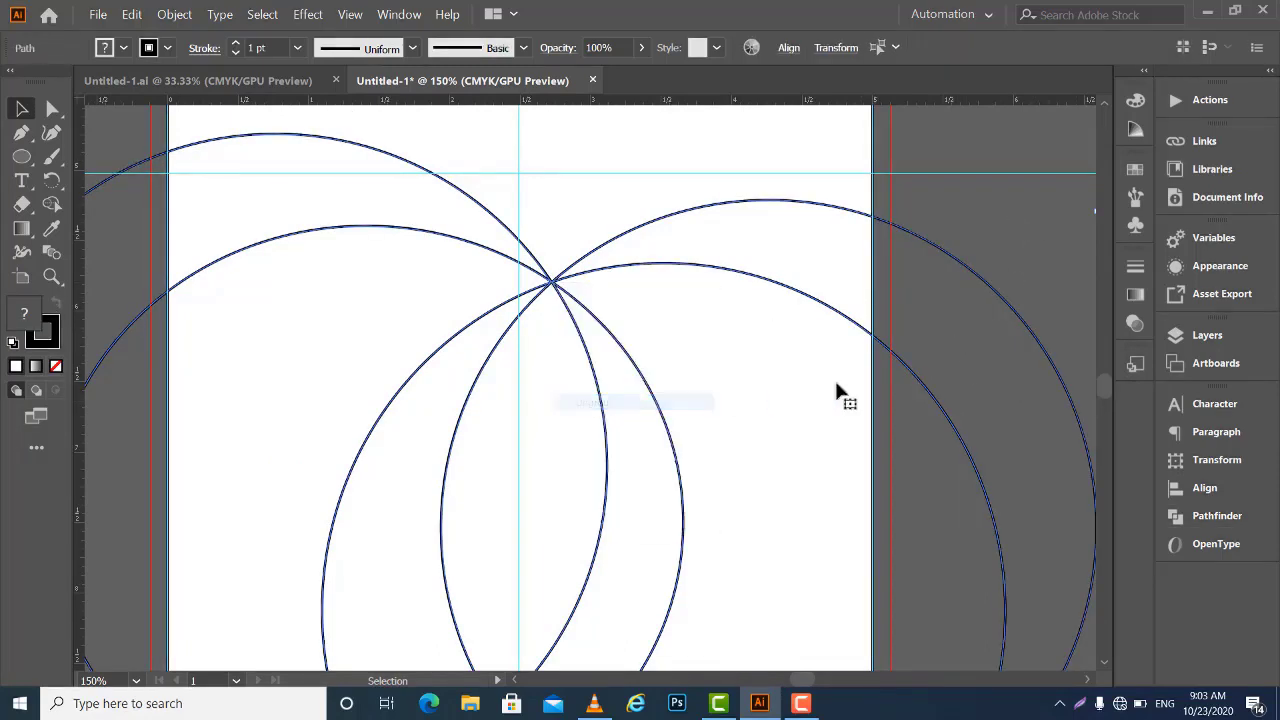
Delete the crescent sticking out past the artboard's right edge
{"action": "key", "text": "ctrl+1"}
{"action": "left_click", "coordinate": [940, 387]}
{"action": "scroll", "coordinate": [891, 345], "scroll_direction": "down", "scroll_amount": 3}
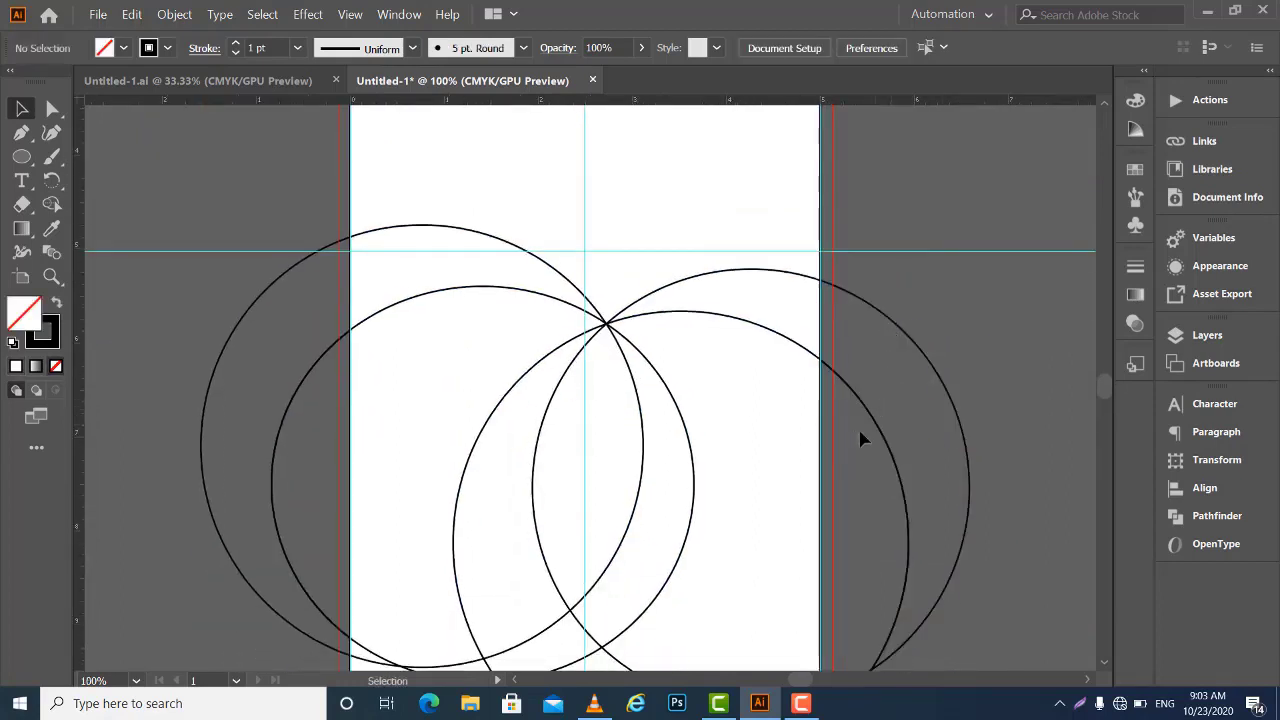
{"action": "left_click", "coordinate": [910, 437]}
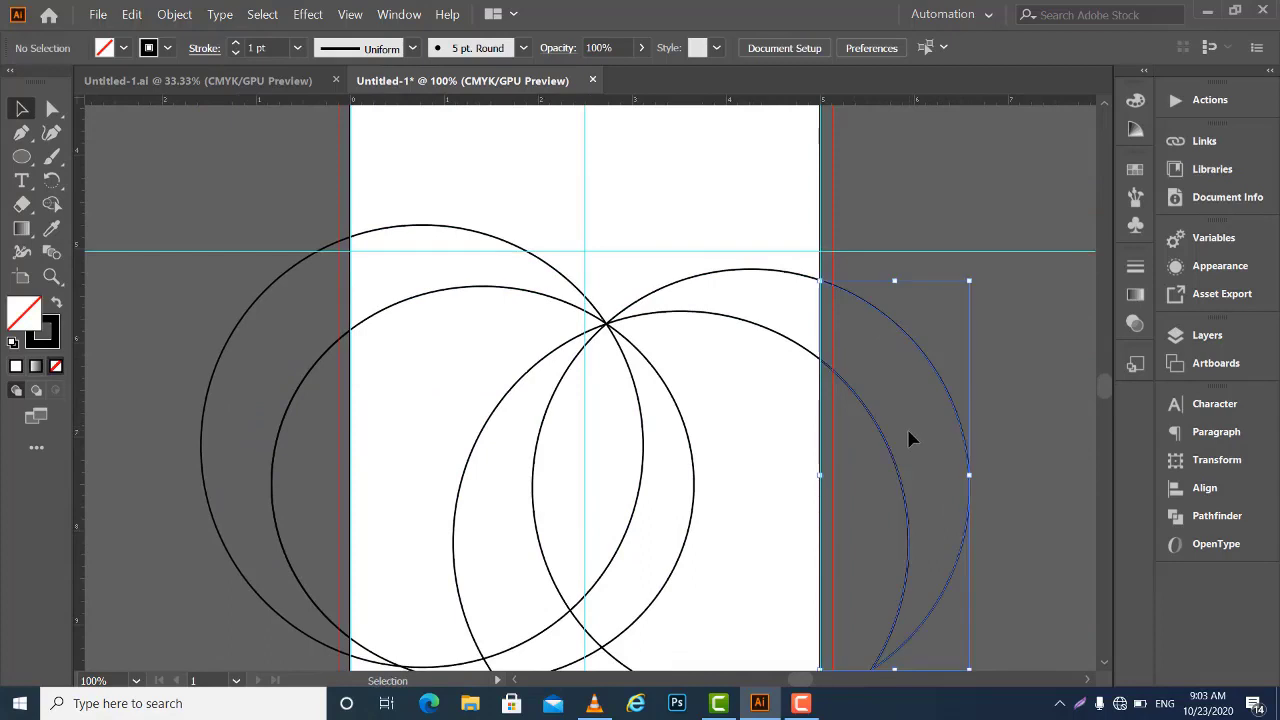
{"action": "key", "text": "Delete"}
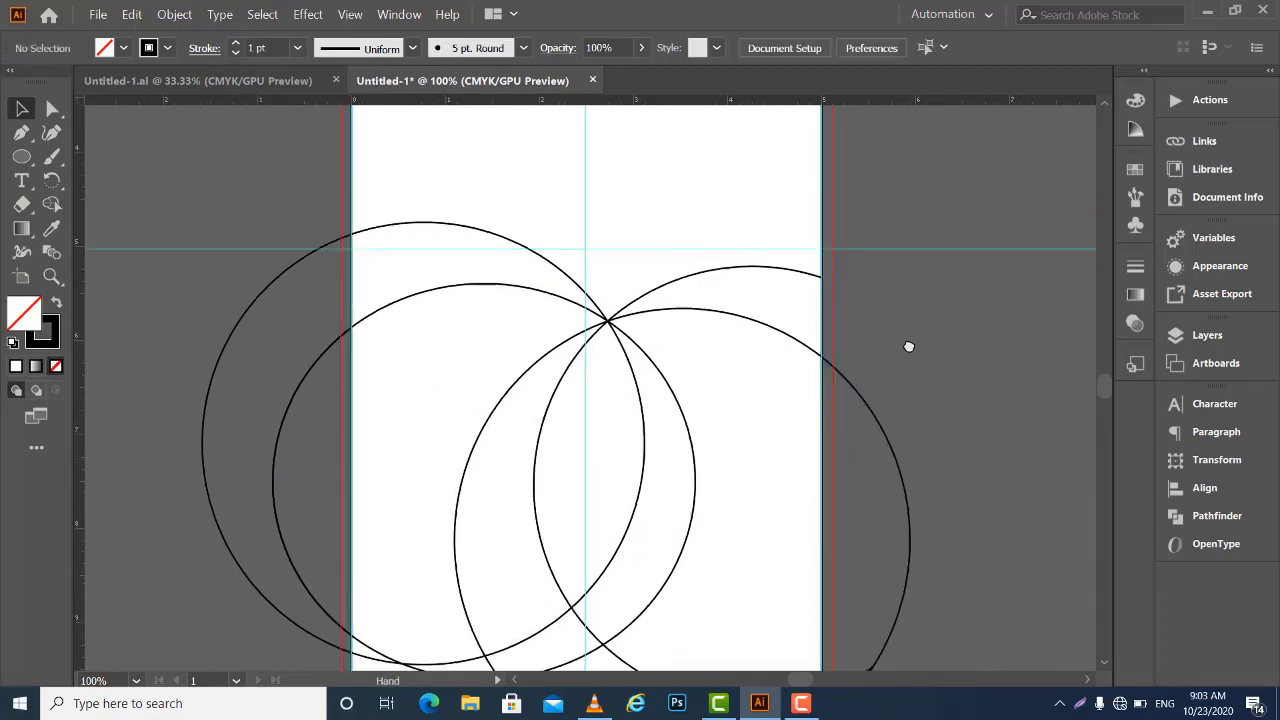
Delete the right arc outside the artboard, the arc below it, and two inner arc pieces
{"action": "scroll", "coordinate": [910, 340], "scroll_direction": "down", "scroll_amount": 4}
{"action": "left_click", "coordinate": [885, 358]}
{"action": "key", "text": "Delete"}
{"action": "left_click", "coordinate": [864, 540]}
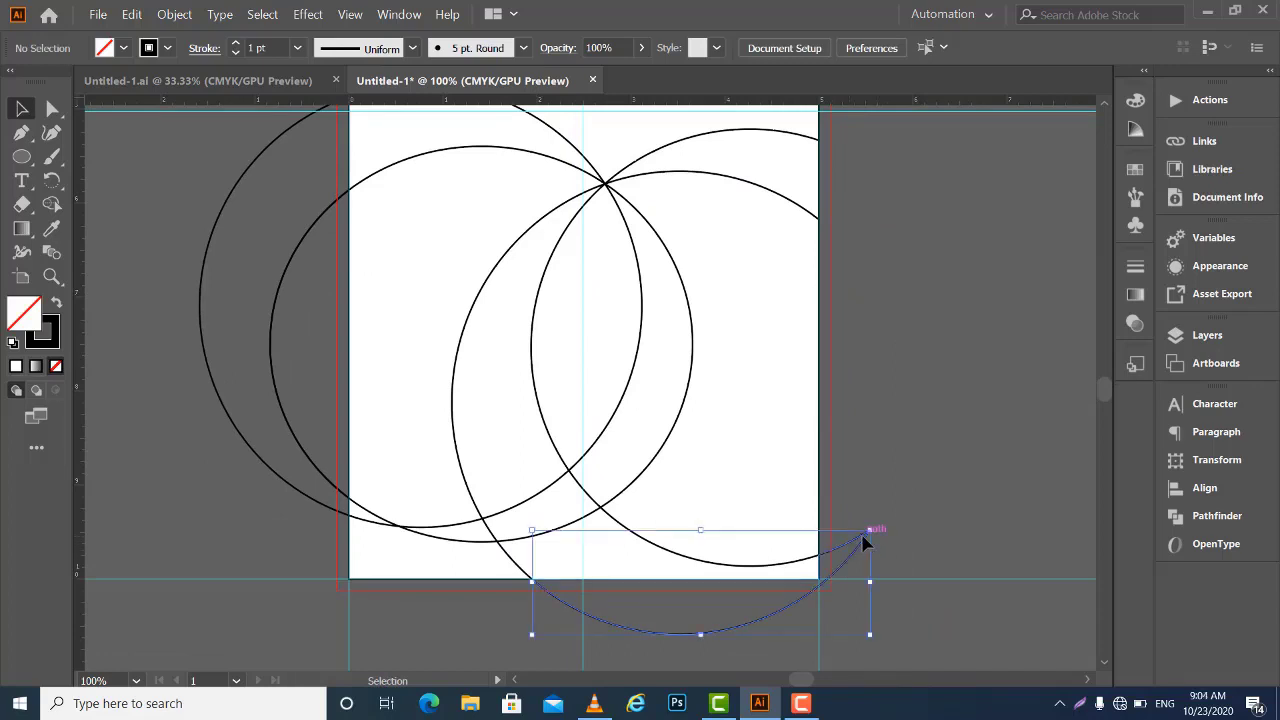
{"action": "key", "text": "Delete"}
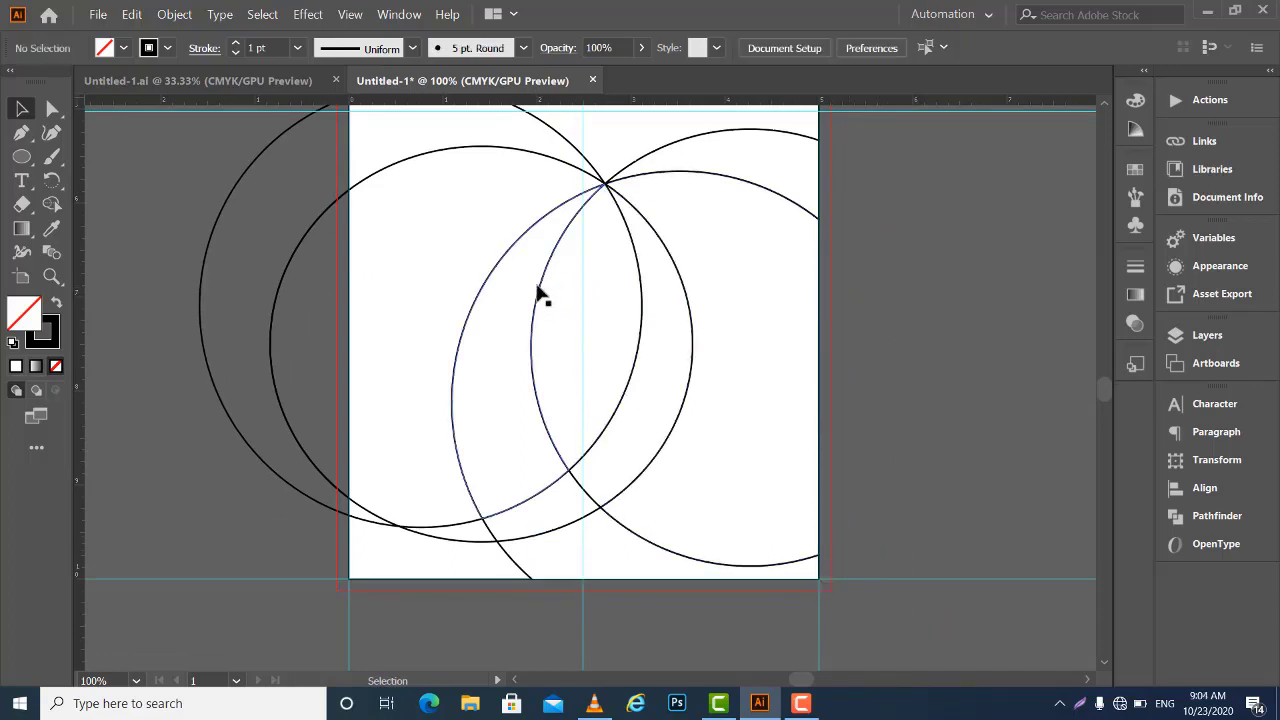
{"action": "left_click", "coordinate": [540, 293]}
{"action": "key", "text": "Delete"}
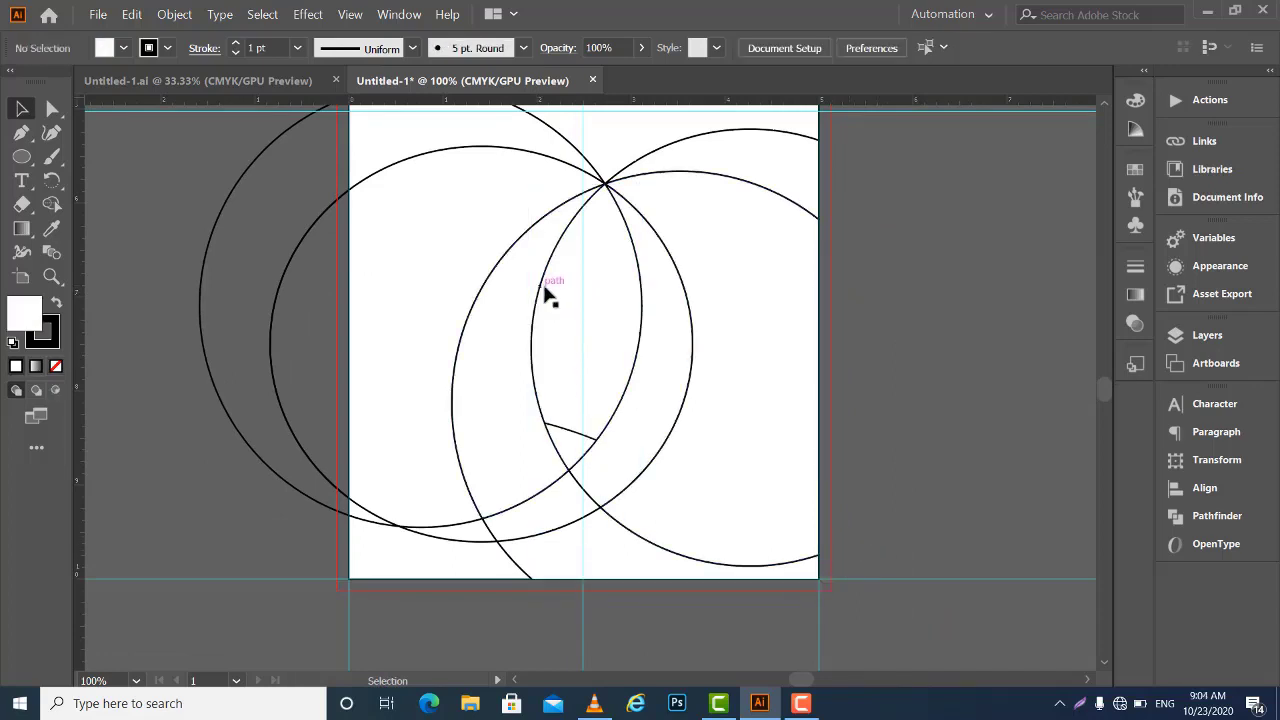
{"action": "left_click", "coordinate": [543, 290]}
{"action": "key", "text": "Delete"}
Delete the large left arc, two right-of-centre arc pieces, and two left arcs outside the artboard
{"action": "left_click", "coordinate": [497, 258]}
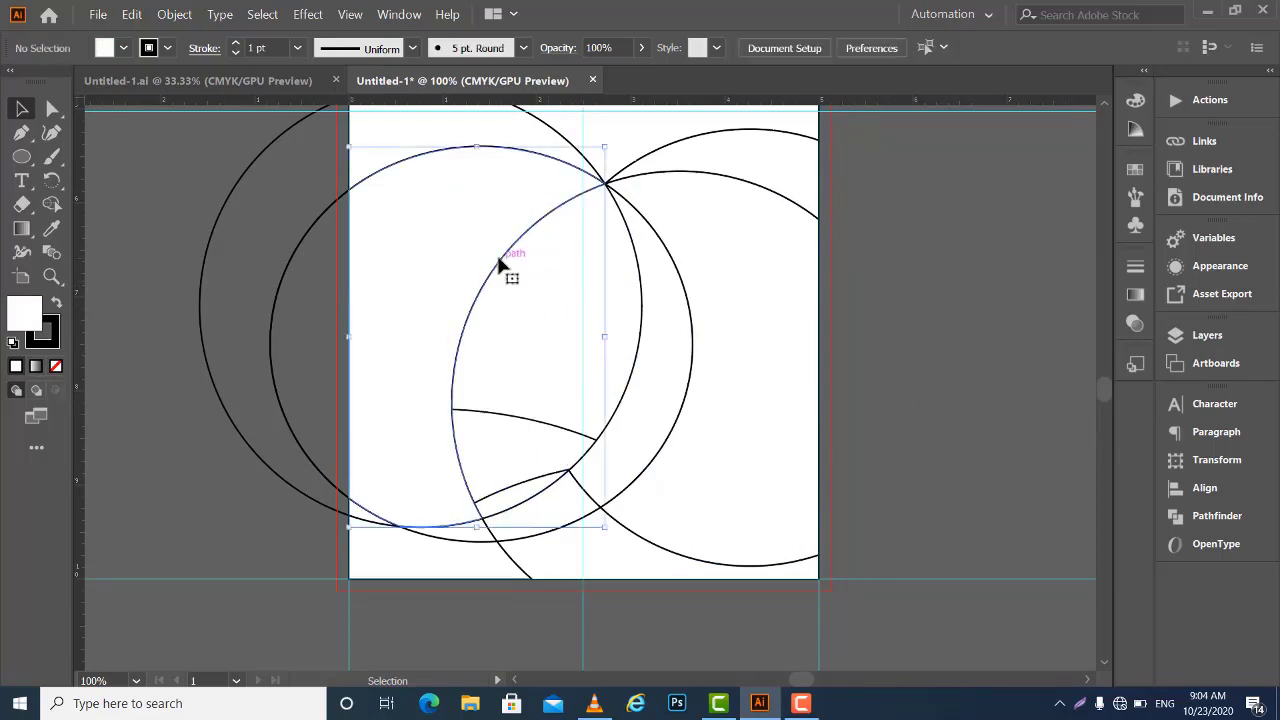
{"action": "key", "text": "Delete"}
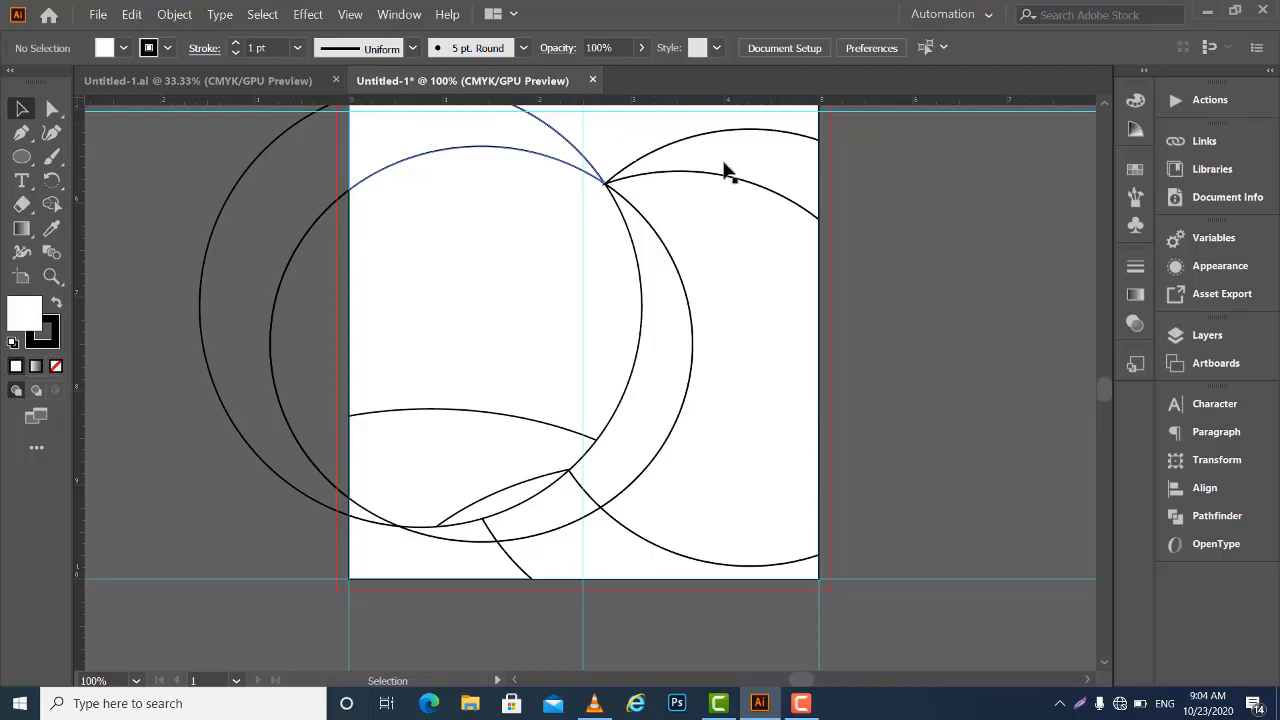
{"action": "left_click", "coordinate": [677, 276]}
{"action": "key", "text": "Delete"}
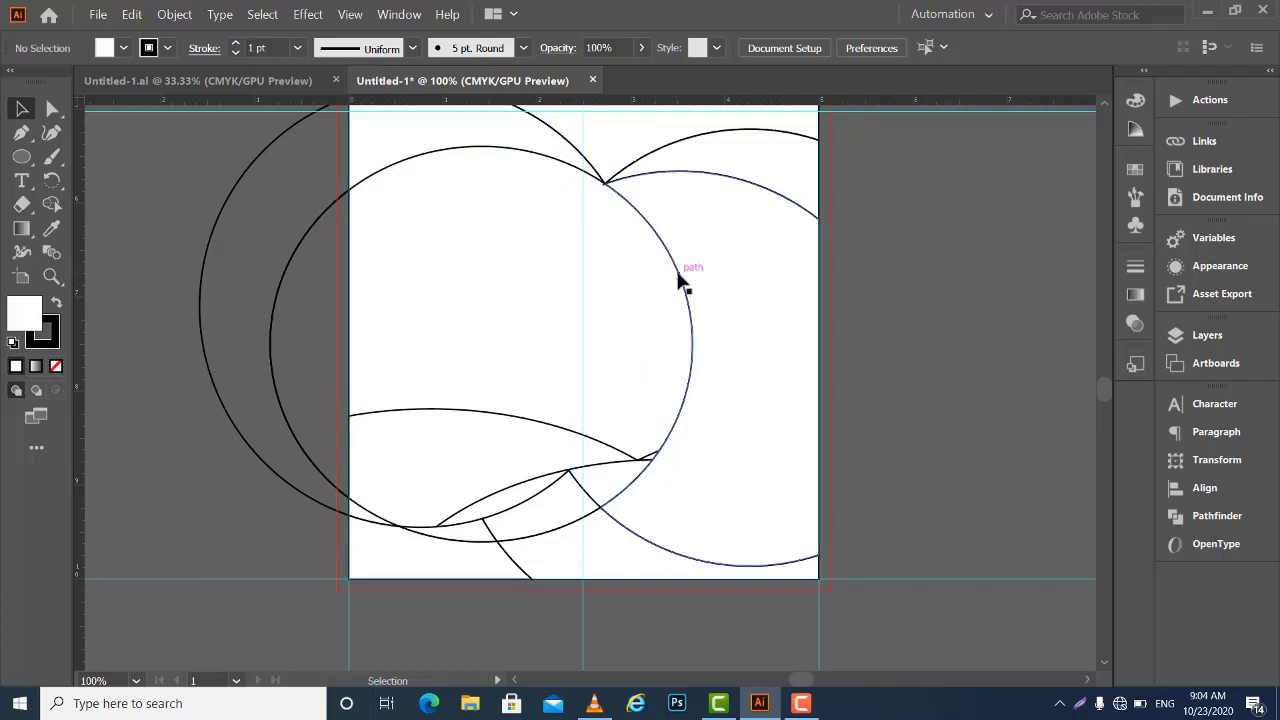
{"action": "left_click", "coordinate": [677, 276]}
{"action": "key", "text": "Delete"}
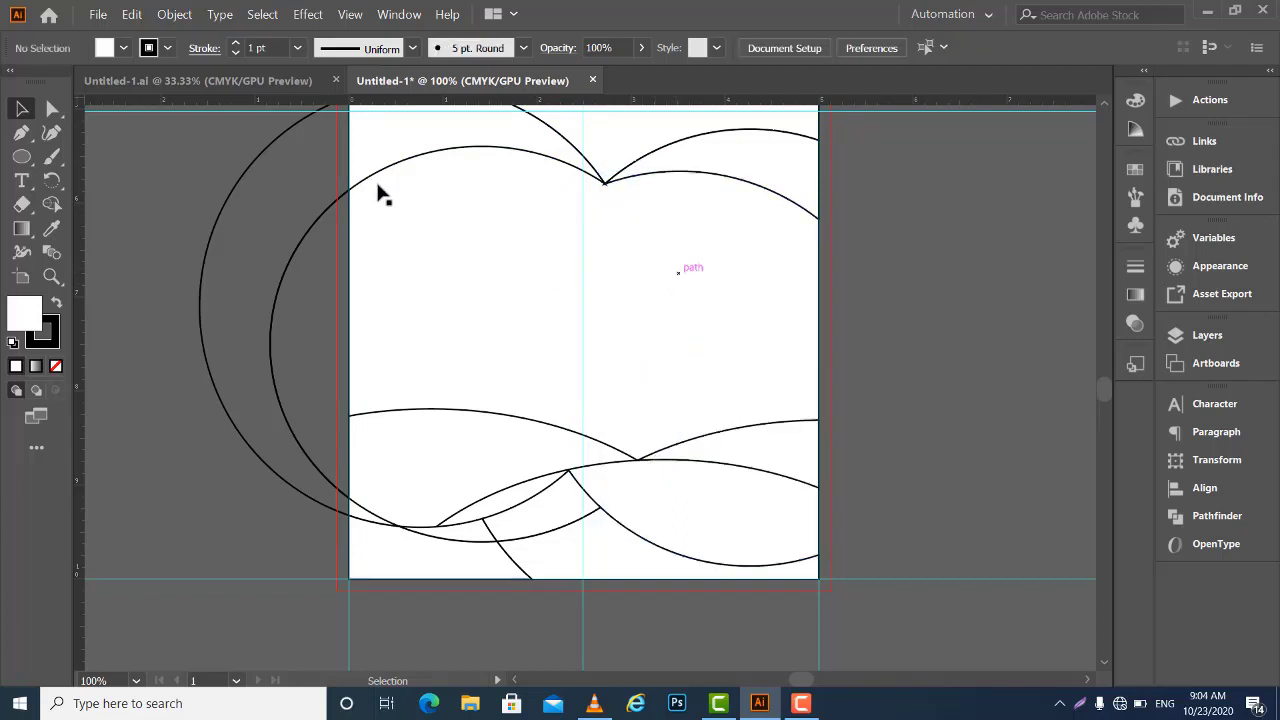
{"action": "left_click", "coordinate": [283, 297]}
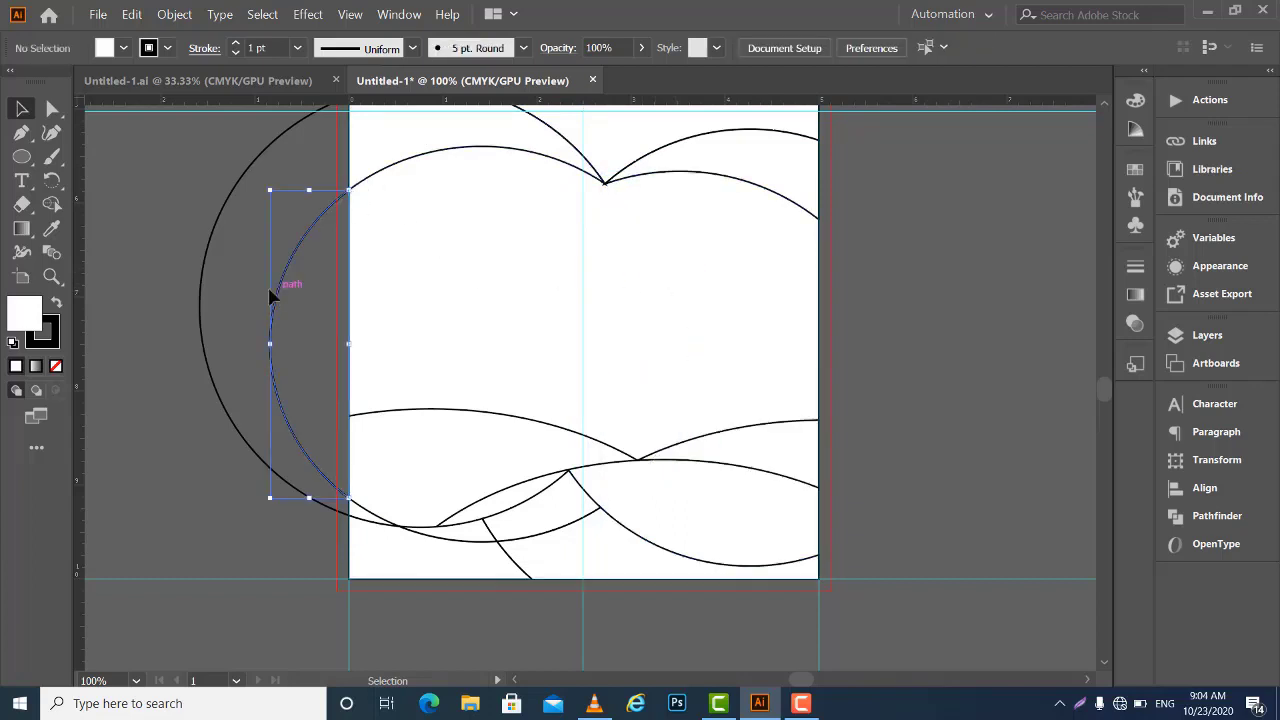
{"action": "left_click", "coordinate": [207, 292]}
{"action": "key", "text": "Delete"}
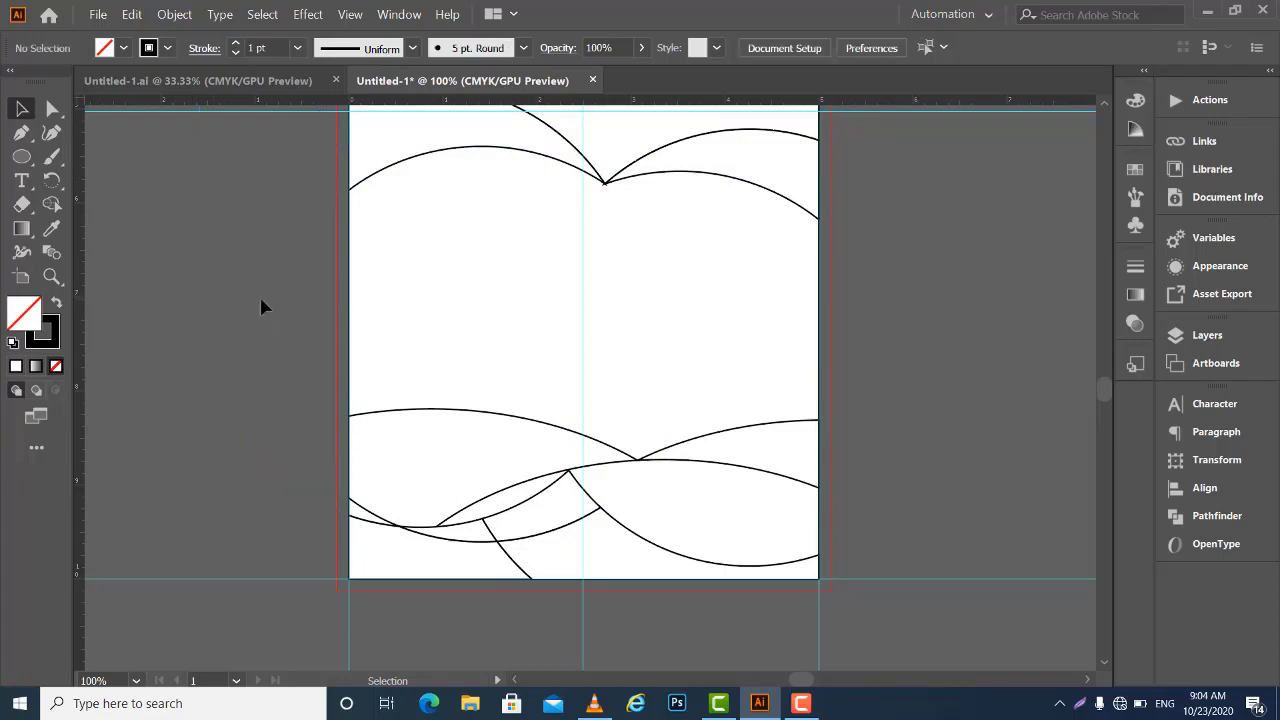
Delete the five small leftover arc fragments along the artboard's bottom
{"action": "left_click_drag", "start_coordinate": [471, 428], "coordinate": [466, 384]}
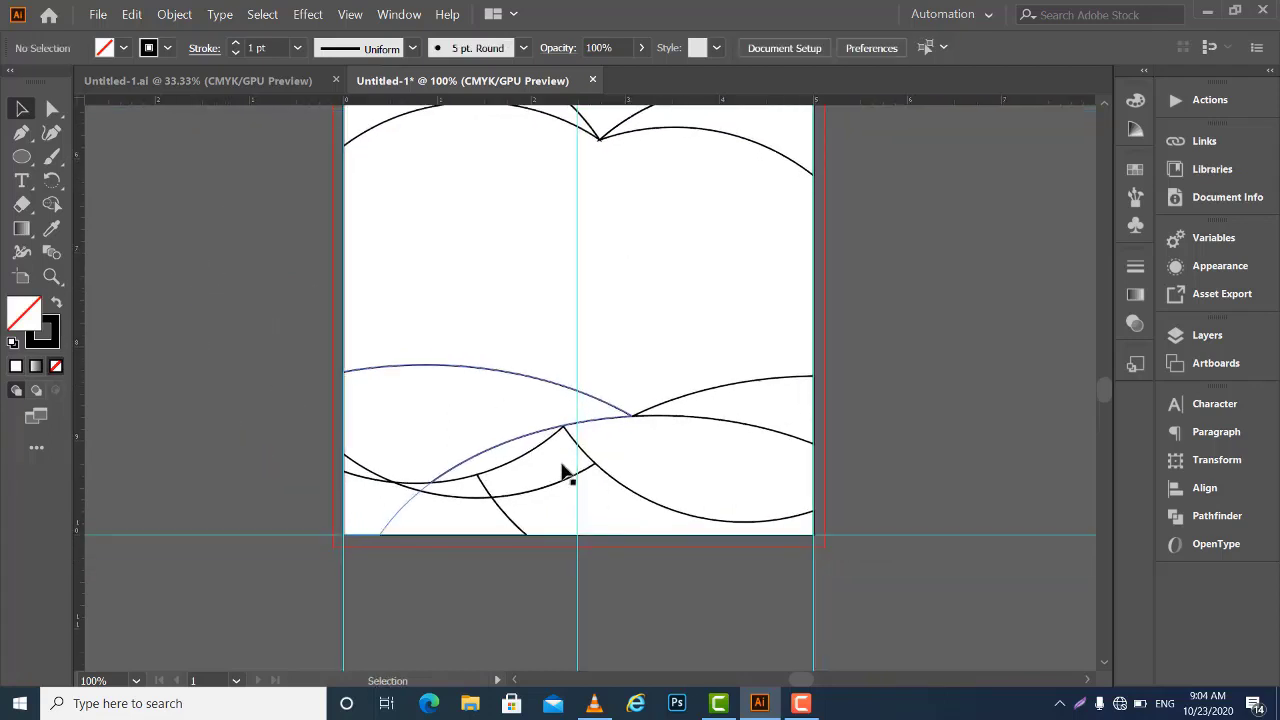
{"action": "left_click", "coordinate": [513, 524]}
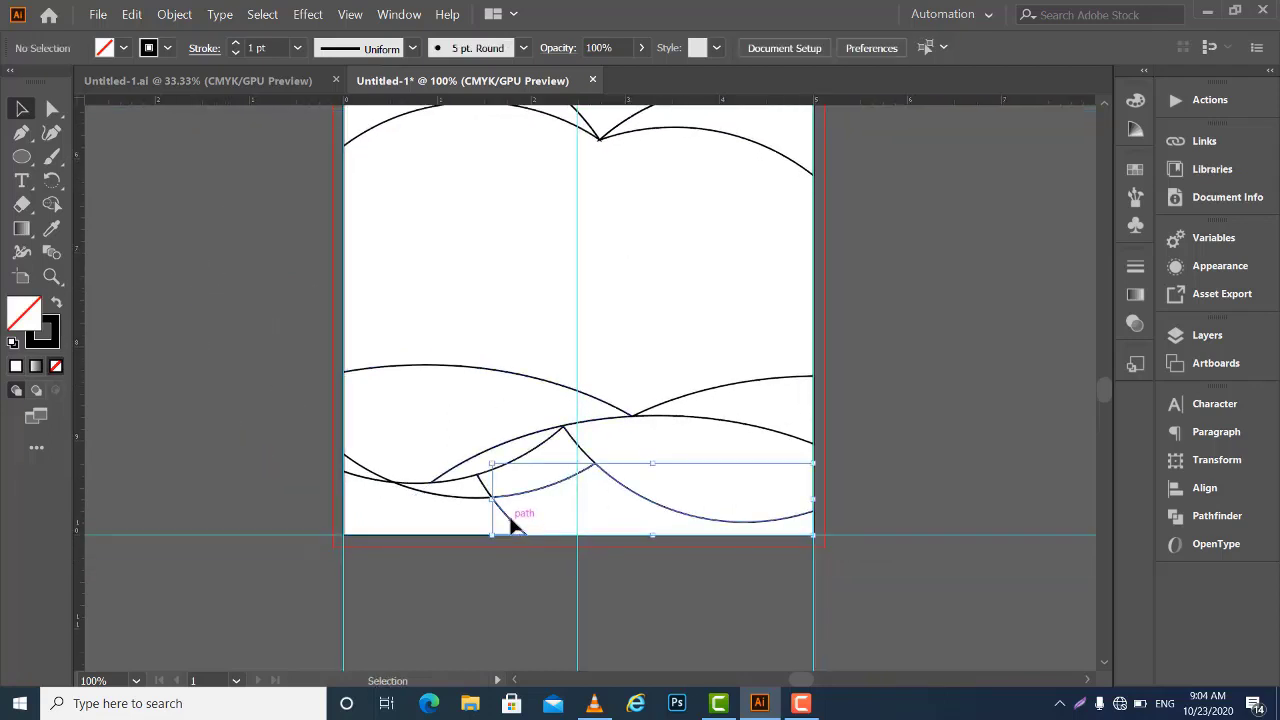
{"action": "key", "text": "Delete"}
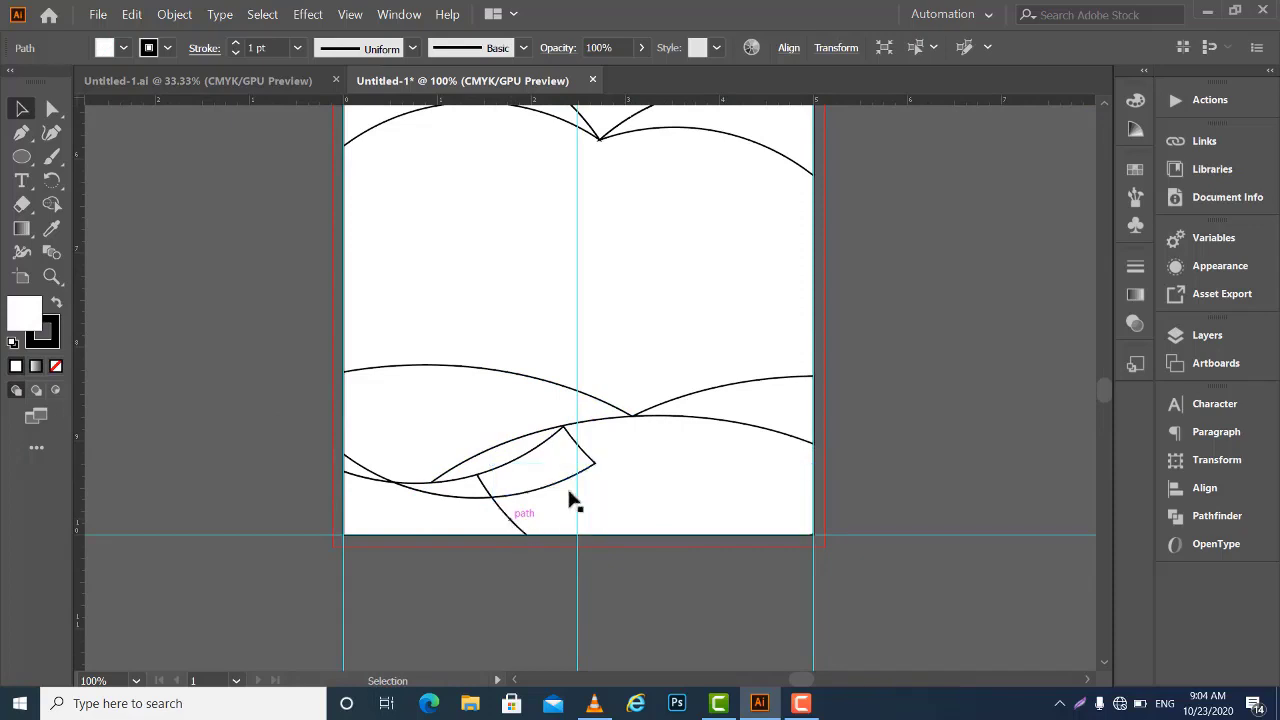
{"action": "left_click", "coordinate": [585, 463]}
{"action": "key", "text": "Delete"}
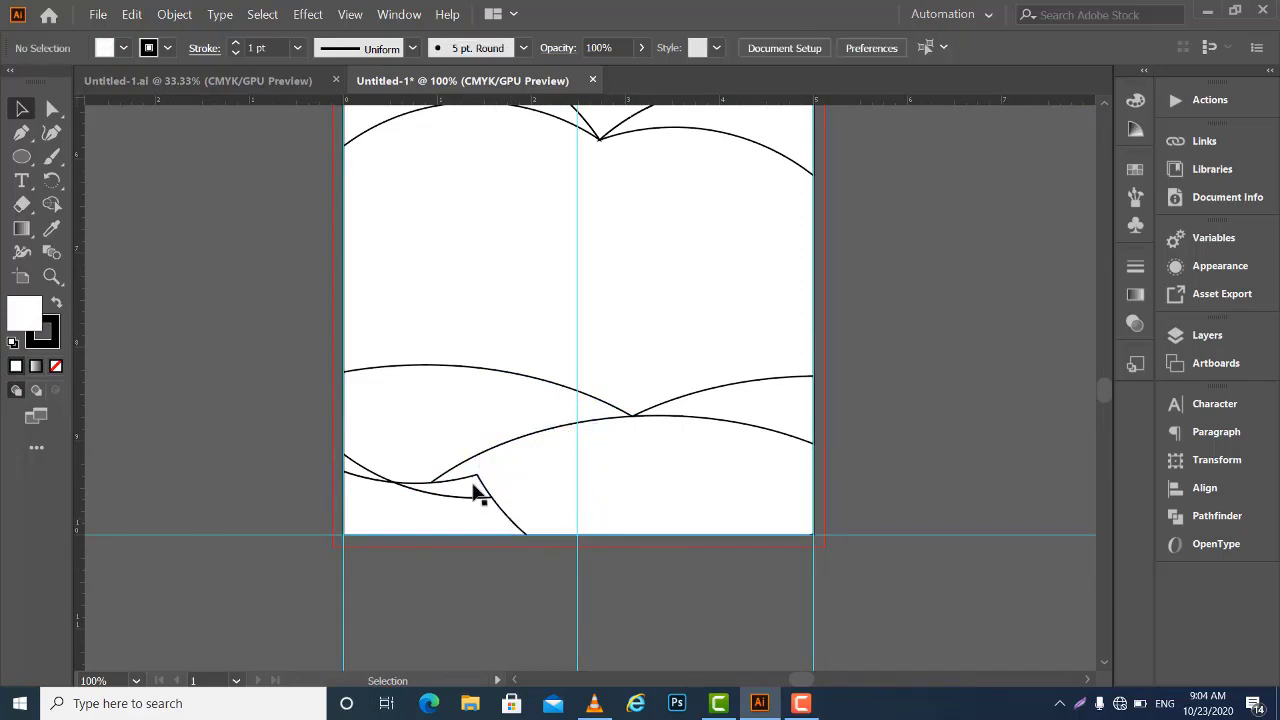
{"action": "left_click", "coordinate": [480, 490]}
{"action": "key", "text": "Delete"}
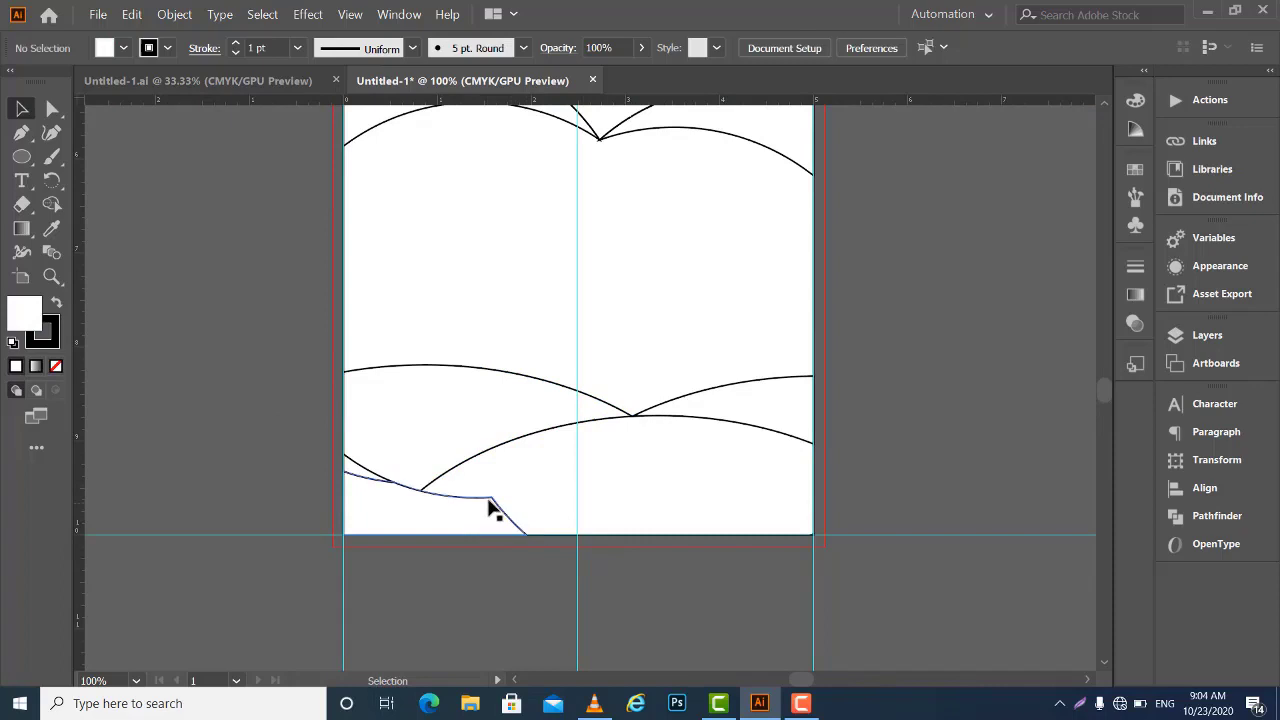
{"action": "left_click", "coordinate": [490, 505]}
{"action": "key", "text": "Delete"}
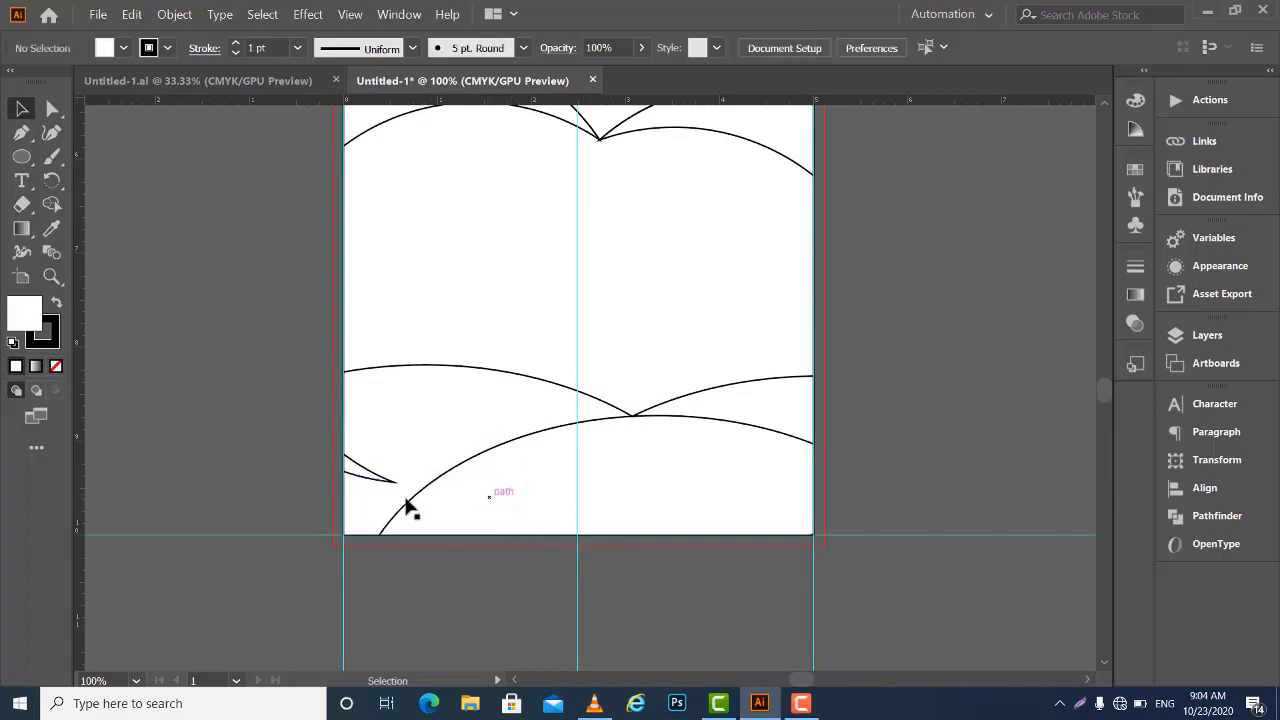
{"action": "left_click", "coordinate": [365, 480]}
{"action": "key", "text": "Delete"}
{"action": "left_click_drag", "start_coordinate": [608, 513], "coordinate": [609, 609]}
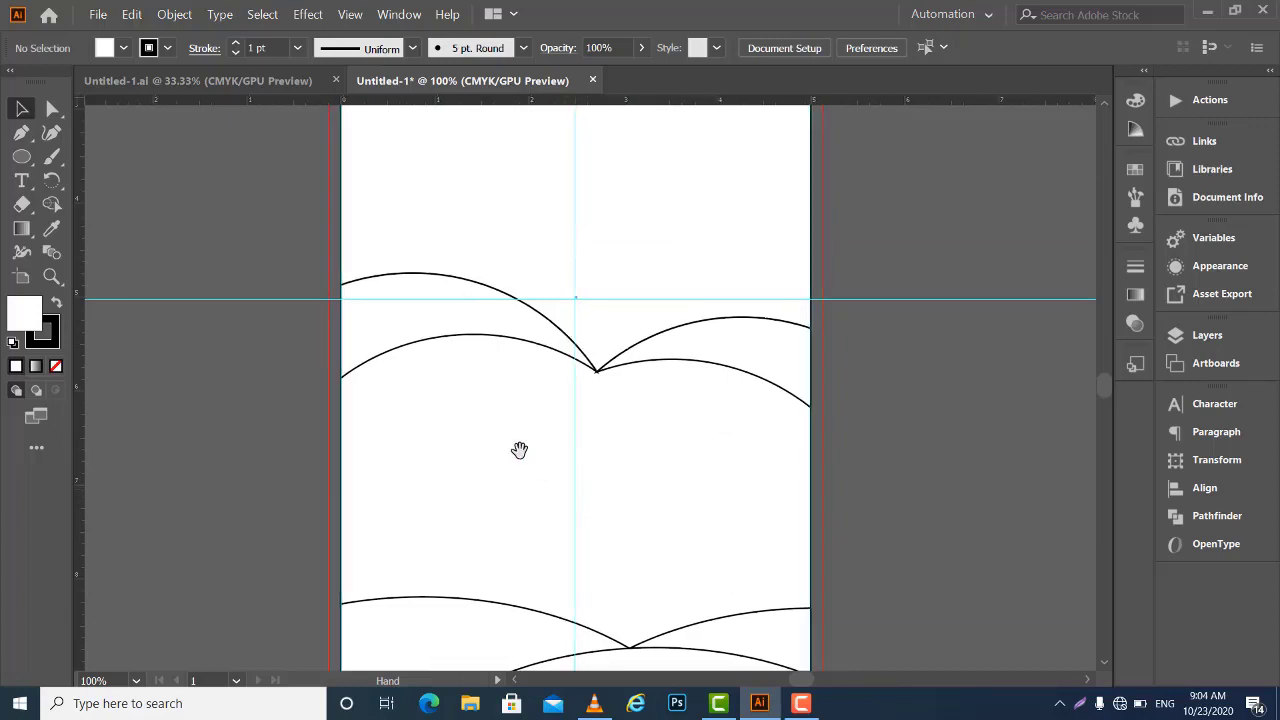
Place an offset copy of the upper middle wave curve just above it
{"action": "left_click_drag", "start_coordinate": [531, 289], "coordinate": [535, 482]}
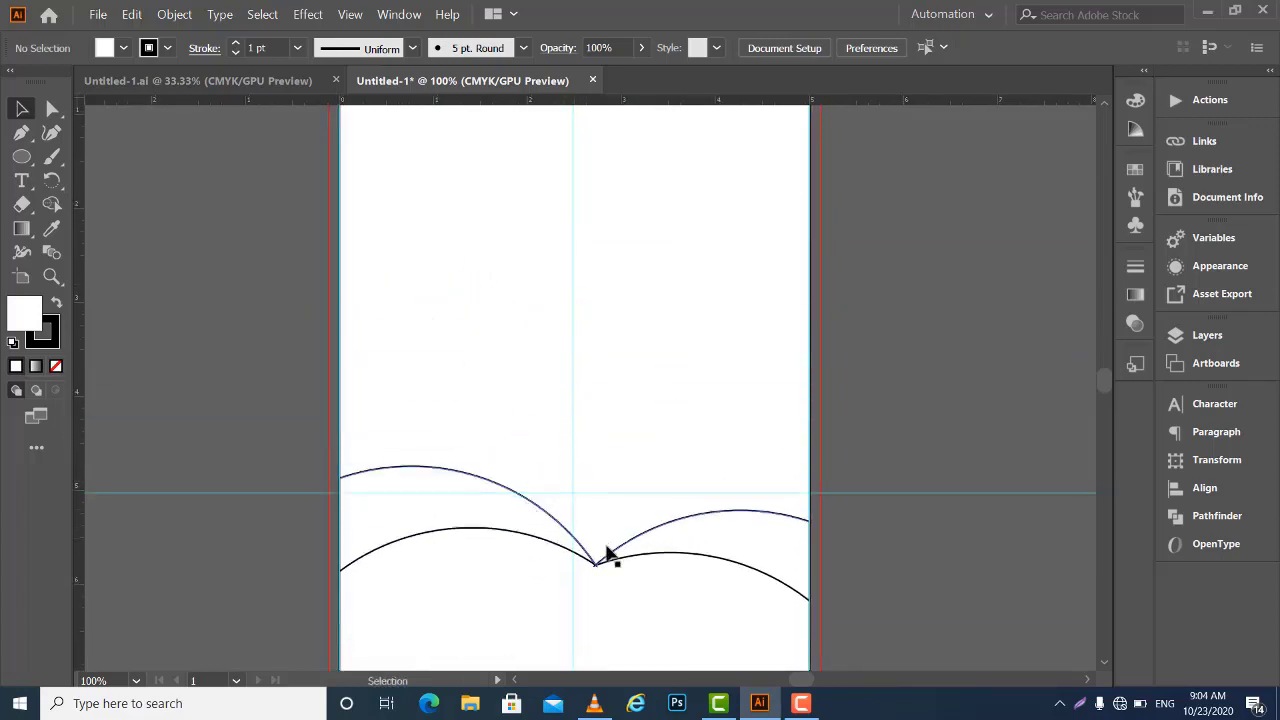
{"action": "left_click", "coordinate": [607, 553]}
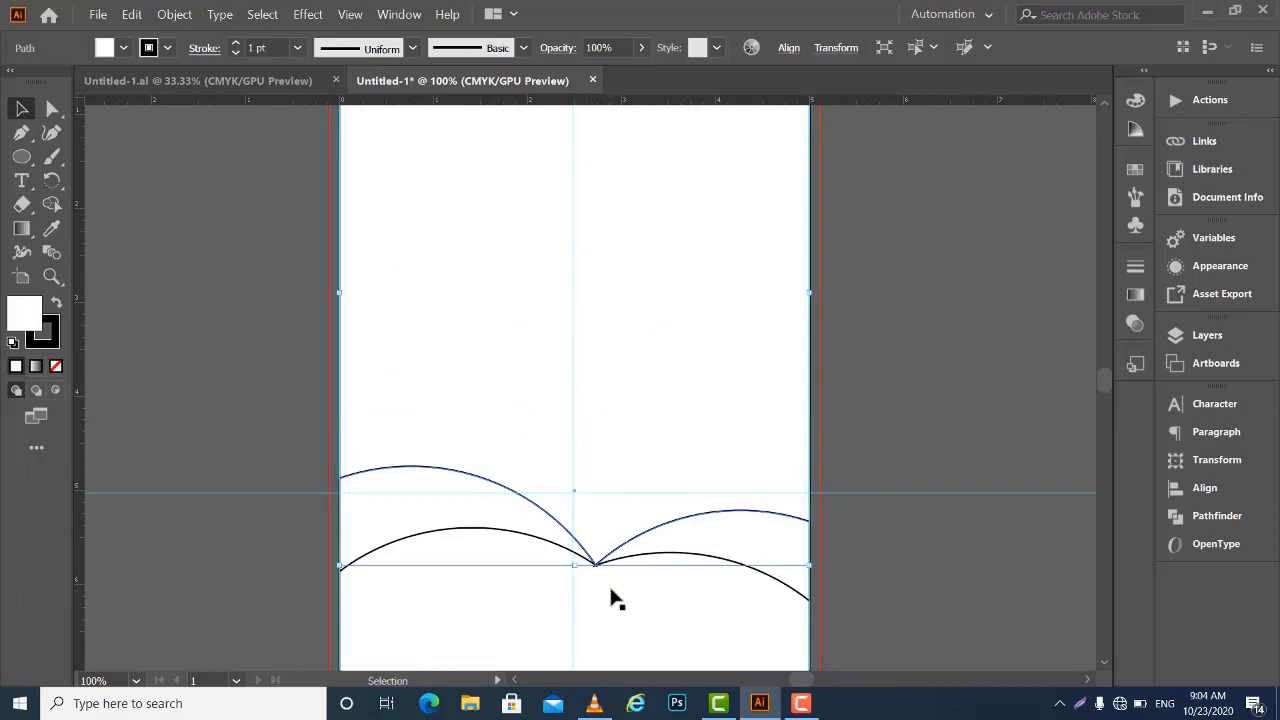
{"action": "left_click_drag", "start_coordinate": [612, 594], "coordinate": [674, 543]}
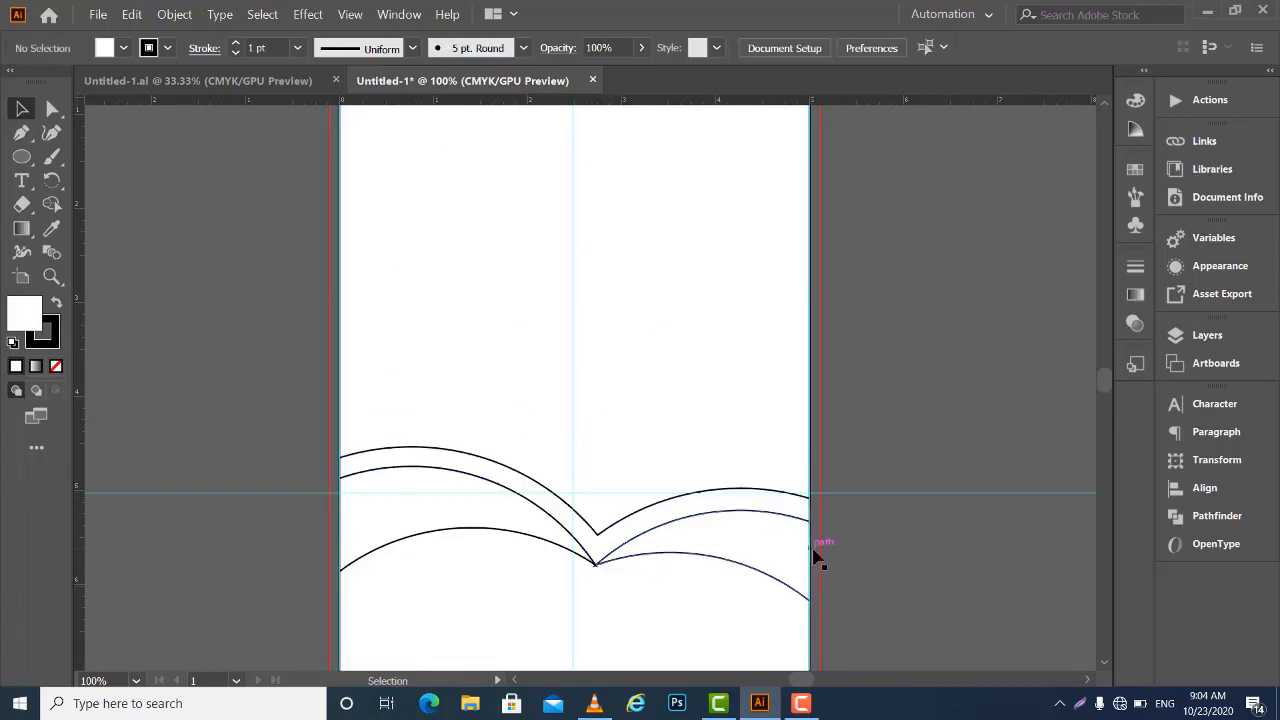
{"action": "mouse_move", "coordinate": [817, 530]}
{"action": "left_mouse_down"}
{"action": "mouse_move", "coordinate": [746, 341]}
{"action": "mouse_move", "coordinate": [751, 320]}
{"action": "left_mouse_up"}
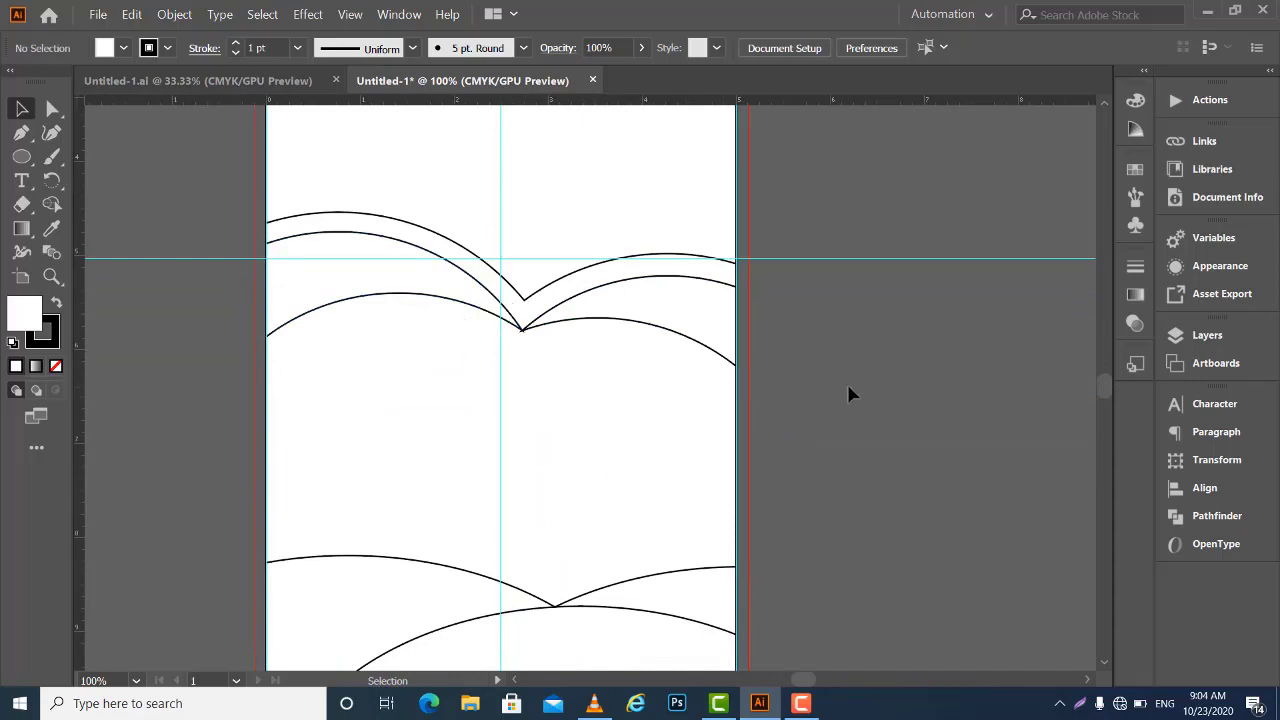
{"action": "key", "text": "ctrl+equal"}
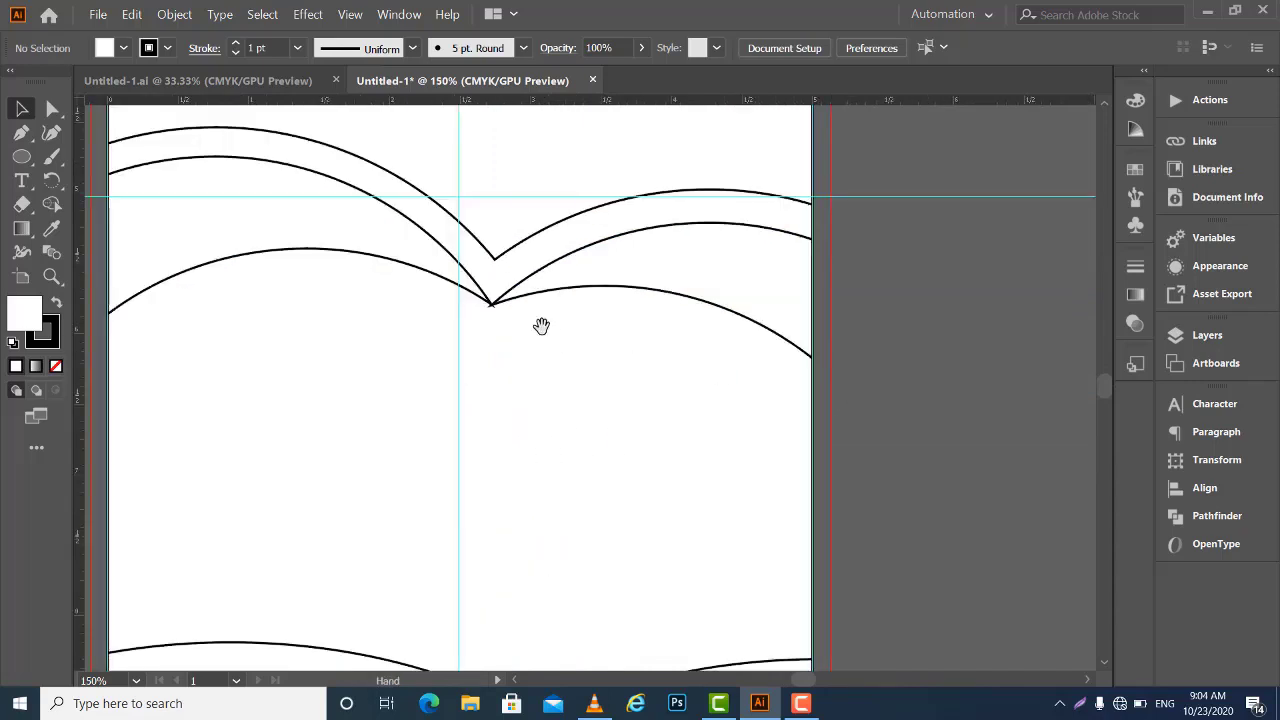
Inspect the anchor points of the right-hand arcs near the waves' meeting point
{"action": "left_click_drag", "start_coordinate": [550, 335], "coordinate": [548, 425]}
{"action": "left_click", "coordinate": [548, 425]}
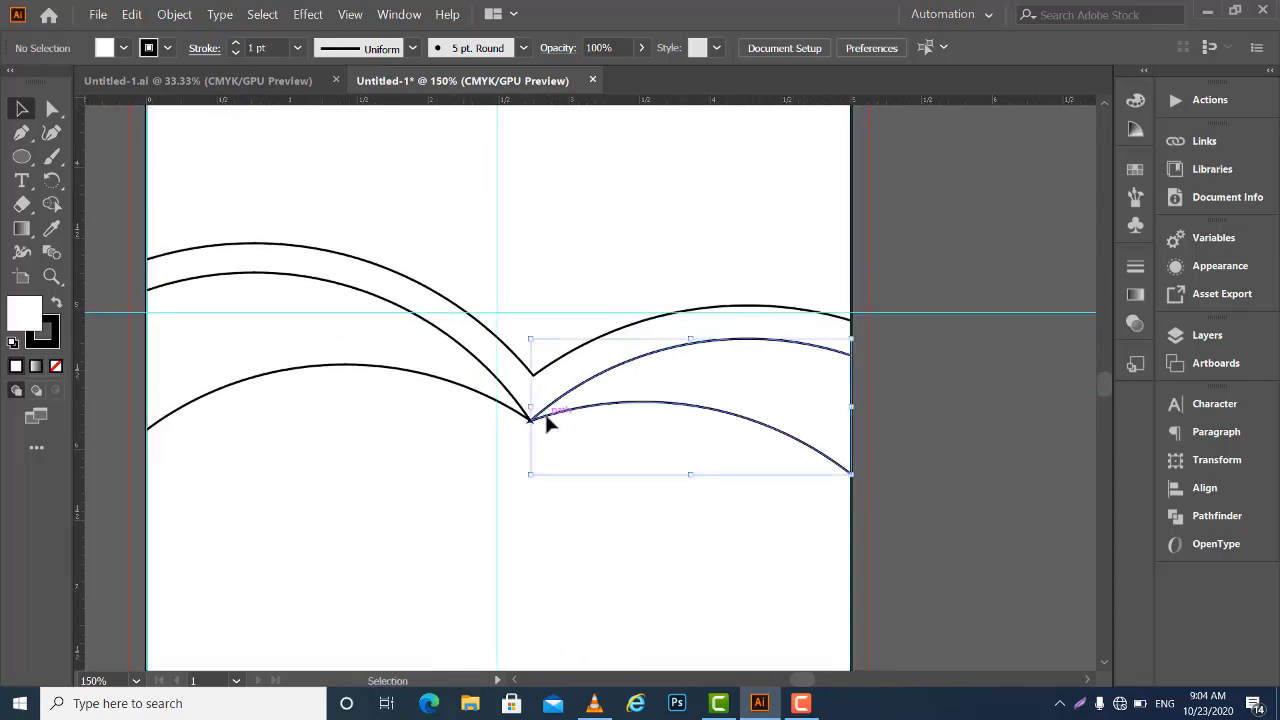
{"action": "key", "text": "a"}
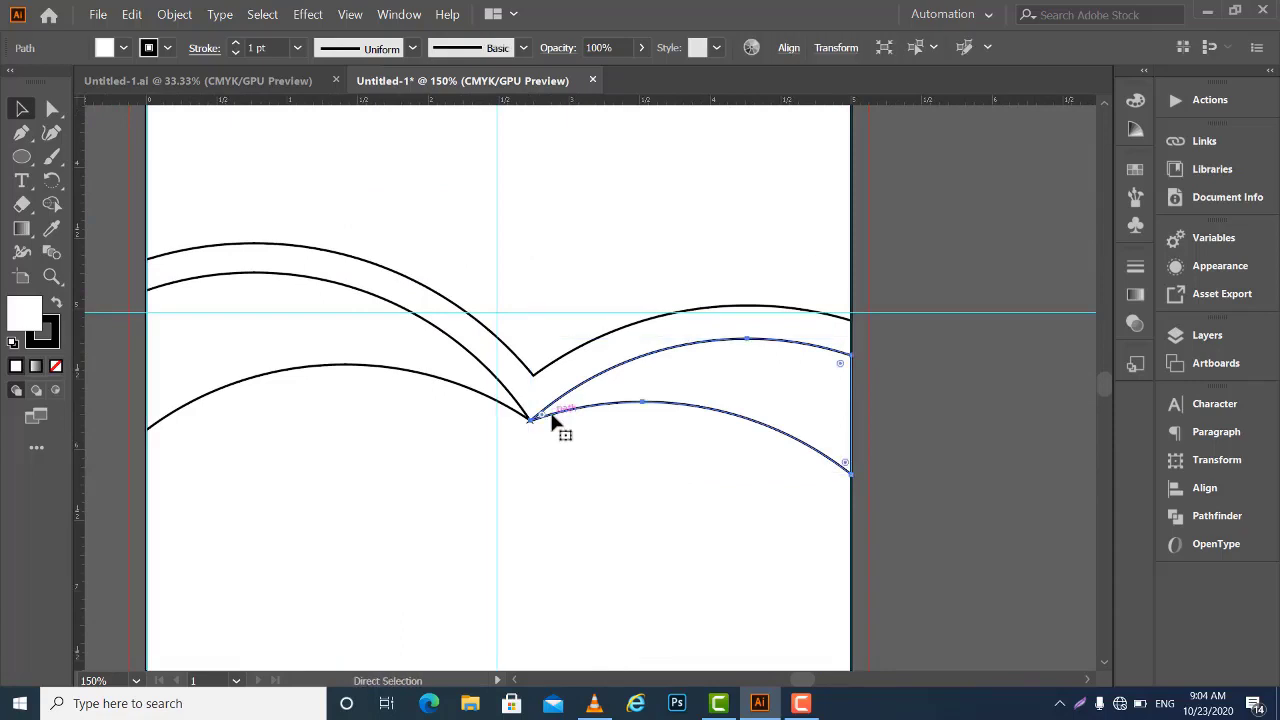
{"action": "key", "text": "ctrl+shift+a"}
{"action": "key", "text": "v"}
{"action": "left_click", "coordinate": [330, 368]}
{"action": "key", "text": "a"}
{"action": "key", "text": "ctrl+shift+a"}
{"action": "key", "text": "v"}
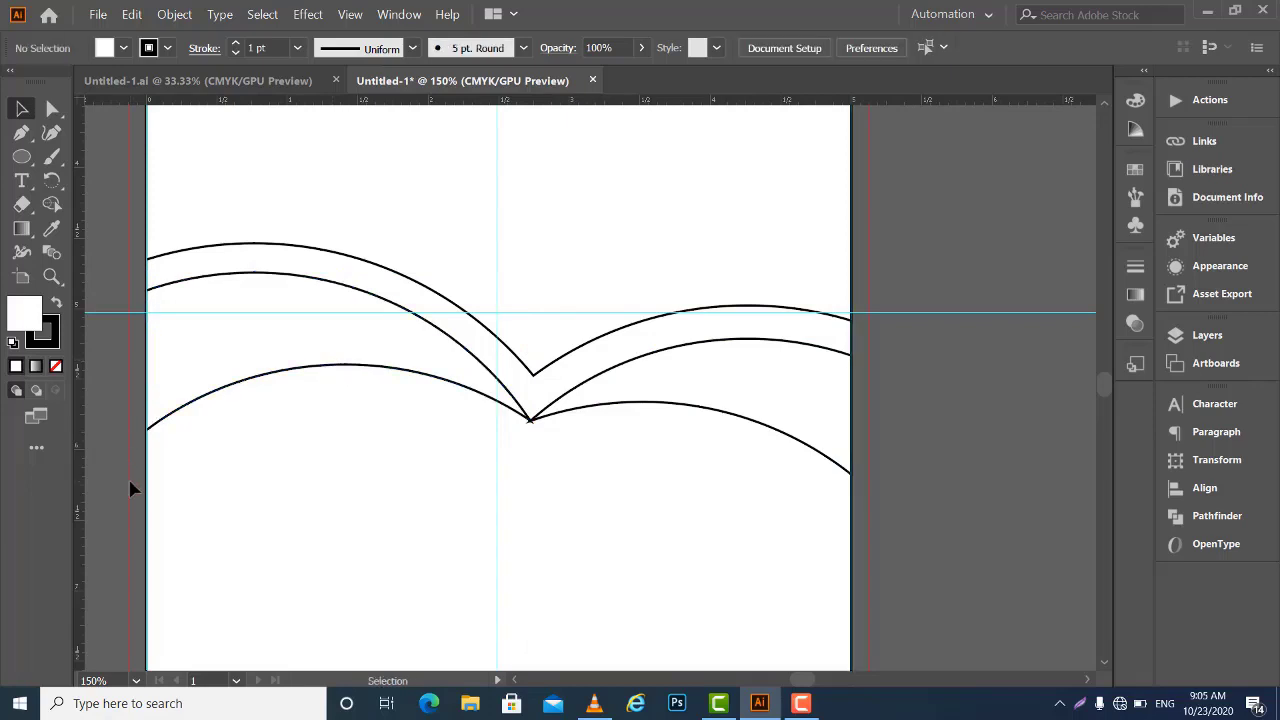
Zoom to 300% and try selecting the anchors where the wave curves meet
{"action": "left_click_drag", "start_coordinate": [150, 482], "coordinate": [189, 508]}
{"action": "key", "text": "a"}
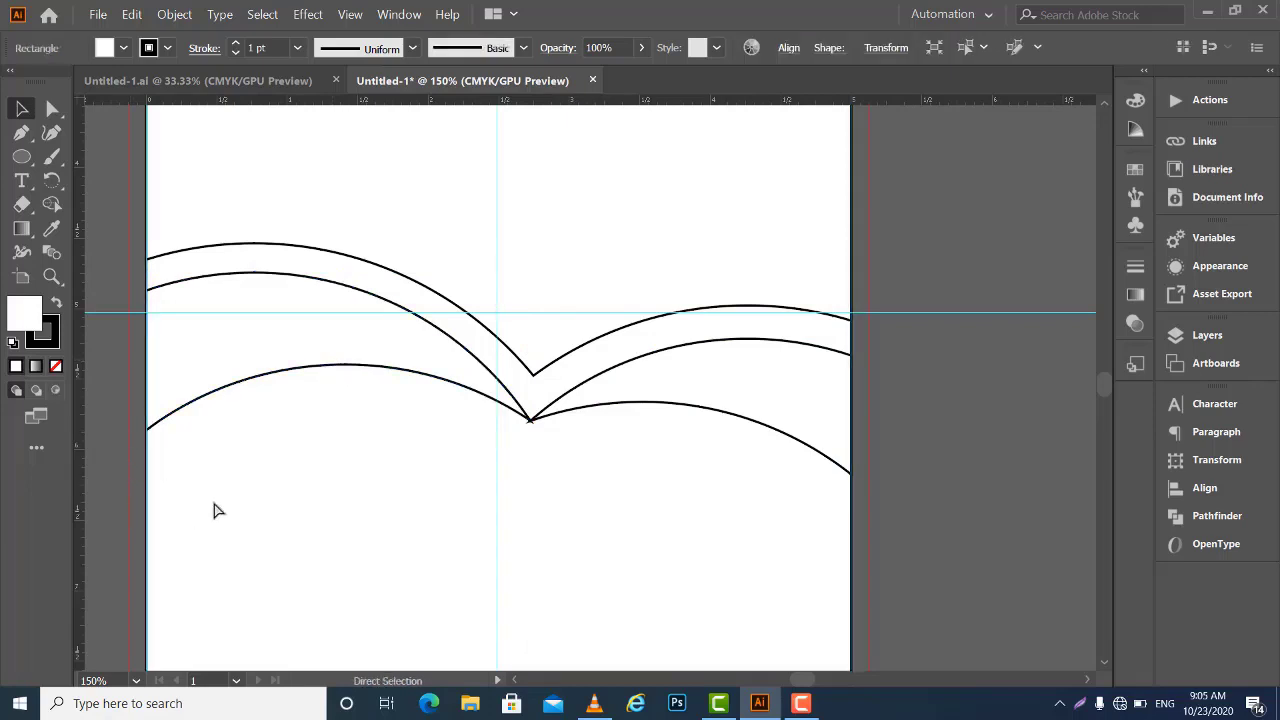
{"action": "key", "text": "ctrl+shift+a"}
{"action": "key", "text": "v"}
{"action": "left_click", "coordinate": [529, 418]}
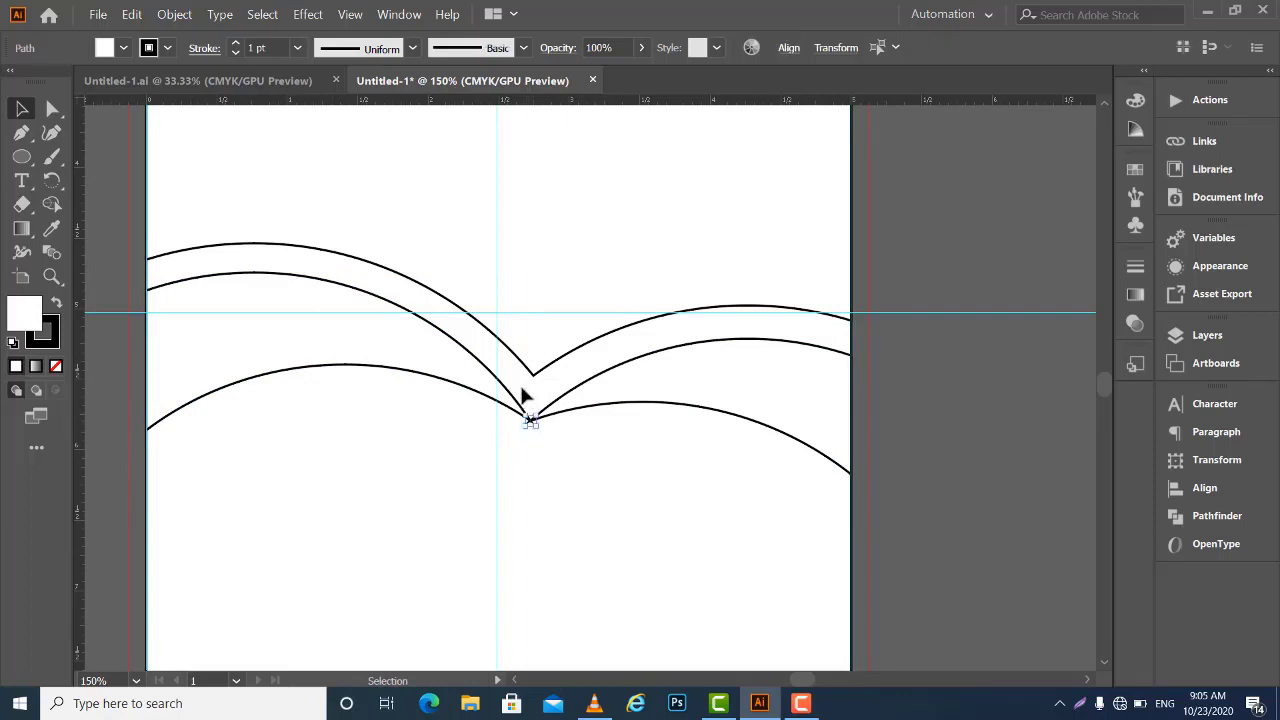
{"action": "key", "text": "ctrl+shift+a"}
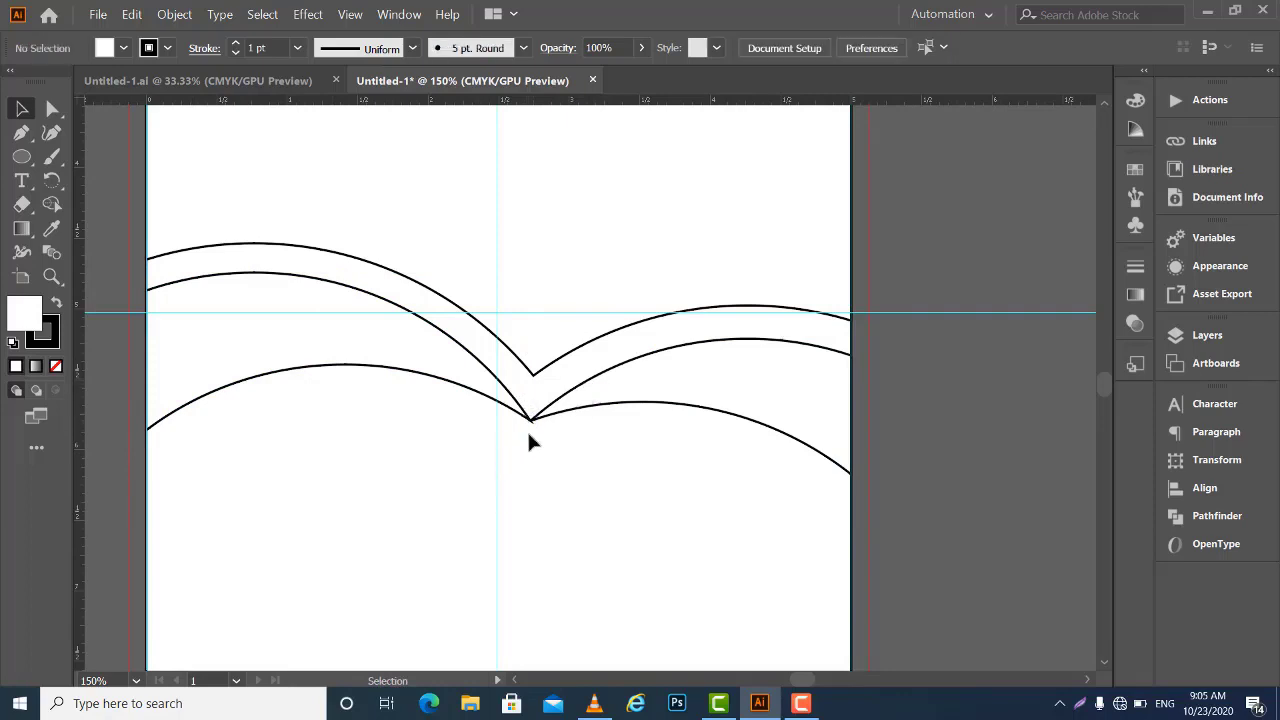
{"action": "key", "text": "a"}
{"action": "key", "text": "ctrl+equal"}
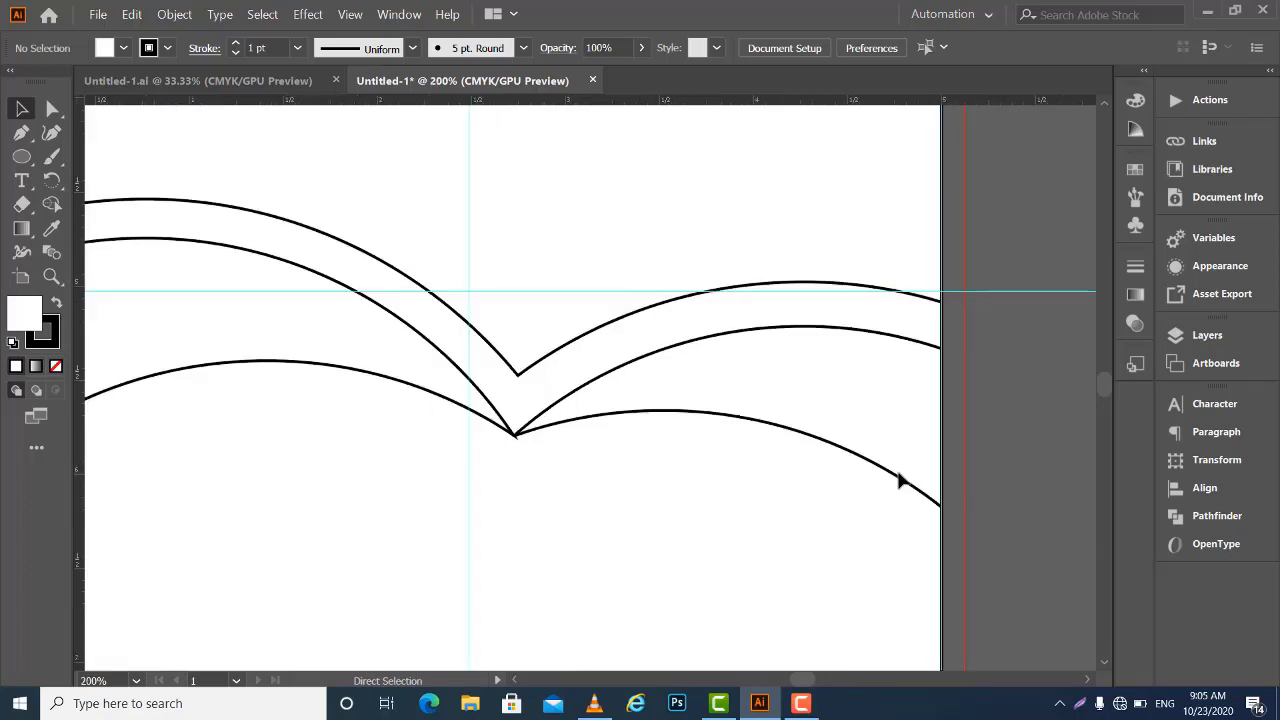
{"action": "key", "text": "ctrl+equal"}
{"action": "left_click_drag", "start_coordinate": [540, 487], "coordinate": [420, 398]}
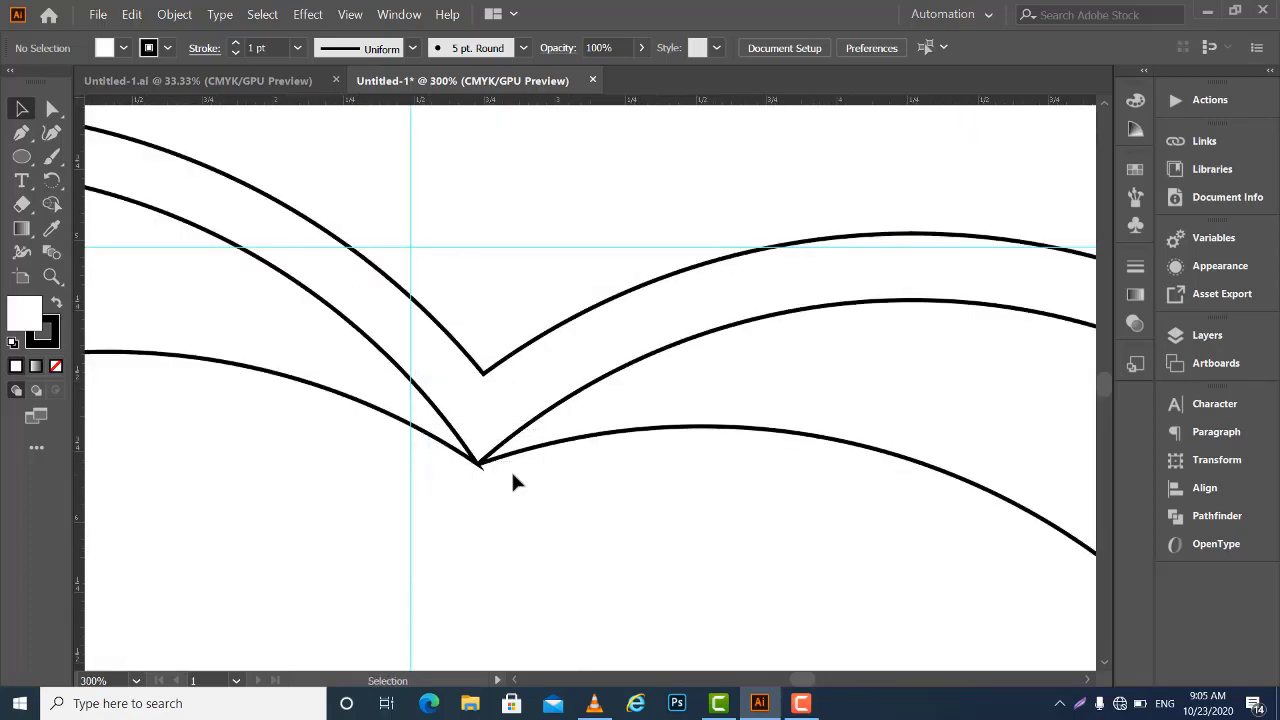
{"action": "key", "text": "ctrl+0"}
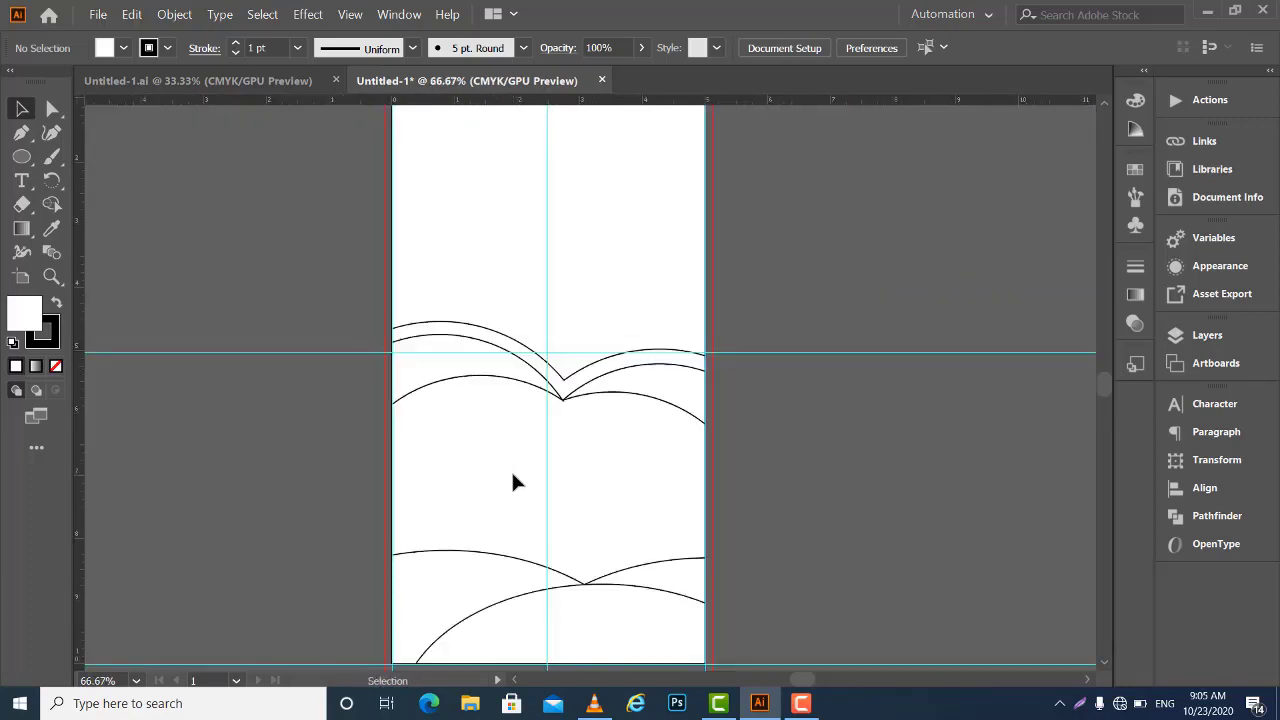
Test selections of the wave arcs and white background rectangle on the artboard
{"action": "left_click_drag", "start_coordinate": [672, 384], "coordinate": [683, 584]}
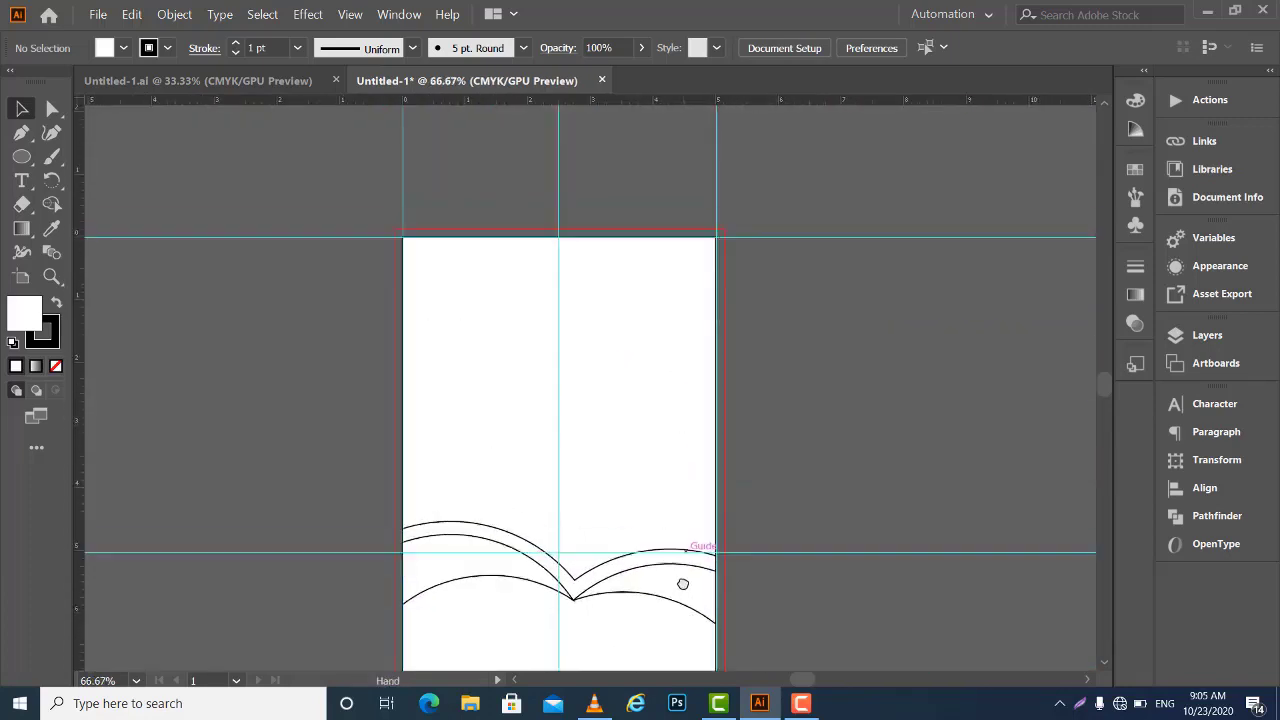
{"action": "left_click_drag", "start_coordinate": [669, 523], "coordinate": [654, 420]}
{"action": "left_click", "coordinate": [613, 481]}
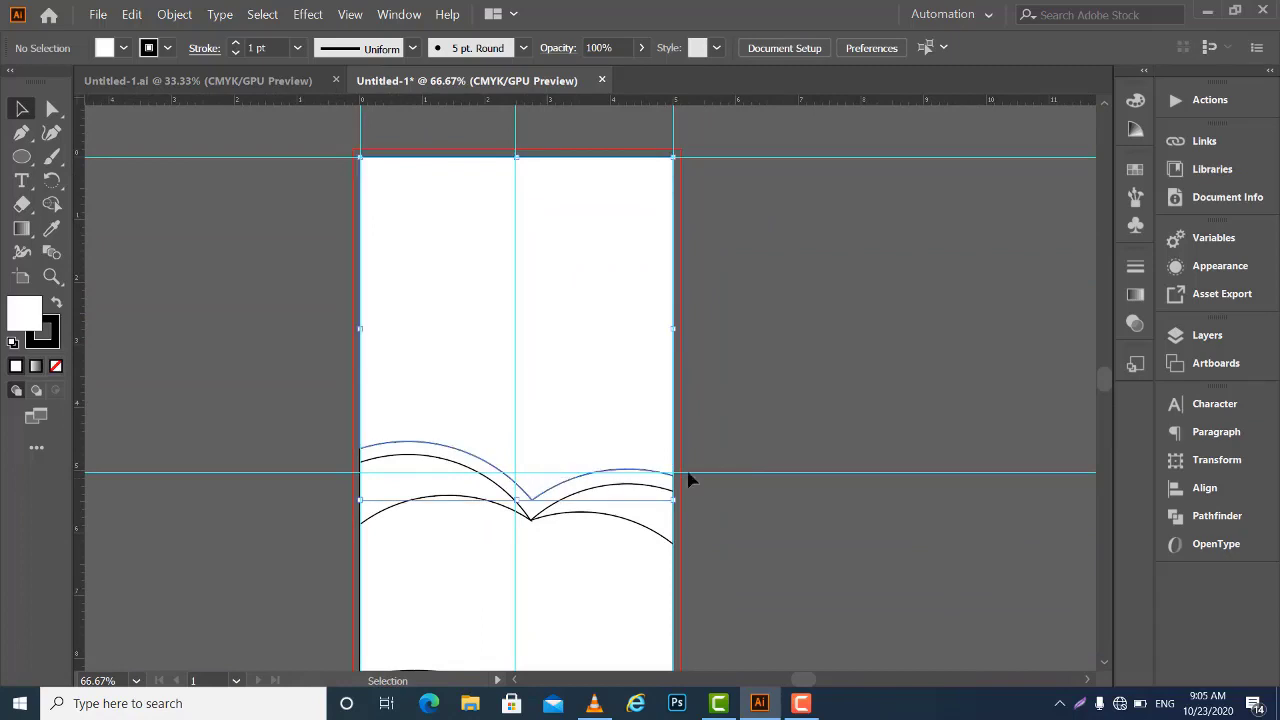
{"action": "left_click", "coordinate": [856, 436]}
{"action": "key", "text": "ctrl+a"}
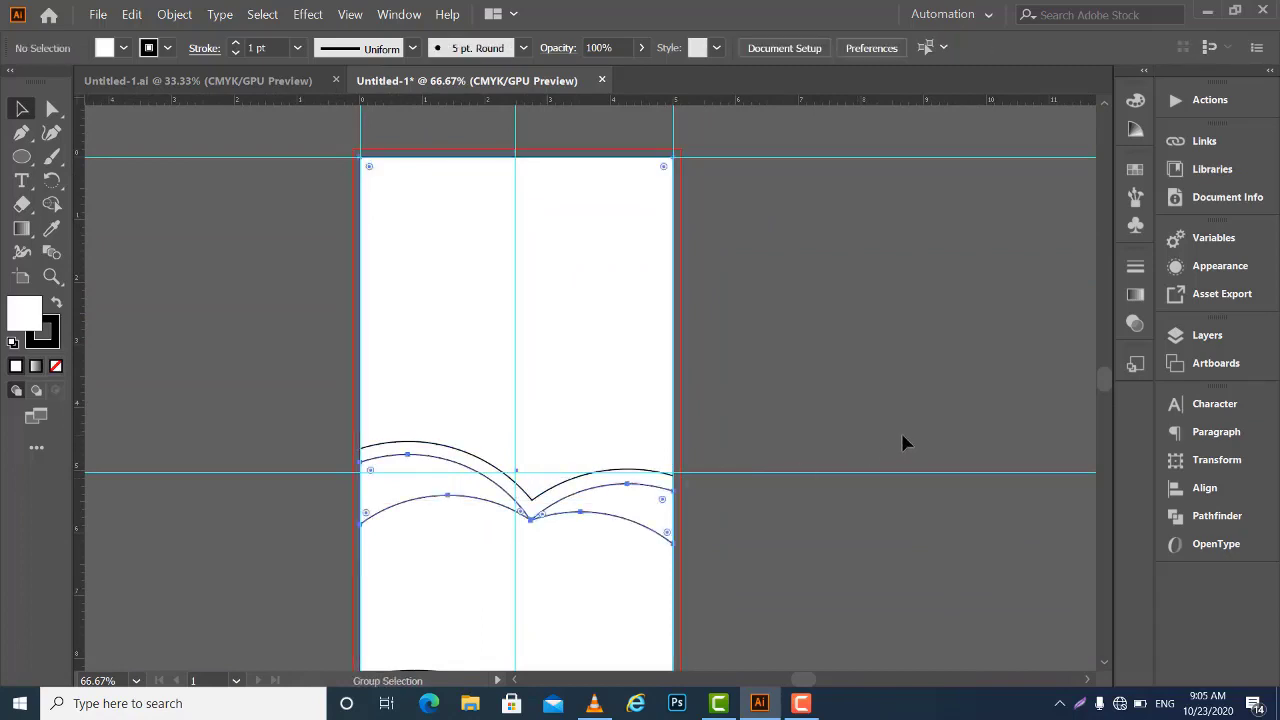
{"action": "left_click", "coordinate": [817, 515]}
{"action": "scroll", "coordinate": [780, 460], "scroll_direction": "down", "scroll_amount": 2}
{"action": "scroll", "coordinate": [700, 380], "scroll_direction": "down", "scroll_amount": 3}
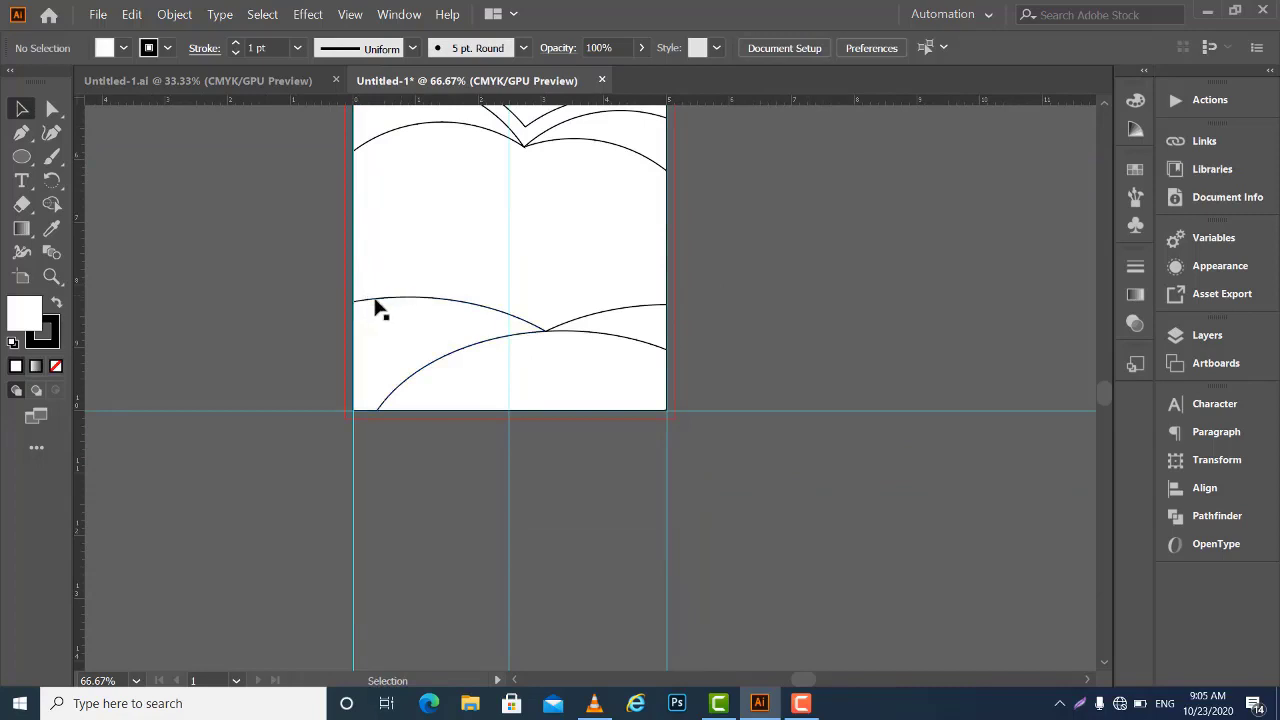
{"action": "left_click", "coordinate": [414, 263]}
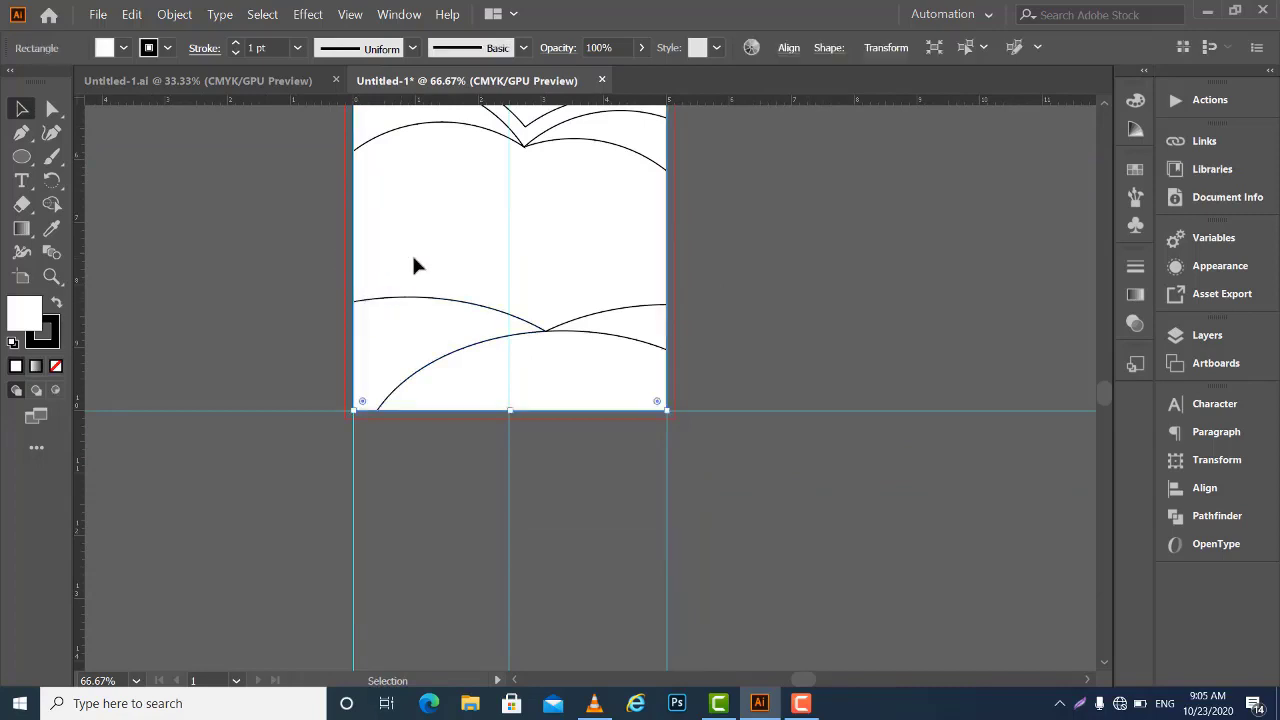
Marquee-select the bottom wave arcs and move them up to the artboard's top
{"action": "left_click_drag", "start_coordinate": [380, 268], "coordinate": [642, 395]}
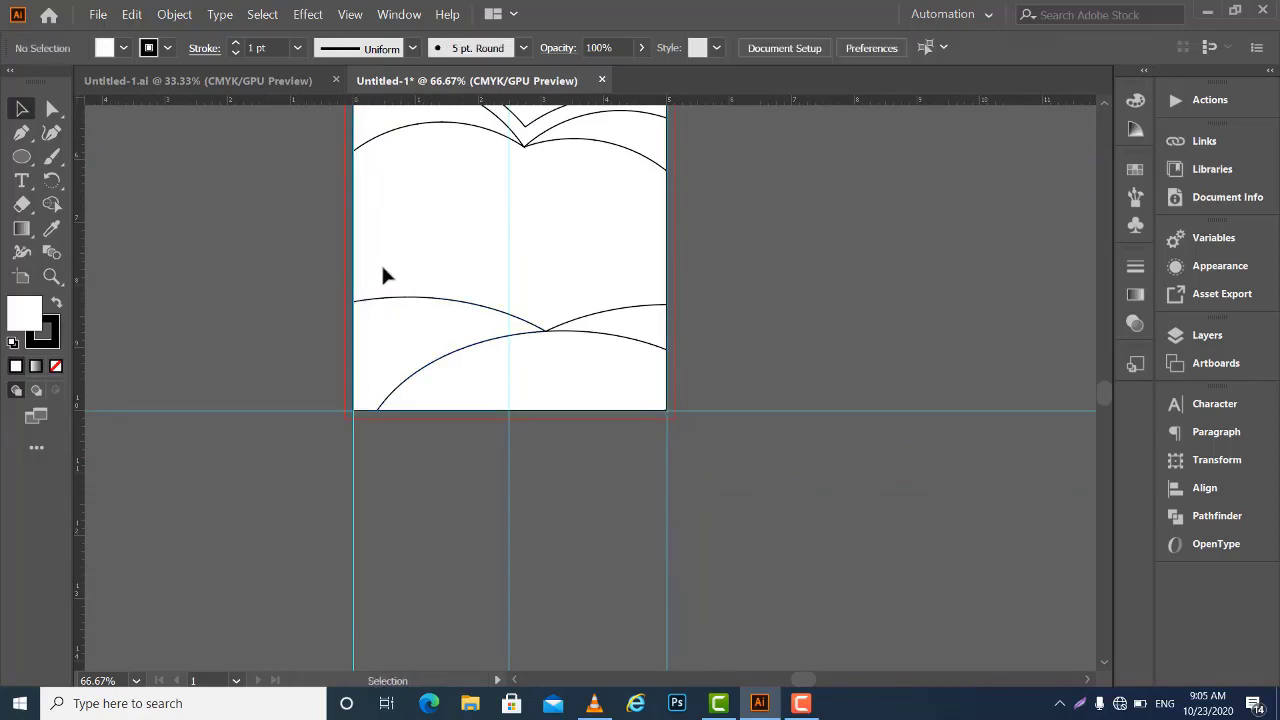
{"action": "mouse_move", "coordinate": [580, 329]}
{"action": "left_mouse_down"}
{"action": "mouse_move", "coordinate": [576, 600]}
{"action": "mouse_move", "coordinate": [560, 171]}
{"action": "left_mouse_up"}
{"action": "left_click_drag", "start_coordinate": [52, 180], "coordinate": [108, 229]}
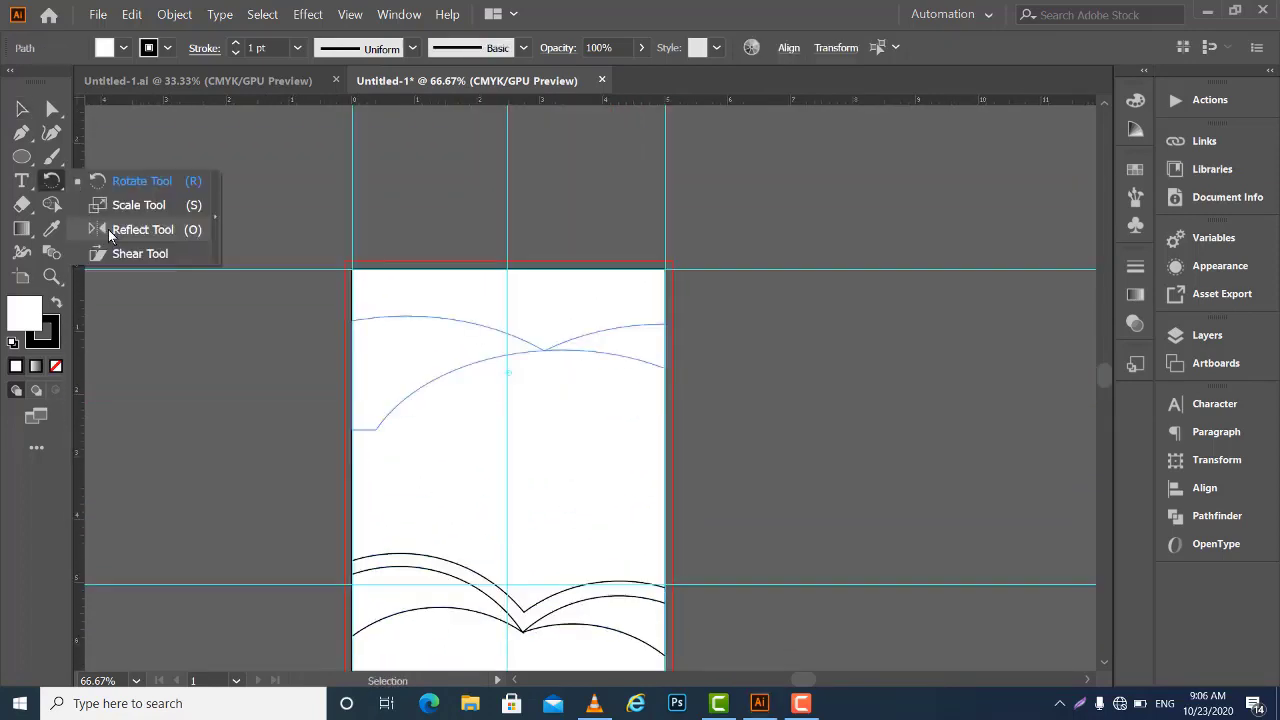
Preview the top wave arcs reflected across the Horizontal axis in the Reflect dialog
{"action": "double_click", "coordinate": [52, 179]}
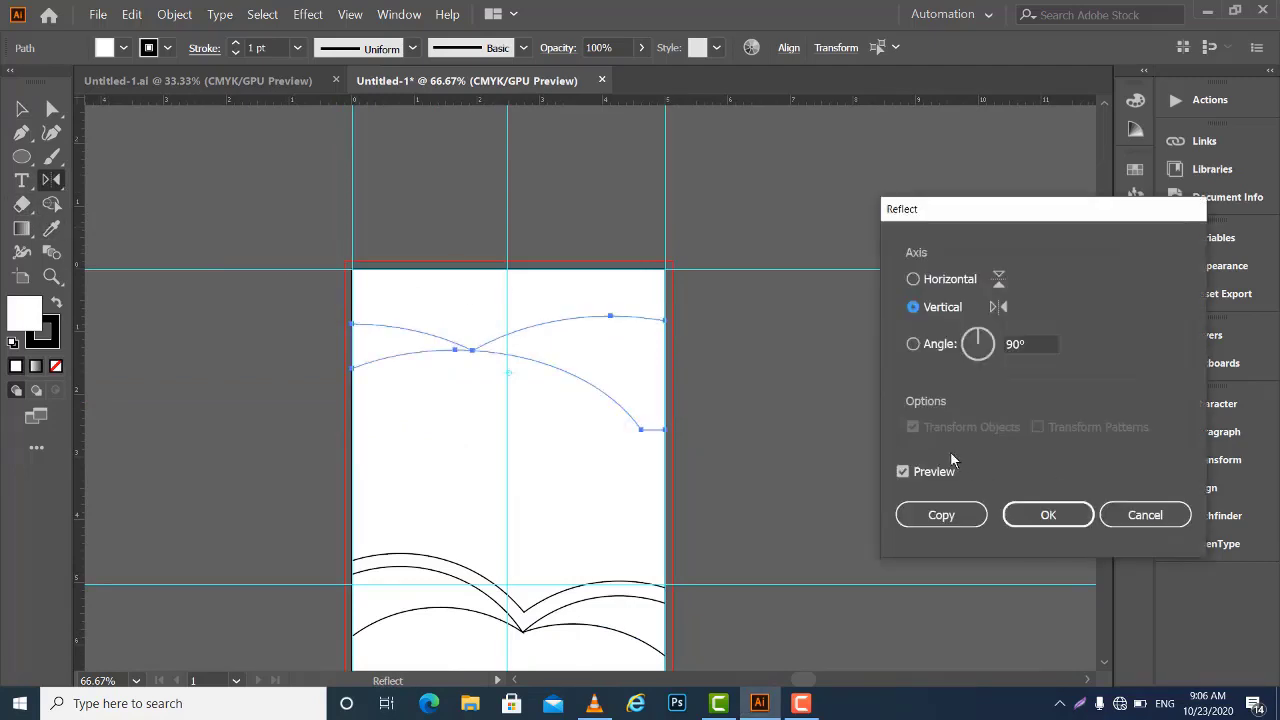
{"action": "left_click", "coordinate": [913, 279]}
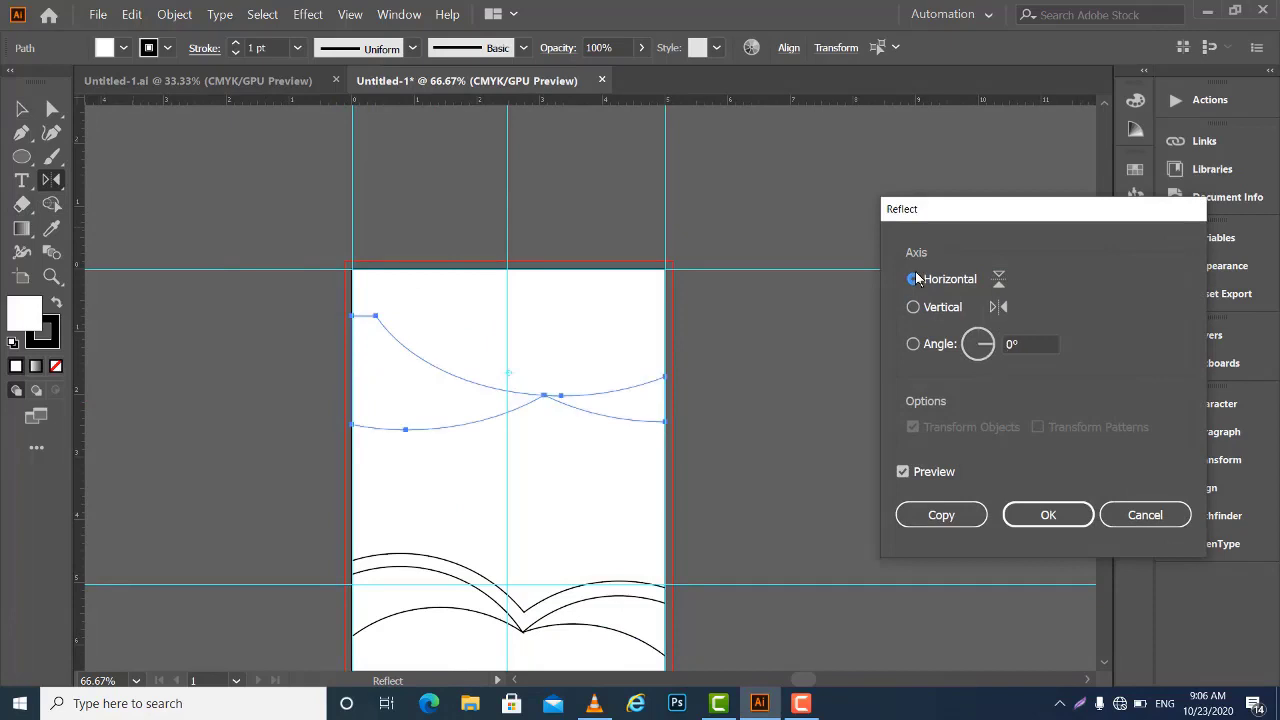
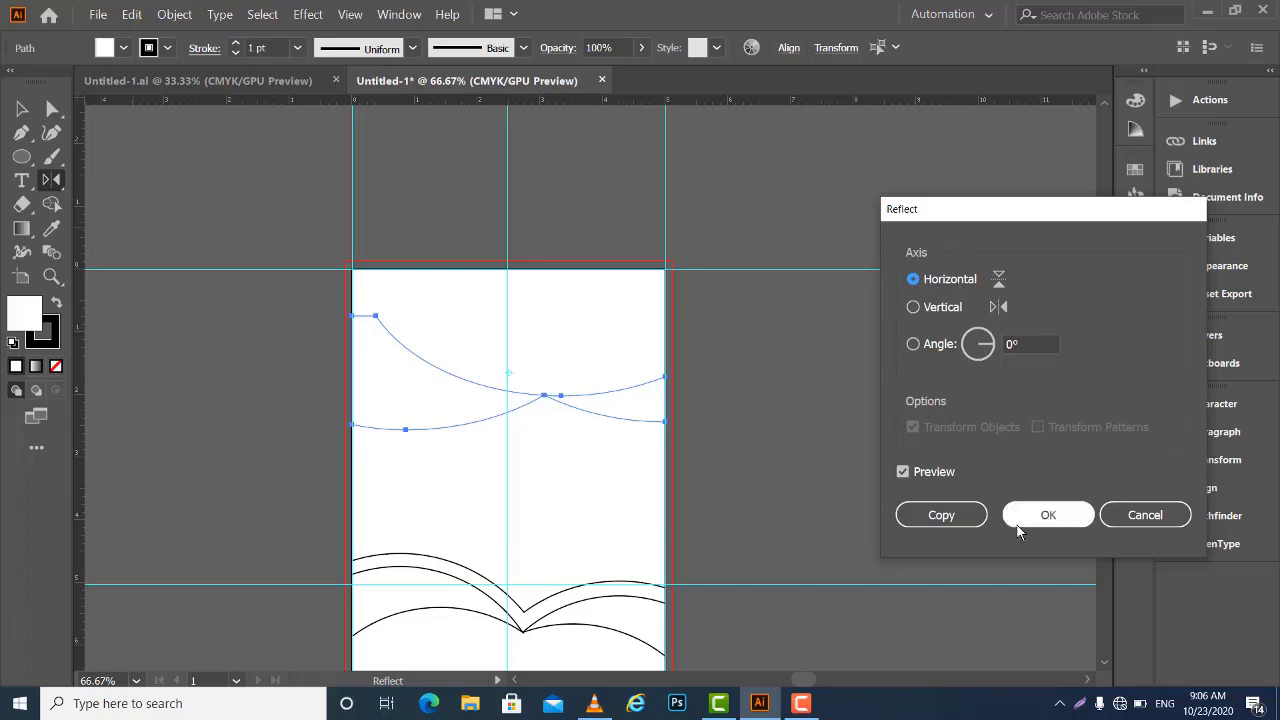
Apply the horizontal reflection and nudge the flipped wave curves up to the artboard's top edge
{"action": "left_click", "coordinate": [1044, 518]}
{"action": "left_click", "coordinate": [23, 109]}
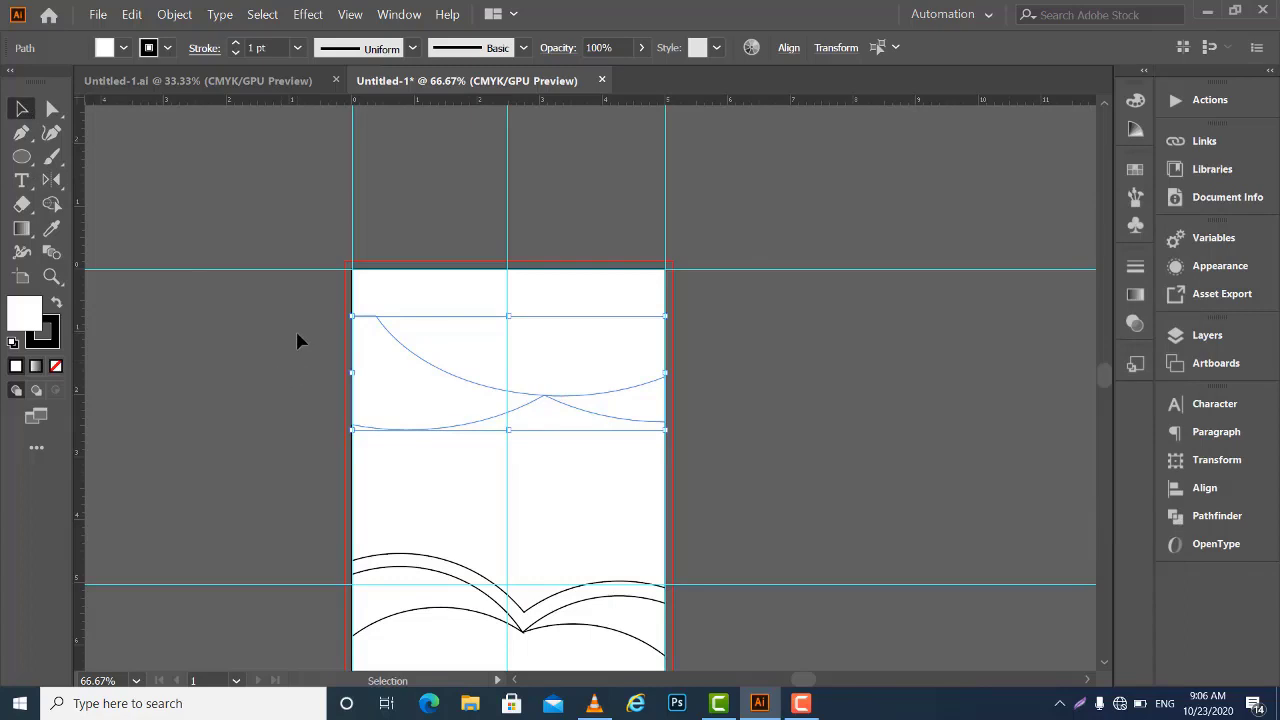
{"action": "key", "text": "Up"}
{"action": "key", "text": "Up"}
{"action": "key", "text": "Up"}
{"action": "key", "text": "Up"}
{"action": "key", "text": "Up"}
{"action": "key", "text": "Up"}
{"action": "key", "text": "Up"}
{"action": "key", "text": "Up"}
{"action": "key", "text": "Up"}
{"action": "key", "text": "Up"}
{"action": "key", "text": "Up"}
{"action": "key", "text": "Up"}
{"action": "key", "text": "Up"}
{"action": "key", "text": "Up"}
{"action": "key", "text": "Up"}
{"action": "key", "text": "Up"}
{"action": "key", "text": "Up"}
{"action": "key", "text": "Up"}
{"action": "key", "text": "Up"}
{"action": "key", "text": "Up"}
{"action": "key", "text": "Up"}
{"action": "key", "text": "Up"}
{"action": "key", "text": "Up"}
{"action": "key", "text": "Up"}
{"action": "key", "text": "Up"}
{"action": "key", "text": "Up"}
{"action": "key", "text": "Up"}
{"action": "key", "text": "Up"}
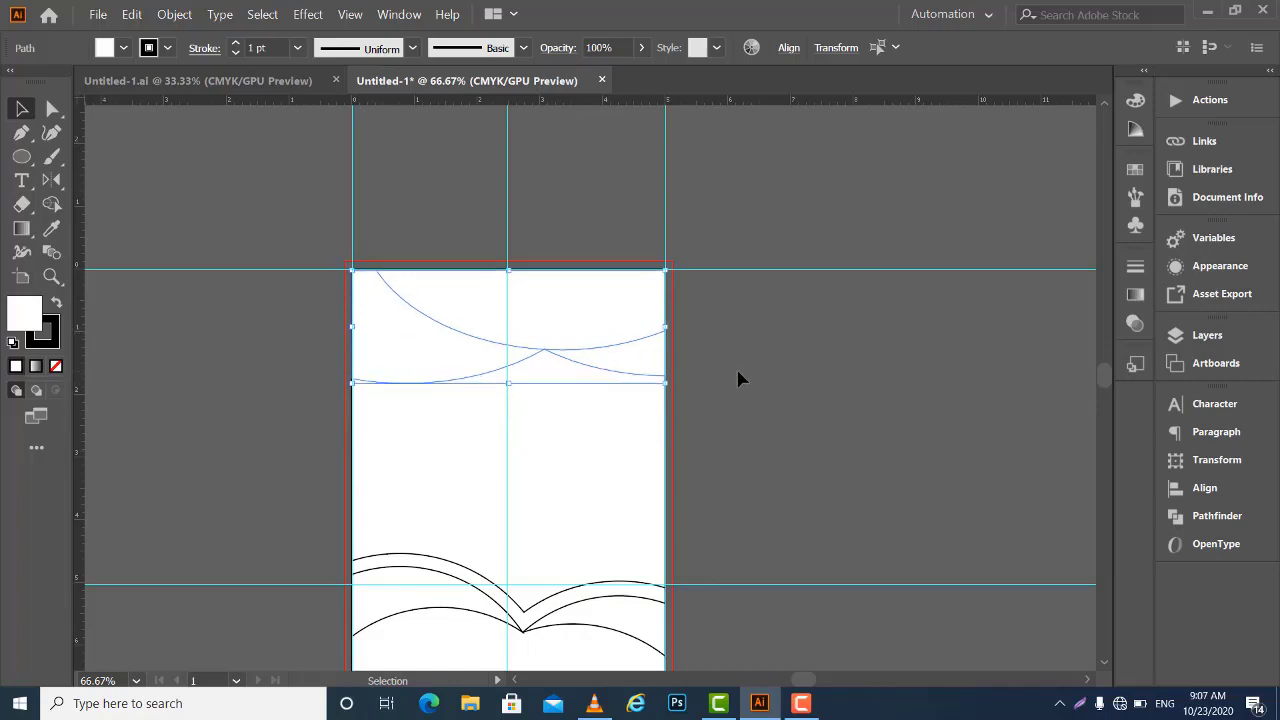
Try deleting the top curves, then undo so the reflected curves stay in place
{"action": "key", "text": "Delete"}
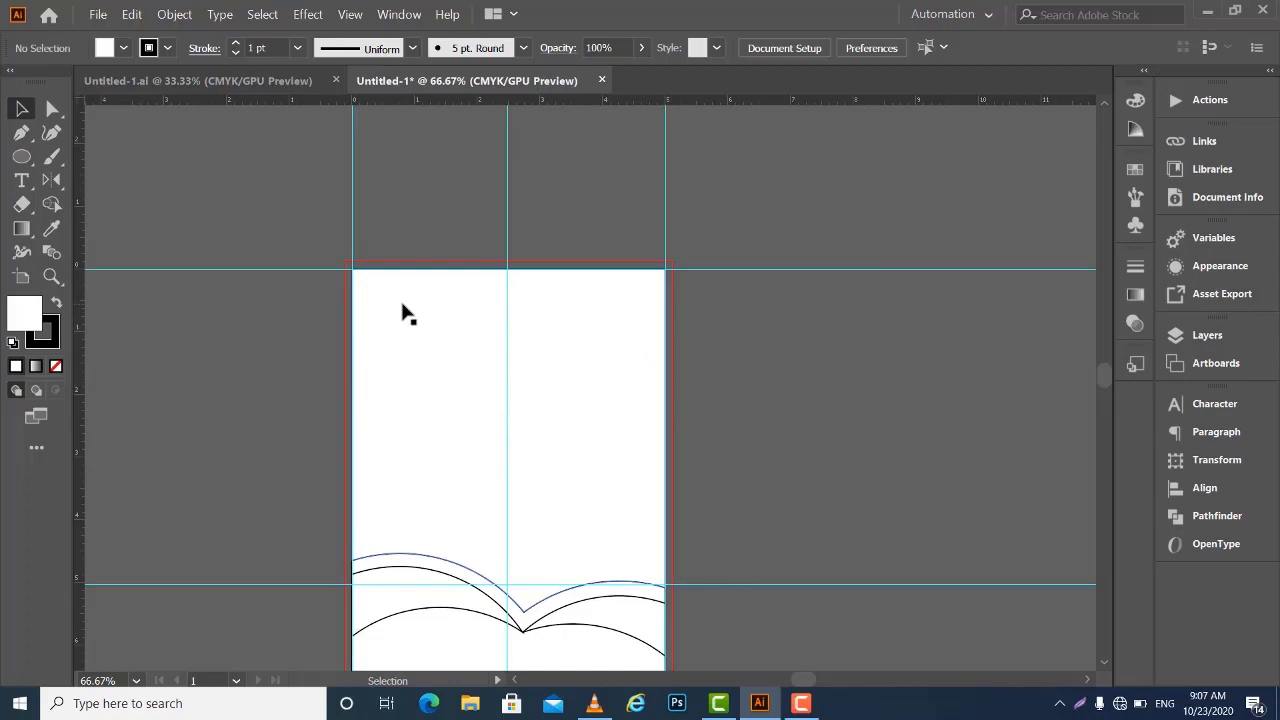
{"action": "key", "text": "ctrl+z"}
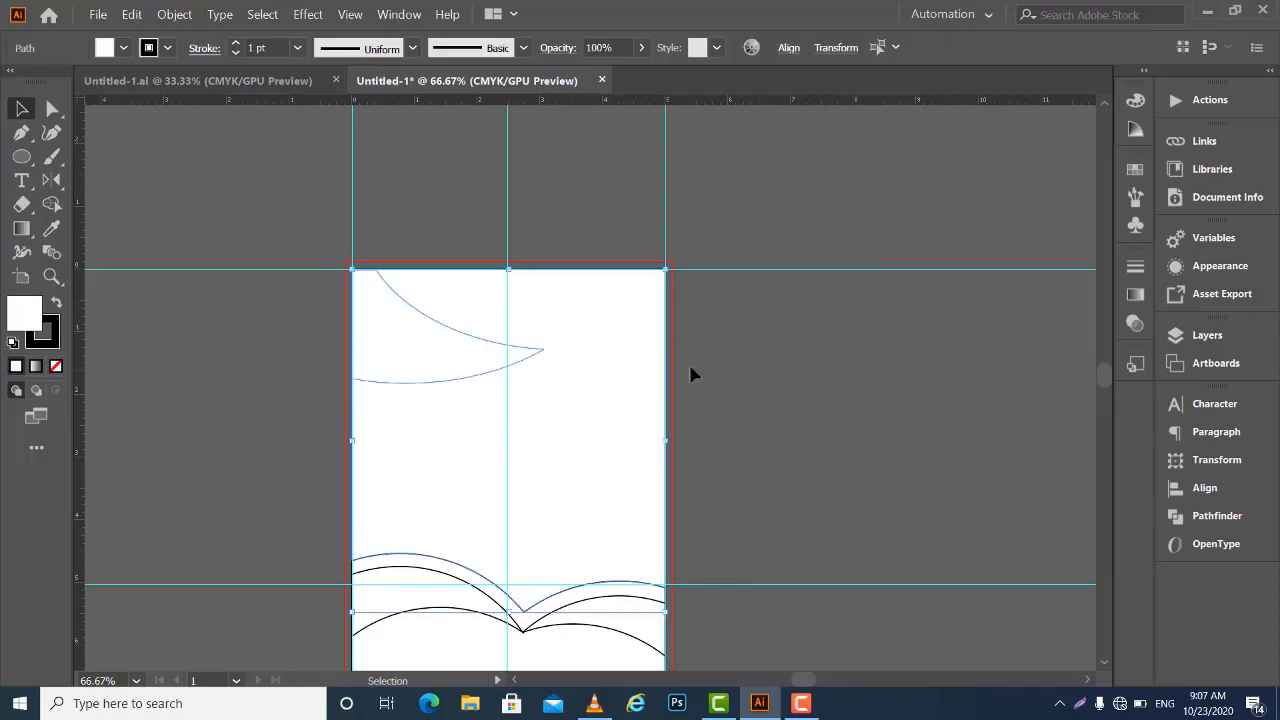
{"action": "key", "text": "Delete"}
{"action": "key", "text": "a"}
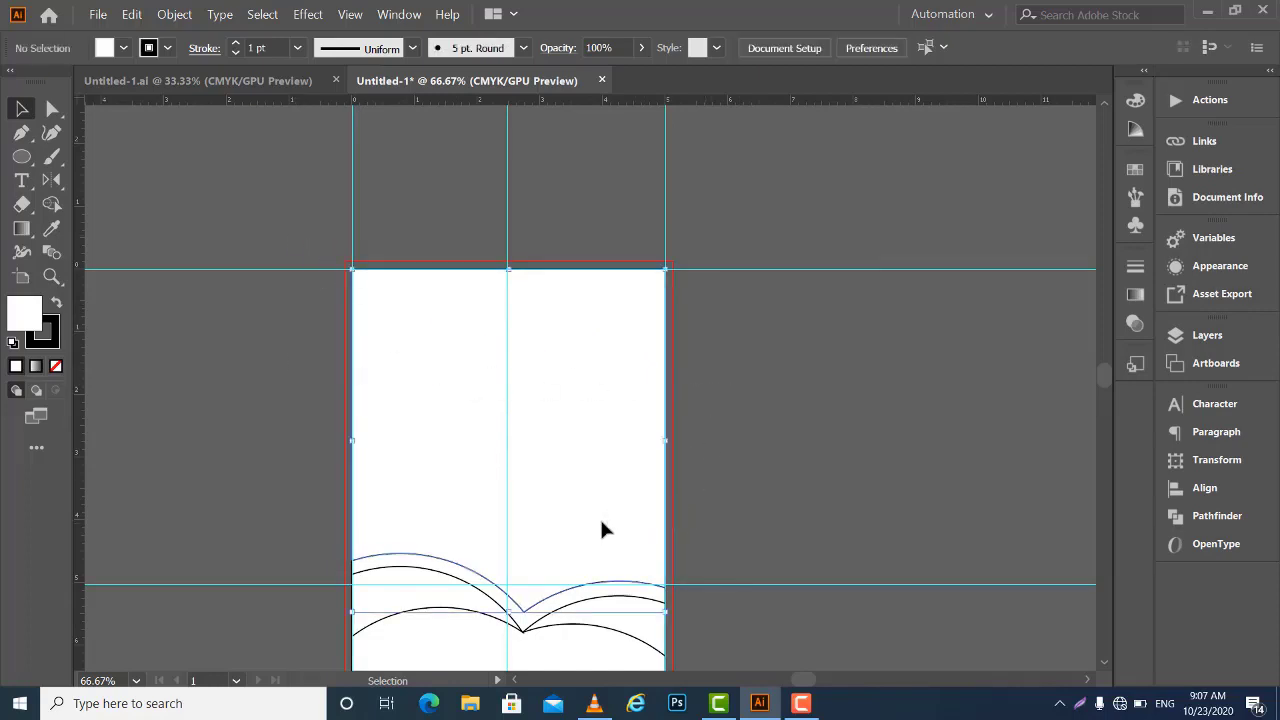
{"action": "left_click", "coordinate": [600, 518]}
{"action": "key", "text": "ctrl+shift+a"}
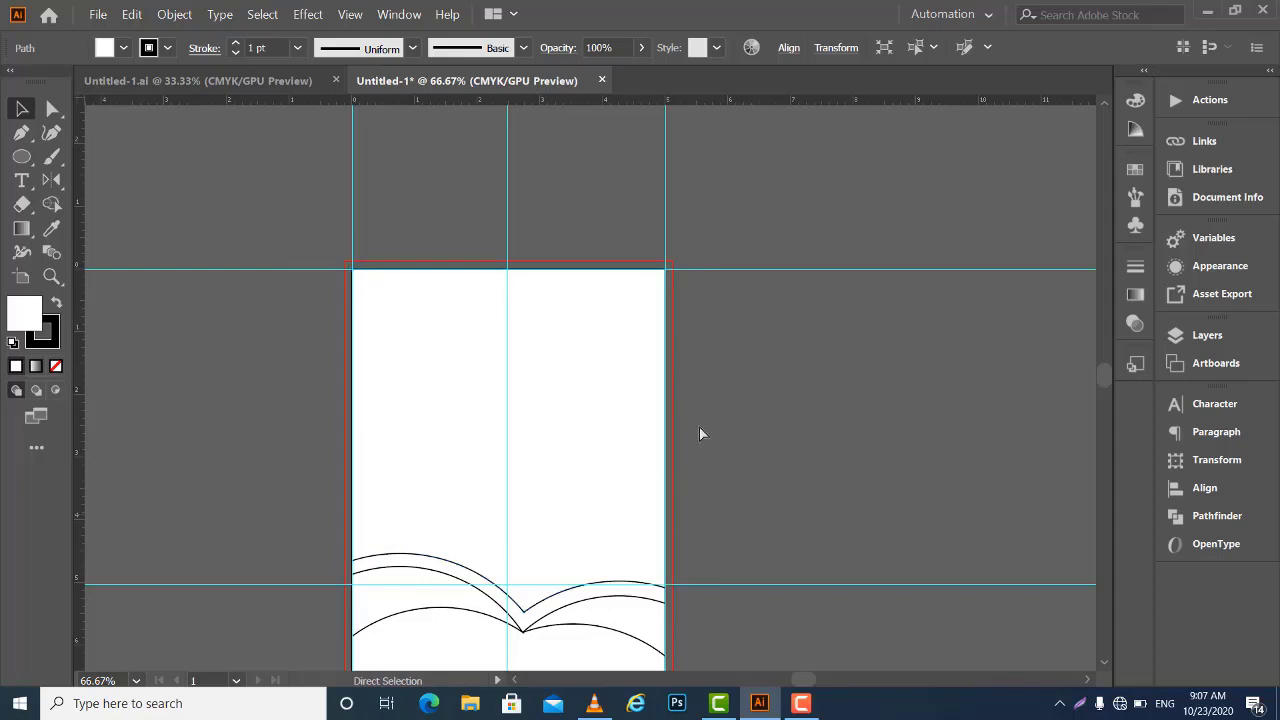
{"action": "key", "text": "v"}
{"action": "key", "text": "ctrl+z"}
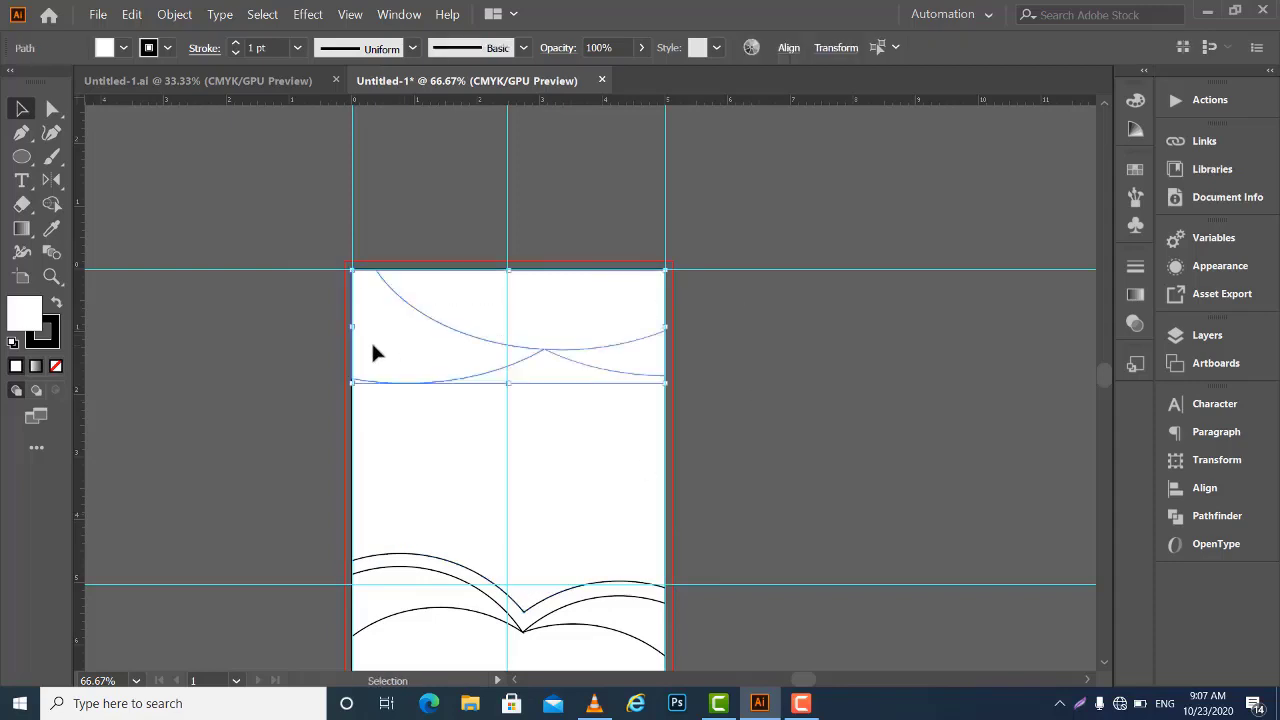
{"action": "right_click", "coordinate": [417, 345]}
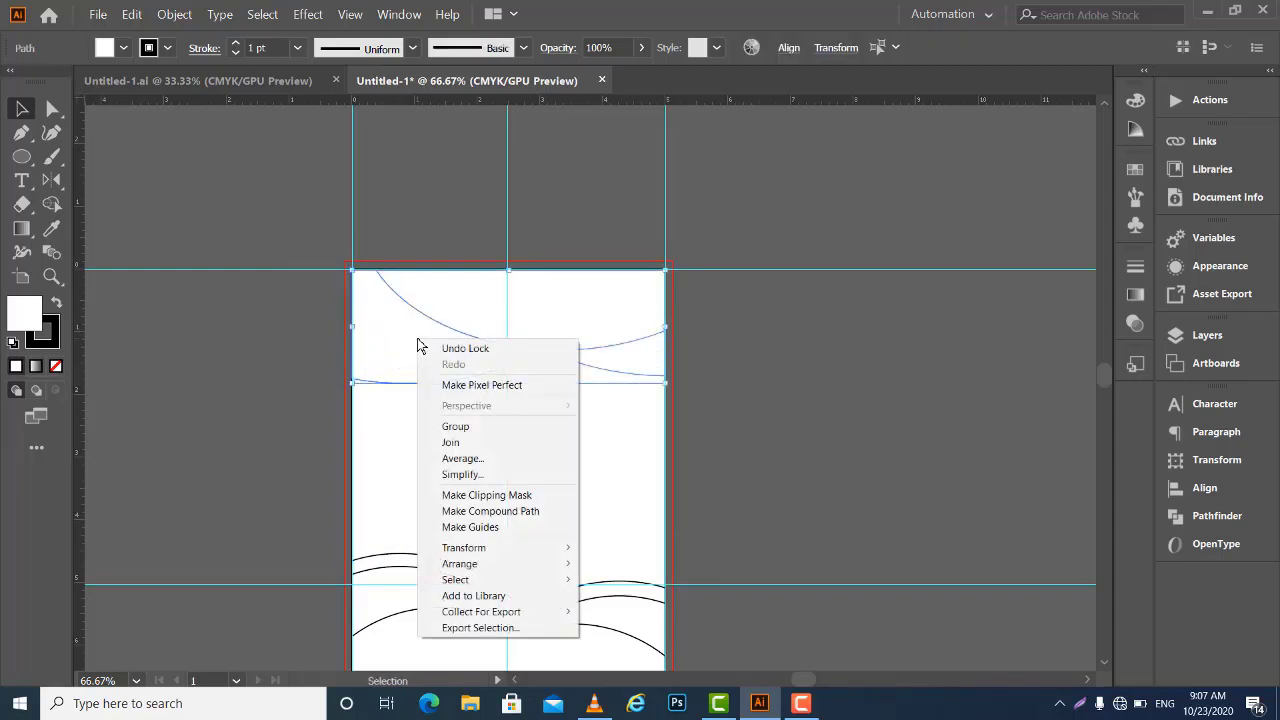
{"action": "mouse_move", "coordinate": [460, 564]}
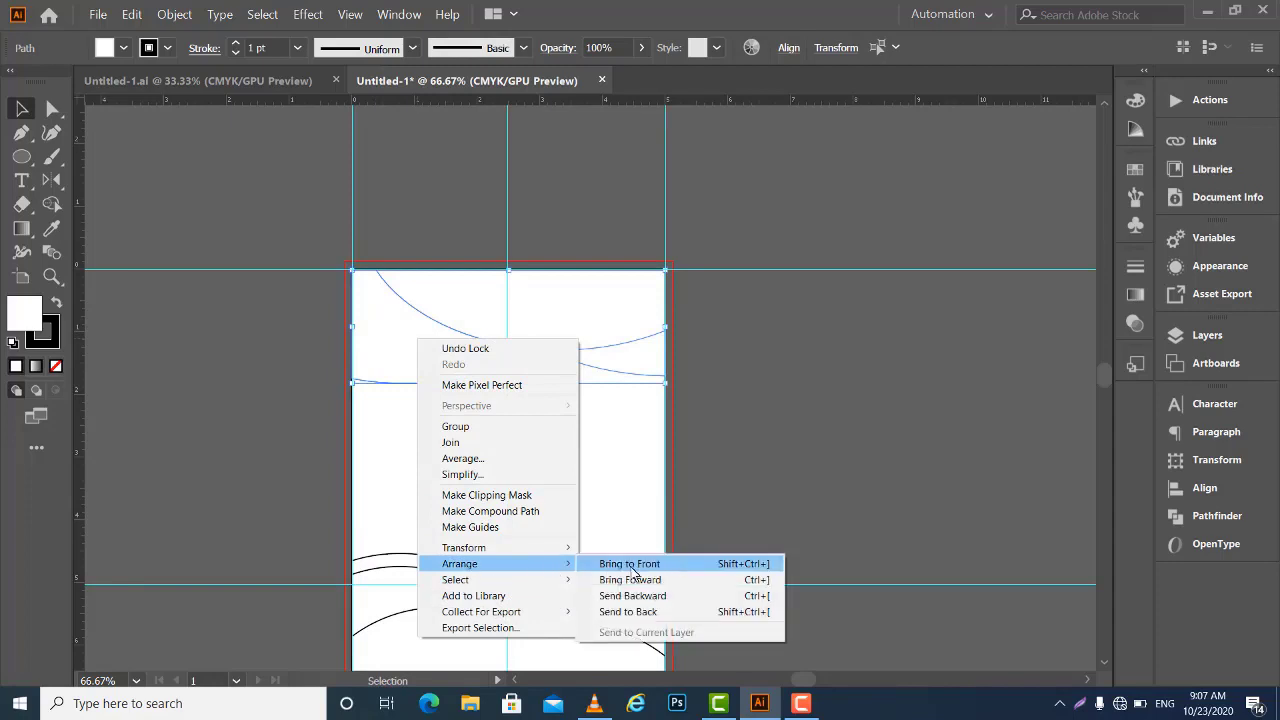
Bring the top wave curves to the front of all other artwork
{"action": "left_click", "coordinate": [641, 572]}
{"action": "left_click", "coordinate": [760, 423]}
{"action": "mouse_move", "coordinate": [662, 405]}
{"action": "left_mouse_down"}
{"action": "mouse_move", "coordinate": [607, 305]}
{"action": "mouse_move", "coordinate": [561, 169]}
{"action": "mouse_move", "coordinate": [666, 477]}
{"action": "left_mouse_up"}
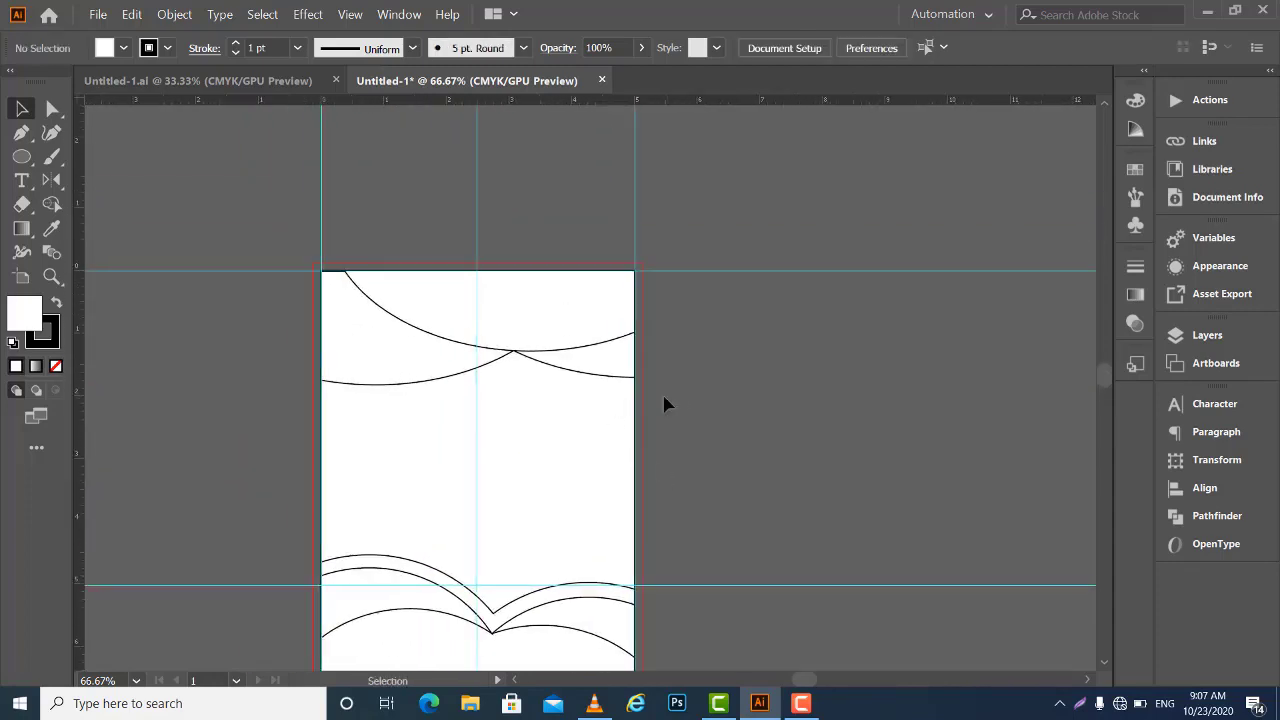
{"action": "left_click_drag", "start_coordinate": [575, 390], "coordinate": [262, 277]}
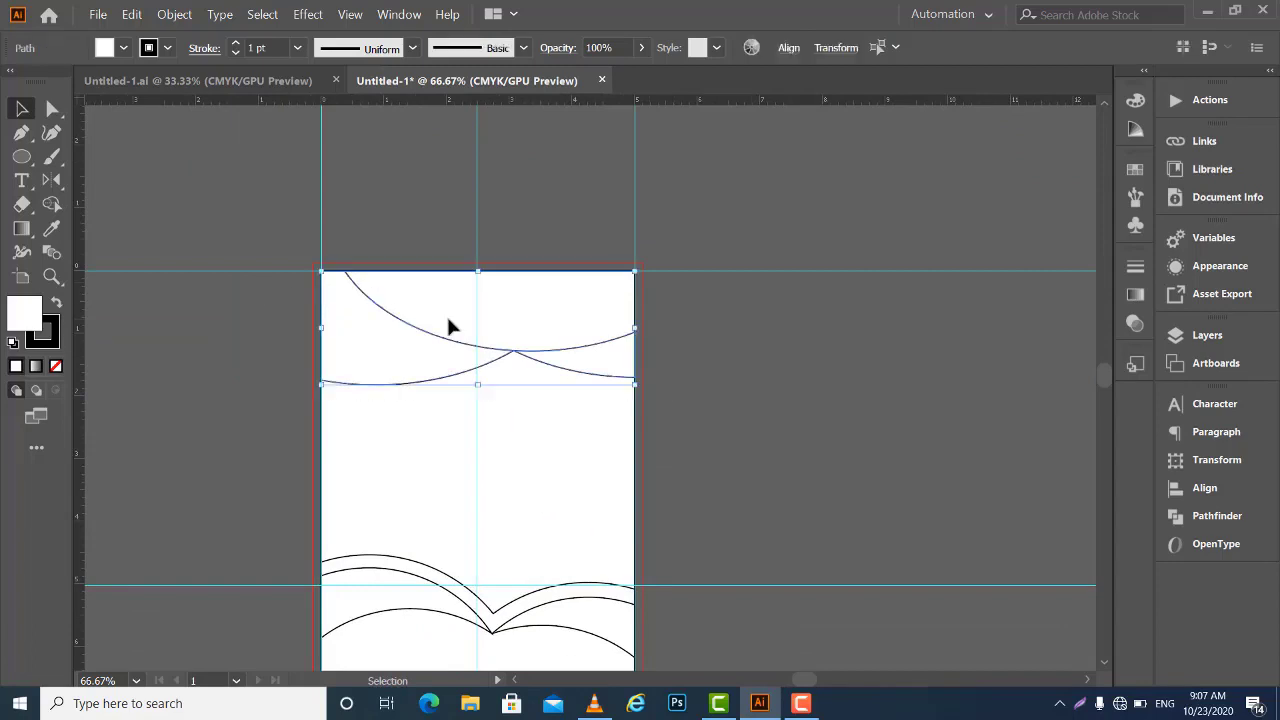
{"action": "left_click", "coordinate": [891, 337]}
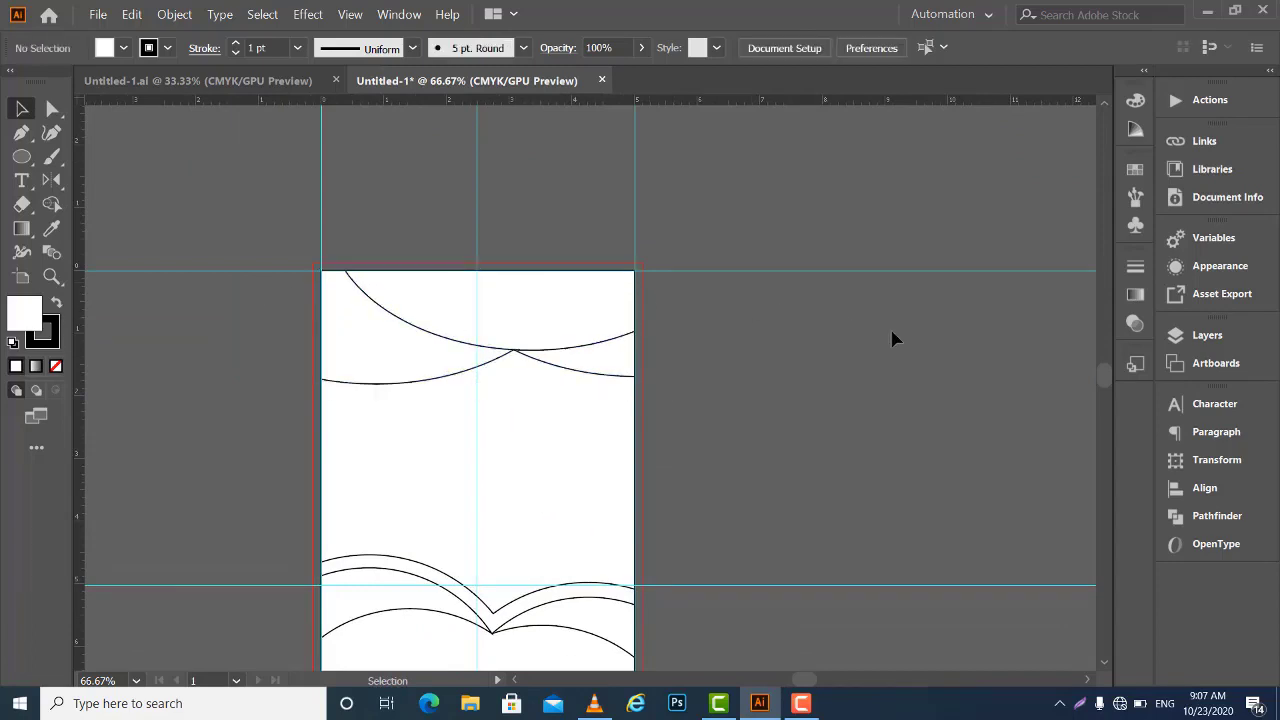
{"action": "mouse_move", "coordinate": [686, 503]}
{"action": "left_mouse_down"}
{"action": "mouse_move", "coordinate": [586, 423]}
{"action": "mouse_move", "coordinate": [577, 307]}
{"action": "mouse_move", "coordinate": [579, 484]}
{"action": "left_mouse_up"}
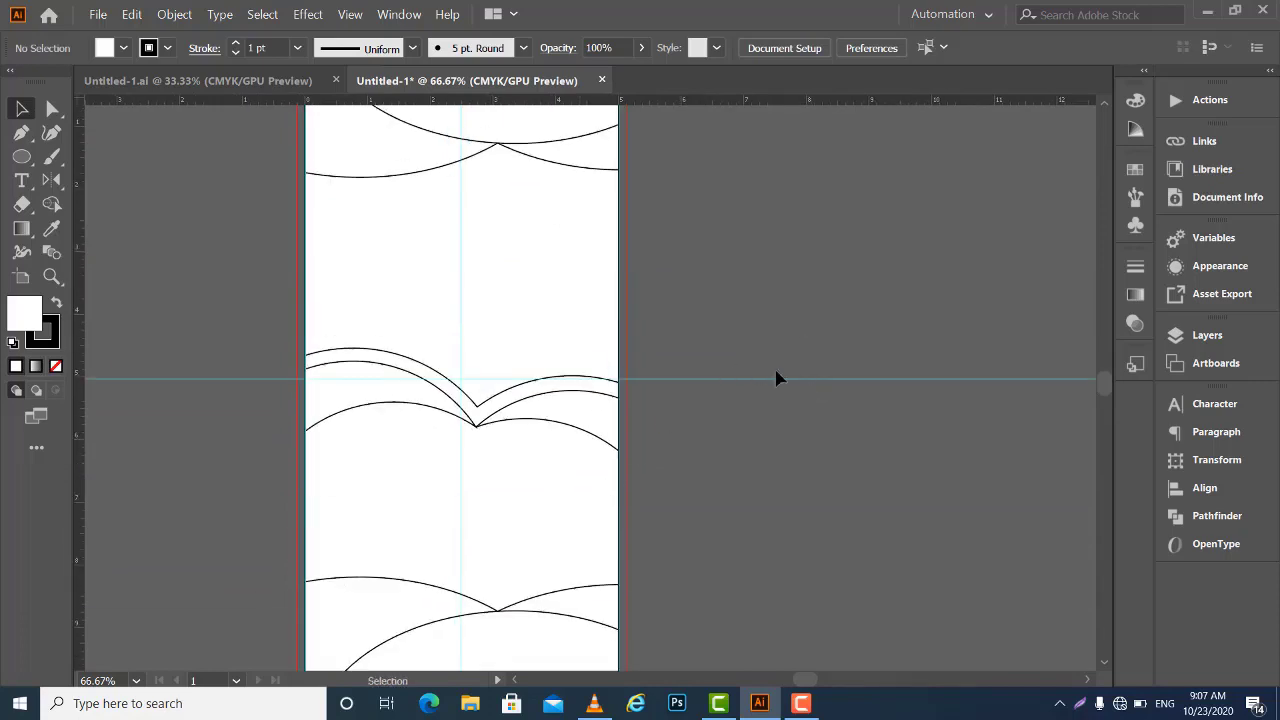
{"action": "left_click_drag", "start_coordinate": [596, 318], "coordinate": [603, 469]}
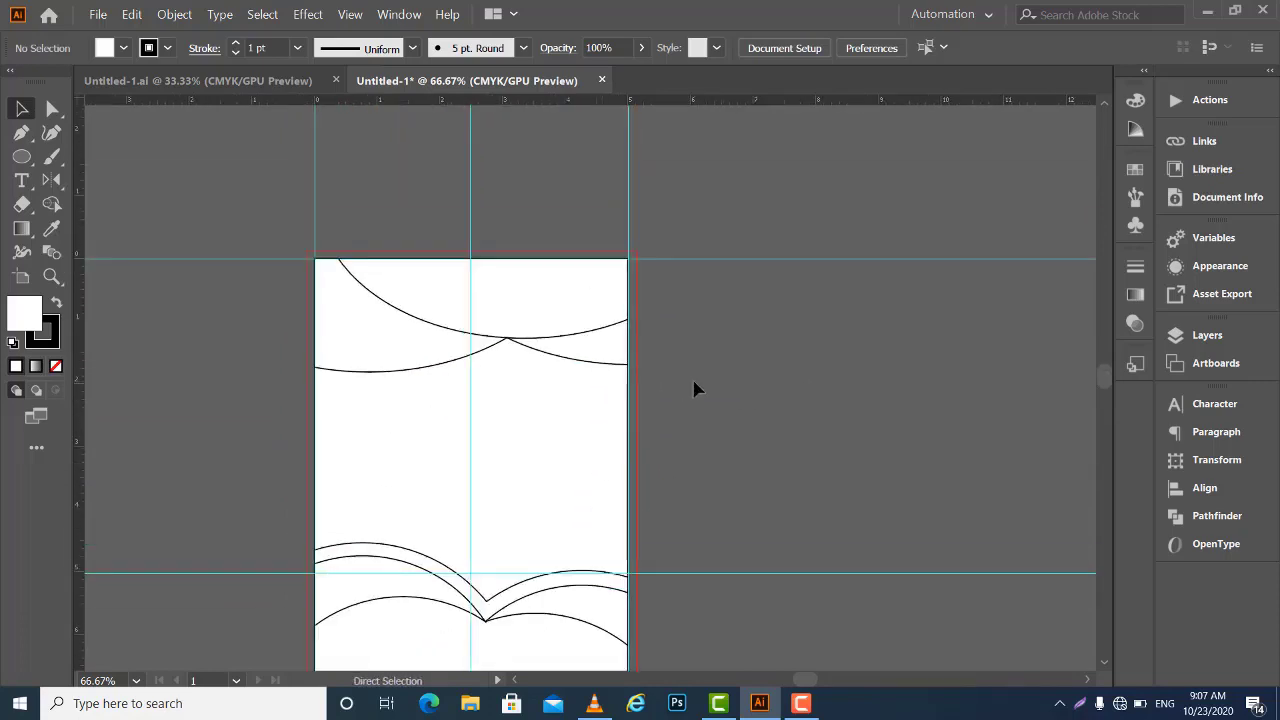
{"action": "key", "text": "ctrl+z"}
Select the two upper arcs, then pan down and select the bottom pair of arcs
{"action": "left_click", "coordinate": [759, 345]}
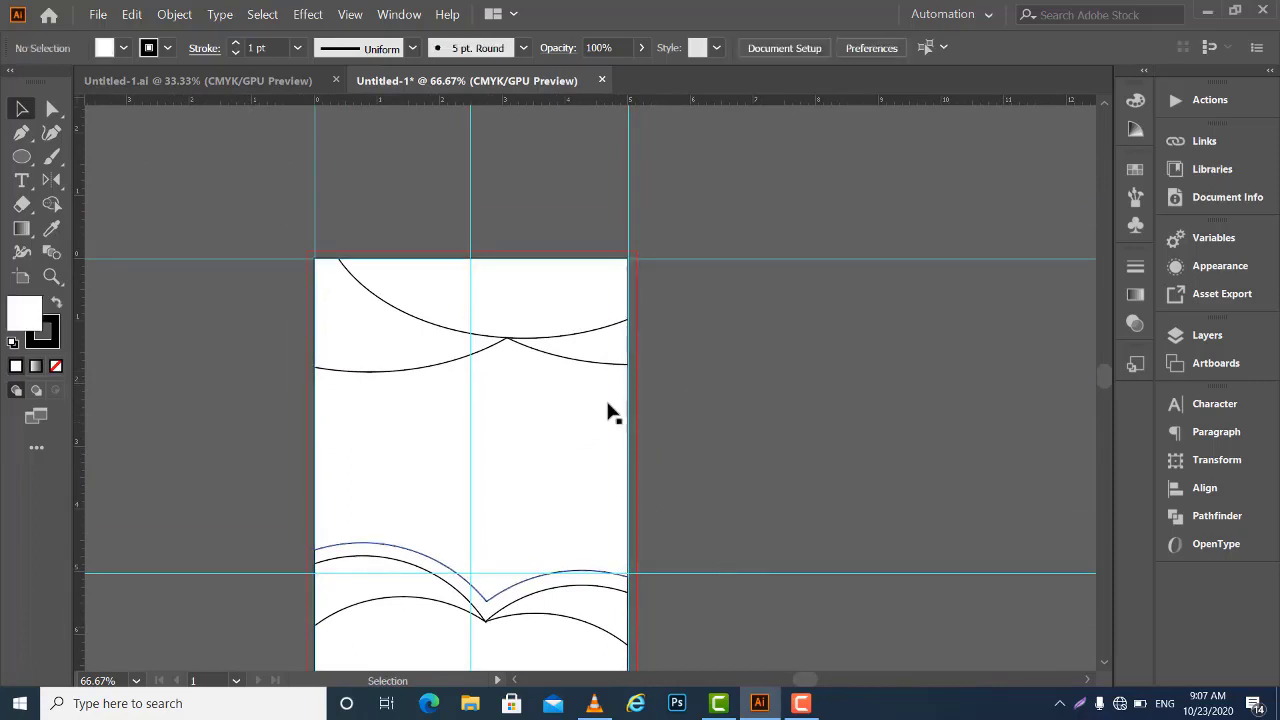
{"action": "left_click", "coordinate": [464, 343]}
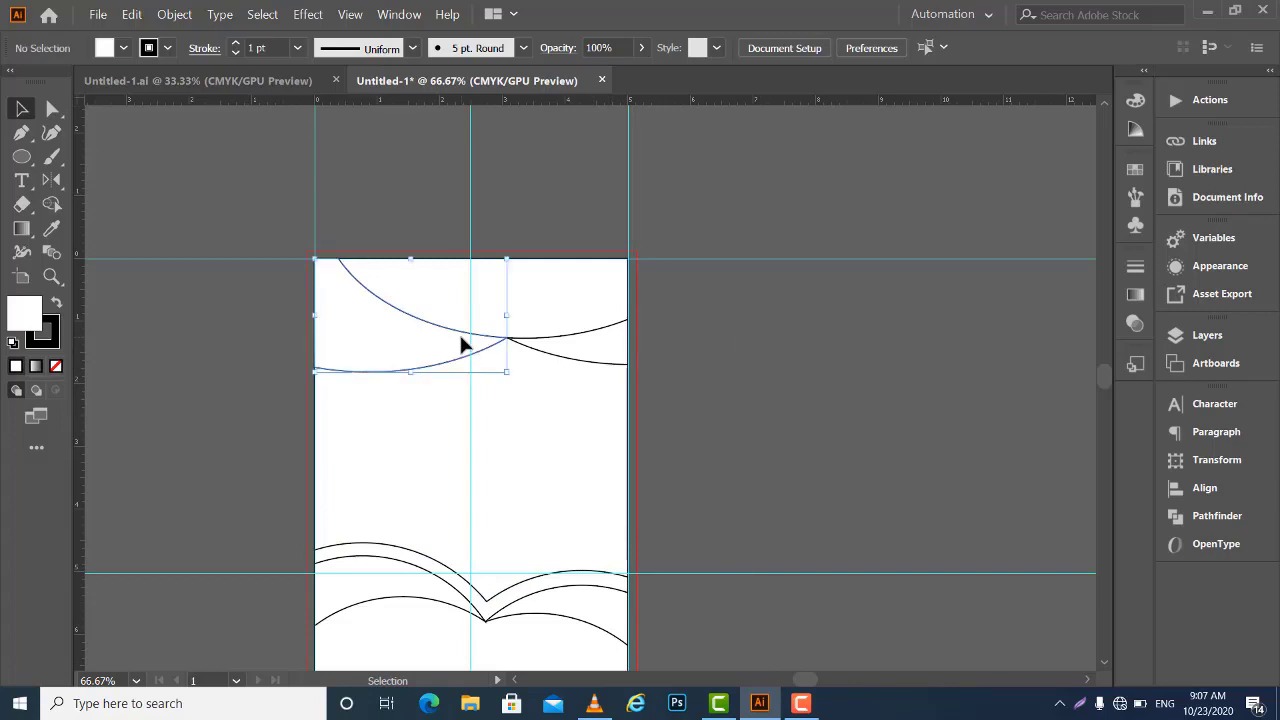
{"action": "left_click", "coordinate": [566, 344], "text": "shift"}
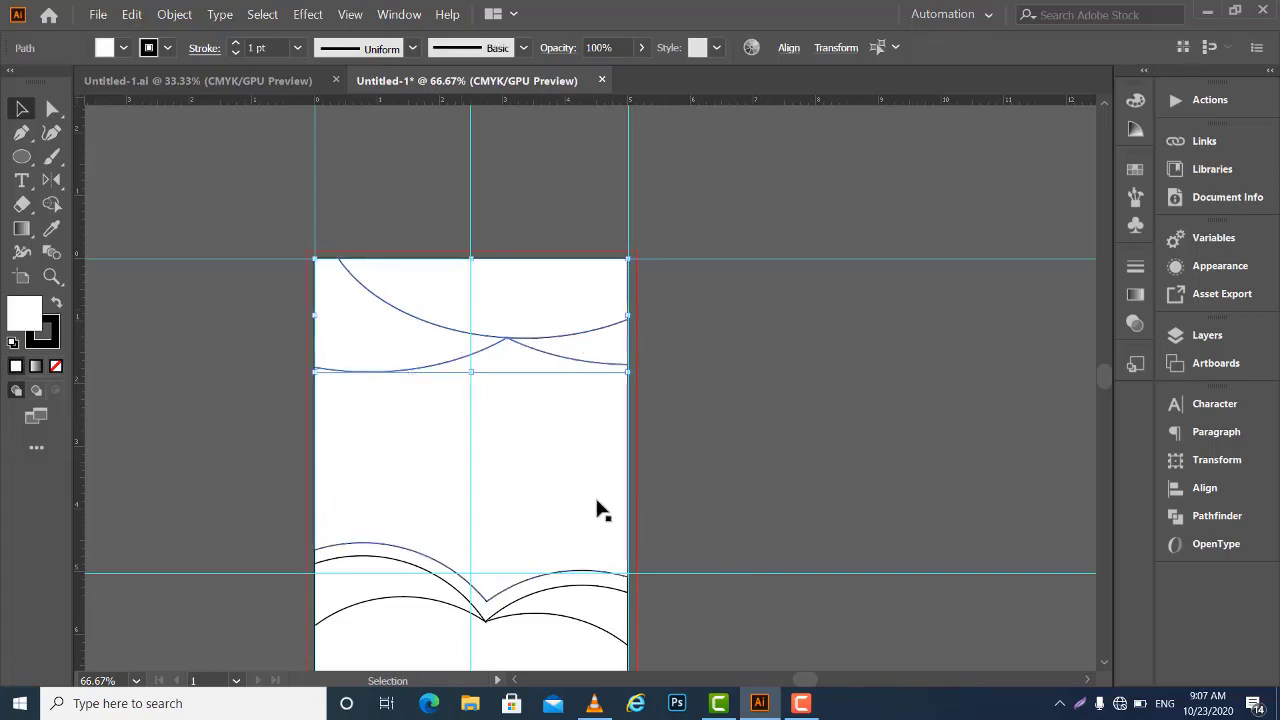
{"action": "left_click", "coordinate": [627, 513]}
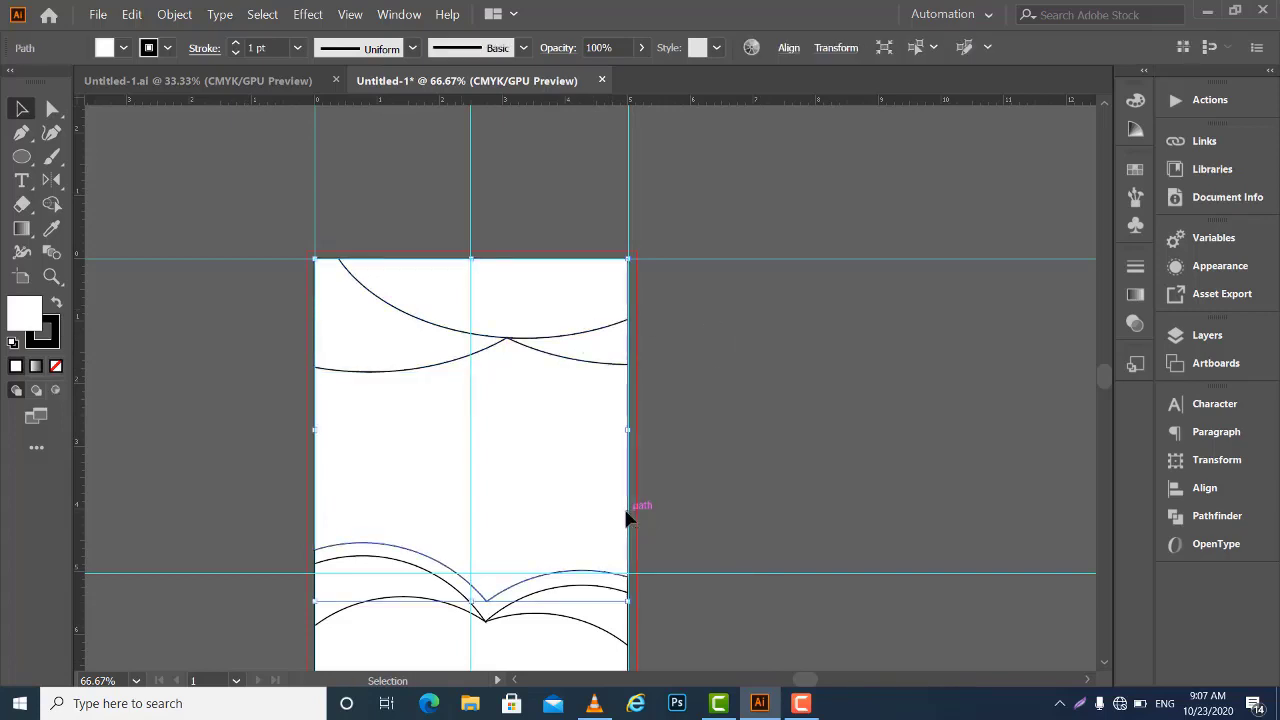
{"action": "left_click", "coordinate": [793, 437]}
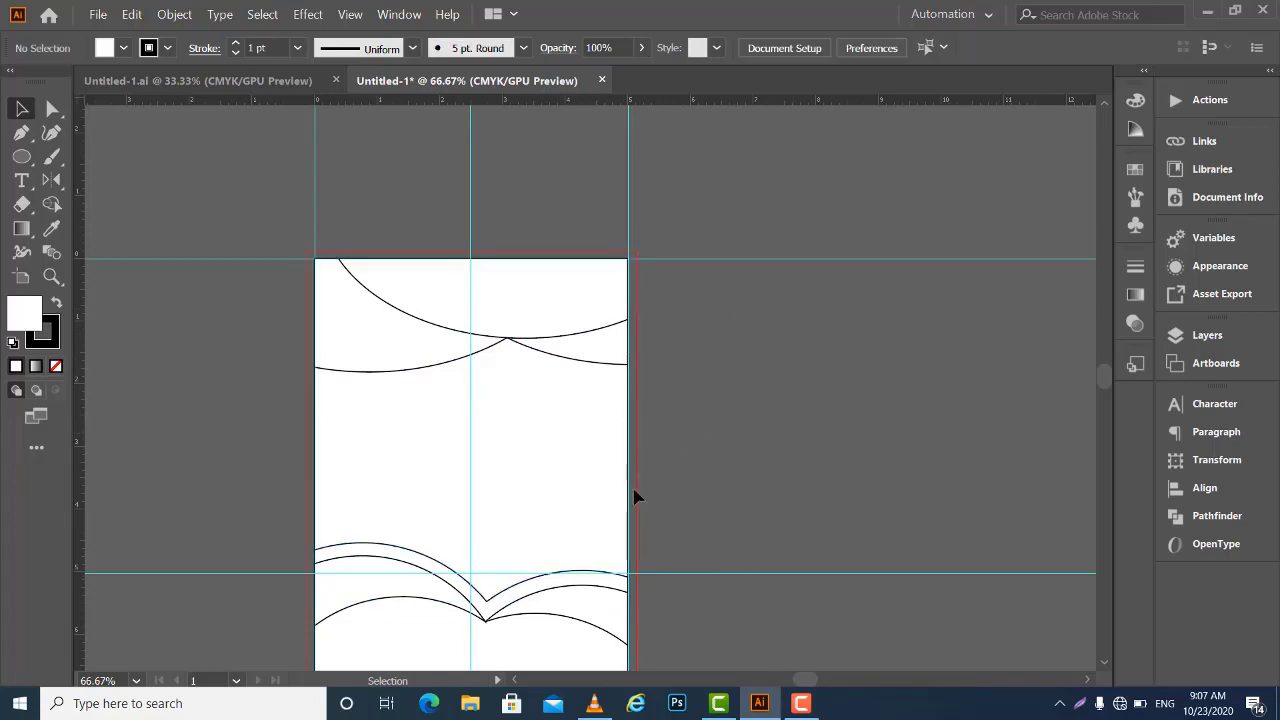
{"action": "left_click_drag", "start_coordinate": [600, 585], "coordinate": [604, 350]}
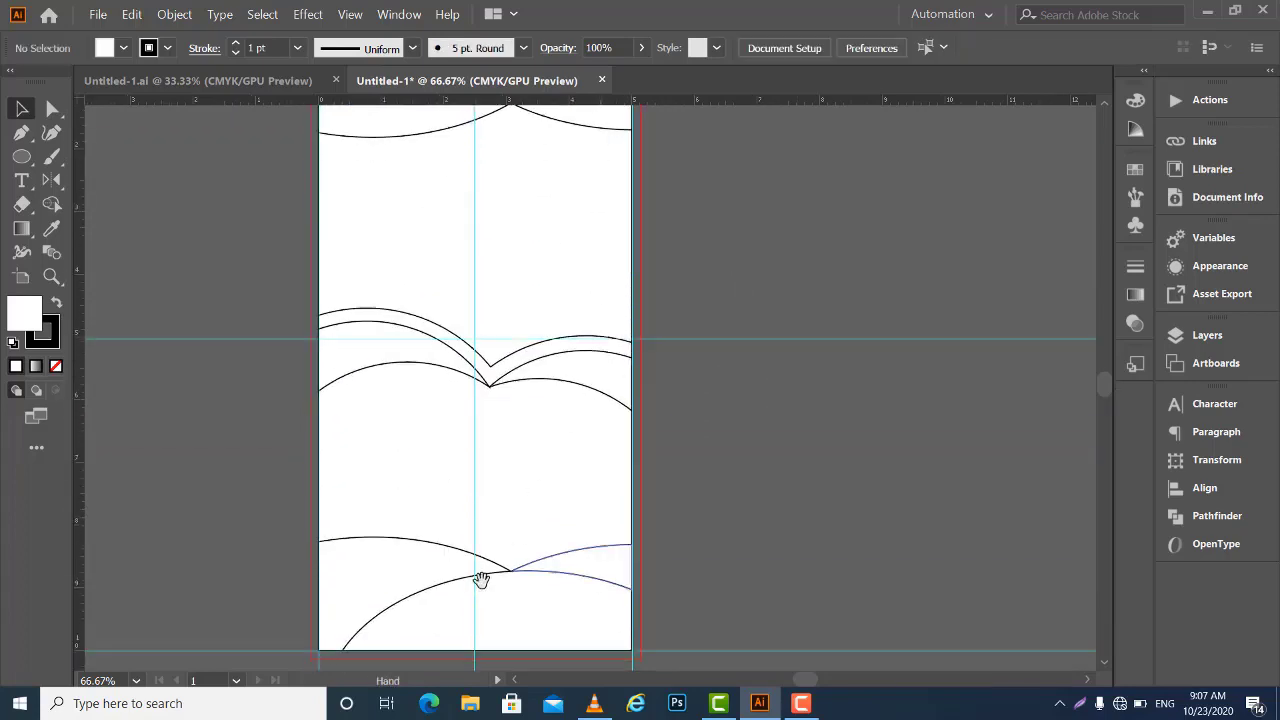
{"action": "left_click", "coordinate": [585, 579]}
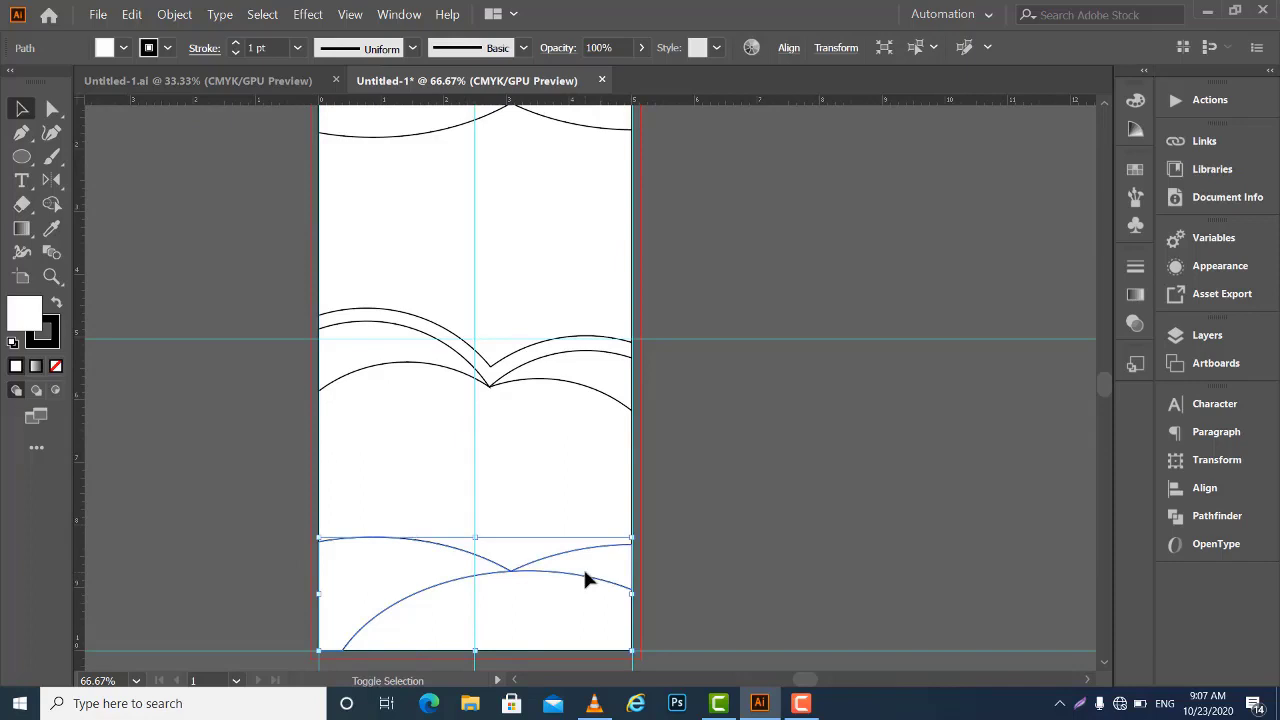
Fill the bottom wave brown and eyedrop that brown onto the two middle curves
{"action": "left_click", "coordinate": [124, 47]}
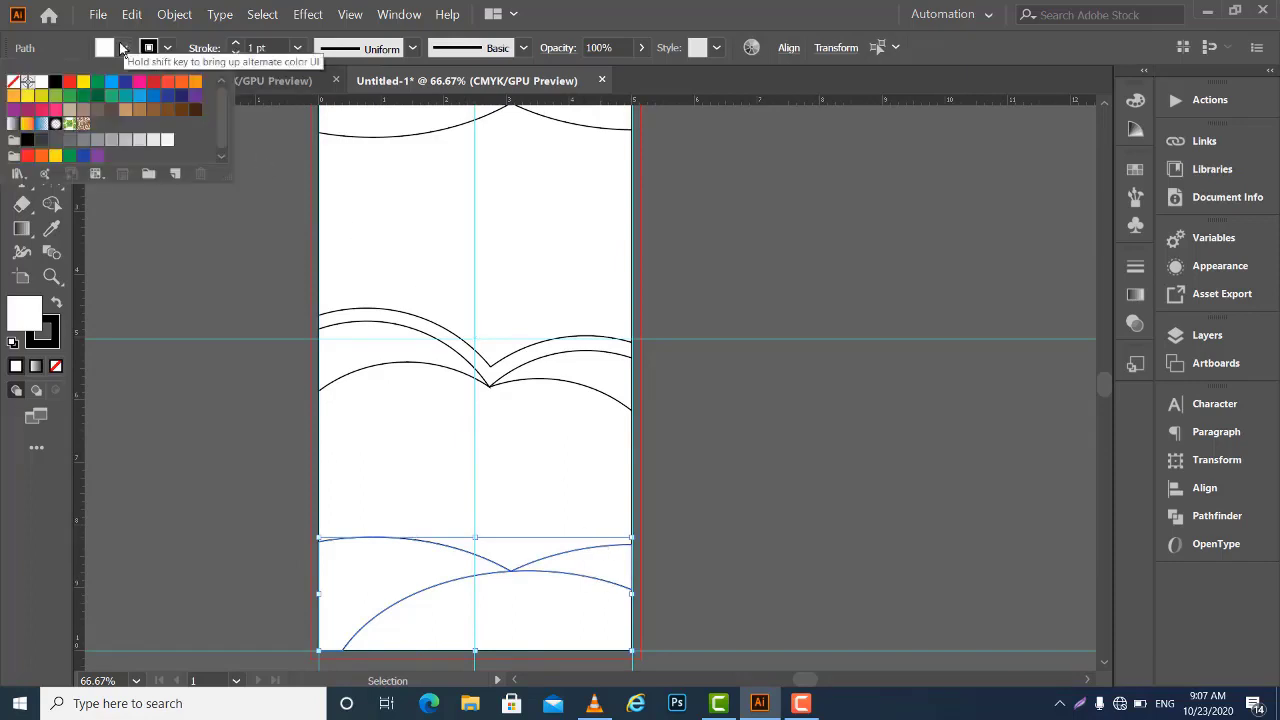
{"action": "left_click", "coordinate": [84, 110]}
{"action": "left_click", "coordinate": [552, 368]}
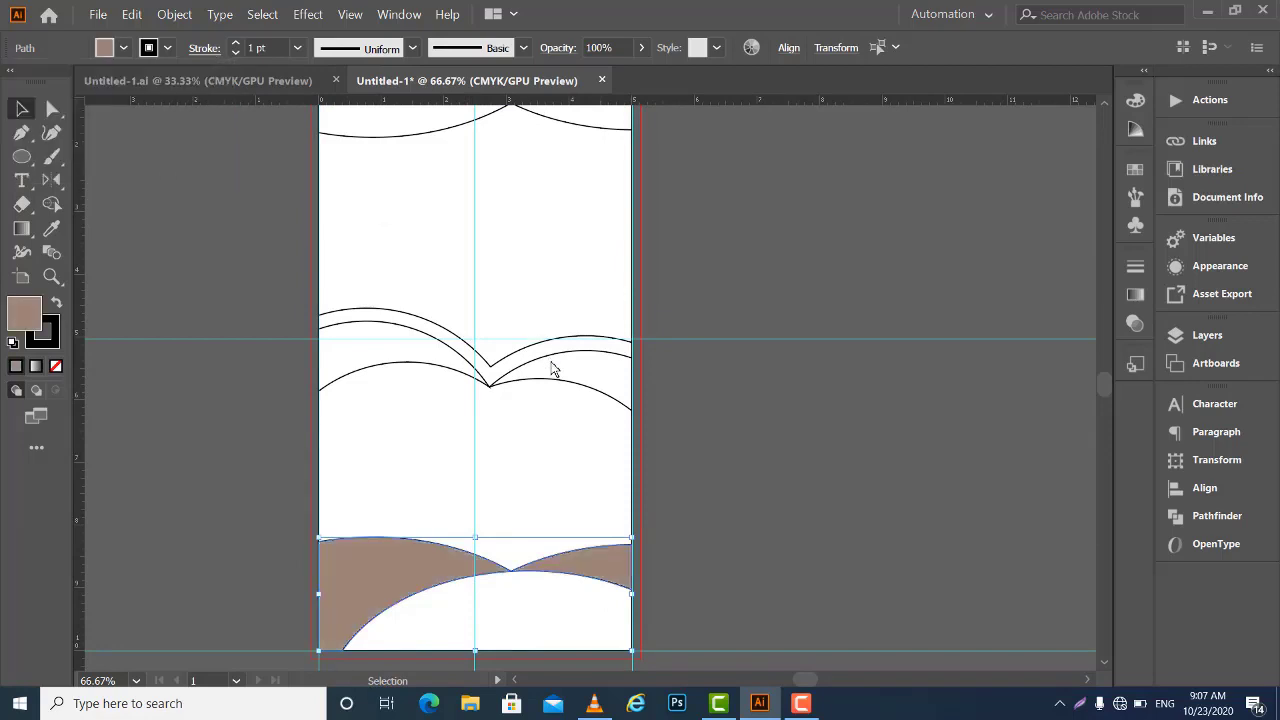
{"action": "left_click", "coordinate": [330, 380]}
{"action": "left_click", "coordinate": [620, 369], "text": "shift"}
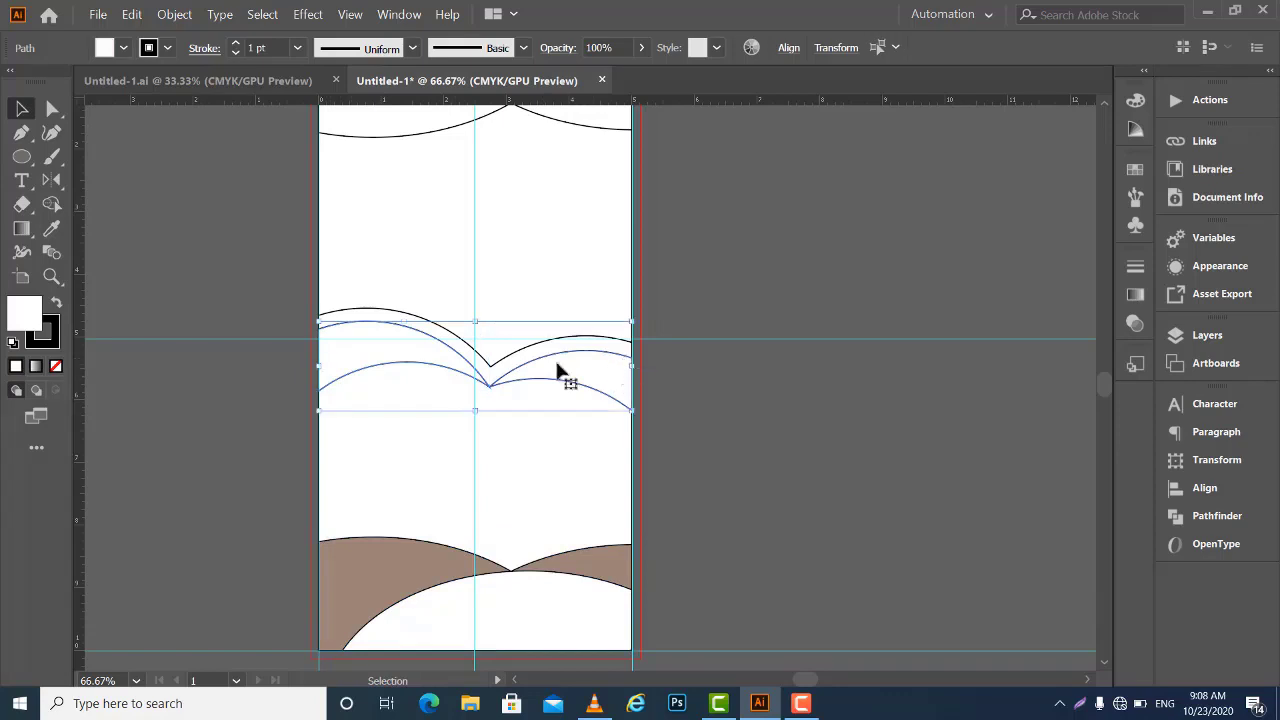
{"action": "left_click", "coordinate": [52, 229]}
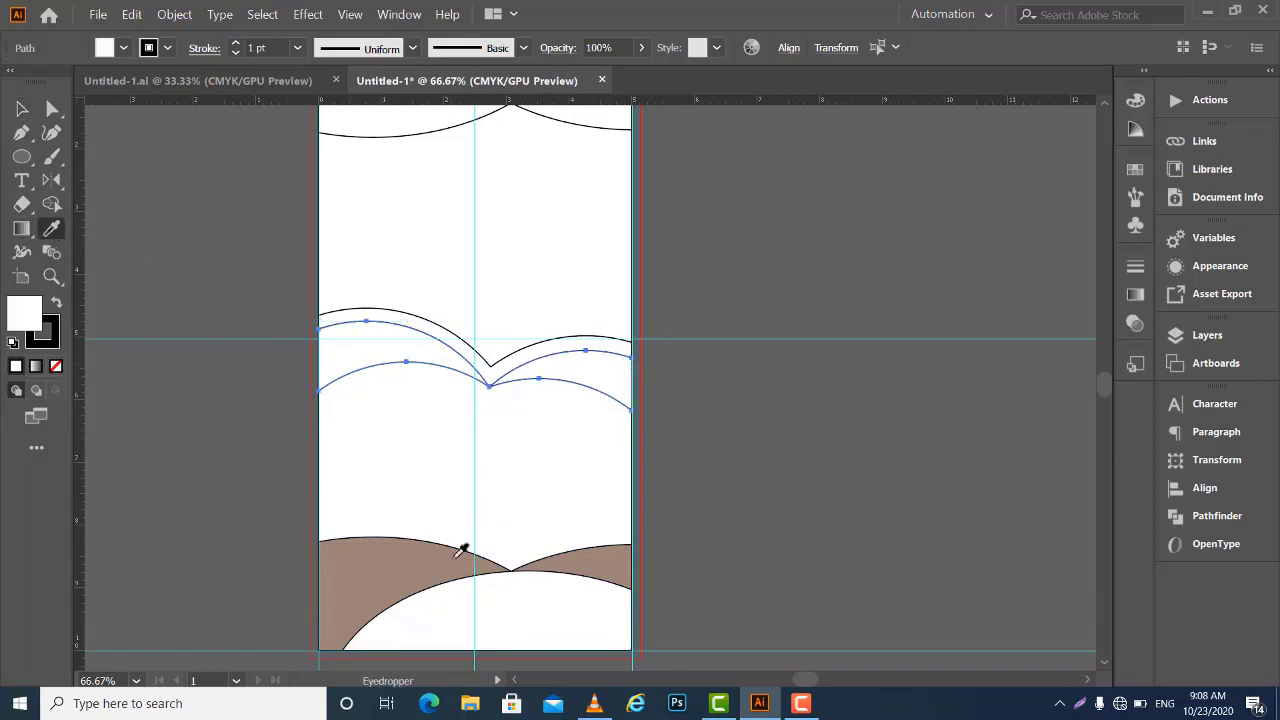
{"action": "left_click", "coordinate": [430, 550]}
{"action": "left_click", "coordinate": [20, 110]}
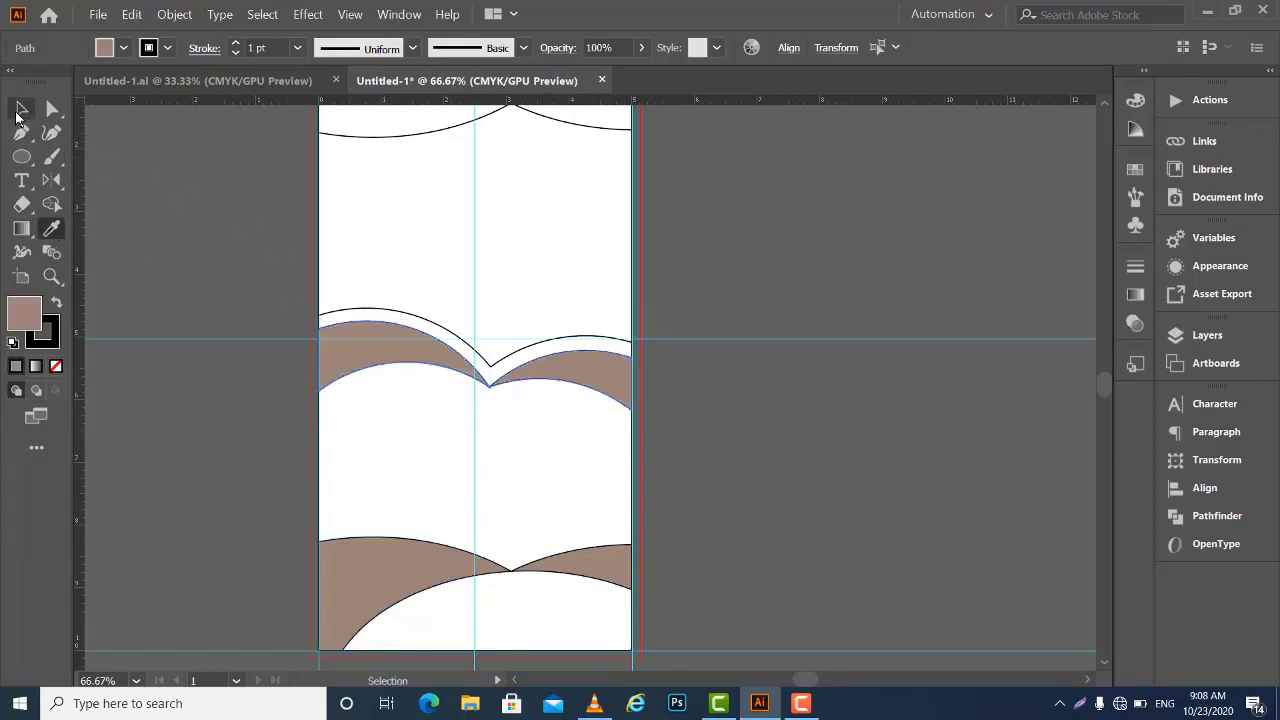
Copy the same brown fill onto the top wave curves with the Eyedropper
{"action": "scroll", "coordinate": [343, 360], "scroll_direction": "up", "scroll_amount": 1}
{"action": "scroll", "coordinate": [380, 286], "scroll_direction": "up", "scroll_amount": 3}
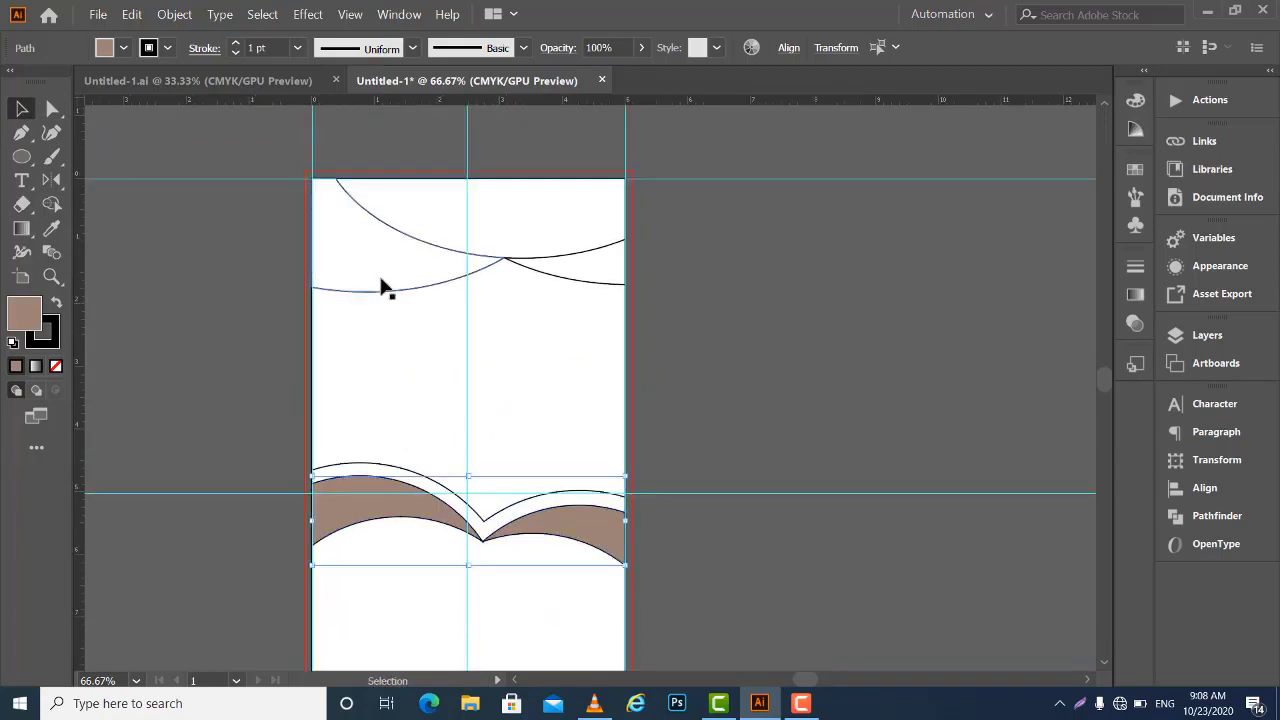
{"action": "left_click", "coordinate": [383, 287]}
{"action": "left_click", "coordinate": [610, 281], "text": "shift"}
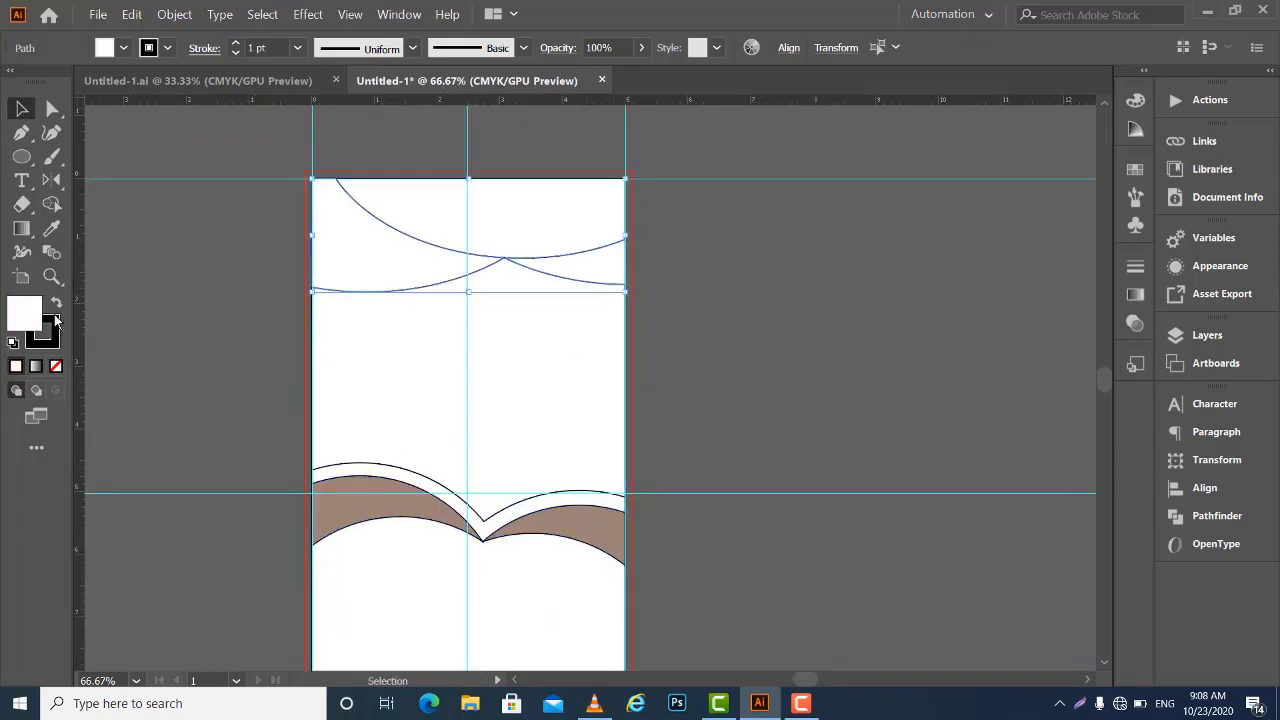
{"action": "left_click", "coordinate": [52, 228]}
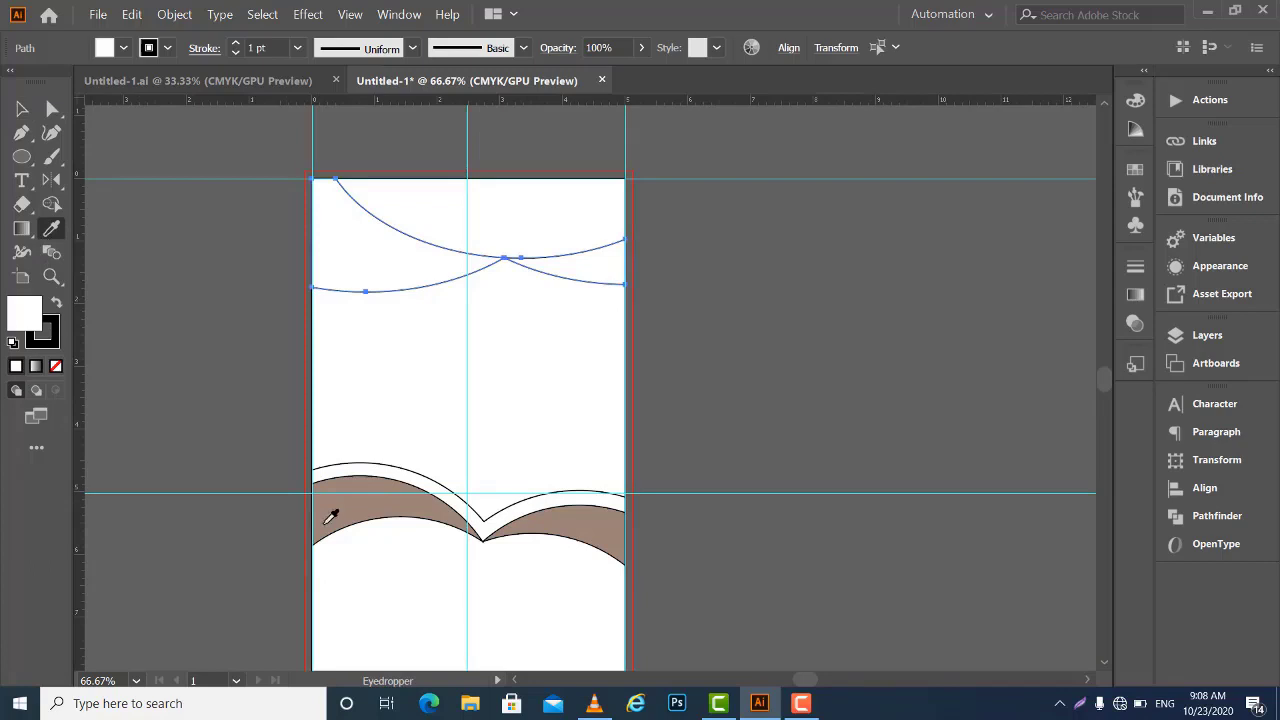
{"action": "left_click", "coordinate": [361, 500]}
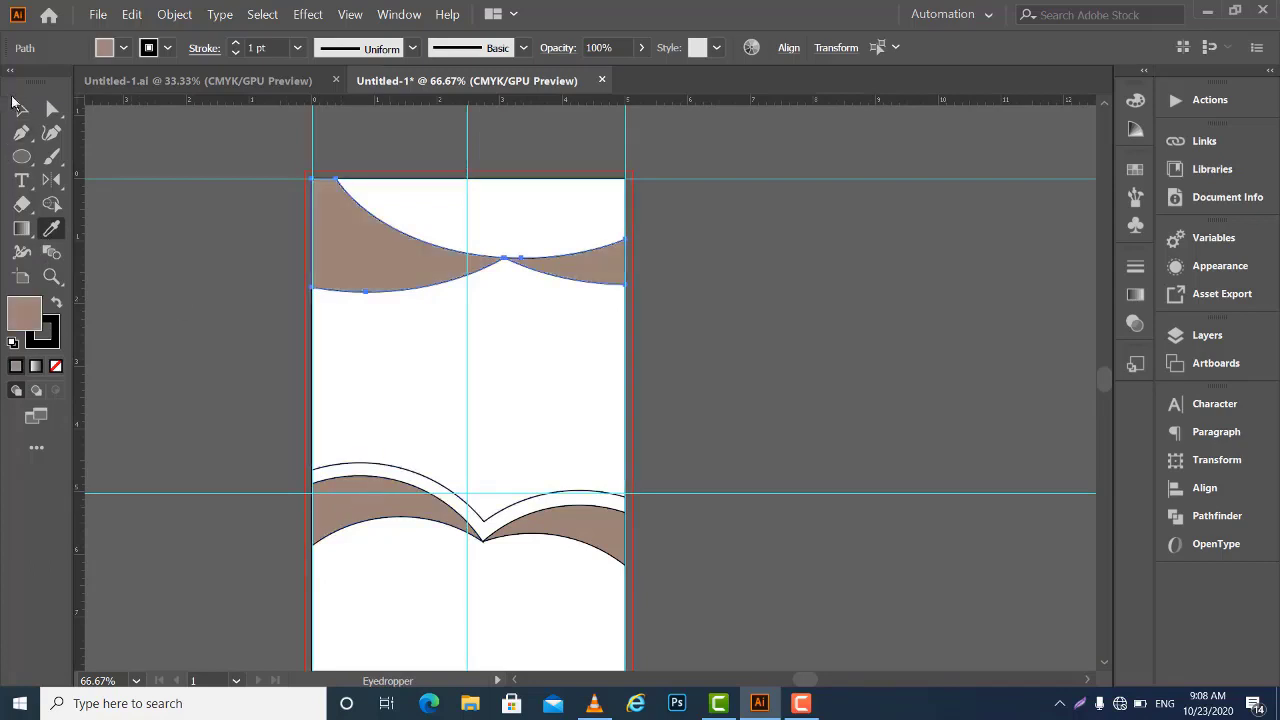
{"action": "left_click", "coordinate": [18, 105]}
{"action": "left_click", "coordinate": [428, 373]}
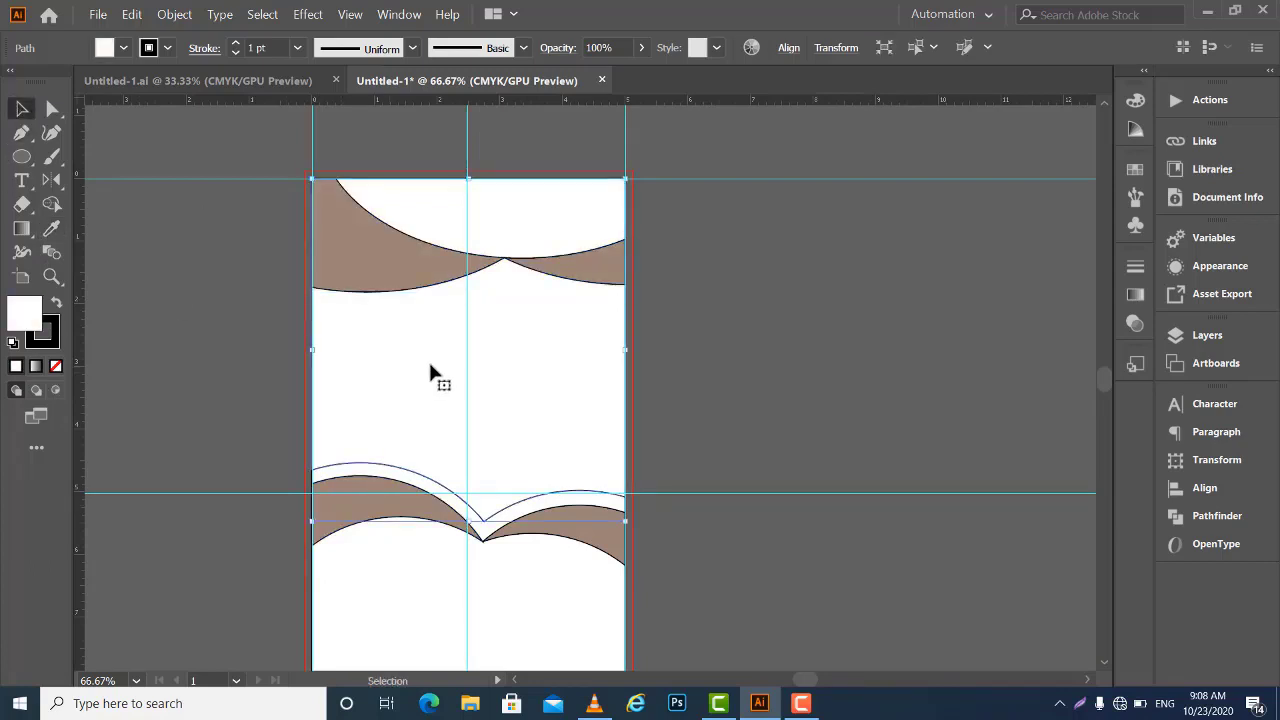
Fill the upper background shape green and the lower white shapes pink
{"action": "left_click", "coordinate": [122, 50]}
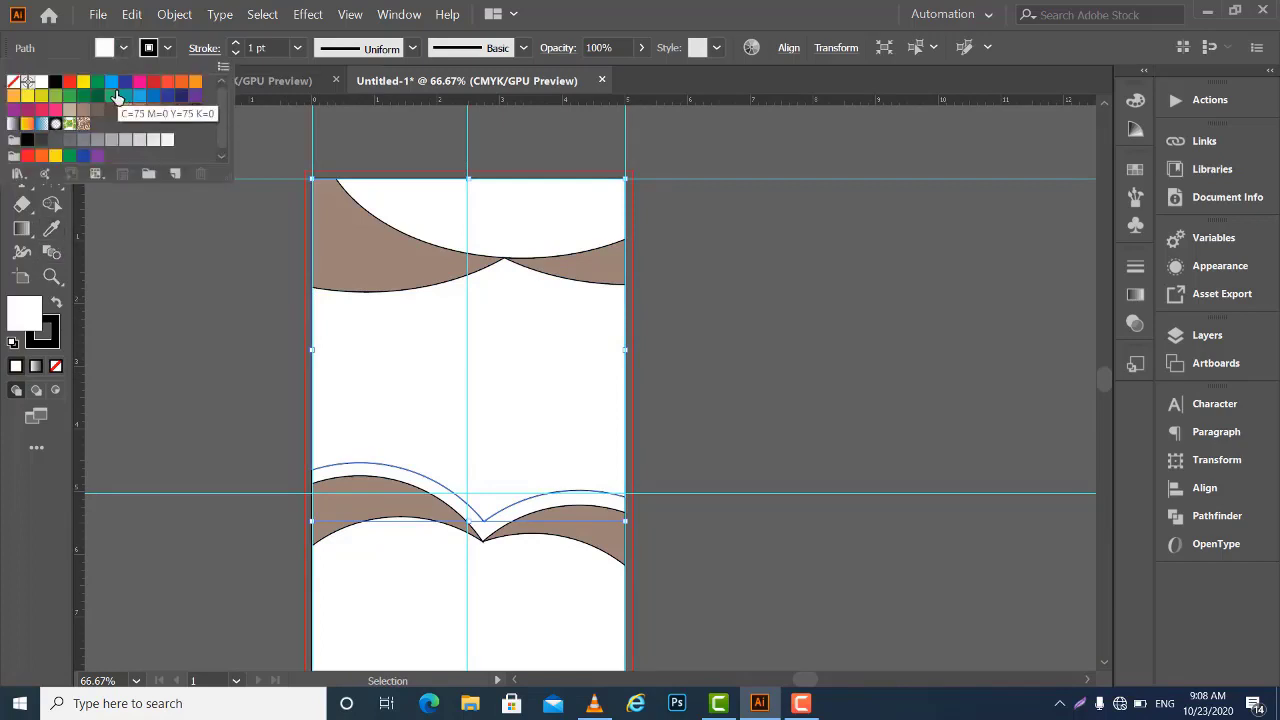
{"action": "left_click", "coordinate": [111, 96]}
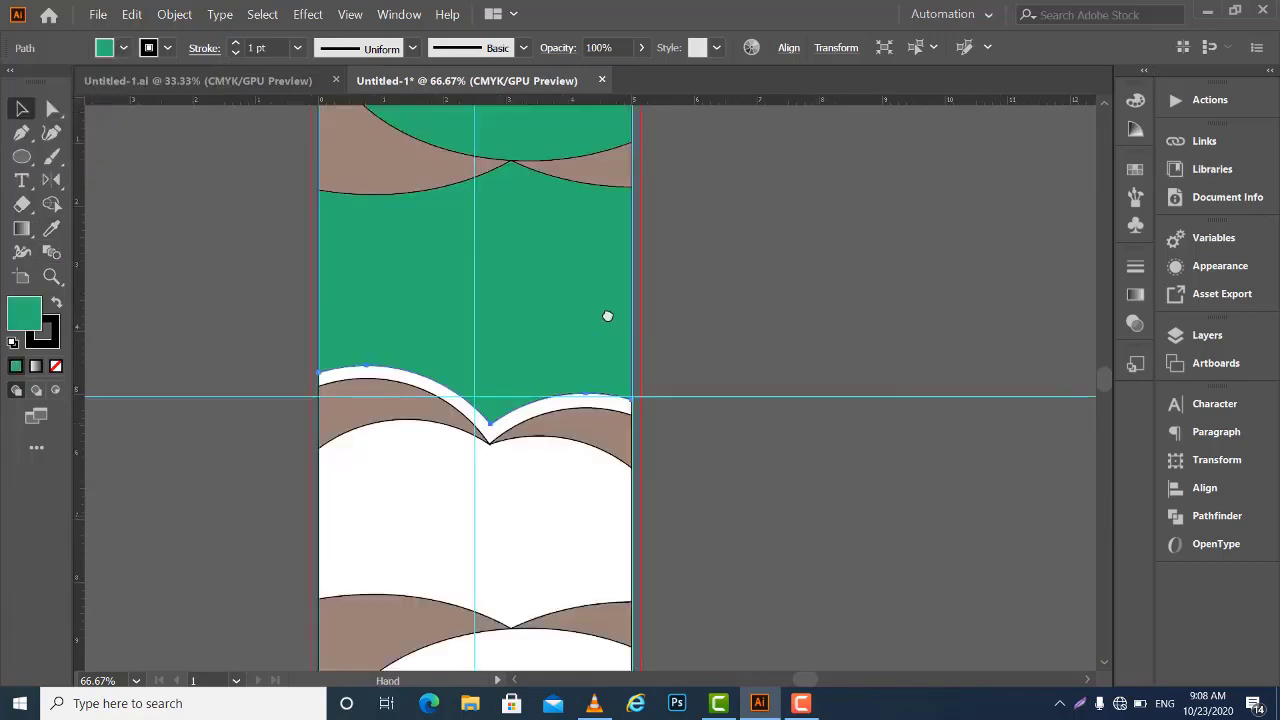
{"action": "left_click_drag", "start_coordinate": [591, 520], "coordinate": [606, 277]}
{"action": "left_click", "coordinate": [641, 389]}
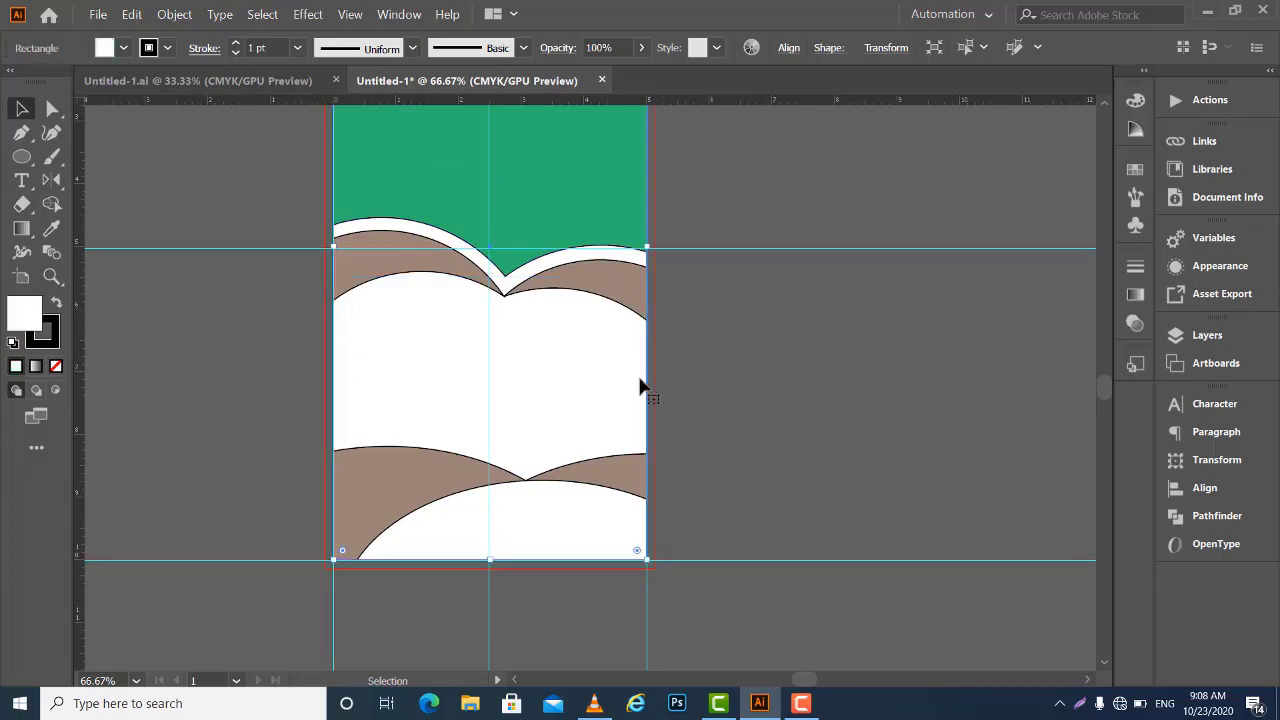
{"action": "left_click", "coordinate": [123, 48]}
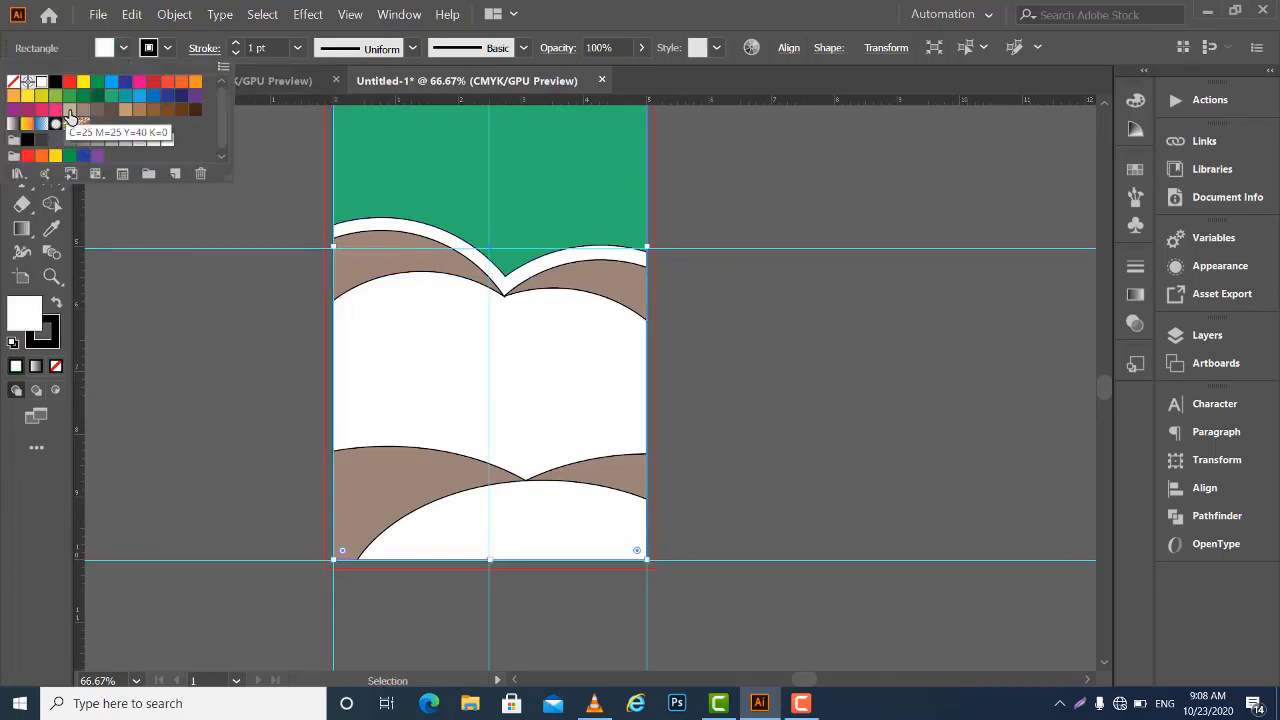
{"action": "left_click", "coordinate": [52, 112]}
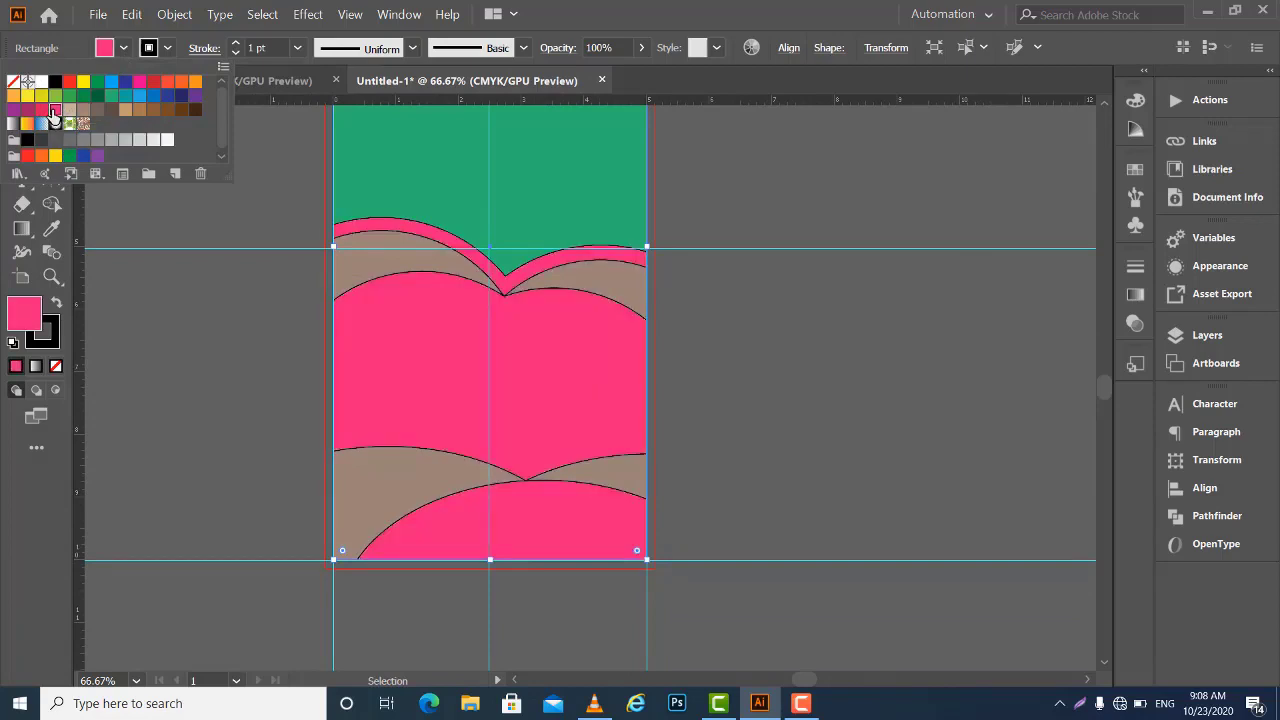
{"action": "left_click", "coordinate": [775, 368]}
Pan across the artwork to review the new green and pink fills
{"action": "scroll", "coordinate": [774, 450], "scroll_direction": "up", "scroll_amount": 5}
{"action": "mouse_move", "coordinate": [734, 385]}
{"action": "left_mouse_down"}
{"action": "mouse_move", "coordinate": [668, 463]}
{"action": "mouse_move", "coordinate": [671, 363]}
{"action": "left_mouse_up"}
{"action": "key", "text": "ctrl+a"}
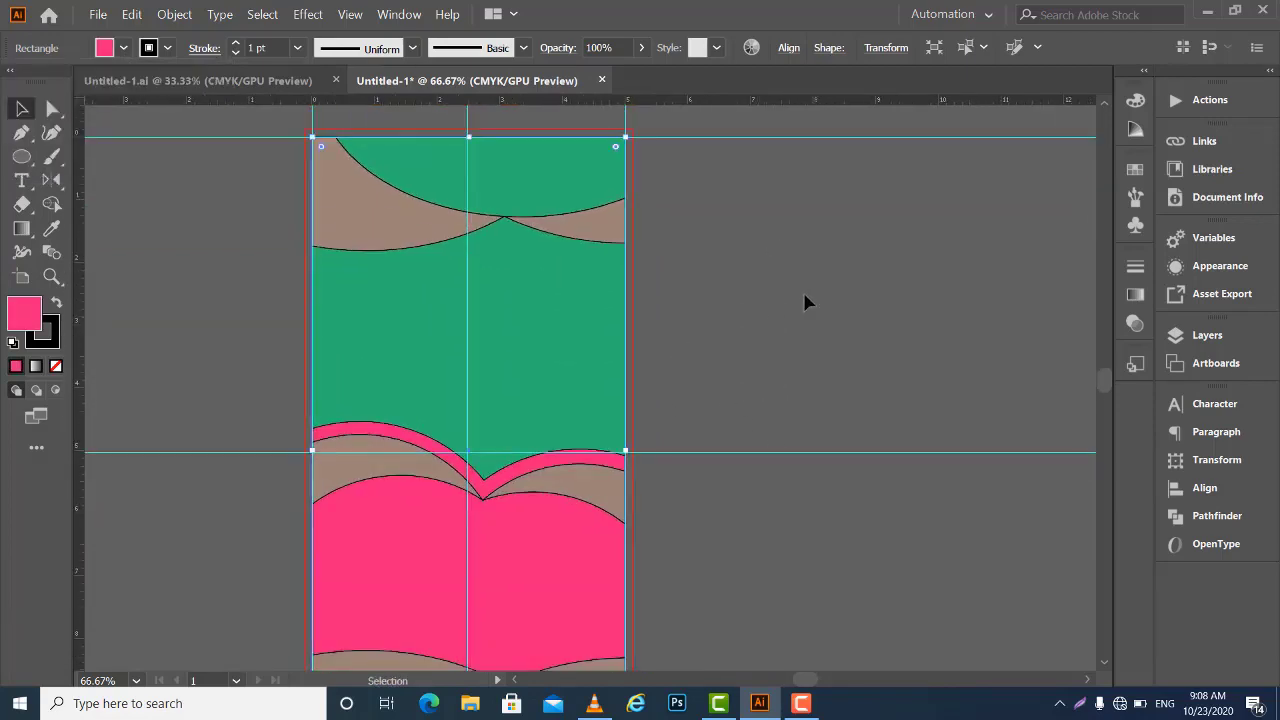
{"action": "left_click", "coordinate": [804, 296]}
{"action": "left_click_drag", "start_coordinate": [626, 500], "coordinate": [648, 308]}
{"action": "mouse_move", "coordinate": [577, 272]}
{"action": "left_mouse_down"}
{"action": "mouse_move", "coordinate": [568, 517]}
{"action": "mouse_move", "coordinate": [569, 393]}
{"action": "left_mouse_up"}
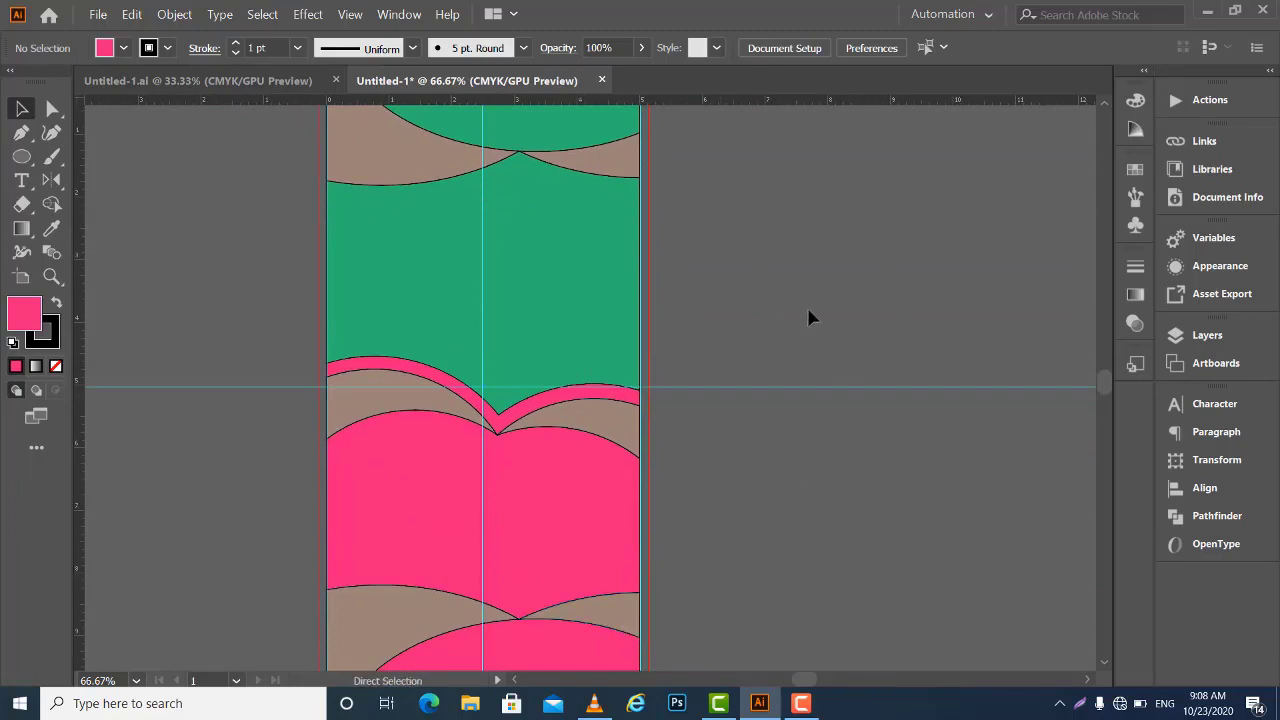
Select the tan wave bands and green shape and set their stroke to None
{"action": "key", "text": "ctrl+minus"}
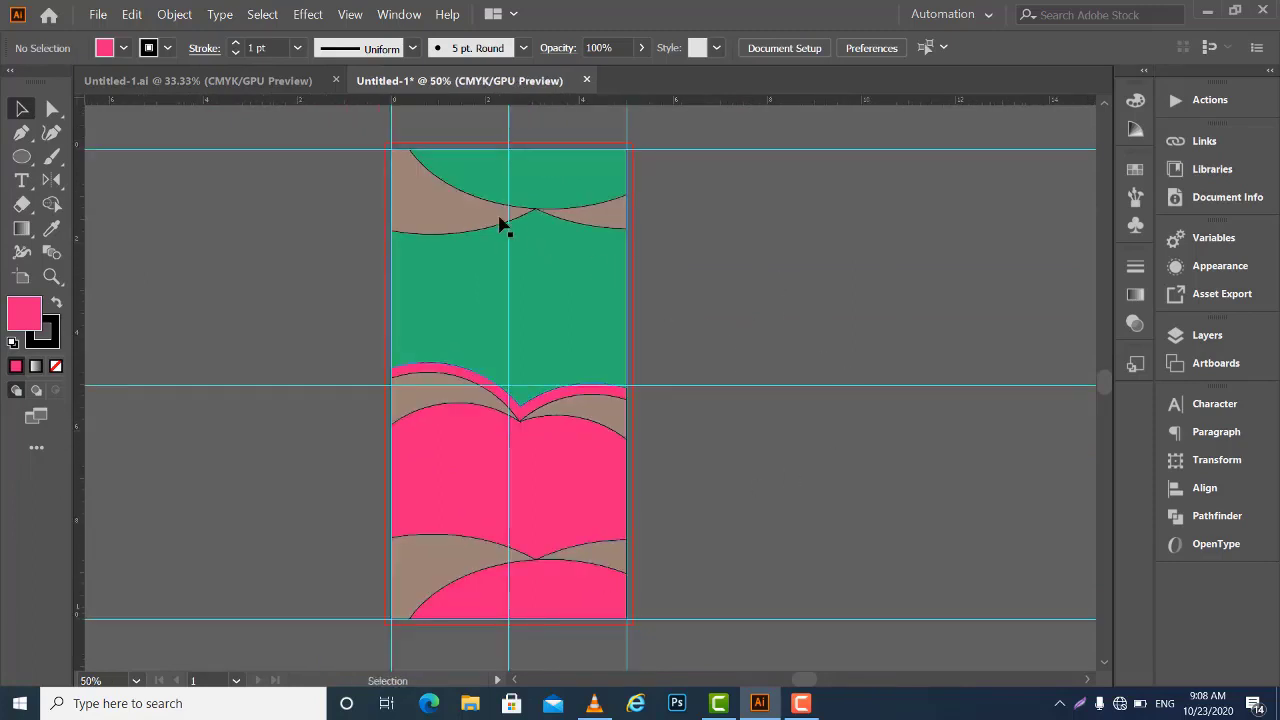
{"action": "left_click", "coordinate": [600, 214]}
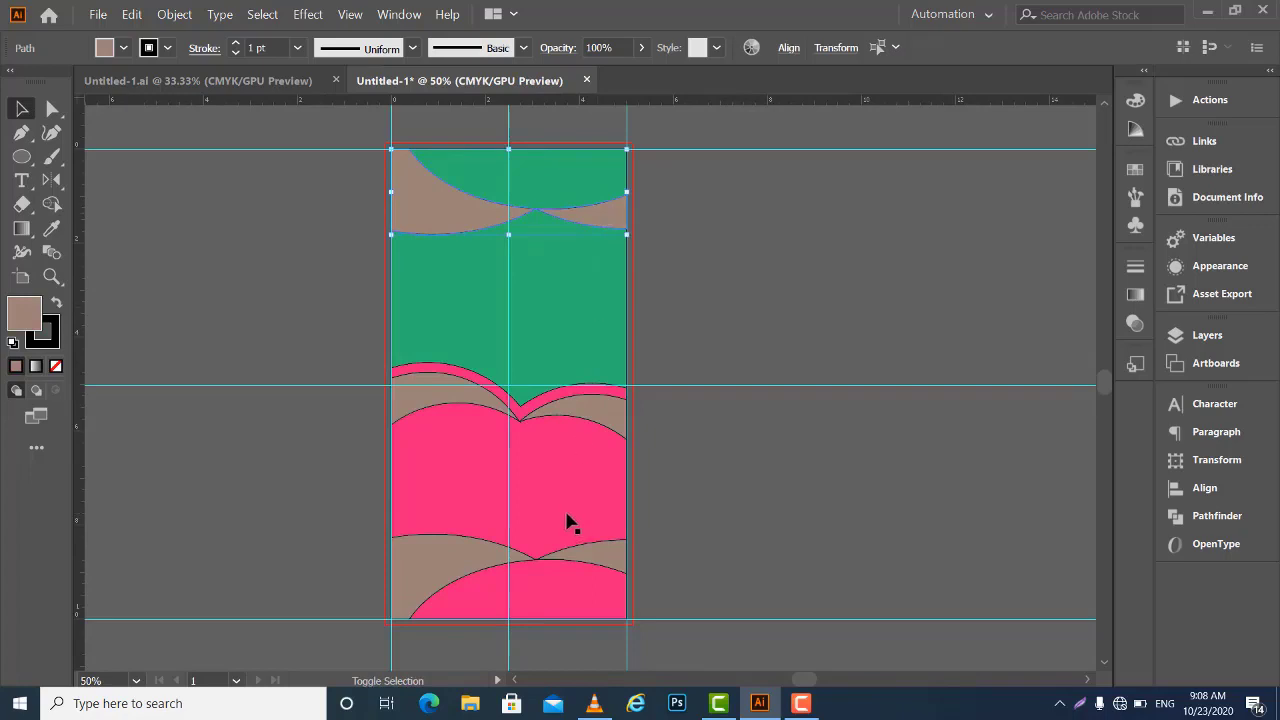
{"action": "left_click", "coordinate": [447, 570], "text": "shift"}
{"action": "left_click", "coordinate": [594, 563], "text": "shift"}
{"action": "left_click", "coordinate": [555, 408], "text": "shift"}
{"action": "left_click", "coordinate": [410, 410], "text": "shift"}
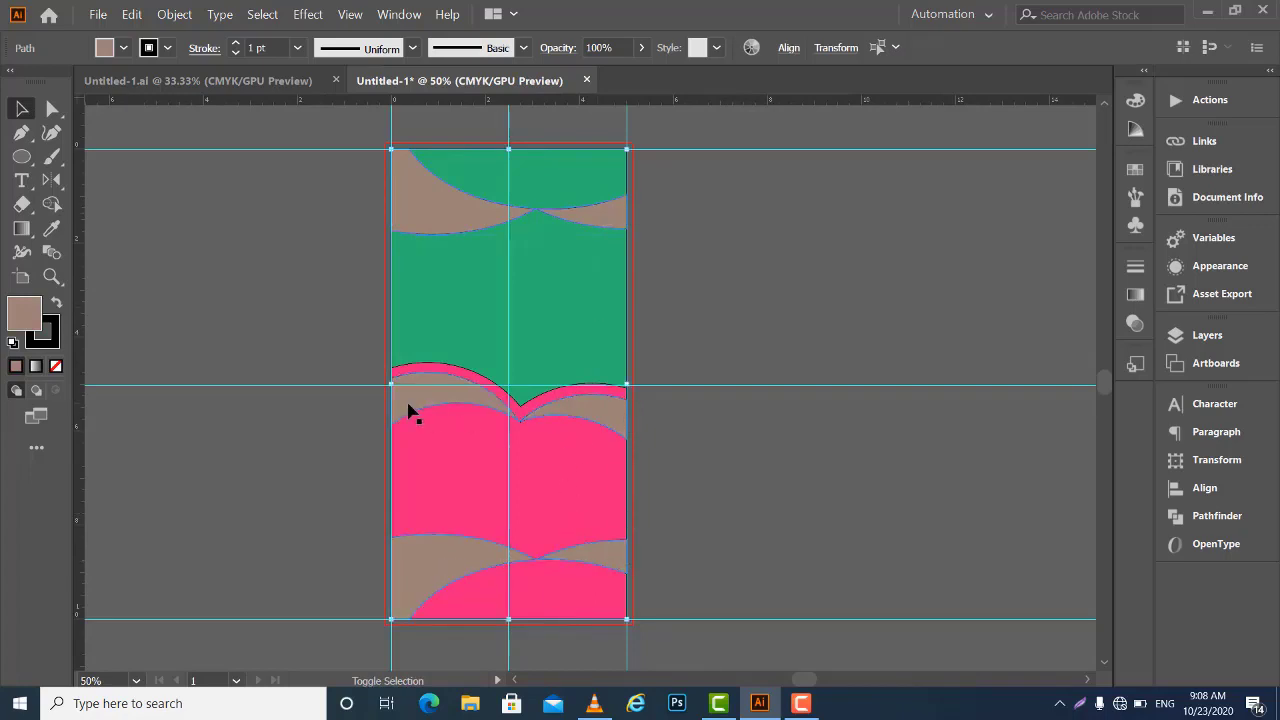
{"action": "left_click", "coordinate": [455, 328], "text": "shift"}
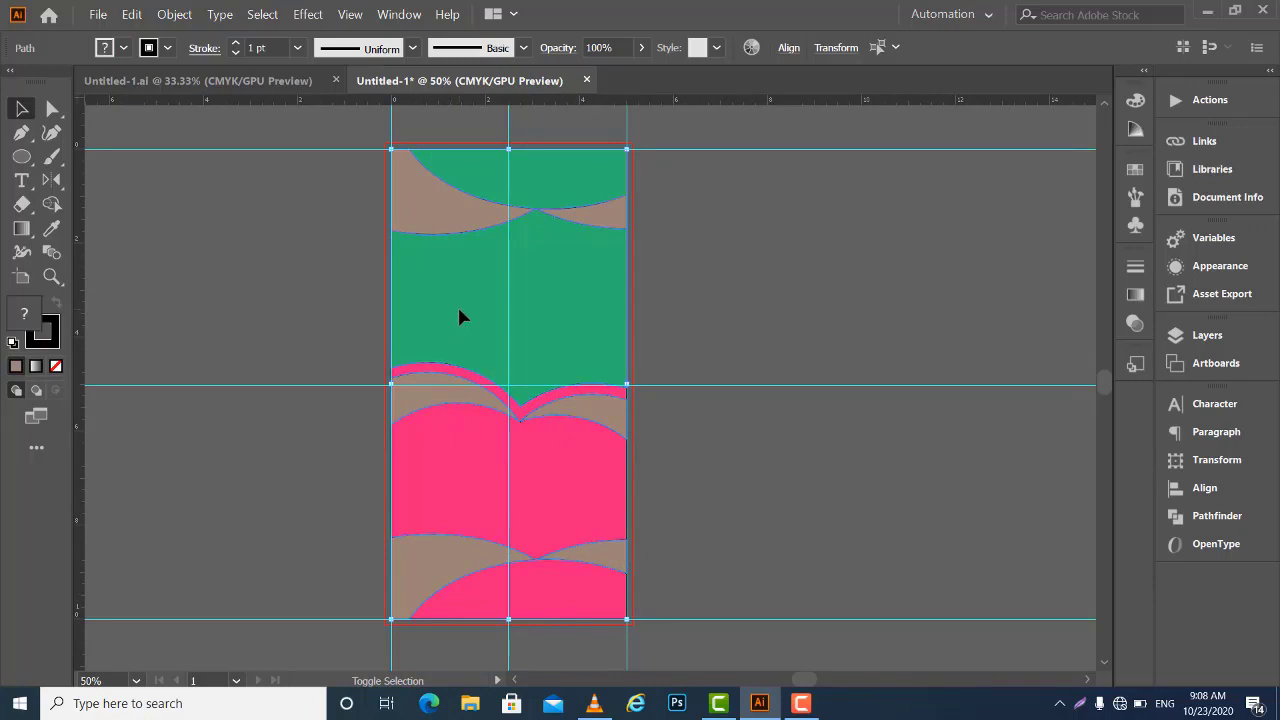
{"action": "left_click", "coordinate": [169, 49]}
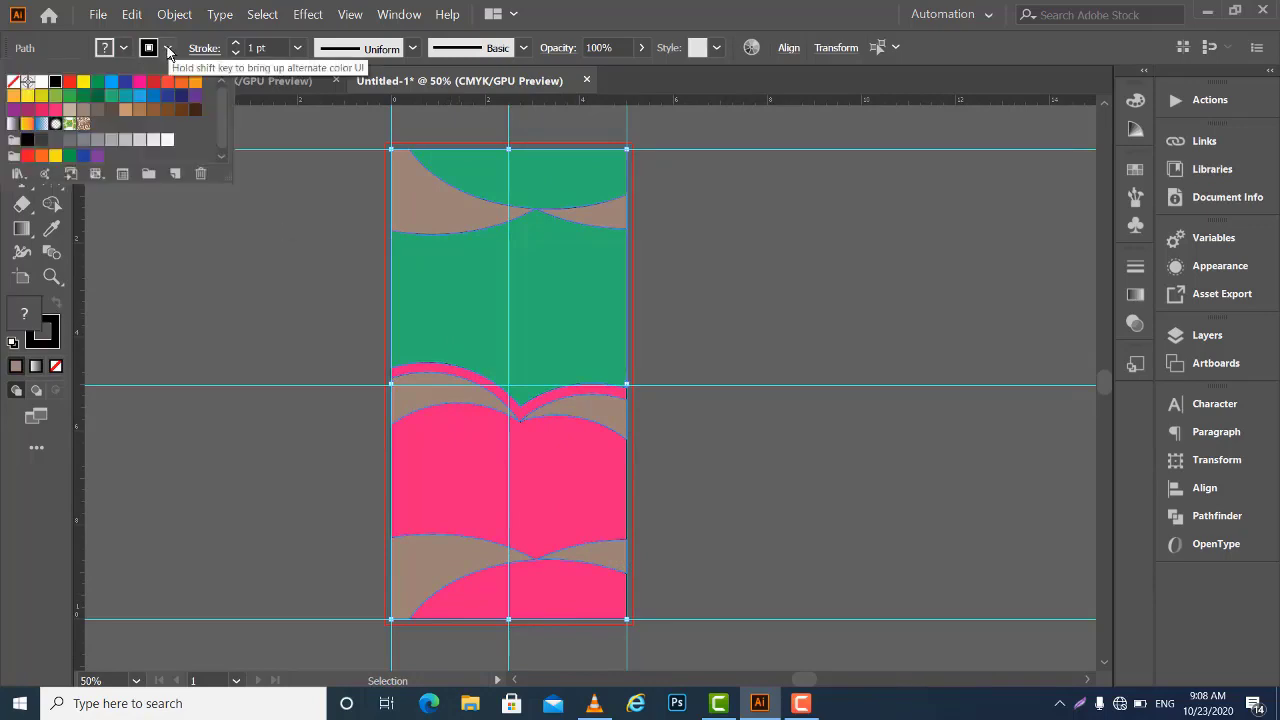
{"action": "left_click", "coordinate": [13, 82]}
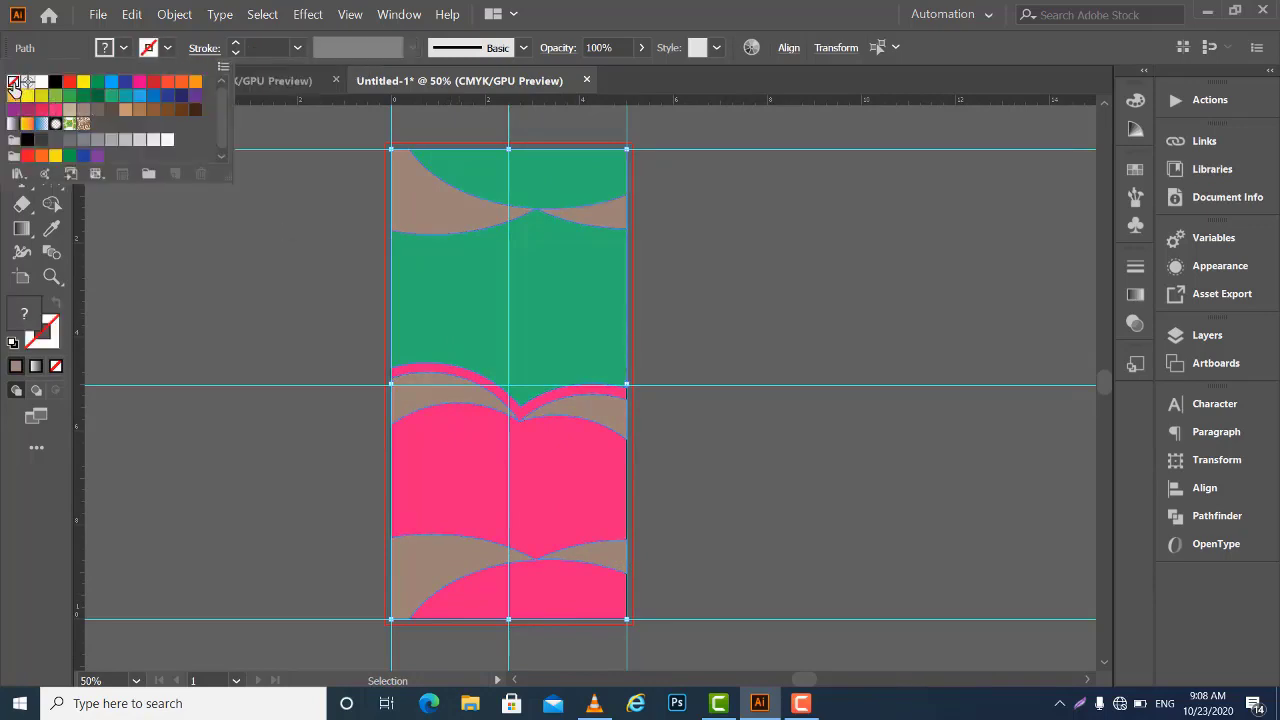
{"action": "left_click", "coordinate": [784, 246]}
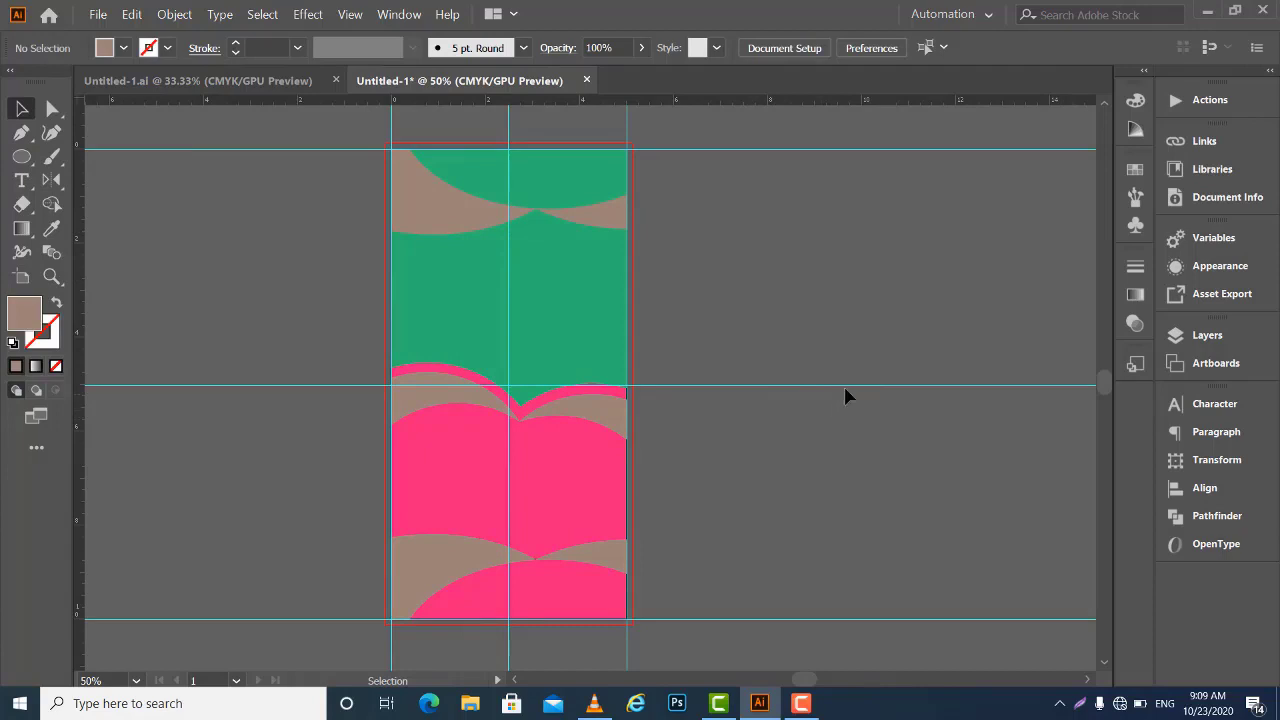
Drag the espresso coffee JPG from the desktop onto Illustrator's taskbar button
{"action": "left_click", "coordinate": [1209, 14]}
{"action": "left_click_drag", "start_coordinate": [332, 64], "coordinate": [564, 364]}
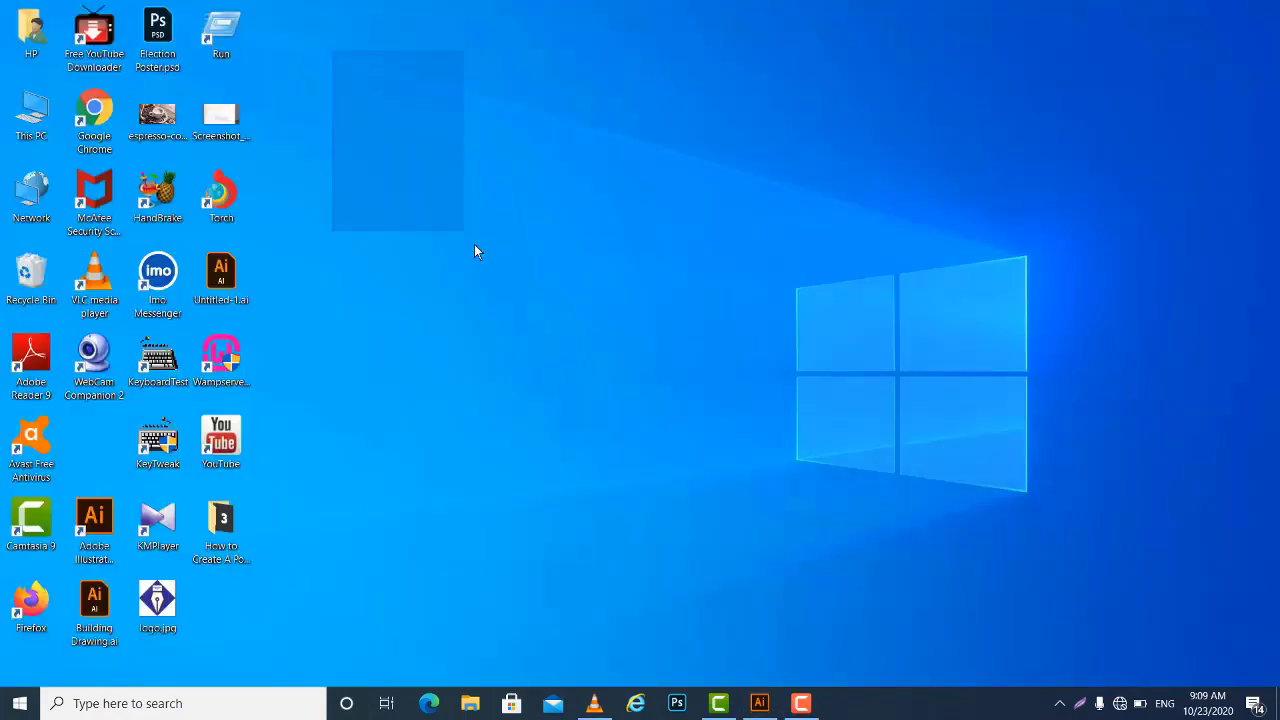
{"action": "left_click_drag", "start_coordinate": [506, 240], "coordinate": [574, 432]}
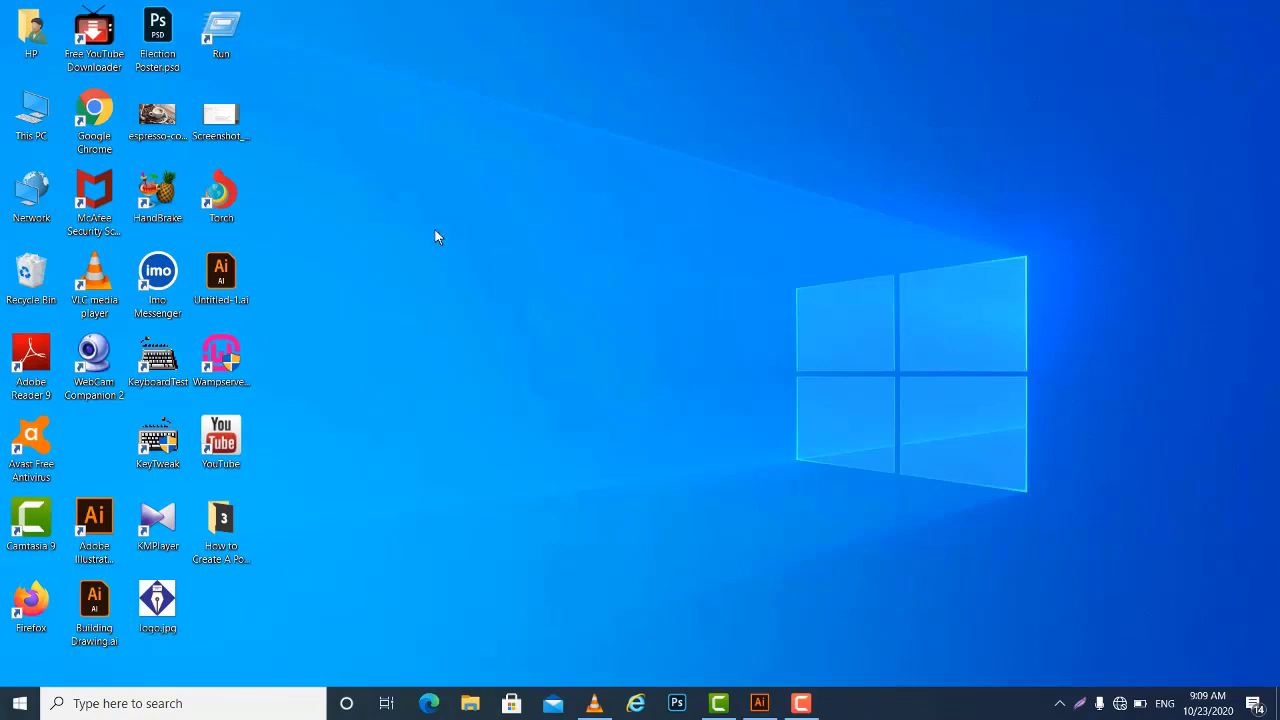
{"action": "left_click_drag", "start_coordinate": [155, 120], "coordinate": [820, 597]}
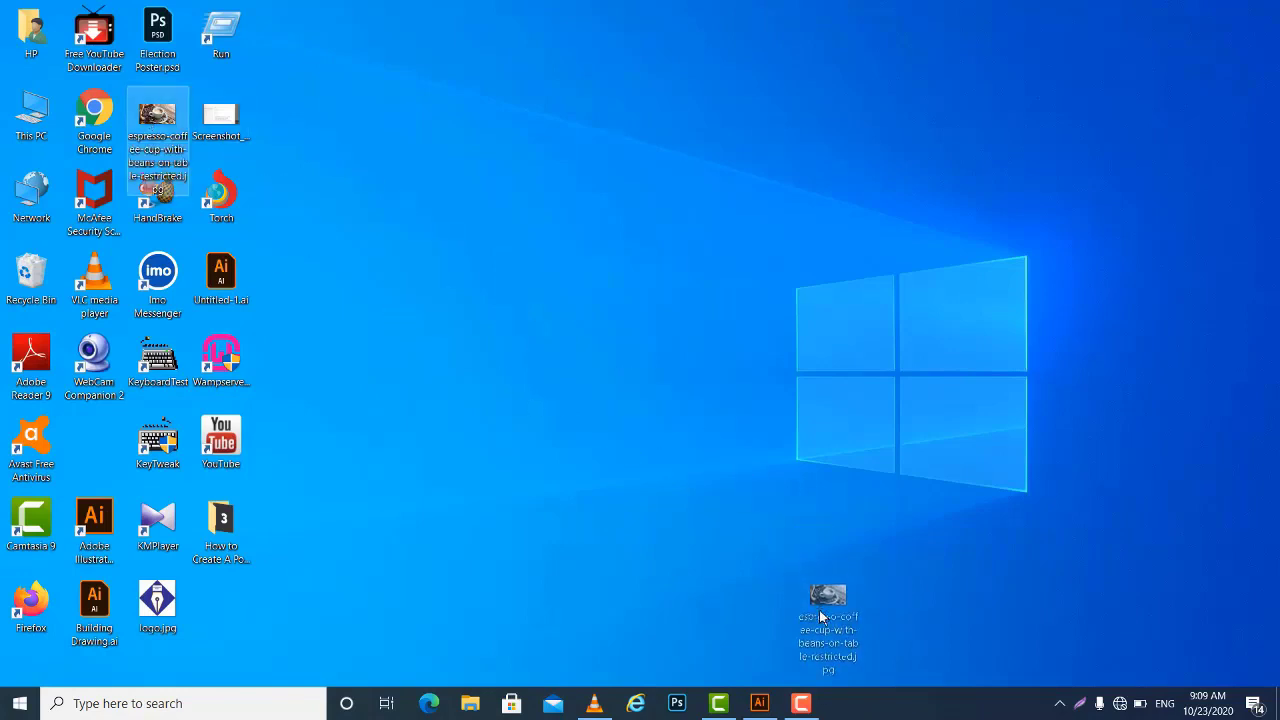
{"action": "mouse_move", "coordinate": [820, 597]}
{"action": "left_mouse_down"}
{"action": "mouse_move", "coordinate": [755, 703]}
{"action": "mouse_move", "coordinate": [716, 440]}
{"action": "left_mouse_up"}
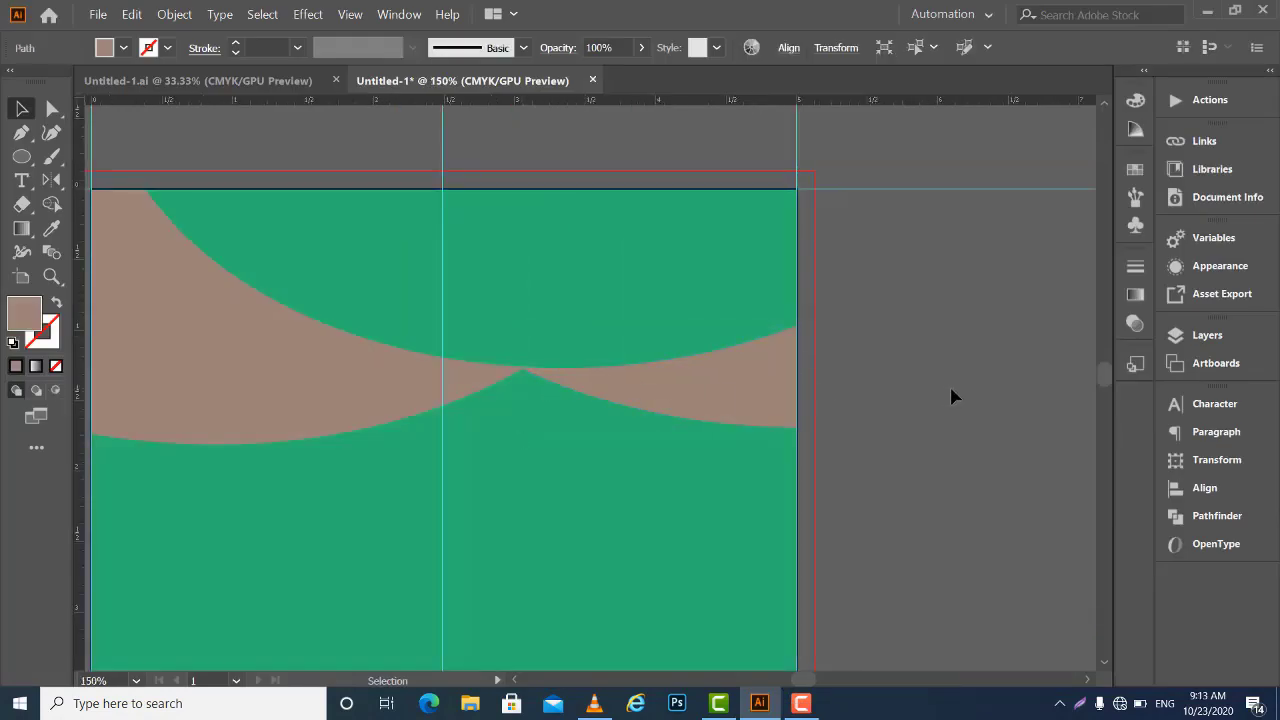
Select the left and right tan wave pieces together with the green shape
{"action": "left_click", "coordinate": [951, 396]}
{"action": "left_click", "coordinate": [426, 393]}
{"action": "left_click", "coordinate": [646, 388]}
{"action": "left_click", "coordinate": [450, 388]}
{"action": "left_click", "coordinate": [965, 421]}
{"action": "left_click", "coordinate": [632, 385]}
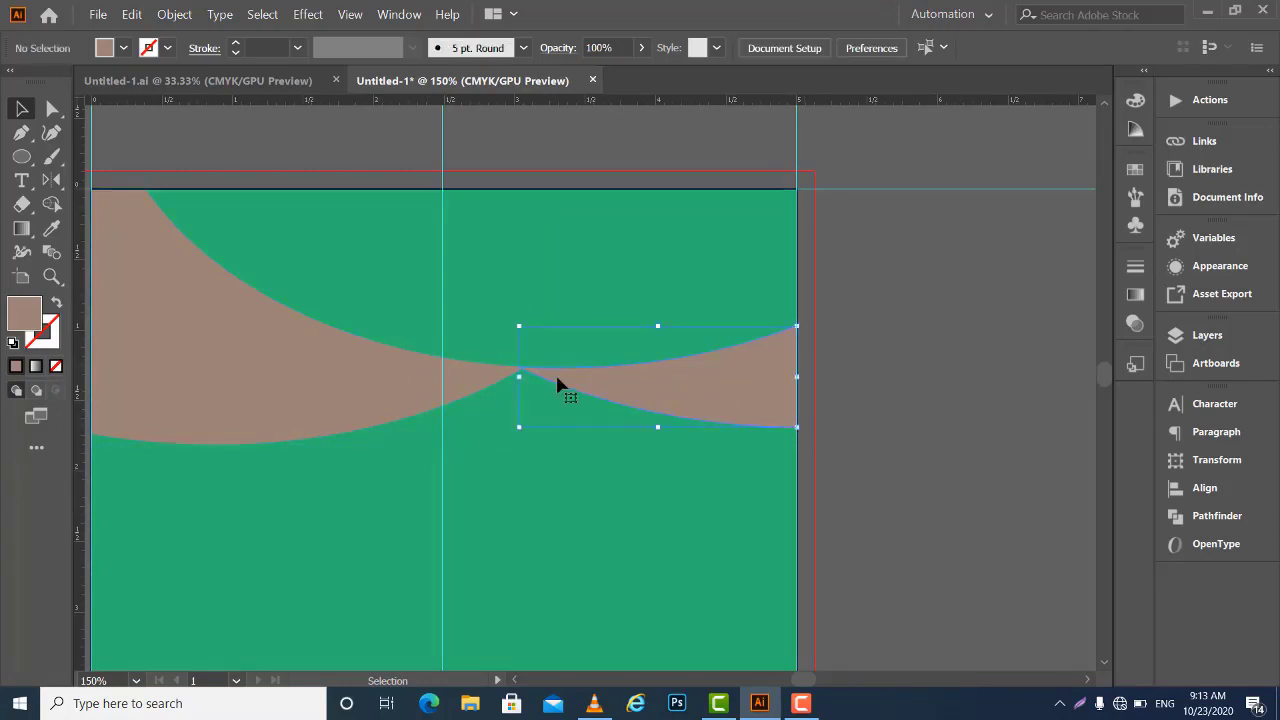
{"action": "left_click", "coordinate": [392, 374], "text": "shift"}
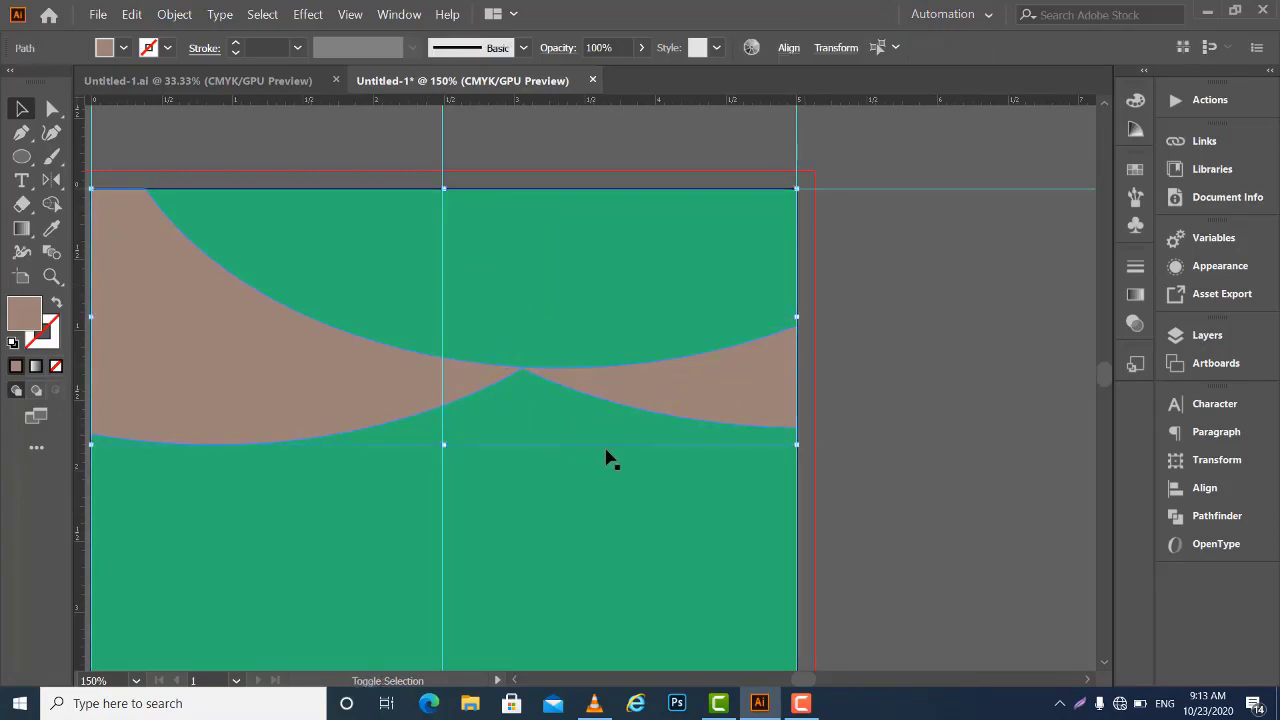
{"action": "left_click", "coordinate": [616, 506], "text": "shift"}
{"action": "key", "text": "ctrl"}
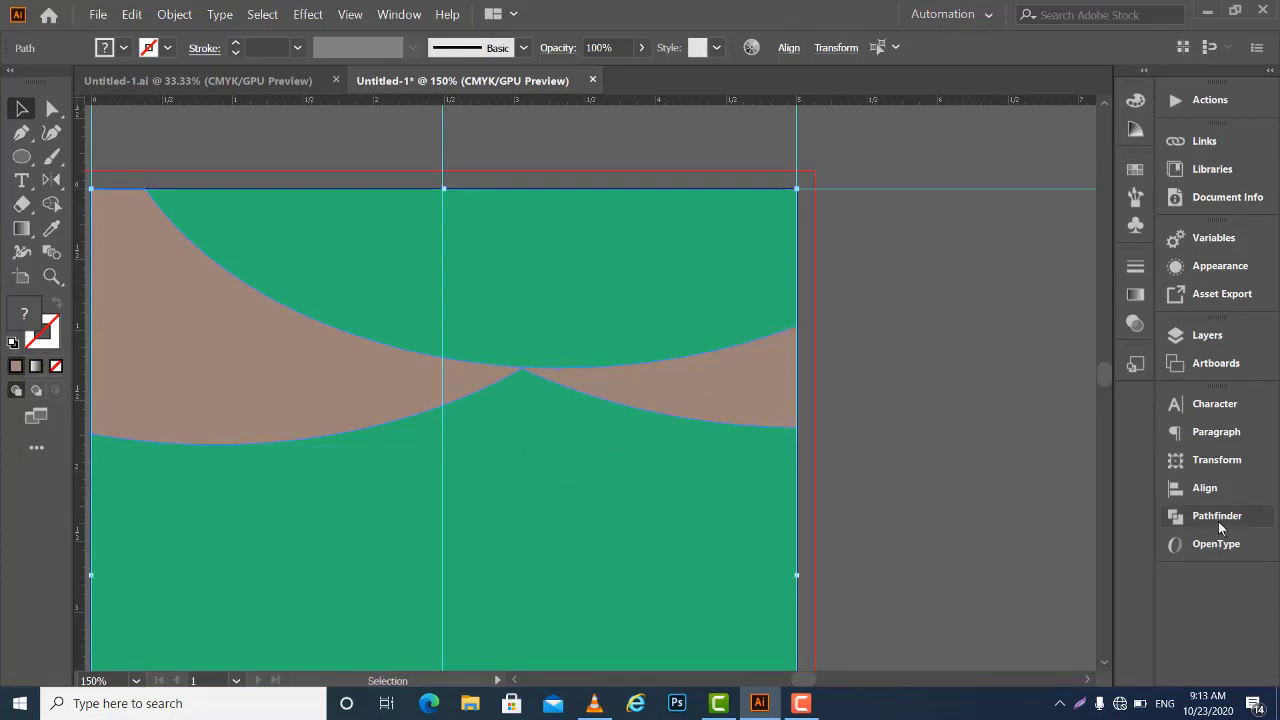
Divide the overlapping shapes with Pathfinder and ungroup the resulting pieces
{"action": "left_click", "coordinate": [1212, 531]}
{"action": "left_click", "coordinate": [1212, 531]}
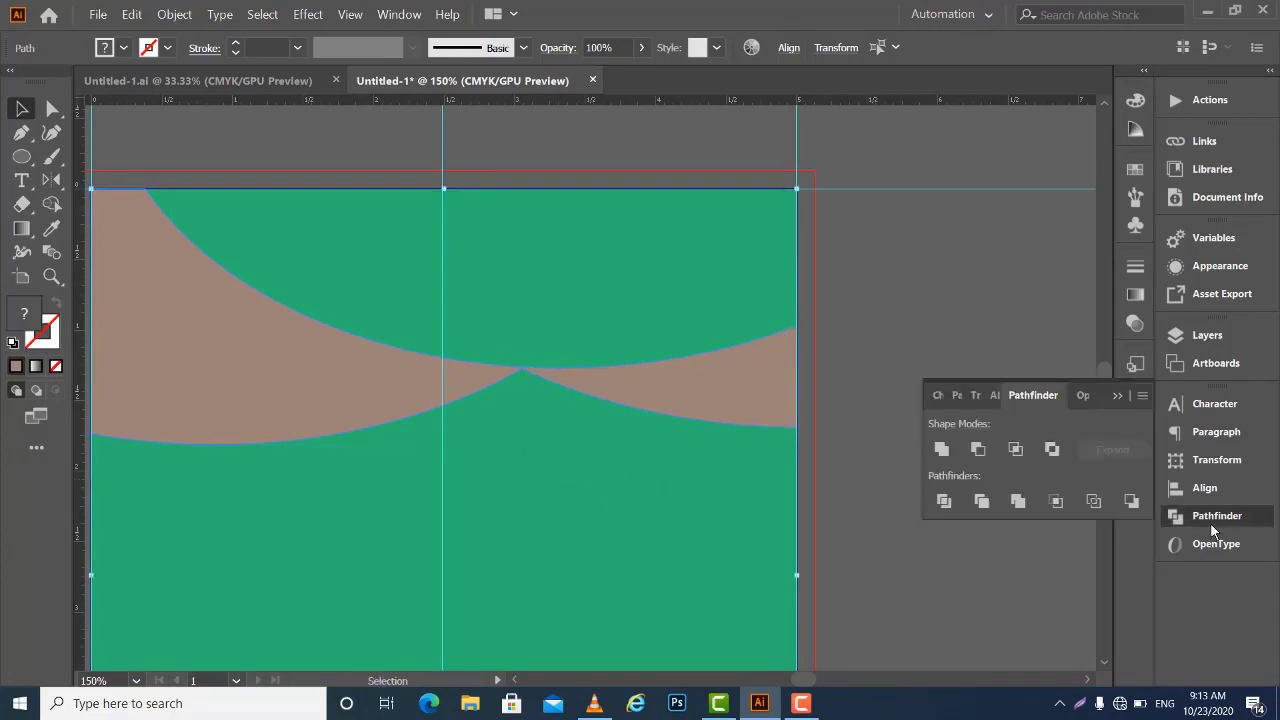
{"action": "left_click", "coordinate": [947, 503]}
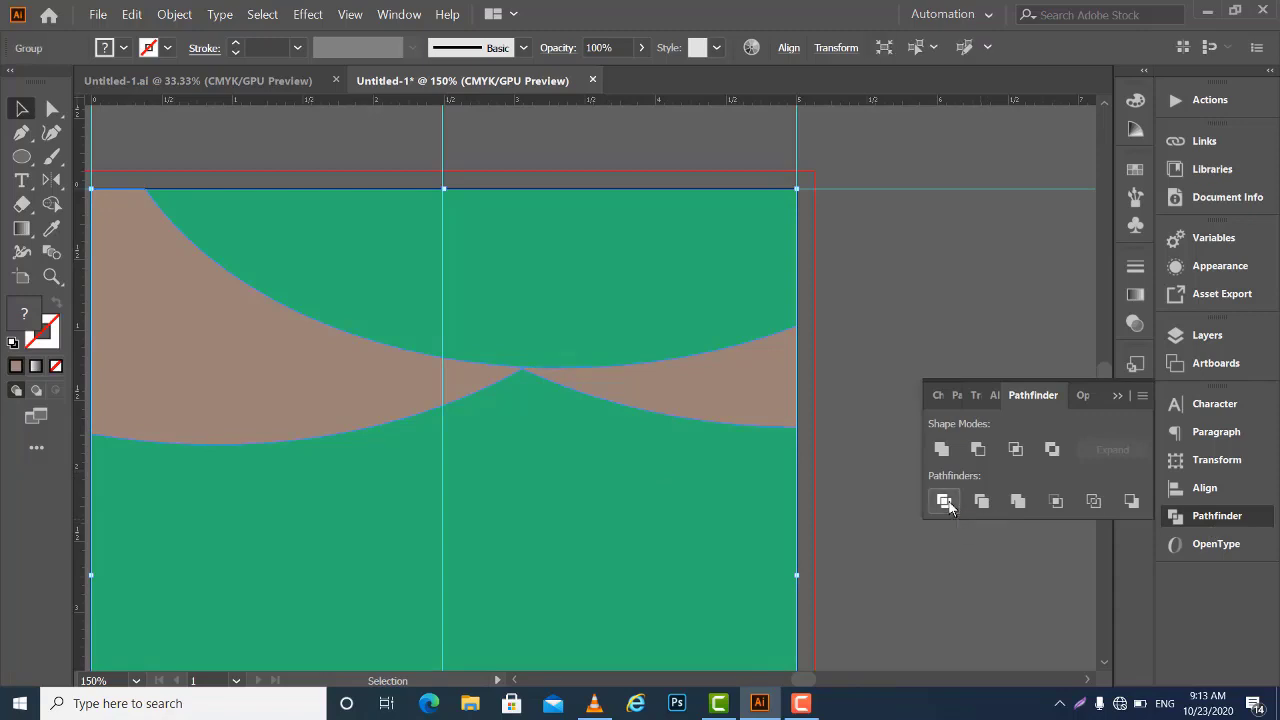
{"action": "left_click", "coordinate": [1118, 395]}
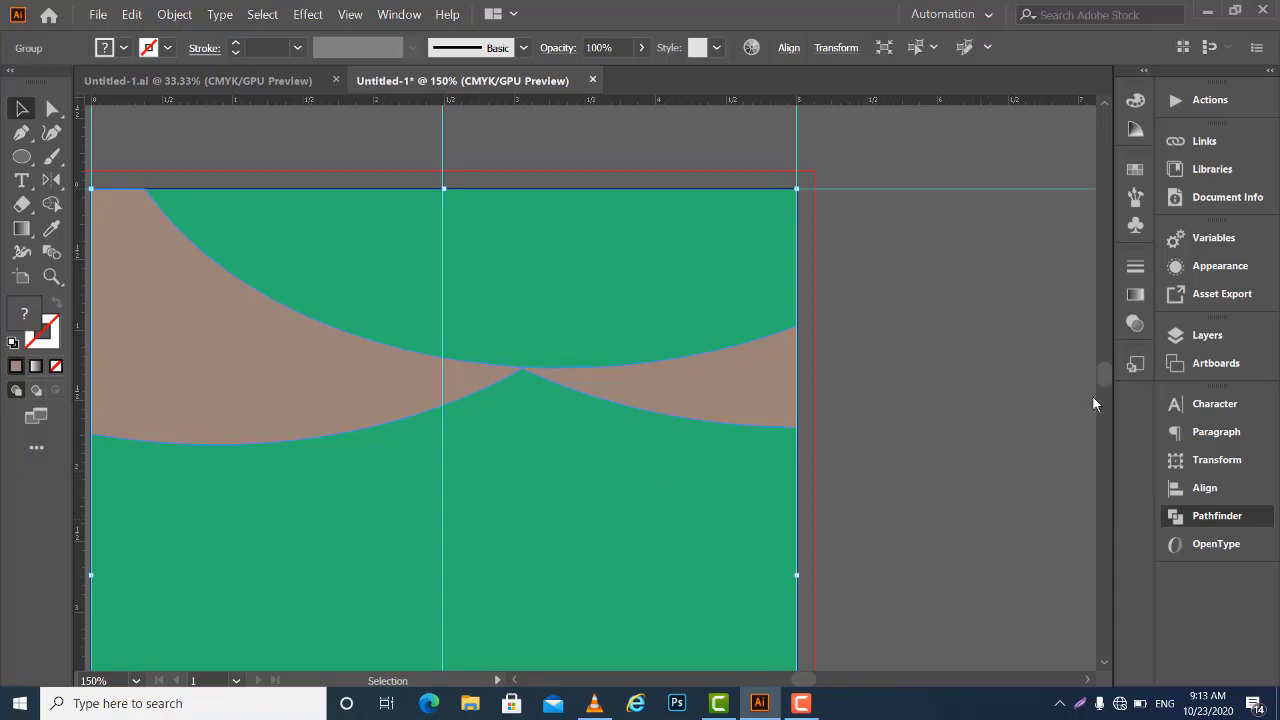
{"action": "left_click", "coordinate": [984, 402]}
{"action": "right_click", "coordinate": [725, 402]}
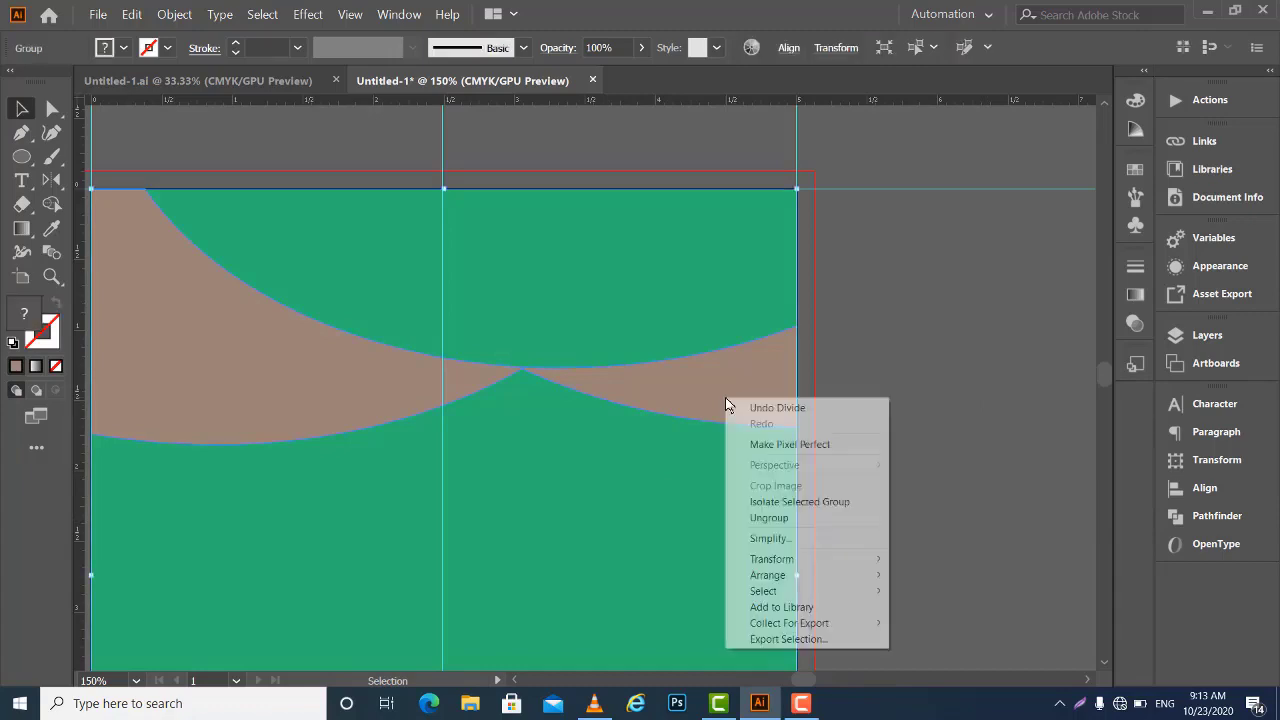
{"action": "left_click", "coordinate": [770, 518]}
{"action": "left_click", "coordinate": [951, 471]}
Inspect the divided tan and green pieces, undo a stray move, and zoom out
{"action": "left_click", "coordinate": [695, 400]}
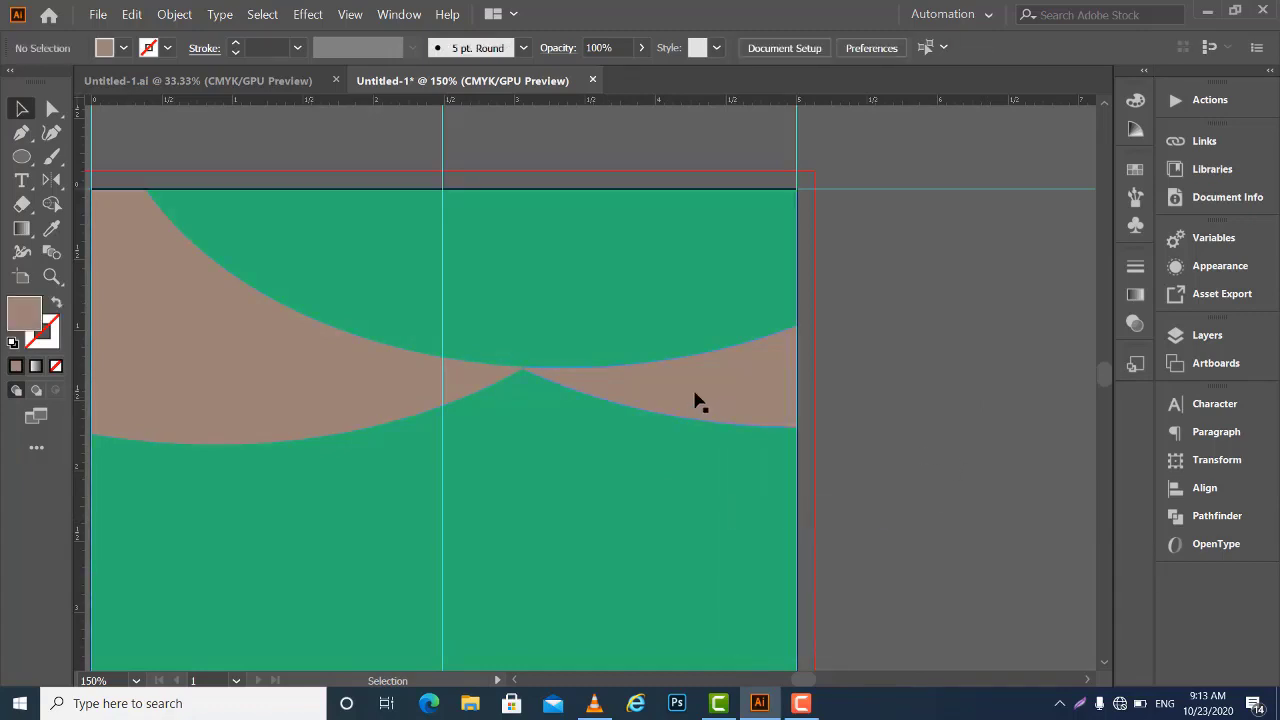
{"action": "left_click", "coordinate": [623, 275]}
{"action": "left_click_drag", "start_coordinate": [623, 275], "coordinate": [648, 228]}
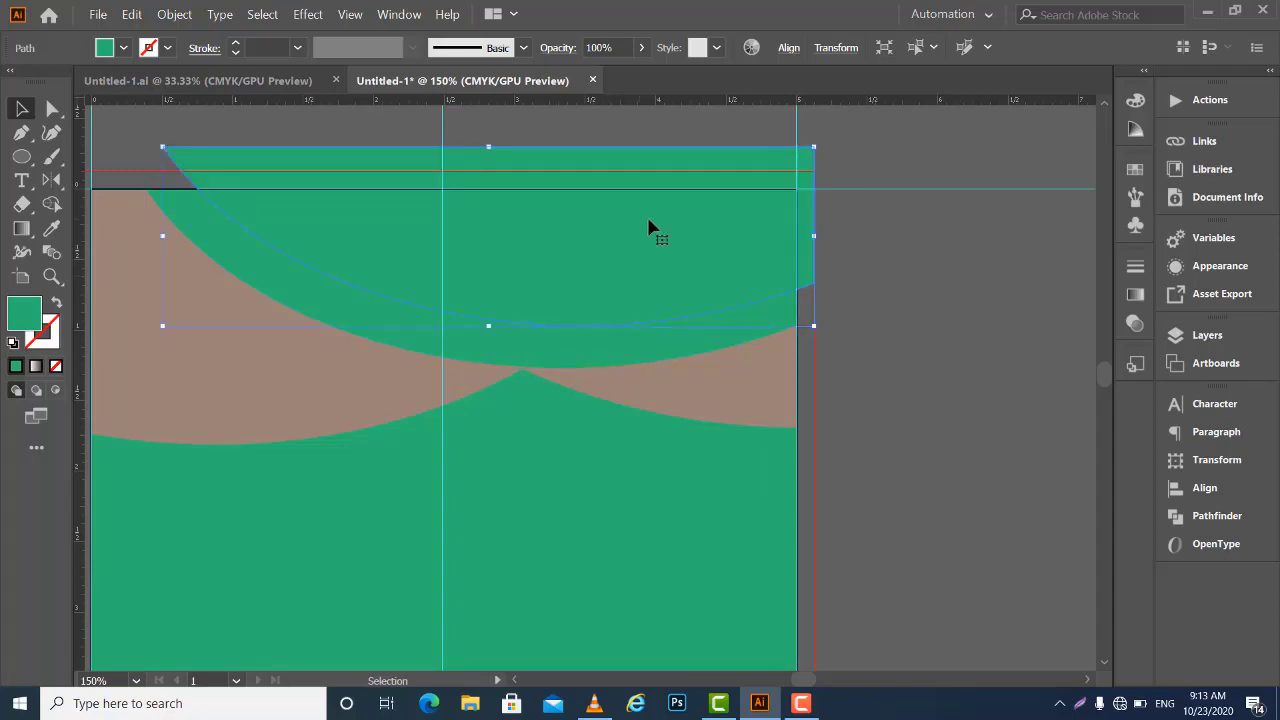
{"action": "key", "text": "ctrl+z"}
{"action": "left_click", "coordinate": [897, 432]}
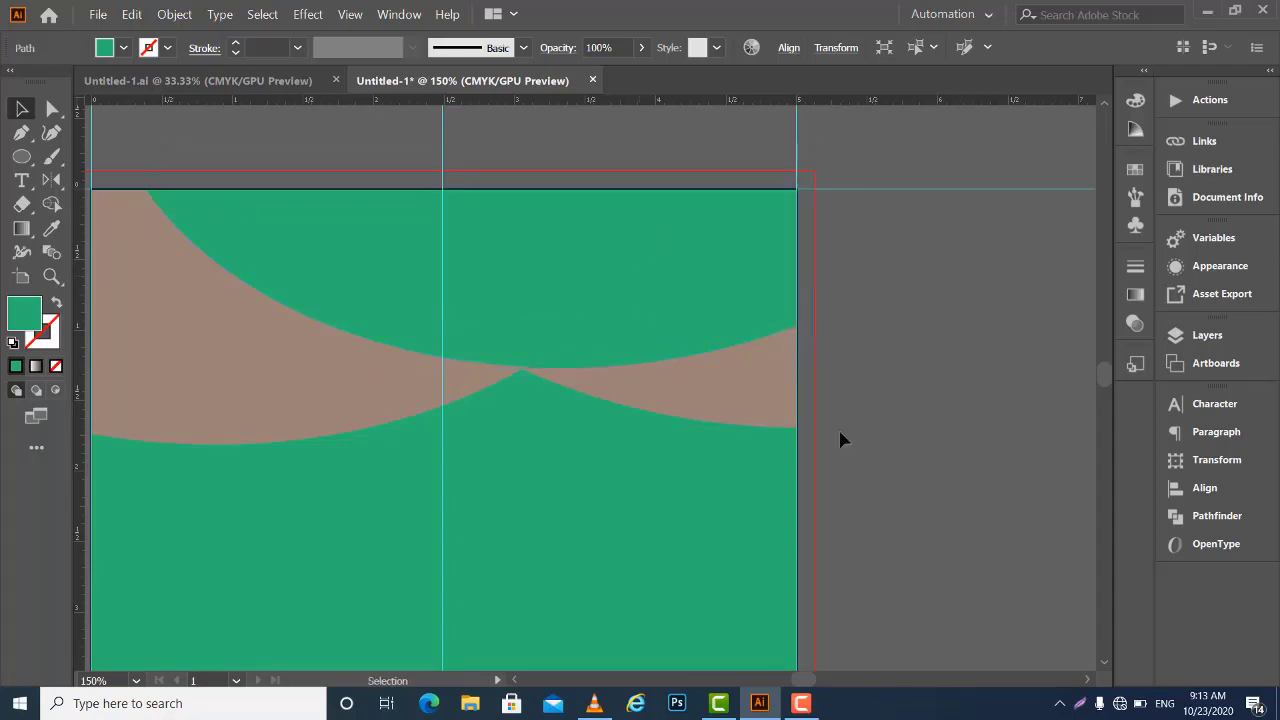
{"action": "left_click", "coordinate": [730, 396]}
{"action": "key", "text": "ctrl+h"}
{"action": "key", "text": "ctrl+shift+a"}
{"action": "left_click", "coordinate": [394, 403]}
{"action": "key", "text": "ctrl+shift+a"}
{"action": "left_click", "coordinate": [622, 533]}
{"action": "key", "text": "ctrl+shift+a"}
{"action": "key", "text": "ctrl+minus"}
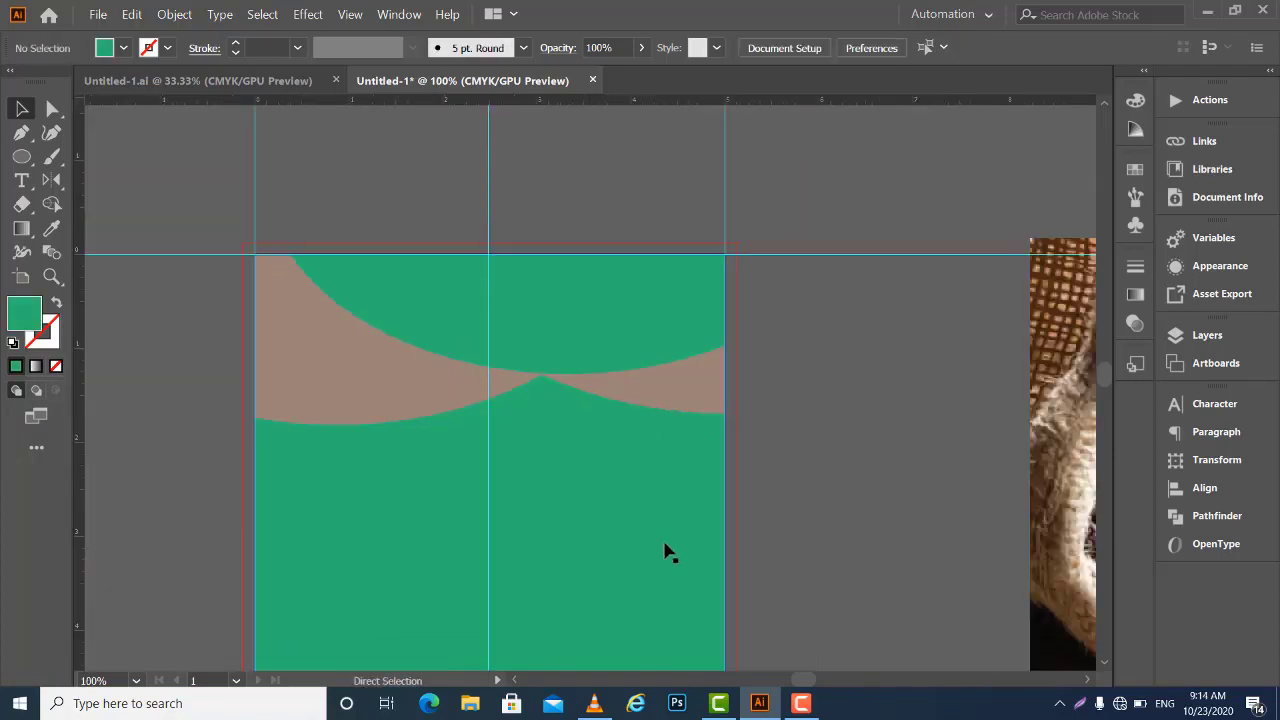
Make the top arc white using the Fill swatches
{"action": "mouse_move", "coordinate": [634, 543]}
{"action": "left_mouse_down"}
{"action": "mouse_move", "coordinate": [616, 405]}
{"action": "mouse_move", "coordinate": [760, 447]}
{"action": "left_mouse_up"}
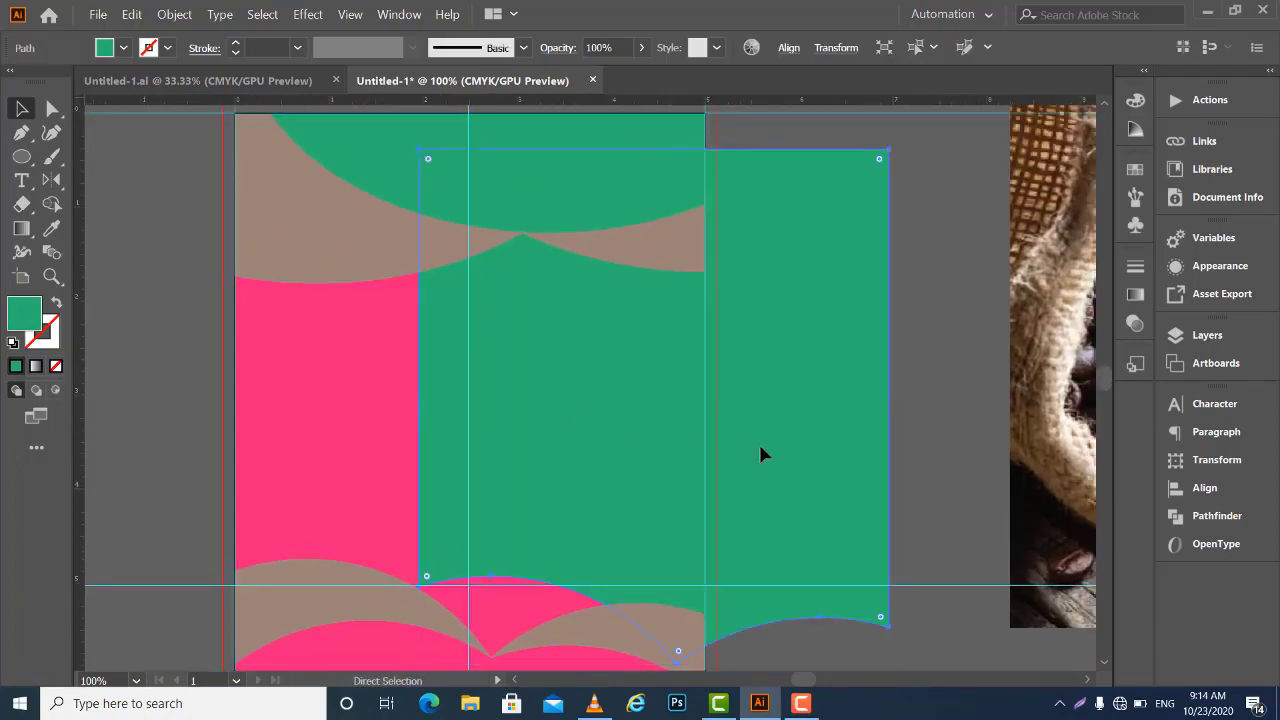
{"action": "key", "text": "ctrl+z"}
{"action": "scroll", "coordinate": [660, 480], "scroll_direction": "up", "scroll_amount": 3}
{"action": "left_click", "coordinate": [632, 321]}
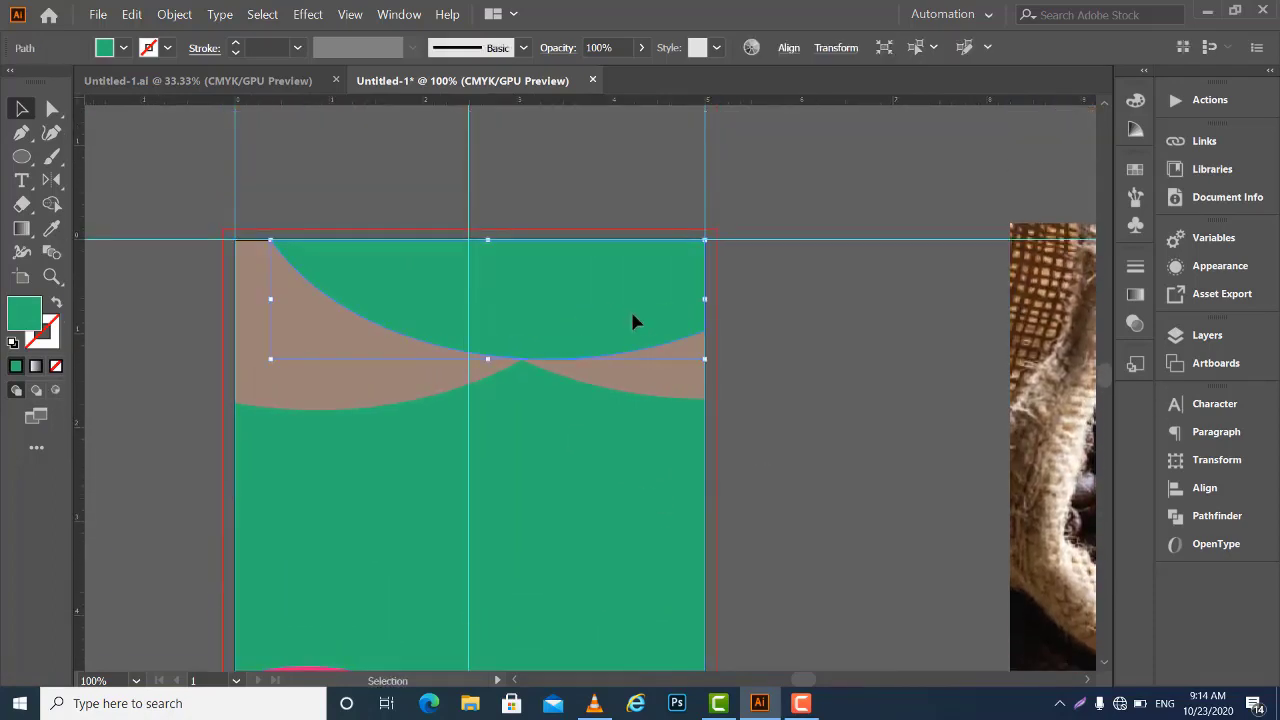
{"action": "left_click", "coordinate": [121, 48]}
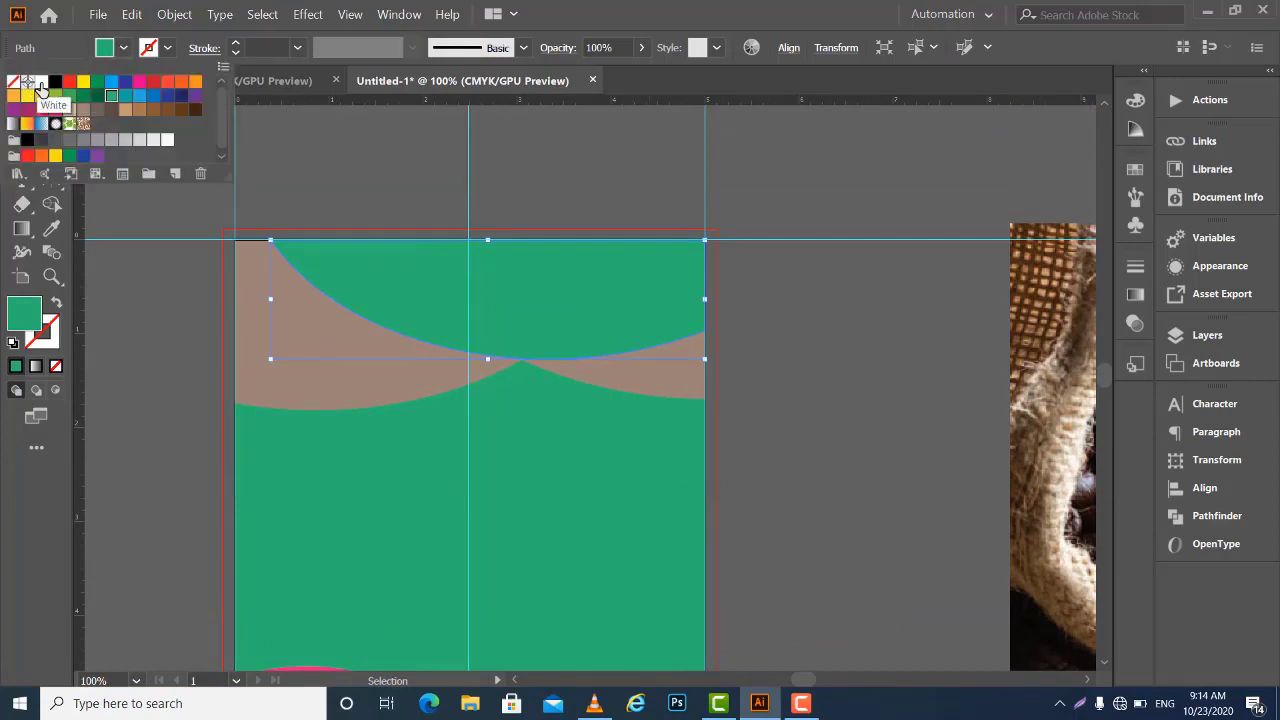
{"action": "left_click", "coordinate": [41, 81]}
Drag the coffee photo left over the artboard
{"action": "left_click_drag", "start_coordinate": [591, 503], "coordinate": [700, 530]}
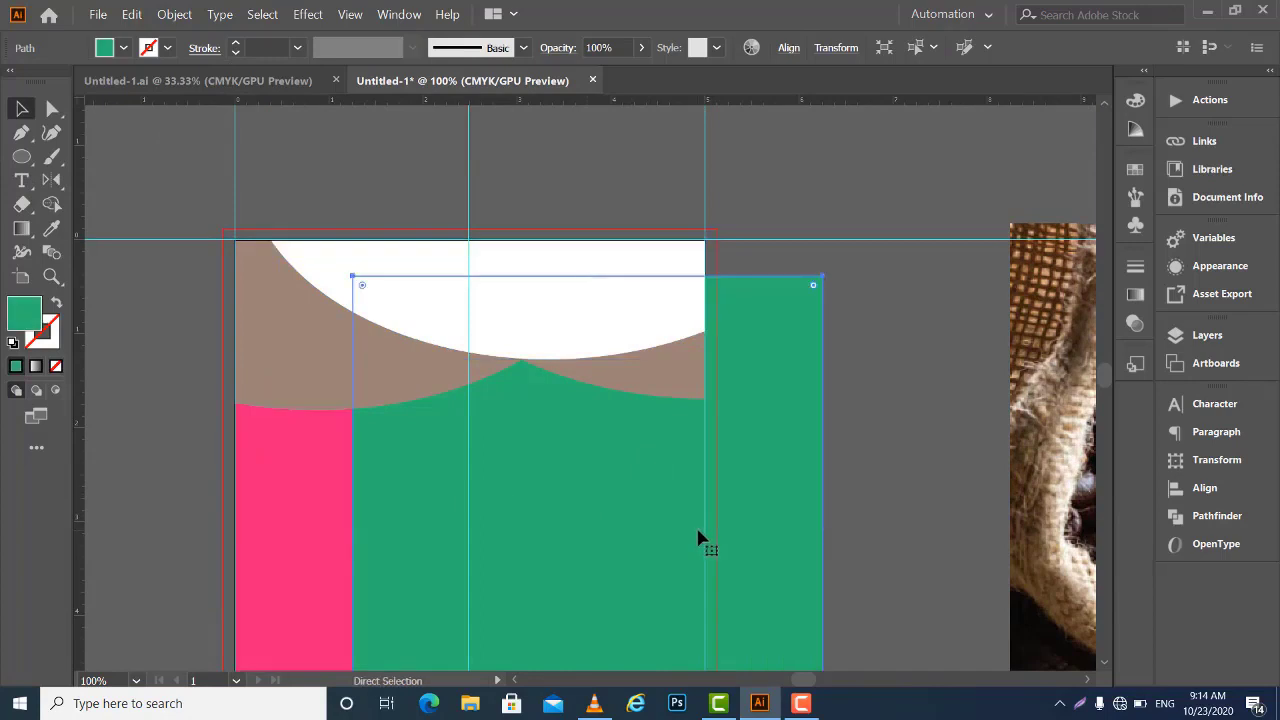
{"action": "key", "text": "ctrl+z"}
{"action": "left_click", "coordinate": [870, 443]}
{"action": "left_click_drag", "start_coordinate": [797, 443], "coordinate": [758, 236]}
{"action": "left_click_drag", "start_coordinate": [1050, 350], "coordinate": [172, 355]}
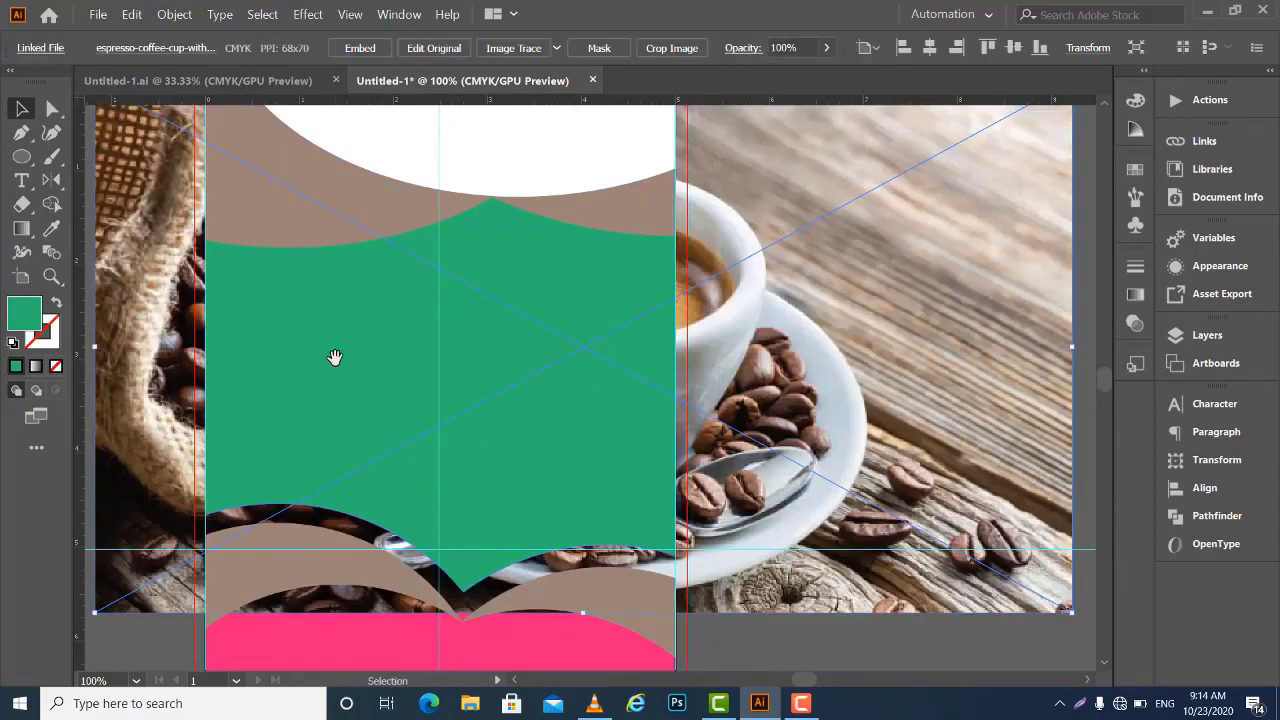
Position the coffee photo flush with the artboard's top edge
{"action": "key", "text": "ctrl+minus"}
{"action": "key", "text": "ctrl+minus"}
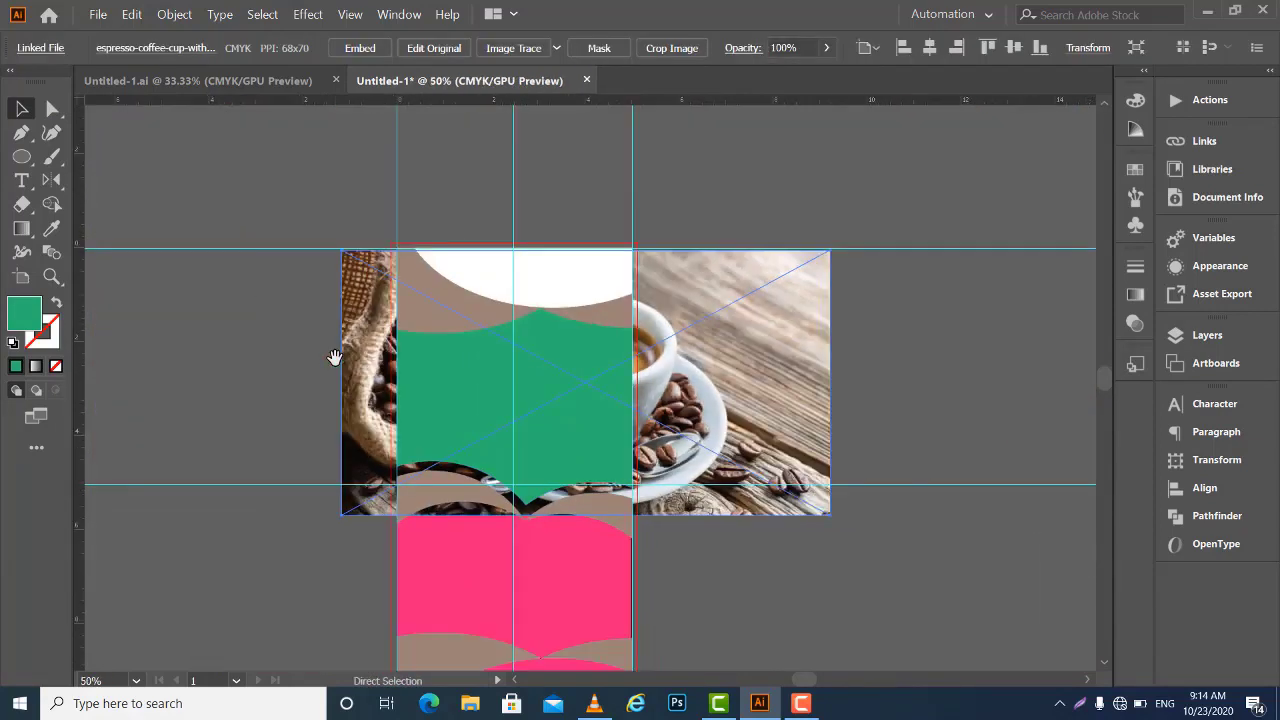
{"action": "left_click_drag", "start_coordinate": [770, 423], "coordinate": [735, 418]}
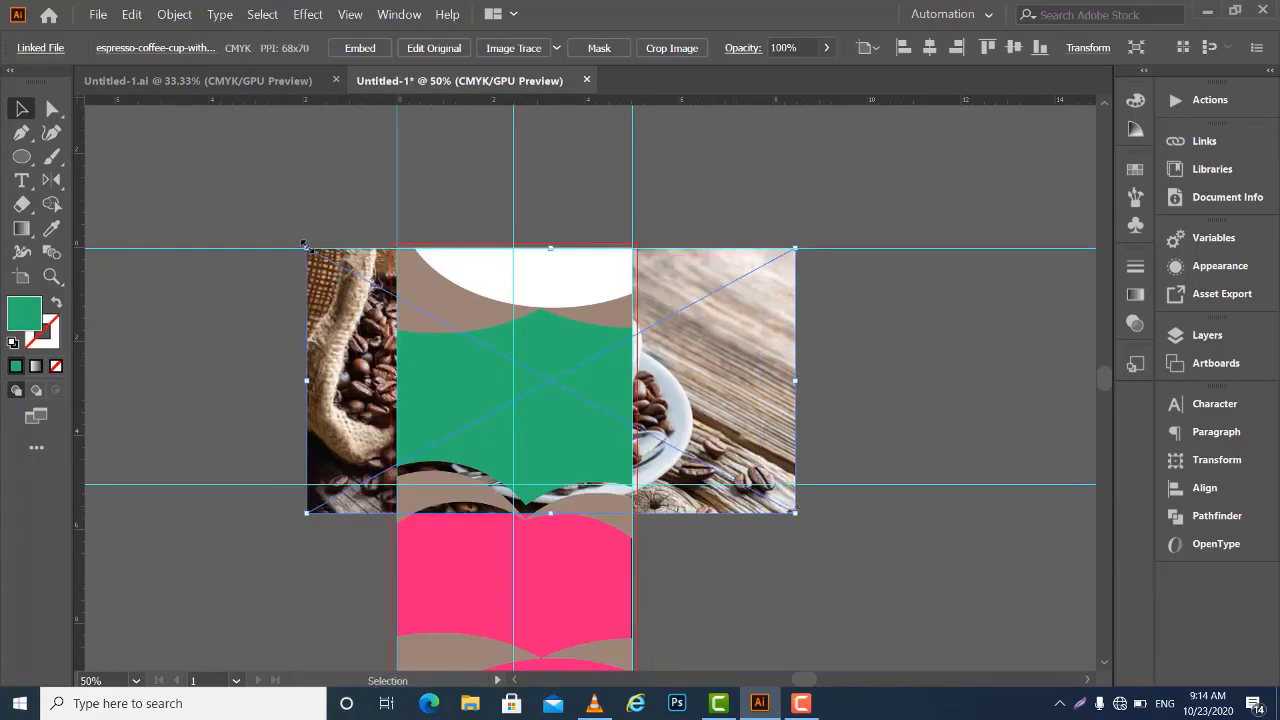
{"action": "left_click_drag", "start_coordinate": [674, 377], "coordinate": [686, 393]}
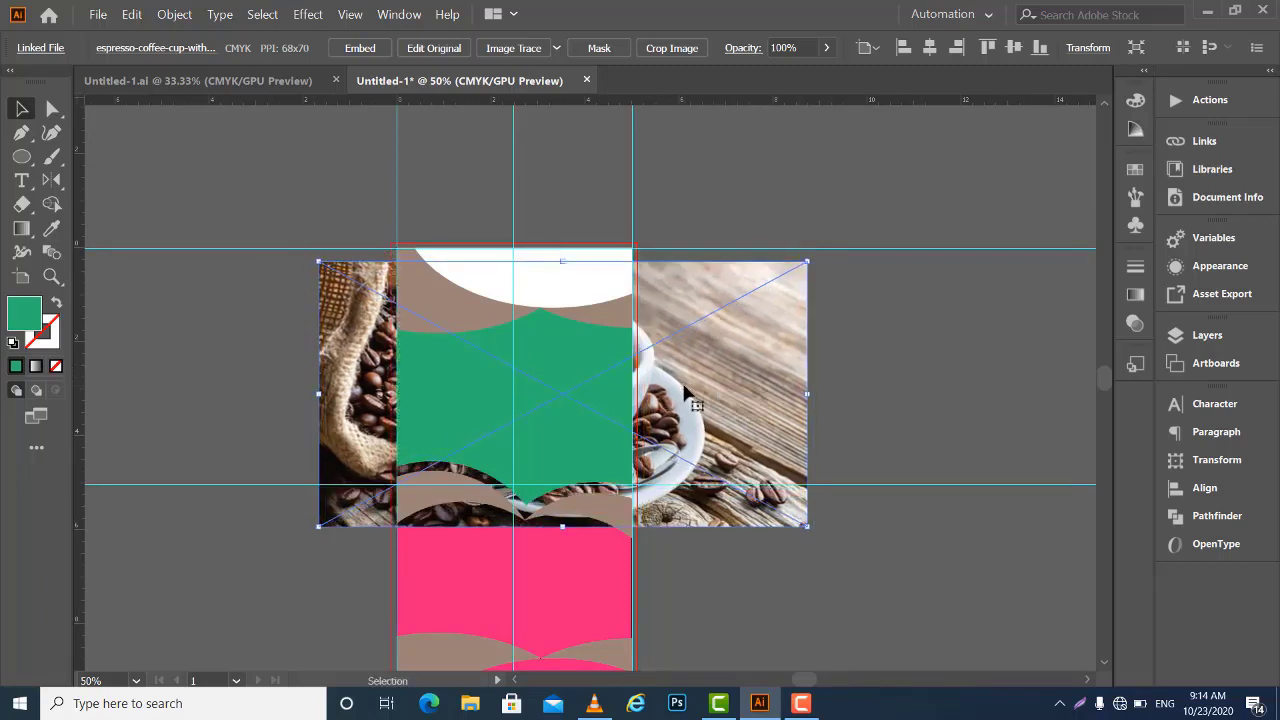
{"action": "left_click_drag", "start_coordinate": [686, 393], "coordinate": [678, 393]}
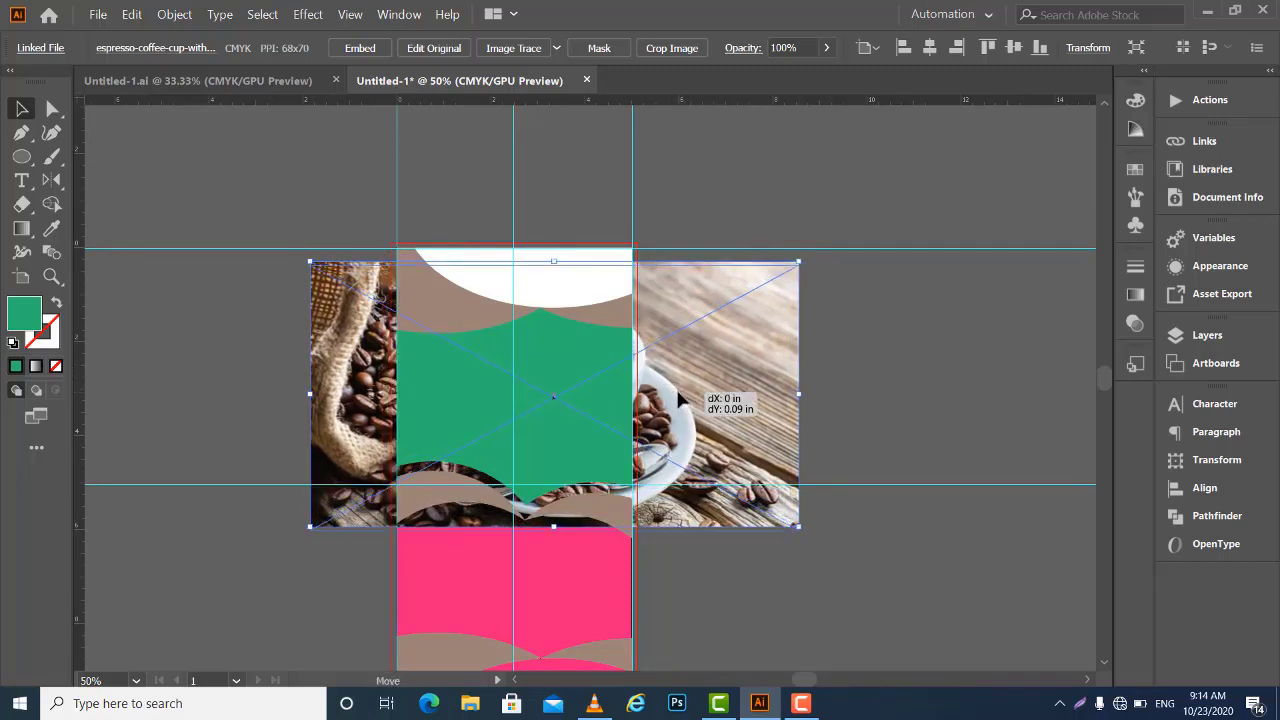
{"action": "key", "text": "Down"}
{"action": "key", "text": "Down"}
{"action": "key", "text": "Down"}
{"action": "left_click_drag", "start_coordinate": [680, 393], "coordinate": [681, 364]}
{"action": "key", "text": "Up"}
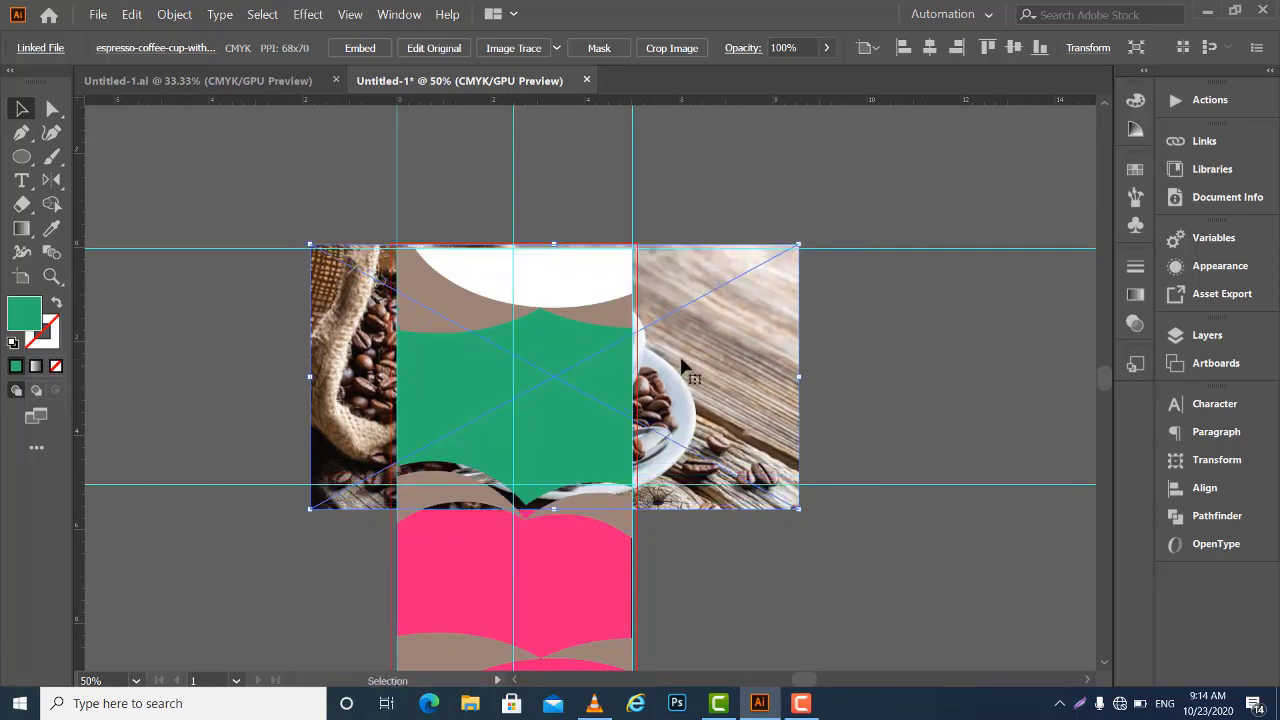
In the Layers panel, add the green centre shape to the photo selection
{"action": "left_click", "coordinate": [1203, 340]}
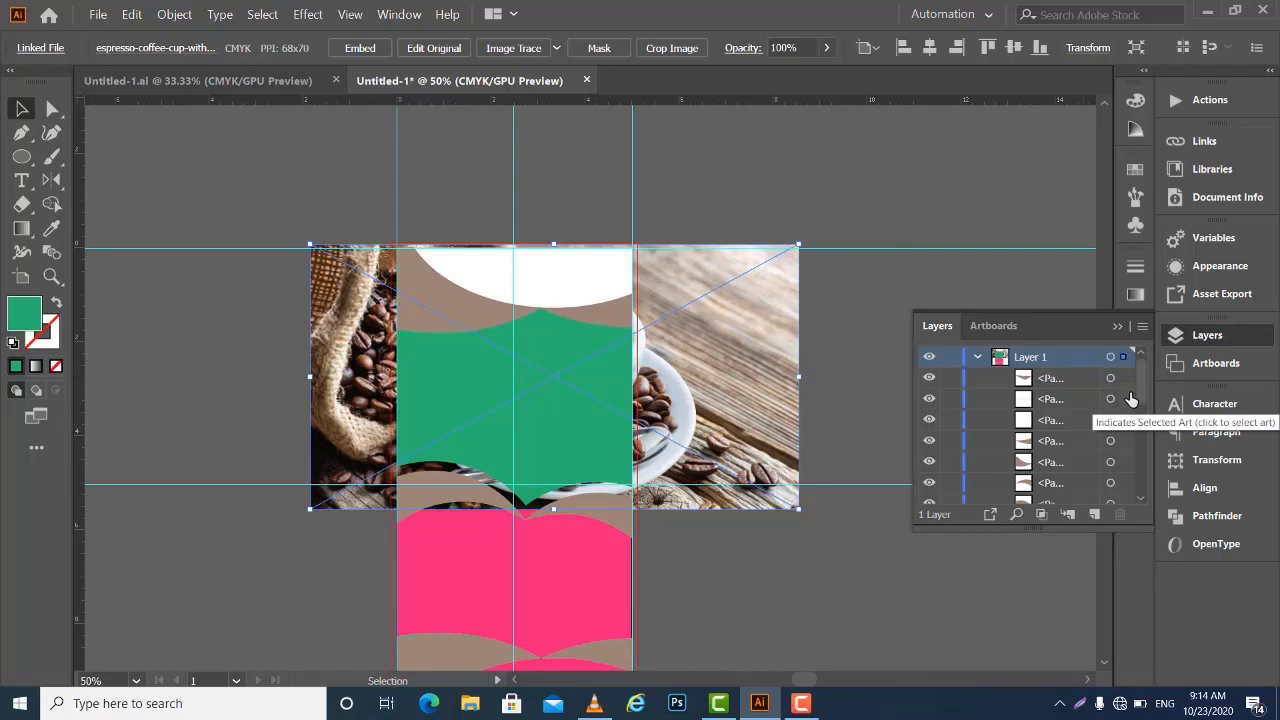
{"action": "left_click_drag", "start_coordinate": [1142, 381], "coordinate": [1146, 423]}
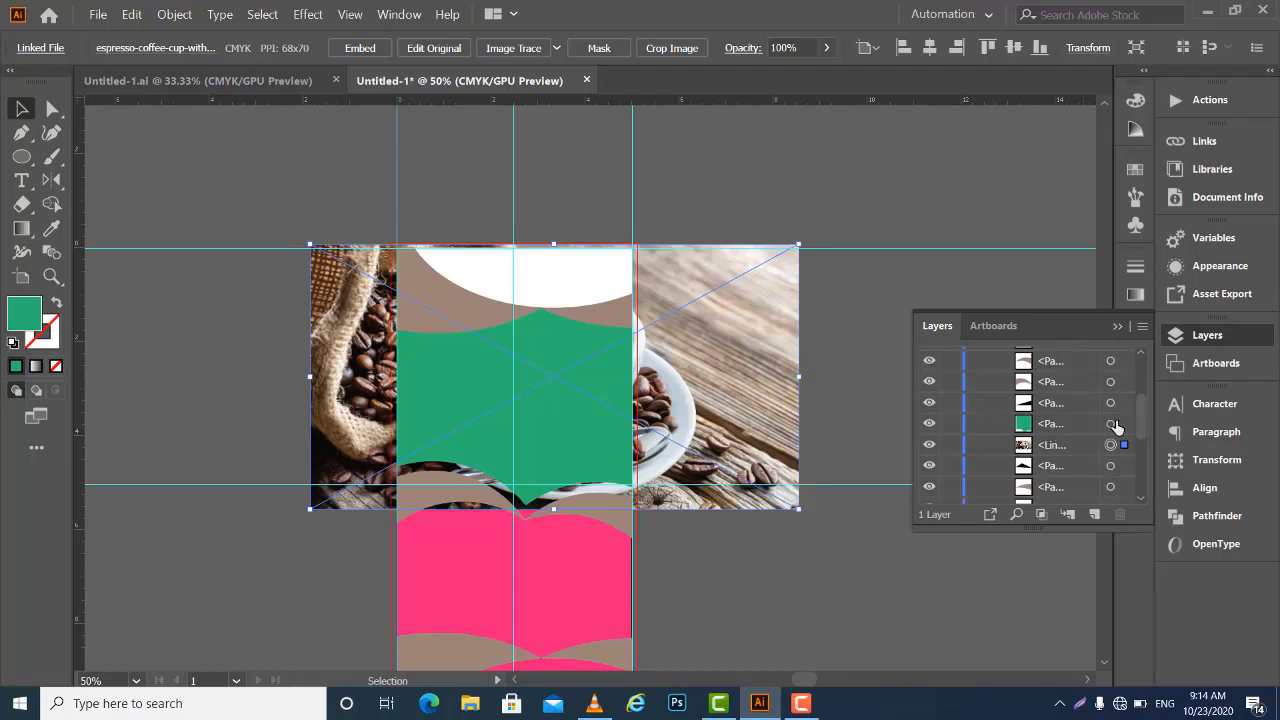
{"action": "left_click", "coordinate": [1120, 424], "text": "shift"}
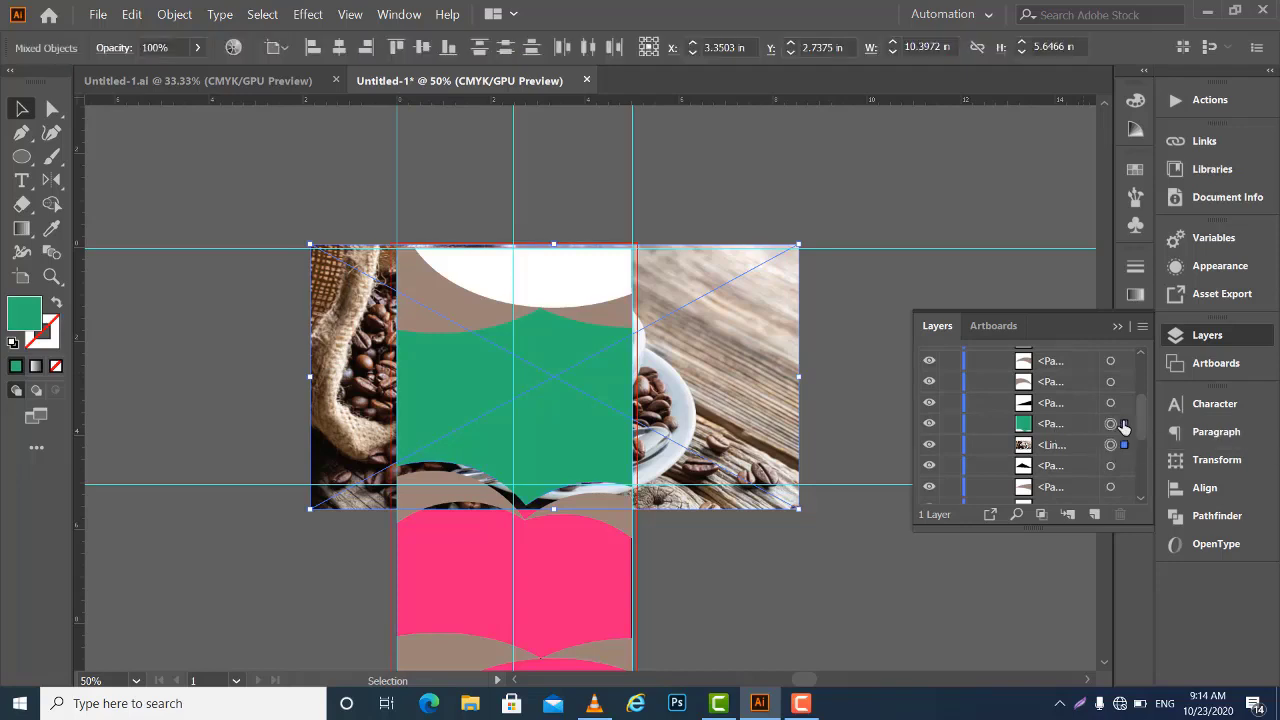
Make a clipping mask of the coffee photo inside the green centre shape
{"action": "right_click", "coordinate": [560, 390]}
{"action": "left_click", "coordinate": [628, 509]}
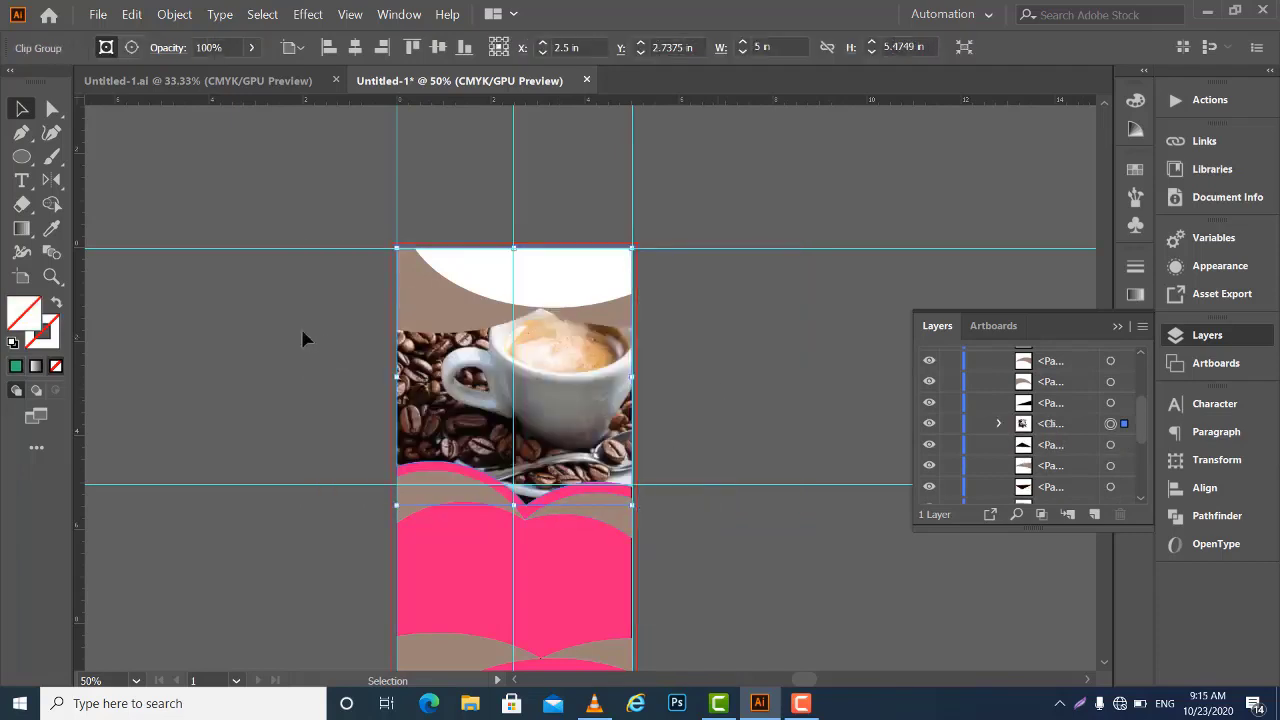
{"action": "left_click", "coordinate": [57, 114]}
{"action": "left_click_drag", "start_coordinate": [609, 415], "coordinate": [610, 440]}
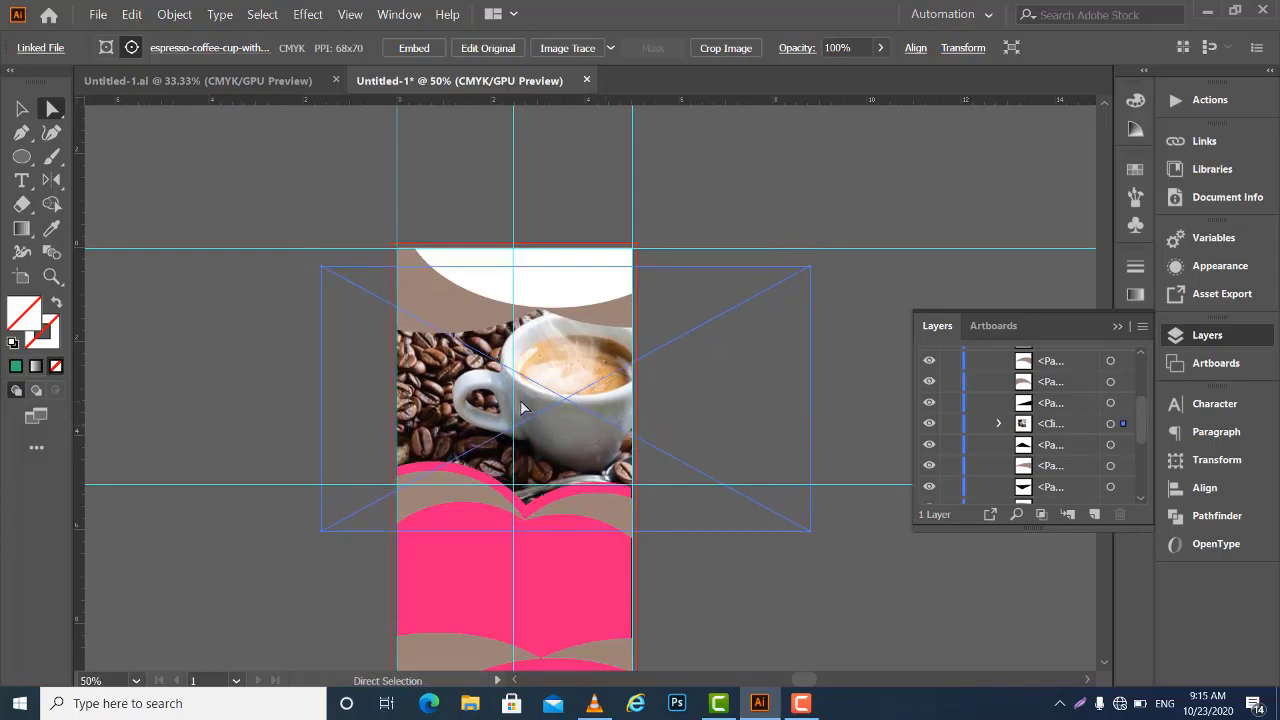
Shift the photo within the clip so the cup sits inside, then deselect
{"action": "mouse_move", "coordinate": [521, 408]}
{"action": "left_mouse_down"}
{"action": "mouse_move", "coordinate": [544, 433]}
{"action": "mouse_move", "coordinate": [538, 423]}
{"action": "left_mouse_up"}
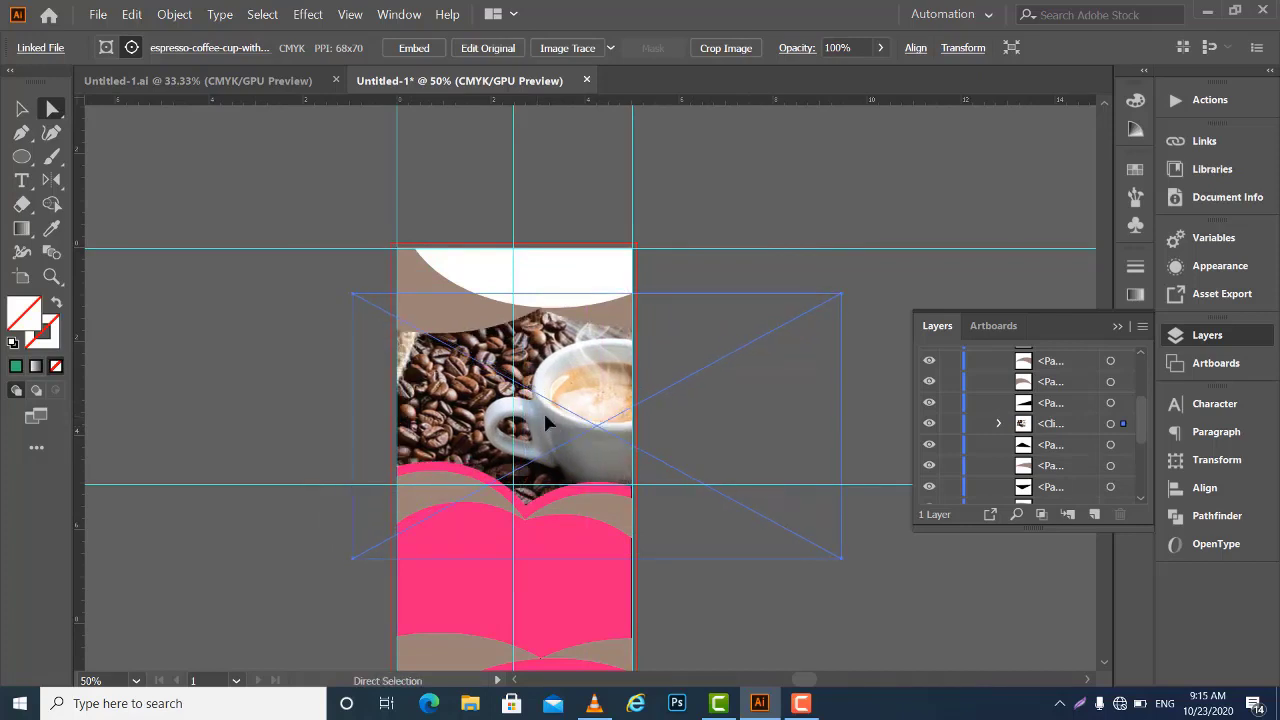
{"action": "left_click_drag", "start_coordinate": [543, 412], "coordinate": [565, 418]}
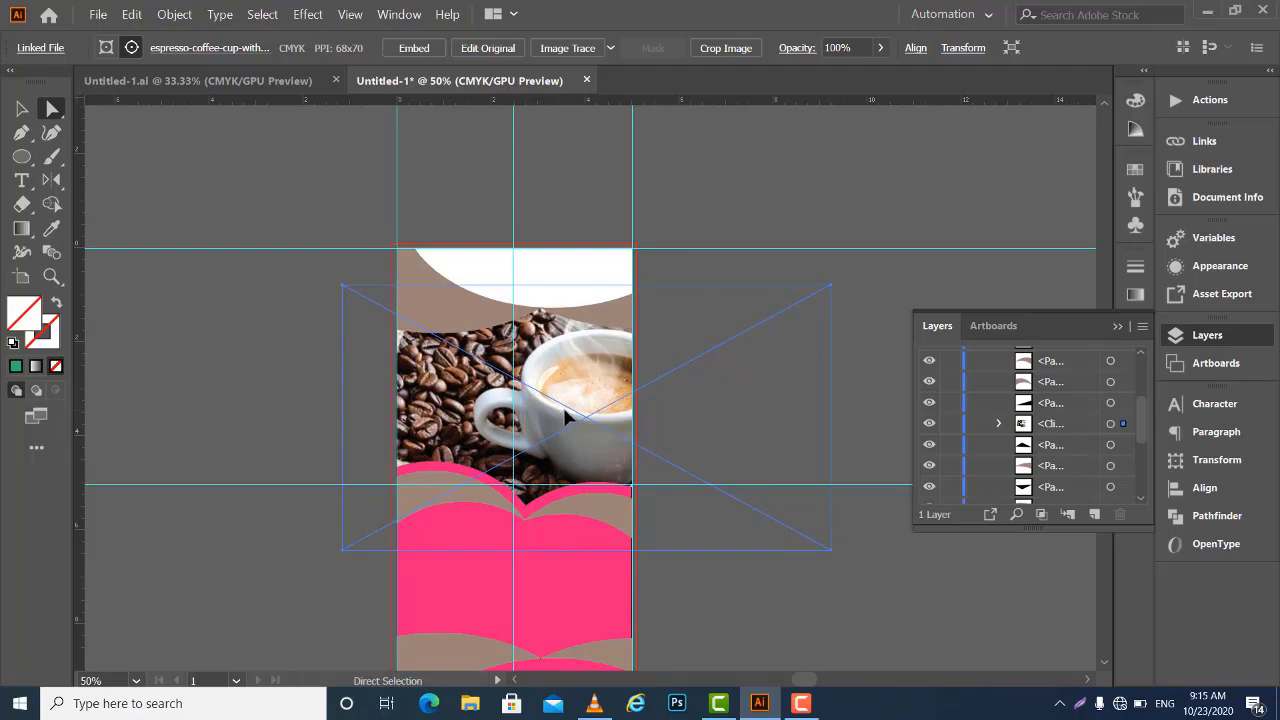
{"action": "left_click_drag", "start_coordinate": [565, 418], "coordinate": [559, 419]}
{"action": "left_click", "coordinate": [21, 108]}
{"action": "left_click", "coordinate": [158, 141]}
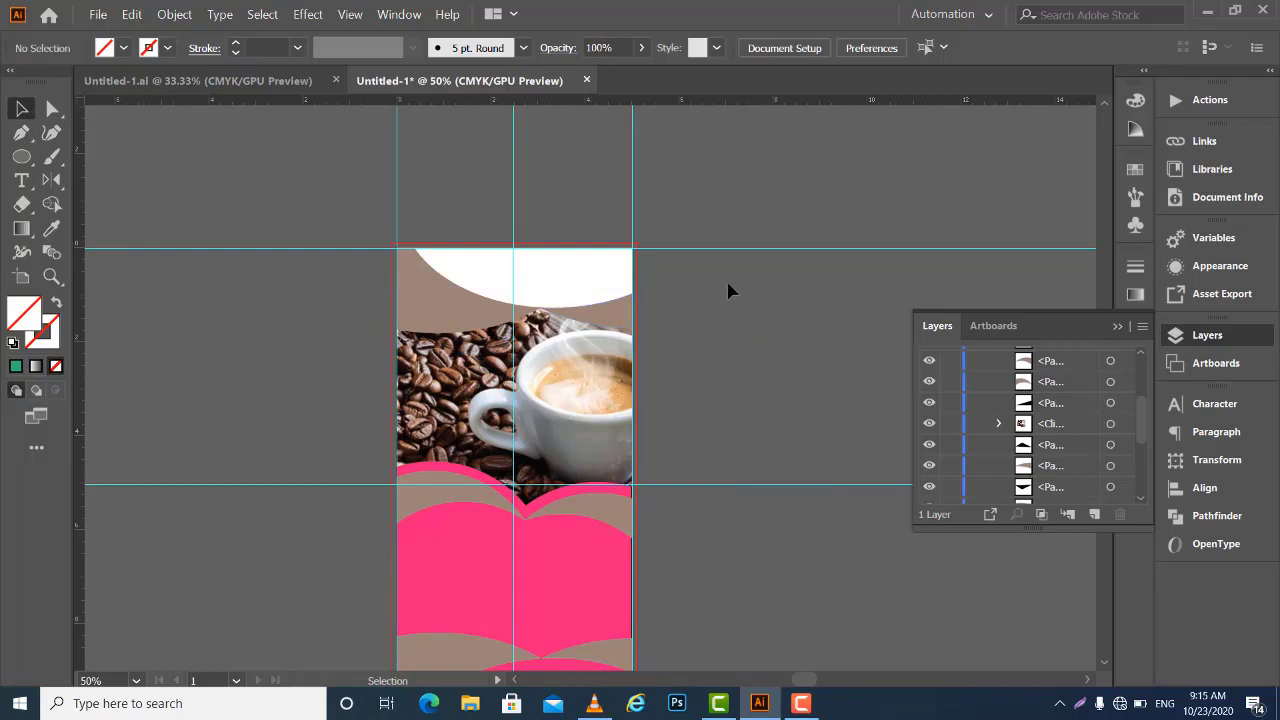
Extend the lower right beige wave's tip leftward so it overlaps the pink shapes
{"action": "key", "text": "ctrl+equal"}
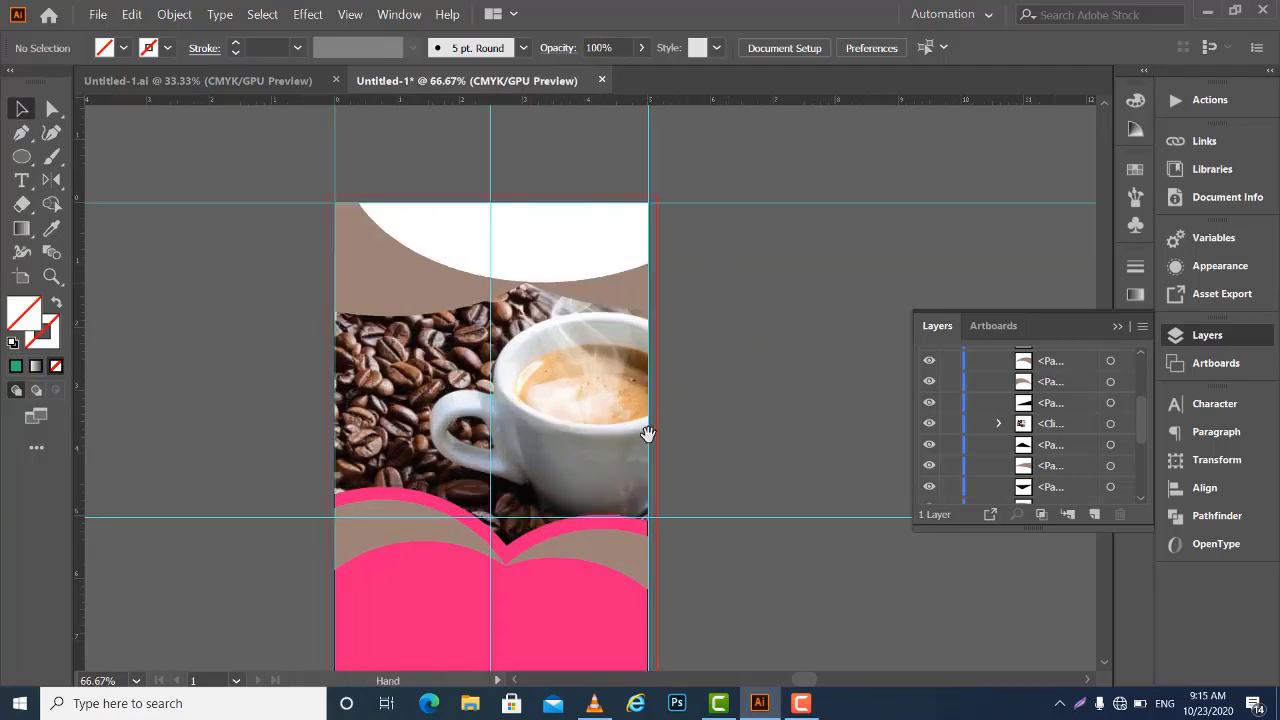
{"action": "left_click_drag", "start_coordinate": [649, 434], "coordinate": [663, 223]}
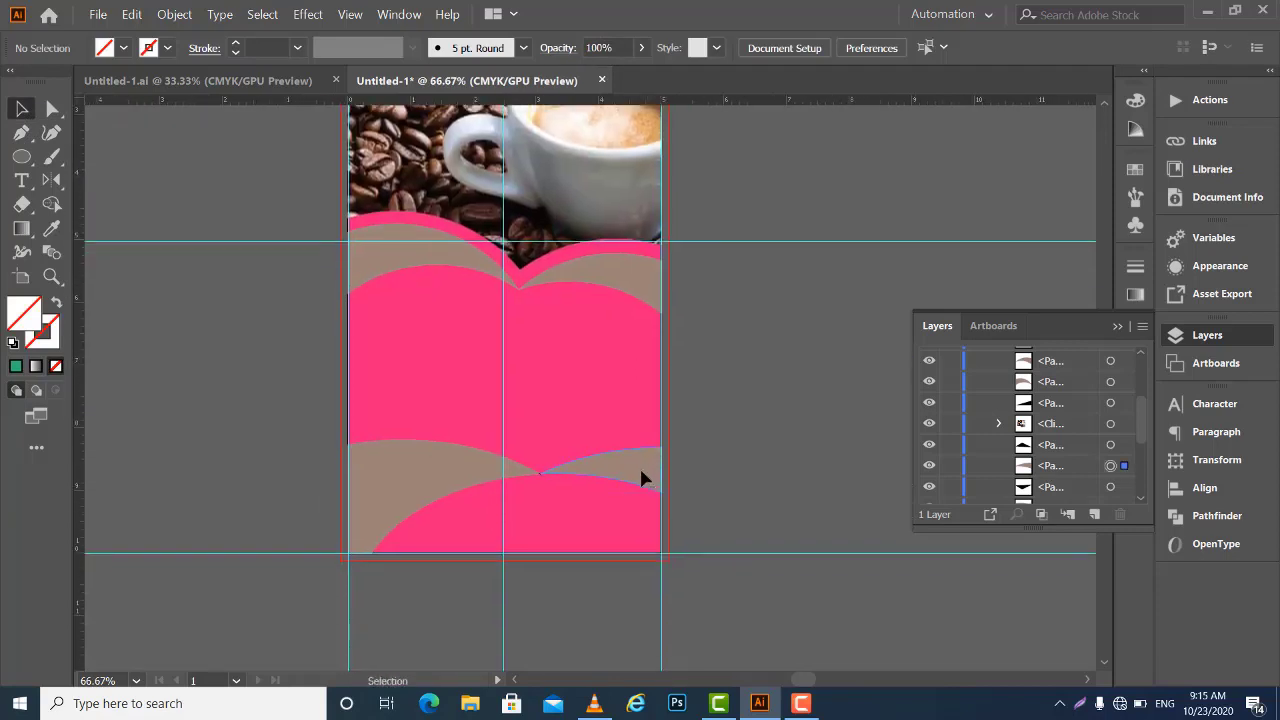
{"action": "left_click", "coordinate": [645, 478]}
{"action": "key", "text": "ctrl+equal"}
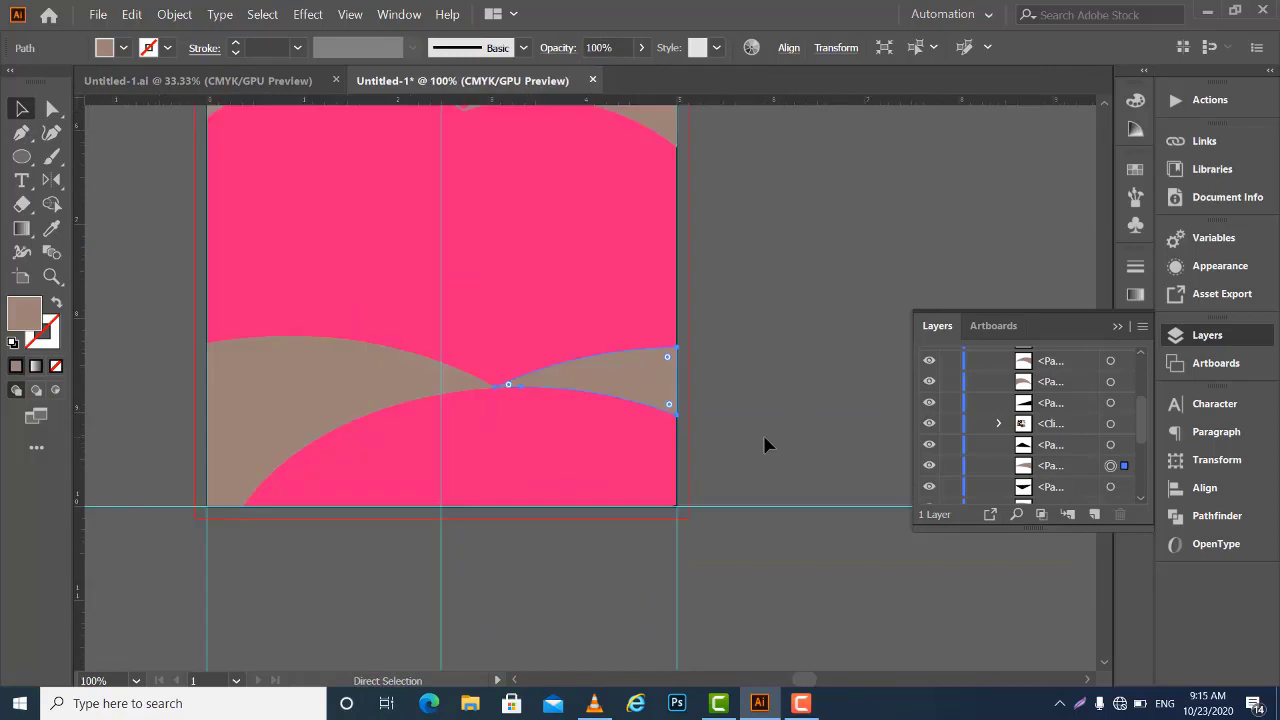
{"action": "key", "text": "ctrl+equal"}
{"action": "left_click_drag", "start_coordinate": [463, 383], "coordinate": [490, 396]}
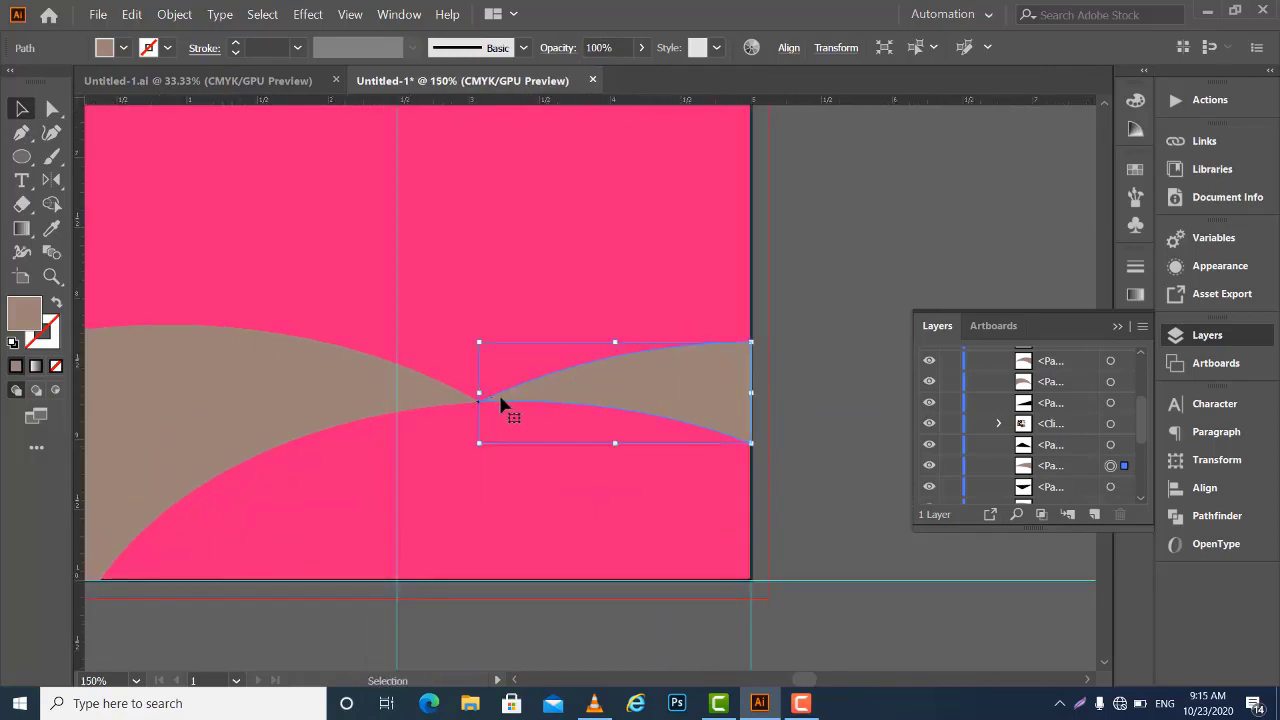
{"action": "left_click_drag", "start_coordinate": [480, 393], "coordinate": [471, 394]}
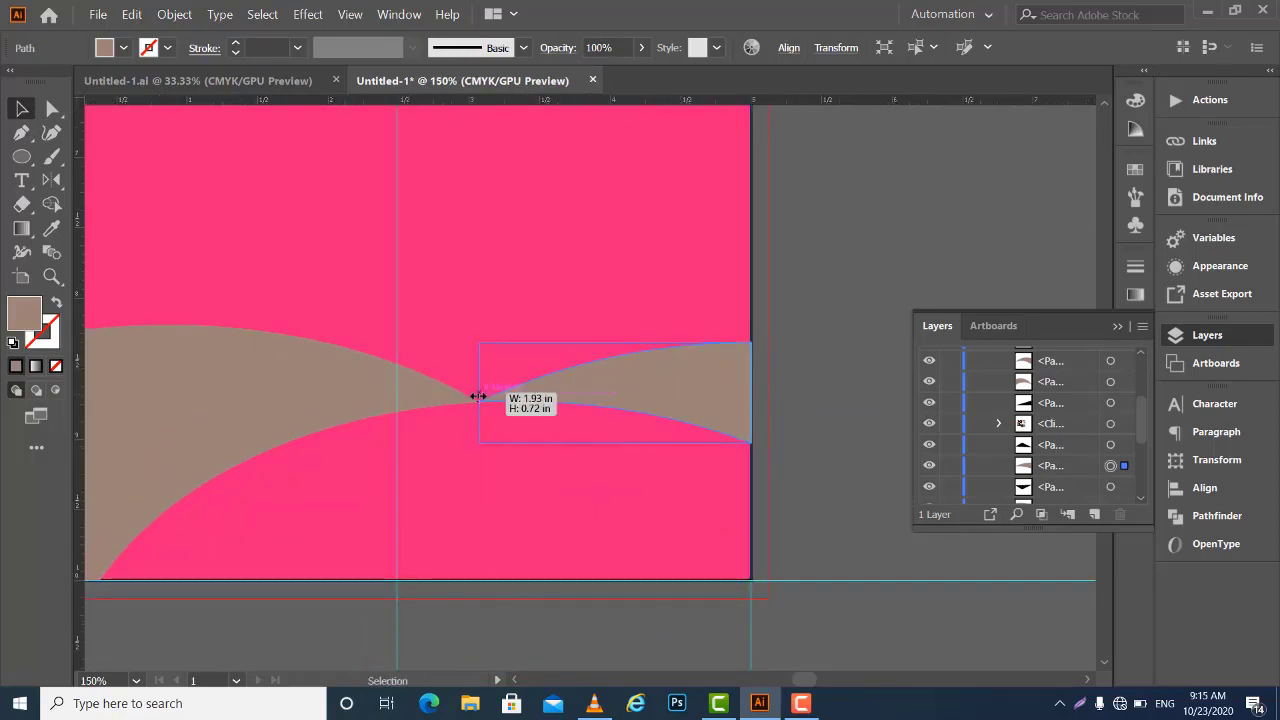
Divide the overlapping pink and beige wave shapes with Pathfinder Divide
{"action": "left_click", "coordinate": [826, 423]}
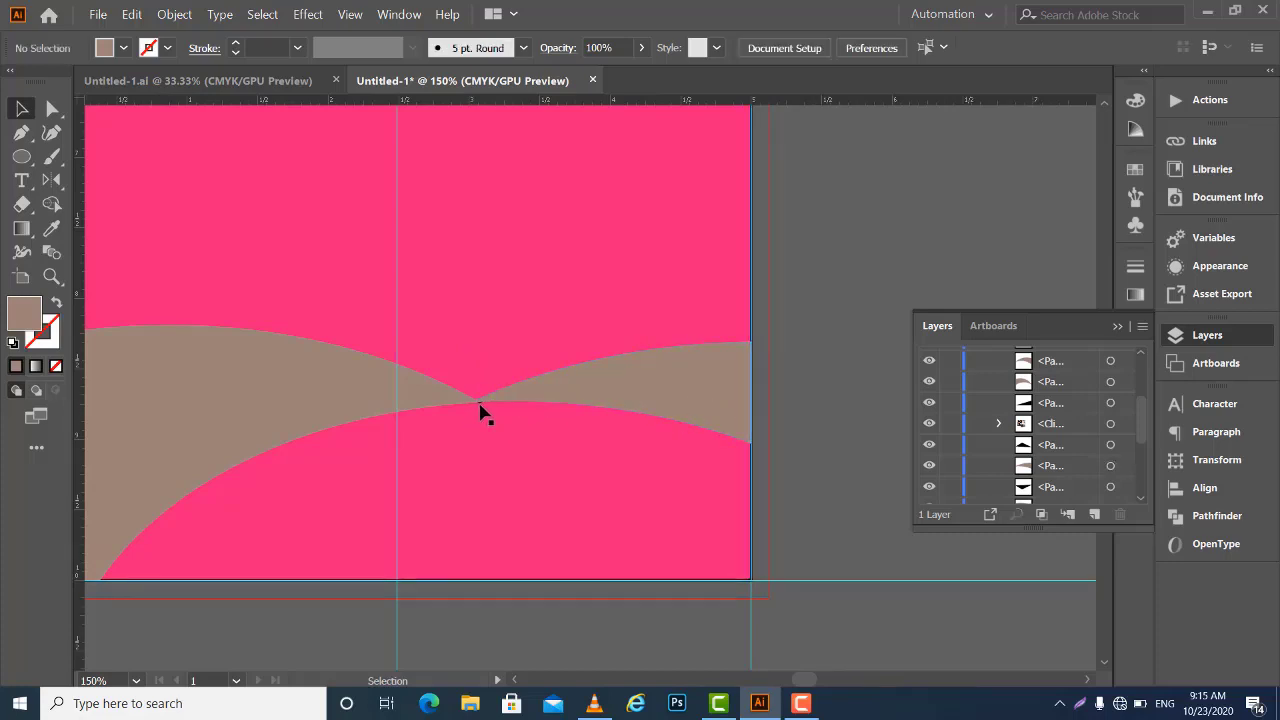
{"action": "left_click", "coordinate": [480, 410]}
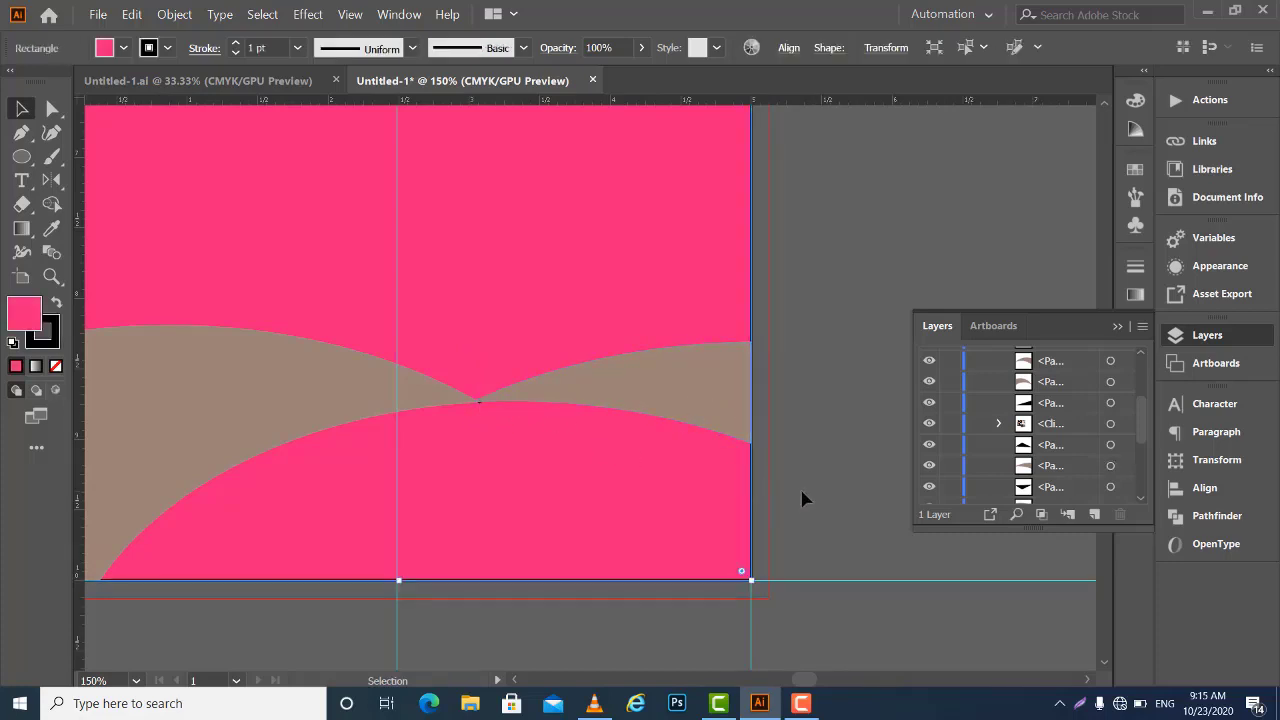
{"action": "left_click", "coordinate": [657, 394]}
{"action": "left_click", "coordinate": [457, 491]}
{"action": "left_click", "coordinate": [554, 522], "text": "shift"}
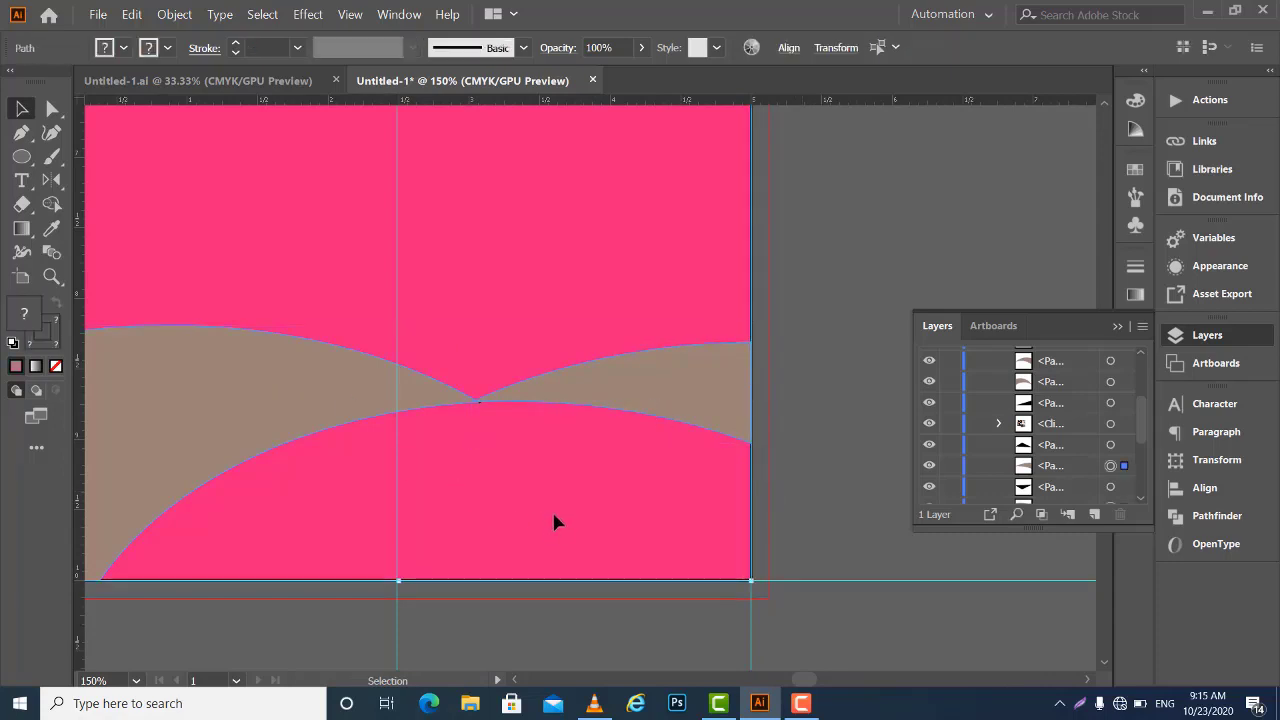
{"action": "key", "text": "a"}
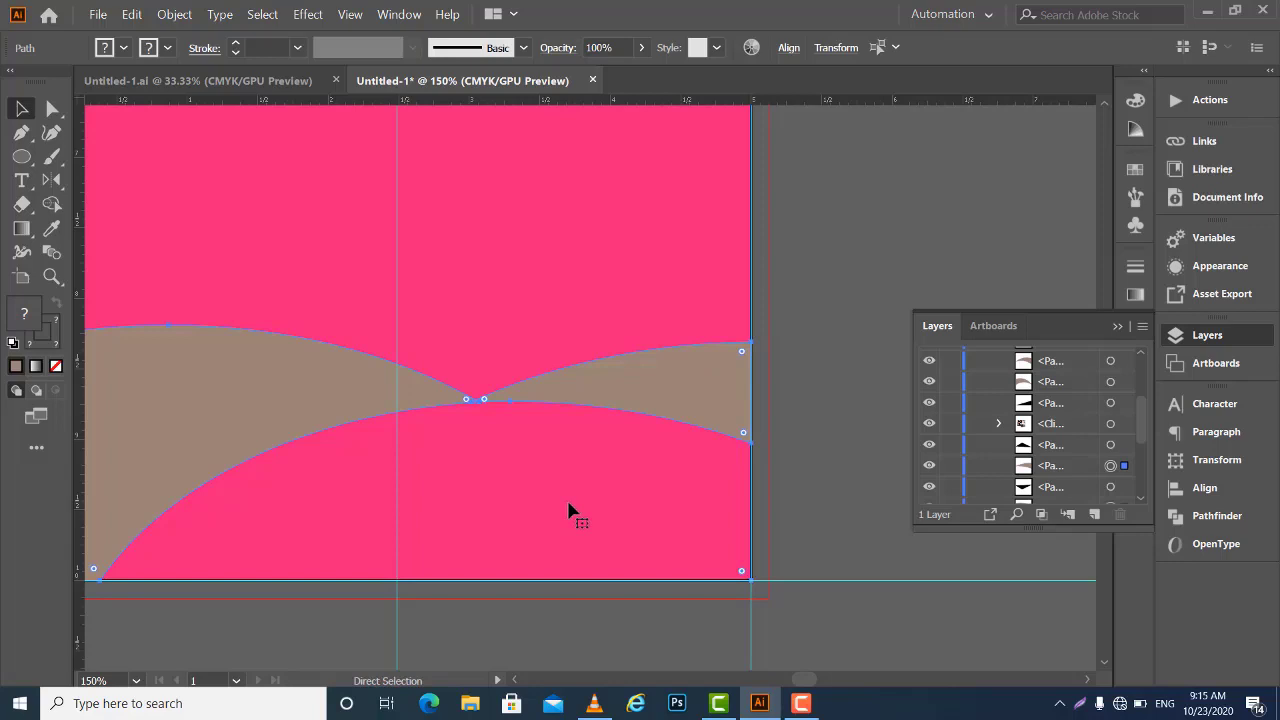
{"action": "key", "text": "v"}
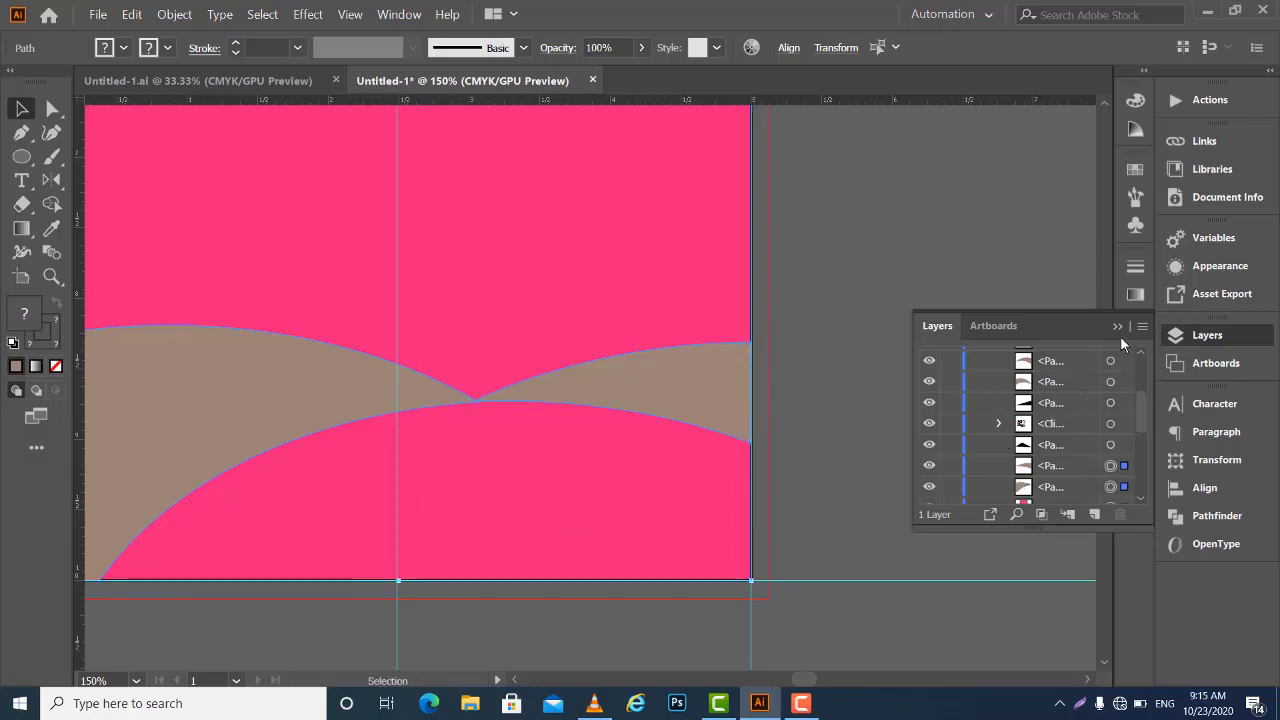
{"action": "left_click", "coordinate": [1118, 326]}
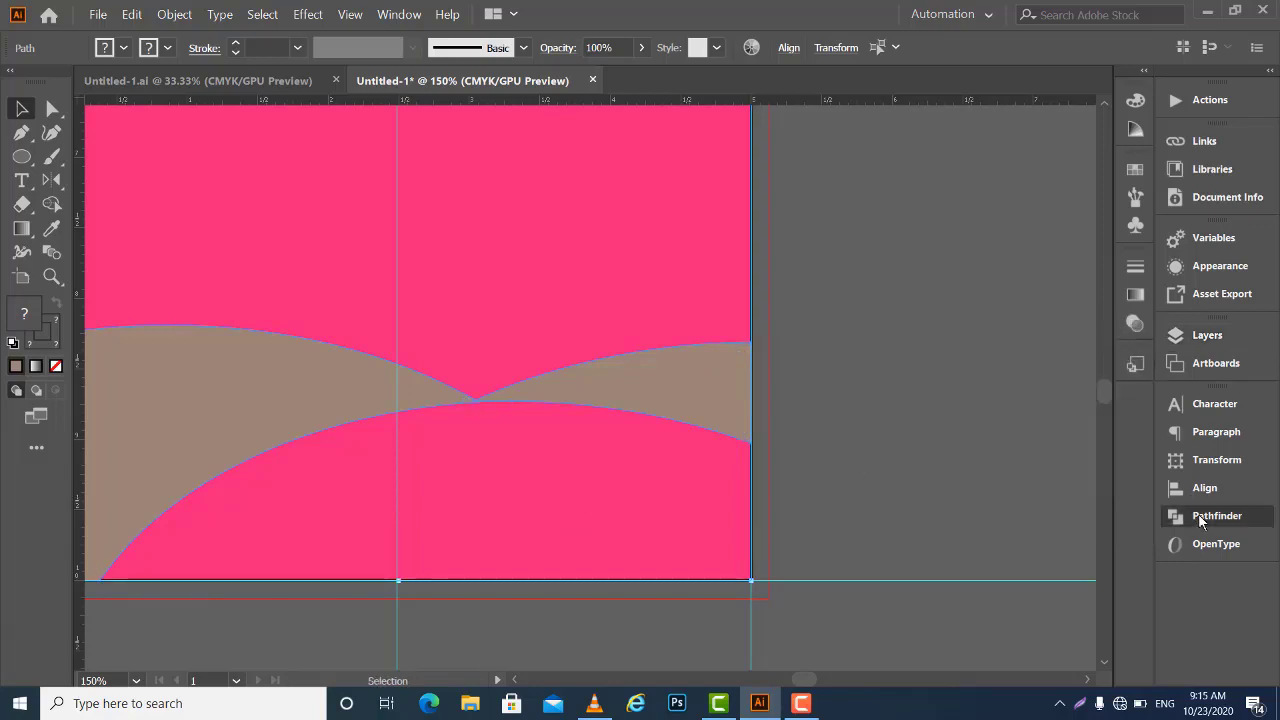
{"action": "left_click", "coordinate": [1200, 521]}
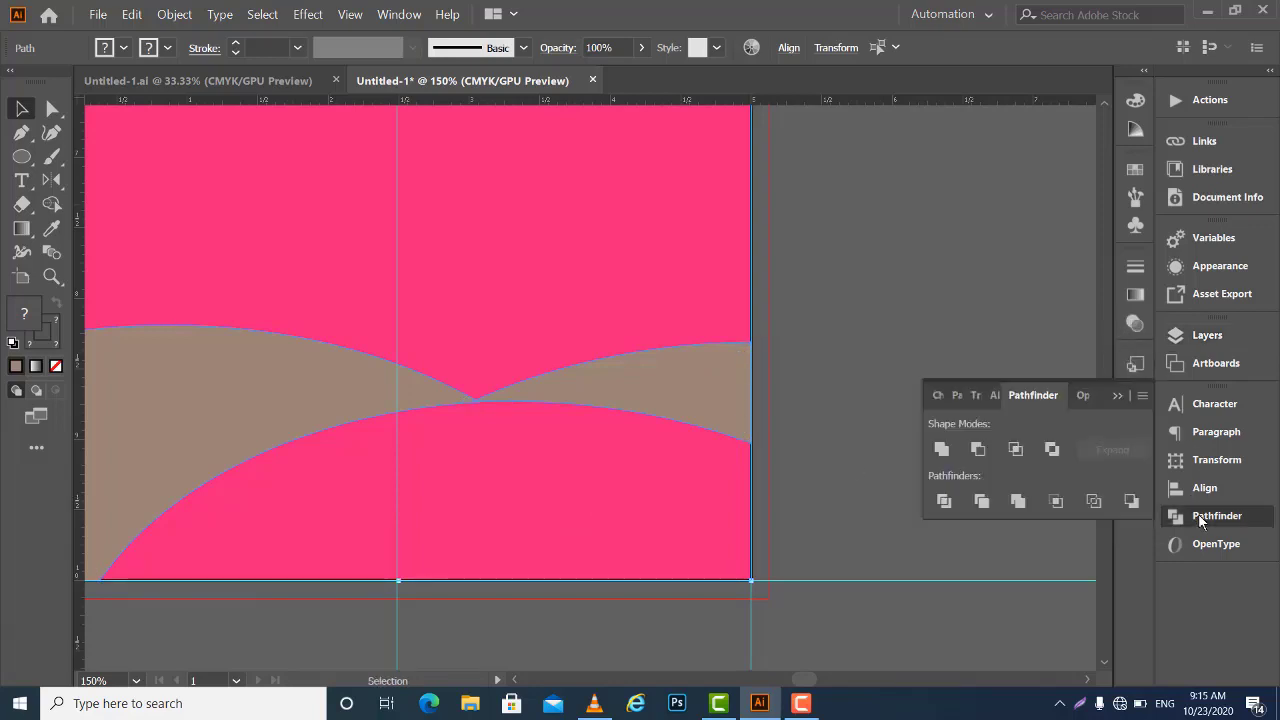
{"action": "left_click", "coordinate": [944, 502]}
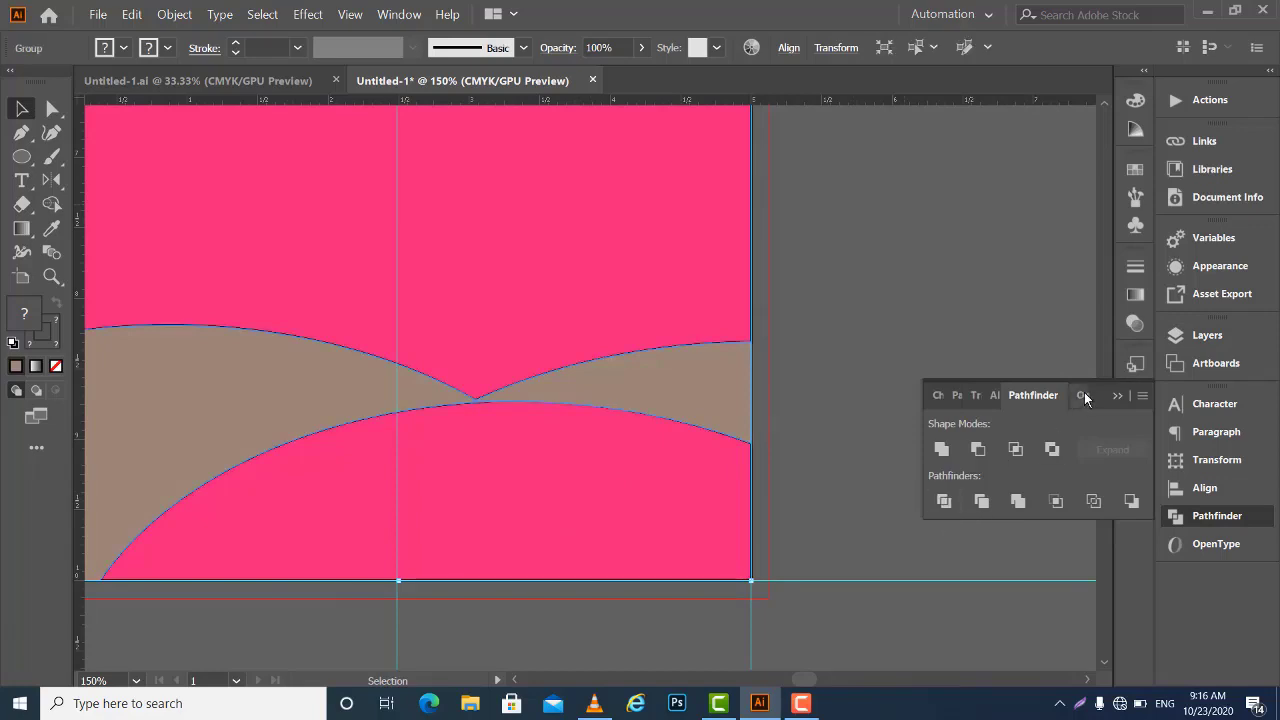
Ungroup the divided pieces and confirm the lower pink arc is separate
{"action": "left_click", "coordinate": [1117, 396]}
{"action": "left_click", "coordinate": [942, 432]}
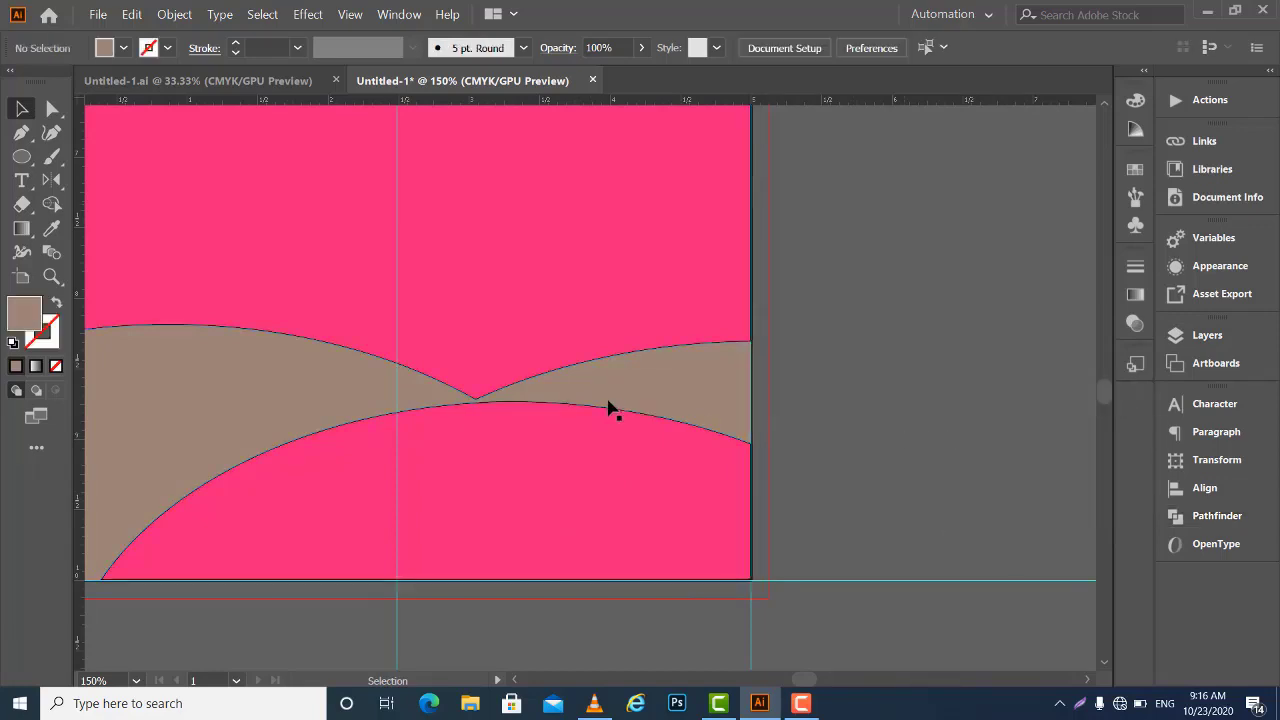
{"action": "left_click", "coordinate": [610, 396]}
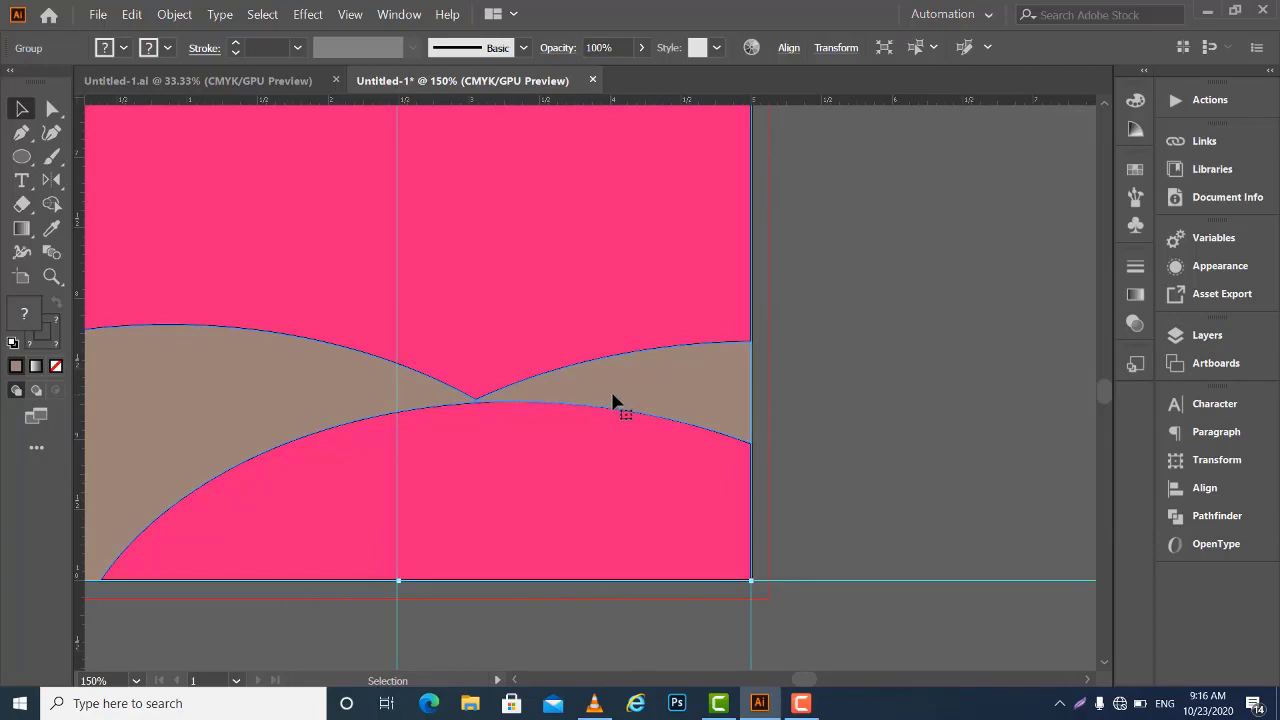
{"action": "right_click", "coordinate": [613, 396]}
{"action": "left_click", "coordinate": [679, 515]}
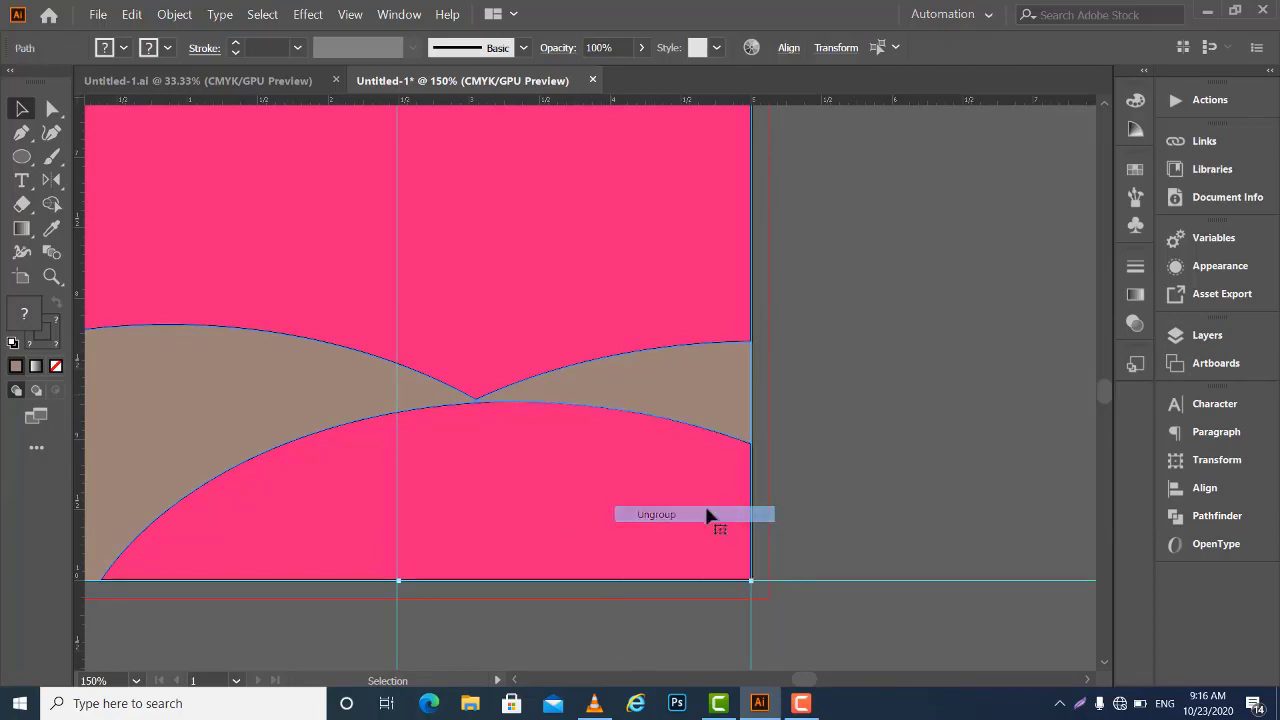
{"action": "left_click", "coordinate": [897, 497]}
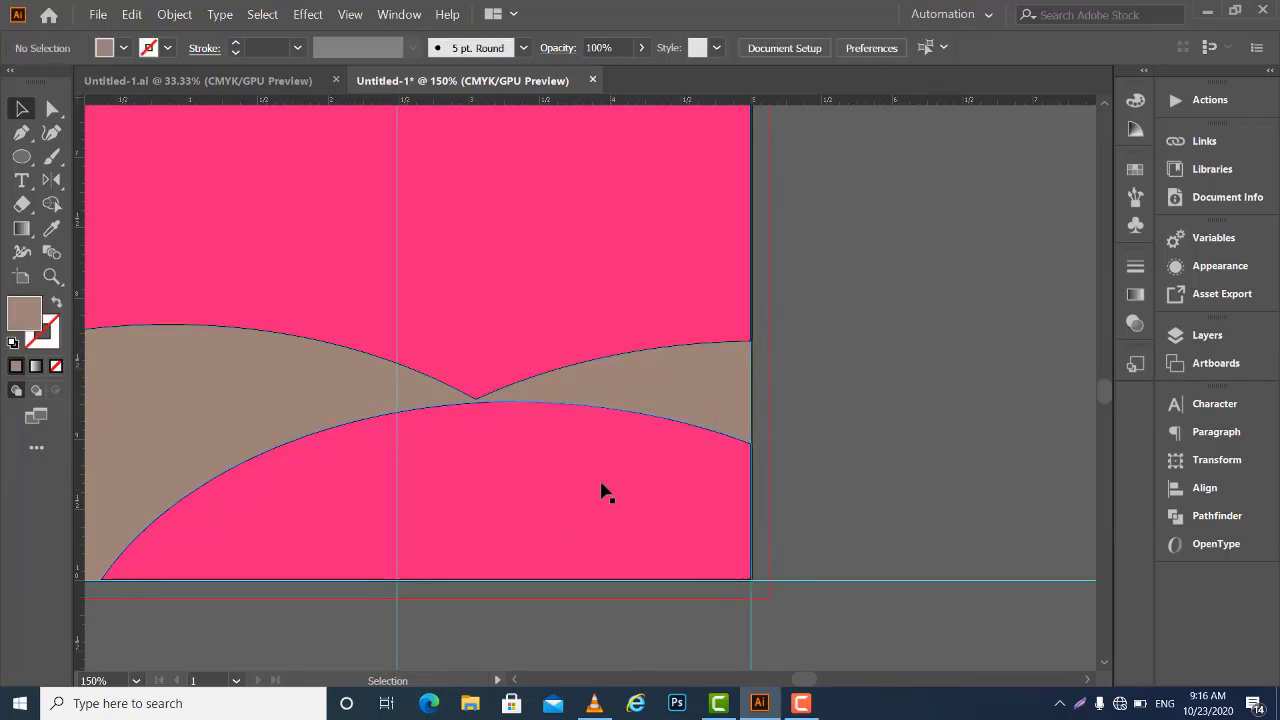
{"action": "left_click_drag", "start_coordinate": [586, 494], "coordinate": [610, 550]}
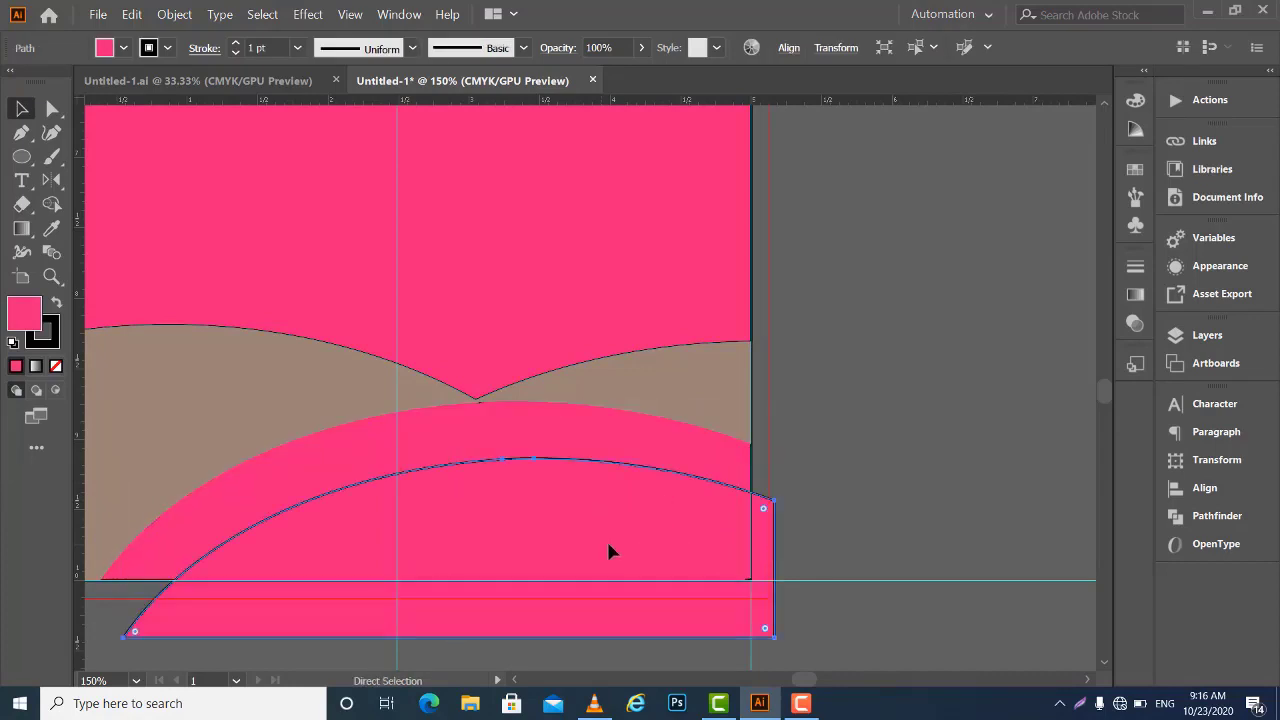
{"action": "key", "text": "ctrl+z"}
{"action": "left_click", "coordinate": [823, 528]}
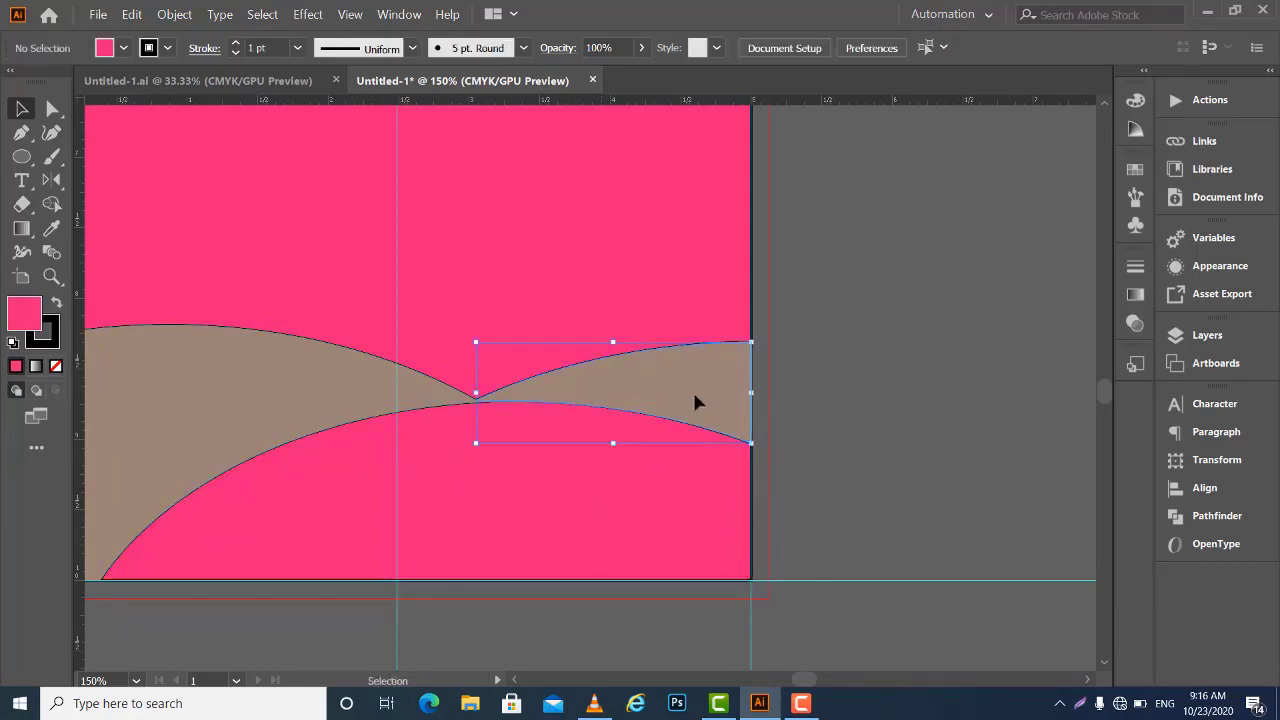
Give the lower arc no stroke and a white fill, then zoom out
{"action": "left_click", "coordinate": [355, 402]}
{"action": "left_click", "coordinate": [516, 282]}
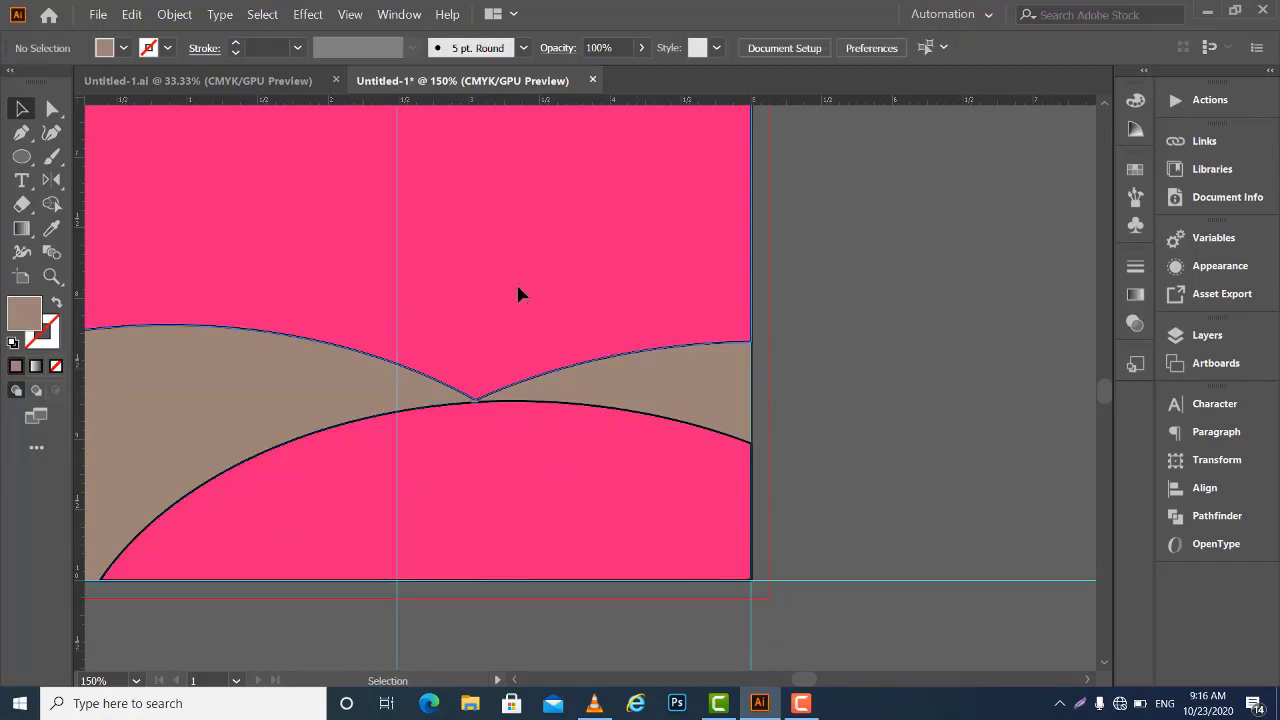
{"action": "left_click", "coordinate": [530, 418]}
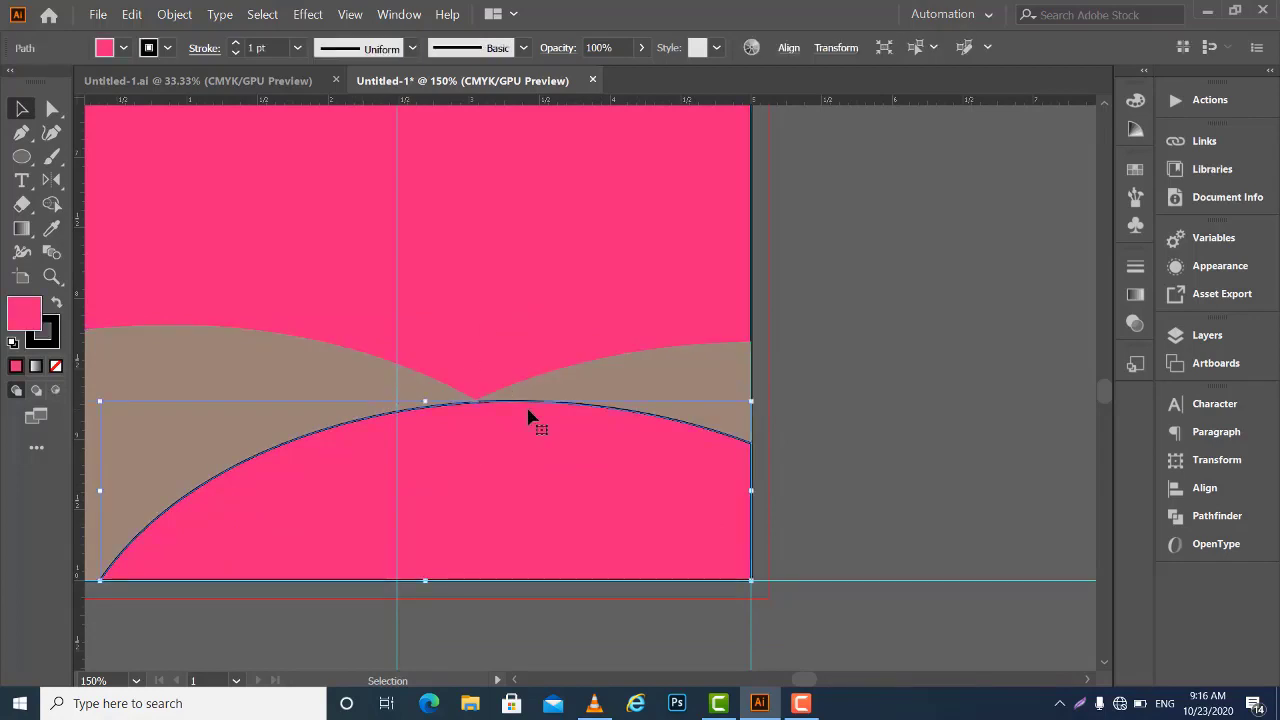
{"action": "left_click", "coordinate": [168, 48]}
{"action": "left_click", "coordinate": [12, 86]}
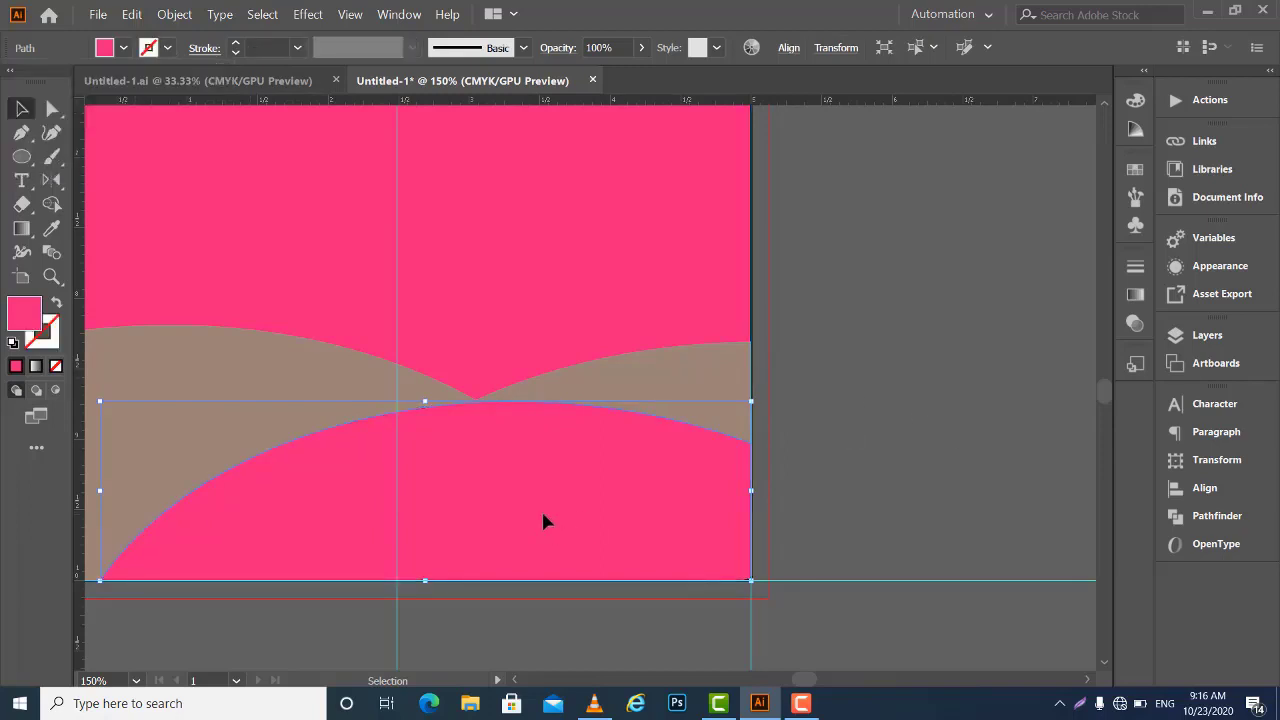
{"action": "left_click", "coordinate": [123, 48]}
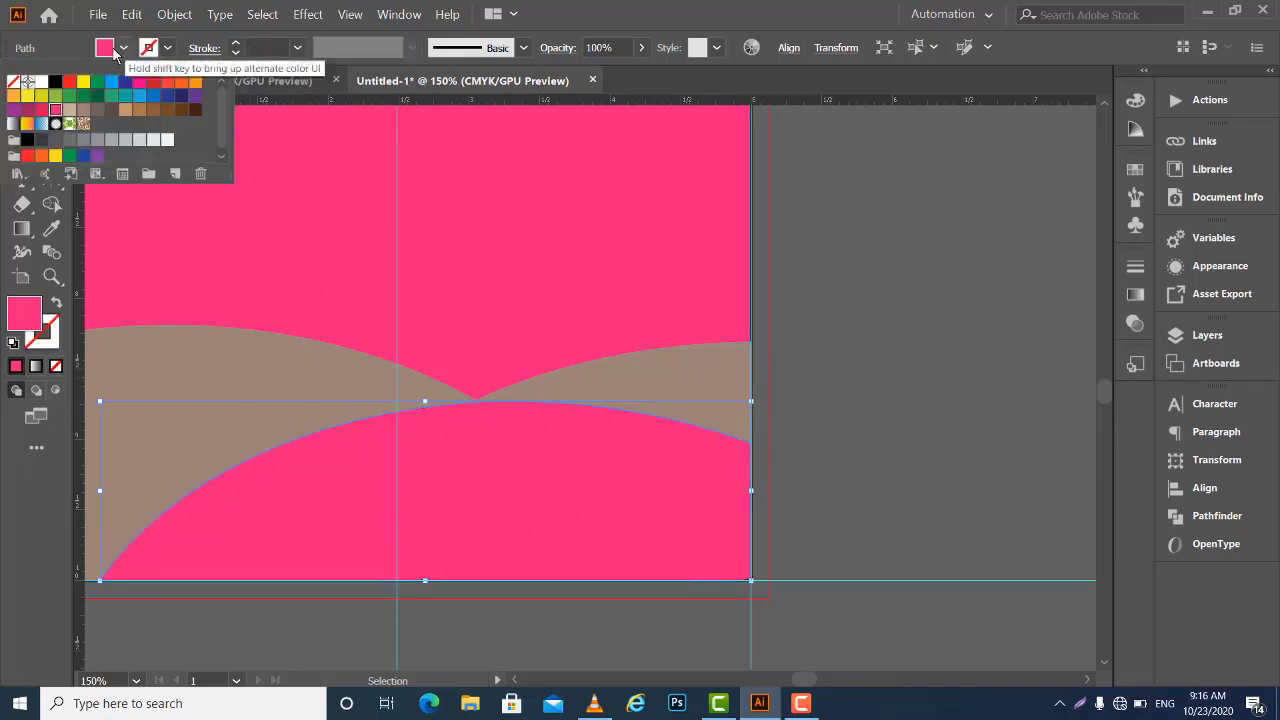
{"action": "left_click", "coordinate": [41, 81]}
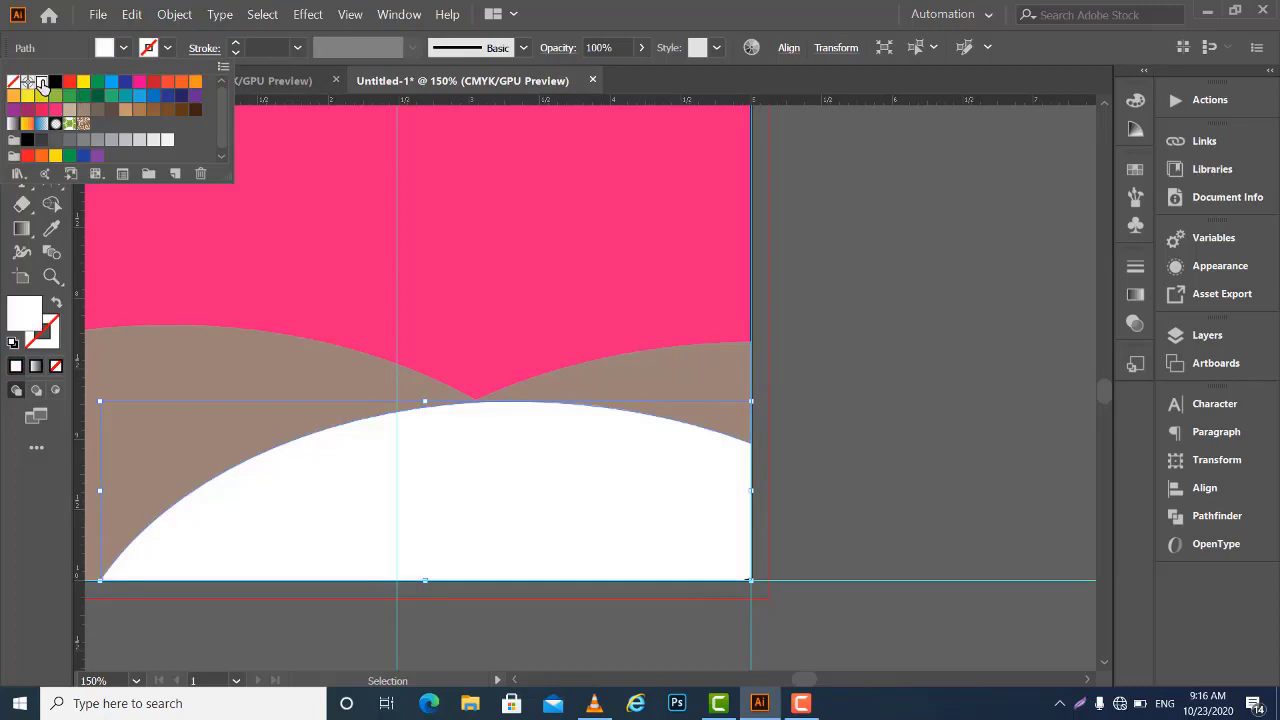
{"action": "left_click", "coordinate": [939, 385]}
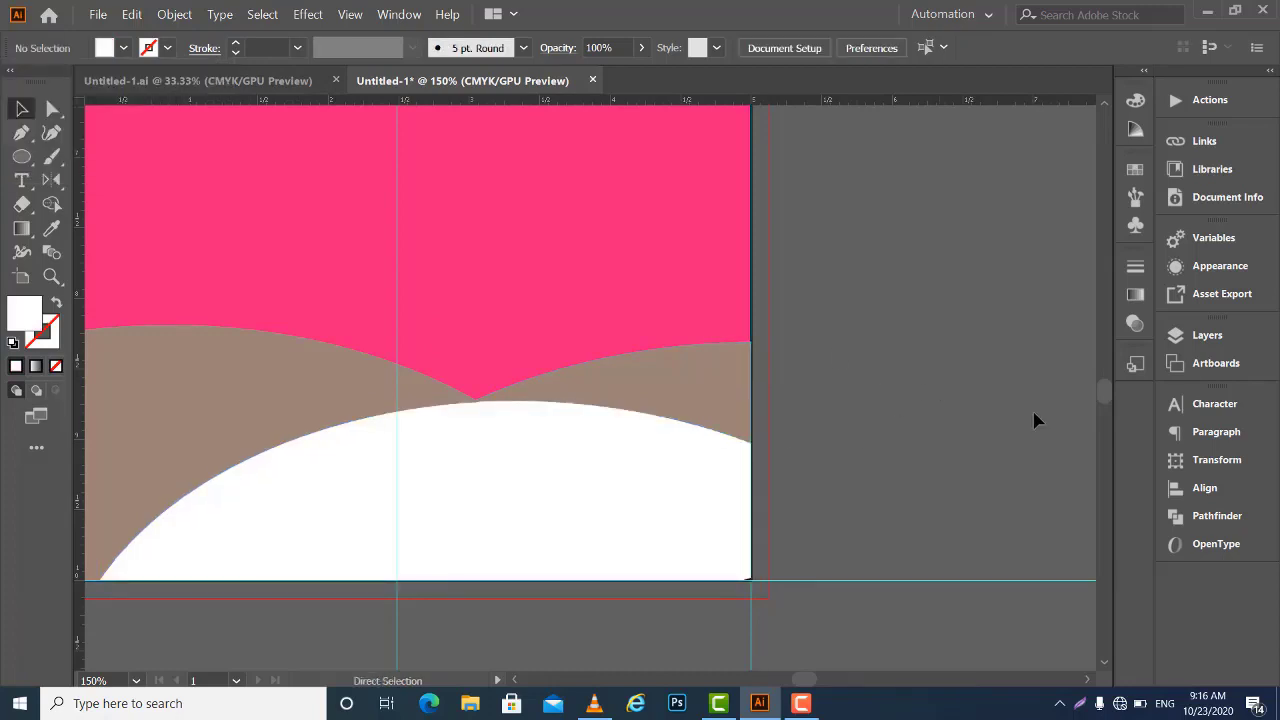
{"action": "key", "text": "ctrl+1"}
{"action": "key", "text": "ctrl+minus"}
{"action": "left_click_drag", "start_coordinate": [810, 318], "coordinate": [802, 535]}
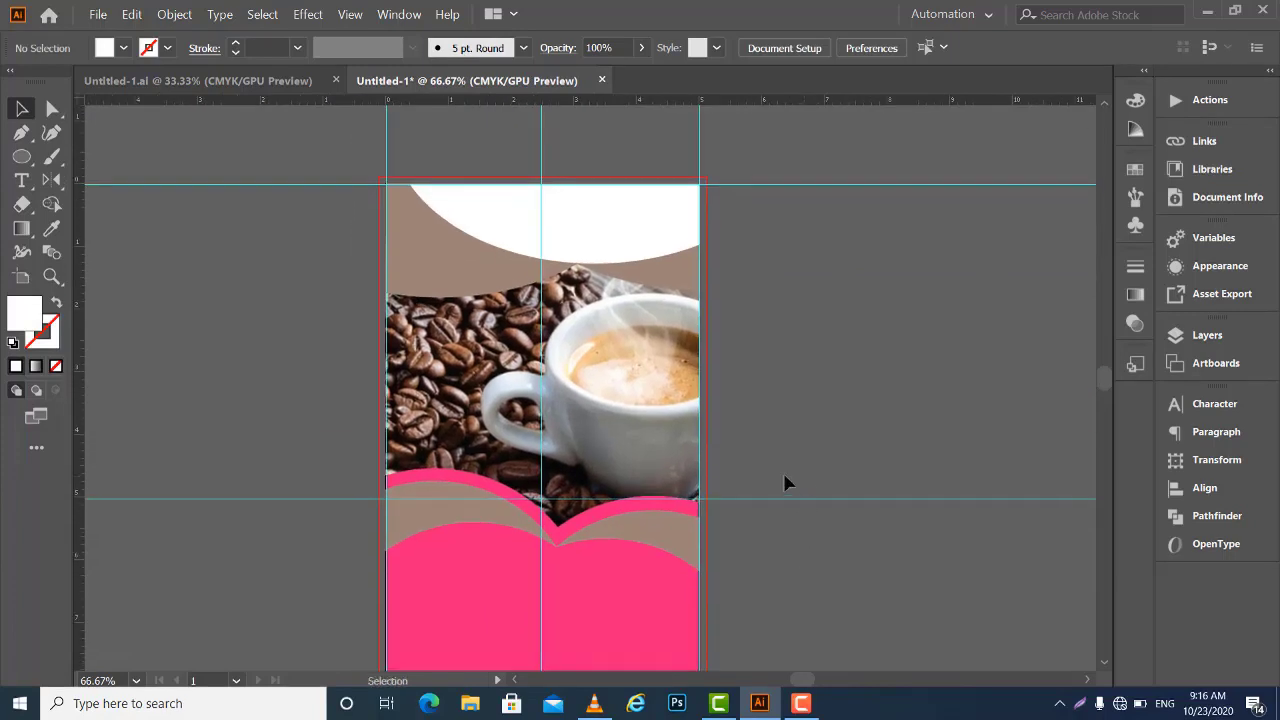
Color the band above the coffee photo brown, sampled from the photo with the Eyedropper
{"action": "left_click", "coordinate": [448, 289]}
{"action": "left_click", "coordinate": [637, 283]}
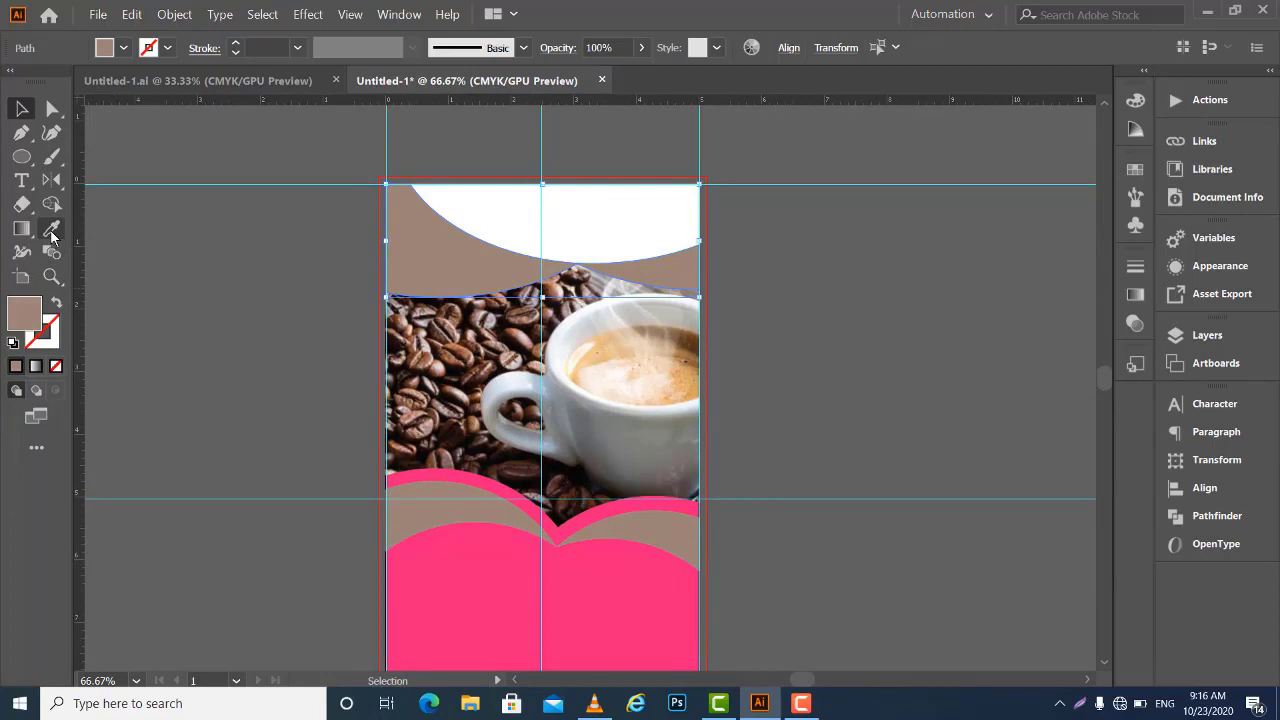
{"action": "left_click", "coordinate": [50, 232]}
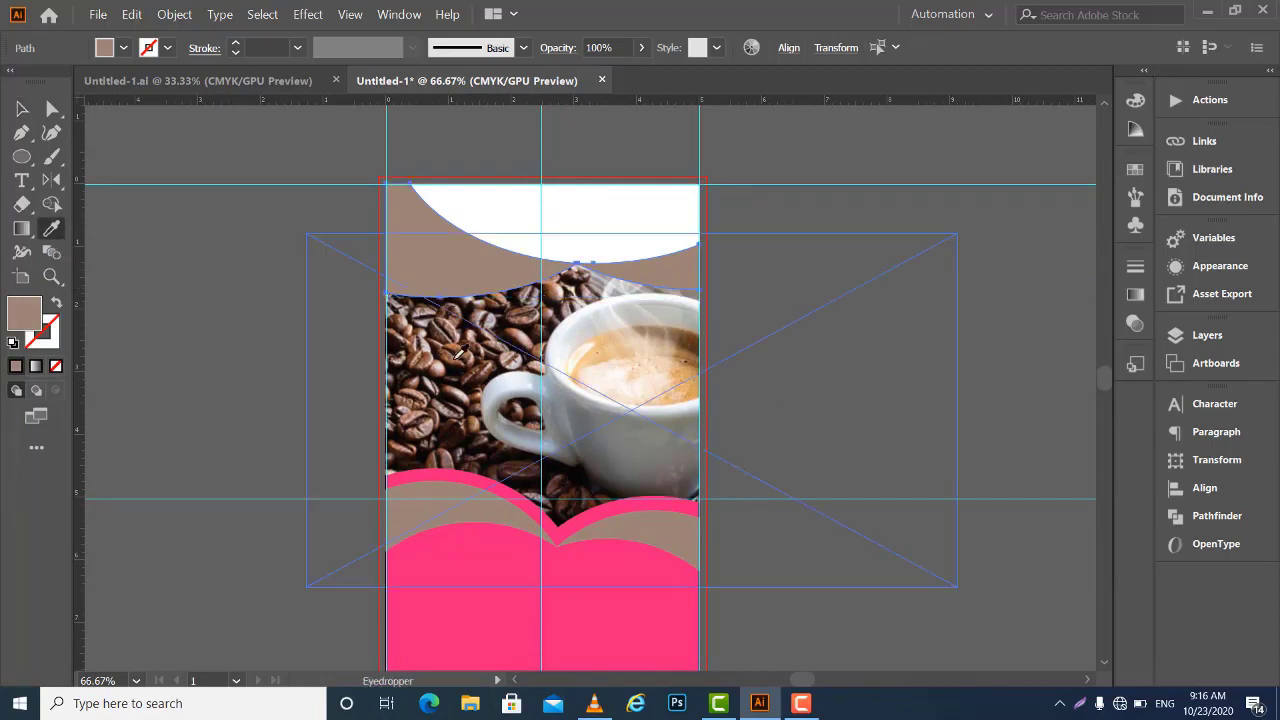
{"action": "left_click", "coordinate": [460, 349]}
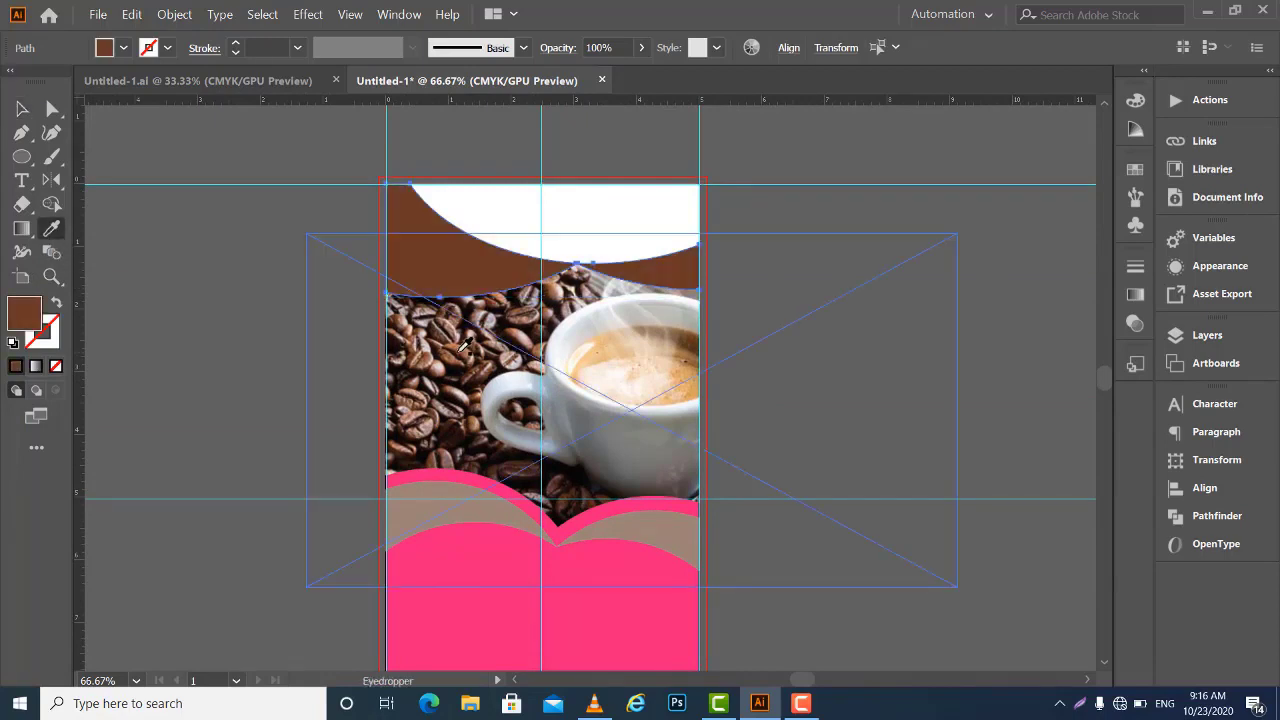
{"action": "left_click", "coordinate": [20, 112]}
{"action": "left_click_drag", "start_coordinate": [453, 374], "coordinate": [452, 338]}
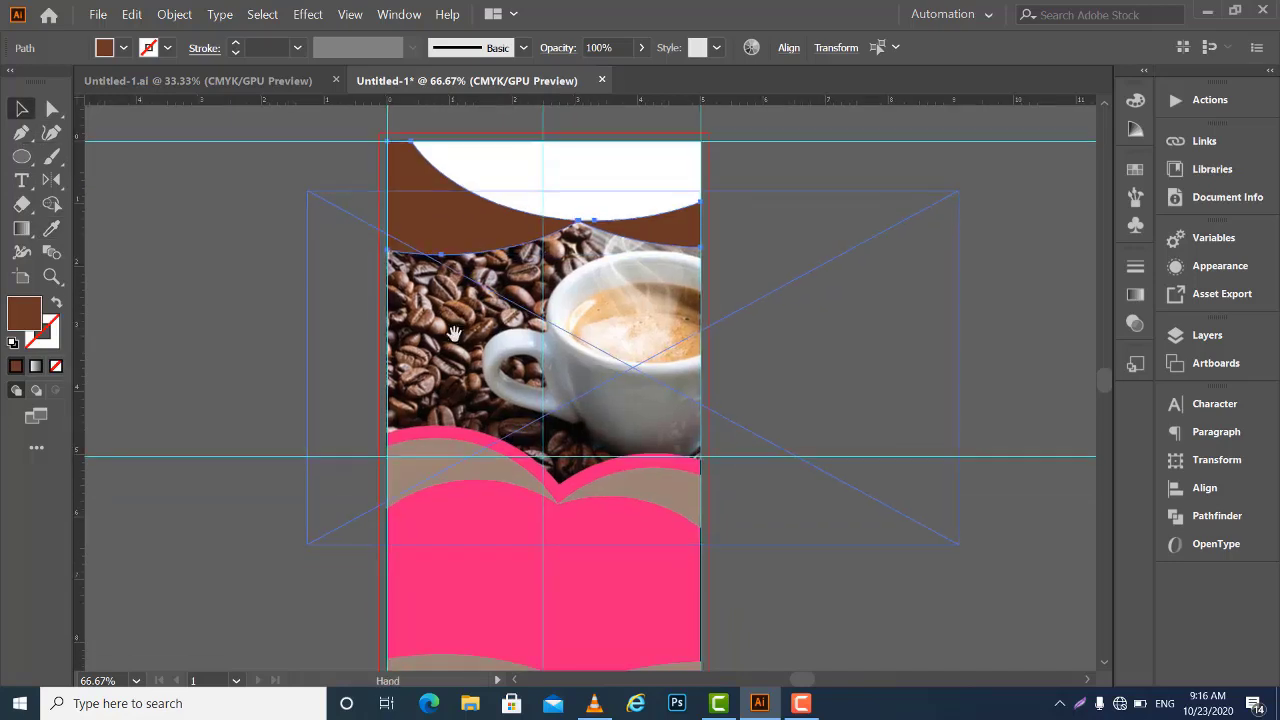
{"action": "left_click", "coordinate": [163, 385]}
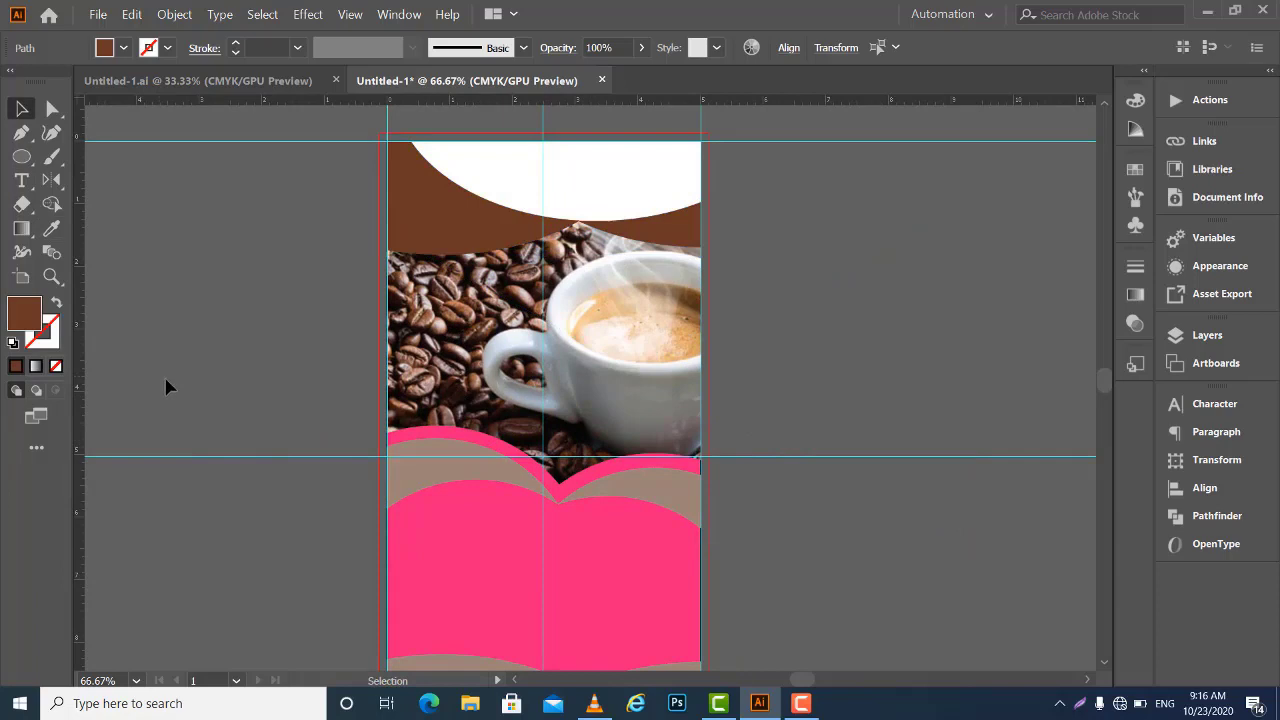
Give the beige band under the photo and the lower beige pieces the same brown
{"action": "left_click", "coordinate": [474, 468]}
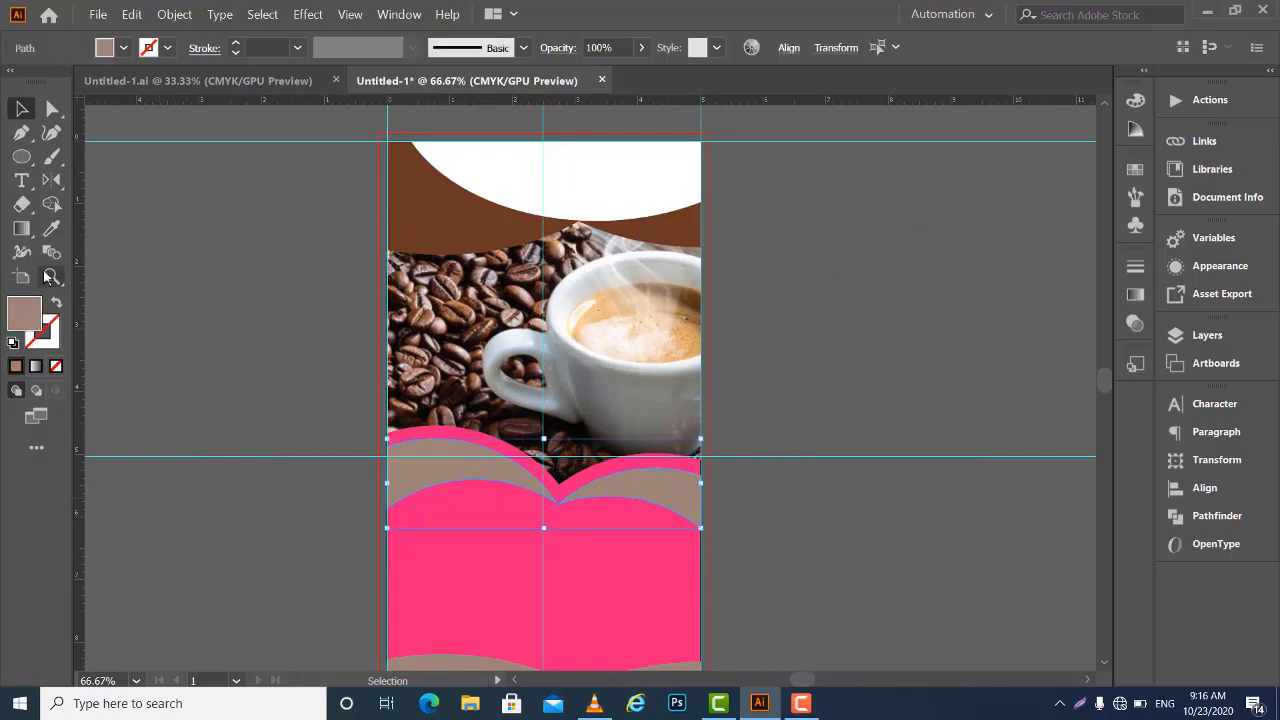
{"action": "left_click", "coordinate": [51, 230]}
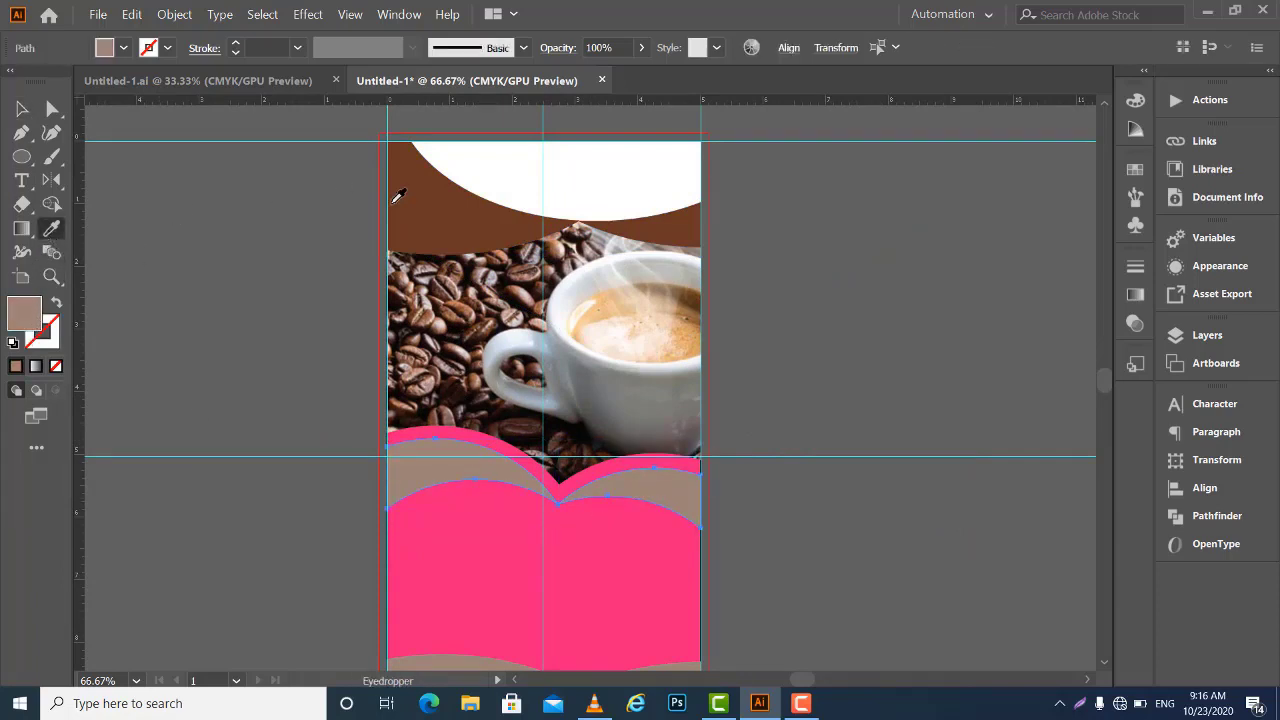
{"action": "left_click", "coordinate": [422, 189]}
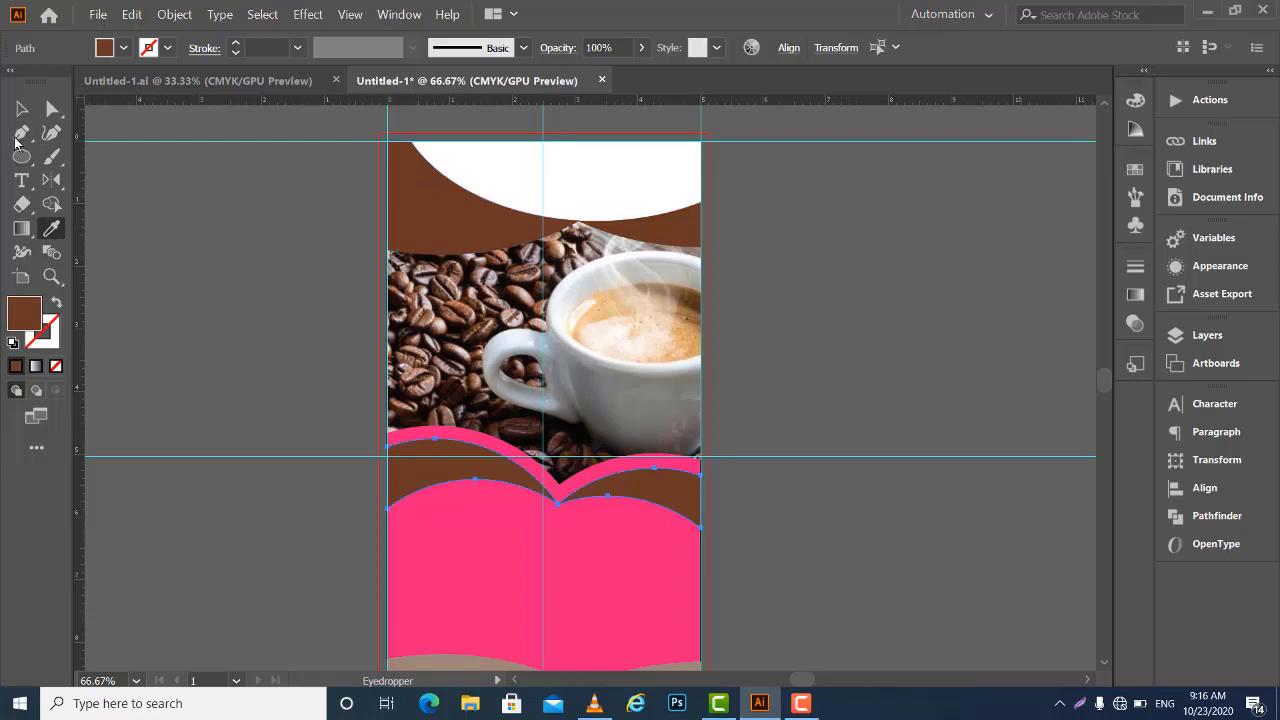
{"action": "left_click", "coordinate": [22, 108]}
{"action": "scroll", "coordinate": [380, 410], "scroll_direction": "down", "scroll_amount": 2}
{"action": "scroll", "coordinate": [395, 480], "scroll_direction": "down", "scroll_amount": 2}
{"action": "left_click", "coordinate": [406, 551]}
{"action": "left_click", "coordinate": [638, 565], "text": "shift"}
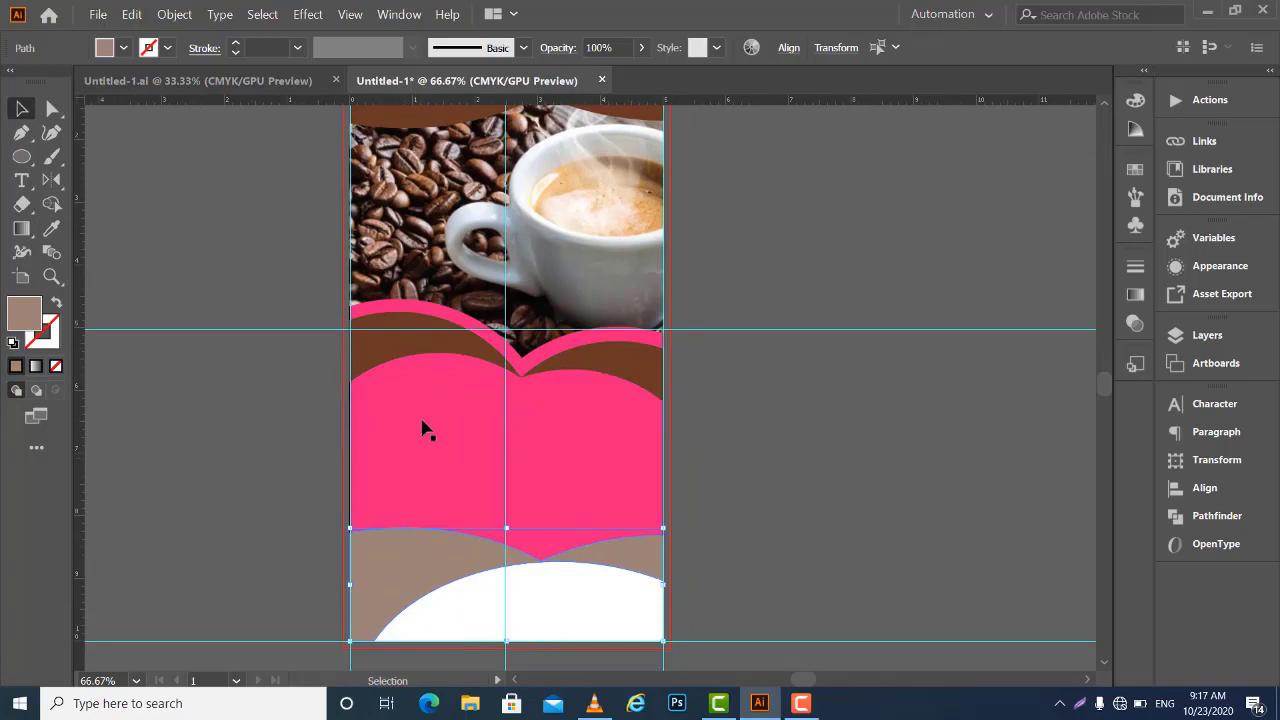
{"action": "left_click", "coordinate": [52, 232]}
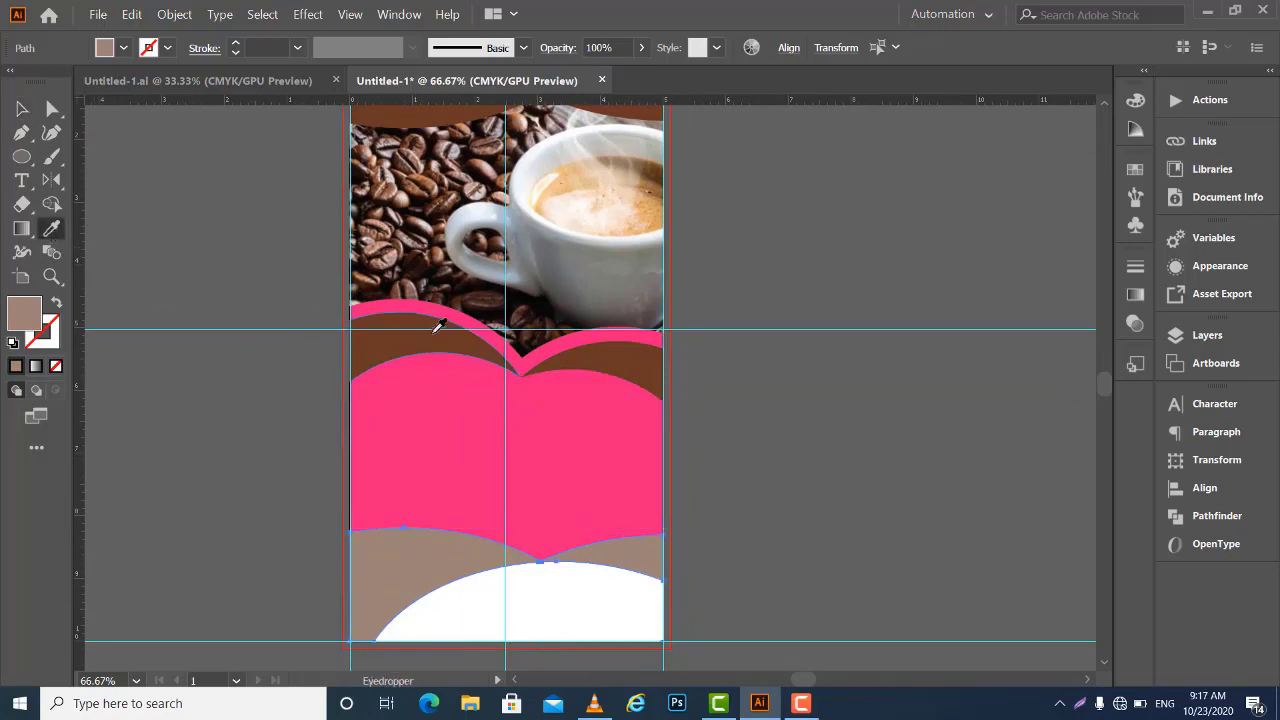
{"action": "left_click", "coordinate": [420, 330]}
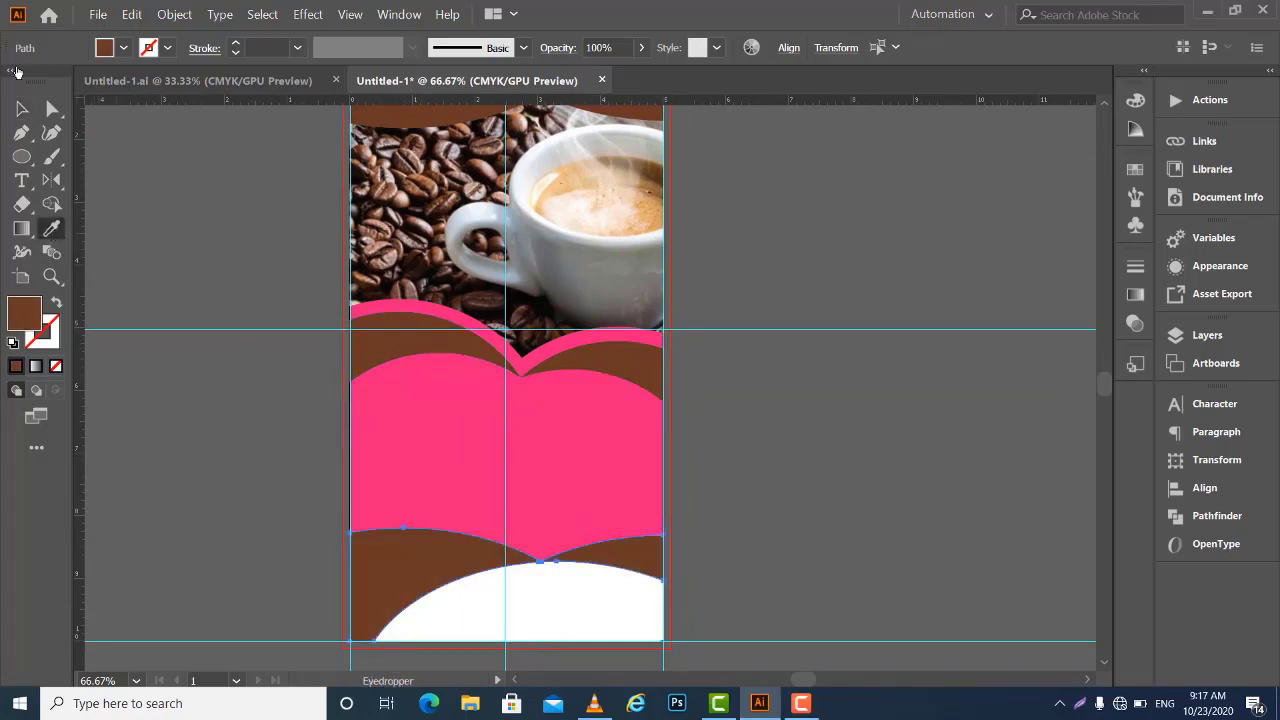
{"action": "left_click", "coordinate": [22, 108]}
{"action": "left_click", "coordinate": [278, 286]}
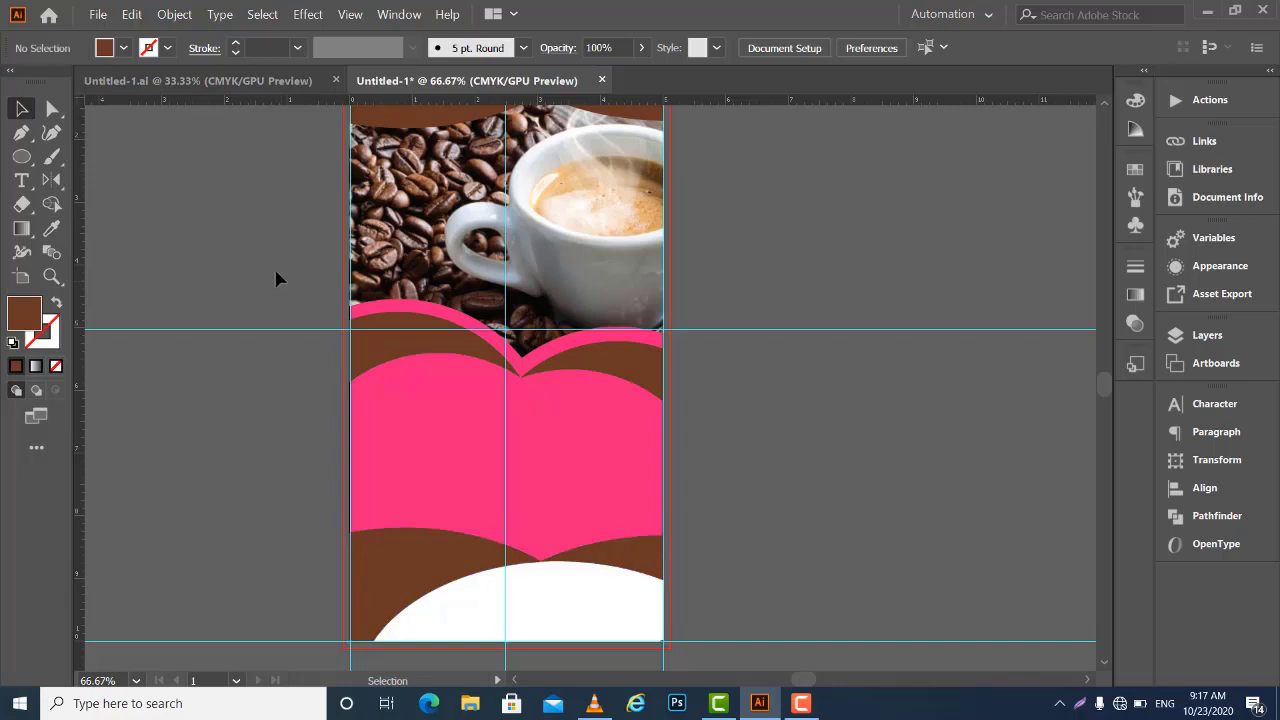
Fill the pink rectangle with tan sampled from the coffee photo
{"action": "scroll", "coordinate": [252, 400], "scroll_direction": "up", "scroll_amount": 5}
{"action": "scroll", "coordinate": [245, 340], "scroll_direction": "down", "scroll_amount": 2}
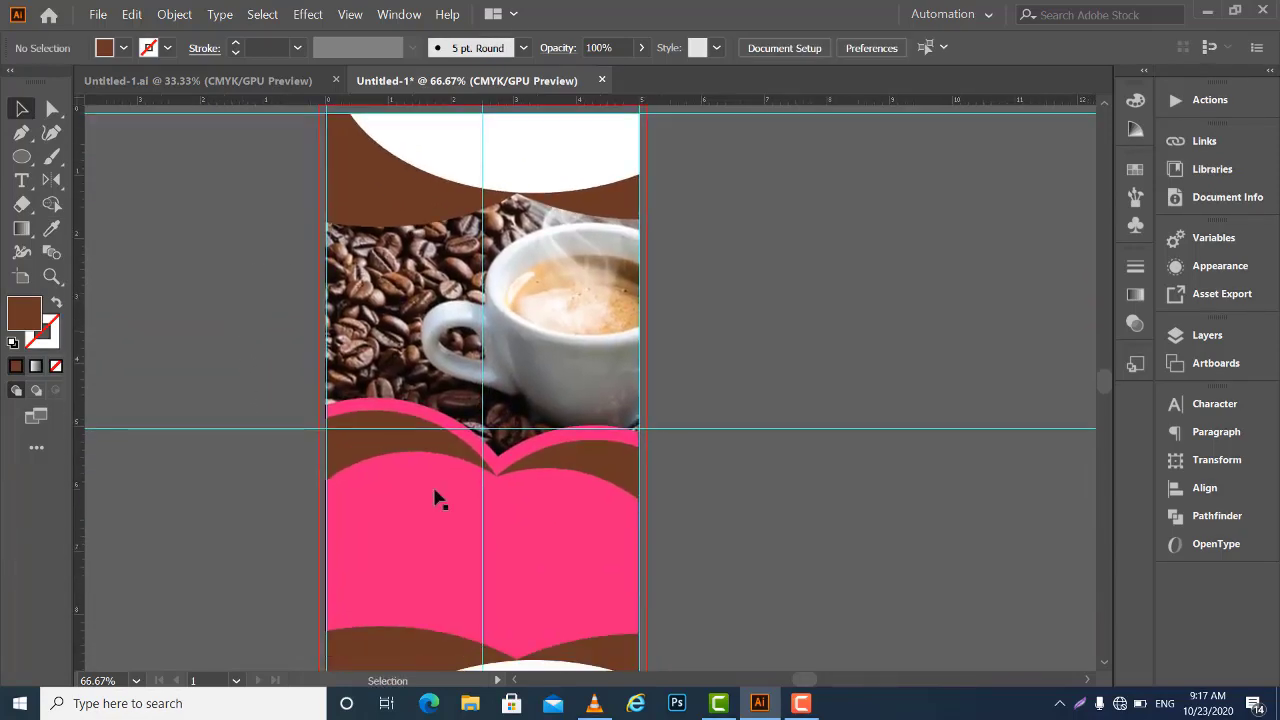
{"action": "left_click", "coordinate": [492, 528]}
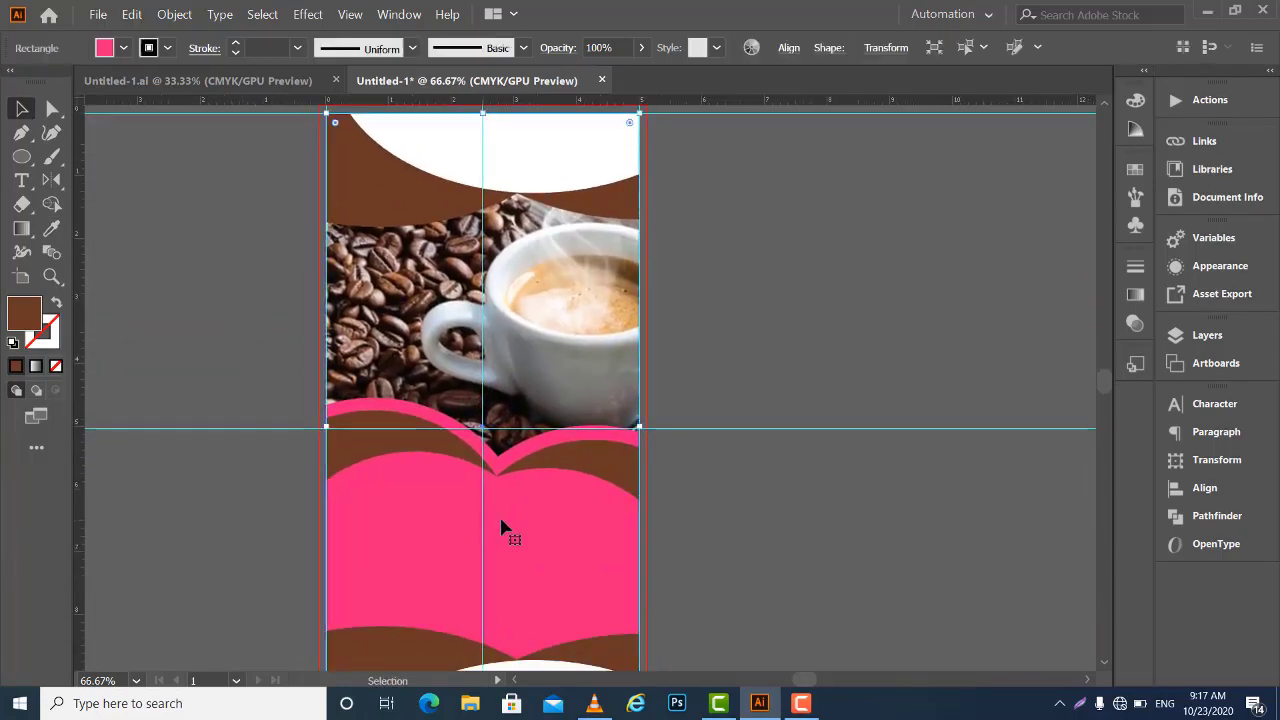
{"action": "left_click", "coordinate": [51, 228]}
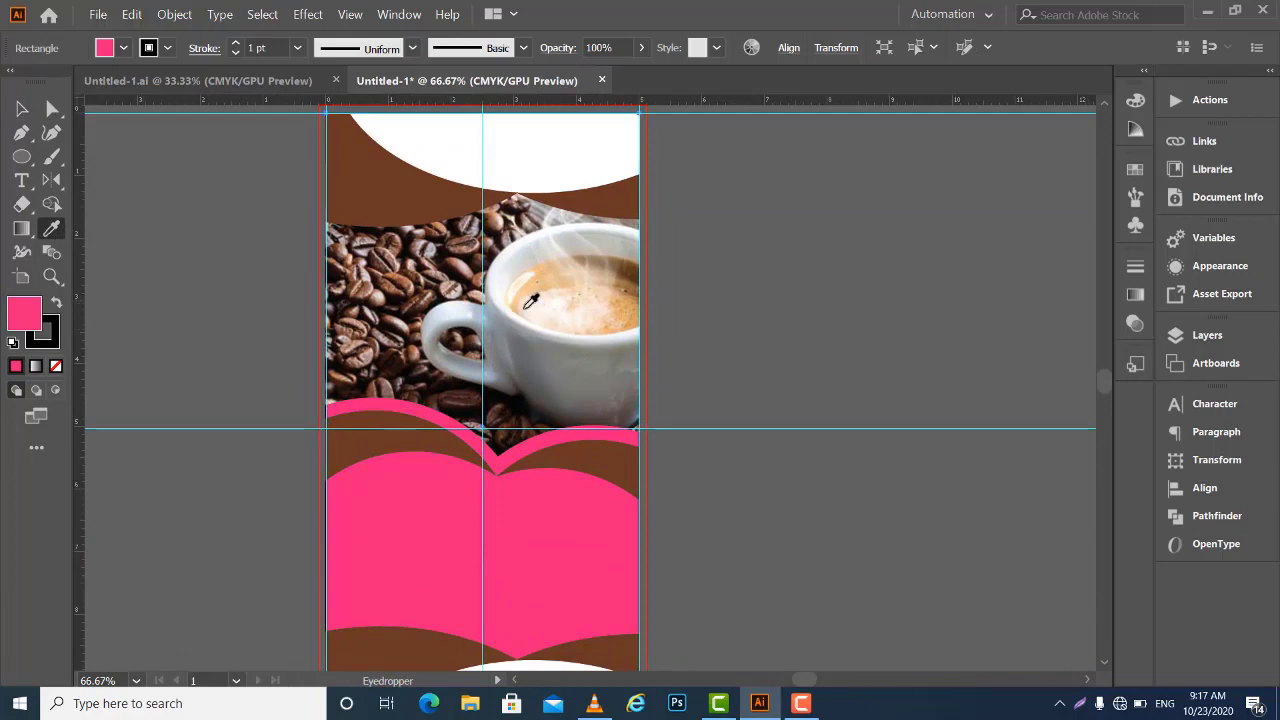
{"action": "left_click", "coordinate": [630, 295]}
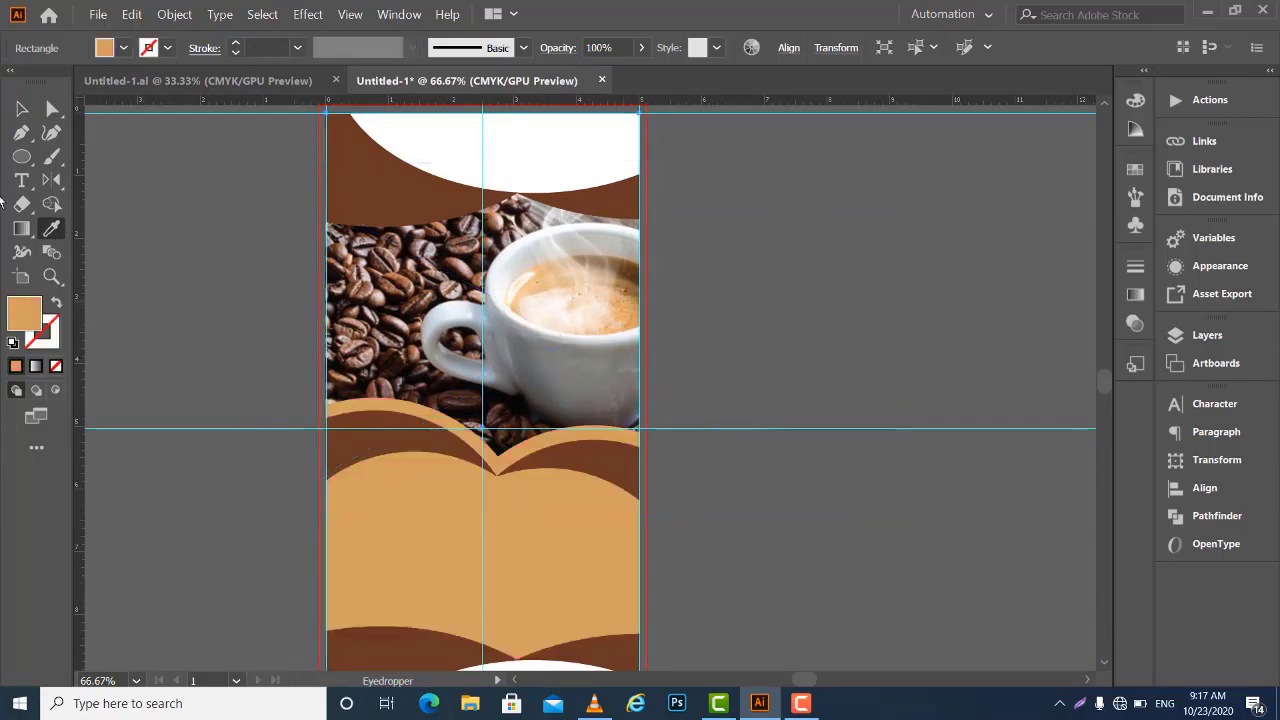
{"action": "left_click", "coordinate": [22, 108]}
{"action": "left_click", "coordinate": [783, 334]}
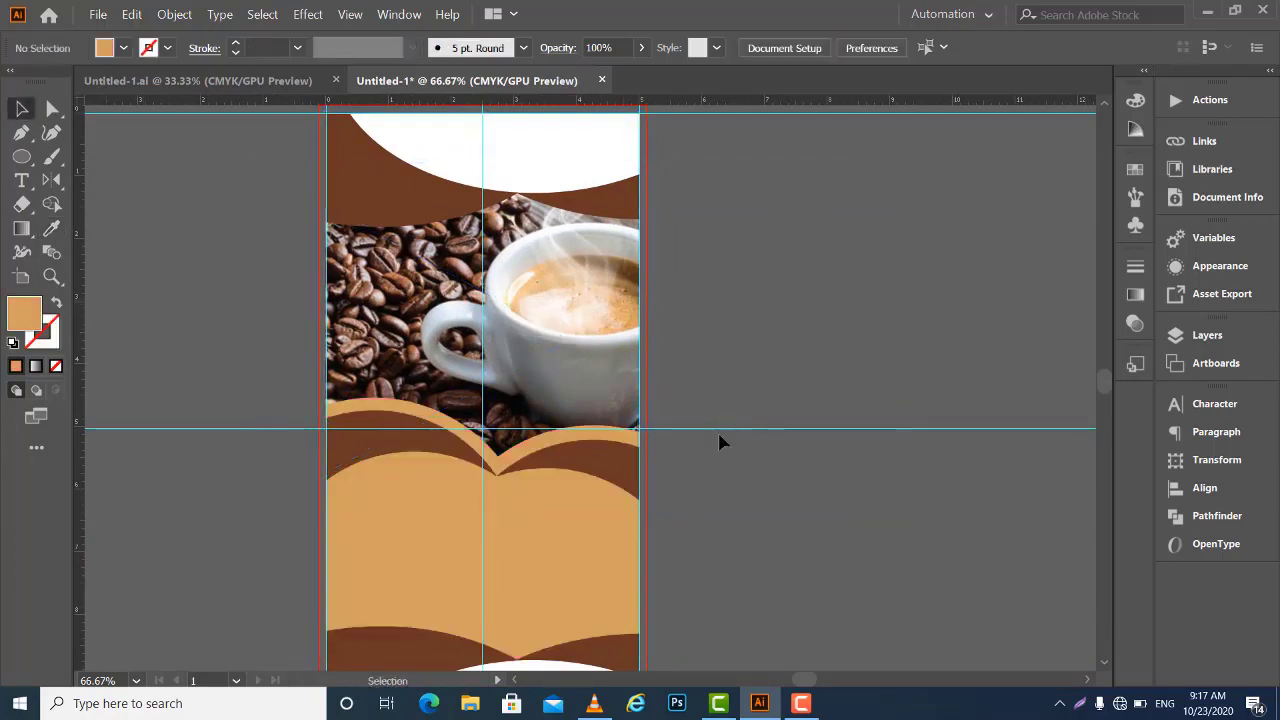
{"action": "left_click_drag", "start_coordinate": [697, 463], "coordinate": [677, 283]}
{"action": "left_click_drag", "start_coordinate": [484, 293], "coordinate": [500, 505]}
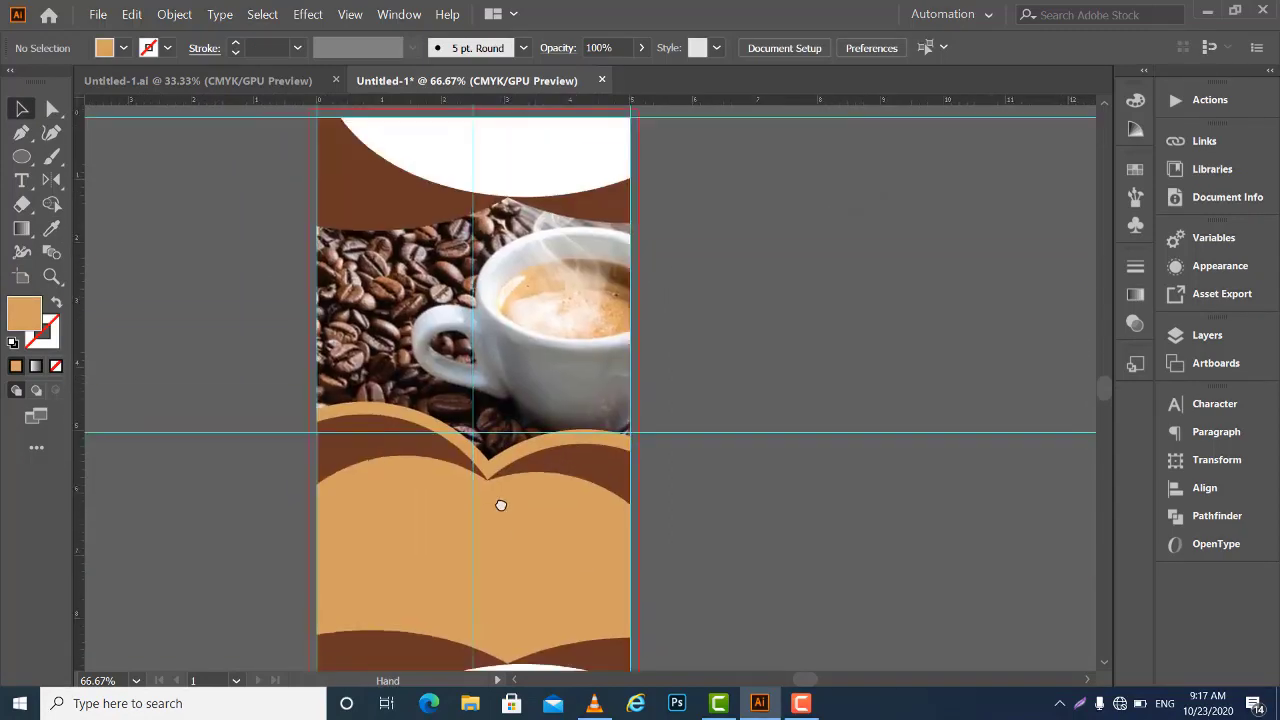
{"action": "left_click_drag", "start_coordinate": [465, 255], "coordinate": [459, 404]}
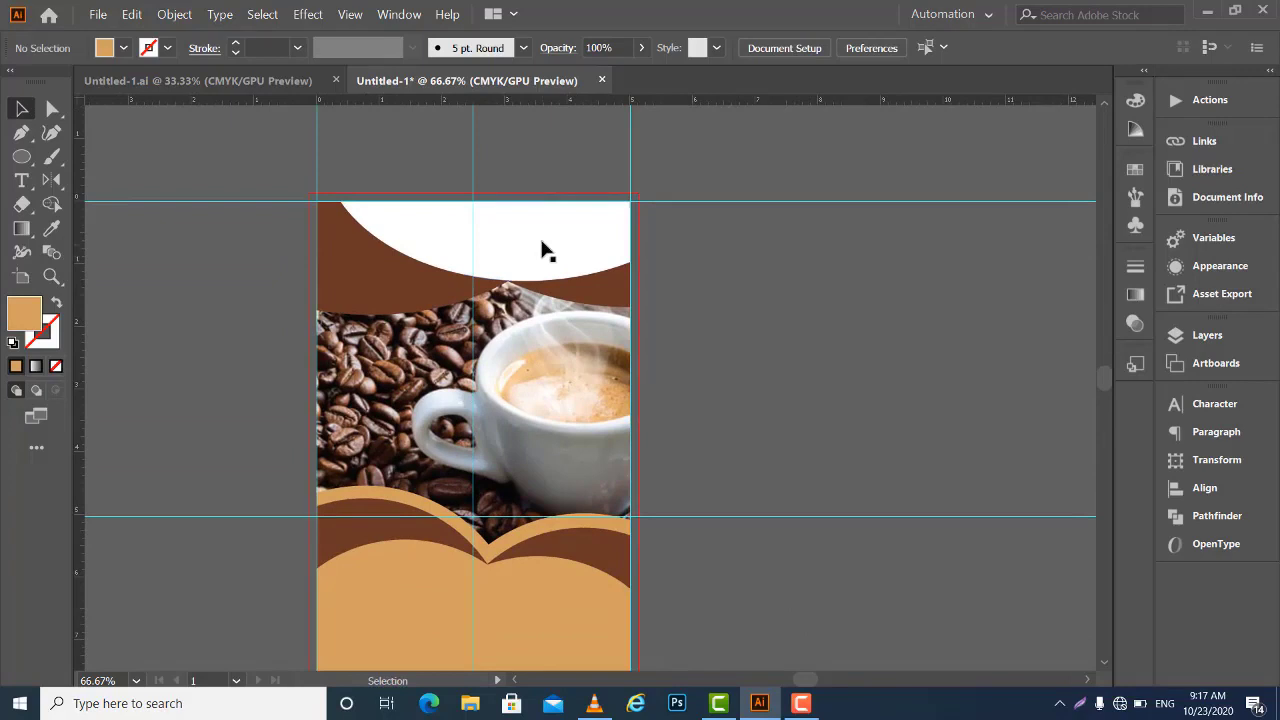
Copy the Hot Coffee text and contact group from the other flyer, Untitled-1.ai
{"action": "left_click", "coordinate": [251, 84]}
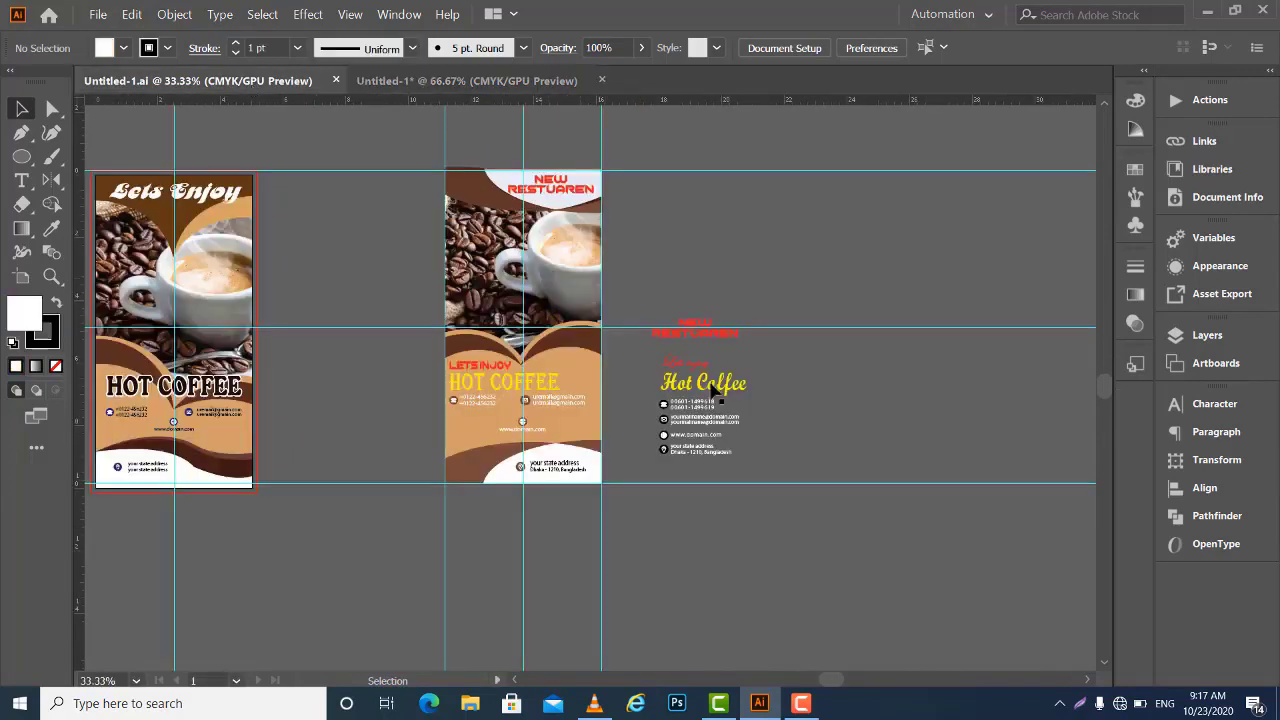
{"action": "left_click_drag", "start_coordinate": [651, 290], "coordinate": [778, 557]}
{"action": "key", "text": "a"}
{"action": "key", "text": "v"}
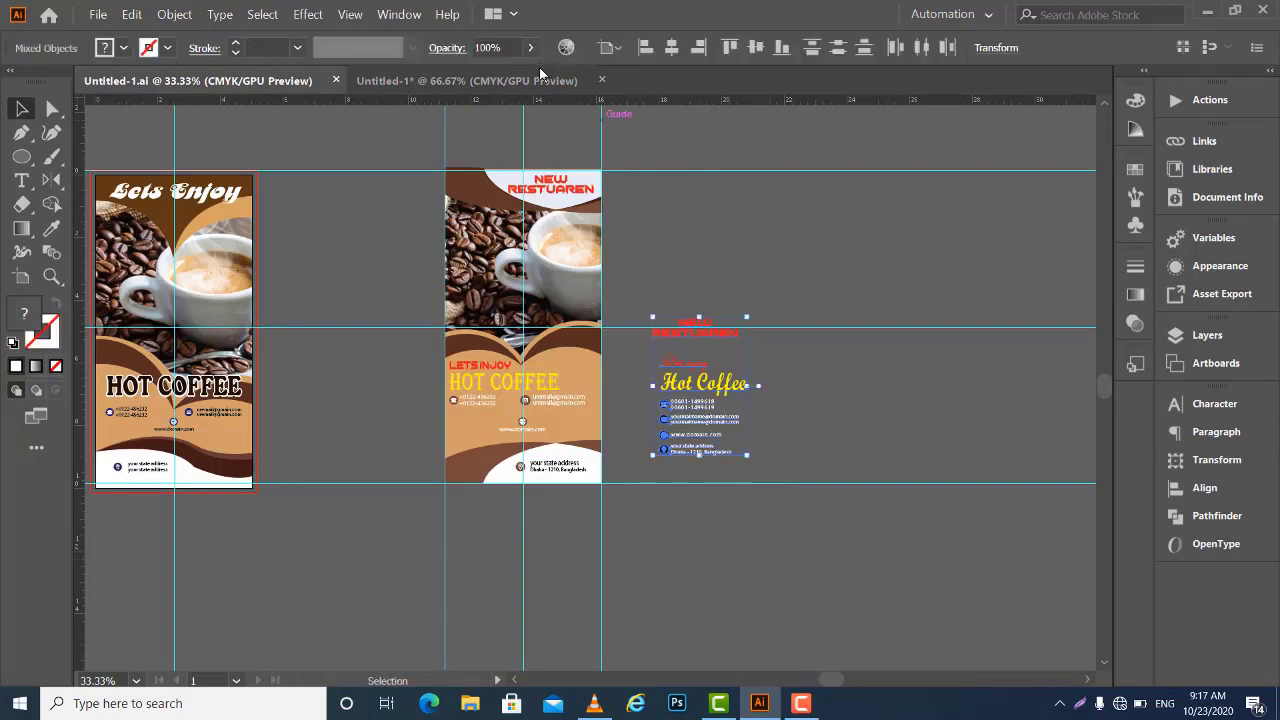
{"action": "left_click", "coordinate": [537, 82]}
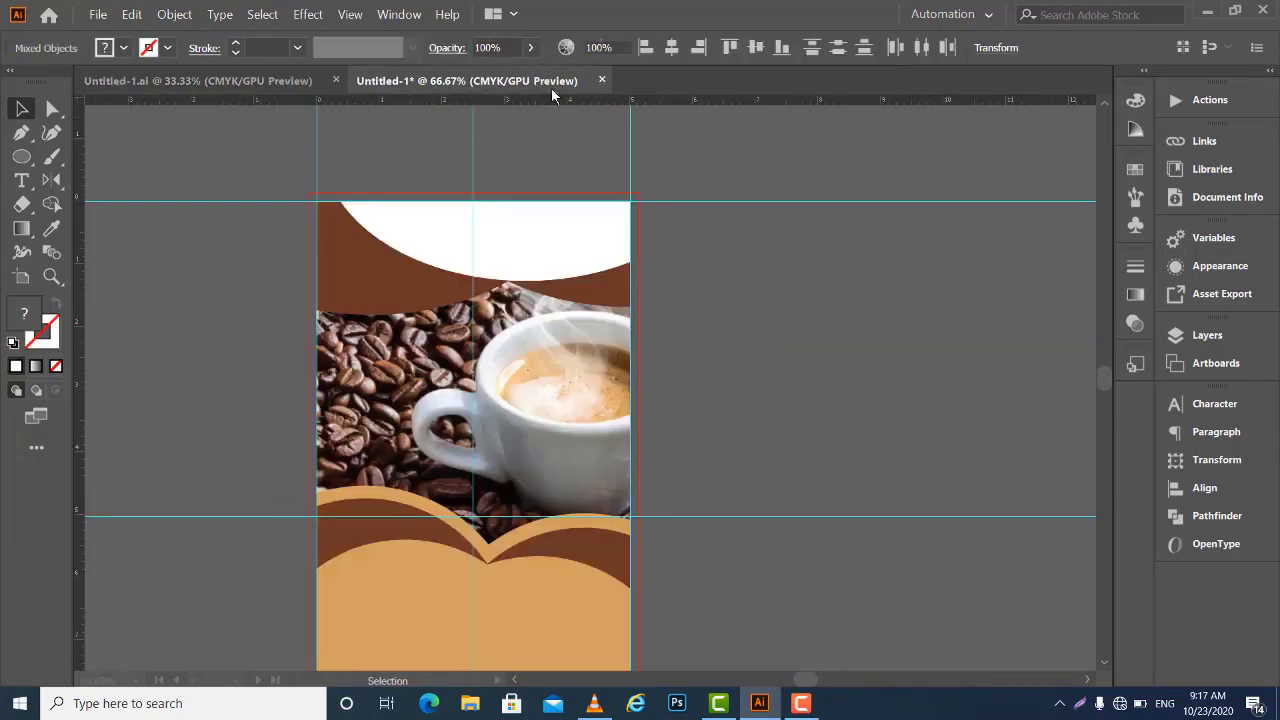
Paste the text into the poster and move NEW RESTUAREN into the top white arc
{"action": "left_click", "coordinate": [727, 341]}
{"action": "scroll", "coordinate": [726, 400], "scroll_direction": "down", "scroll_amount": 3}
{"action": "scroll", "coordinate": [660, 310], "scroll_direction": "right", "scroll_amount": 3}
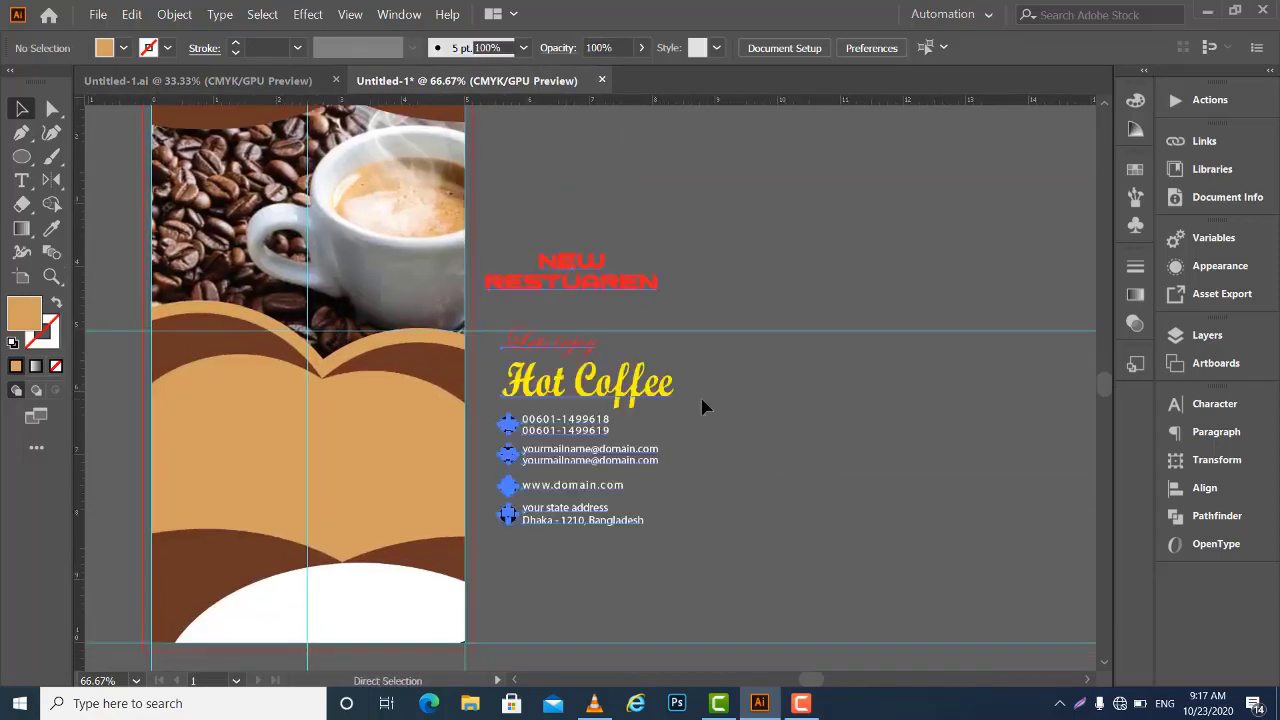
{"action": "scroll", "coordinate": [759, 354], "scroll_direction": "up", "scroll_amount": 3}
{"action": "scroll", "coordinate": [759, 354], "scroll_direction": "left", "scroll_amount": 2}
{"action": "left_click", "coordinate": [760, 354]}
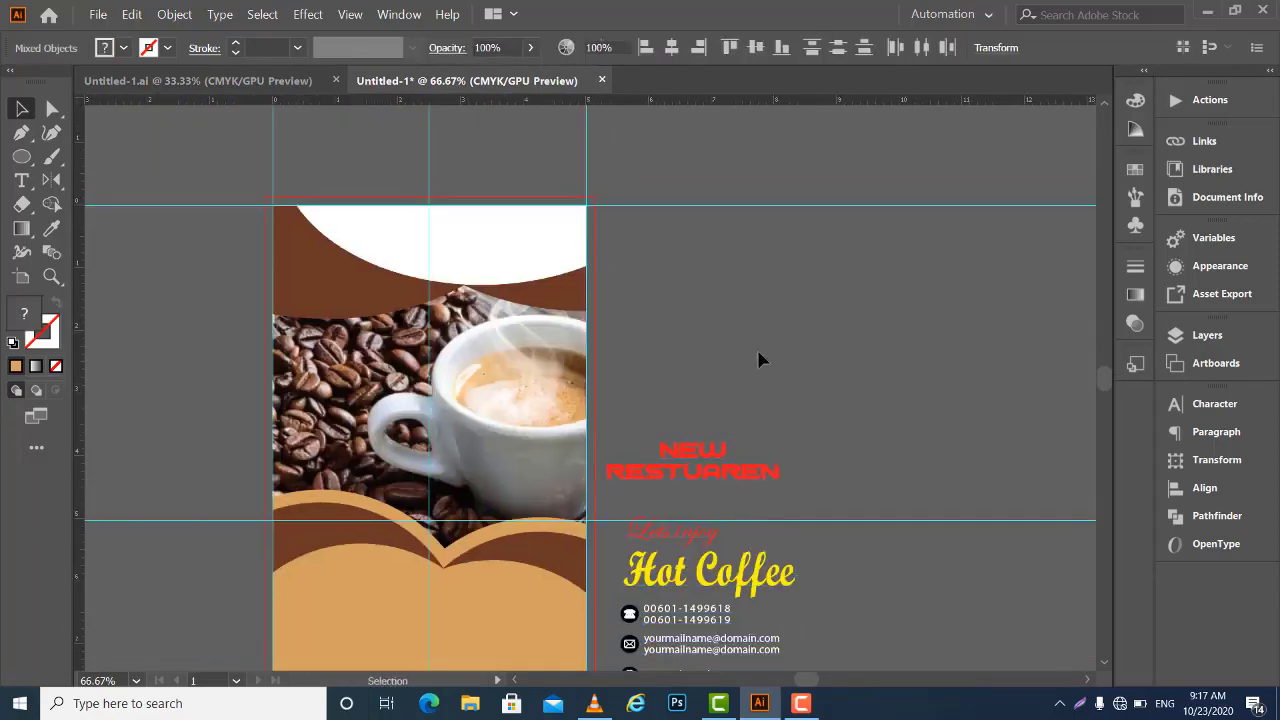
{"action": "mouse_move", "coordinate": [719, 472]}
{"action": "left_mouse_down"}
{"action": "mouse_move", "coordinate": [451, 224]}
{"action": "mouse_move", "coordinate": [516, 254]}
{"action": "left_mouse_up"}
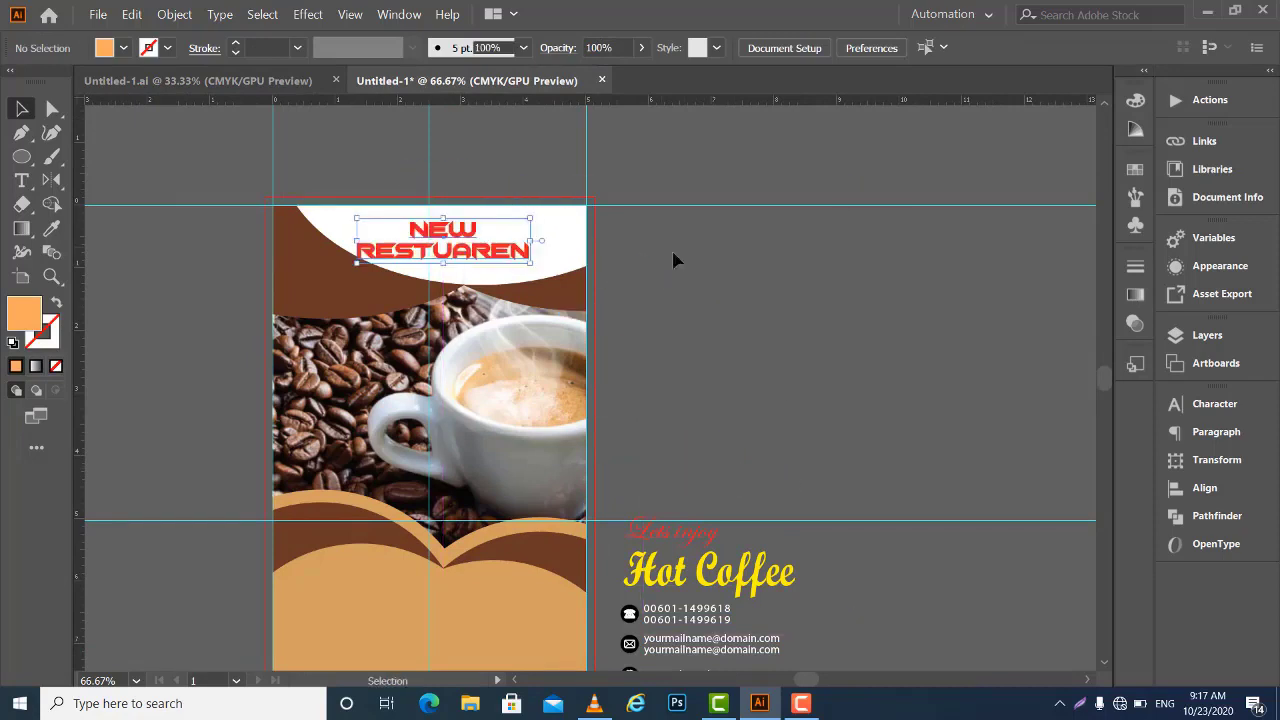
{"action": "left_click", "coordinate": [734, 292]}
Nudge NEW RESTUAREN slightly right in the arc and make it slightly wider
{"action": "key", "text": "ctrl+plus"}
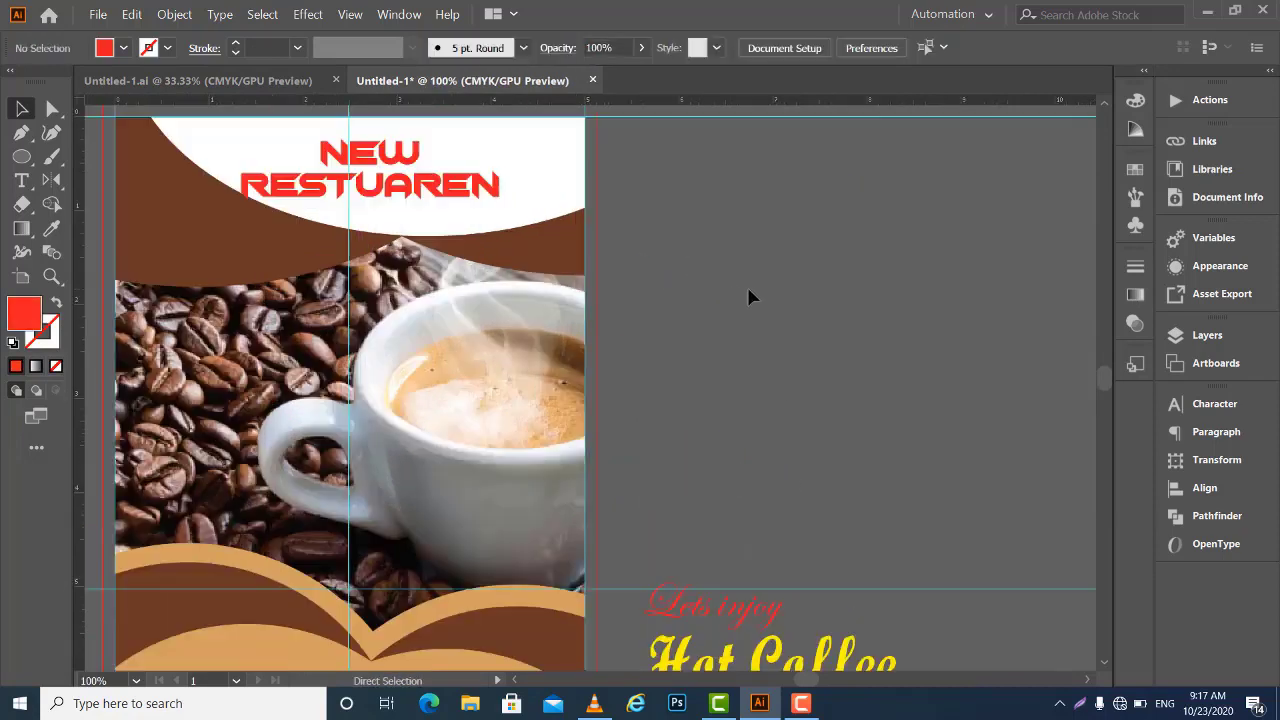
{"action": "left_click_drag", "start_coordinate": [436, 264], "coordinate": [541, 448]}
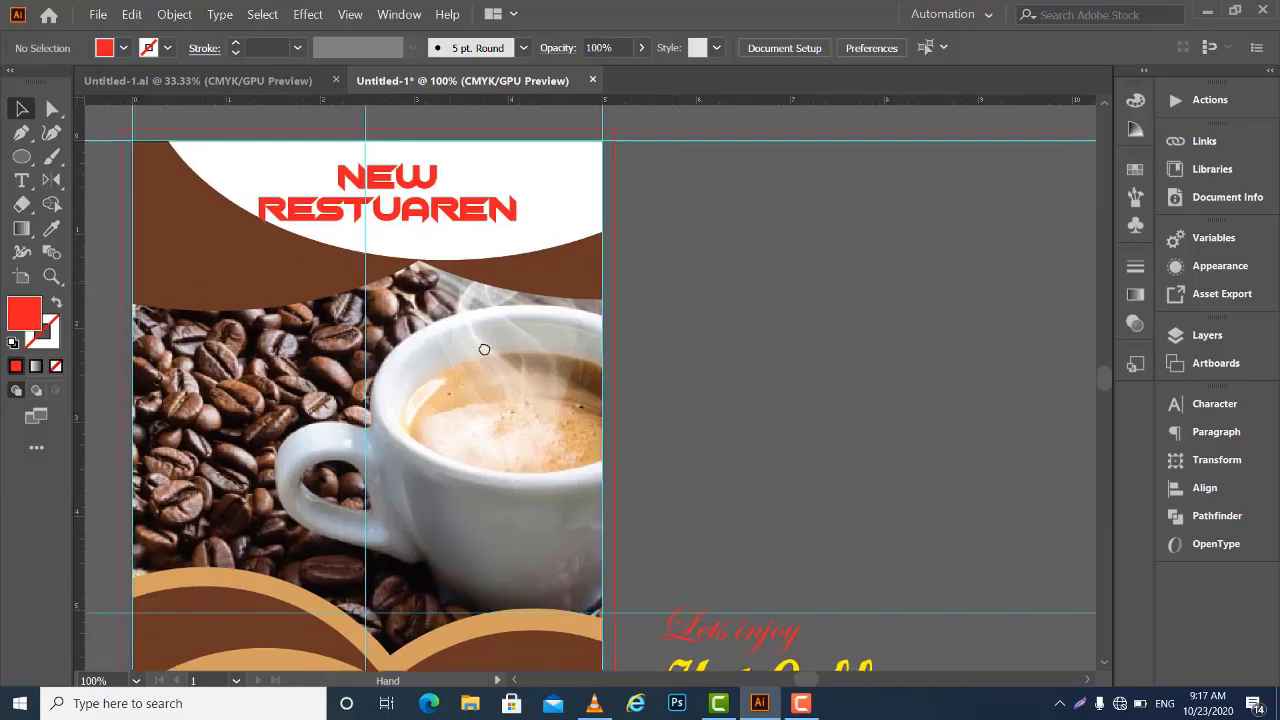
{"action": "left_click_drag", "start_coordinate": [520, 378], "coordinate": [556, 375]}
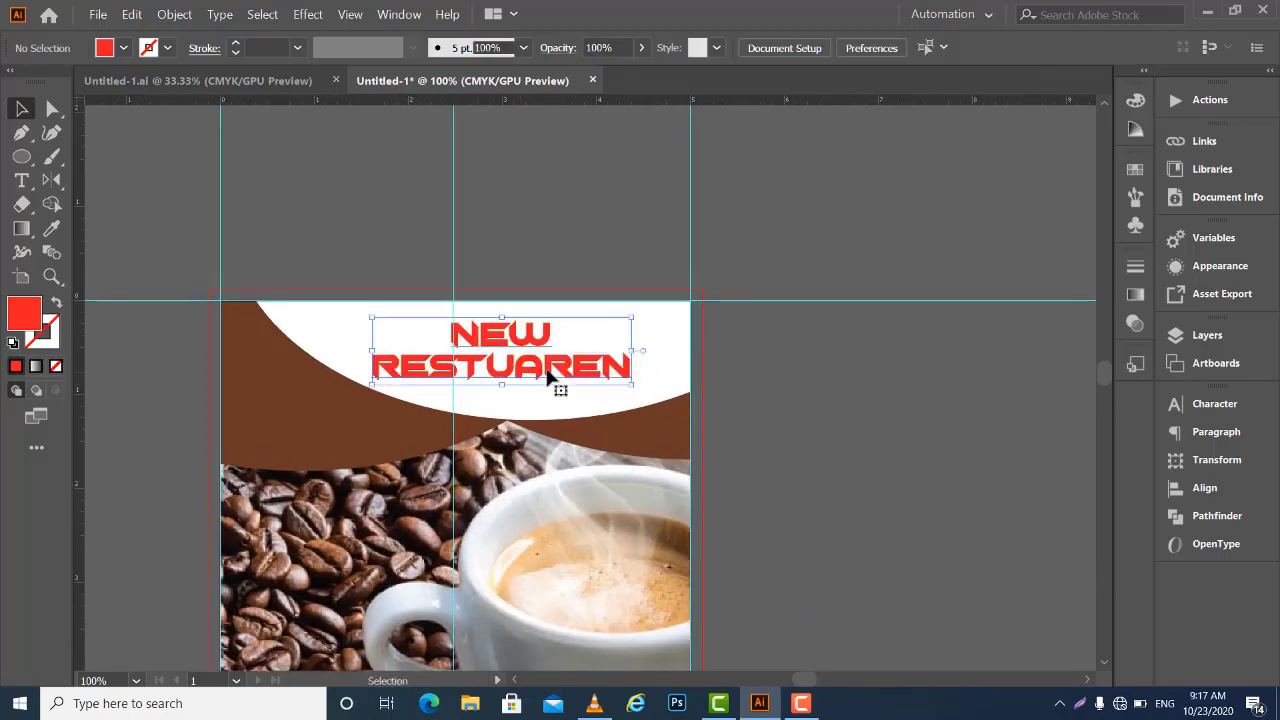
{"action": "left_click_drag", "start_coordinate": [382, 318], "coordinate": [364, 317]}
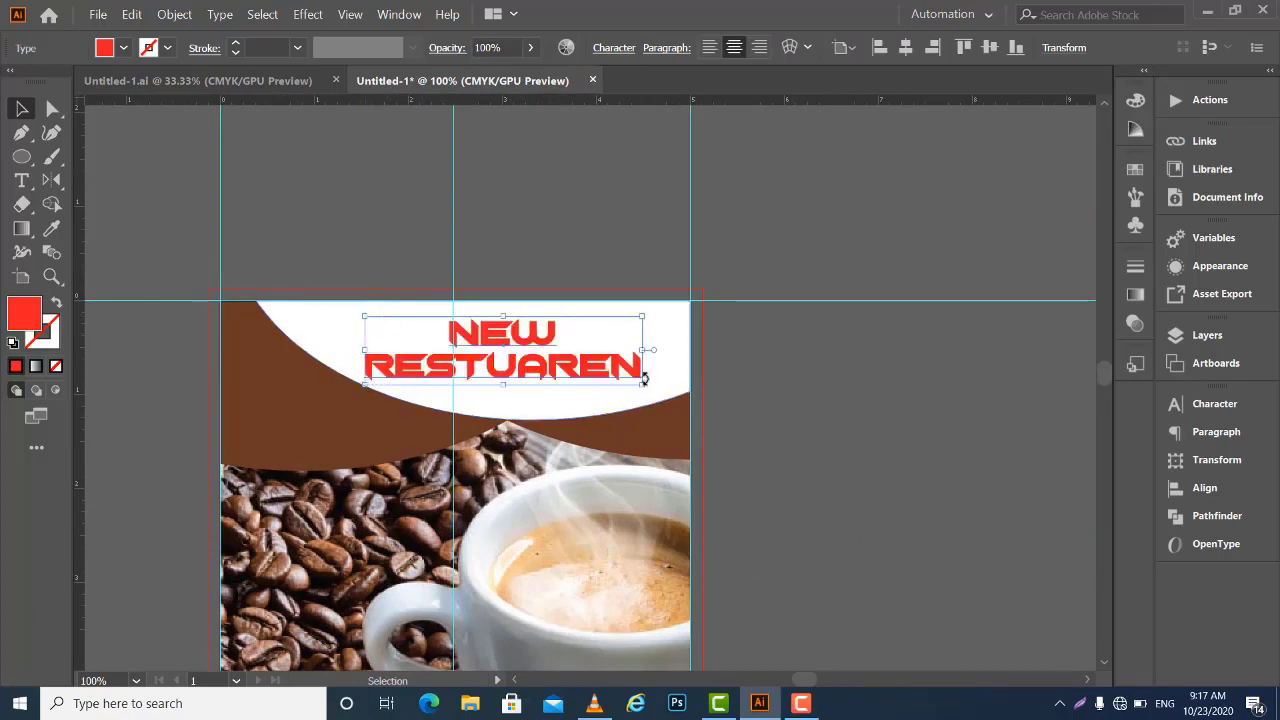
{"action": "left_click_drag", "start_coordinate": [643, 383], "coordinate": [652, 386]}
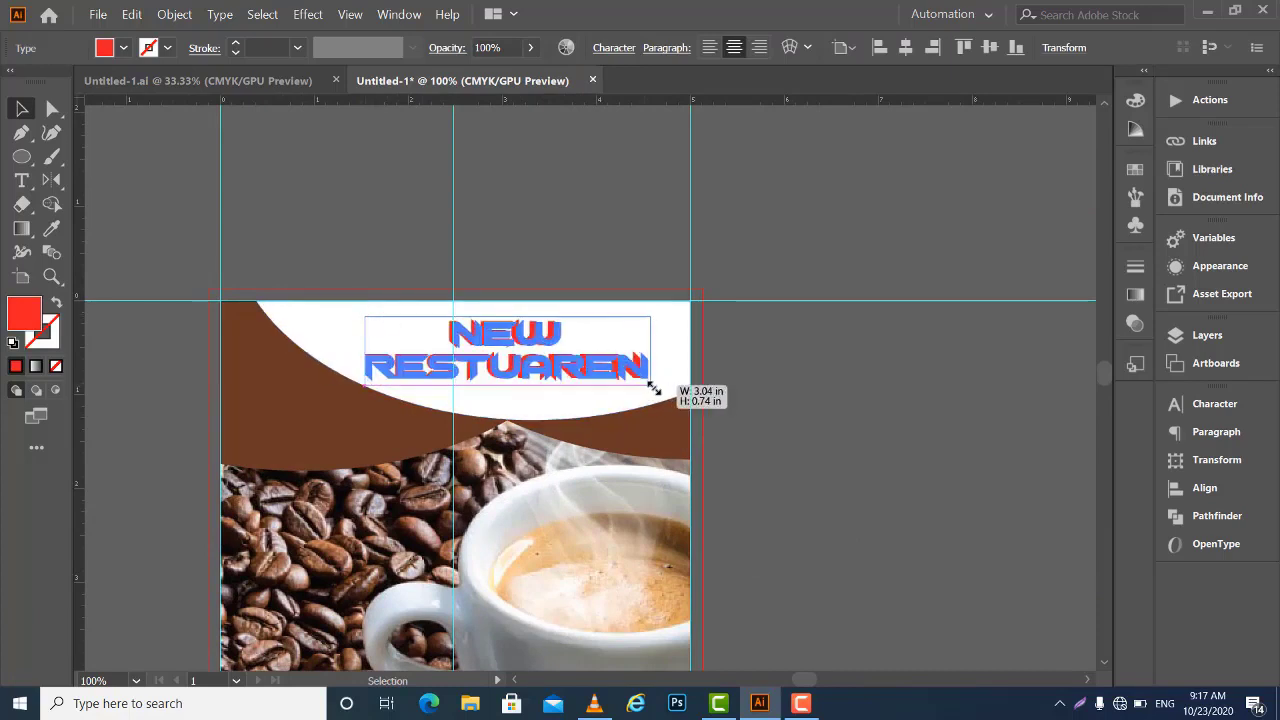
{"action": "left_click", "coordinate": [808, 384]}
Stretch the Lets injoy text leftward and the Hot Coffee text wider
{"action": "left_click_drag", "start_coordinate": [793, 660], "coordinate": [746, 360]}
{"action": "mouse_move", "coordinate": [746, 457]}
{"action": "left_mouse_down"}
{"action": "mouse_move", "coordinate": [735, 445]}
{"action": "mouse_move", "coordinate": [252, 505]}
{"action": "mouse_move", "coordinate": [316, 485]}
{"action": "left_mouse_up"}
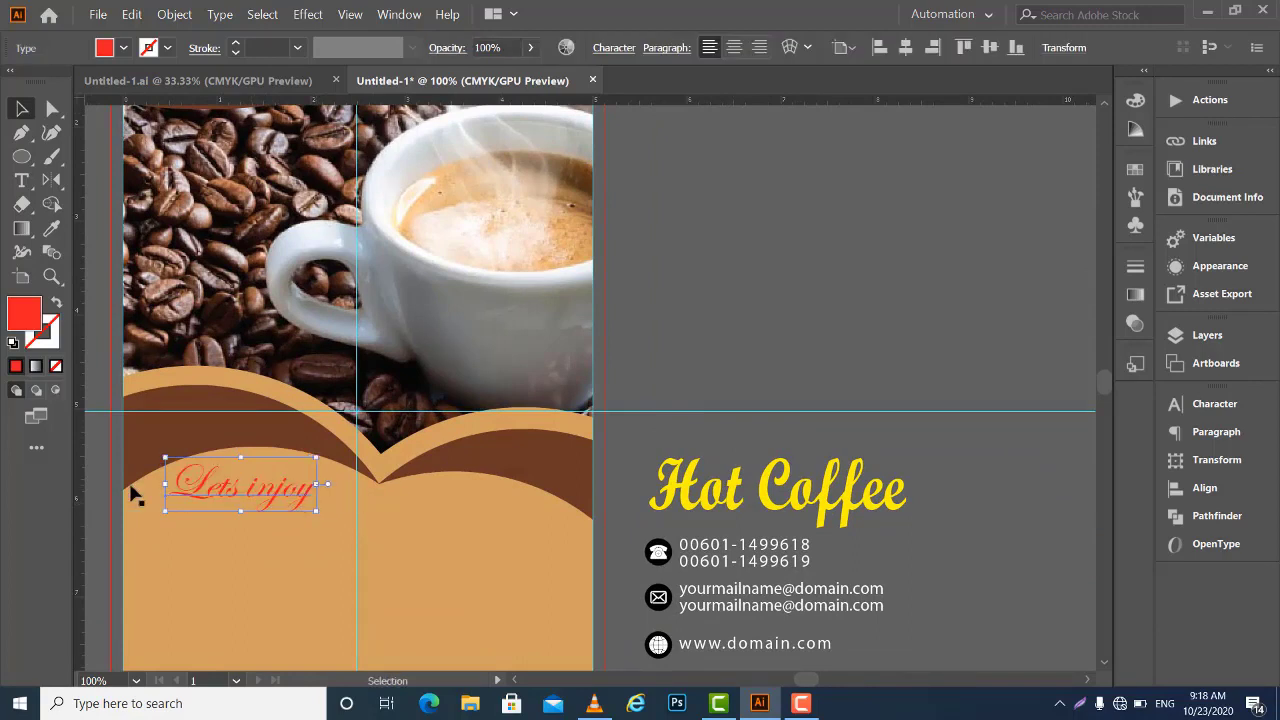
{"action": "left_click_drag", "start_coordinate": [167, 483], "coordinate": [160, 483]}
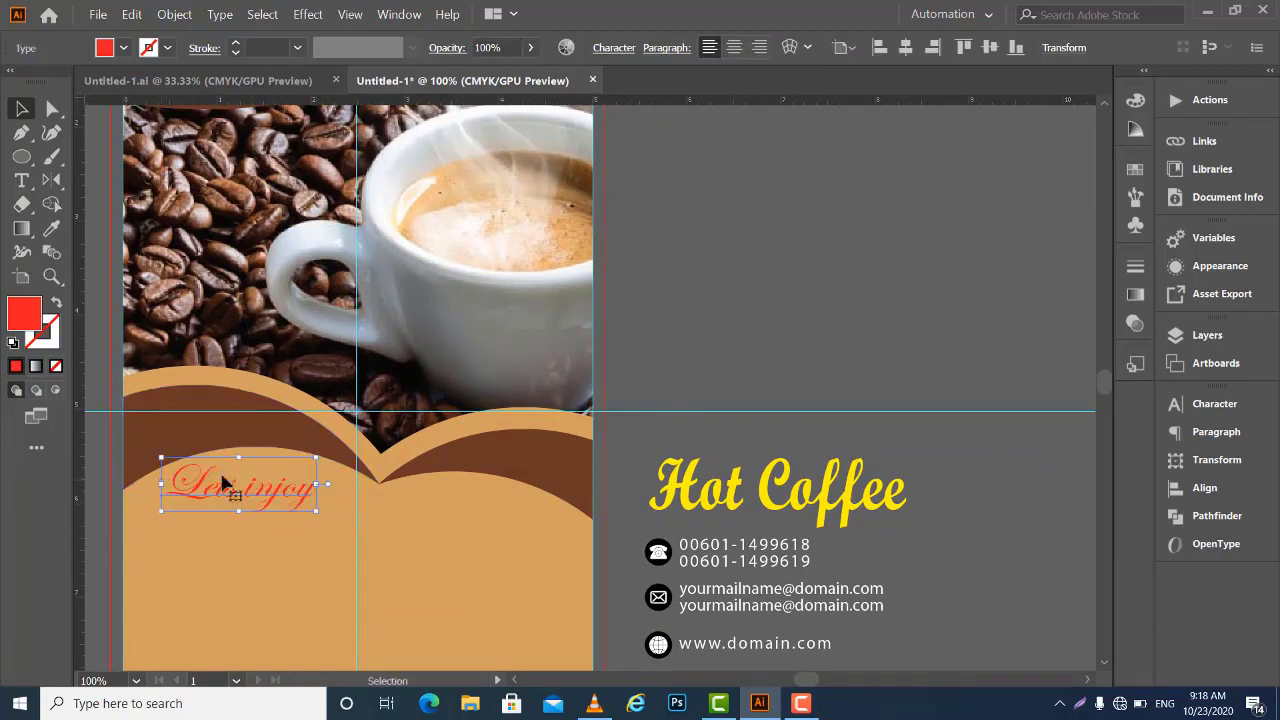
{"action": "mouse_move", "coordinate": [740, 481]}
{"action": "left_mouse_down"}
{"action": "mouse_move", "coordinate": [740, 358]}
{"action": "mouse_move", "coordinate": [288, 422]}
{"action": "left_mouse_up"}
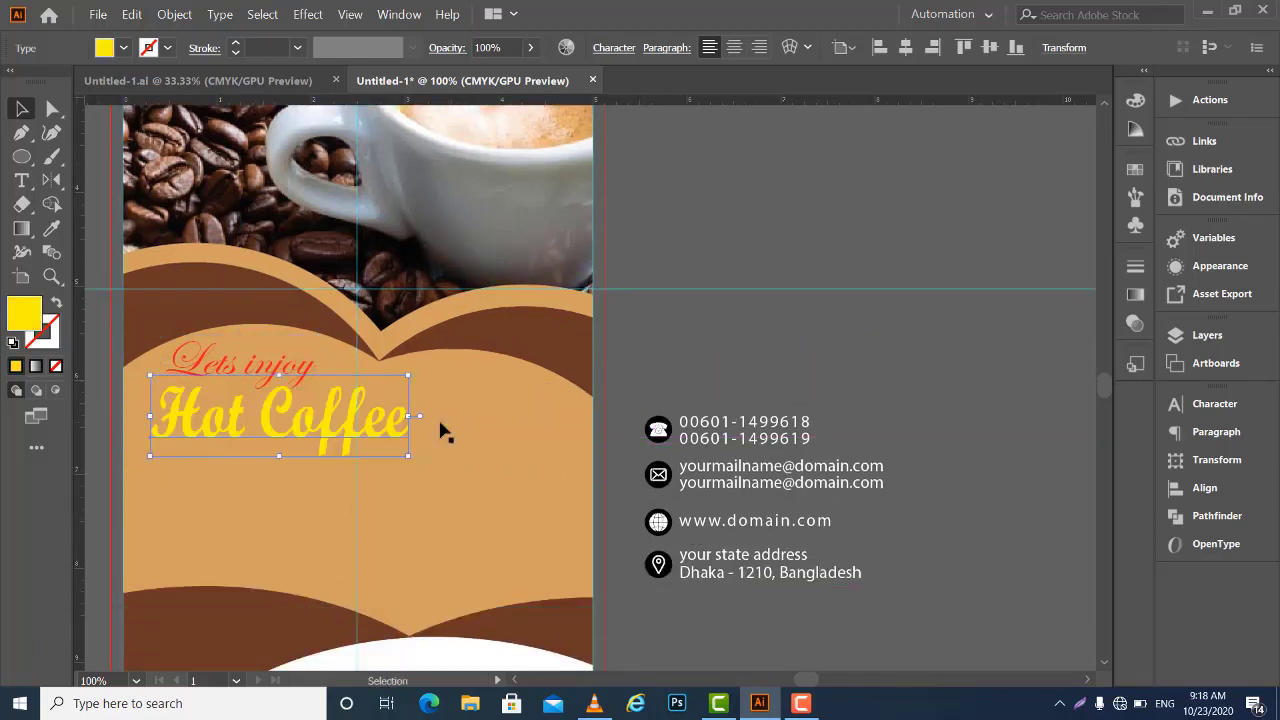
{"action": "left_click_drag", "start_coordinate": [408, 417], "coordinate": [476, 416]}
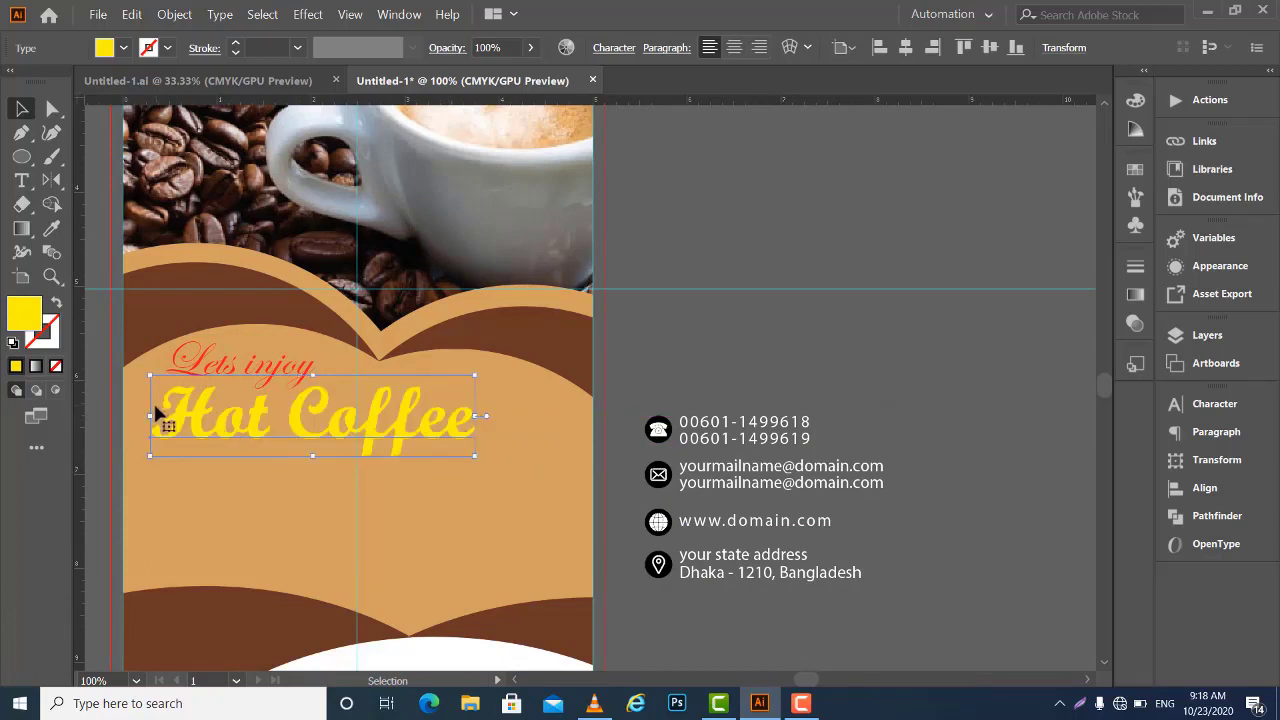
Left-align Lets injoy to the Hot Coffee key object, then reposition and enlarge both
{"action": "left_click", "coordinate": [216, 372], "text": "shift"}
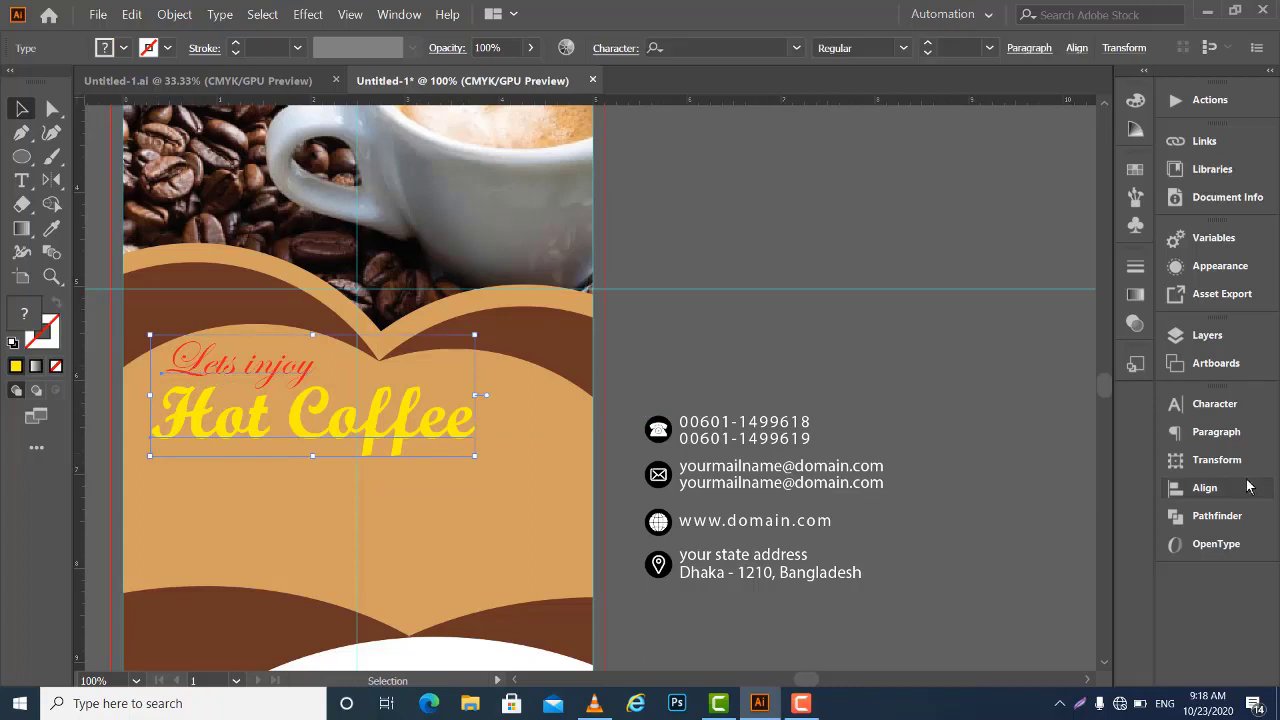
{"action": "left_click", "coordinate": [1192, 490]}
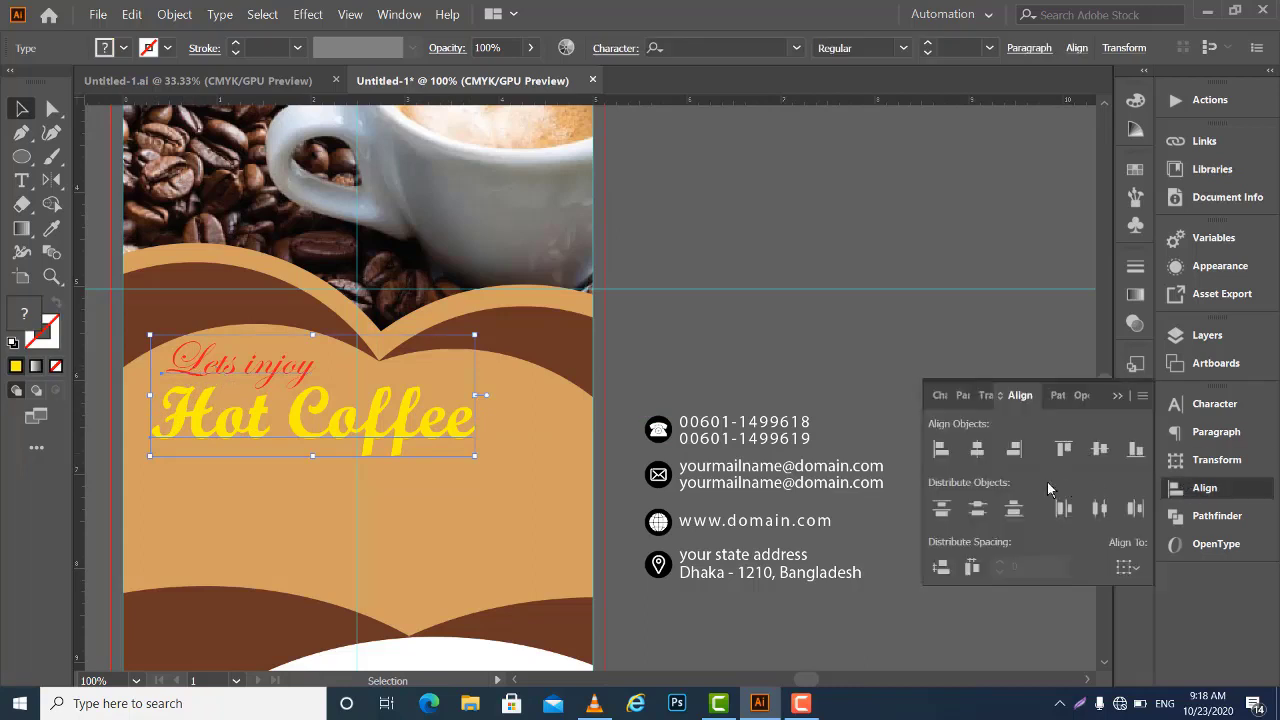
{"action": "left_click", "coordinate": [940, 451]}
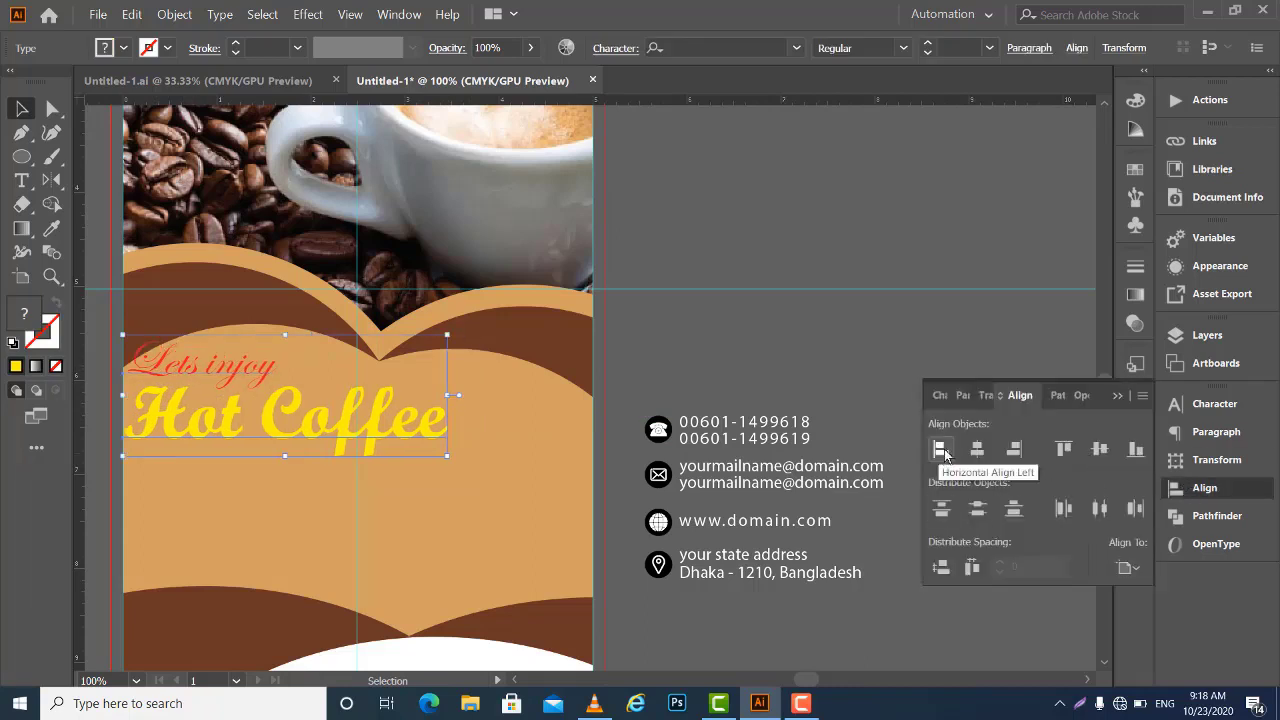
{"action": "left_click", "coordinate": [1127, 566]}
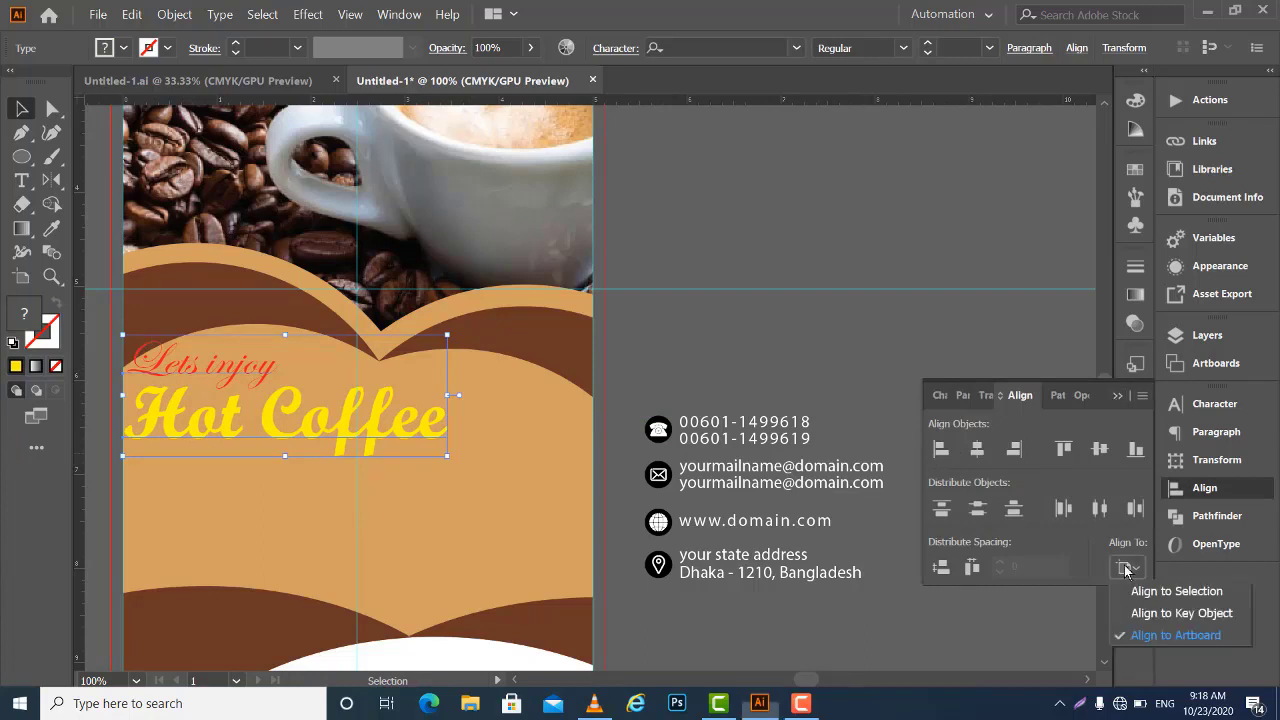
{"action": "left_click", "coordinate": [1160, 614]}
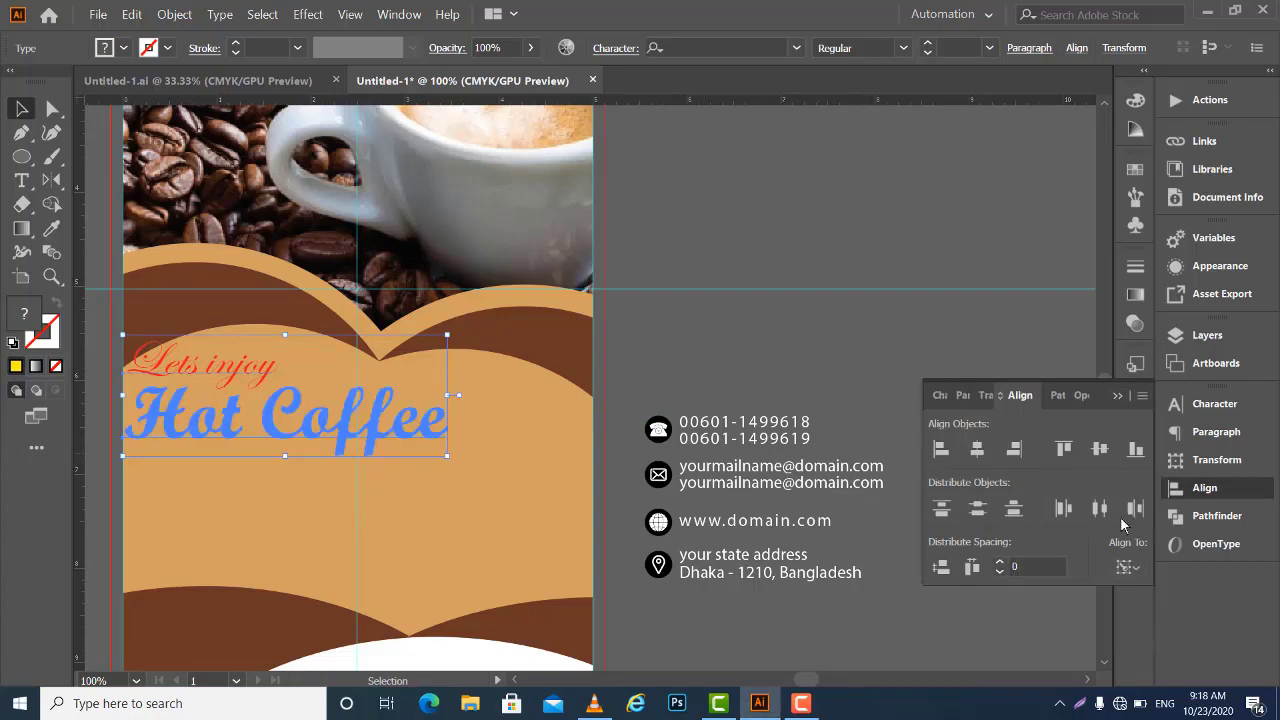
{"action": "left_click", "coordinate": [1096, 462]}
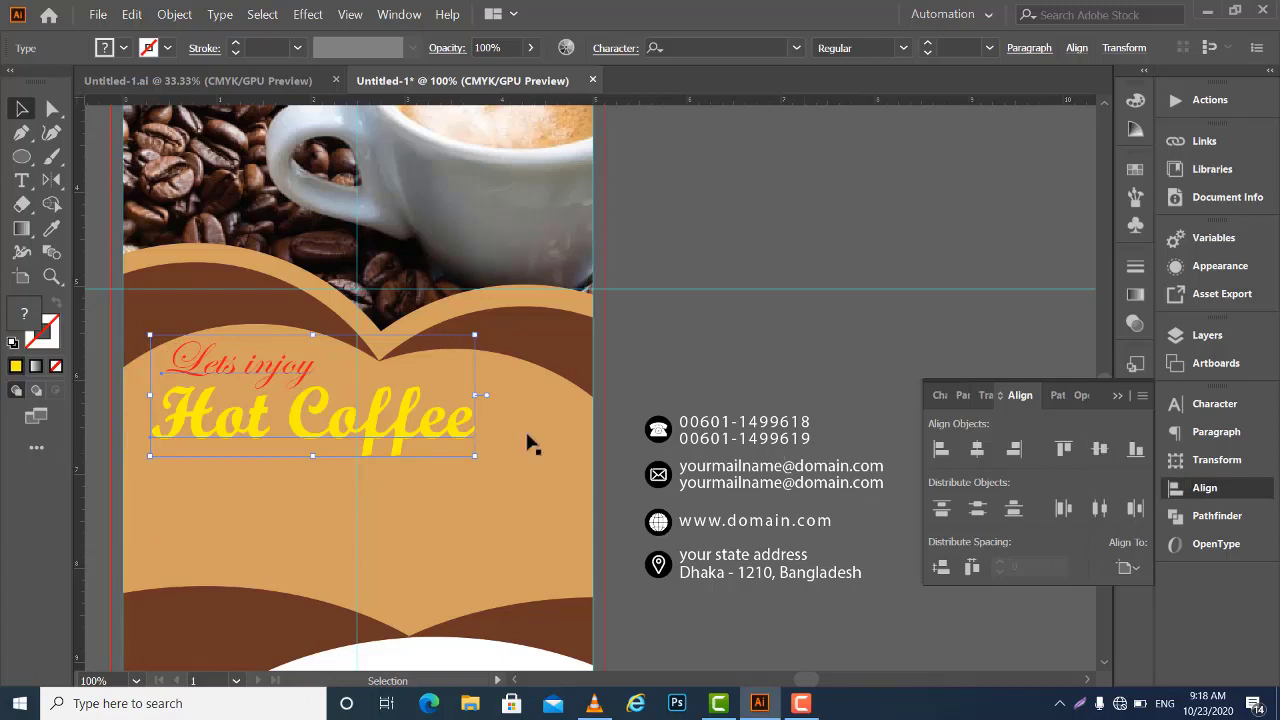
{"action": "left_click", "coordinate": [1117, 398]}
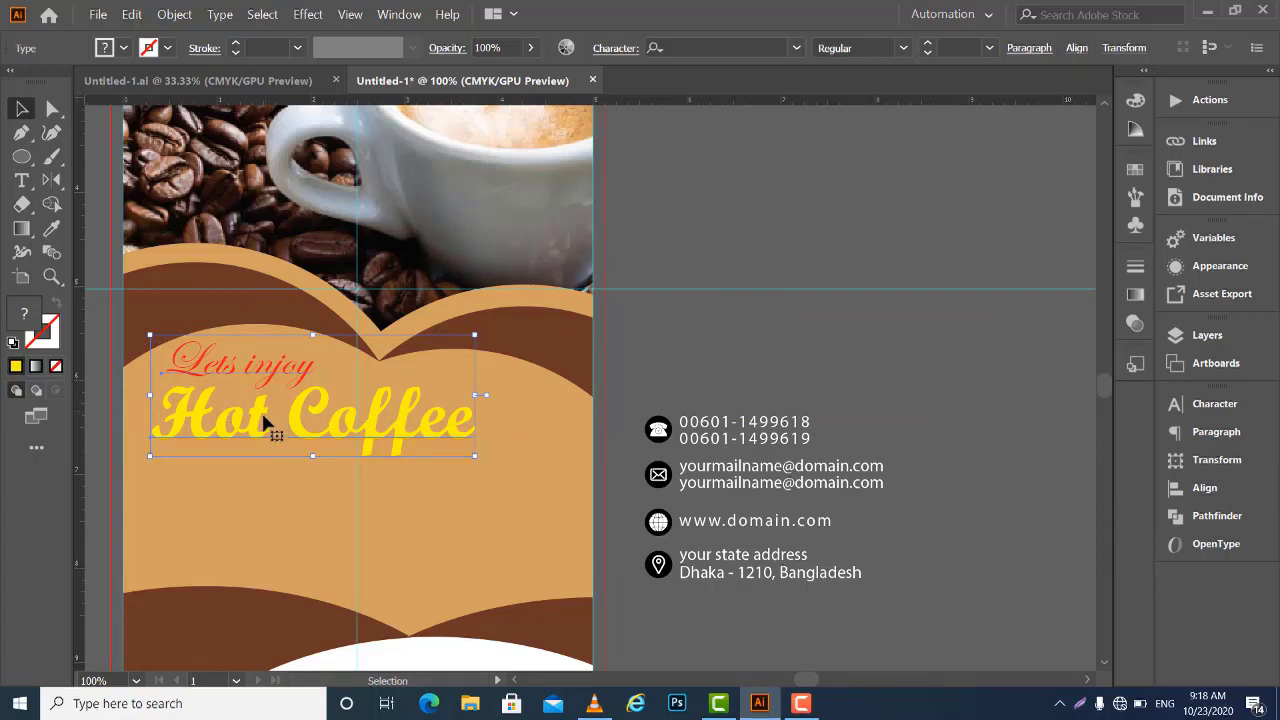
{"action": "left_click_drag", "start_coordinate": [258, 419], "coordinate": [254, 415]}
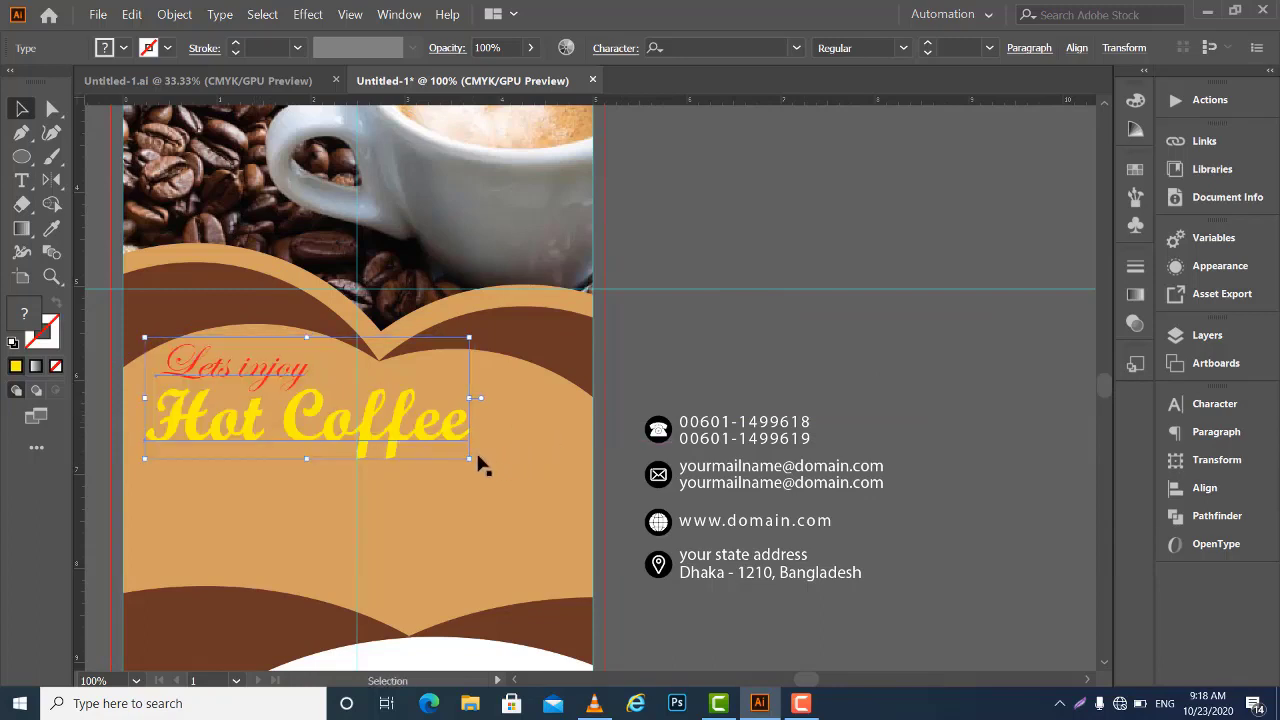
{"action": "left_click_drag", "start_coordinate": [466, 457], "coordinate": [491, 461]}
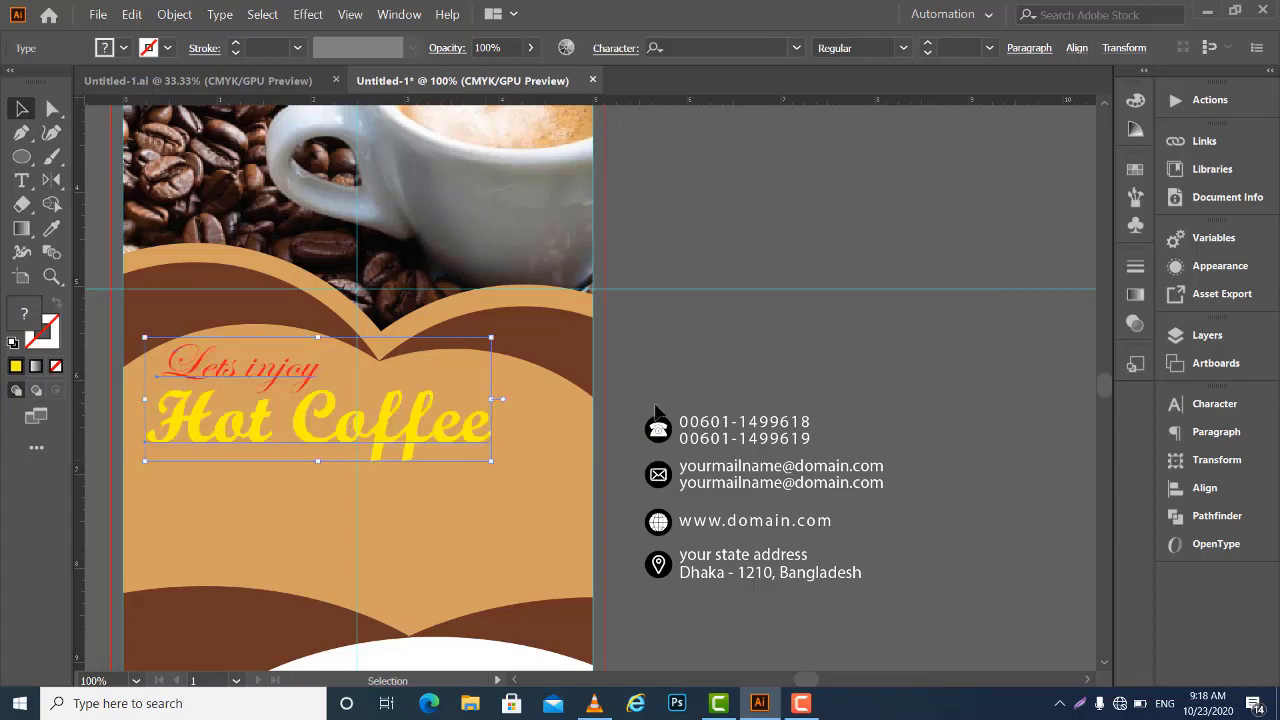
{"action": "left_click", "coordinate": [951, 377]}
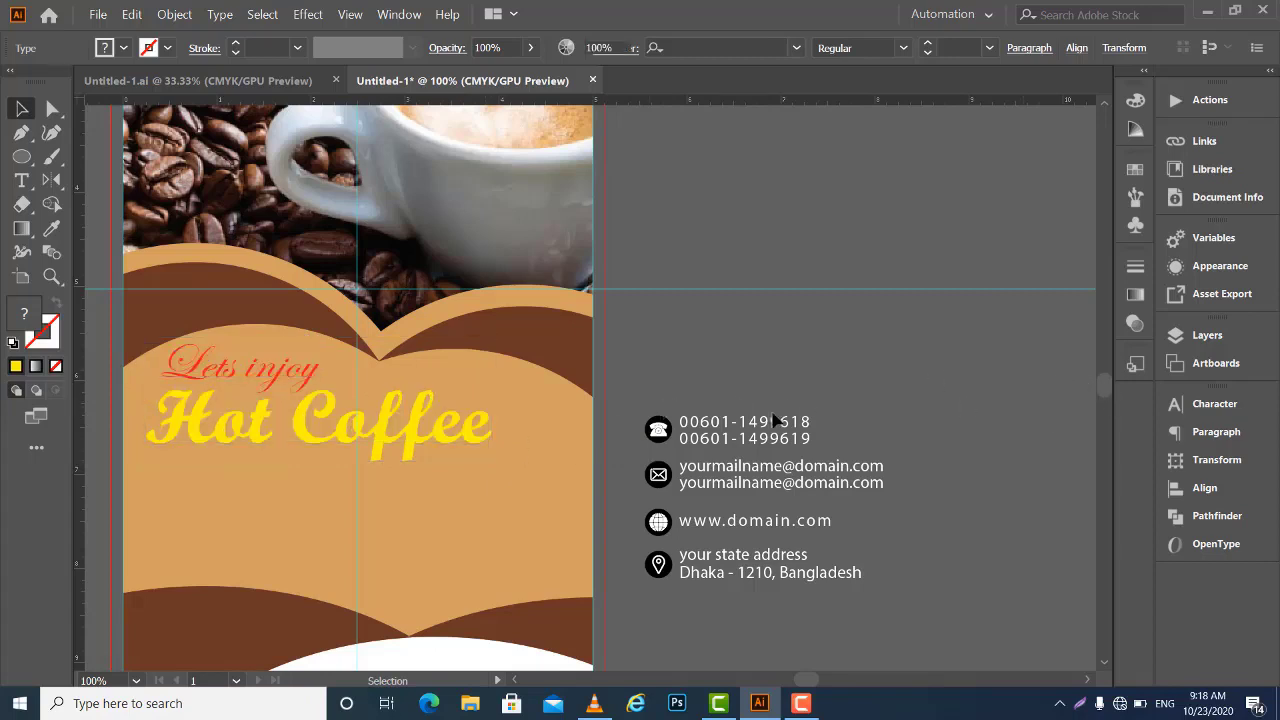
Position the phone block below Hot Coffee and group the email block beside it
{"action": "left_click", "coordinate": [733, 441]}
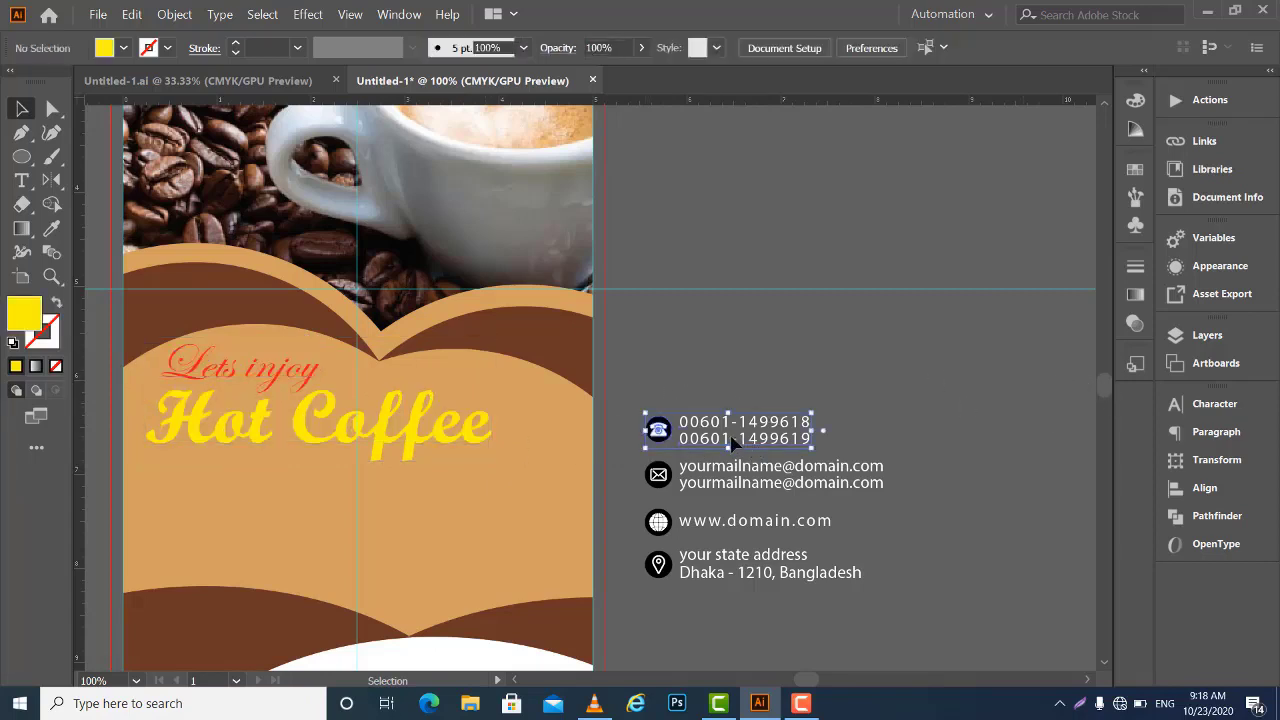
{"action": "mouse_move", "coordinate": [729, 443]}
{"action": "left_mouse_down"}
{"action": "mouse_move", "coordinate": [913, 413]}
{"action": "mouse_move", "coordinate": [406, 469]}
{"action": "left_mouse_up"}
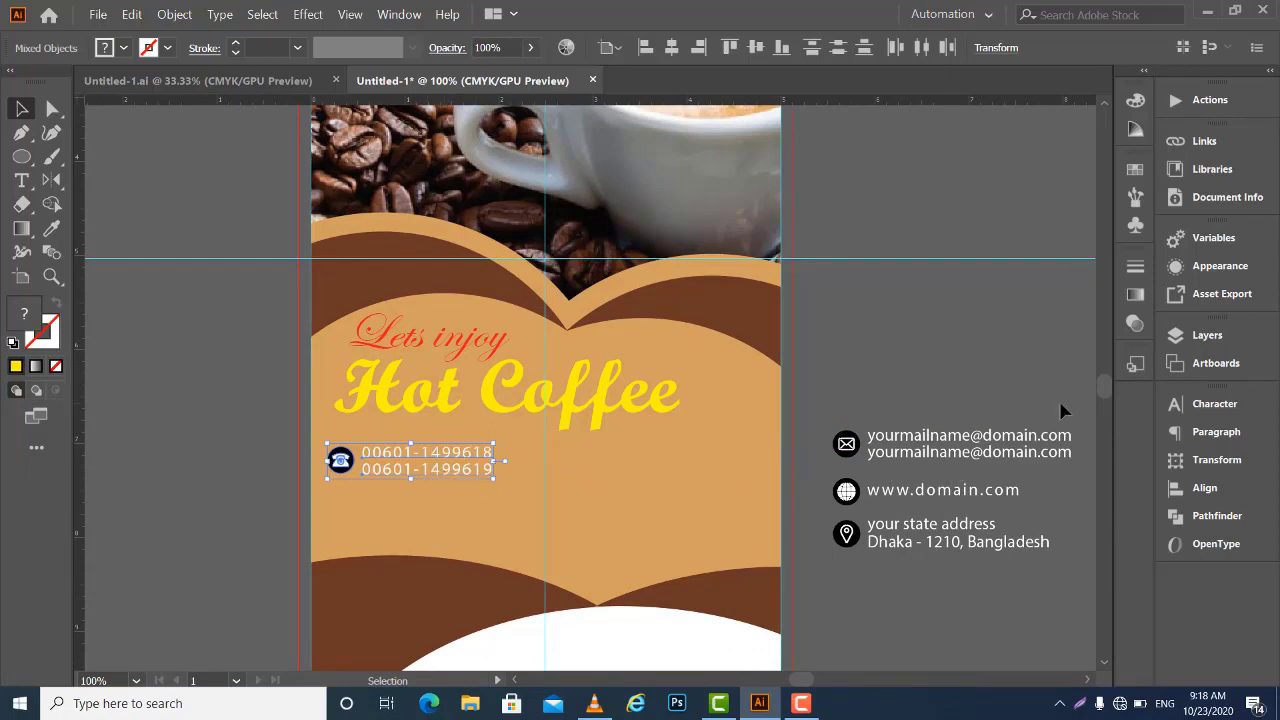
{"action": "key", "text": "Right"}
{"action": "key", "text": "Right"}
{"action": "key", "text": "Right"}
{"action": "key", "text": "Right"}
{"action": "key", "text": "Right"}
{"action": "key", "text": "Right"}
{"action": "key", "text": "Right"}
{"action": "key", "text": "Right"}
{"action": "key", "text": "Up"}
{"action": "key", "text": "Right"}
{"action": "key", "text": "Right"}
{"action": "key", "text": "Up"}
{"action": "key", "text": "Up"}
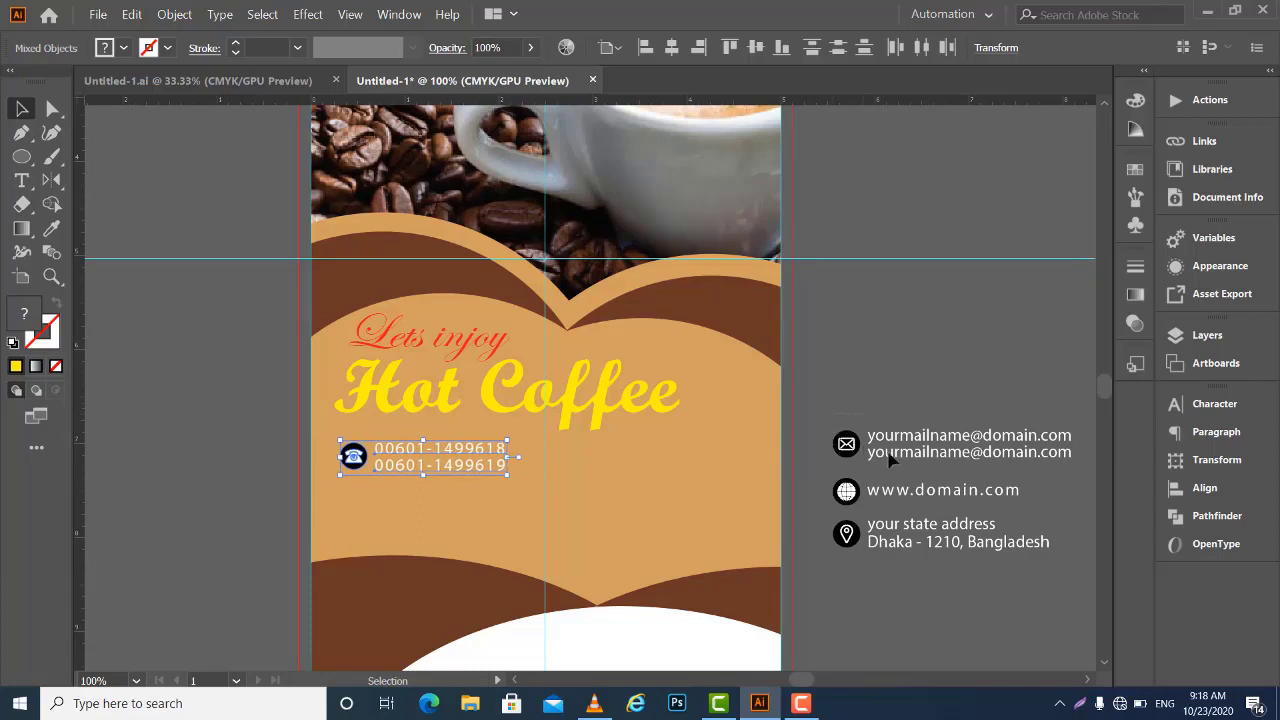
{"action": "left_click_drag", "start_coordinate": [872, 455], "coordinate": [649, 469]}
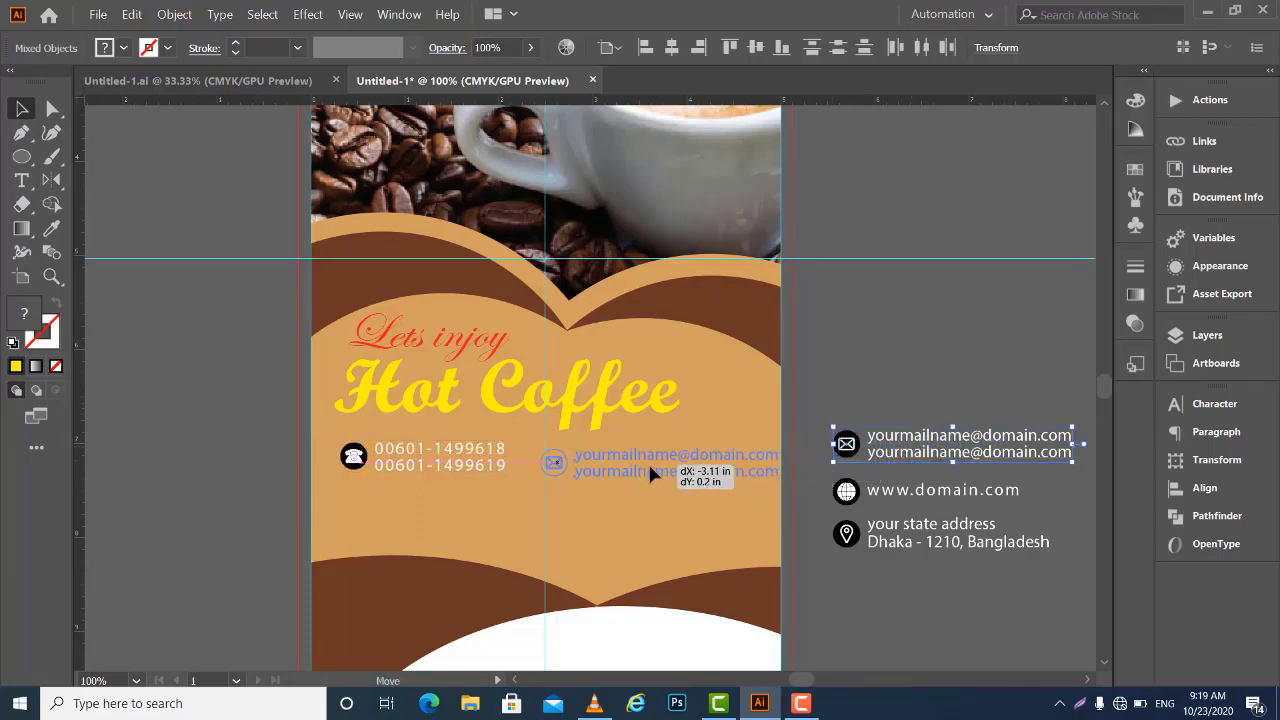
{"action": "left_click_drag", "start_coordinate": [650, 467], "coordinate": [633, 465]}
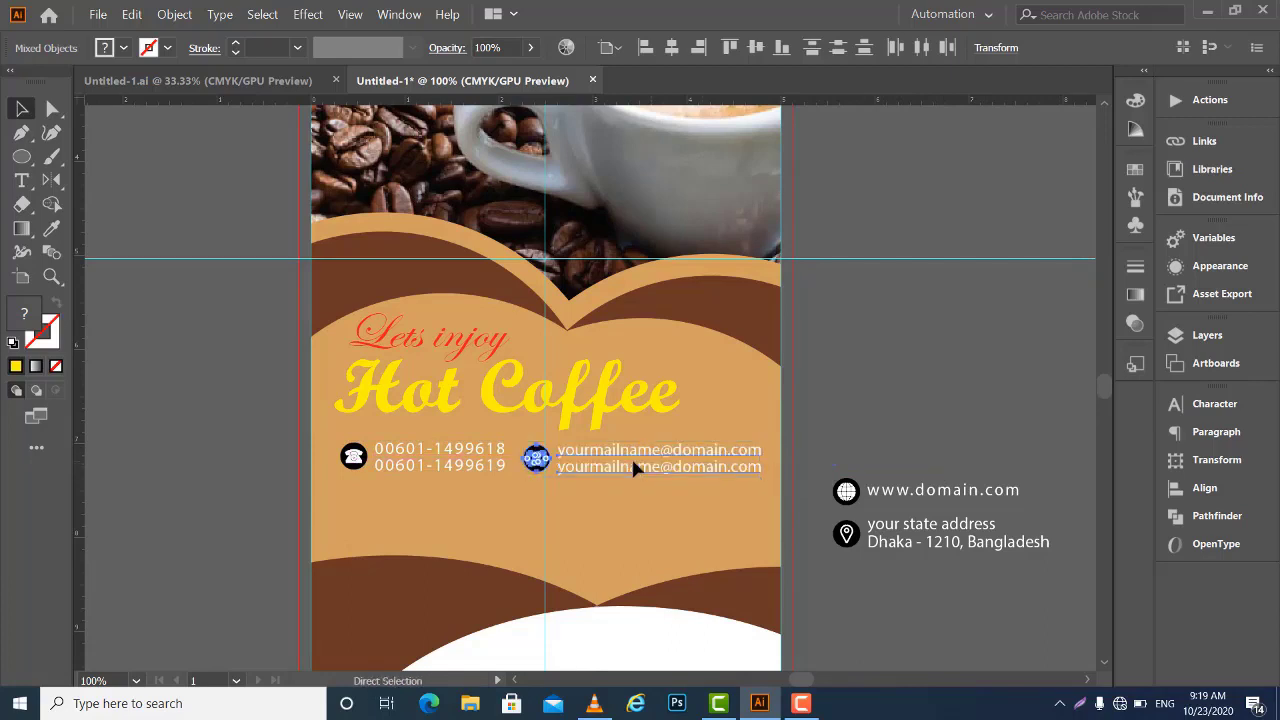
{"action": "key", "text": "ctrl+g"}
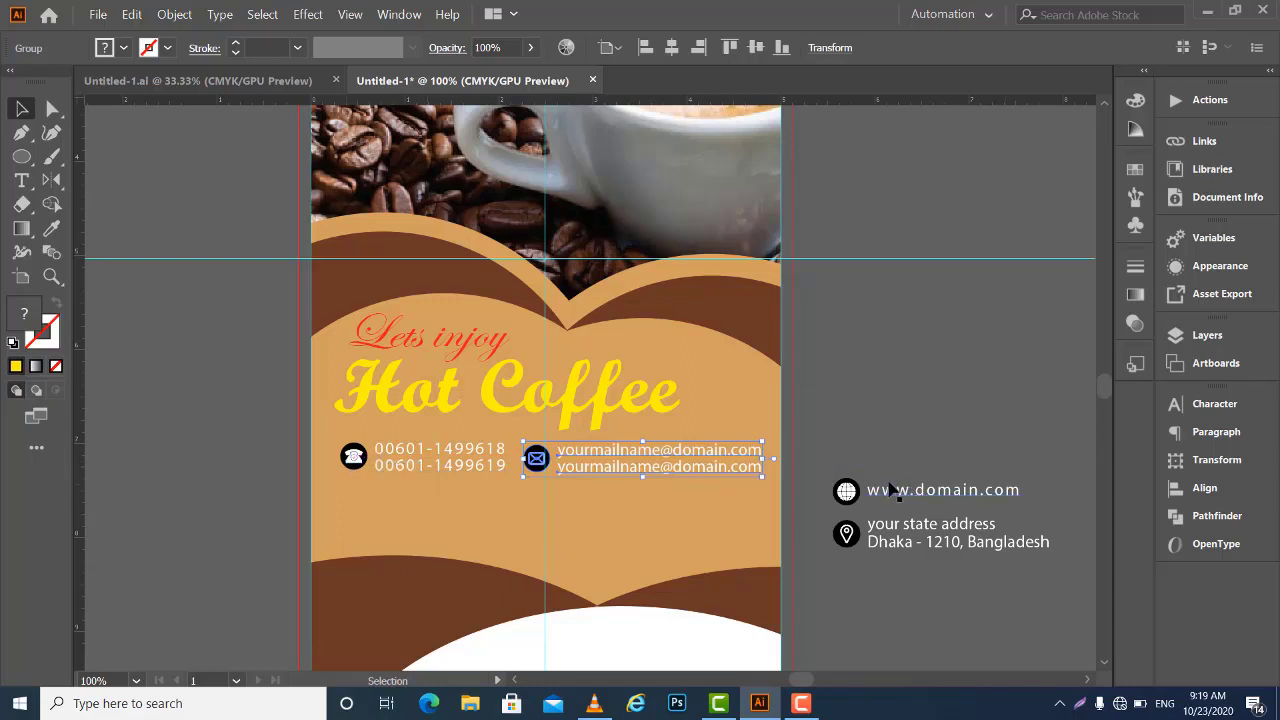
{"action": "left_click", "coordinate": [957, 494]}
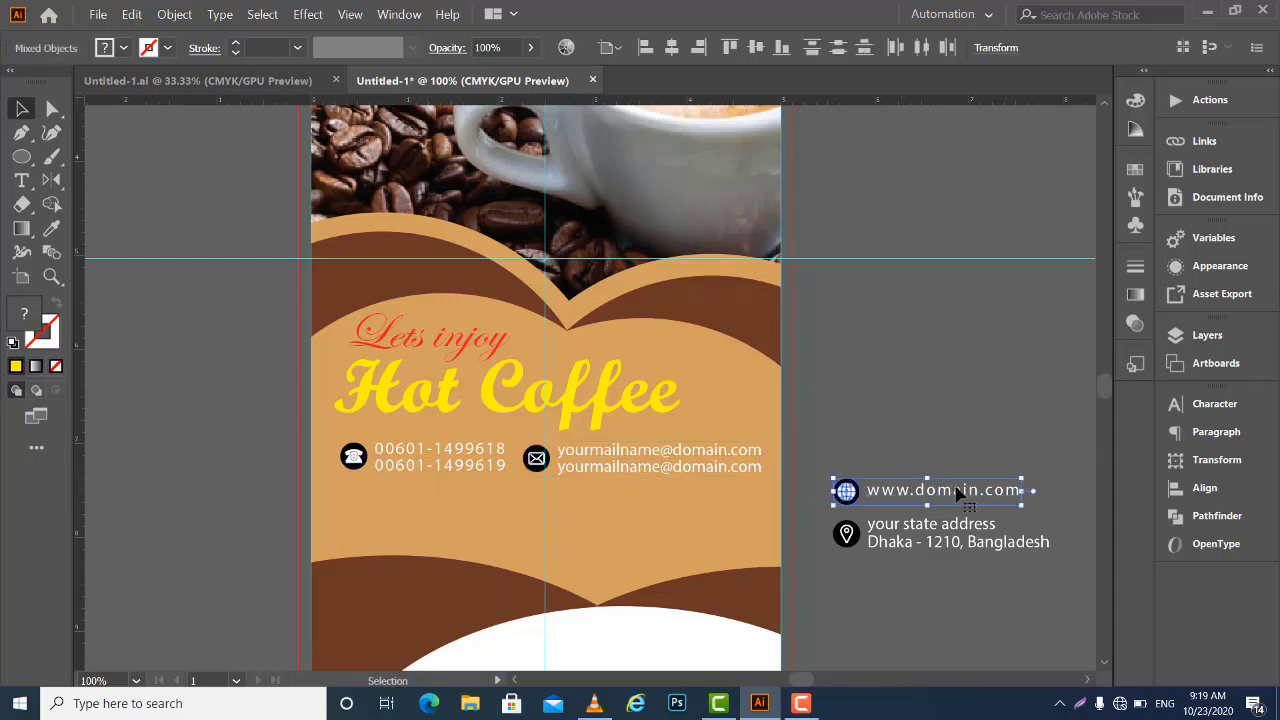
{"action": "left_click_drag", "start_coordinate": [957, 494], "coordinate": [555, 532]}
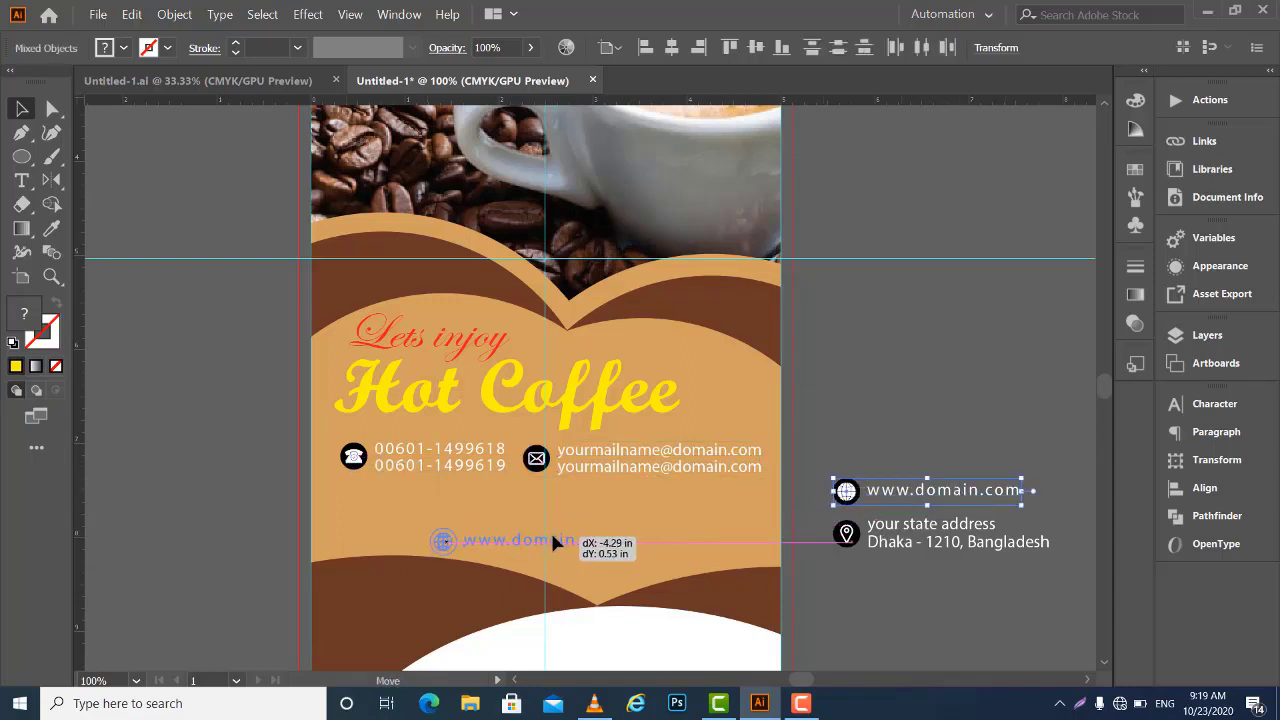
{"action": "left_click_drag", "start_coordinate": [557, 537], "coordinate": [558, 537]}
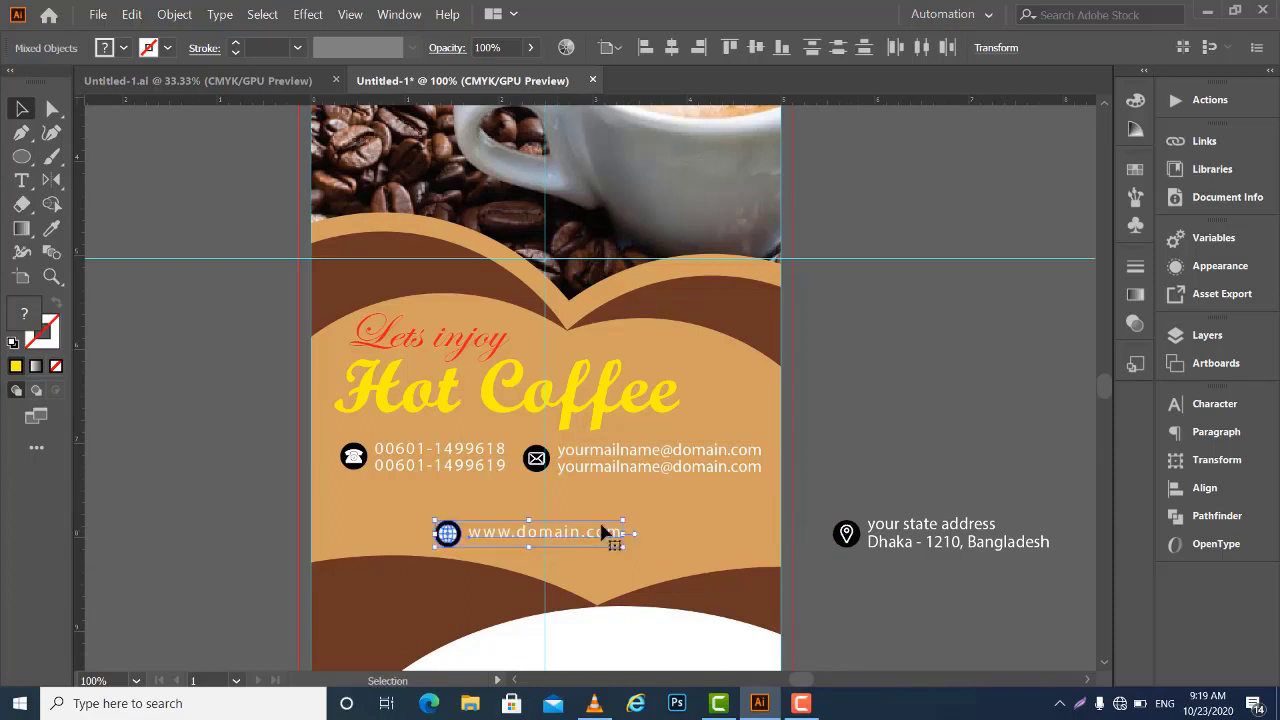
{"action": "left_click", "coordinate": [471, 529]}
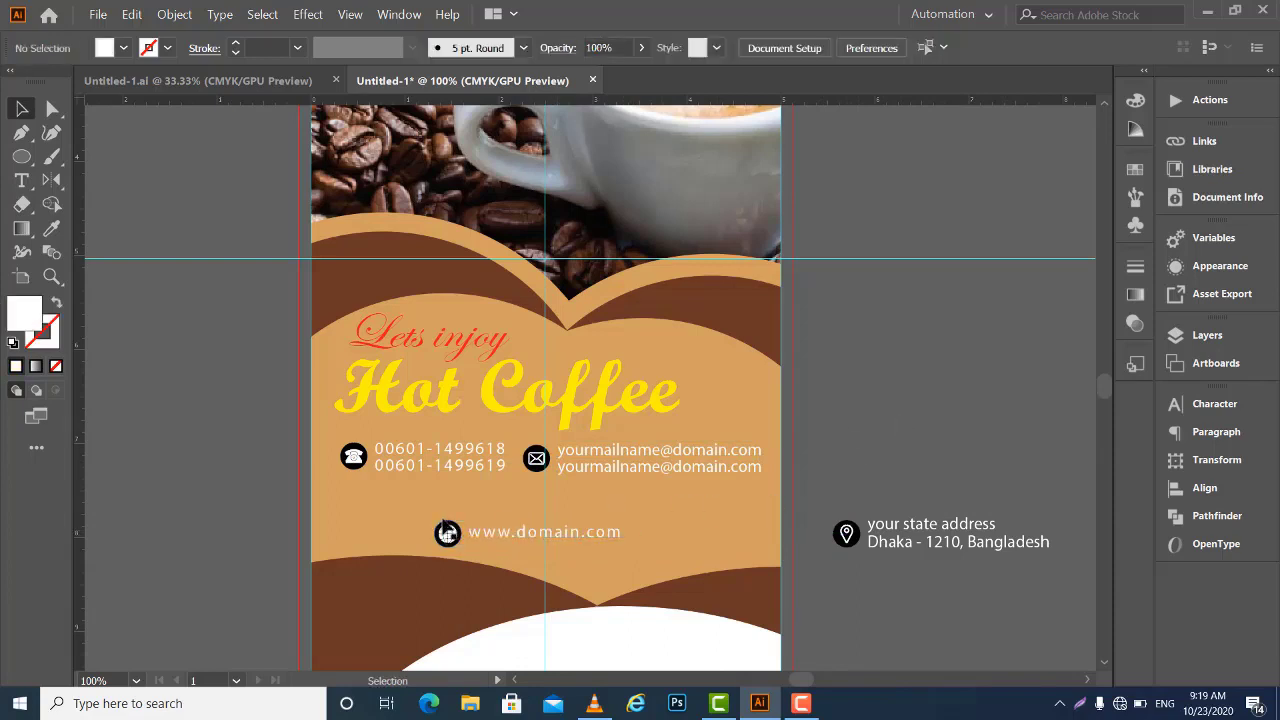
{"action": "left_click", "coordinate": [447, 534]}
{"action": "mouse_move", "coordinate": [447, 534]}
{"action": "left_mouse_down"}
{"action": "mouse_move", "coordinate": [546, 514]}
{"action": "mouse_move", "coordinate": [568, 557]}
{"action": "left_mouse_up"}
{"action": "left_click", "coordinate": [566, 532]}
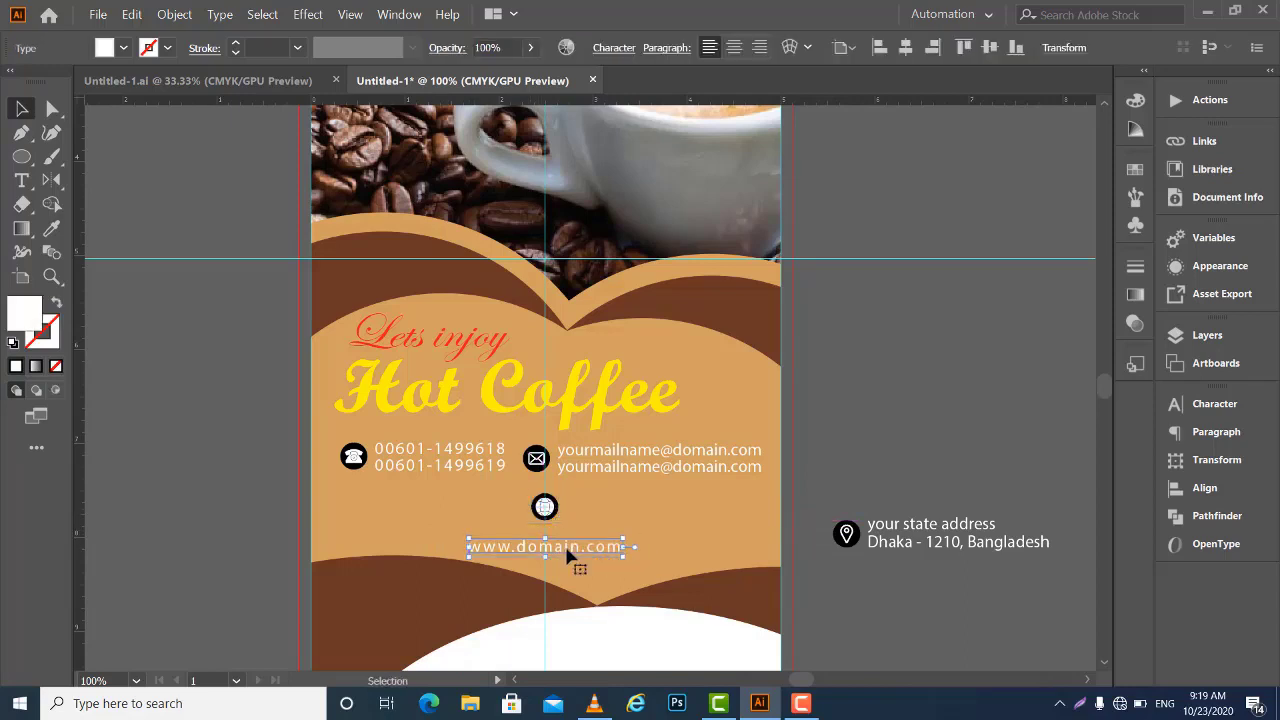
{"action": "left_click", "coordinate": [545, 507]}
{"action": "left_click_drag", "start_coordinate": [545, 510], "coordinate": [545, 535]}
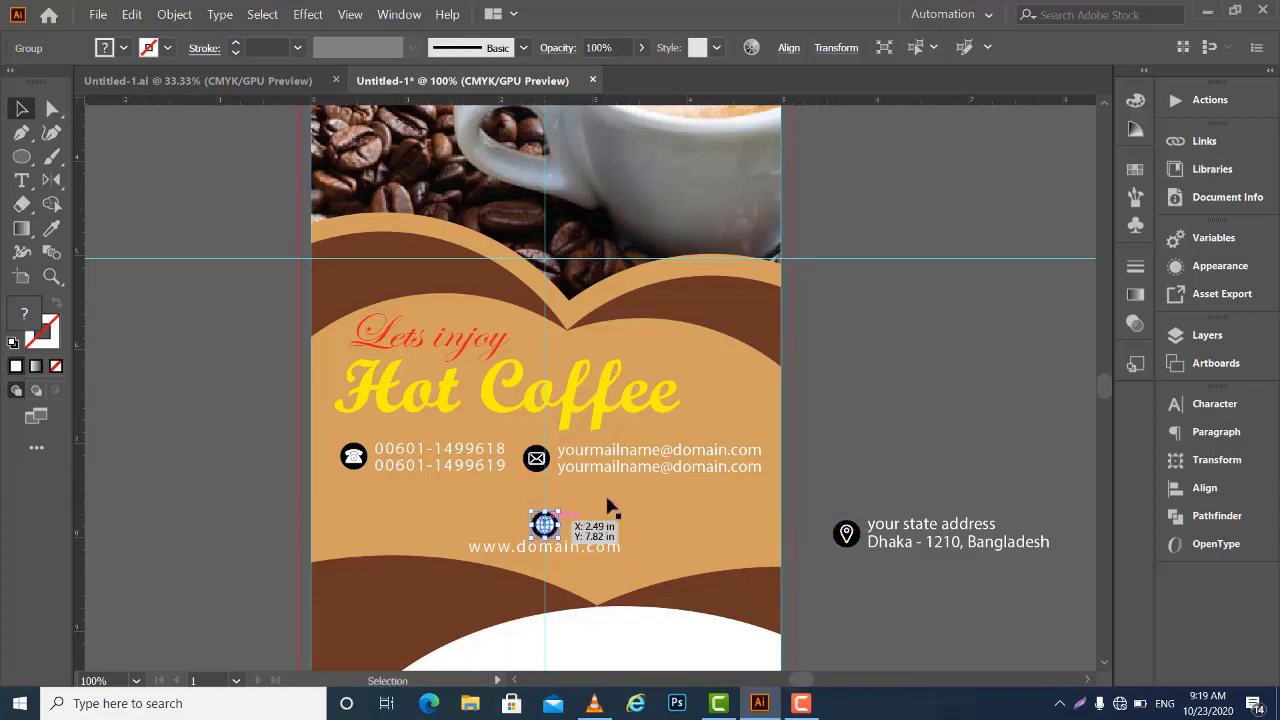
{"action": "left_click", "coordinate": [1005, 392]}
{"action": "left_click", "coordinate": [435, 464]}
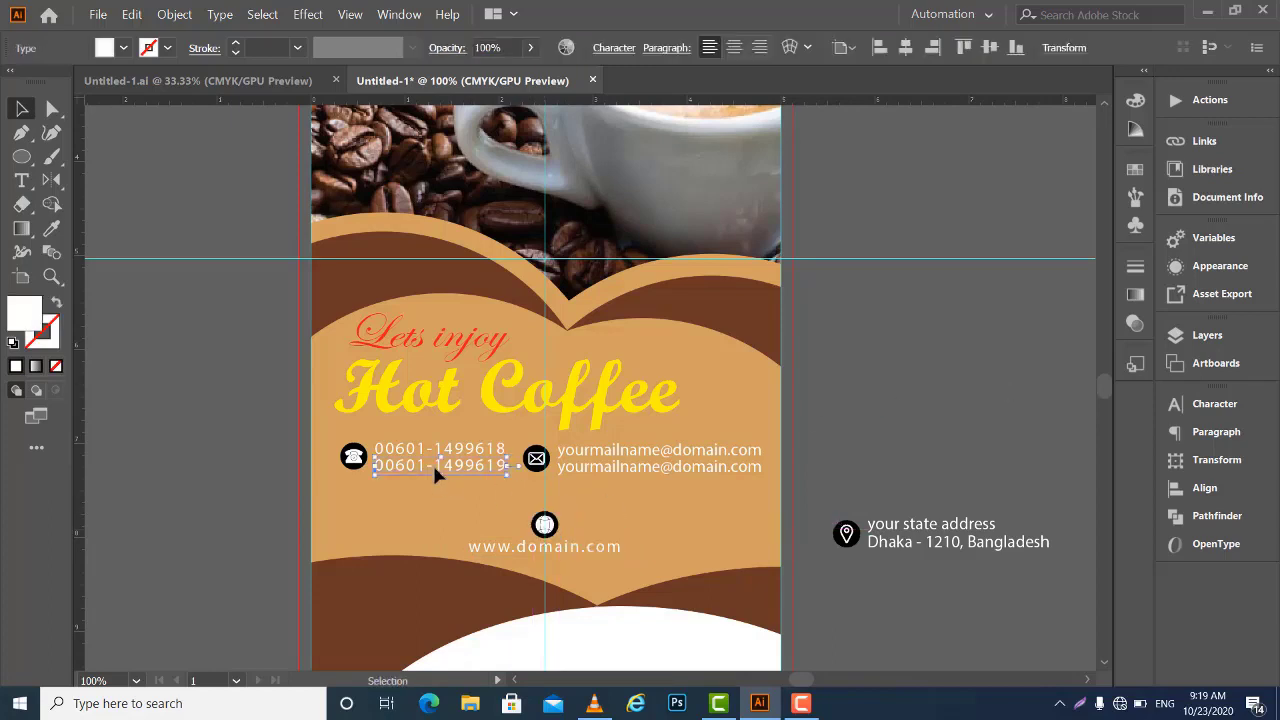
{"action": "left_click", "coordinate": [293, 442]}
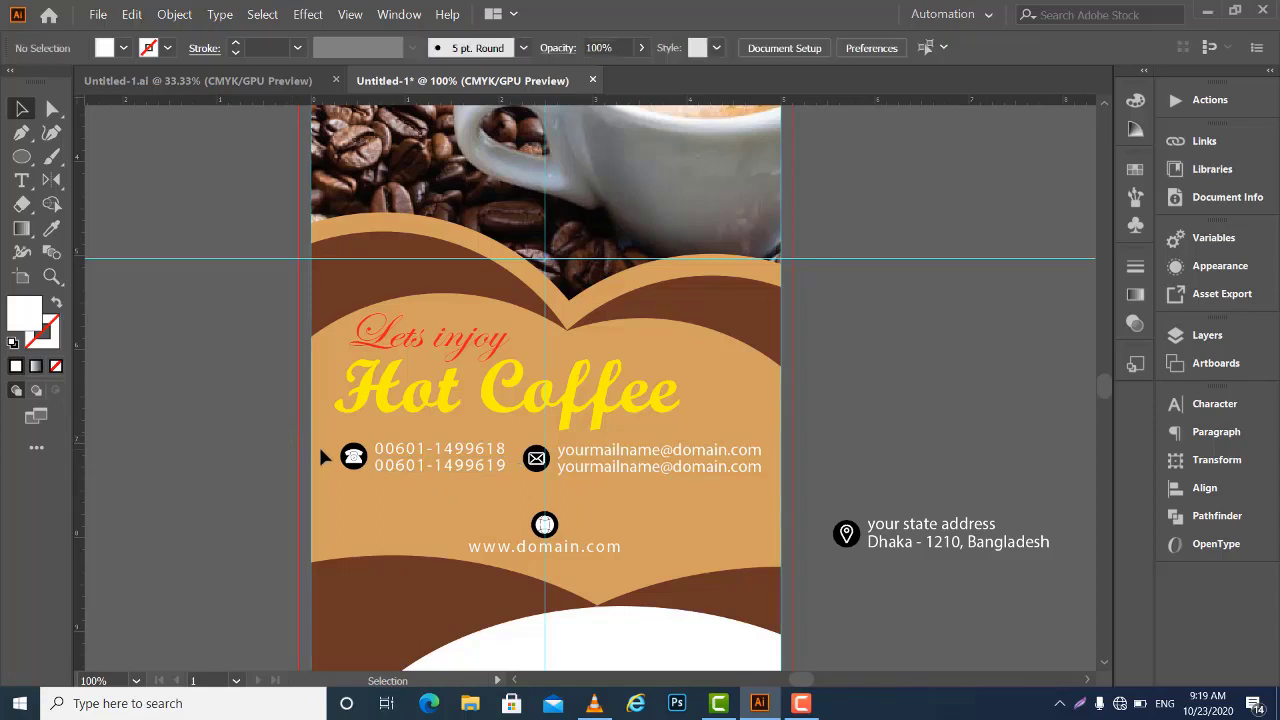
Select the phone icon and number group, try vertical centring, and undo it
{"action": "left_click", "coordinate": [318, 446]}
{"action": "key", "text": "ctrl+shift+a"}
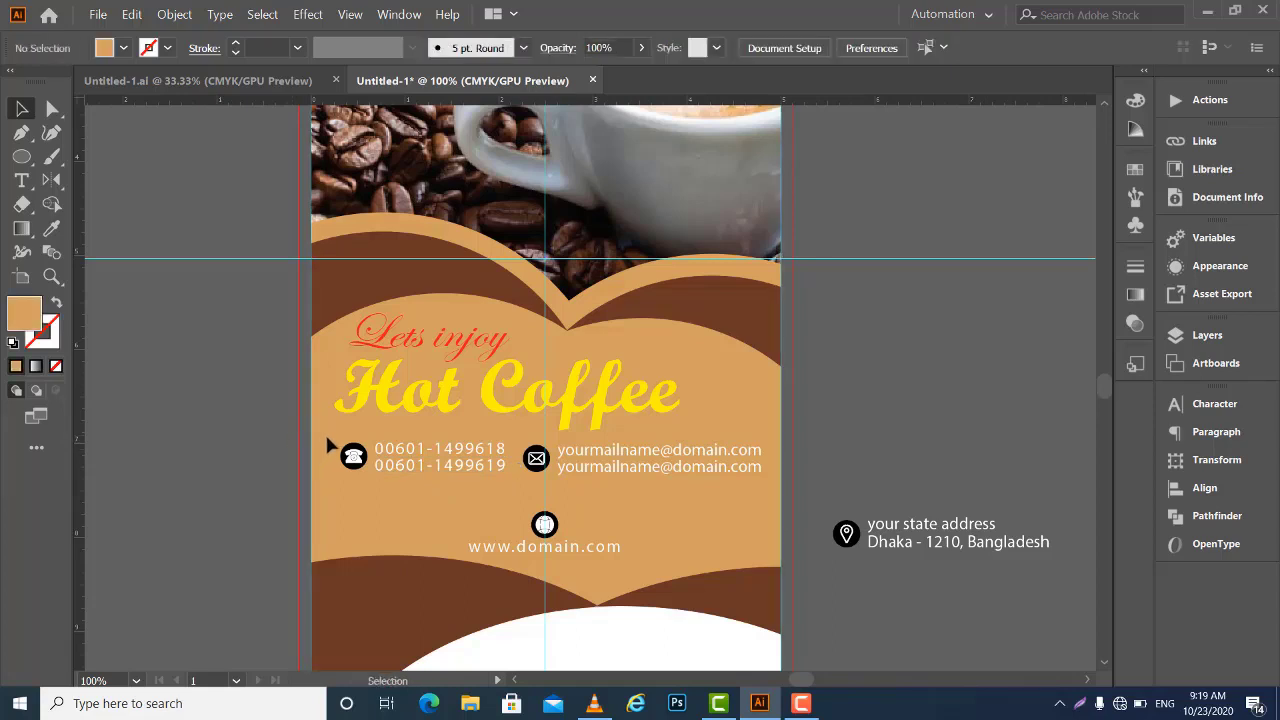
{"action": "left_click_drag", "start_coordinate": [428, 487], "coordinate": [433, 483]}
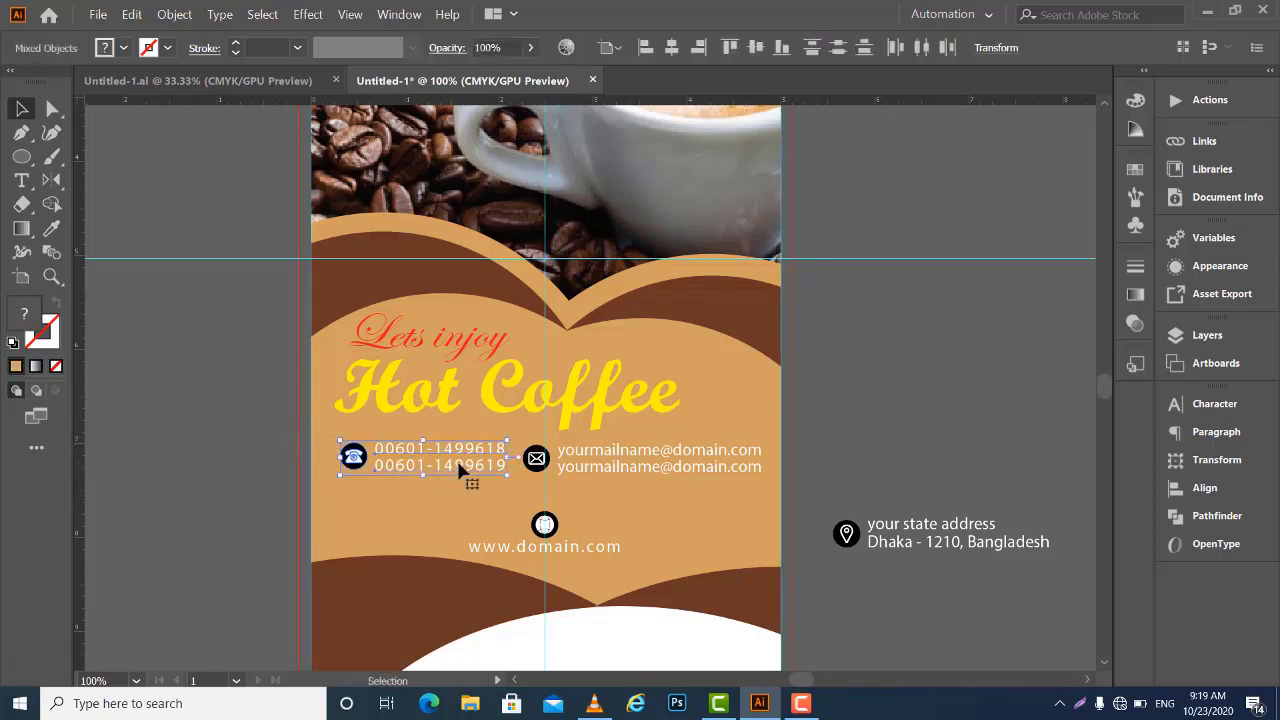
{"action": "key", "text": "ctrl+shift+a"}
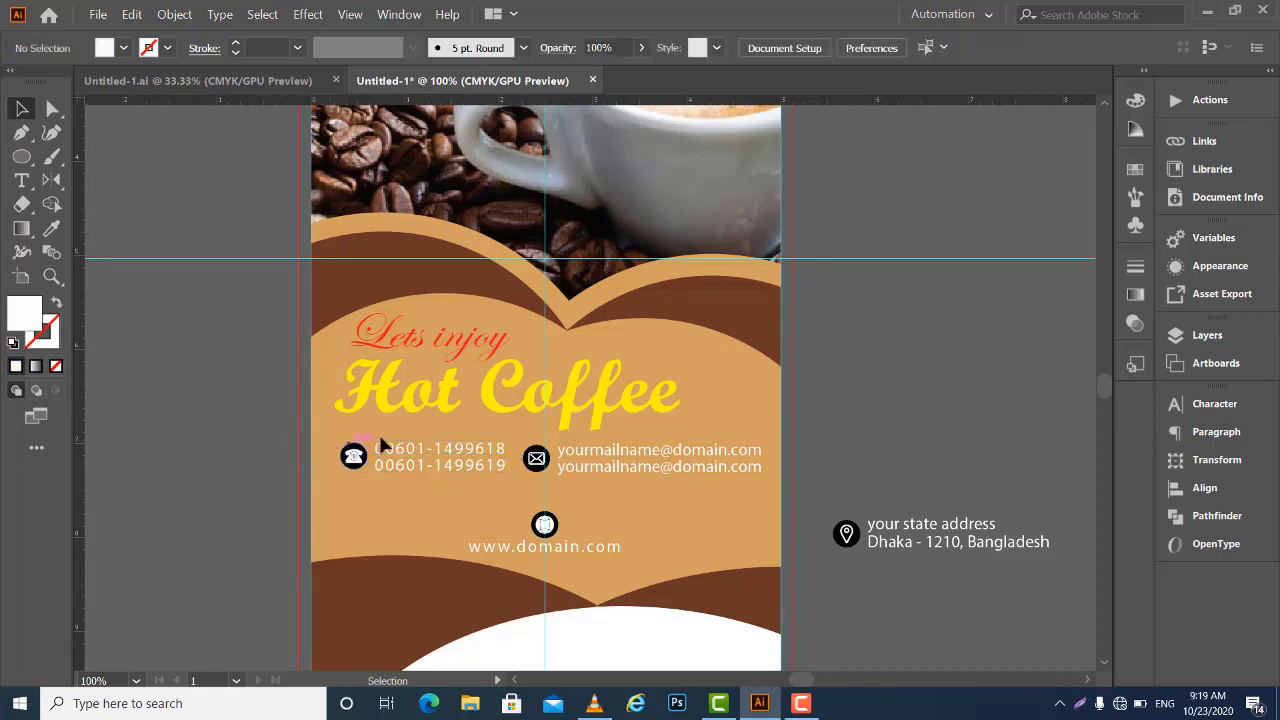
{"action": "key", "text": "a"}
{"action": "left_click_drag", "start_coordinate": [384, 433], "coordinate": [414, 481]}
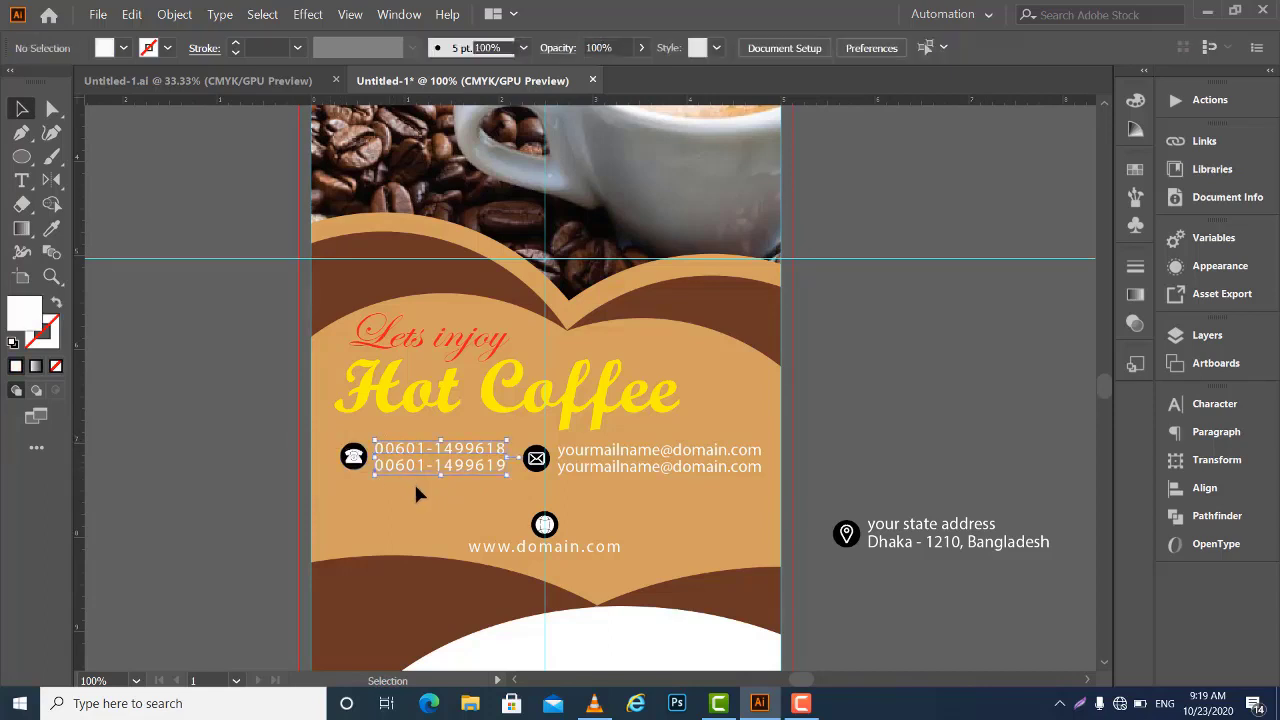
{"action": "key", "text": "v"}
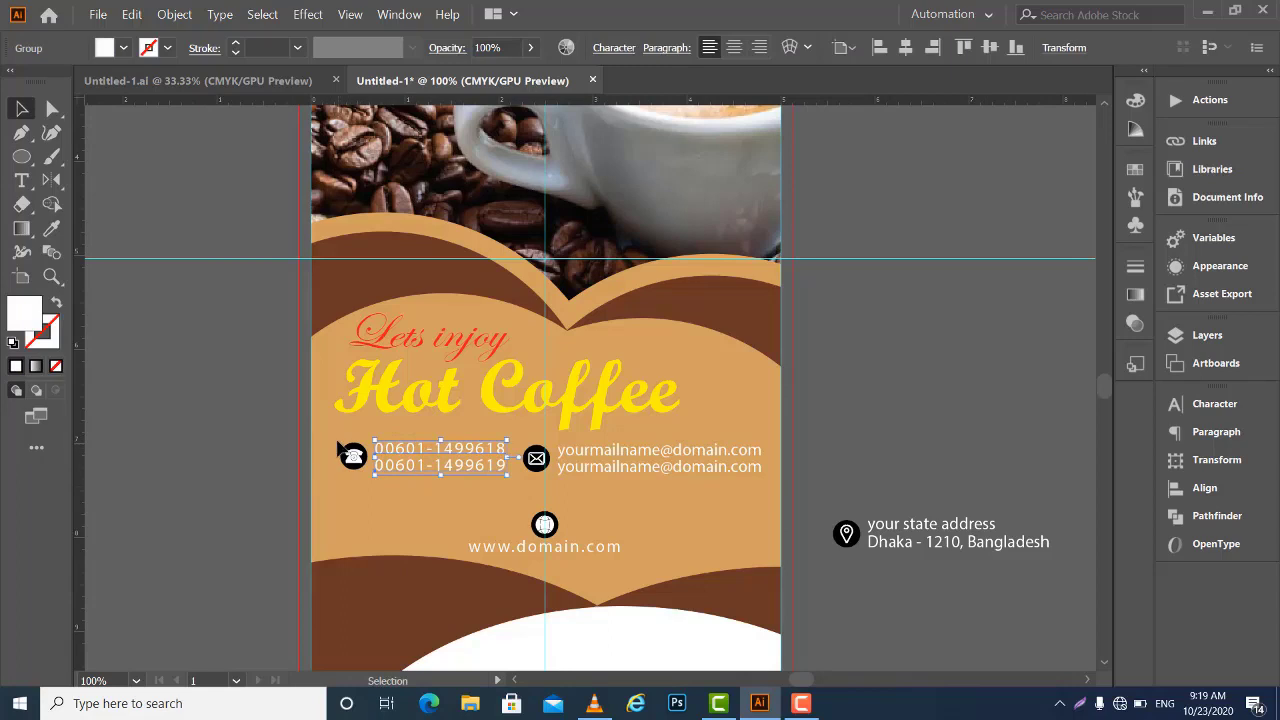
{"action": "left_click", "coordinate": [372, 472]}
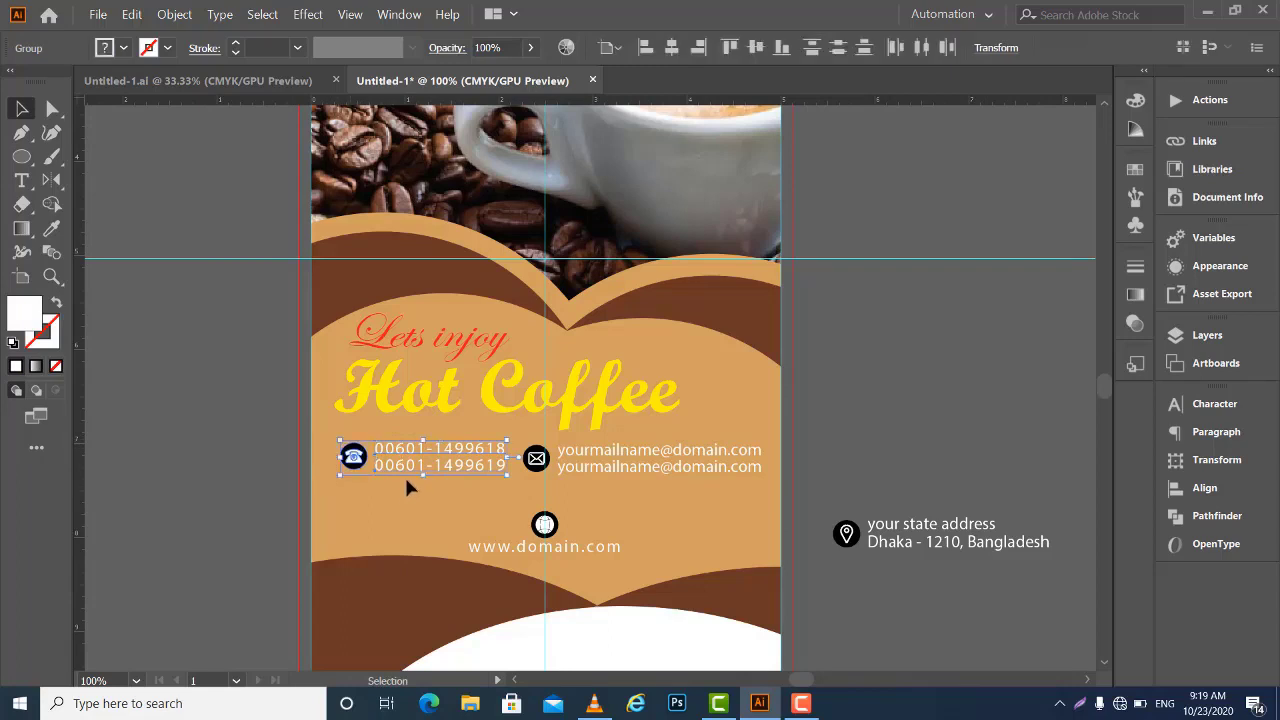
{"action": "left_click", "coordinate": [1217, 497]}
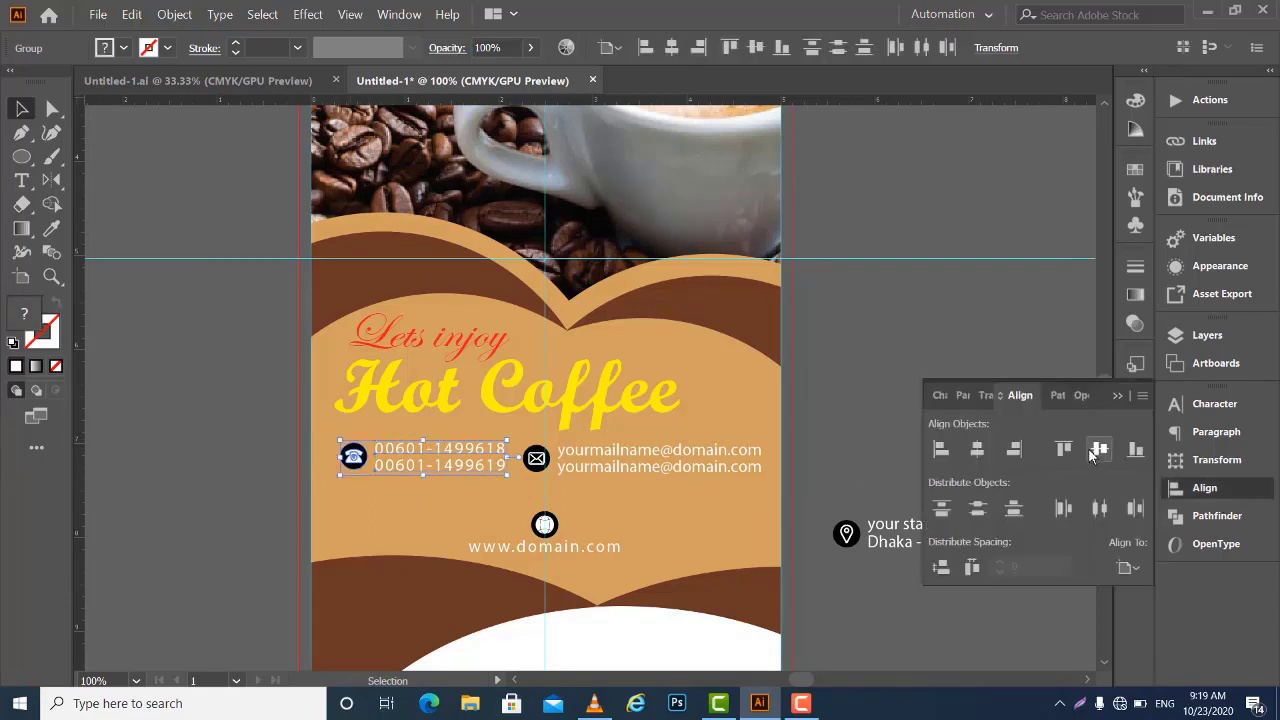
{"action": "left_click", "coordinate": [1097, 450]}
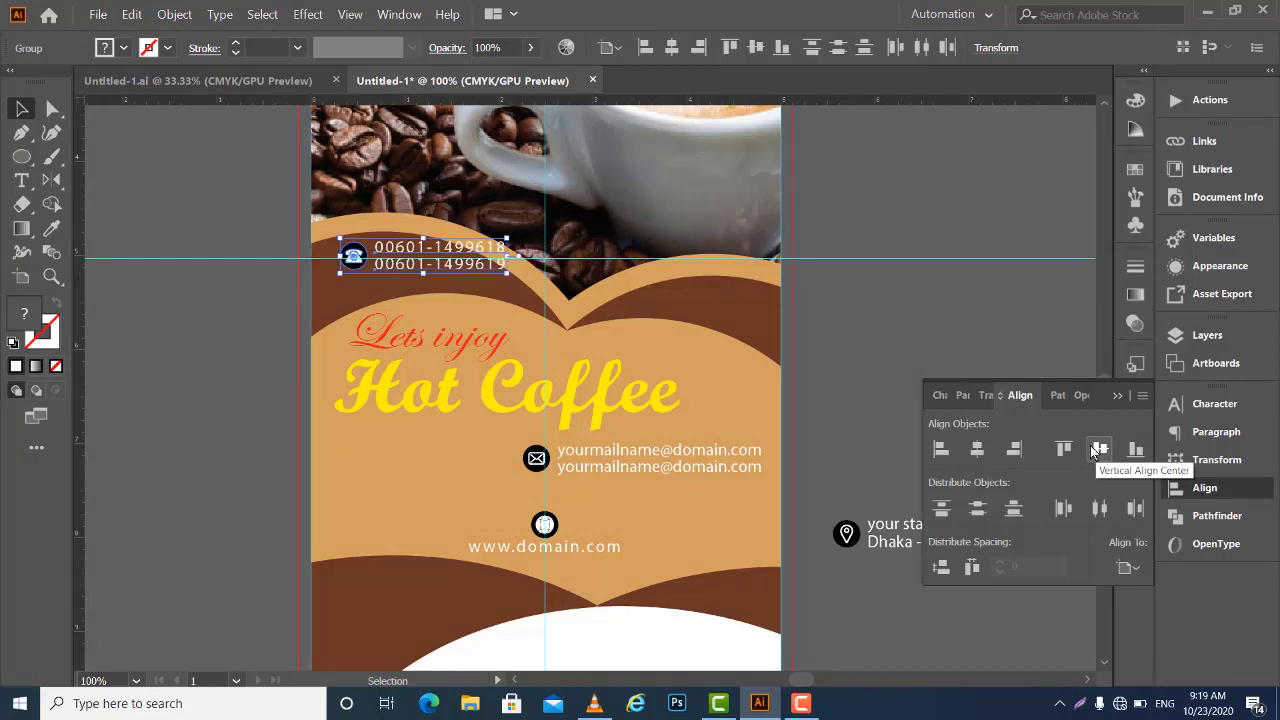
{"action": "key", "text": "ctrl+z"}
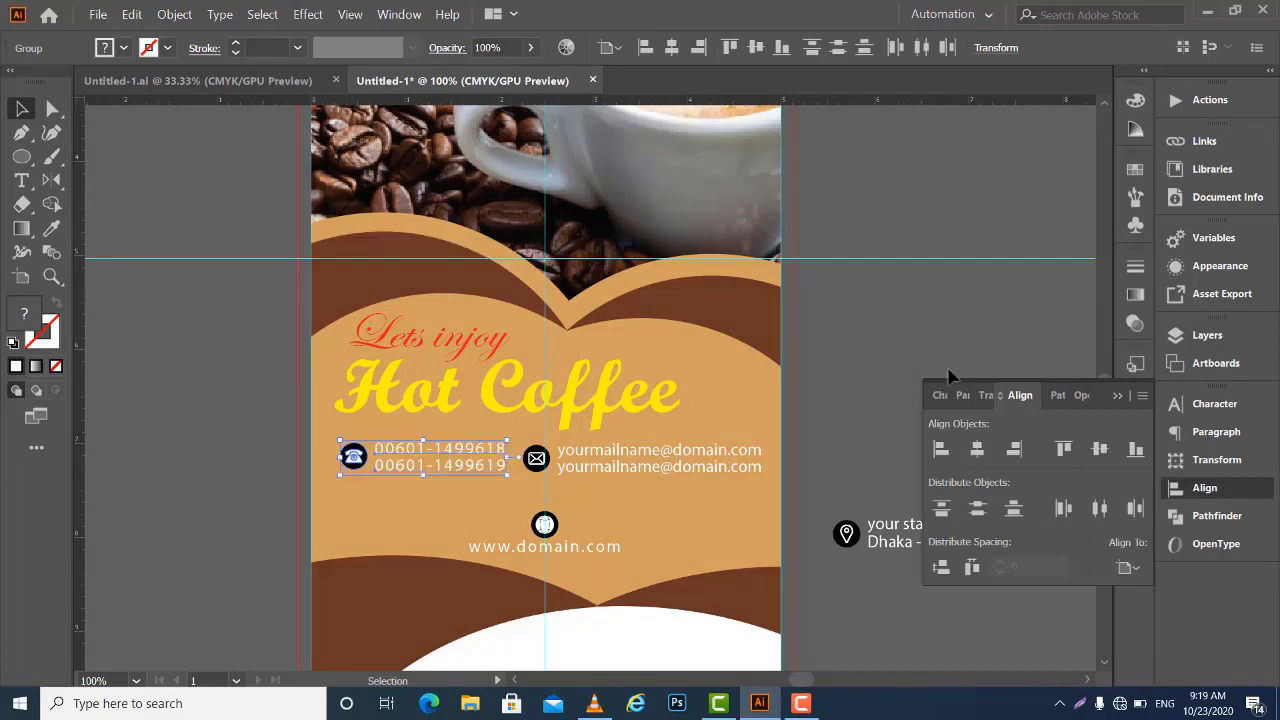
{"action": "left_click", "coordinate": [958, 340]}
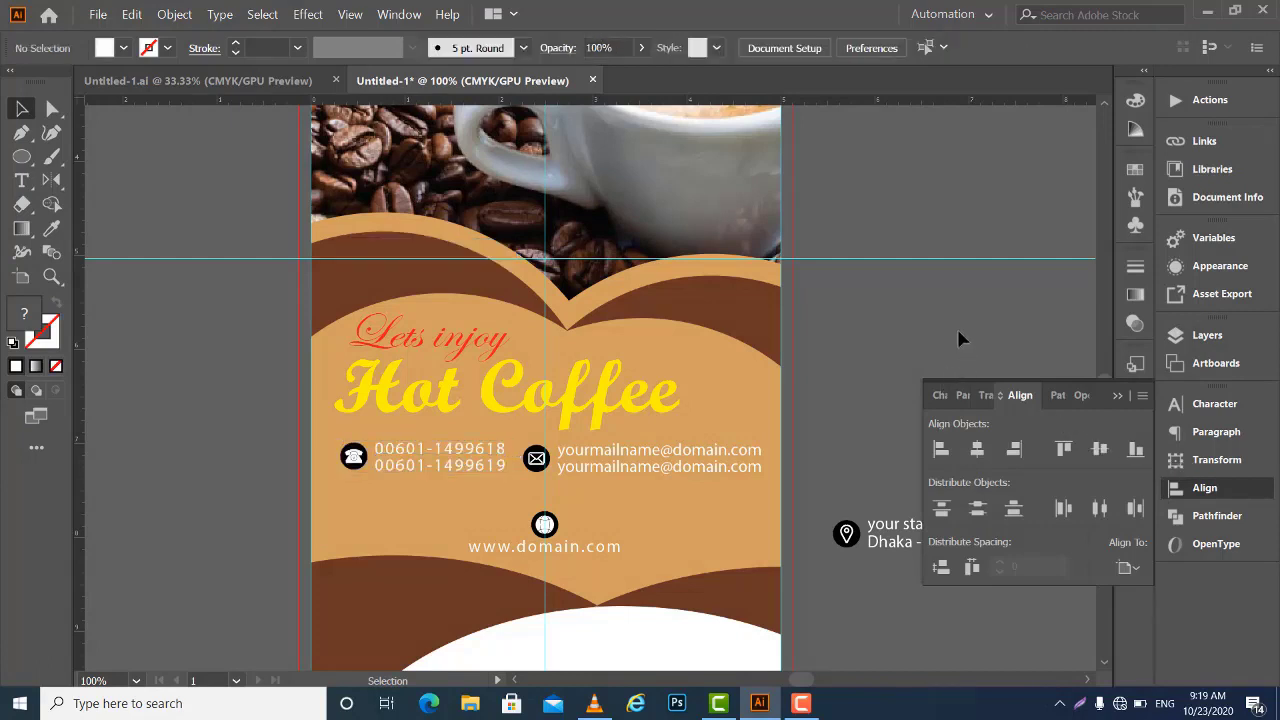
Align to the selection and vertically centre the phone numbers with their icon
{"action": "left_click", "coordinate": [1124, 568]}
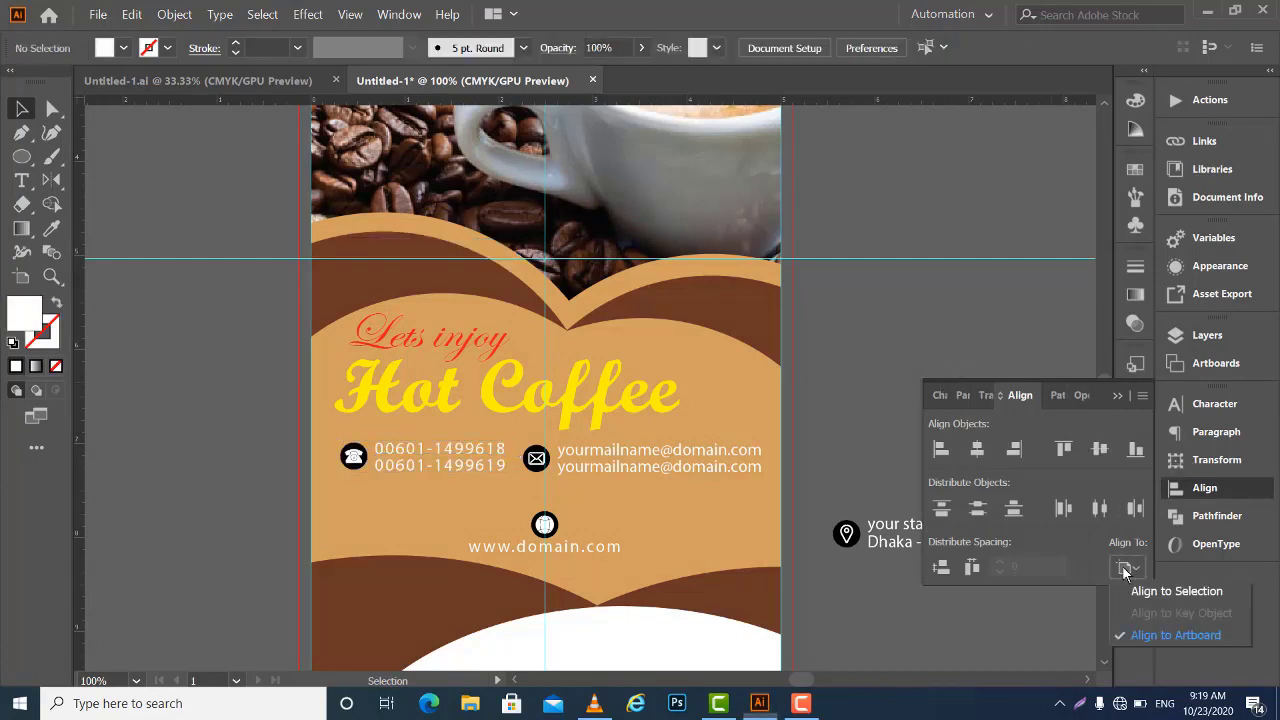
{"action": "left_click", "coordinate": [979, 309]}
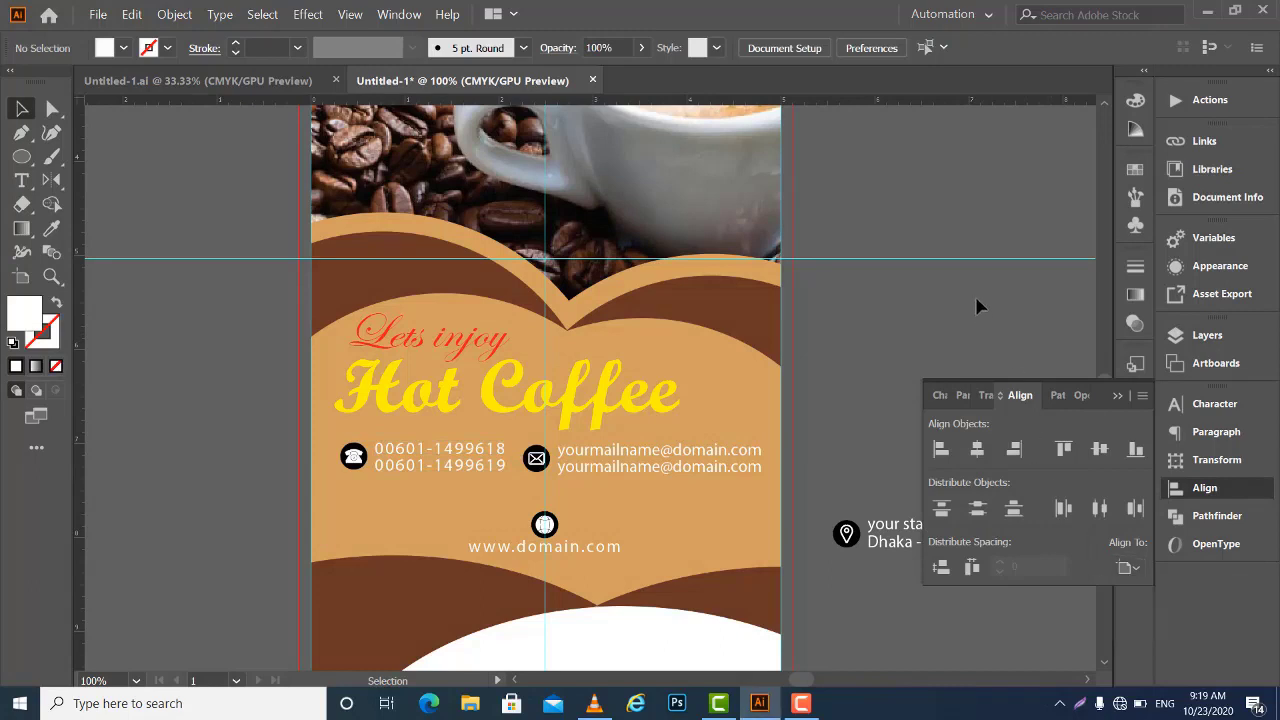
{"action": "left_click", "coordinate": [1126, 568]}
{"action": "left_click", "coordinate": [1153, 593]}
{"action": "left_click", "coordinate": [408, 474]}
{"action": "left_click", "coordinate": [1100, 451]}
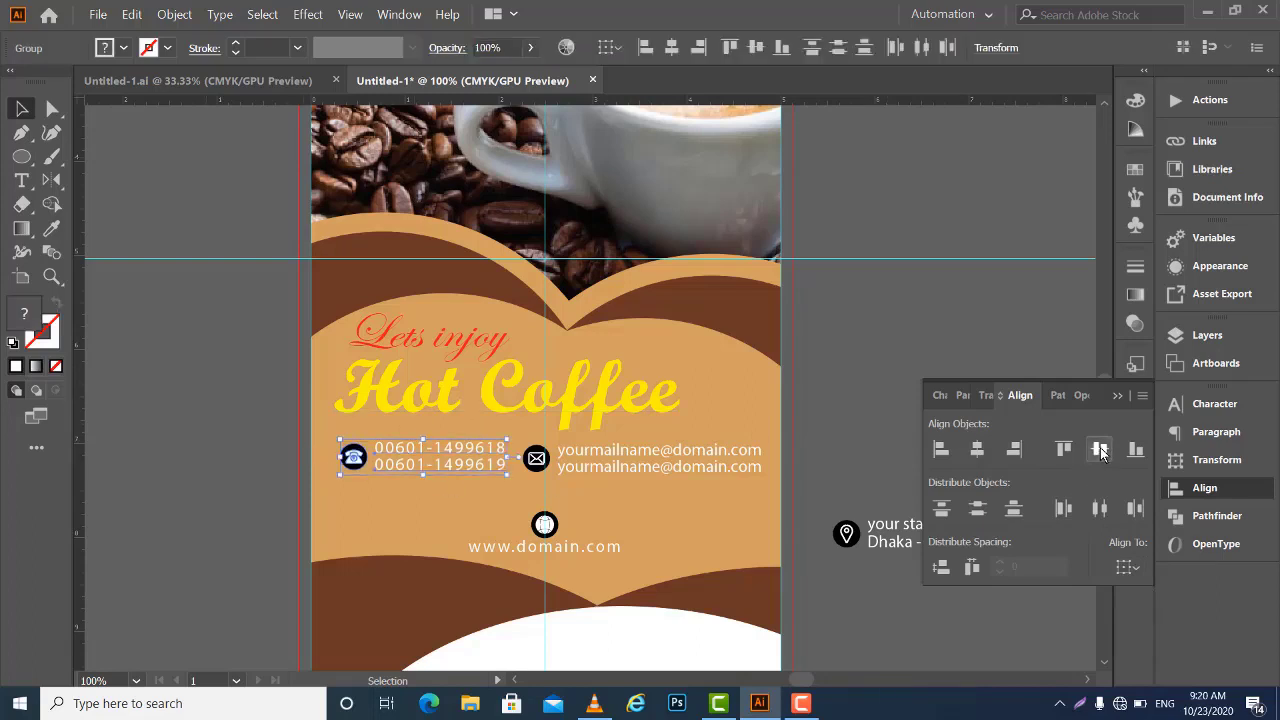
Select the phone and email contact groups and align their vertical centres
{"action": "left_click", "coordinate": [692, 486]}
{"action": "mouse_move", "coordinate": [327, 447]}
{"action": "left_mouse_down"}
{"action": "mouse_move", "coordinate": [681, 512]}
{"action": "mouse_move", "coordinate": [735, 430]}
{"action": "left_mouse_up"}
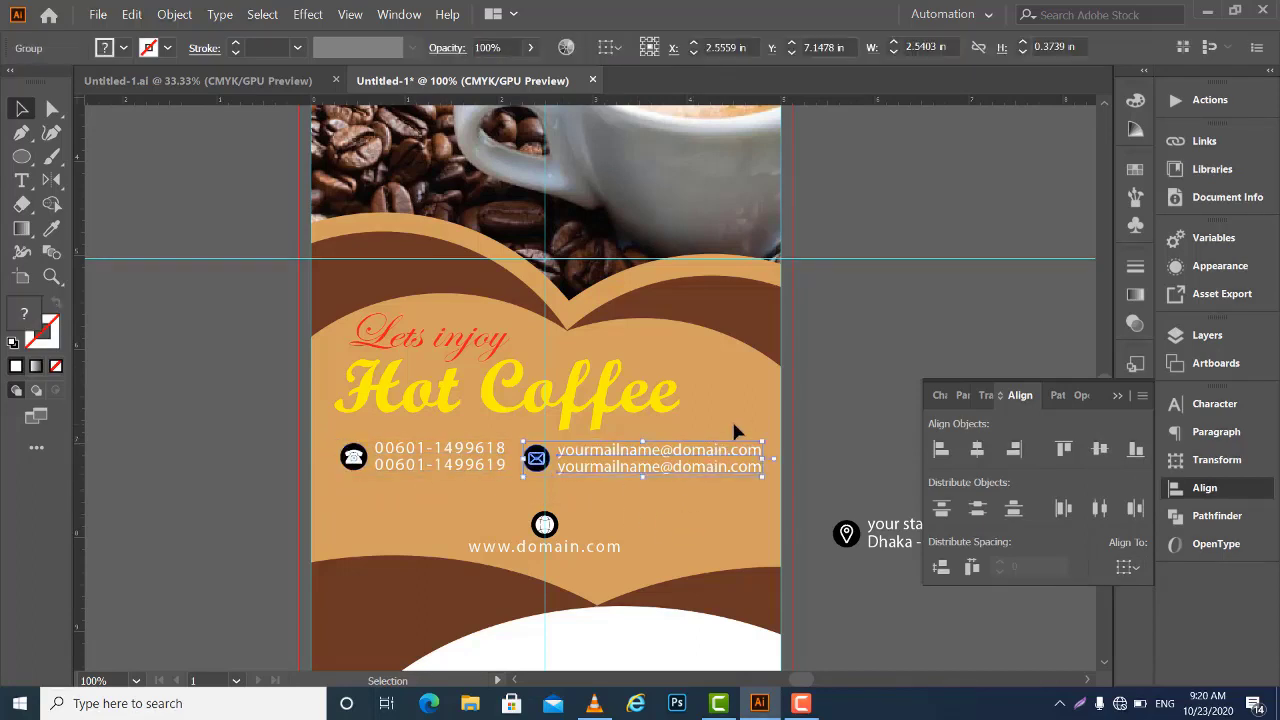
{"action": "left_click", "coordinate": [691, 520]}
{"action": "left_click", "coordinate": [700, 466]}
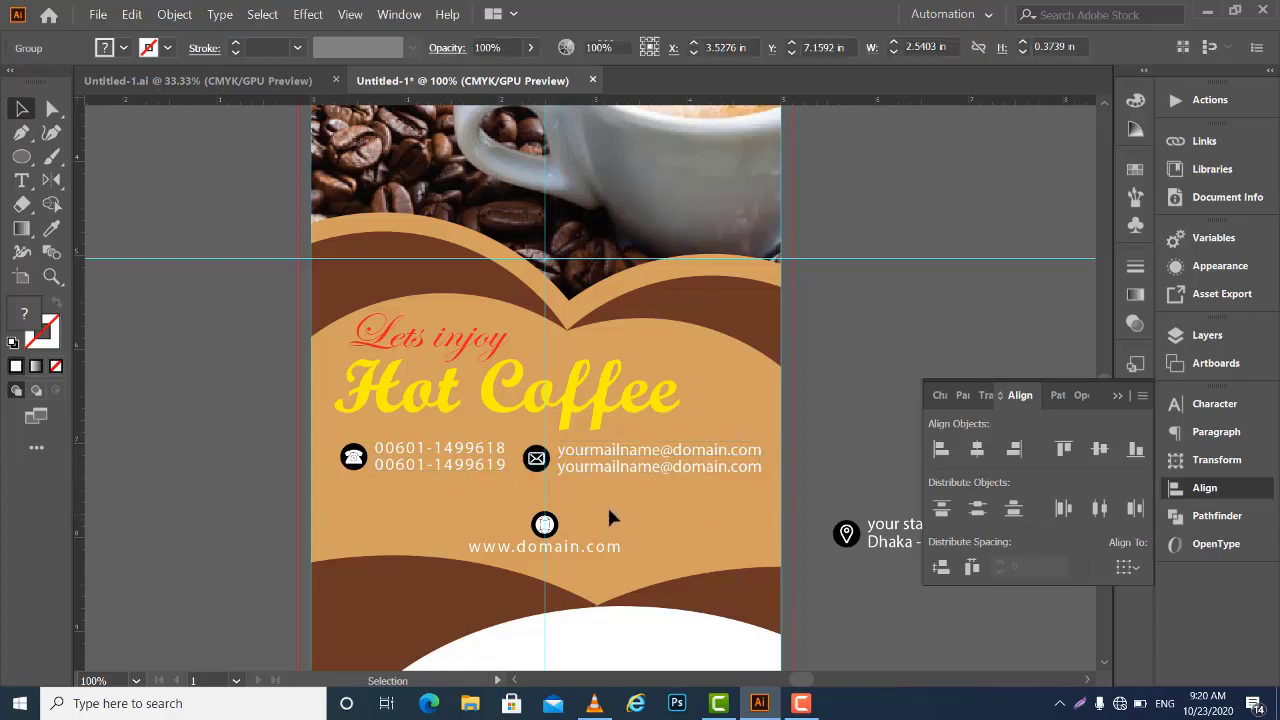
{"action": "left_click_drag", "start_coordinate": [612, 516], "coordinate": [492, 480]}
{"action": "left_click_drag", "start_coordinate": [401, 457], "coordinate": [318, 464]}
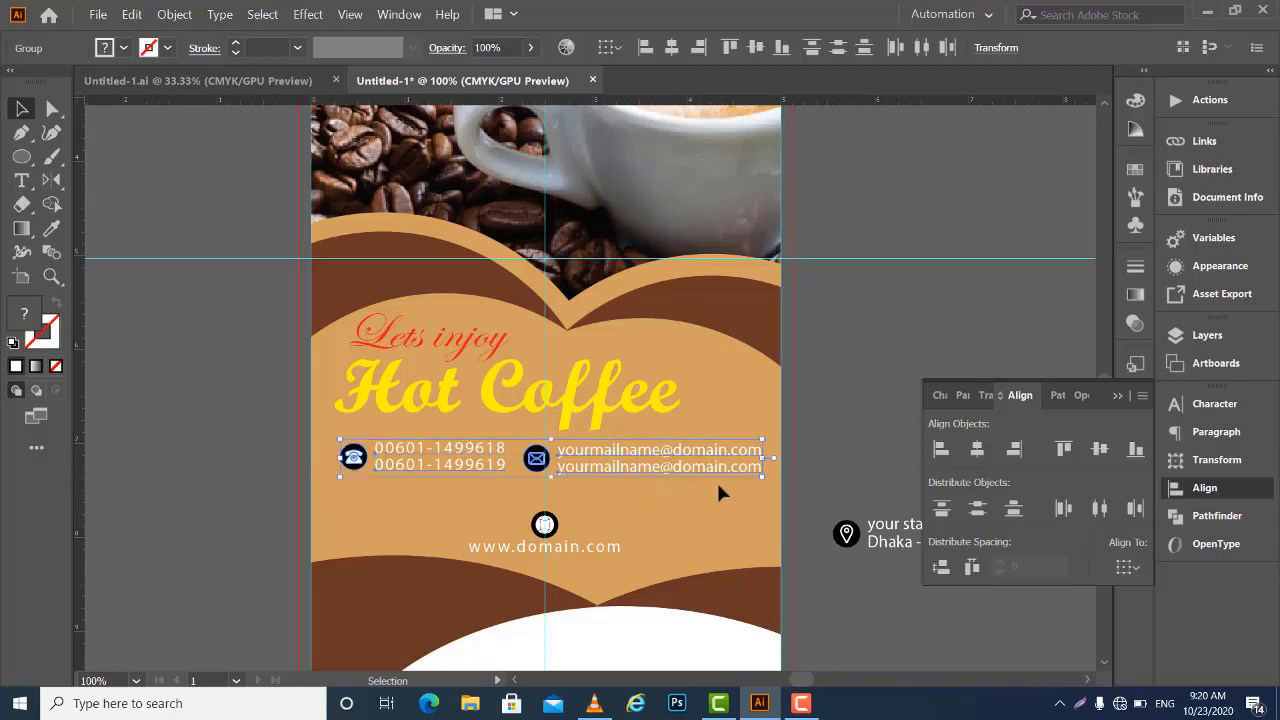
{"action": "left_click", "coordinate": [1100, 449]}
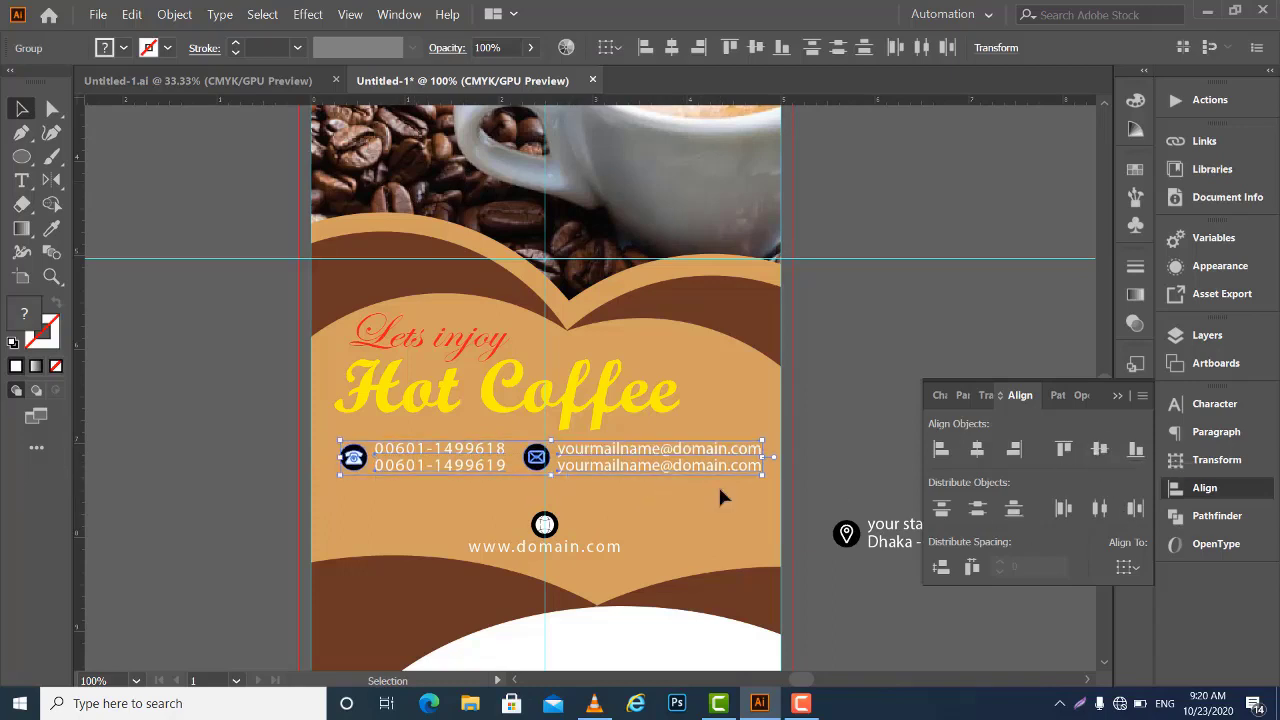
Left-align Lets injoy, Hot Coffee and the phone group, then nudge them slightly left
{"action": "left_click", "coordinate": [628, 499]}
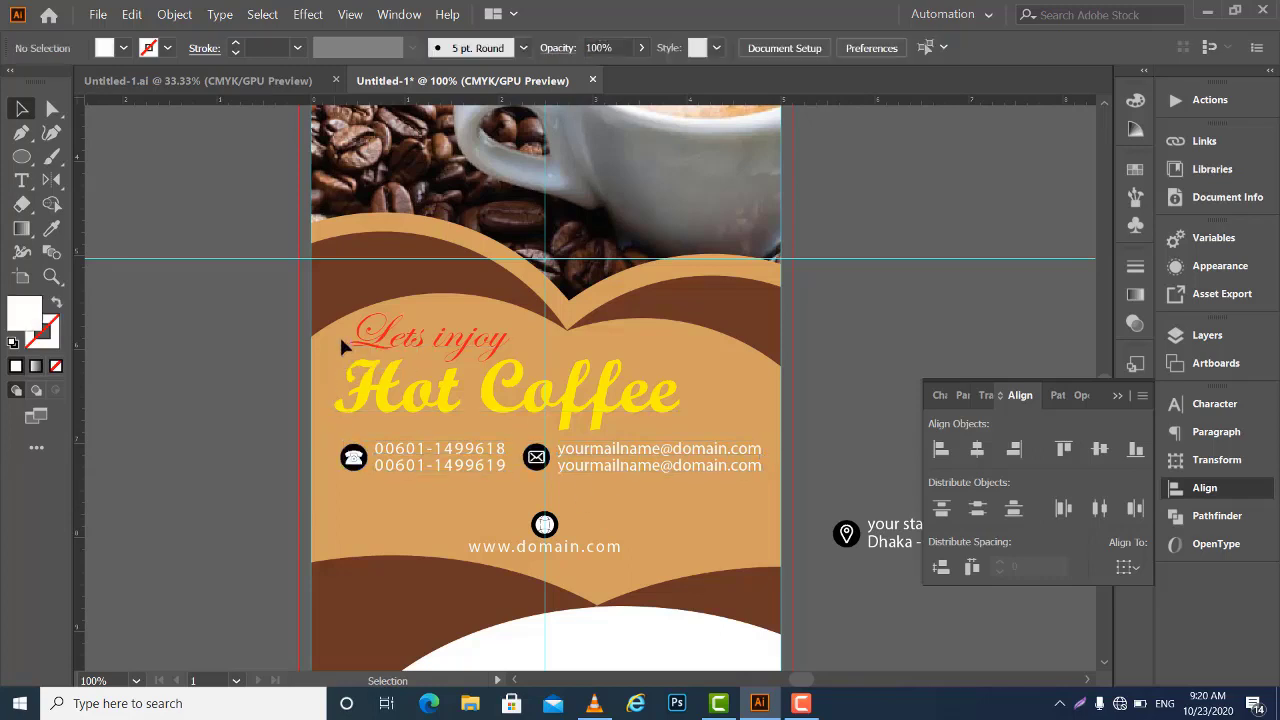
{"action": "left_click_drag", "start_coordinate": [398, 300], "coordinate": [411, 480]}
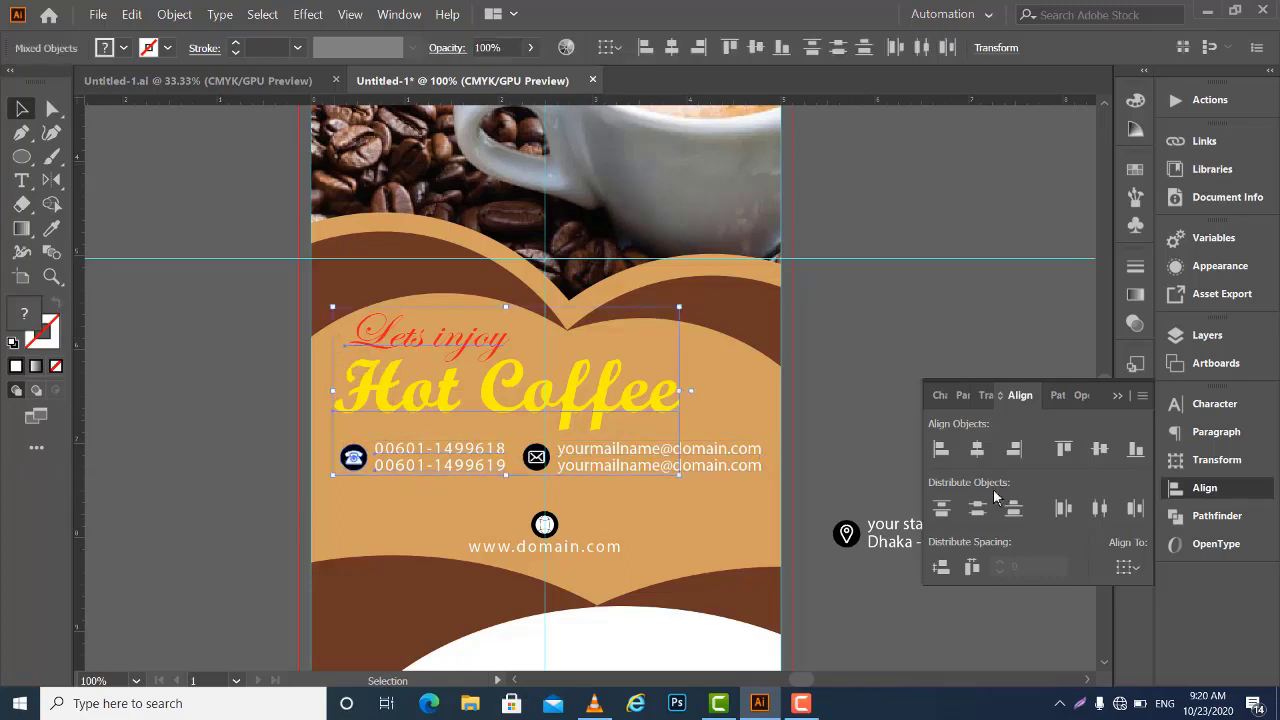
{"action": "left_click", "coordinate": [941, 451]}
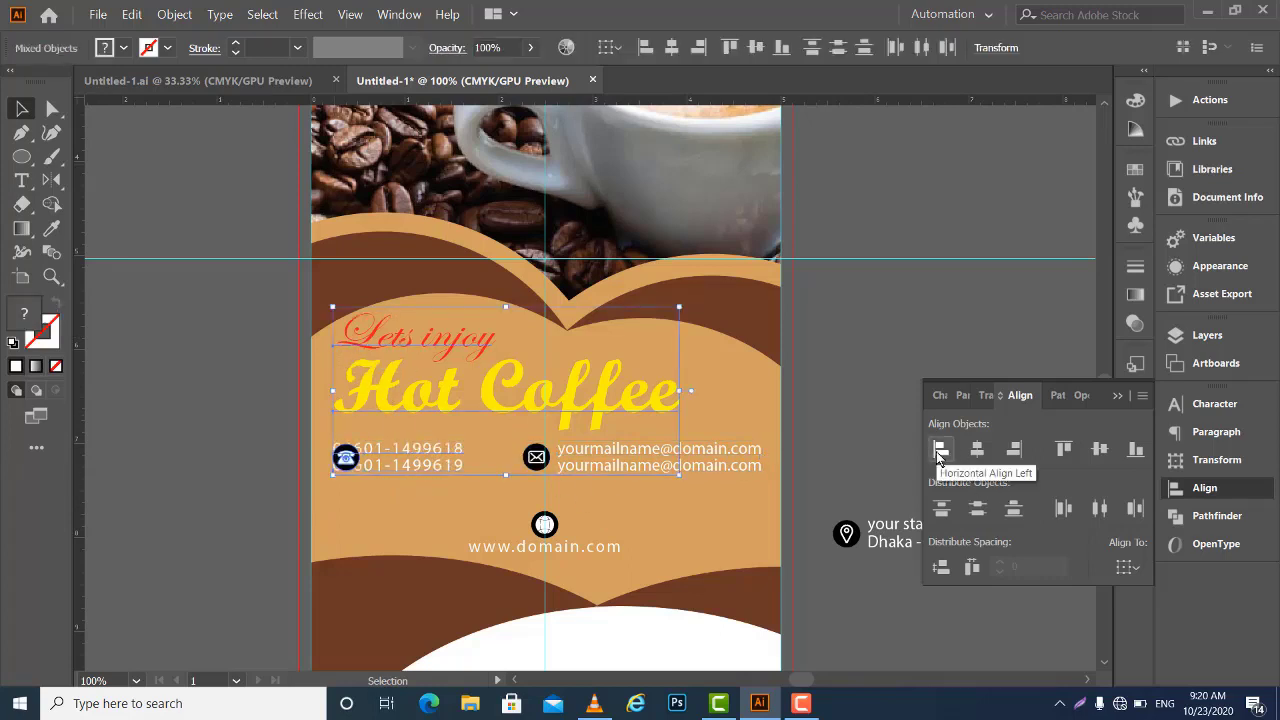
{"action": "key", "text": "ctrl+z"}
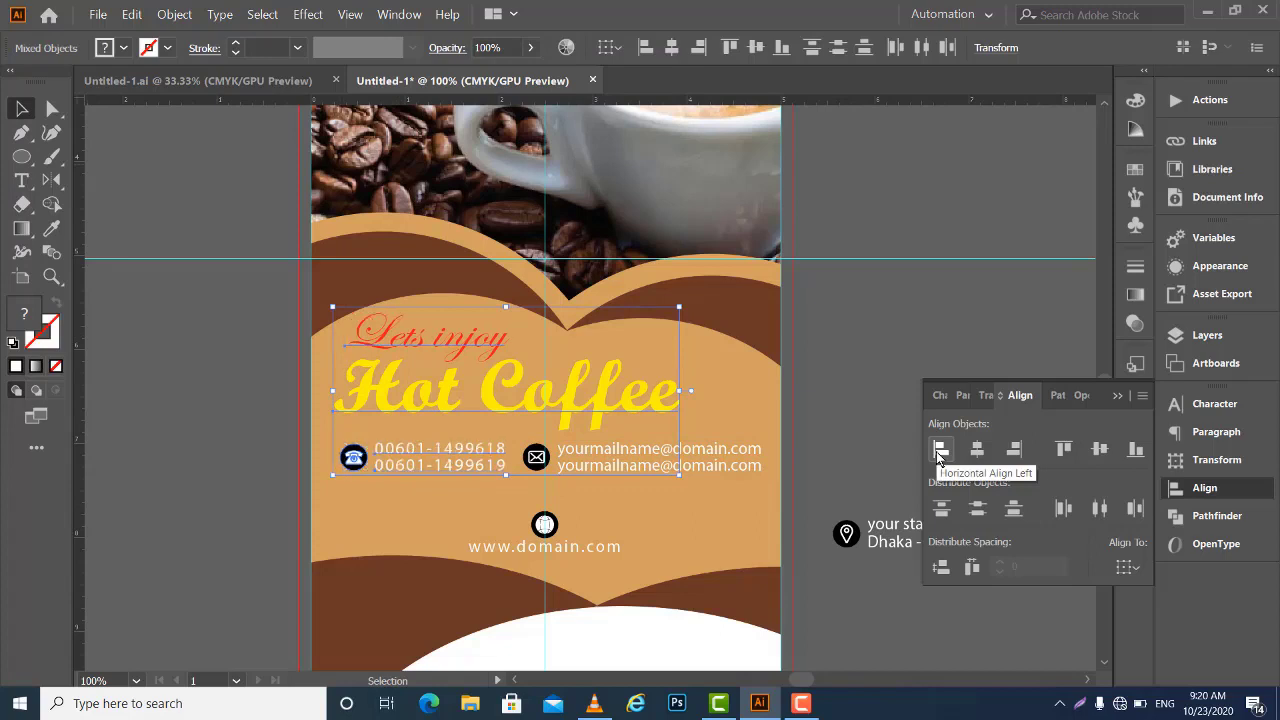
{"action": "left_click", "coordinate": [403, 484]}
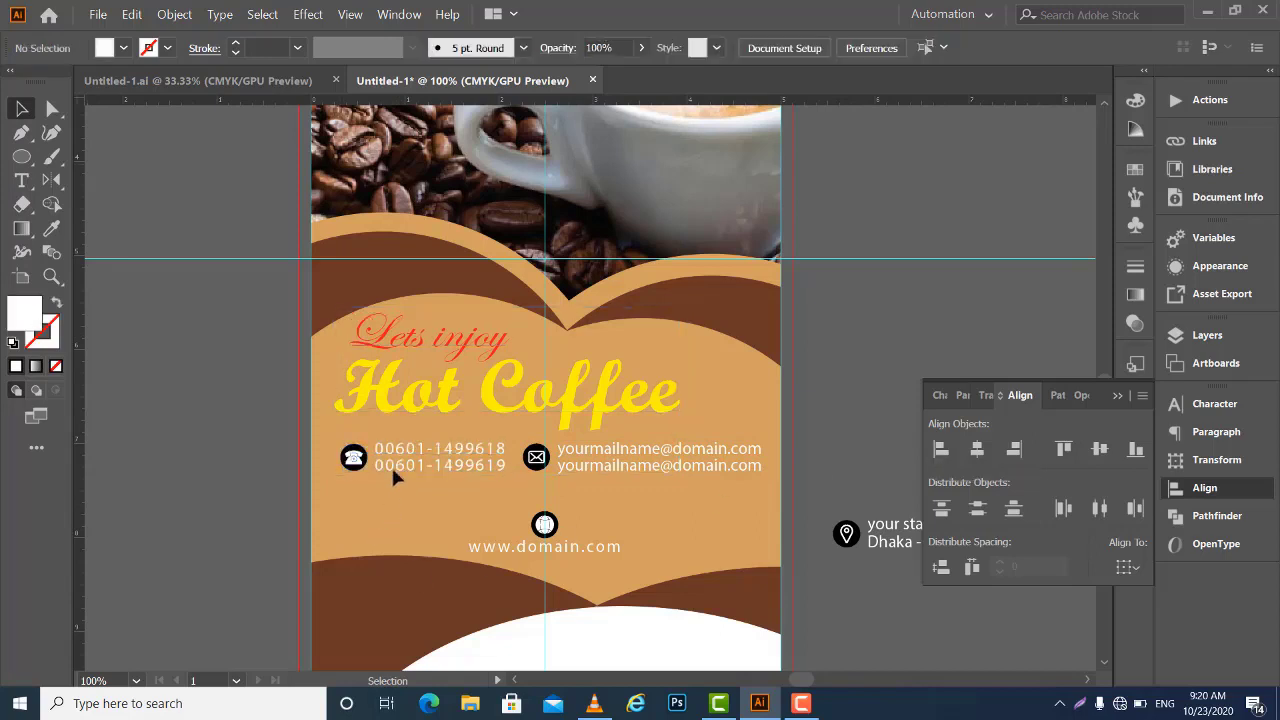
{"action": "left_click", "coordinate": [350, 458]}
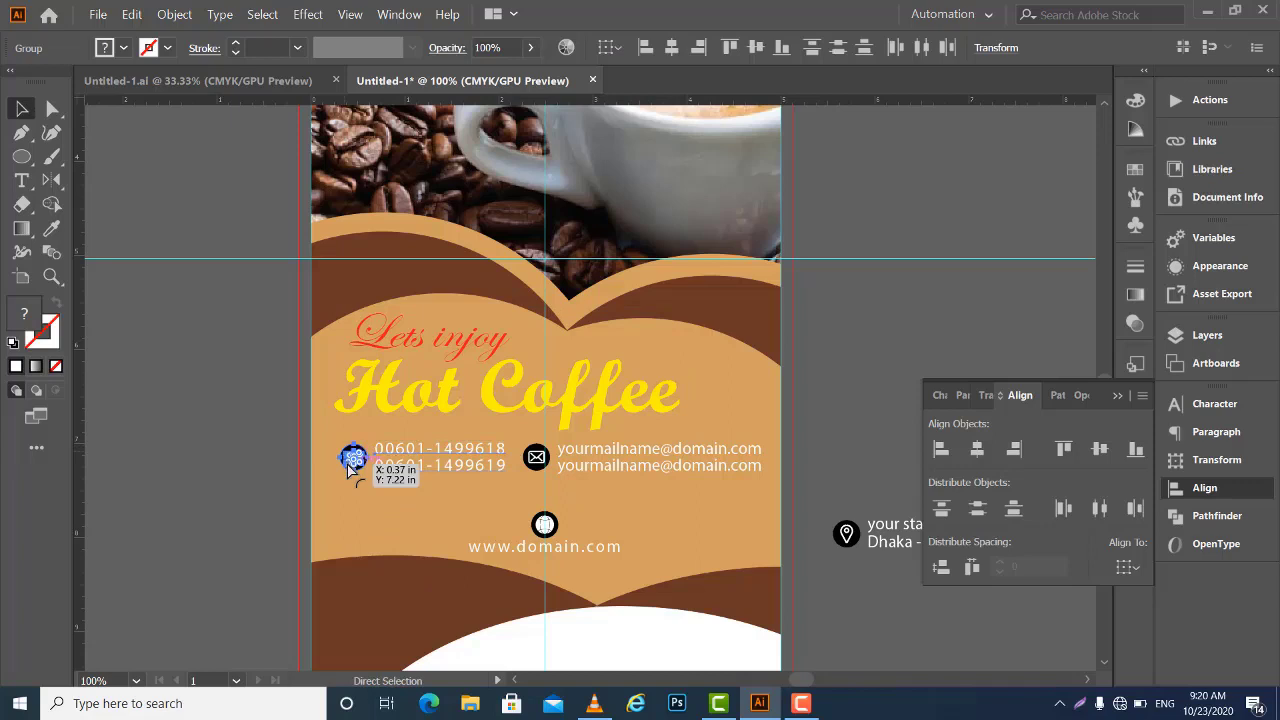
{"action": "left_click", "coordinate": [408, 513]}
{"action": "left_click_drag", "start_coordinate": [345, 348], "coordinate": [505, 468]}
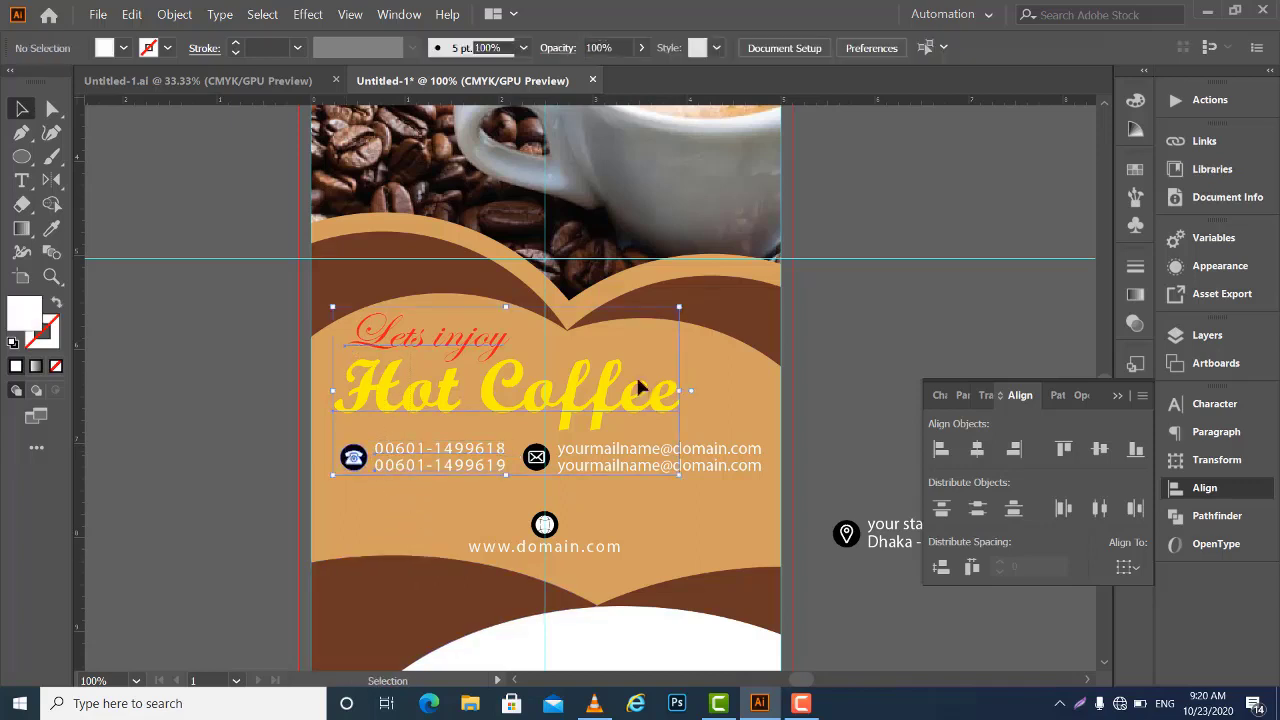
{"action": "left_click", "coordinate": [941, 450]}
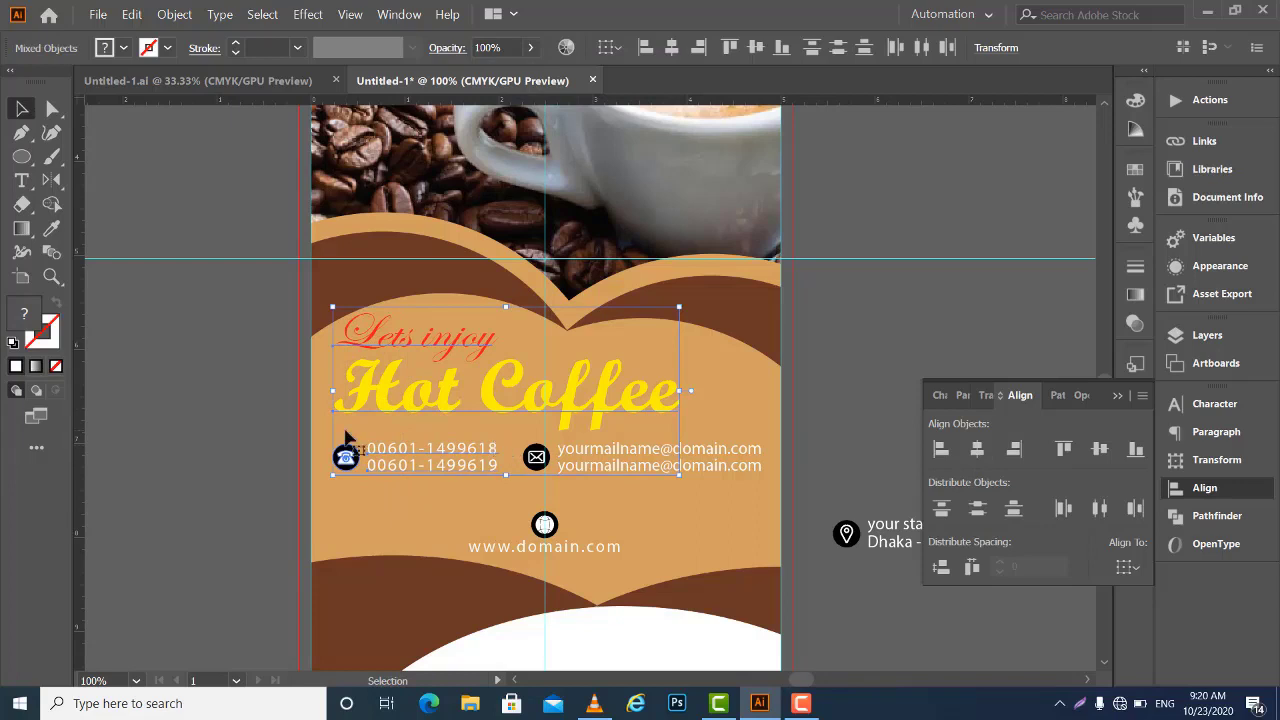
{"action": "key", "text": "Left"}
{"action": "key", "text": "Left"}
{"action": "key", "text": "Left"}
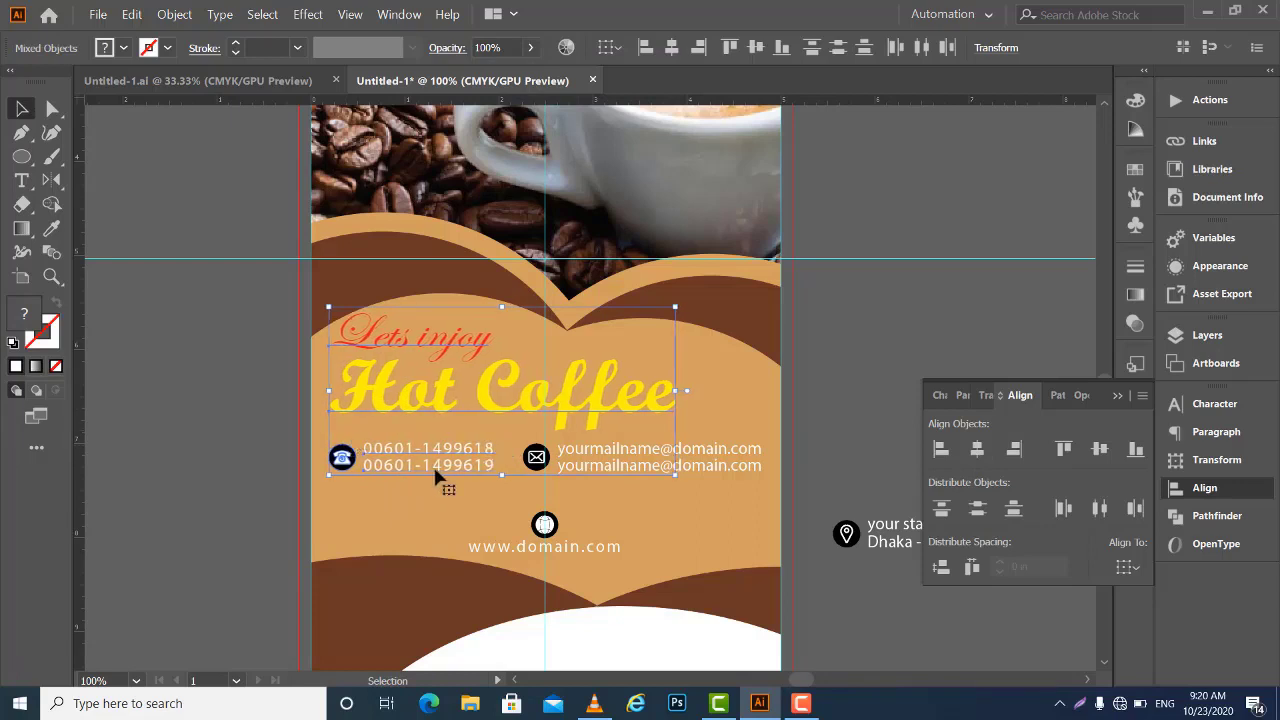
Nudge the email group left and the phone-and-email row slightly down
{"action": "left_click", "coordinate": [598, 482]}
{"action": "left_click", "coordinate": [610, 456]}
{"action": "key", "text": "Left"}
{"action": "key", "text": "Left"}
{"action": "key", "text": "Left"}
{"action": "key", "text": "Left"}
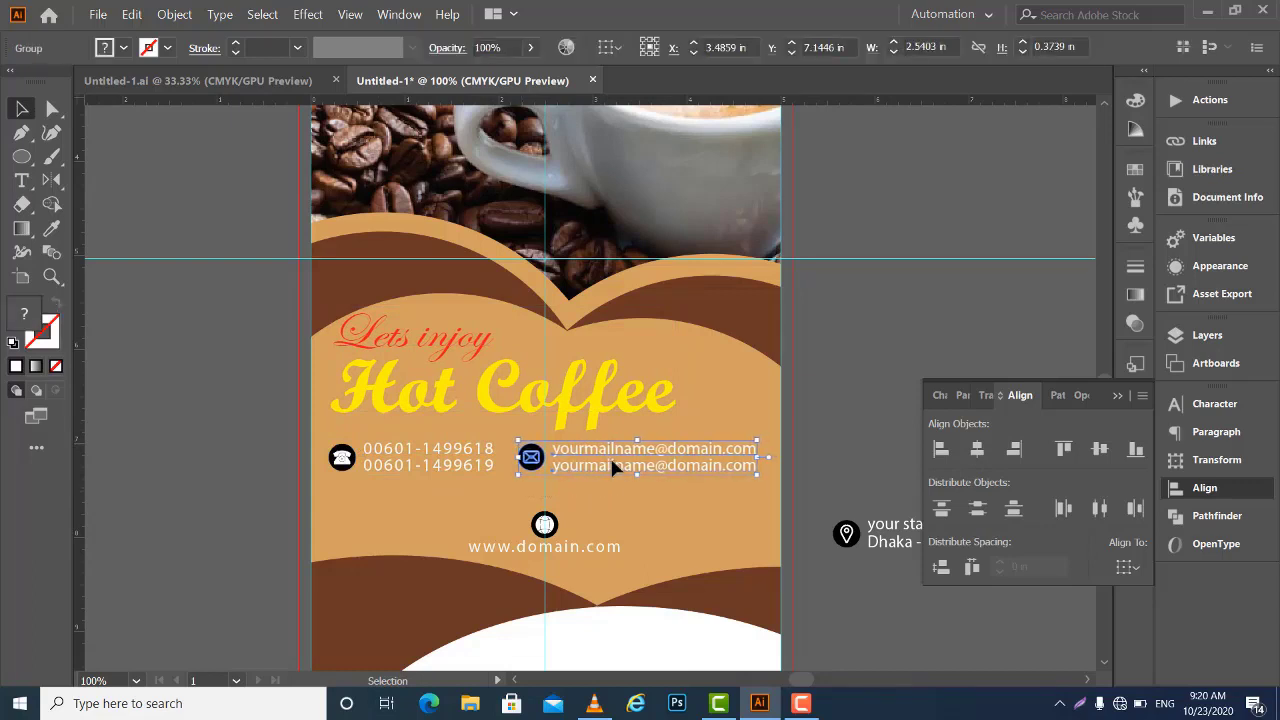
{"action": "left_click", "coordinate": [605, 476]}
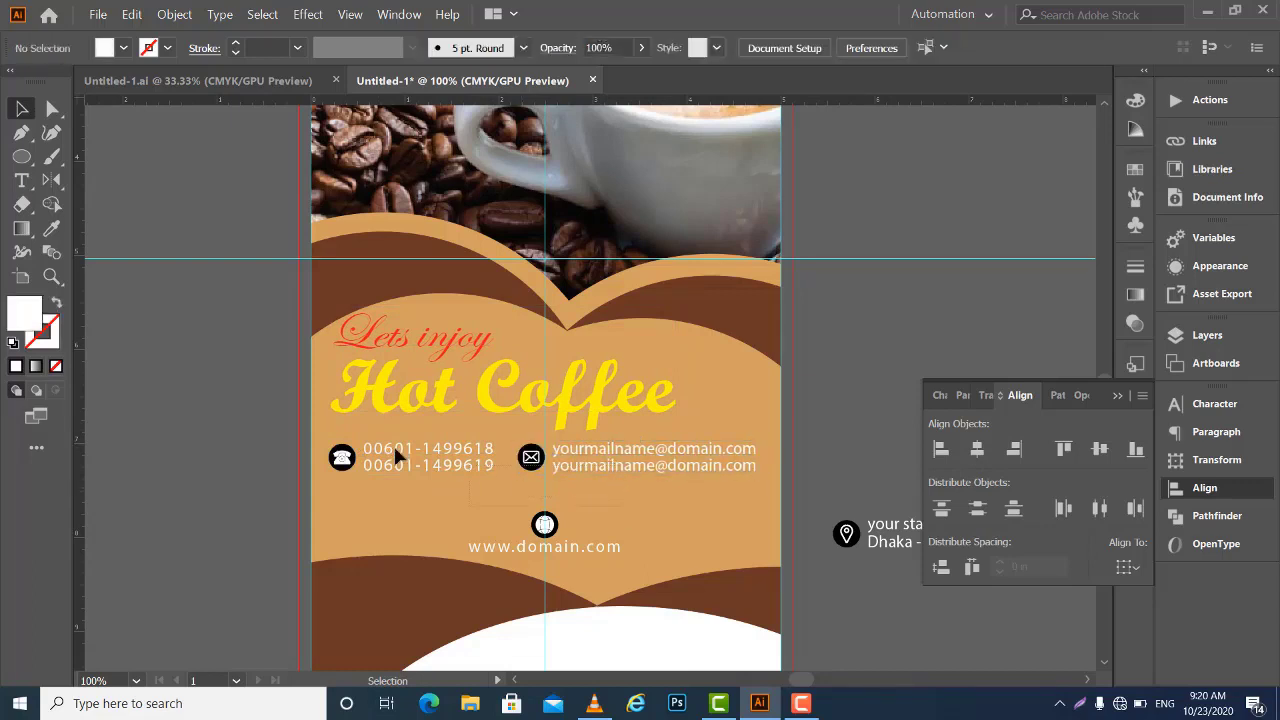
{"action": "left_click", "coordinate": [340, 445]}
{"action": "key", "text": "Down"}
{"action": "key", "text": "Down"}
{"action": "key", "text": "Down"}
{"action": "key", "text": "Down"}
{"action": "key", "text": "Down"}
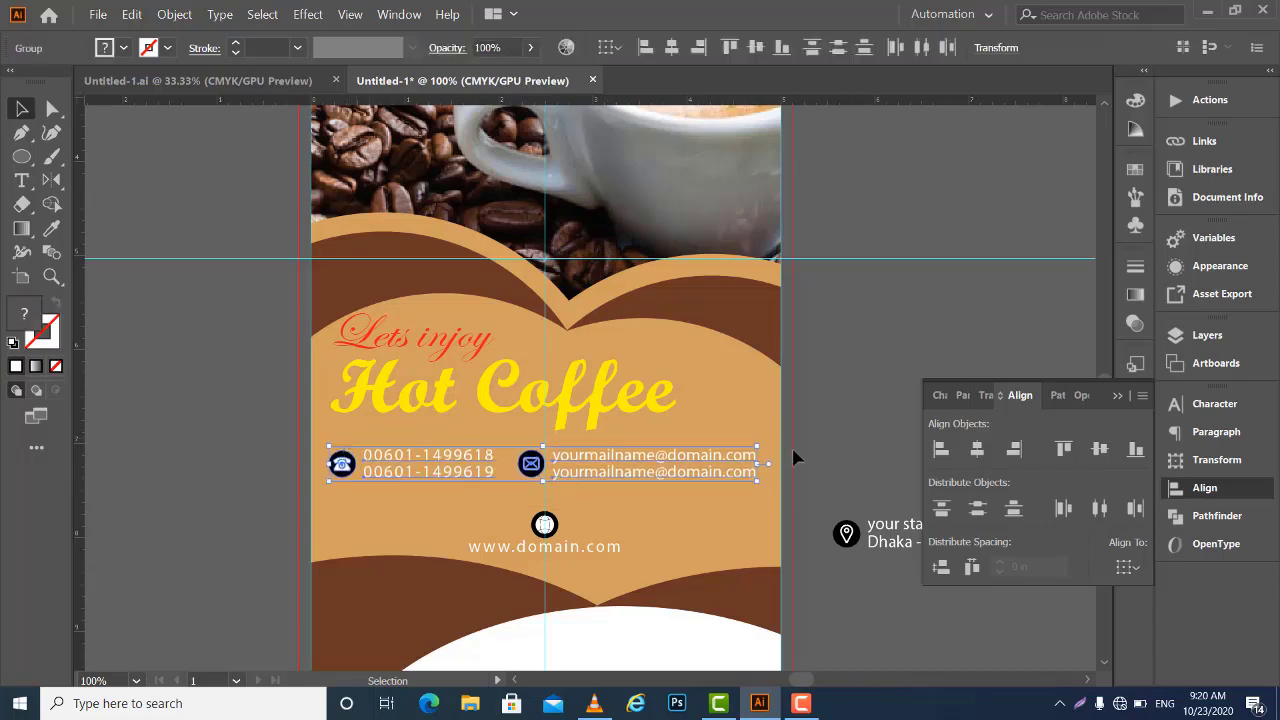
{"action": "left_click", "coordinate": [586, 549]}
{"action": "left_click", "coordinate": [671, 514]}
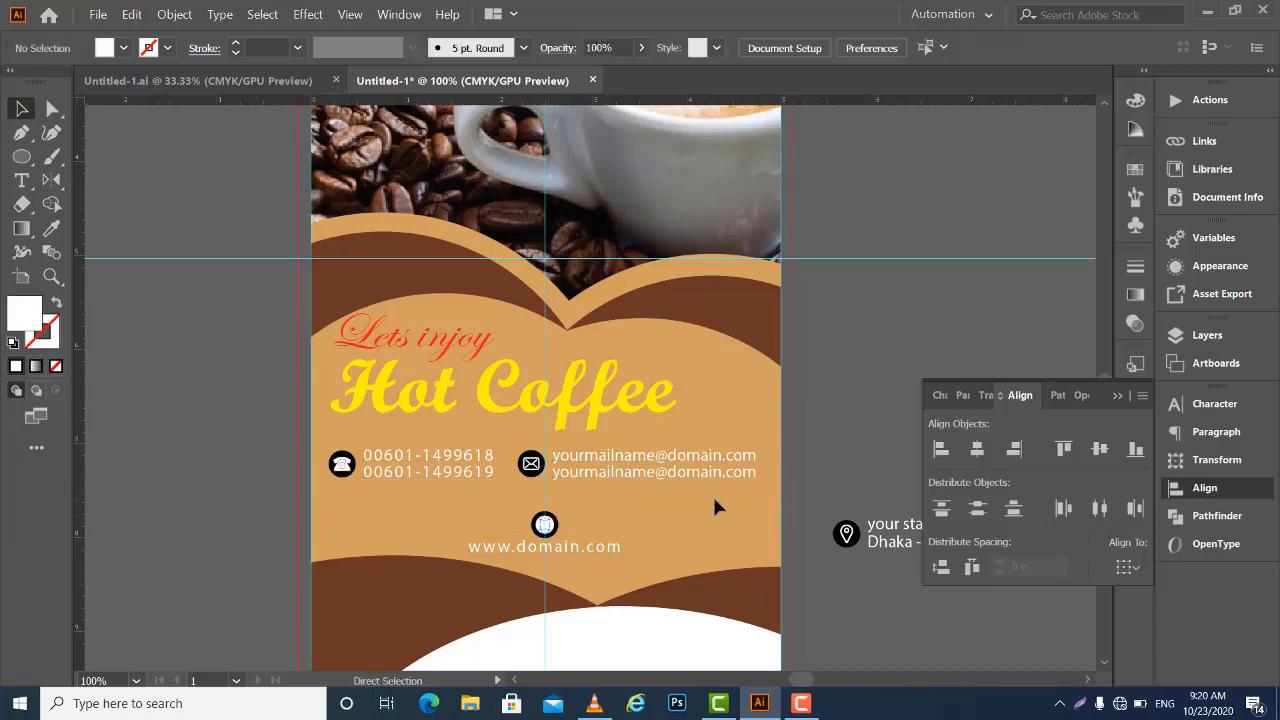
{"action": "key", "text": "ctrl+equal"}
{"action": "left_click_drag", "start_coordinate": [640, 521], "coordinate": [634, 301]}
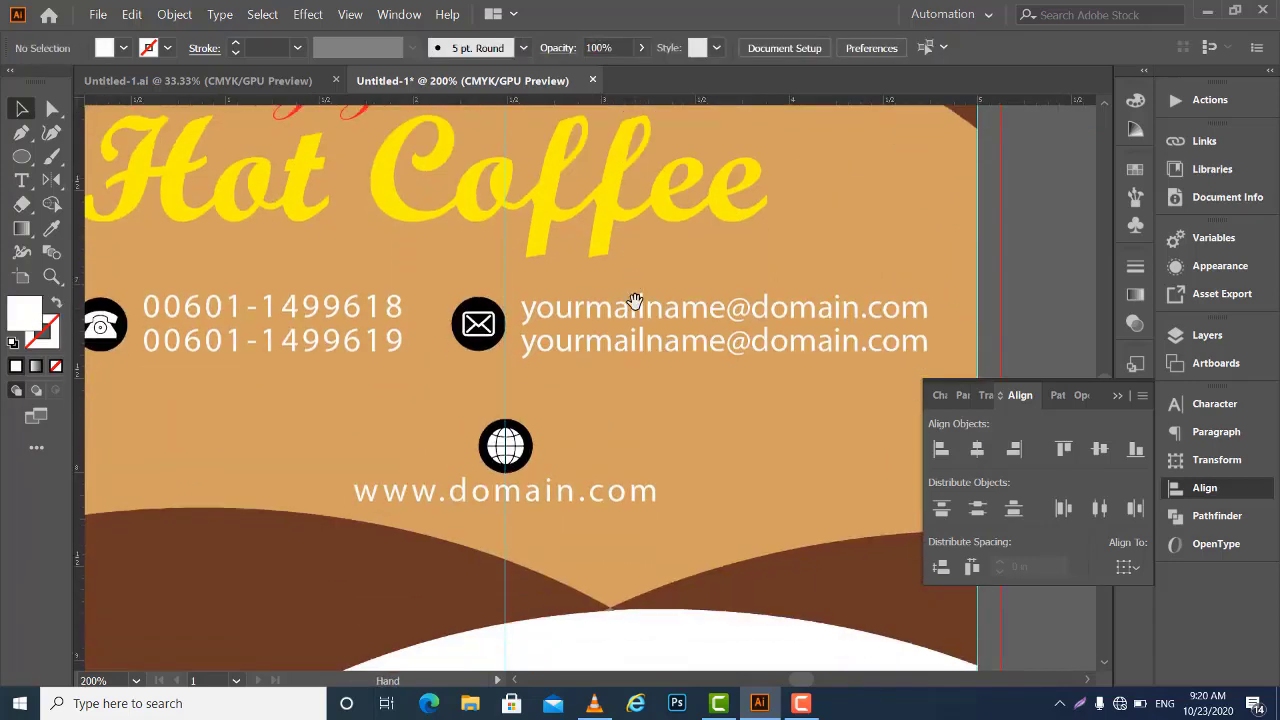
{"action": "left_click", "coordinate": [567, 497]}
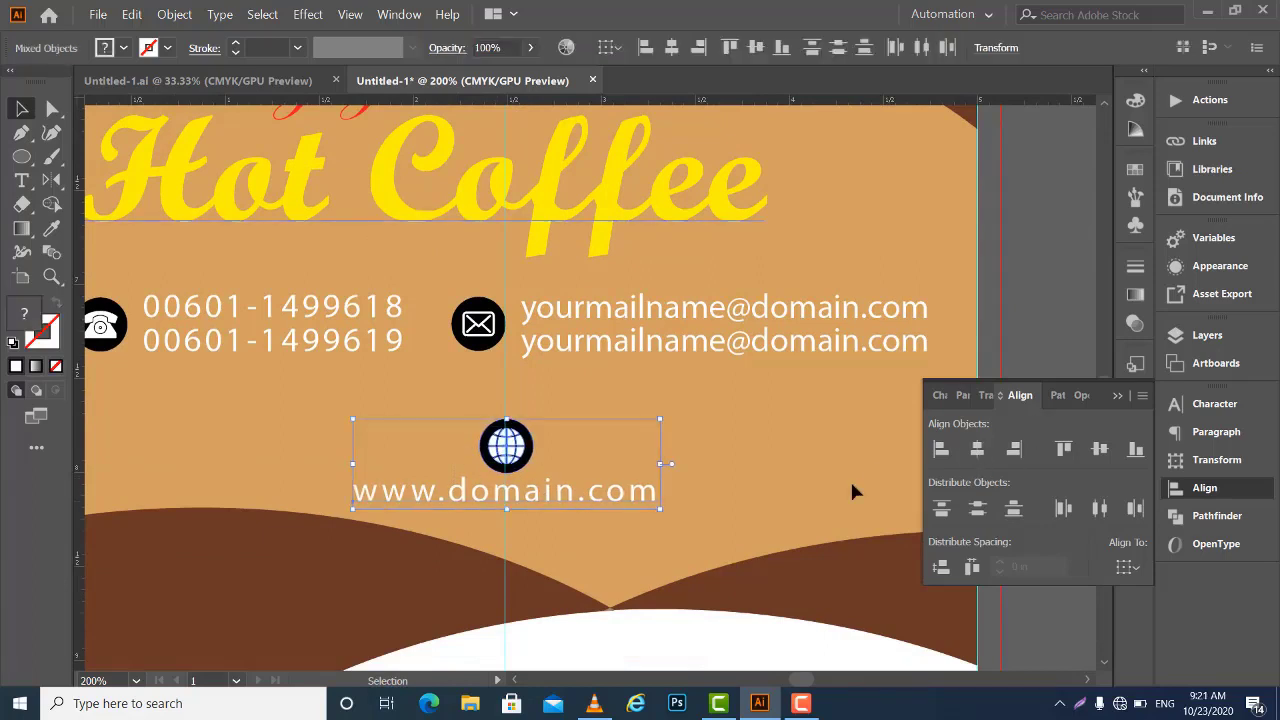
{"action": "key", "text": "Down"}
{"action": "key", "text": "Down"}
{"action": "key", "text": "Down"}
{"action": "key", "text": "Down"}
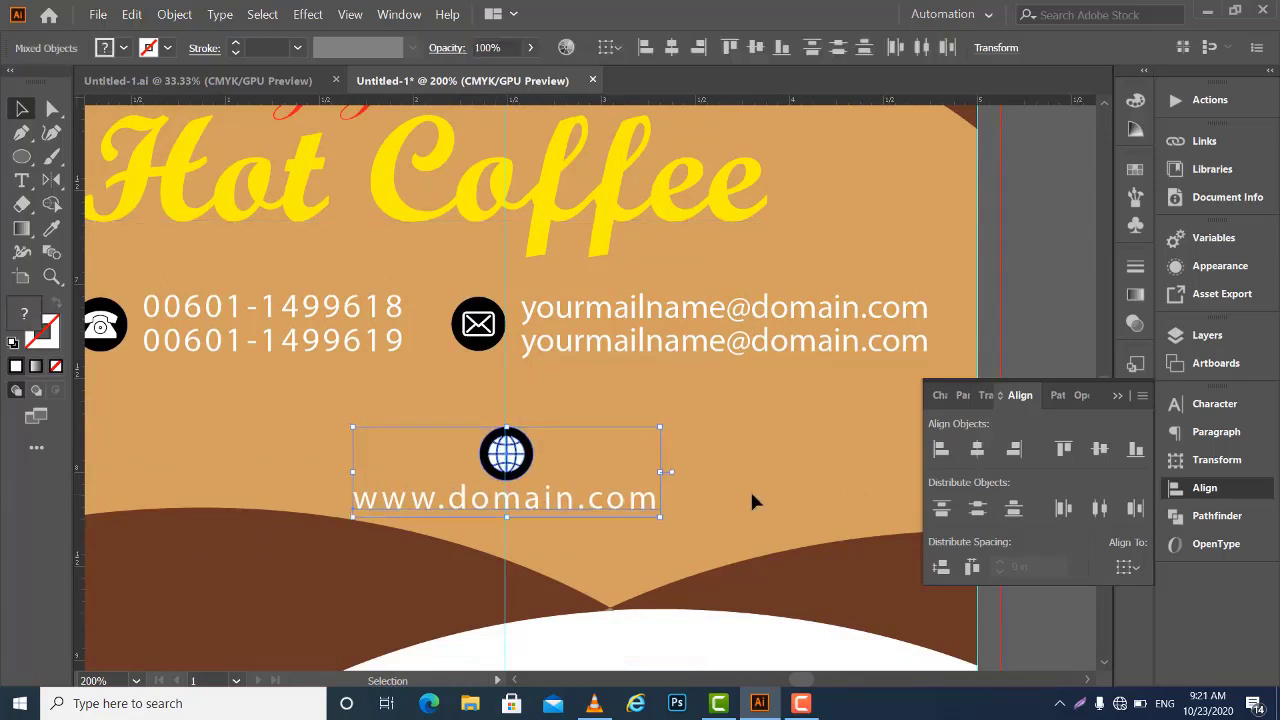
{"action": "left_click", "coordinate": [1027, 304]}
{"action": "key", "text": "ctrl+minus"}
{"action": "key", "text": "ctrl+minus"}
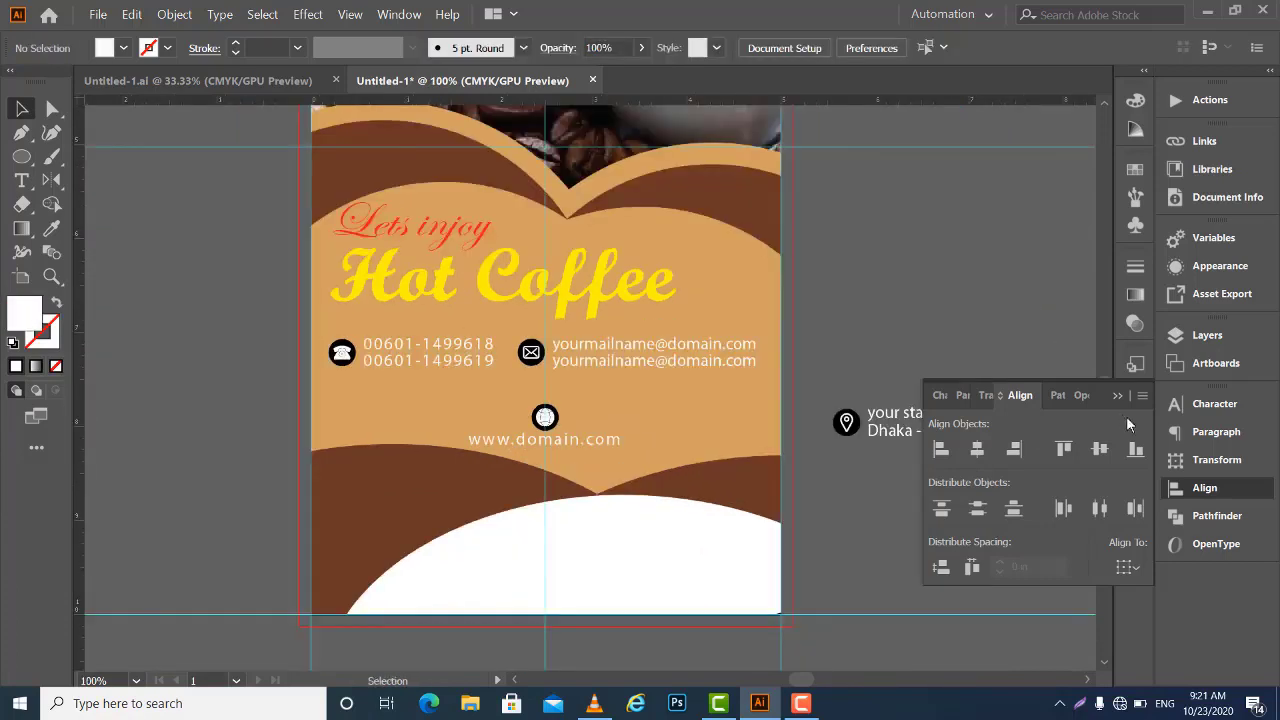
{"action": "left_click", "coordinate": [1115, 395]}
Undo an attempted move of the Dhaka - 1210, Bangladesh line, then nudge the location pin left
{"action": "mouse_move", "coordinate": [949, 427]}
{"action": "left_mouse_down"}
{"action": "mouse_move", "coordinate": [573, 578]}
{"action": "mouse_move", "coordinate": [570, 568]}
{"action": "left_mouse_up"}
{"action": "key", "text": "ctrl+z"}
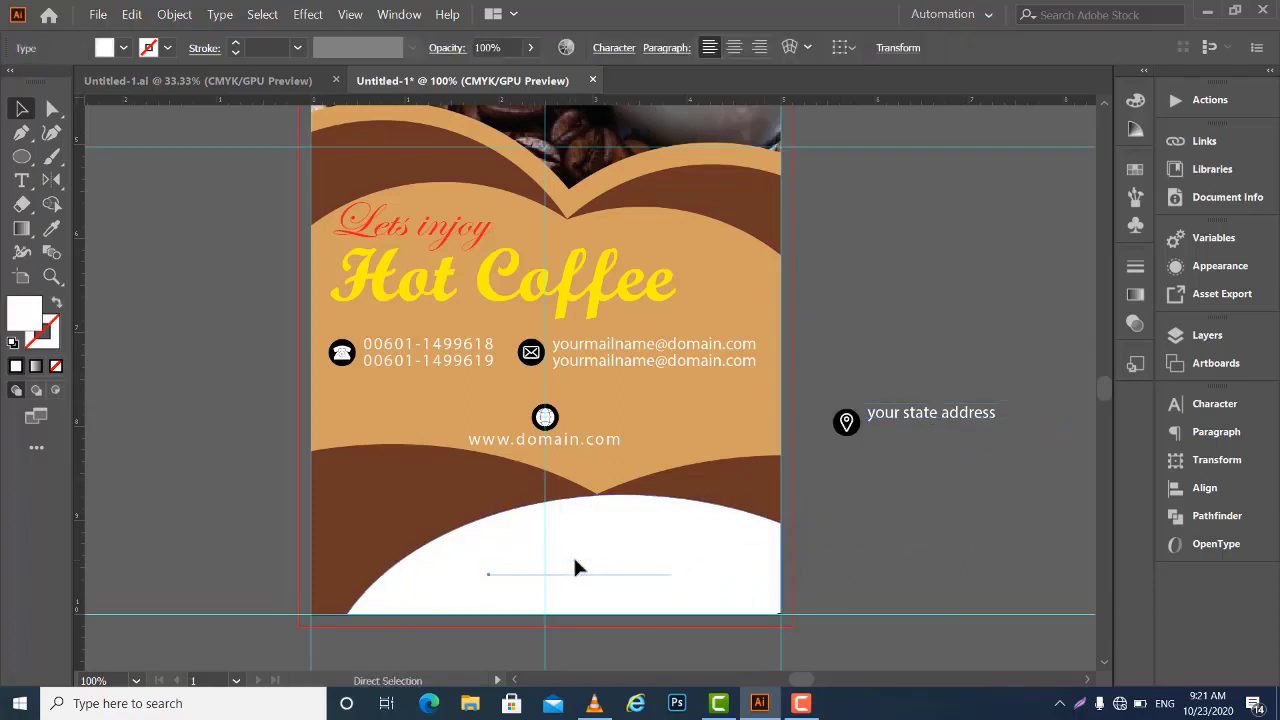
{"action": "key", "text": "ctrl+z"}
{"action": "left_click", "coordinate": [911, 450]}
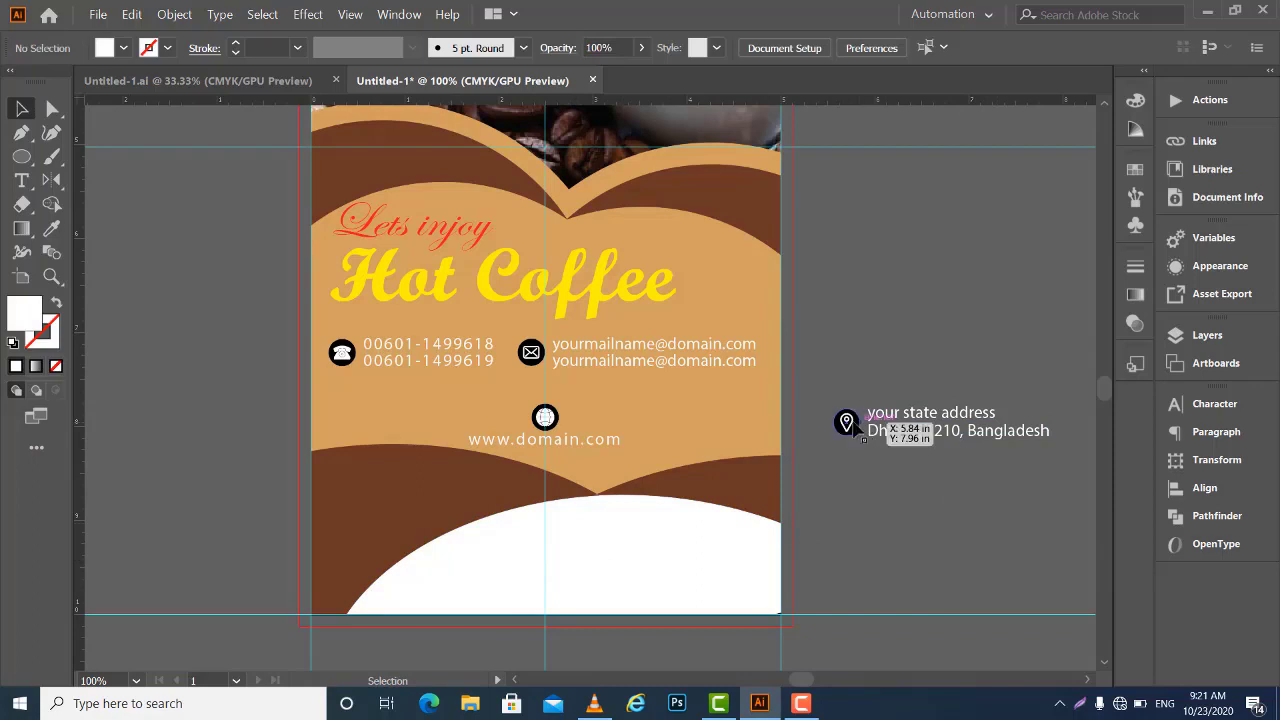
{"action": "left_click_drag", "start_coordinate": [831, 406], "coordinate": [858, 443]}
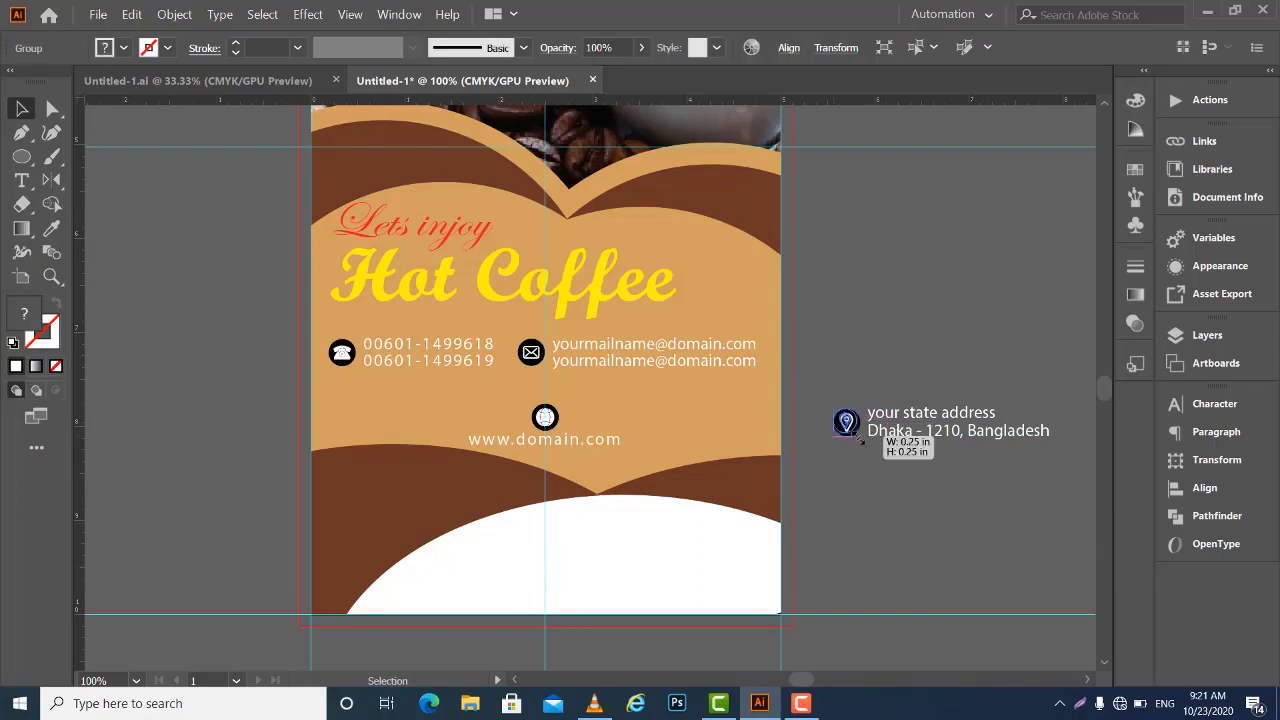
{"action": "key", "text": "Left"}
{"action": "key", "text": "Left"}
{"action": "key", "text": "Left"}
{"action": "key", "text": "Left"}
{"action": "key", "text": "Left"}
{"action": "key", "text": "Left"}
{"action": "left_click", "coordinate": [937, 362]}
Recolour the address text with the poster's tan colour using the Eyedropper
{"action": "left_click", "coordinate": [958, 428]}
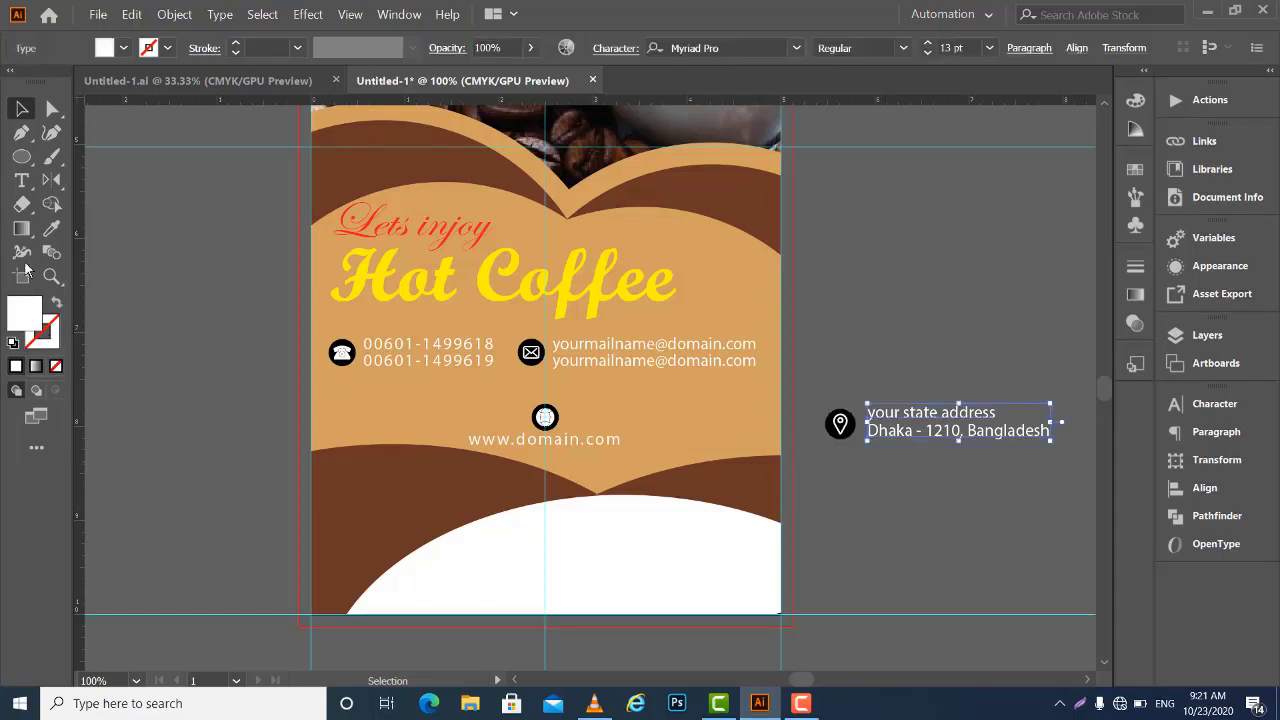
{"action": "left_click", "coordinate": [51, 229]}
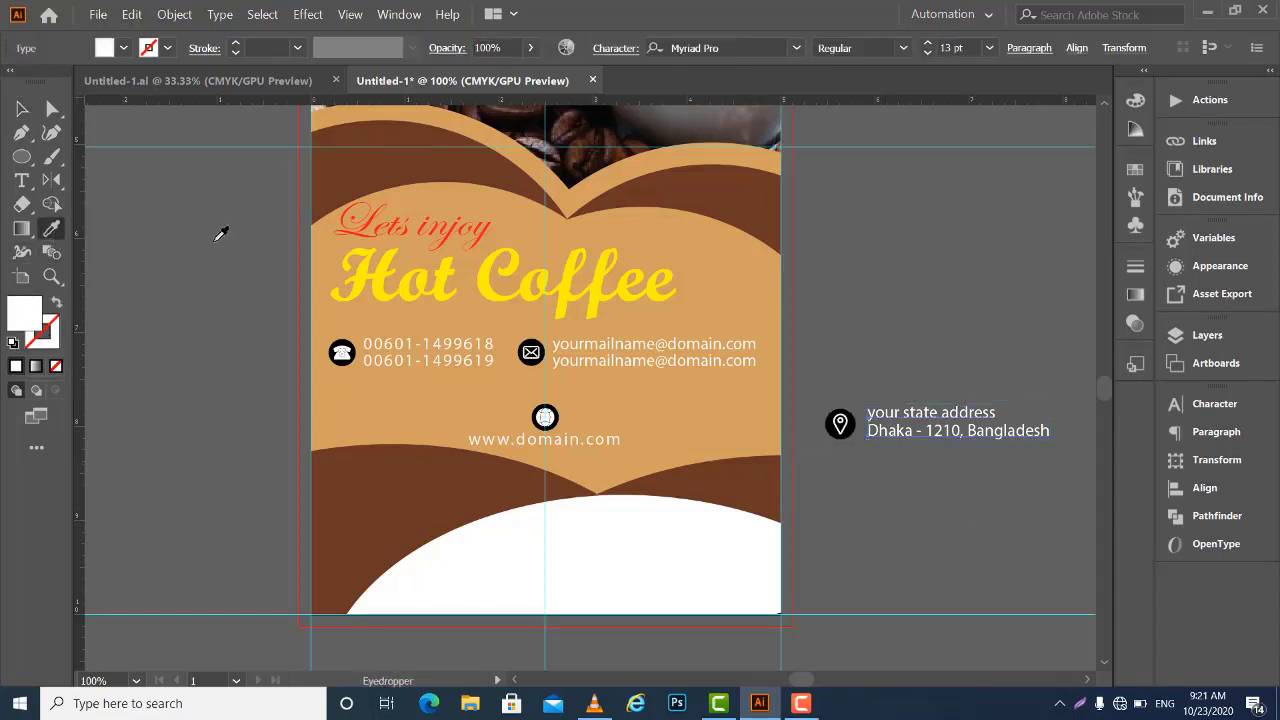
{"action": "left_click", "coordinate": [668, 411]}
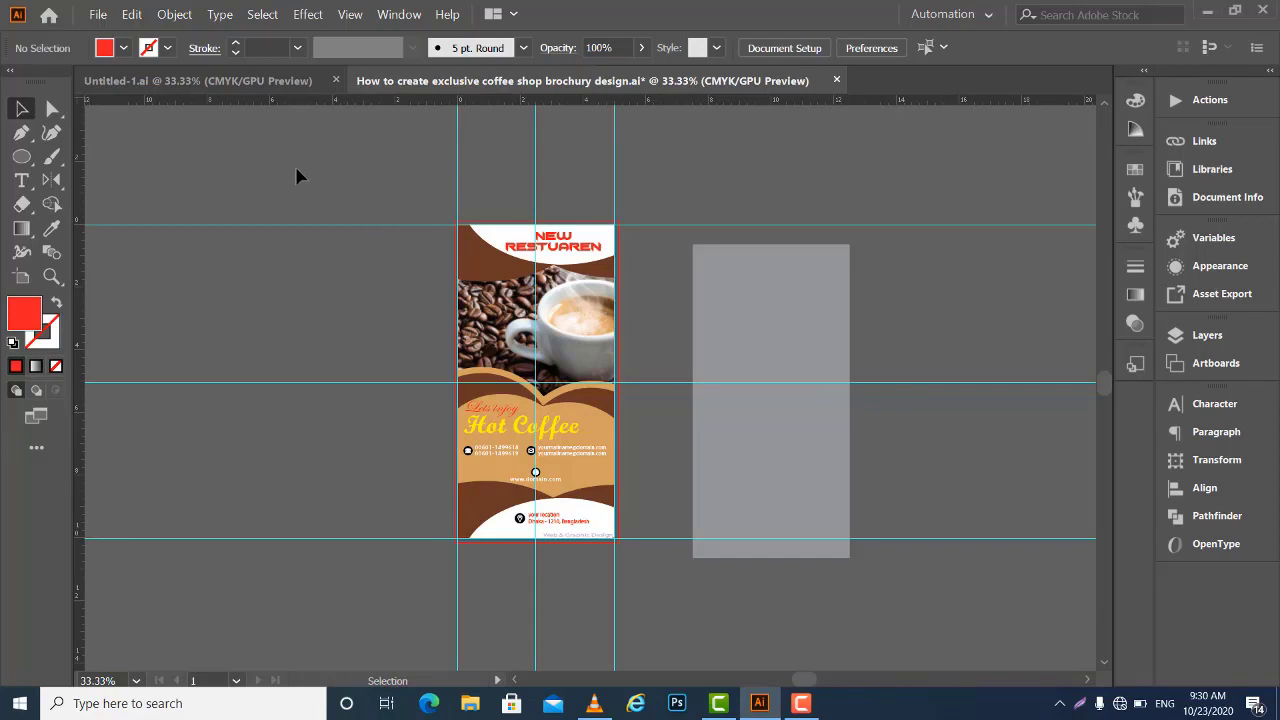
Unlock the guides and delete the horizontal and vertical guides
{"action": "right_click", "coordinate": [308, 282]}
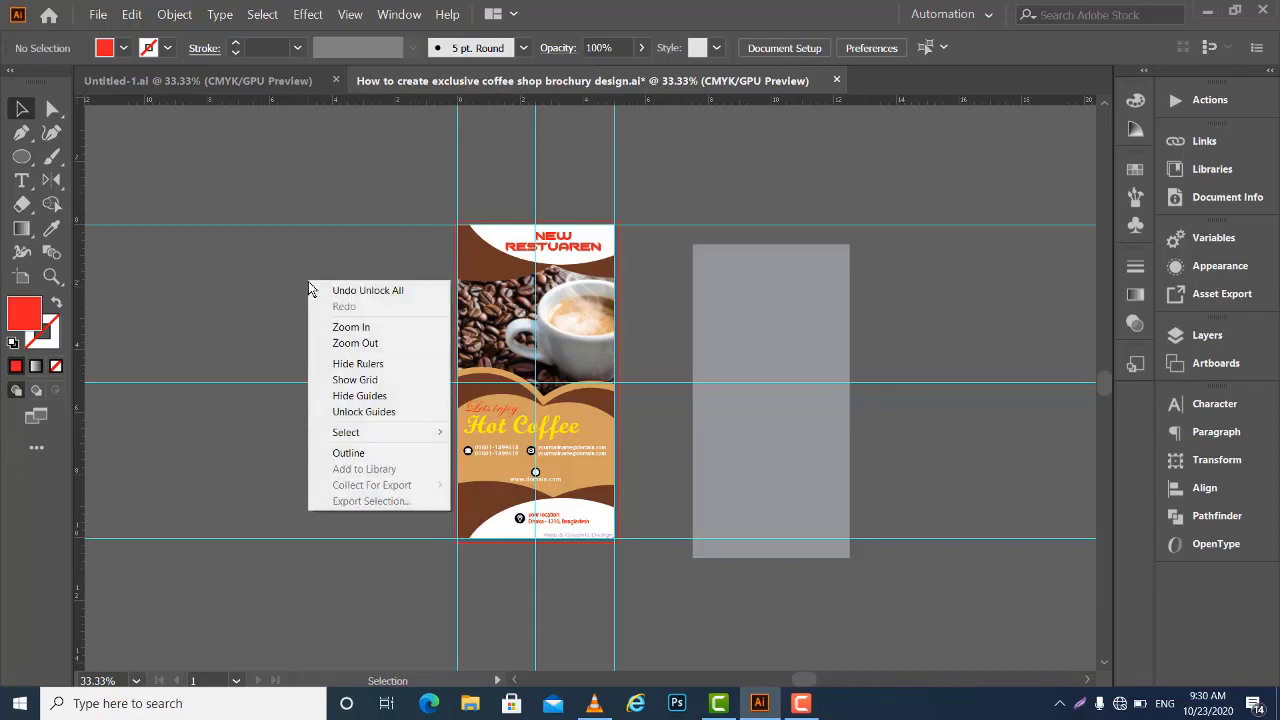
{"action": "left_click", "coordinate": [360, 411]}
{"action": "left_click_drag", "start_coordinate": [326, 203], "coordinate": [350, 647]}
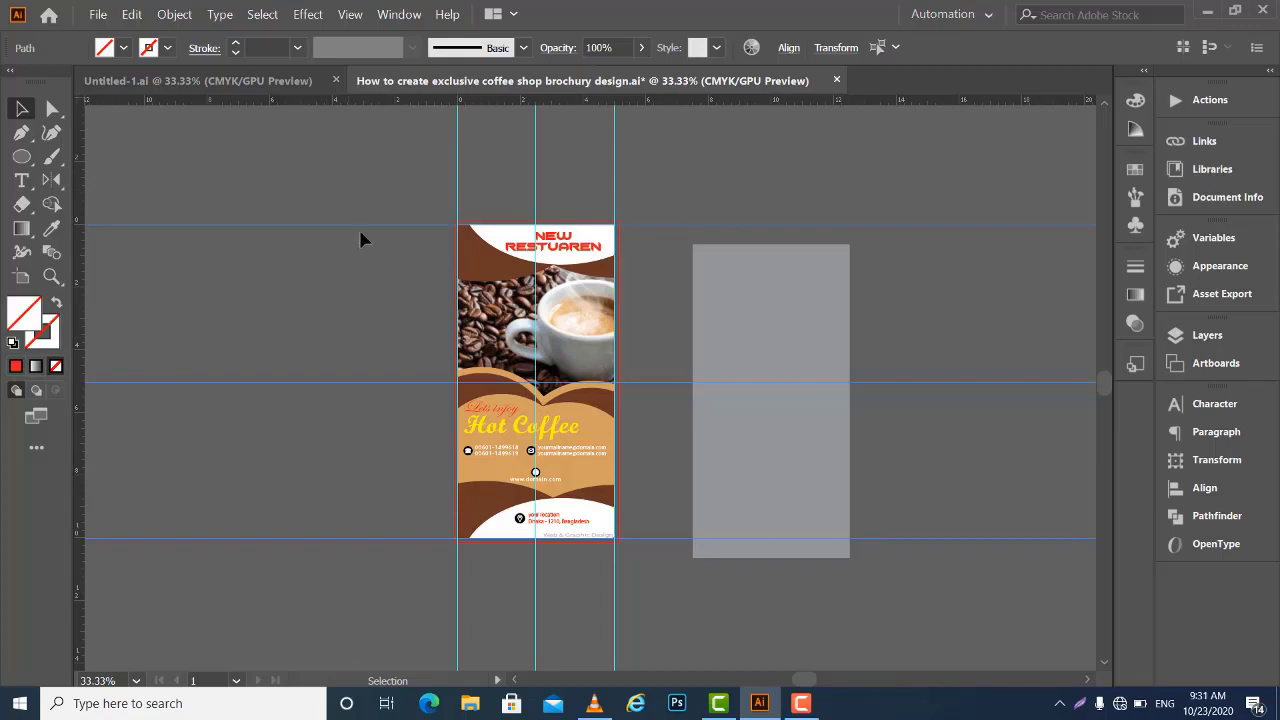
{"action": "key", "text": "Delete"}
{"action": "left_click_drag", "start_coordinate": [560, 140], "coordinate": [689, 129]}
{"action": "key", "text": "Delete"}
Group all of the brochure artwork into one group
{"action": "left_click_drag", "start_coordinate": [444, 242], "coordinate": [661, 619]}
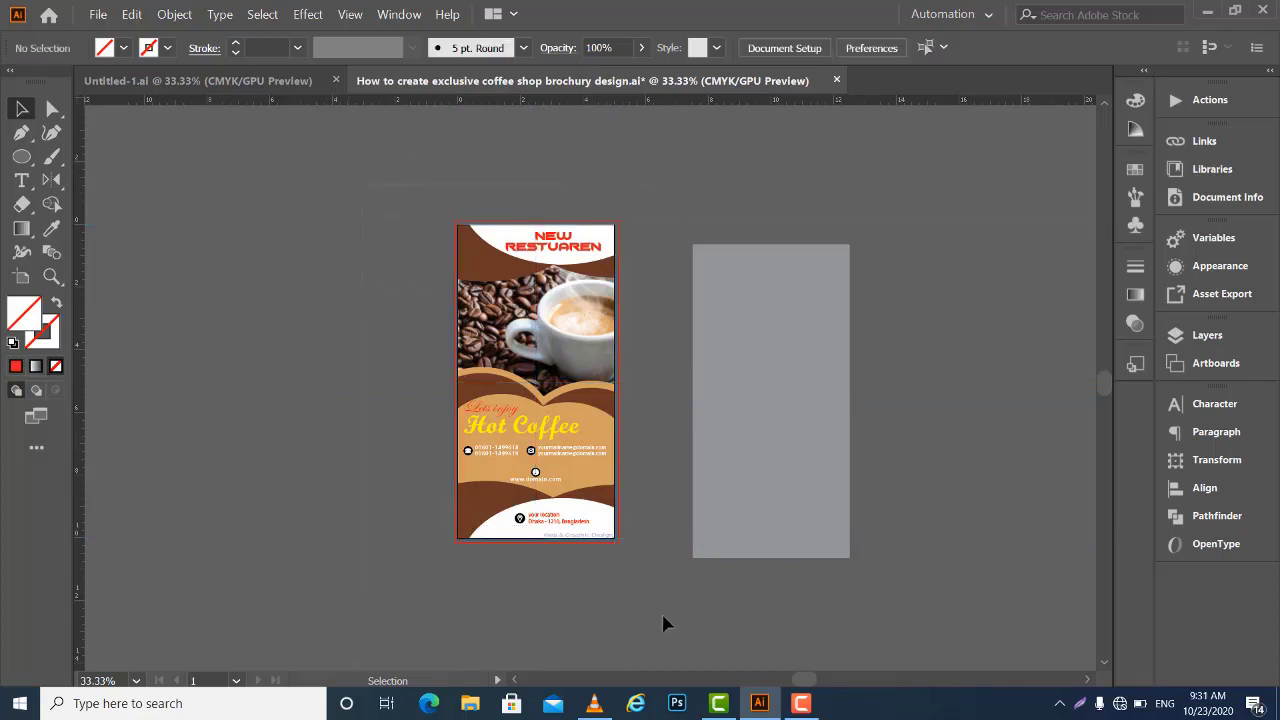
{"action": "right_click", "coordinate": [537, 345]}
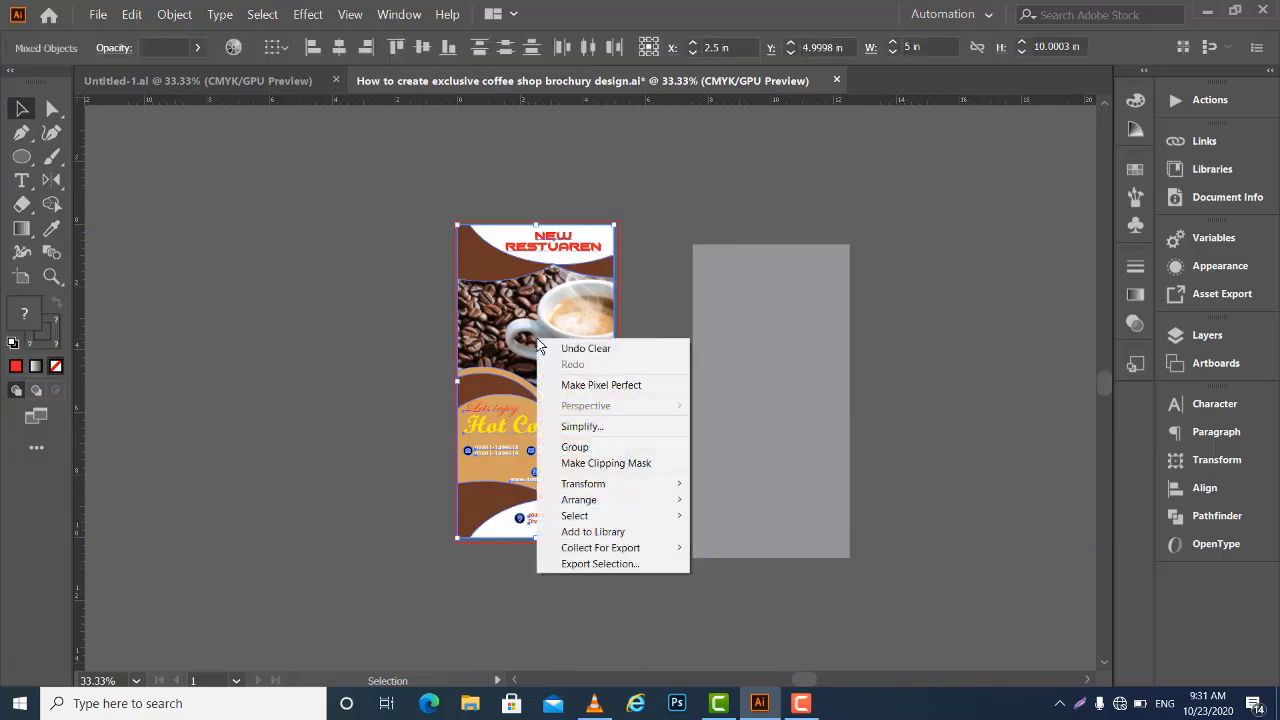
{"action": "left_click", "coordinate": [585, 456]}
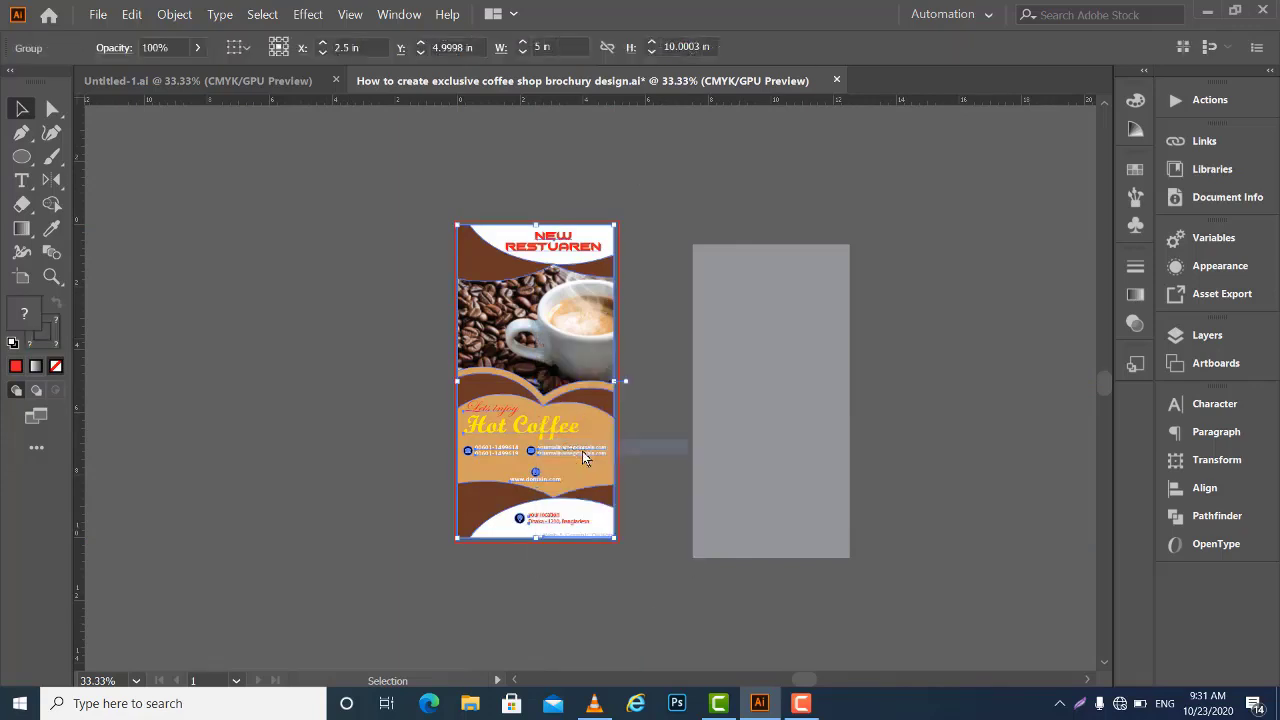
{"action": "left_click", "coordinate": [653, 455]}
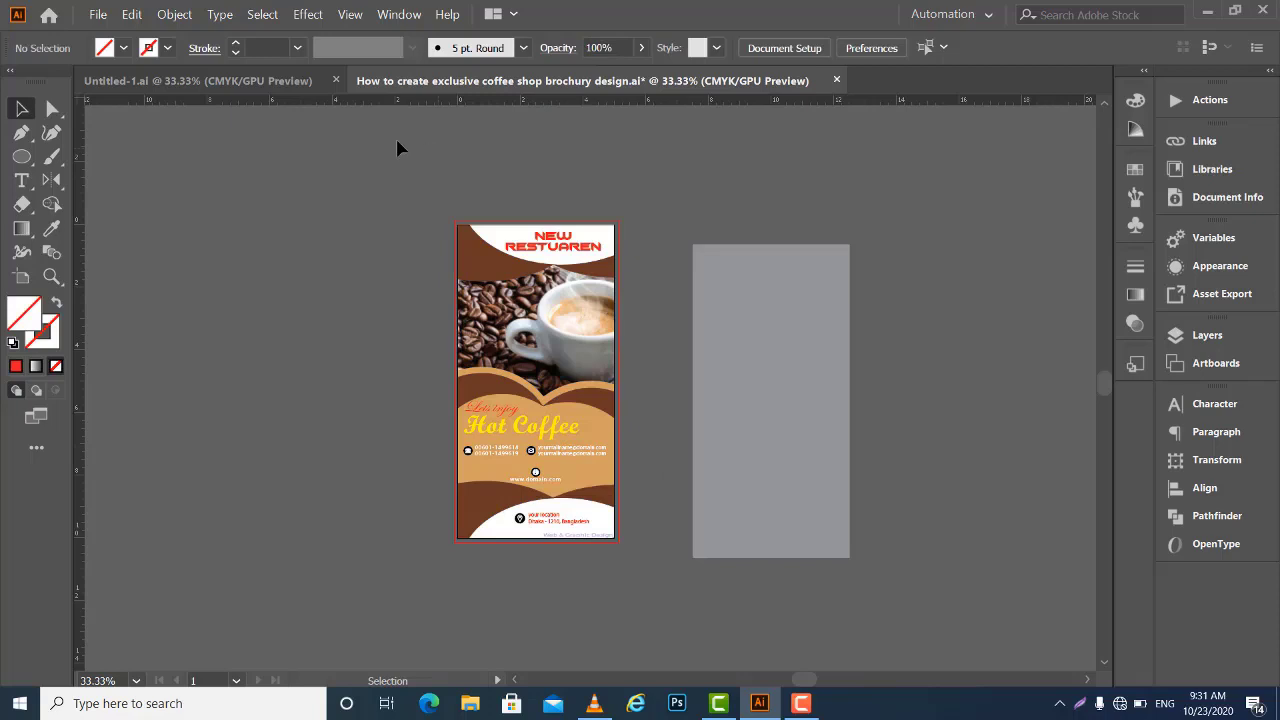
{"action": "key", "text": "ctrl+a"}
{"action": "left_click", "coordinate": [678, 637]}
Centre the grey rectangle horizontally and vertically on the artboard using Align to Artboard
{"action": "left_click_drag", "start_coordinate": [817, 318], "coordinate": [767, 312]}
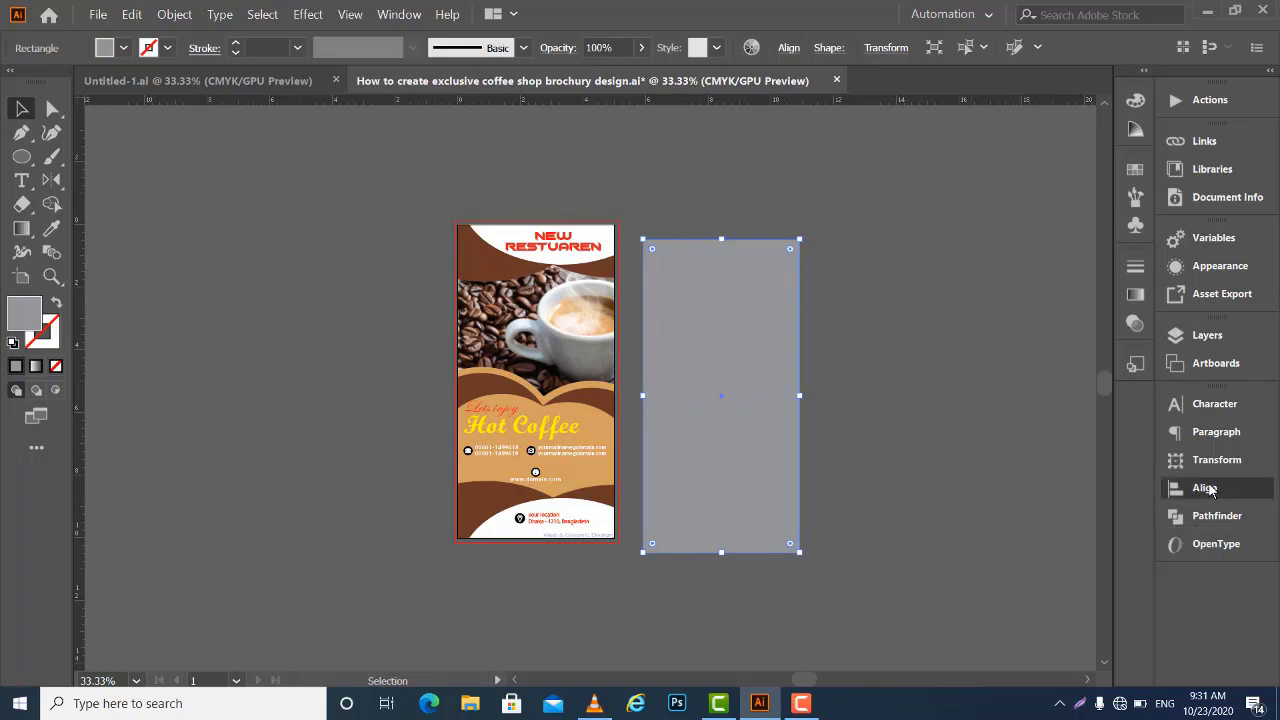
{"action": "left_click", "coordinate": [1205, 488]}
{"action": "left_click", "coordinate": [1127, 567]}
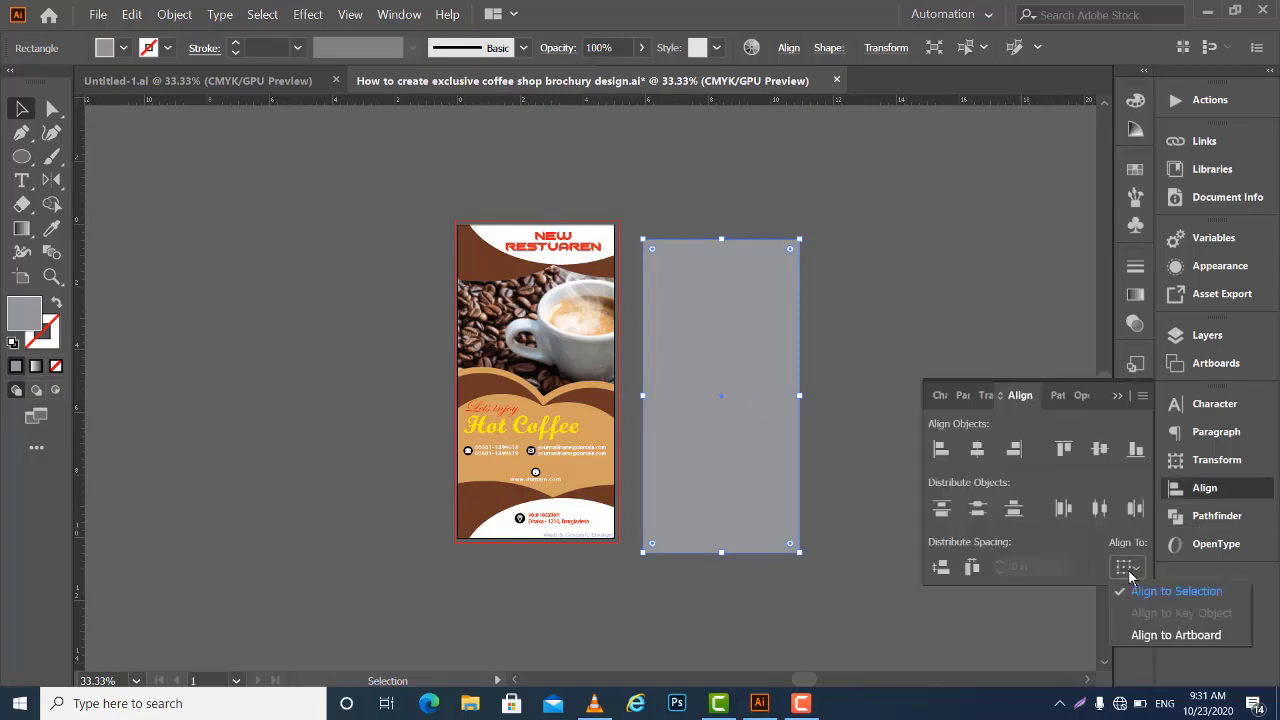
{"action": "left_click", "coordinate": [1151, 638]}
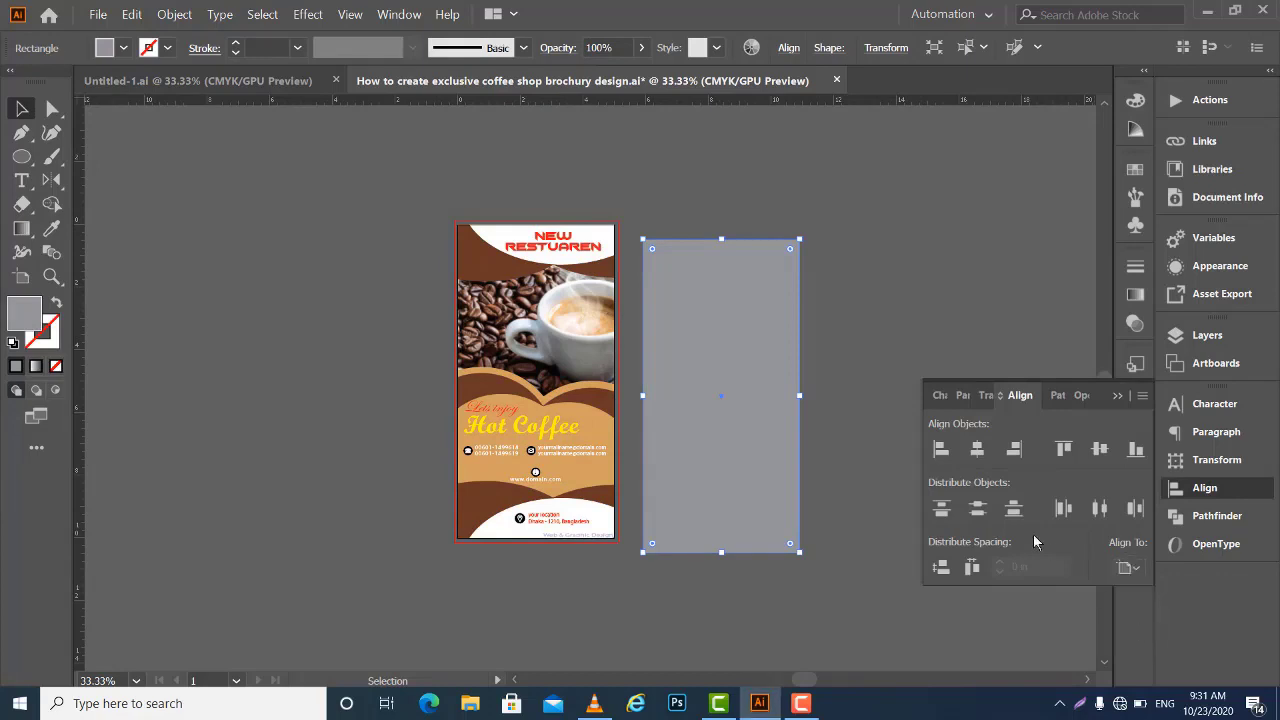
{"action": "left_click", "coordinate": [984, 458]}
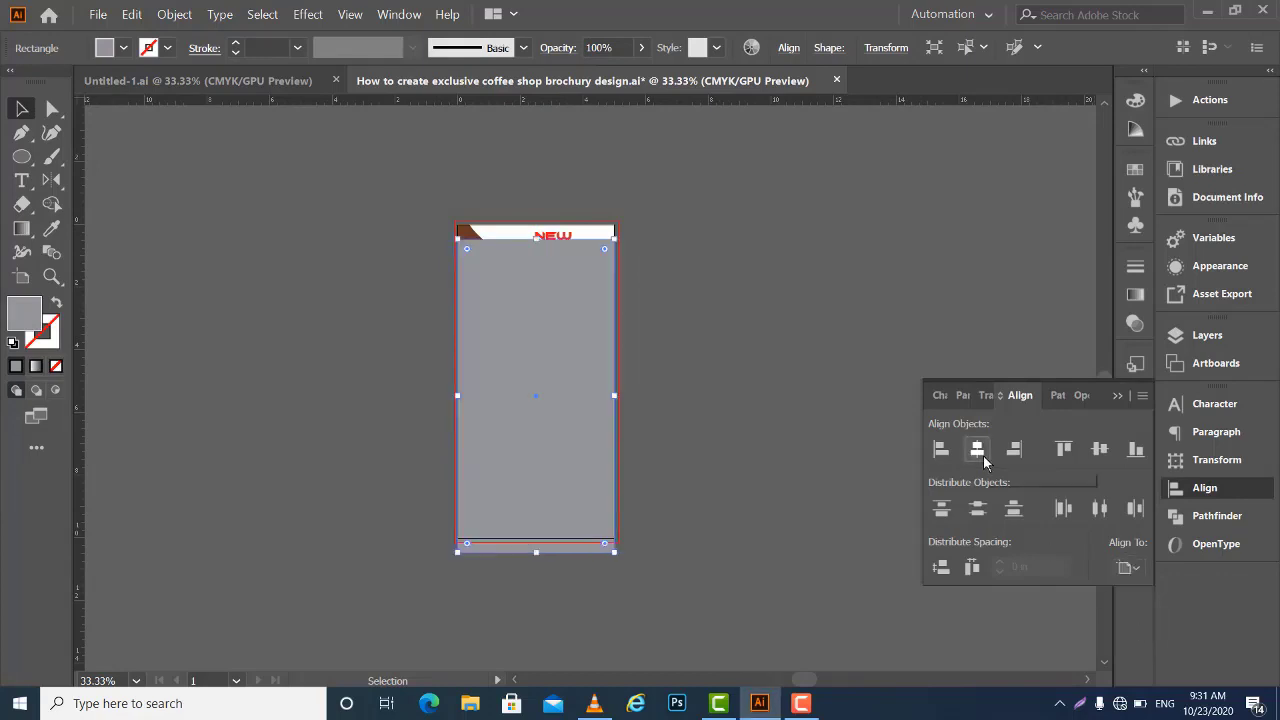
{"action": "left_click", "coordinate": [1100, 449]}
{"action": "left_click", "coordinate": [1120, 402]}
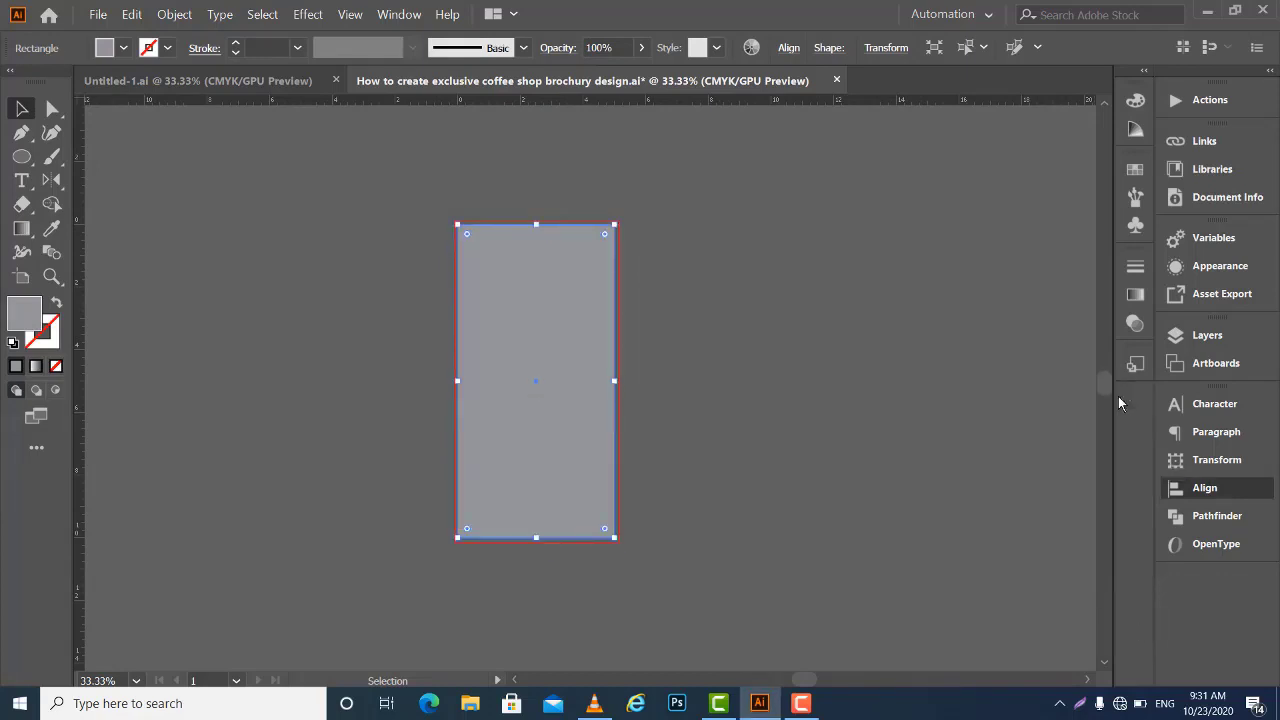
{"action": "left_click", "coordinate": [764, 329]}
Select everything and make a clipping mask from the grey rectangle
{"action": "key", "text": "ctrl+a"}
{"action": "right_click", "coordinate": [525, 380]}
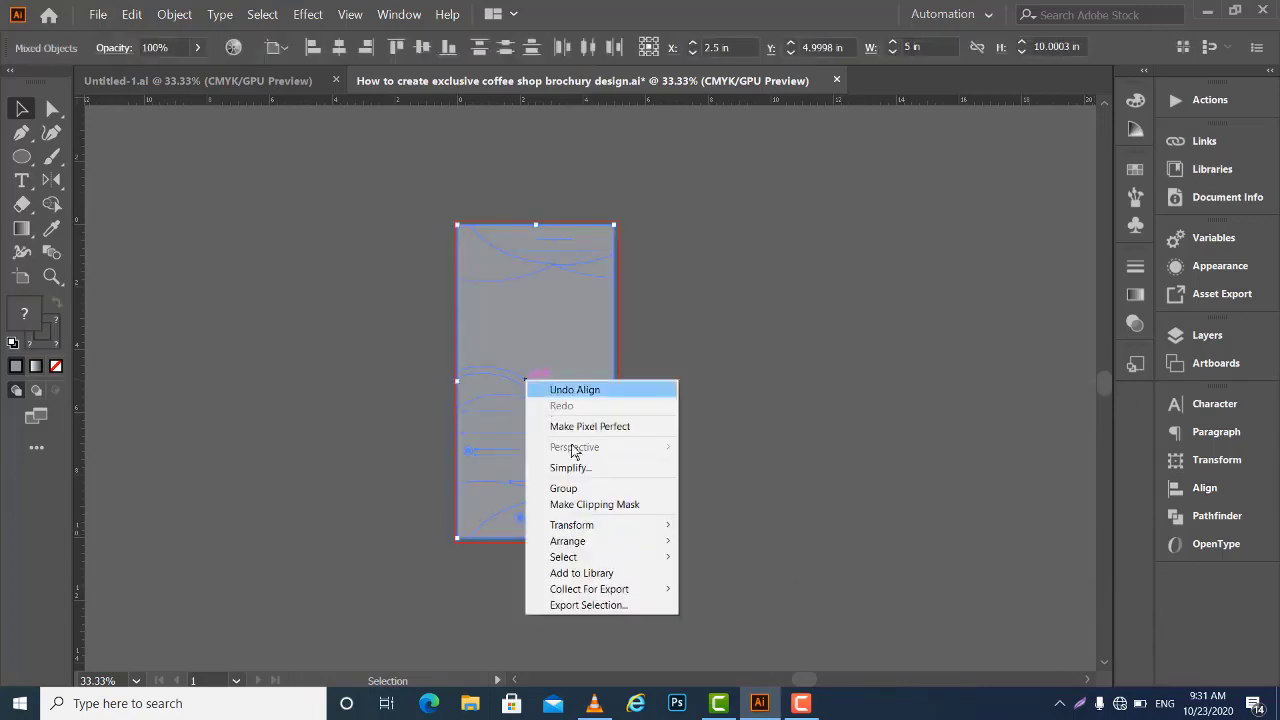
{"action": "left_click", "coordinate": [604, 511]}
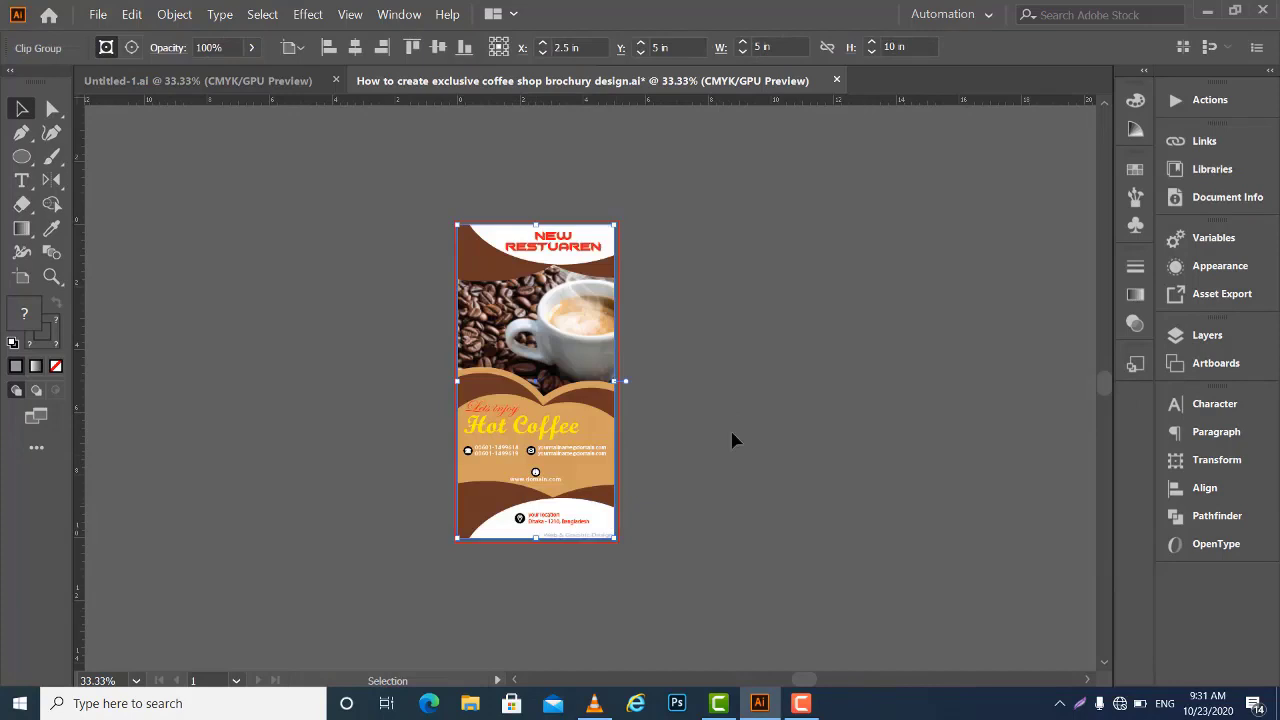
{"action": "left_click", "coordinate": [742, 403]}
{"action": "key", "text": "ctrl+plus"}
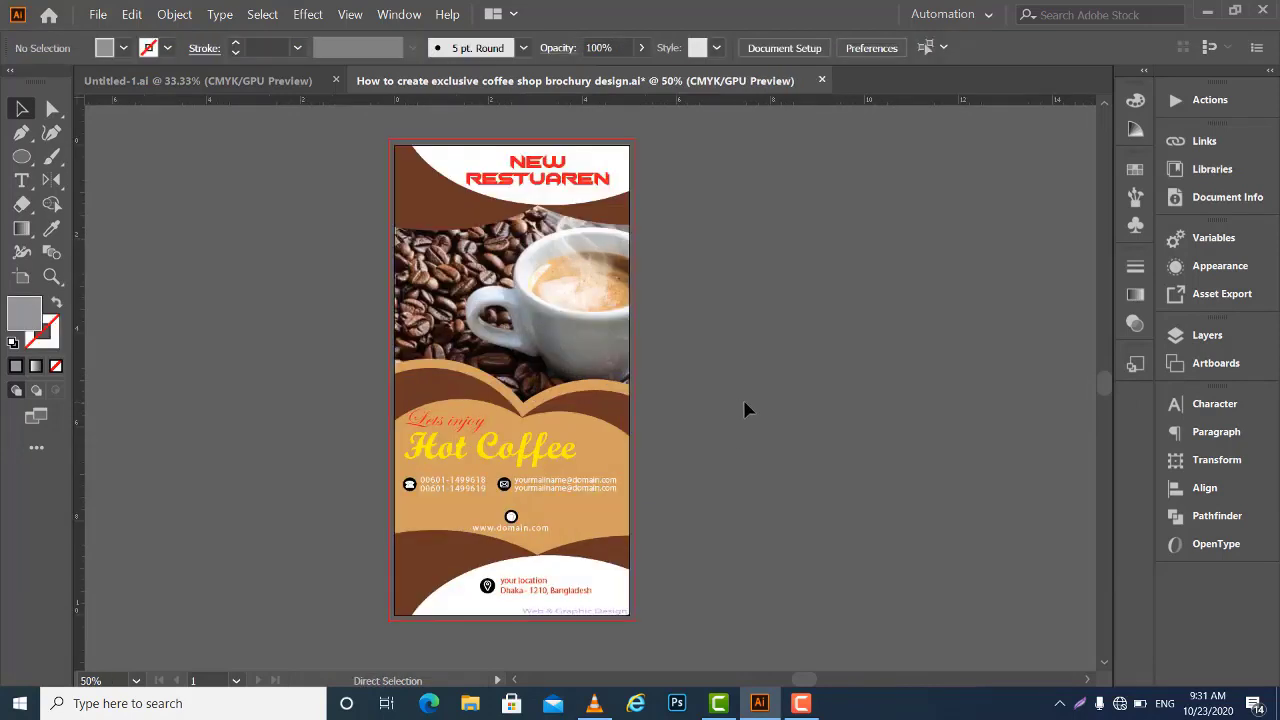
{"action": "key", "text": "ctrl+plus"}
{"action": "left_click_drag", "start_coordinate": [586, 380], "coordinate": [580, 530]}
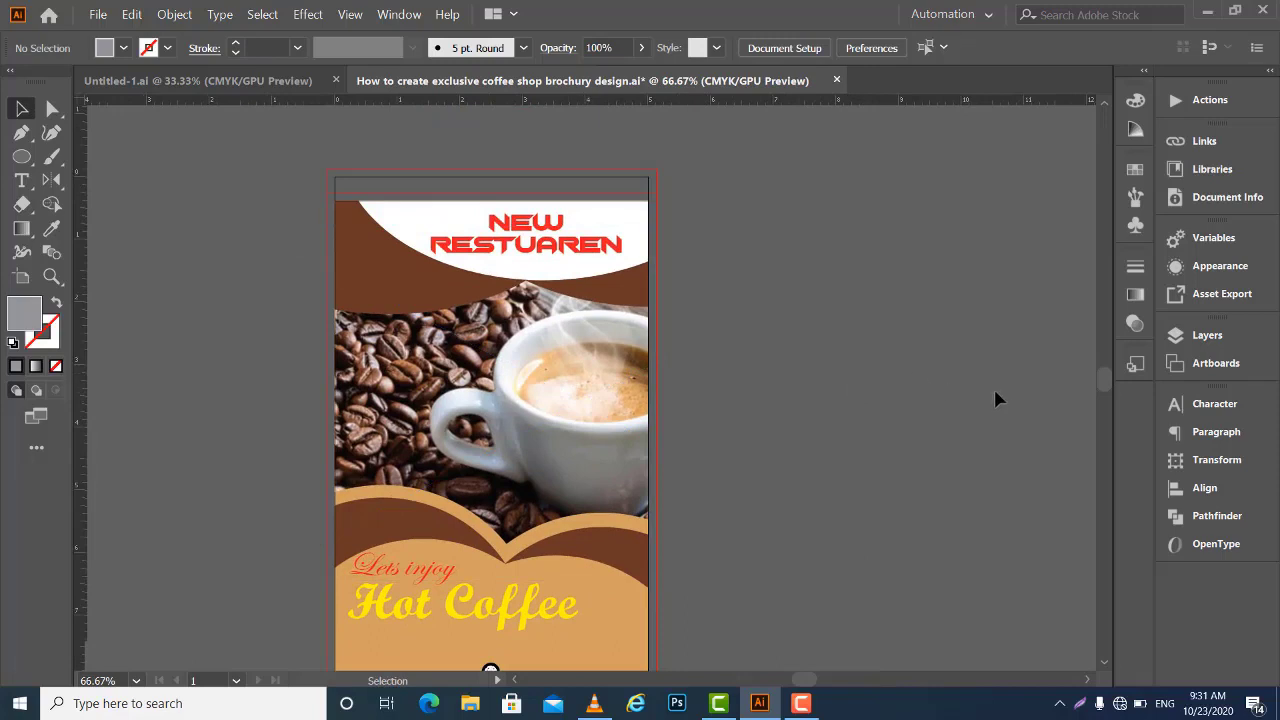
{"action": "key", "text": "ctrl+minus"}
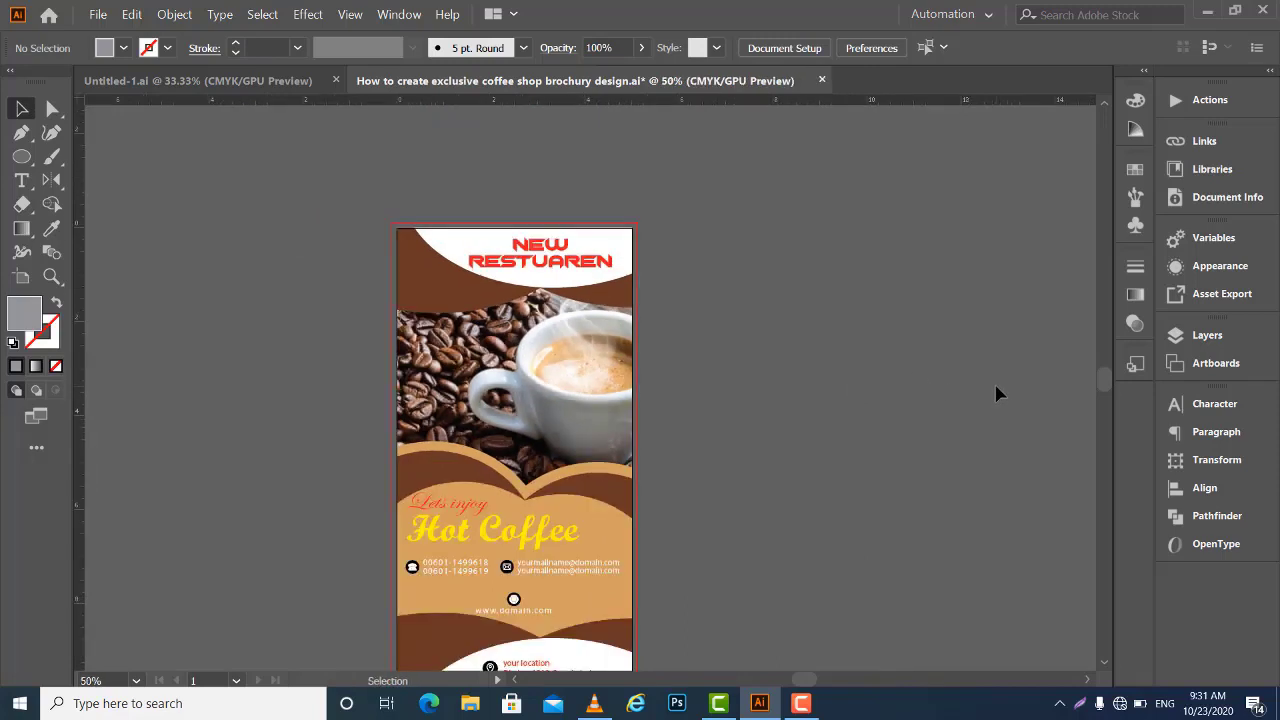
{"action": "left_click_drag", "start_coordinate": [703, 494], "coordinate": [694, 360]}
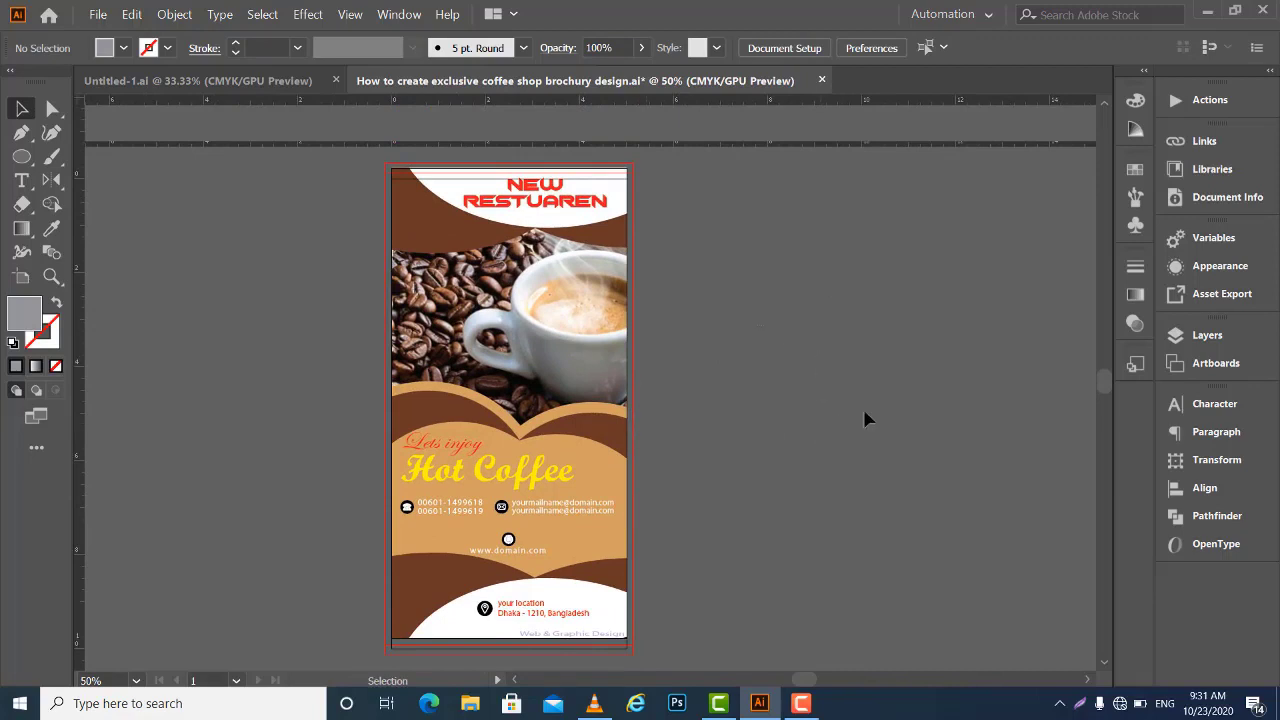
{"action": "mouse_move", "coordinate": [508, 355]}
{"action": "left_mouse_down"}
{"action": "mouse_move", "coordinate": [507, 325]}
{"action": "mouse_move", "coordinate": [512, 370]}
{"action": "mouse_move", "coordinate": [505, 255]}
{"action": "mouse_move", "coordinate": [520, 382]}
{"action": "left_mouse_up"}
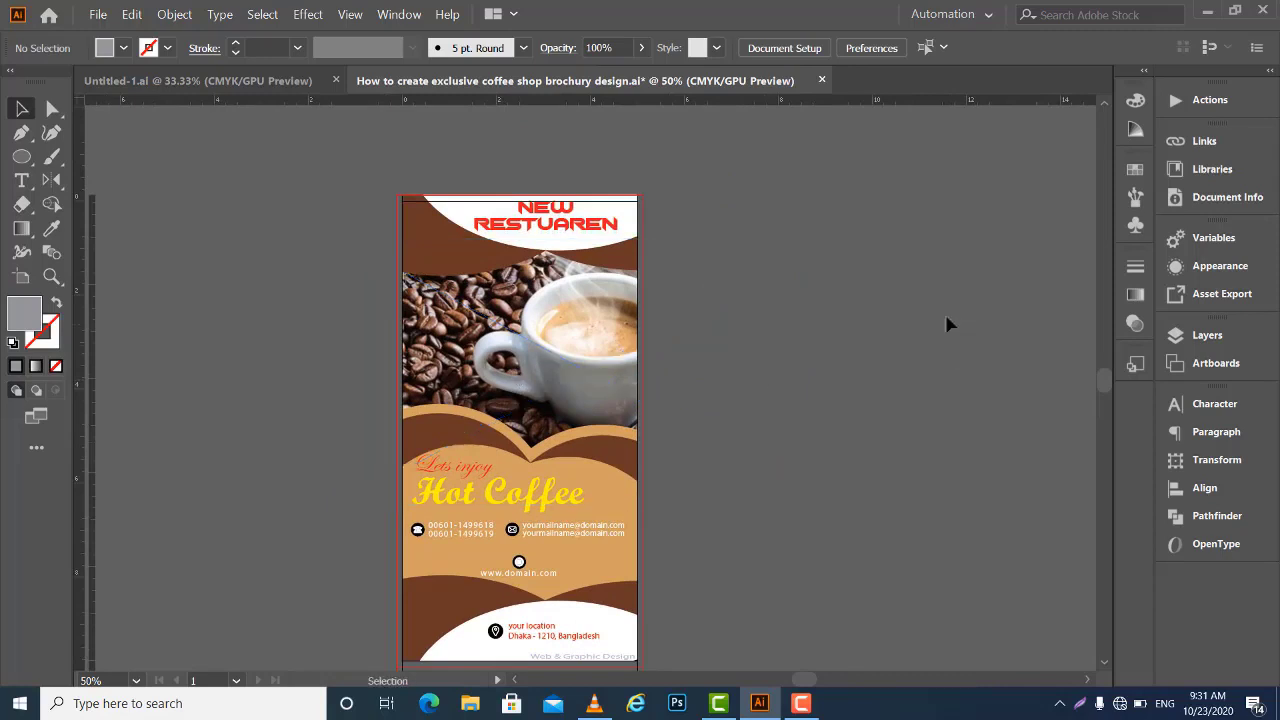
{"action": "key", "text": "ctrl+a"}
{"action": "left_click", "coordinate": [318, 260]}
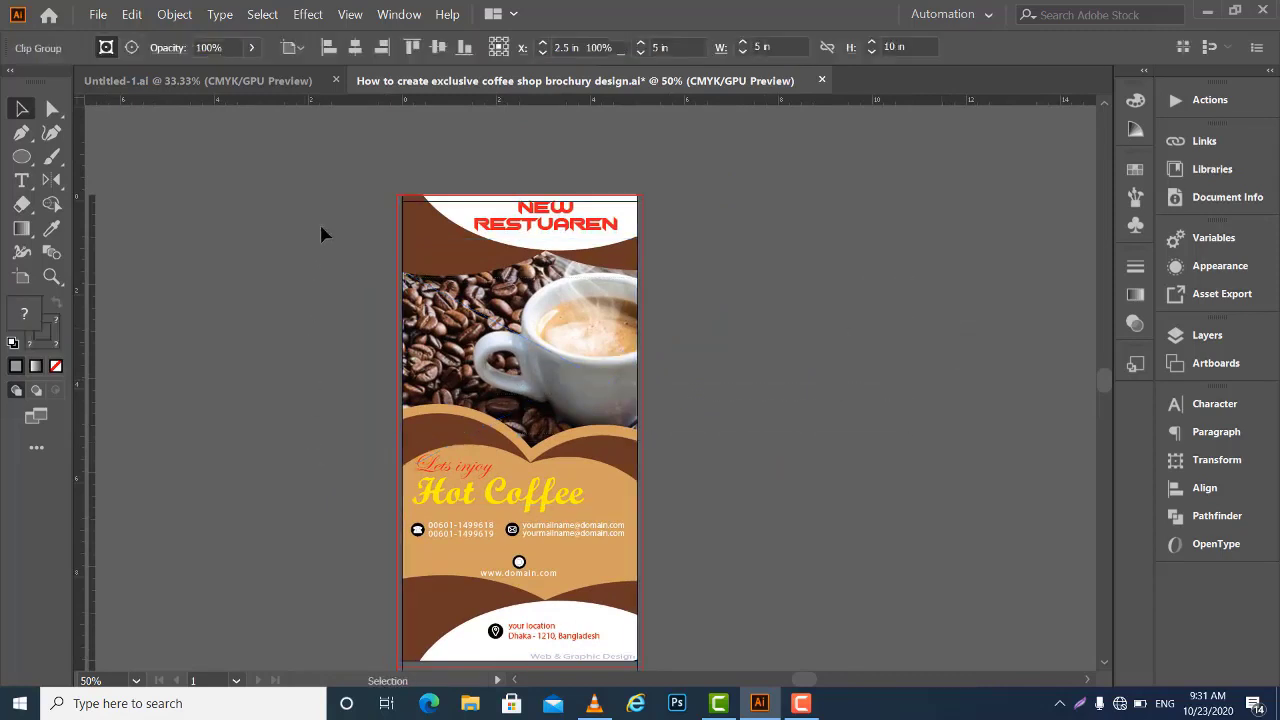
{"action": "key", "text": "ctrl+a"}
{"action": "left_click", "coordinate": [829, 422]}
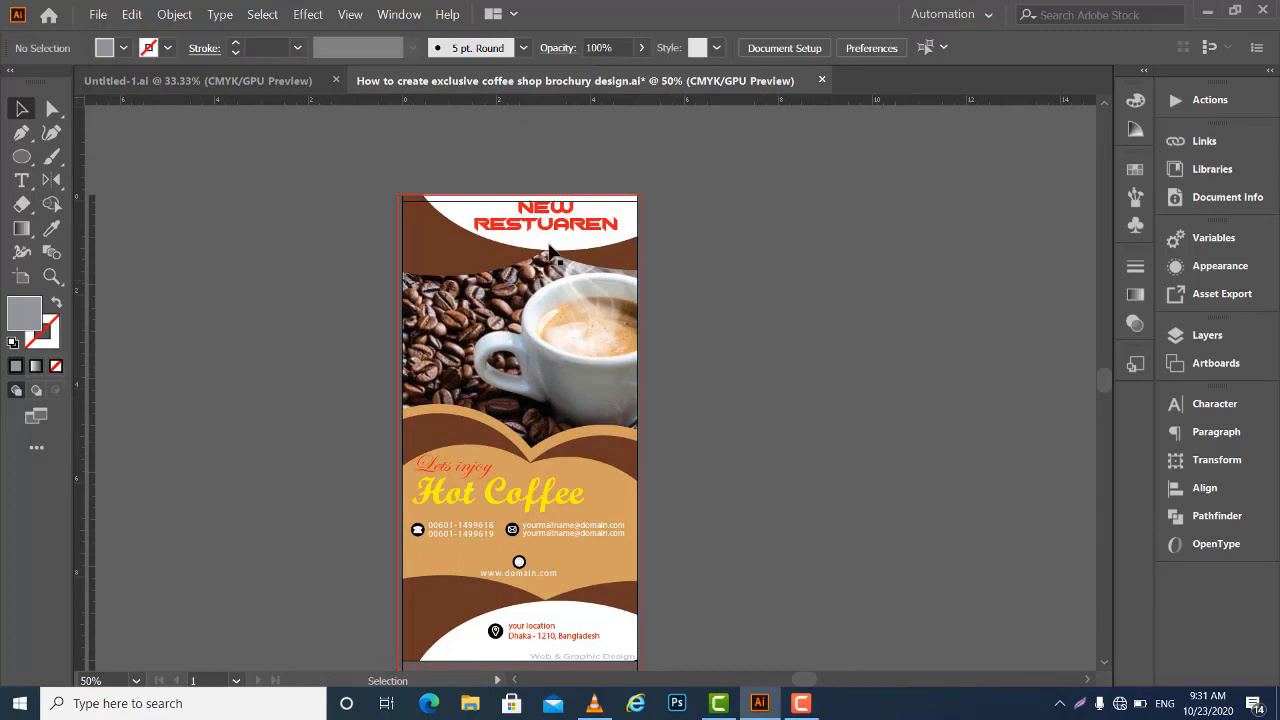
{"action": "key", "text": "ctrl+a"}
{"action": "left_click", "coordinate": [880, 418]}
{"action": "left_click_drag", "start_coordinate": [555, 483], "coordinate": [550, 355]}
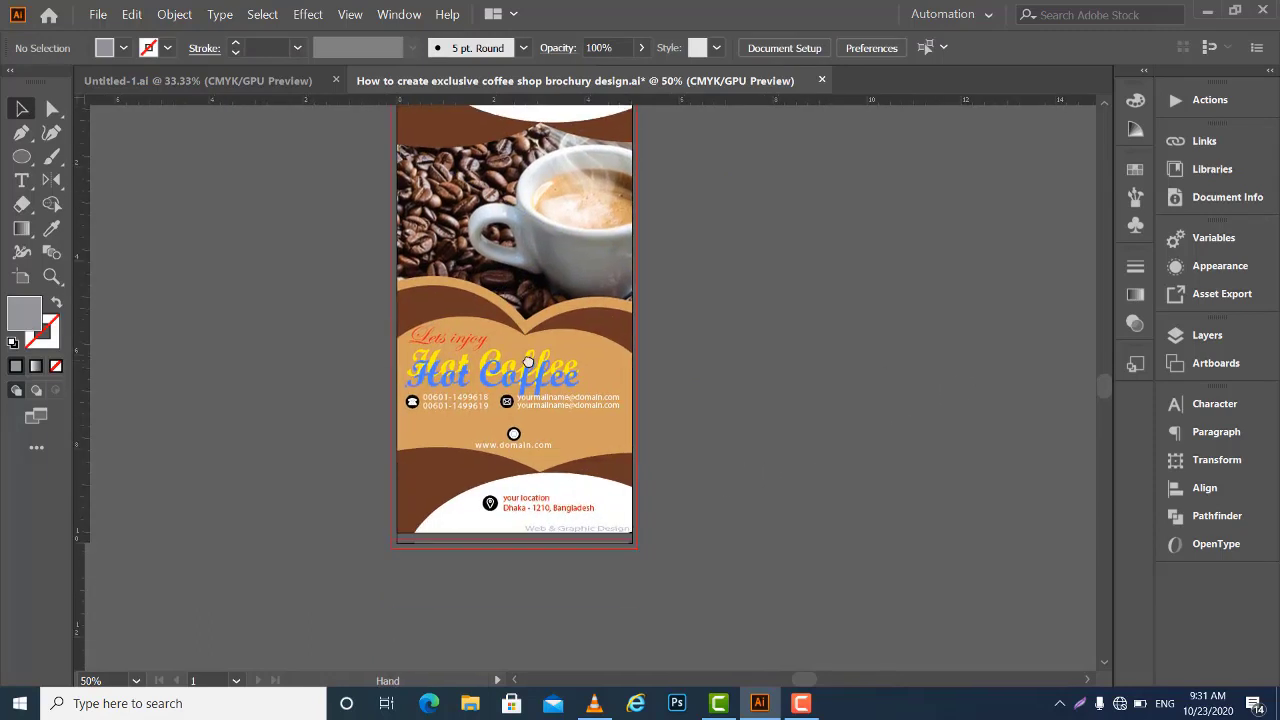
{"action": "key", "text": "ctrl+minus"}
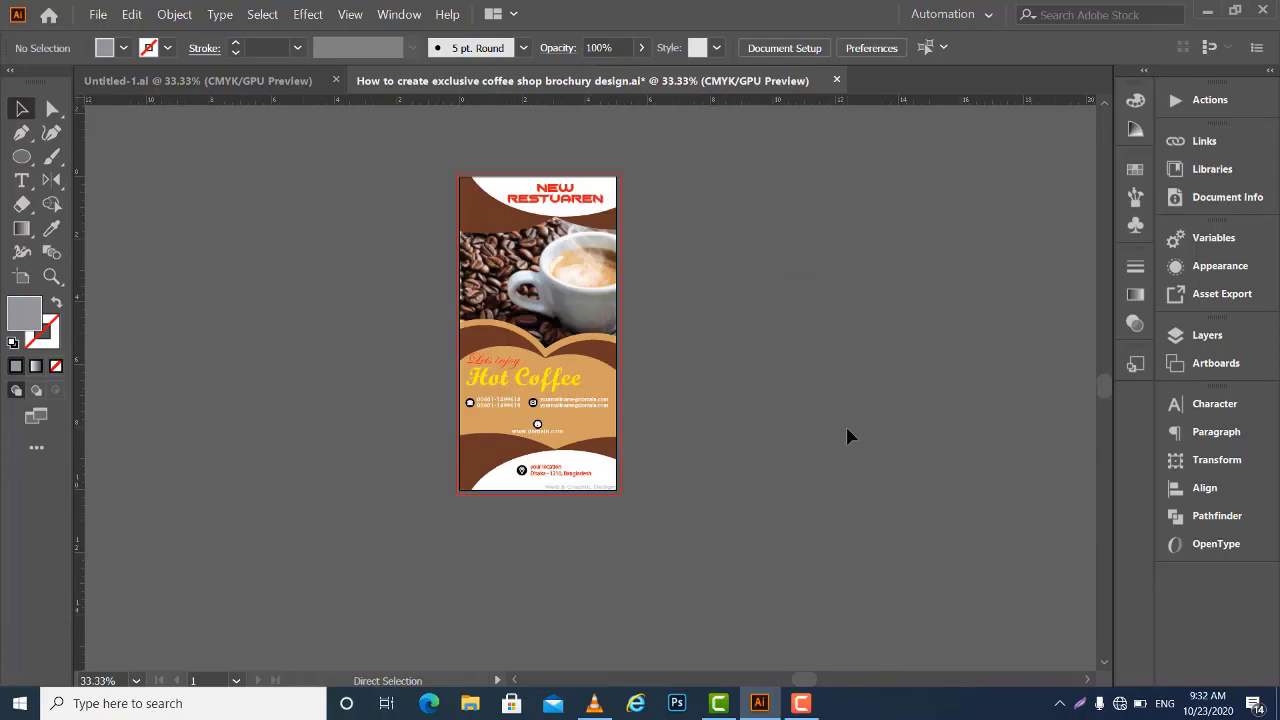
{"action": "key", "text": "ctrl+minus"}
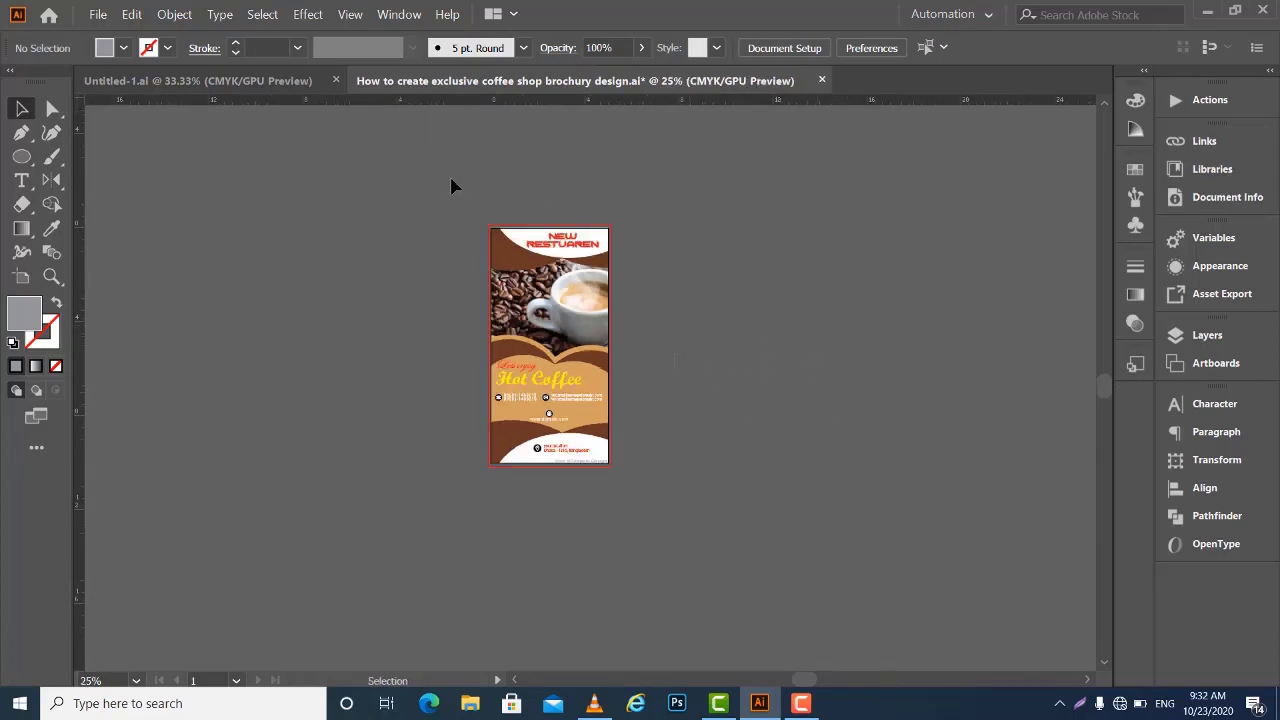
{"action": "left_click", "coordinate": [512, 333]}
{"action": "left_click", "coordinate": [835, 422]}
{"action": "key", "text": "ctrl+a"}
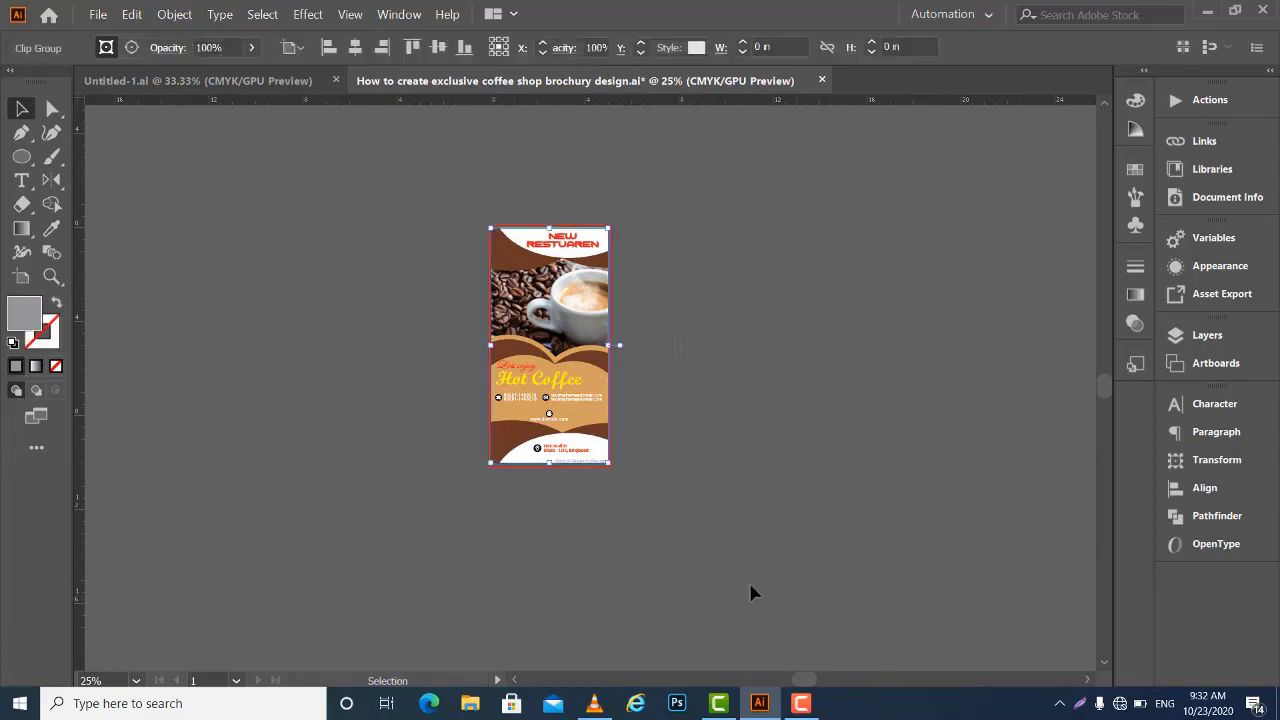